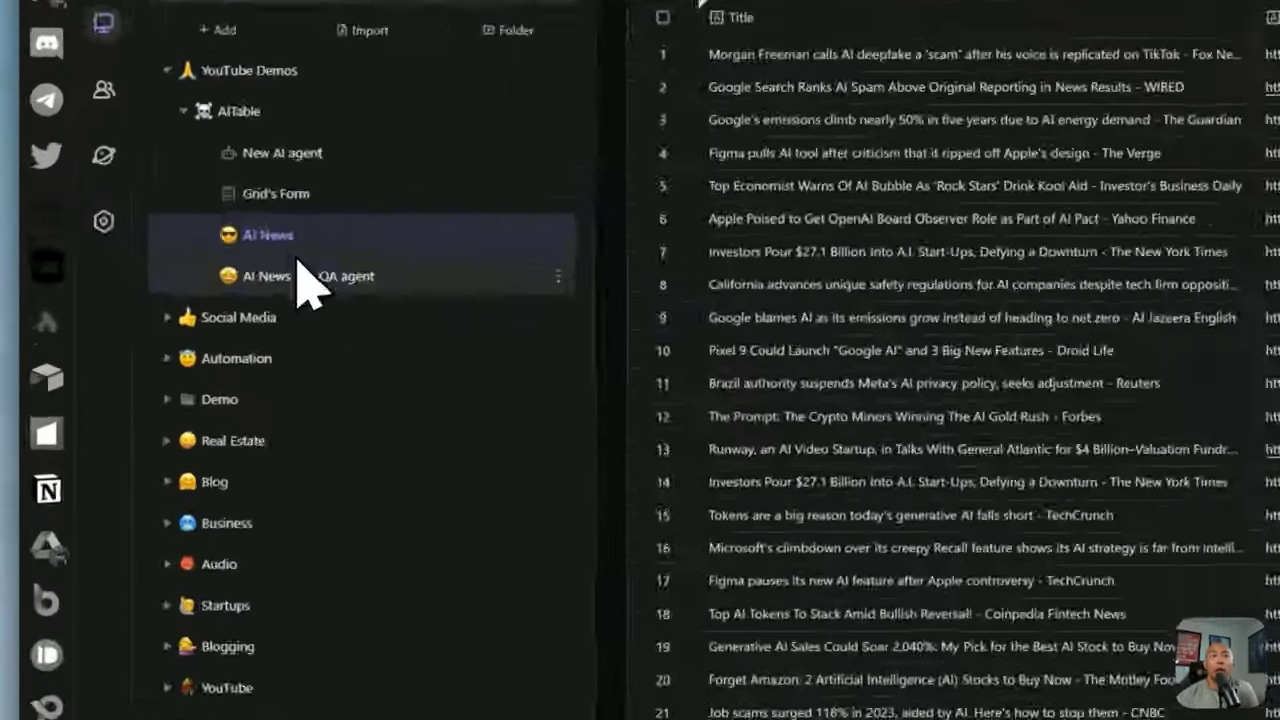
{"action": "left_click", "coordinate": [152, 219]}
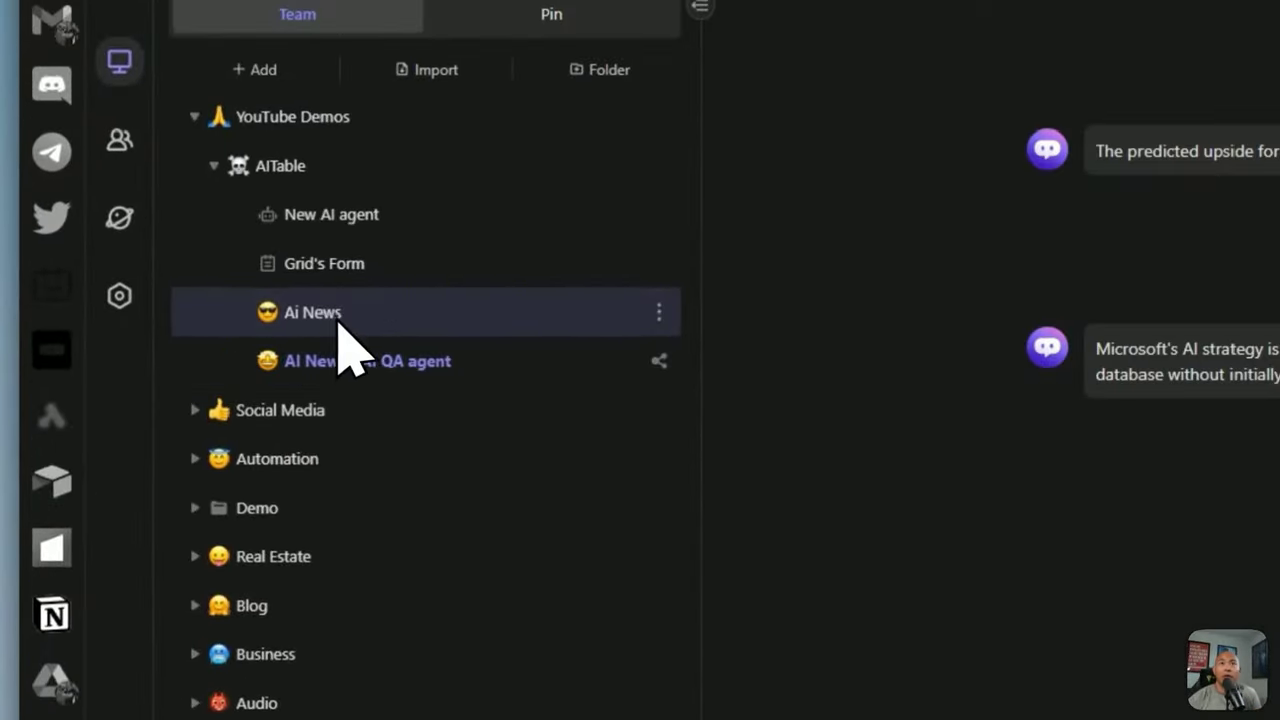
{"action": "left_click", "coordinate": [338, 258]}
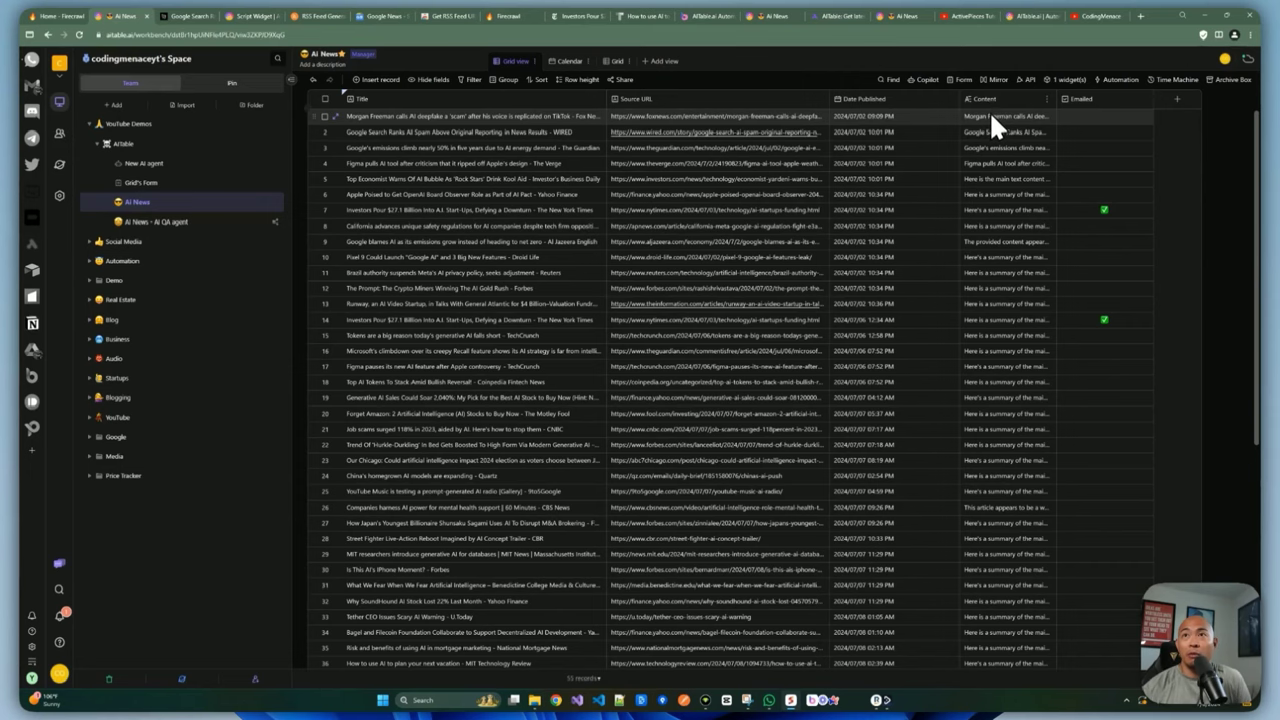
{"action": "scroll", "coordinate": [588, 280], "scroll_direction": "down", "scroll_amount": 5}
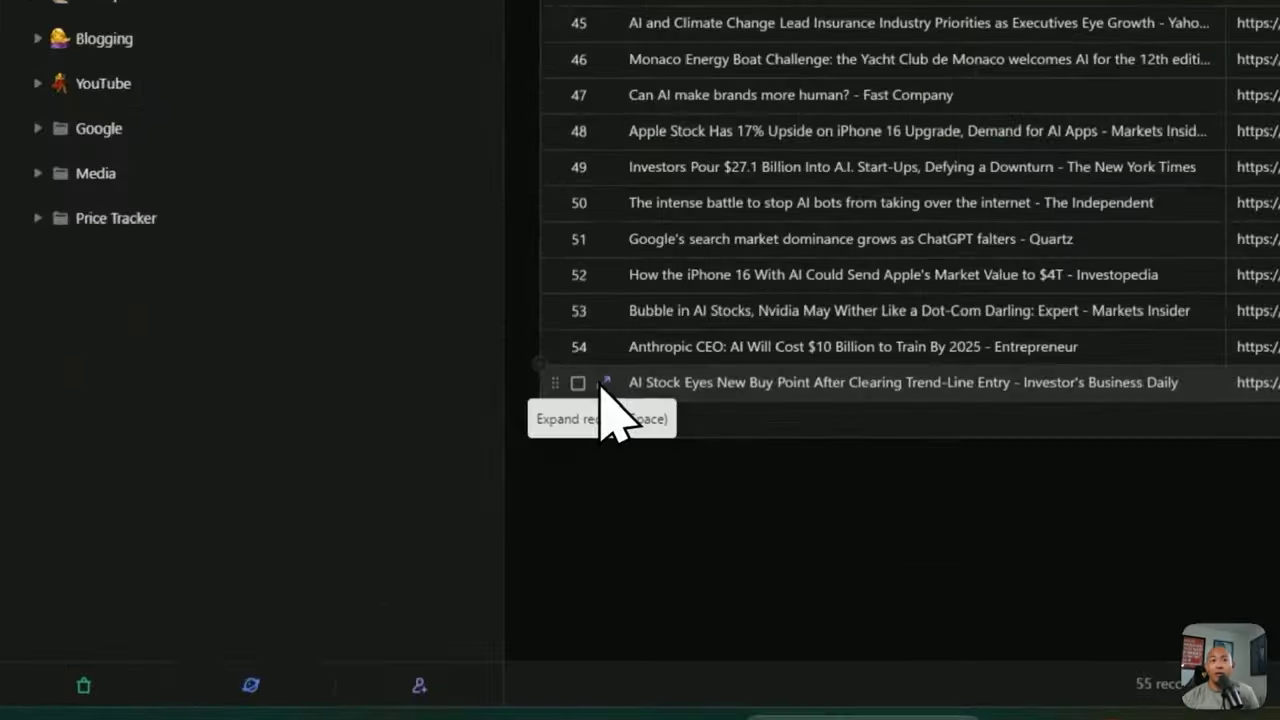
{"action": "left_click", "coordinate": [336, 547]}
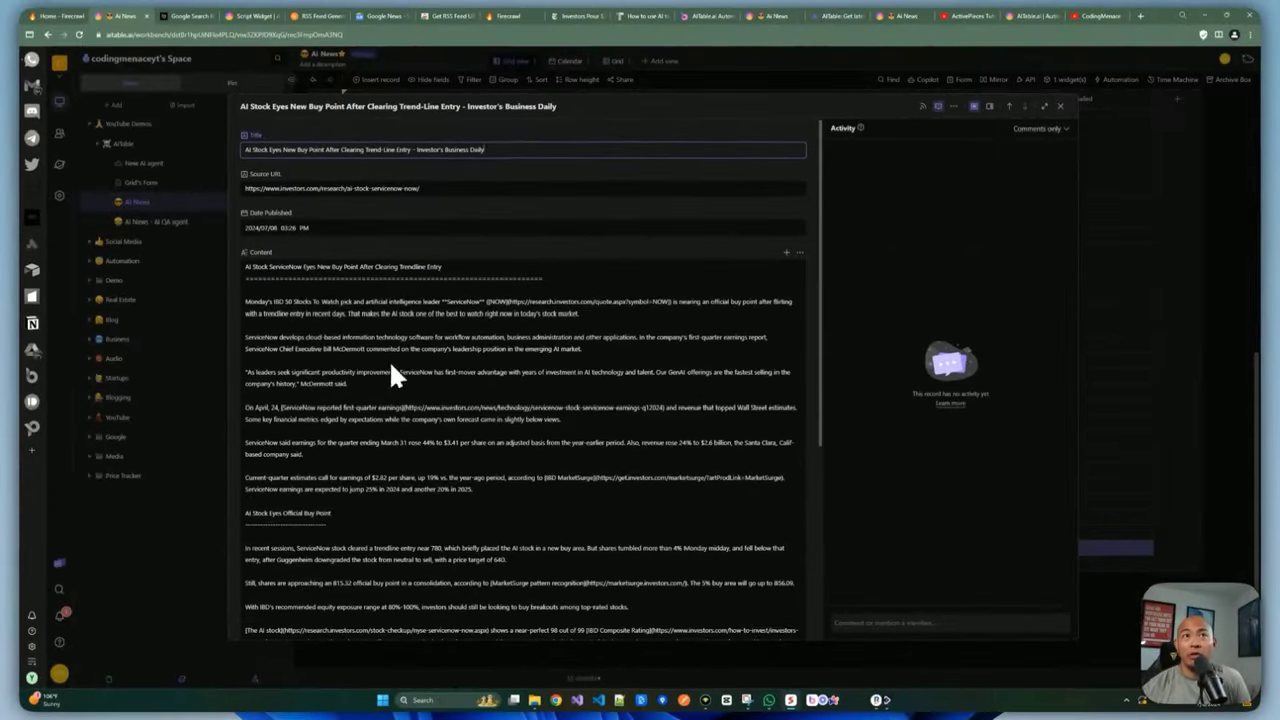
{"action": "left_click", "coordinate": [407, 190]}
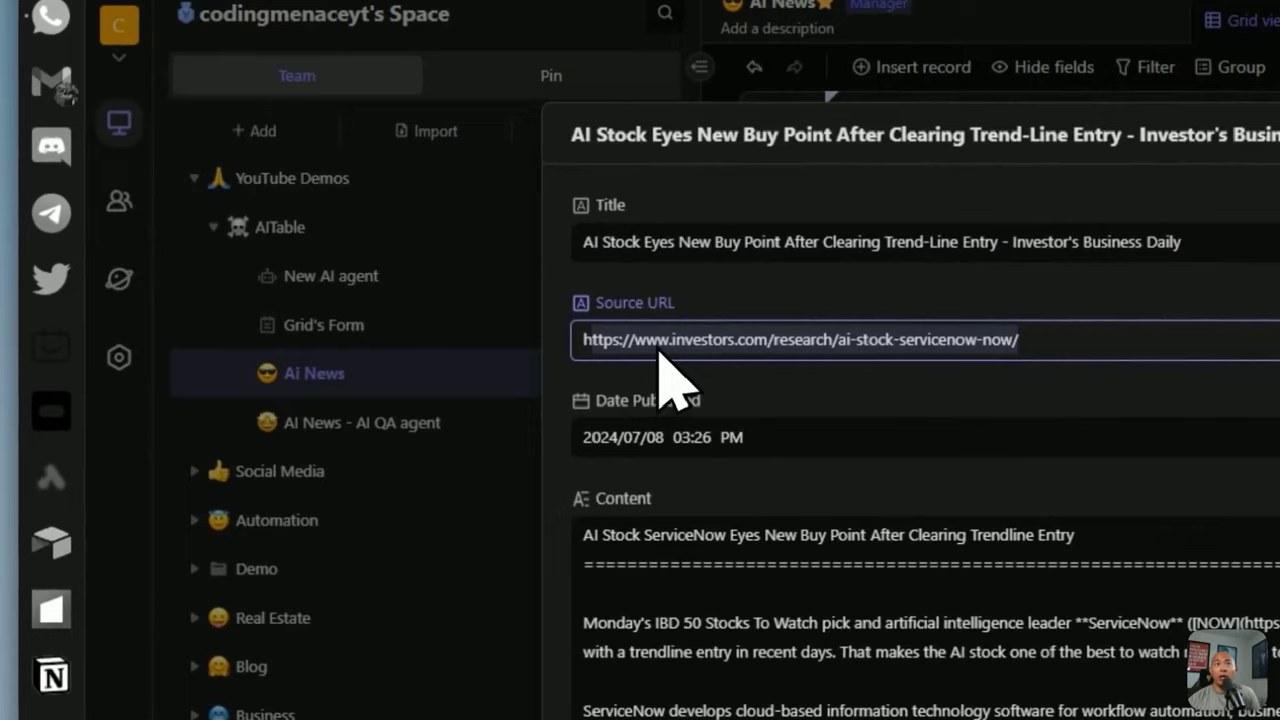
{"action": "left_click", "coordinate": [279, 188]}
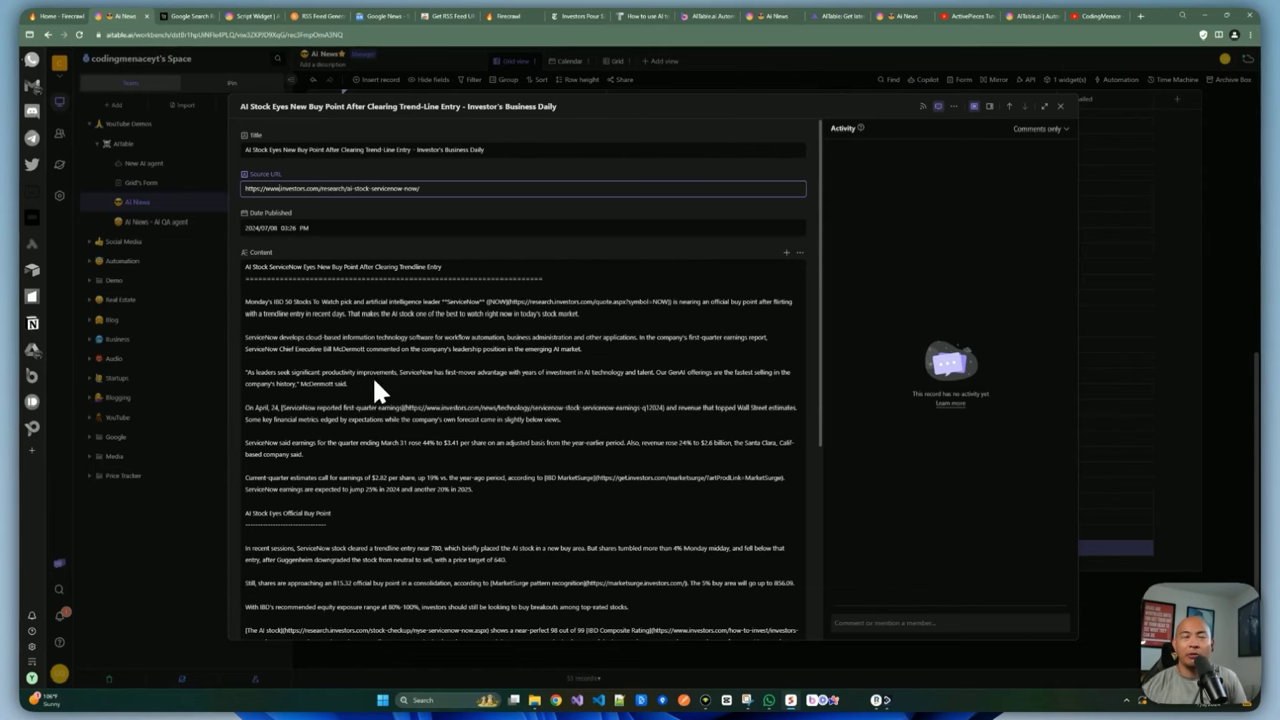
{"action": "scroll", "coordinate": [345, 335], "scroll_direction": "down", "scroll_amount": 1}
{"action": "scroll", "coordinate": [300, 310], "scroll_direction": "down", "scroll_amount": 1}
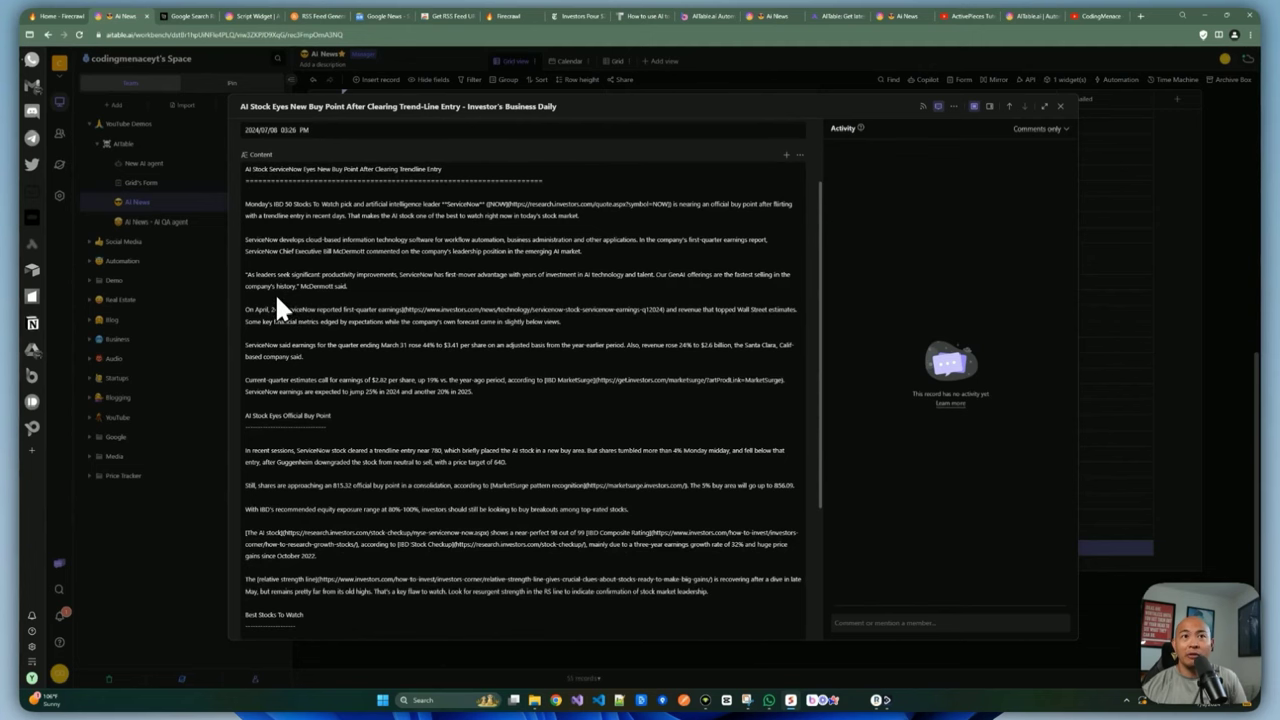
{"action": "scroll", "coordinate": [275, 292], "scroll_direction": "up", "scroll_amount": 1}
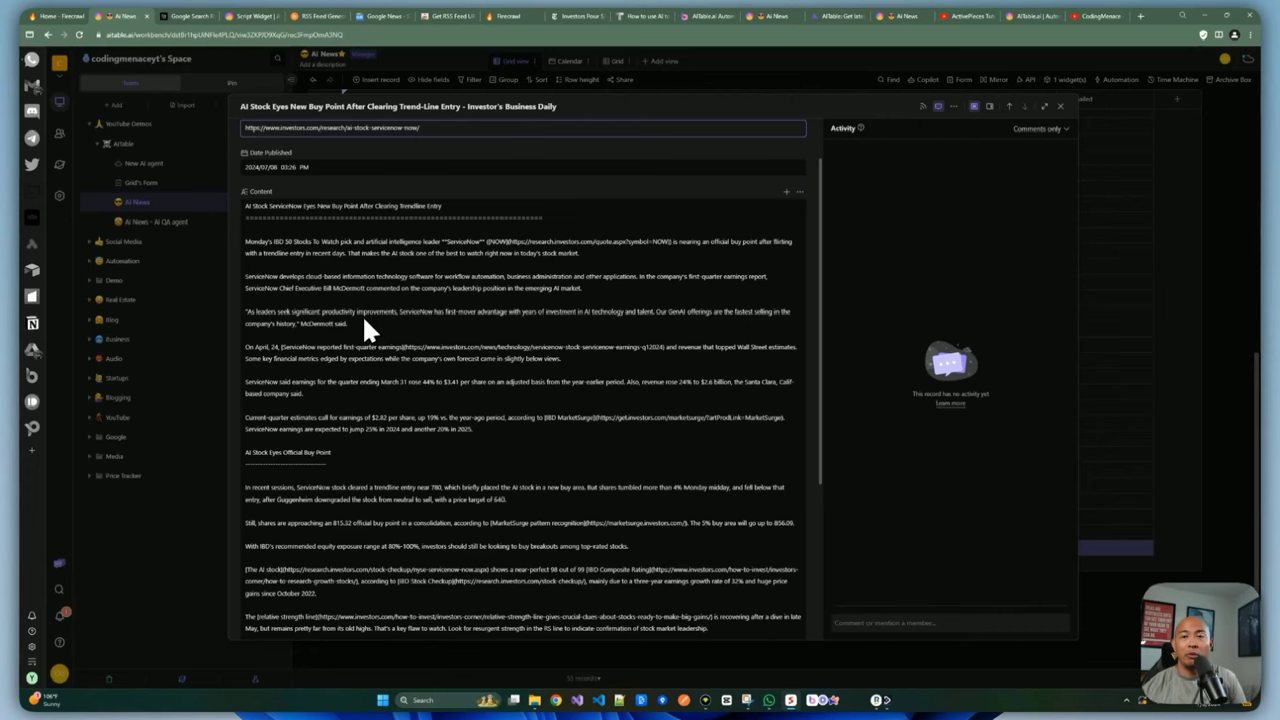
{"action": "scroll", "coordinate": [372, 304], "scroll_direction": "up", "scroll_amount": 1}
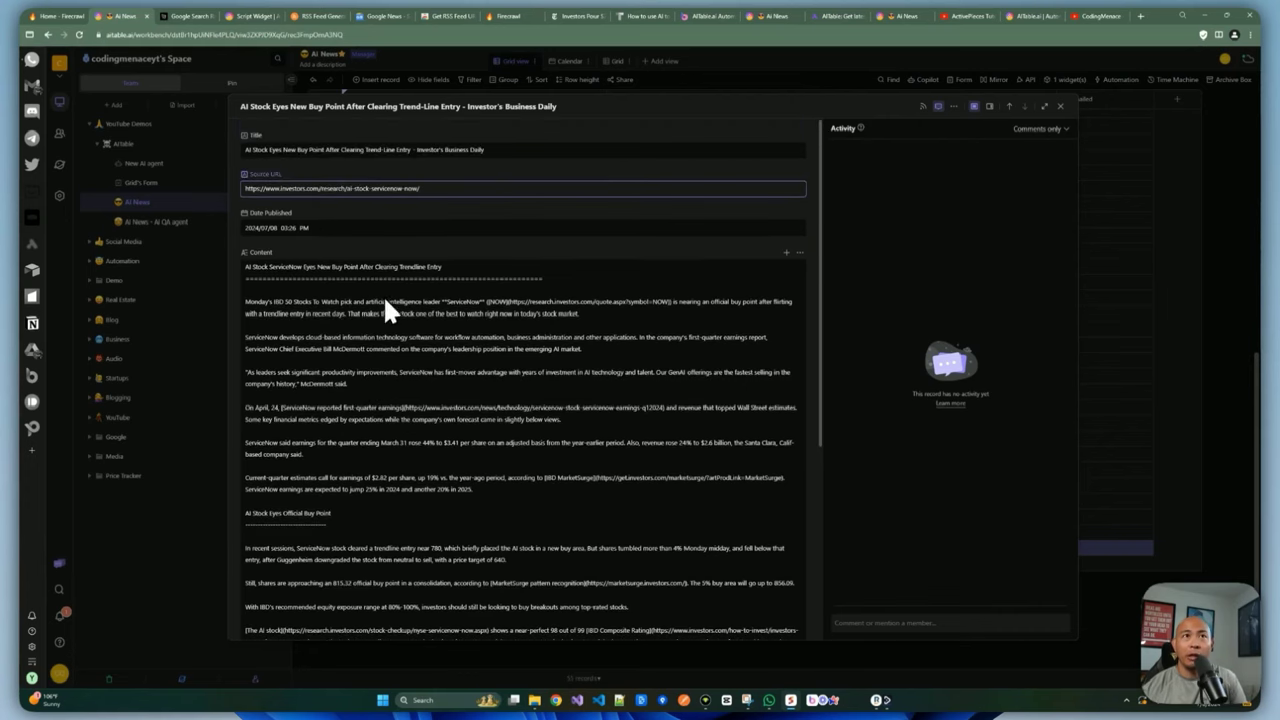
{"action": "key", "text": "Escape"}
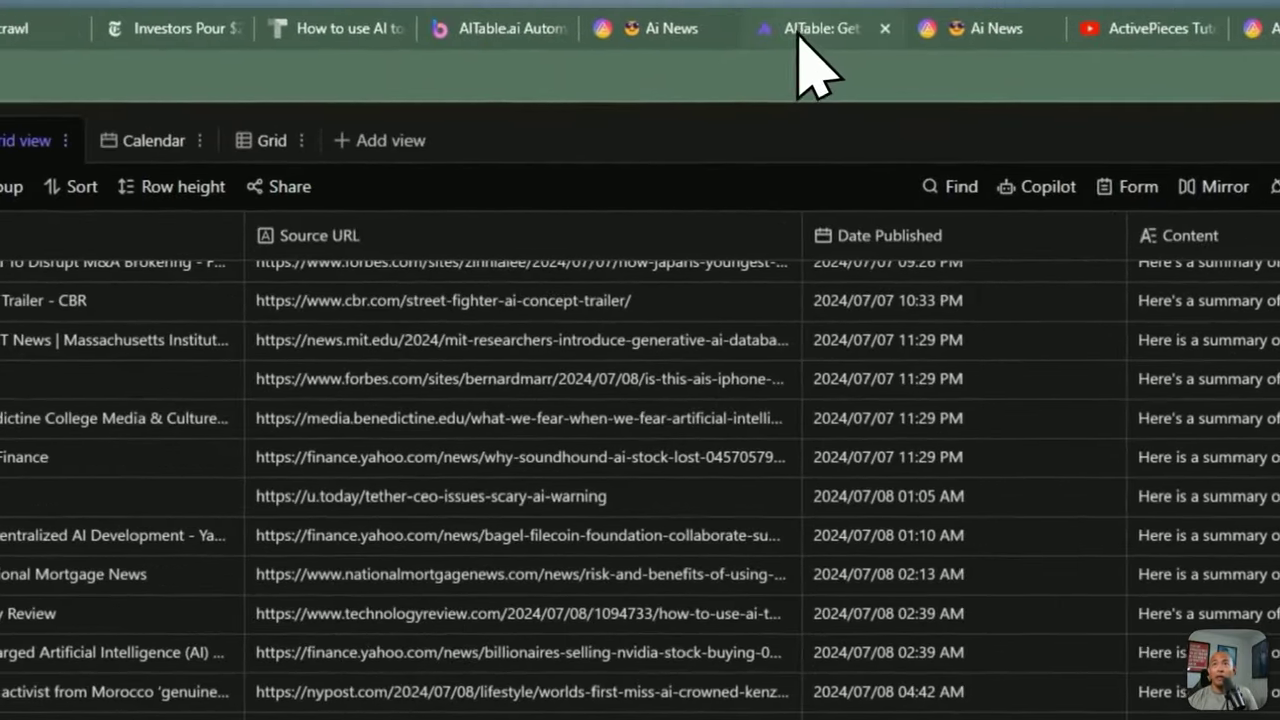
Switch to the Activepieces flow for AITable and pan the canvas toward the upper steps.
{"action": "left_click", "coordinate": [432, 6]}
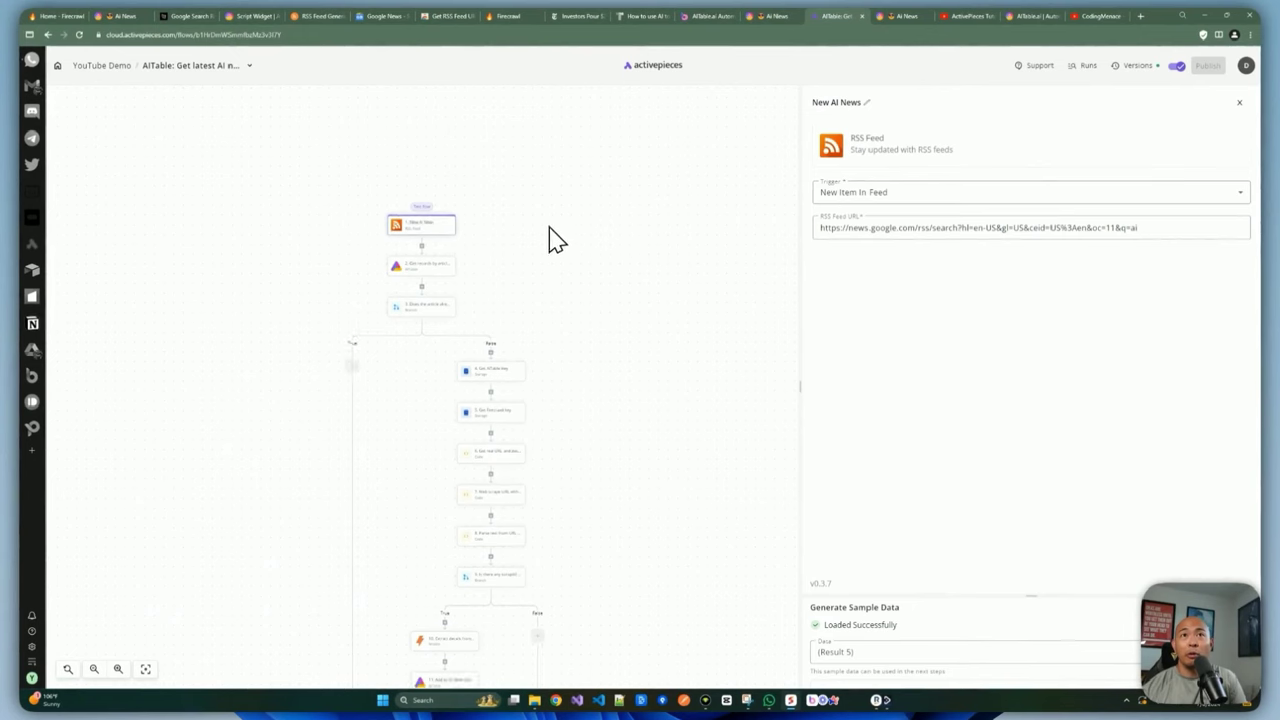
{"action": "right_click", "coordinate": [565, 255]}
{"action": "left_click", "coordinate": [549, 185]}
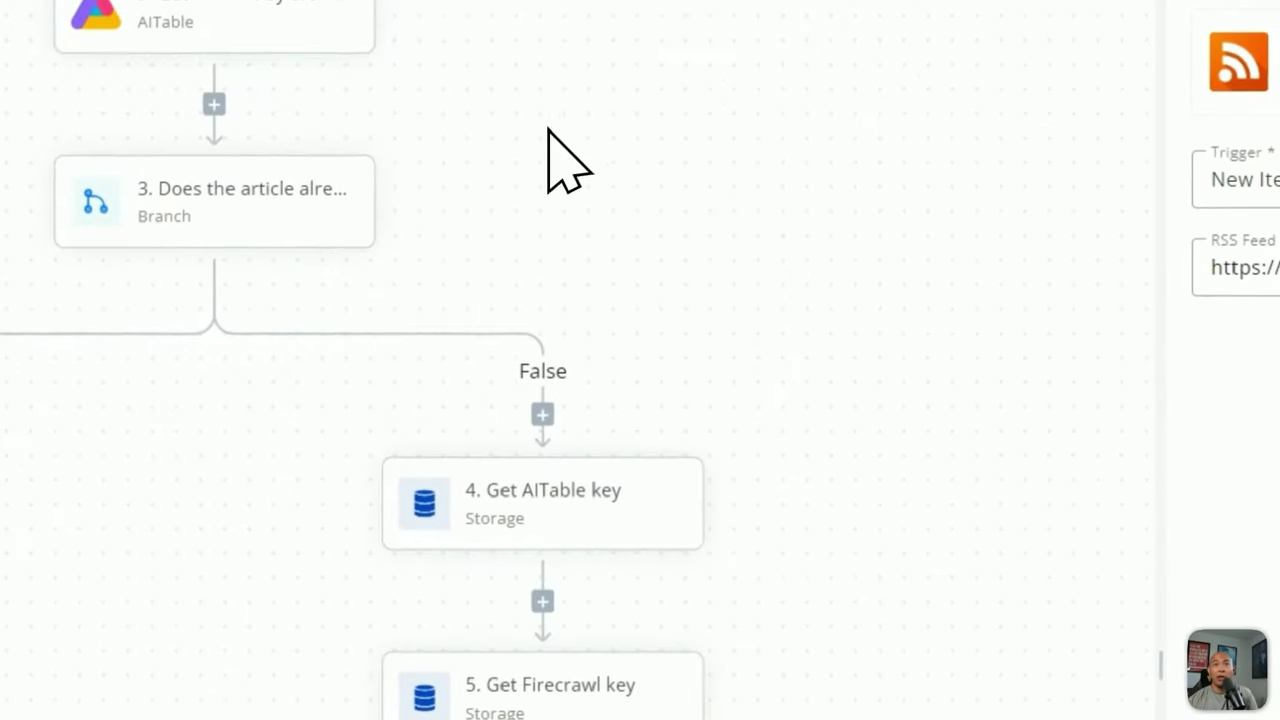
{"action": "left_click_drag", "start_coordinate": [549, 185], "coordinate": [614, 291]}
{"action": "left_click_drag", "start_coordinate": [688, 390], "coordinate": [586, 357]}
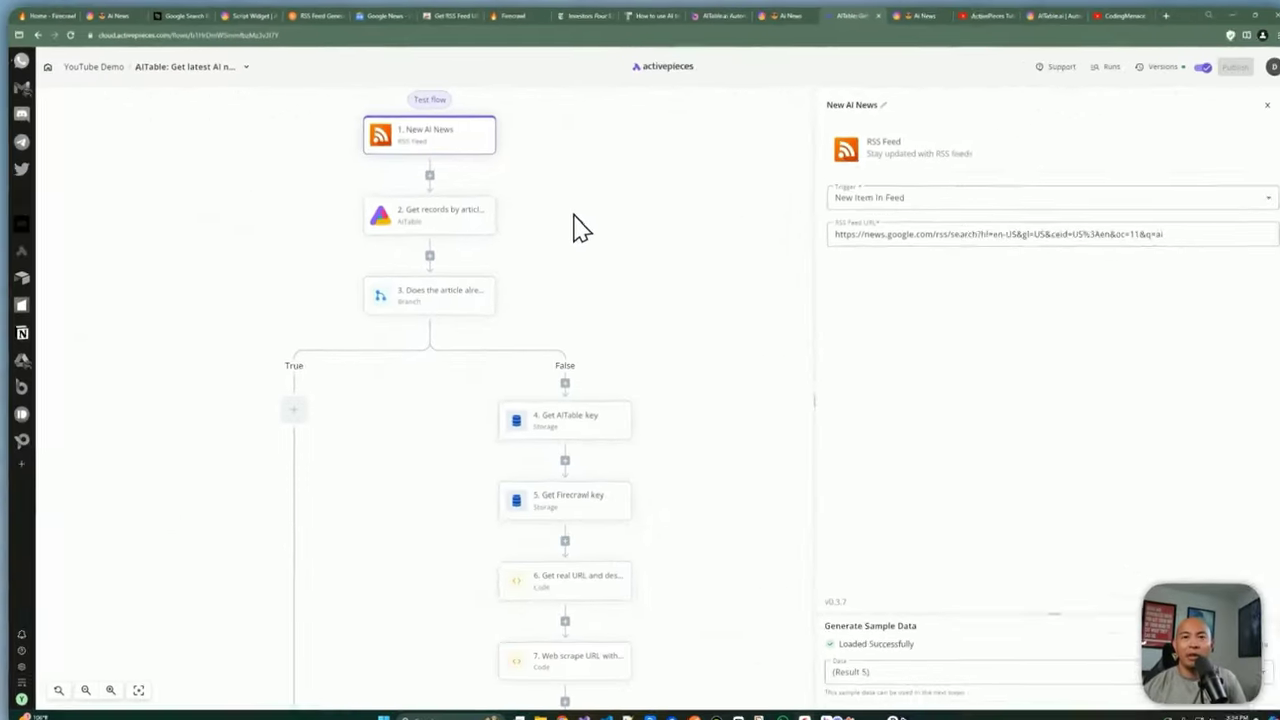
Inspect the Get records by article title step, then scroll down to the Firecrawl scrape step.
{"action": "left_click", "coordinate": [440, 208]}
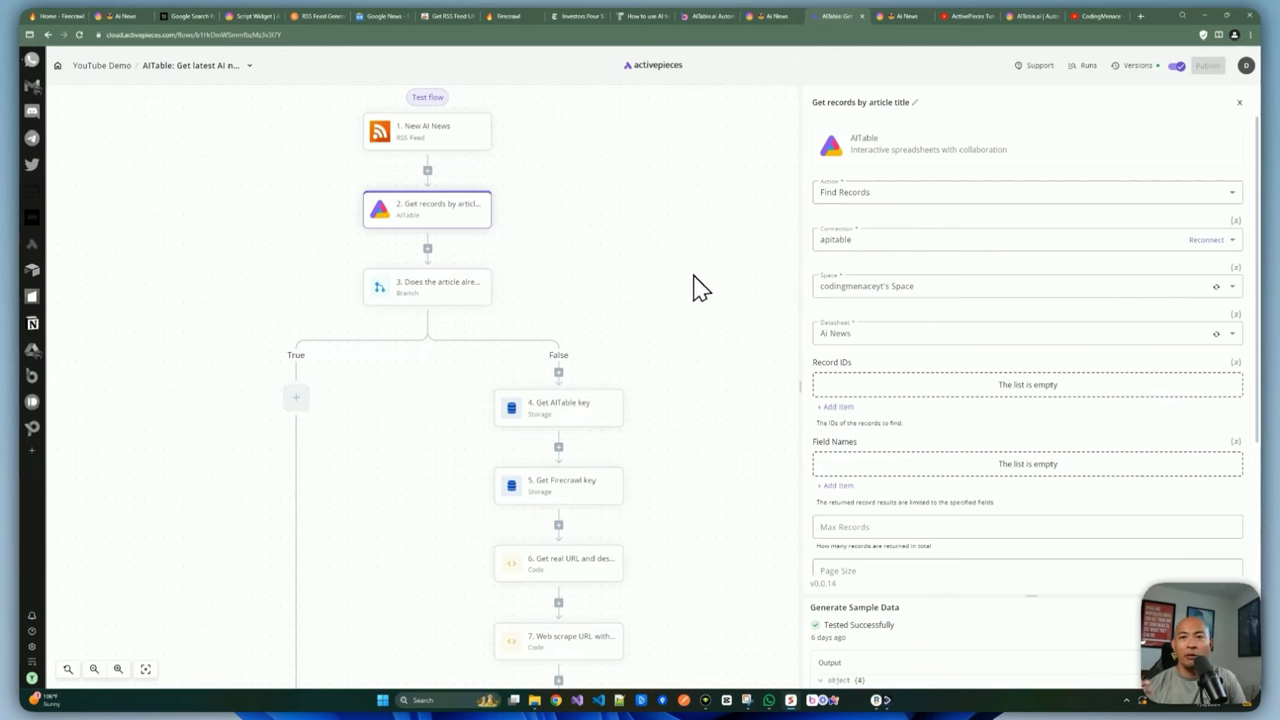
{"action": "scroll", "coordinate": [691, 291], "scroll_direction": "down", "scroll_amount": 1}
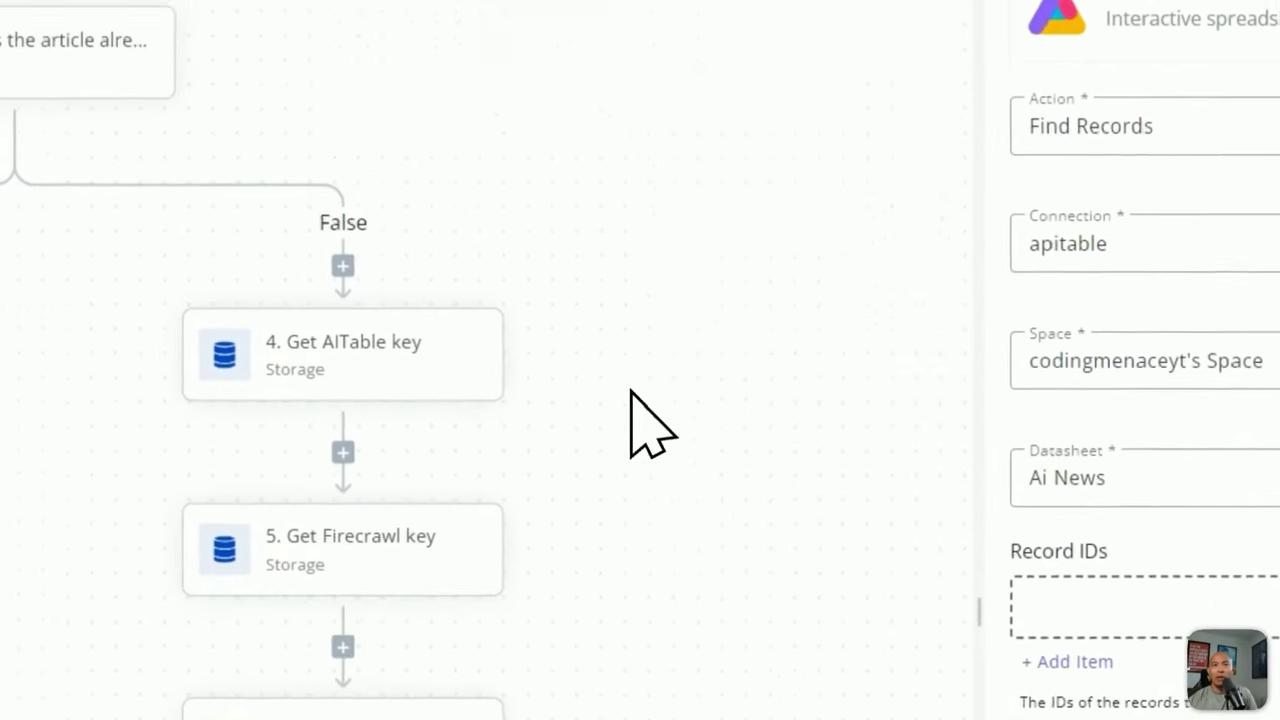
{"action": "scroll", "coordinate": [640, 420], "scroll_direction": "down", "scroll_amount": 3}
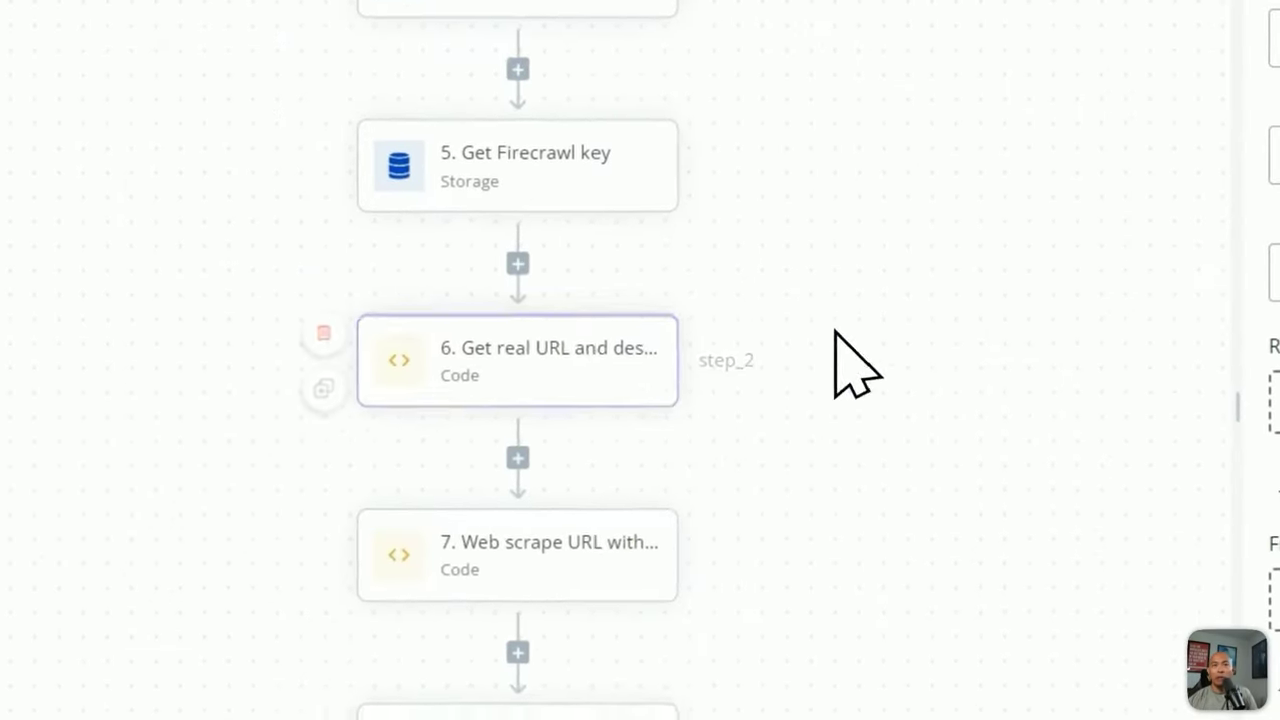
{"action": "scroll", "coordinate": [850, 300], "scroll_direction": "down", "scroll_amount": 3}
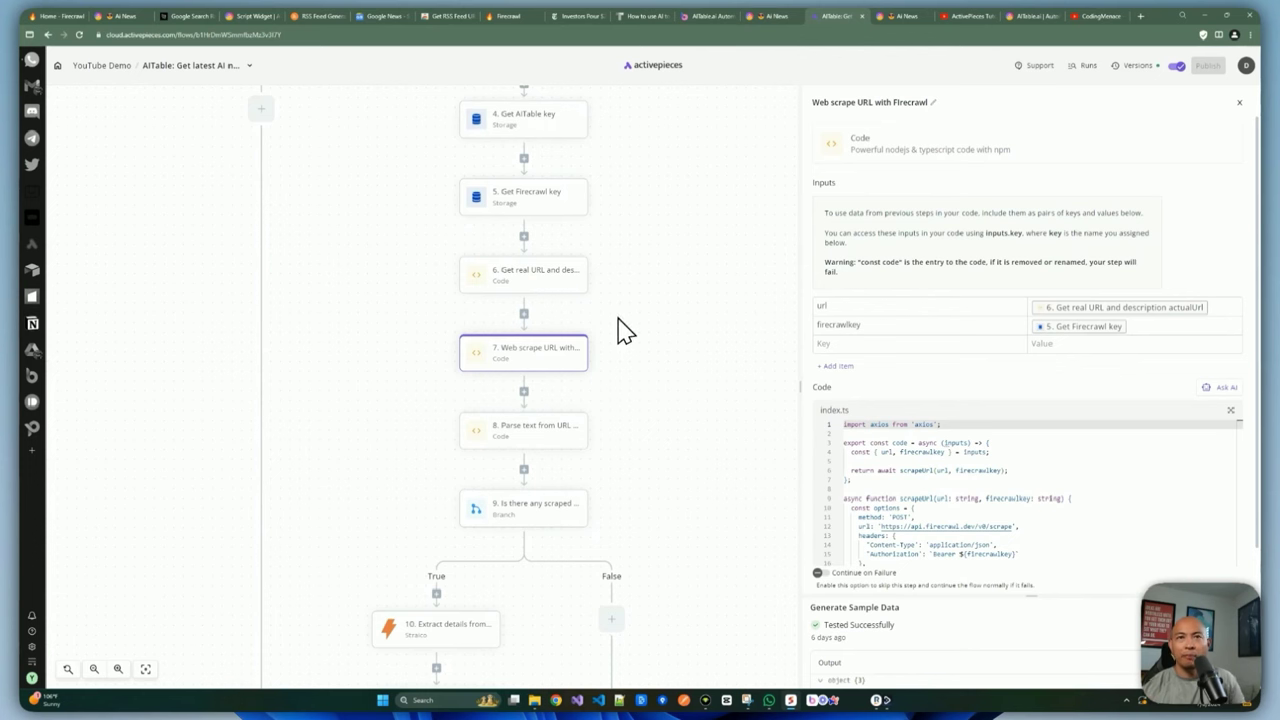
View step 9's branch condition, then open step 10, Extract details from the article.
{"action": "mouse_move", "coordinate": [610, 360]}
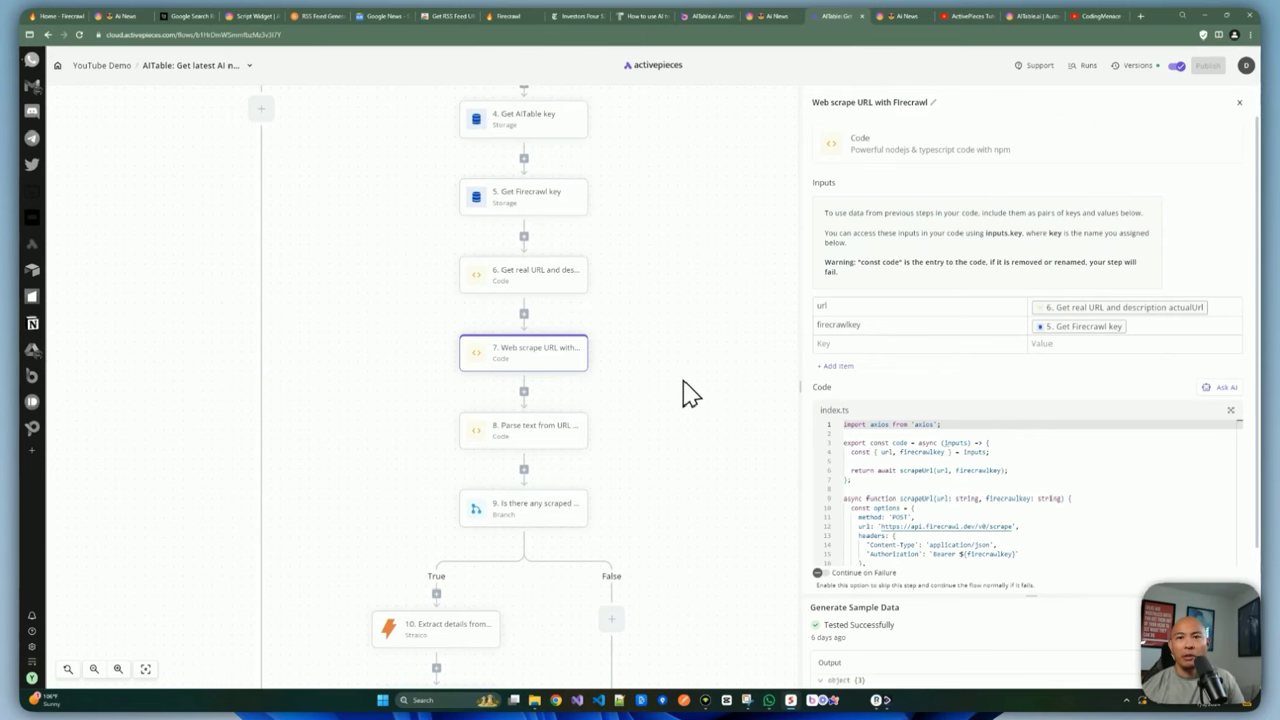
{"action": "mouse_move", "coordinate": [561, 517]}
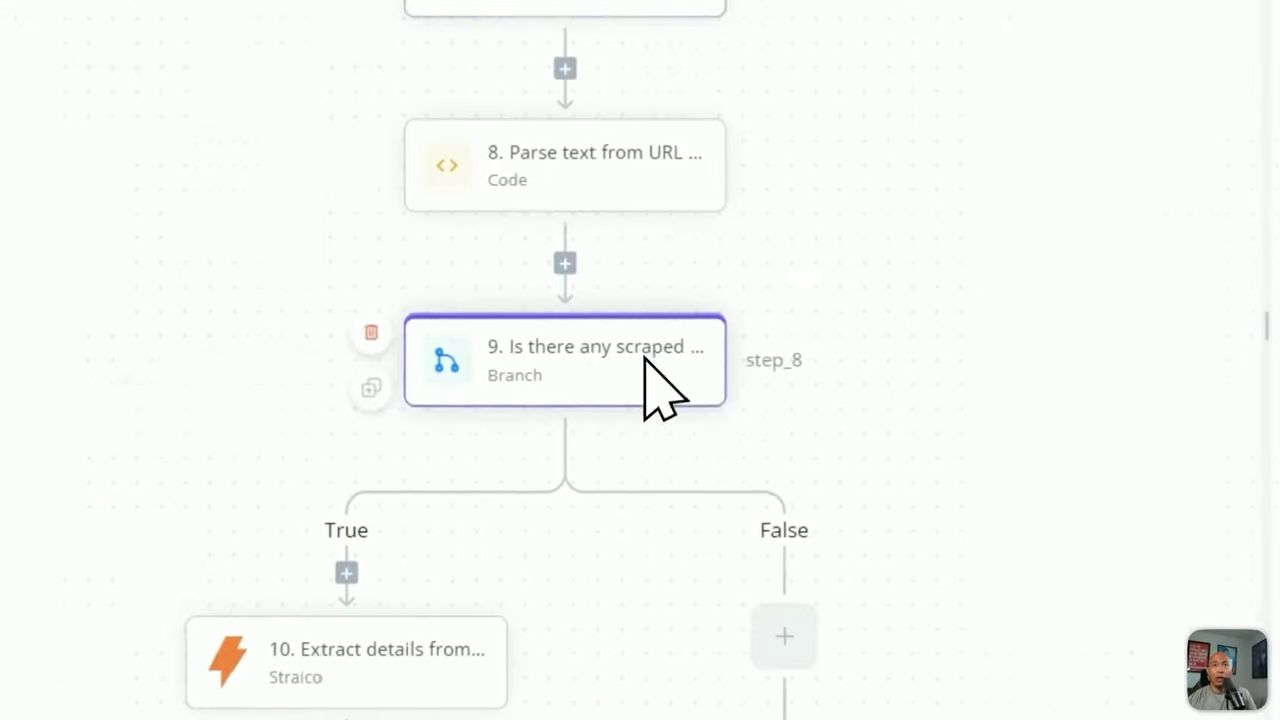
{"action": "left_click", "coordinate": [645, 357]}
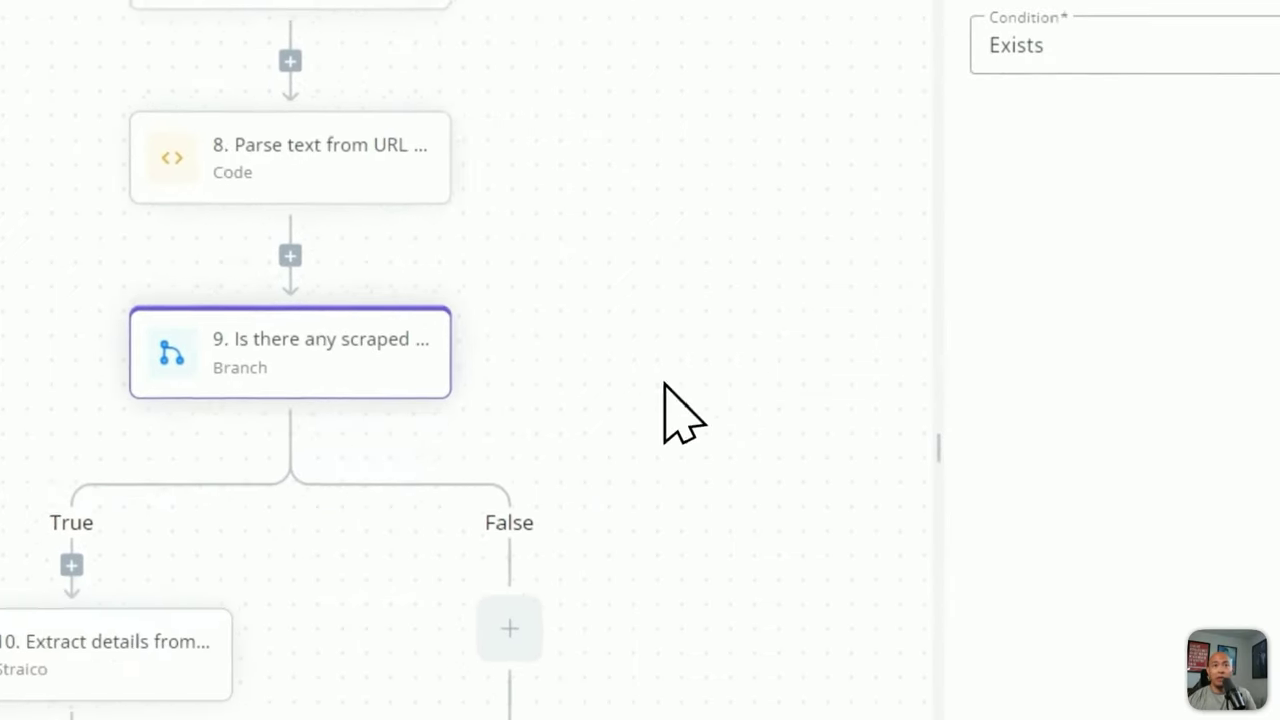
{"action": "left_click", "coordinate": [200, 640]}
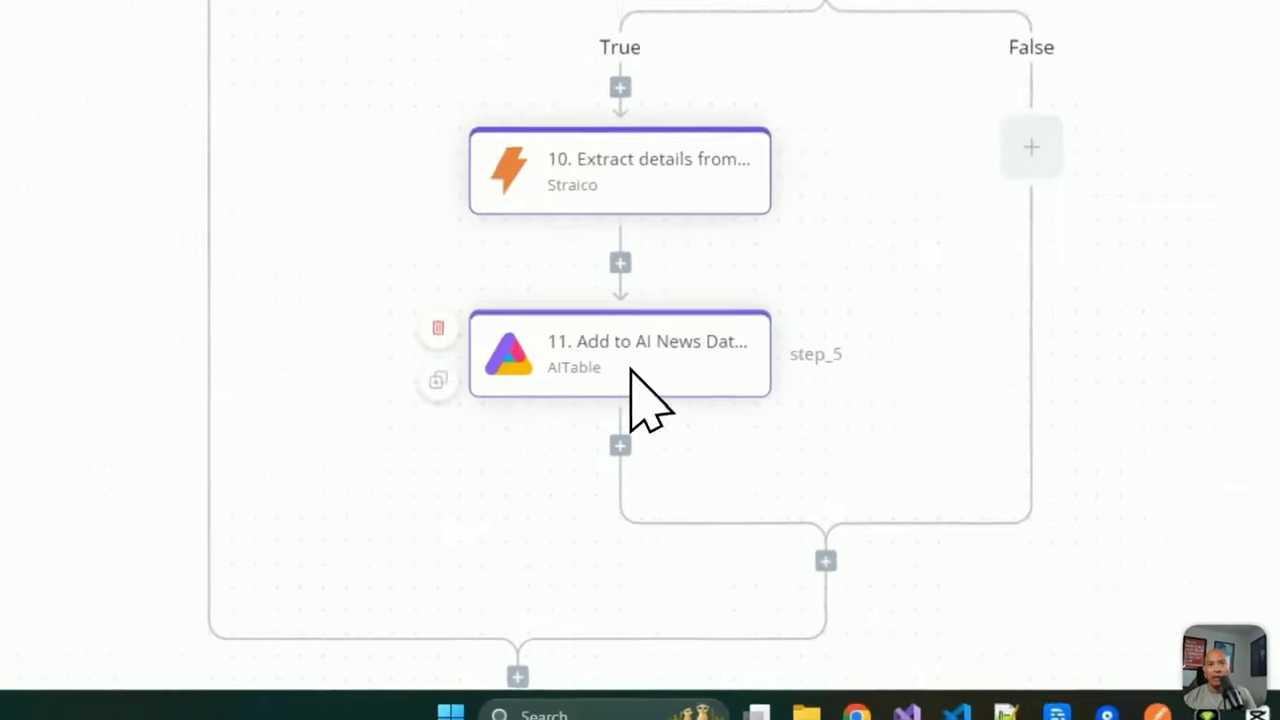
Inspect the settings of the final AITable step 11.
{"action": "left_click", "coordinate": [631, 370]}
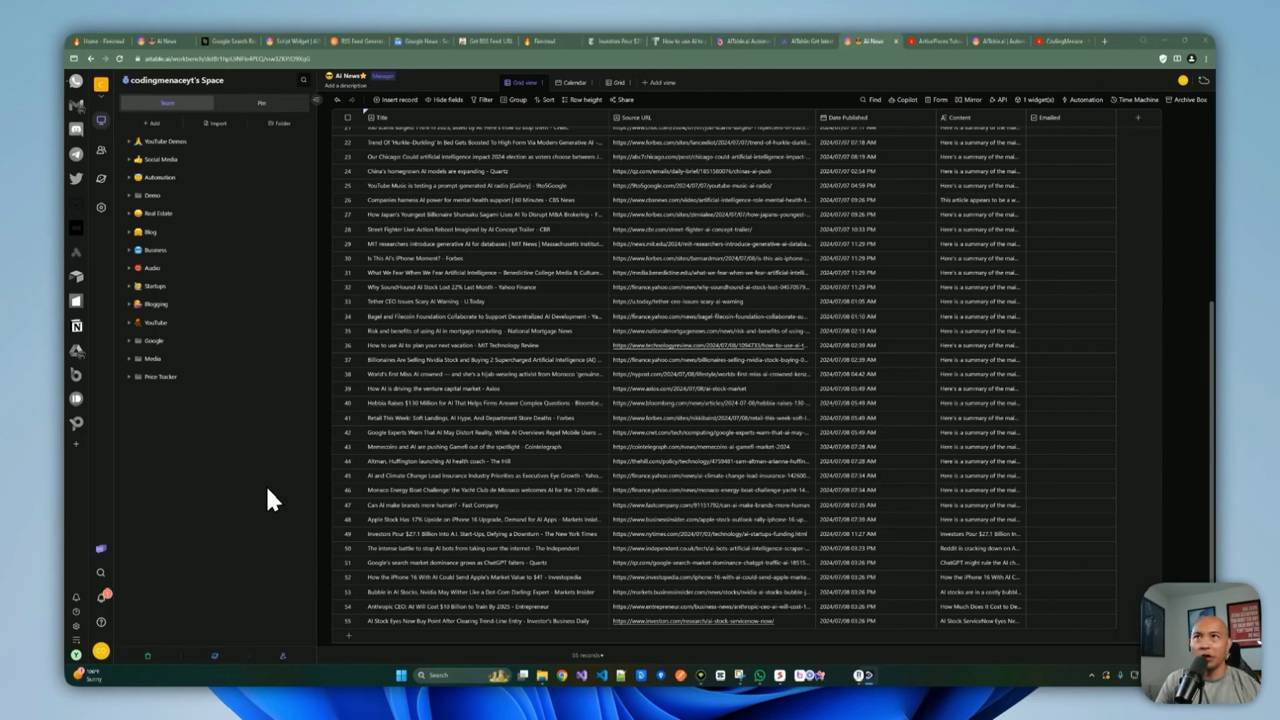
{"action": "left_click", "coordinate": [245, 107]}
{"action": "left_click", "coordinate": [188, 108]}
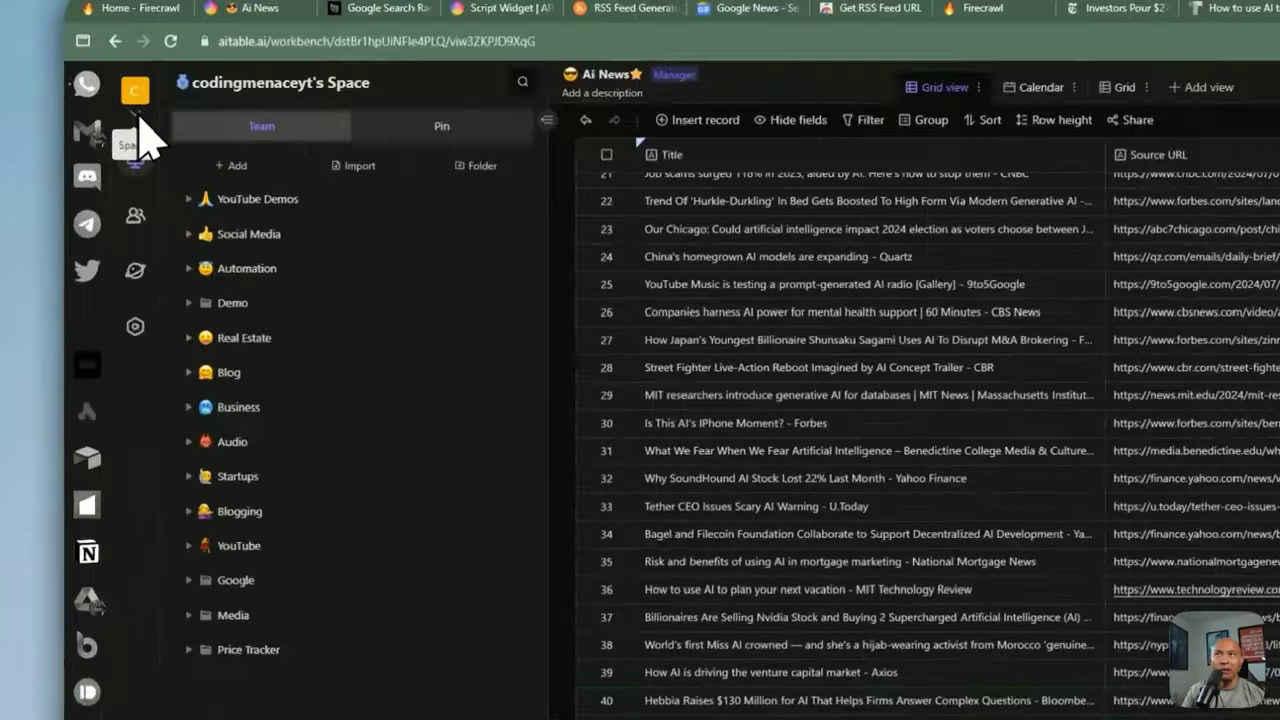
Browse your own and joined spaces, enter your own space, and open the Add (+) new-item menu.
{"action": "left_click", "coordinate": [101, 86]}
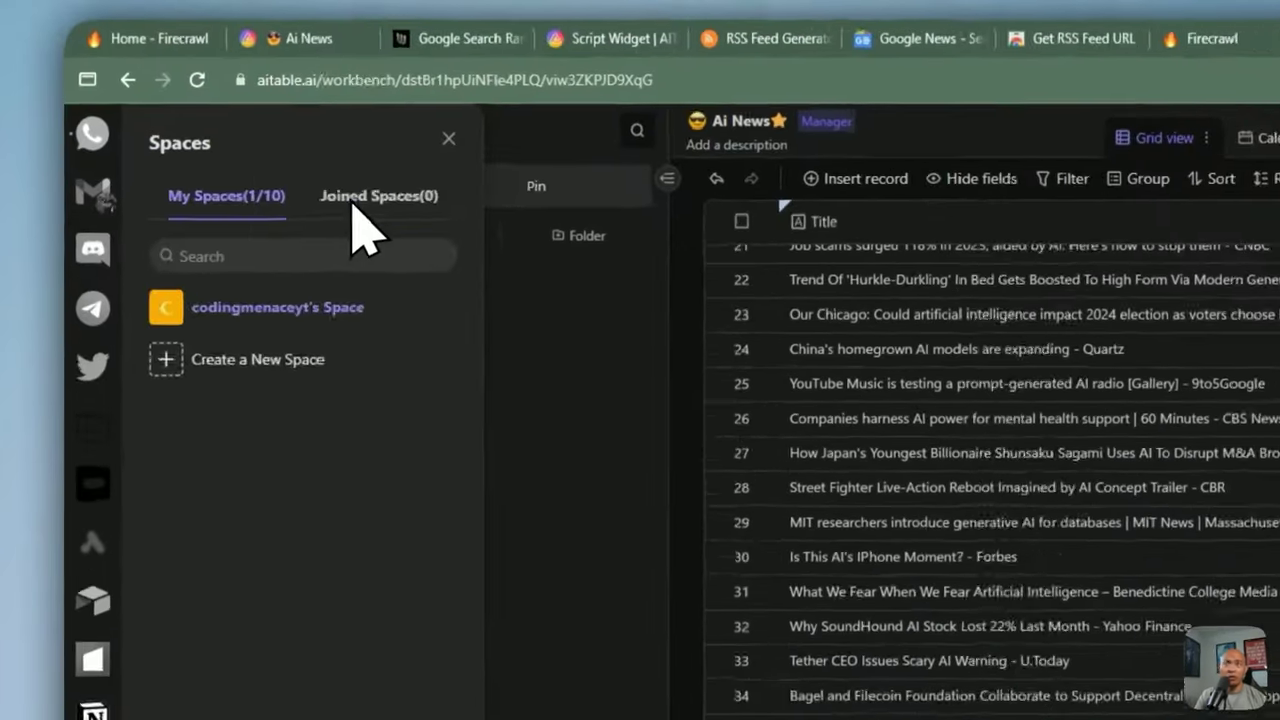
{"action": "left_click", "coordinate": [184, 108]}
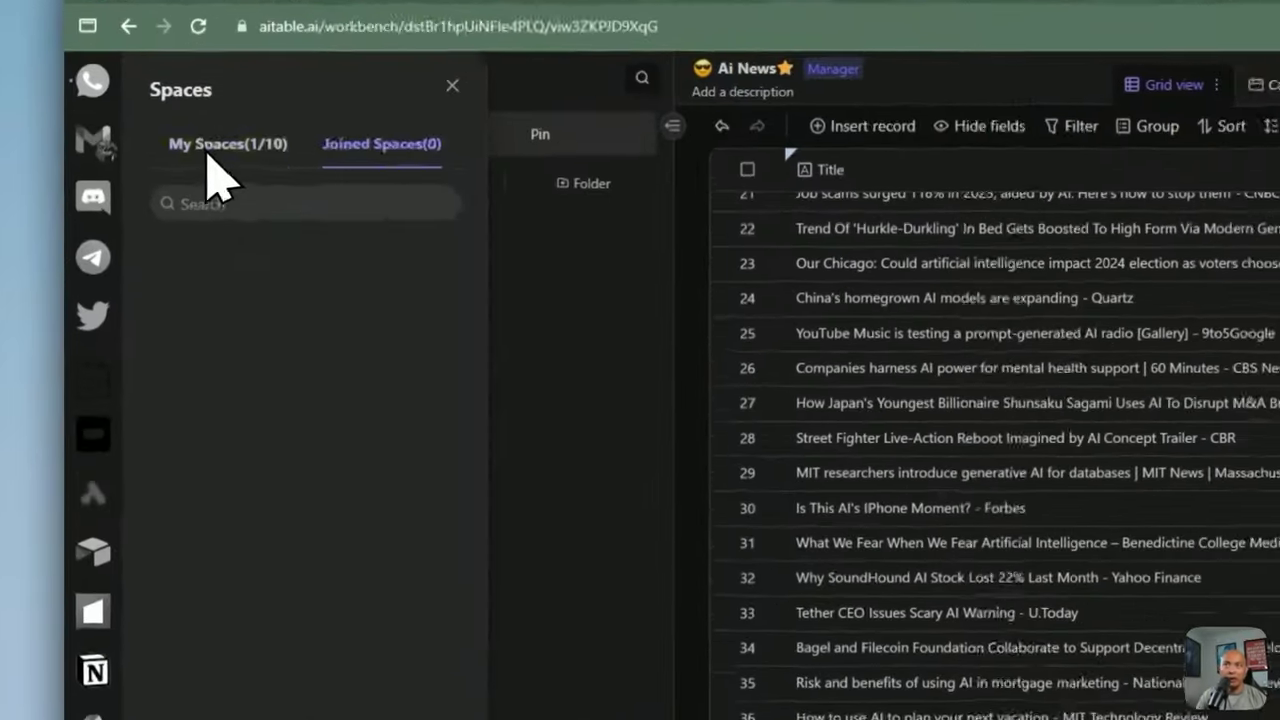
{"action": "left_click", "coordinate": [132, 107]}
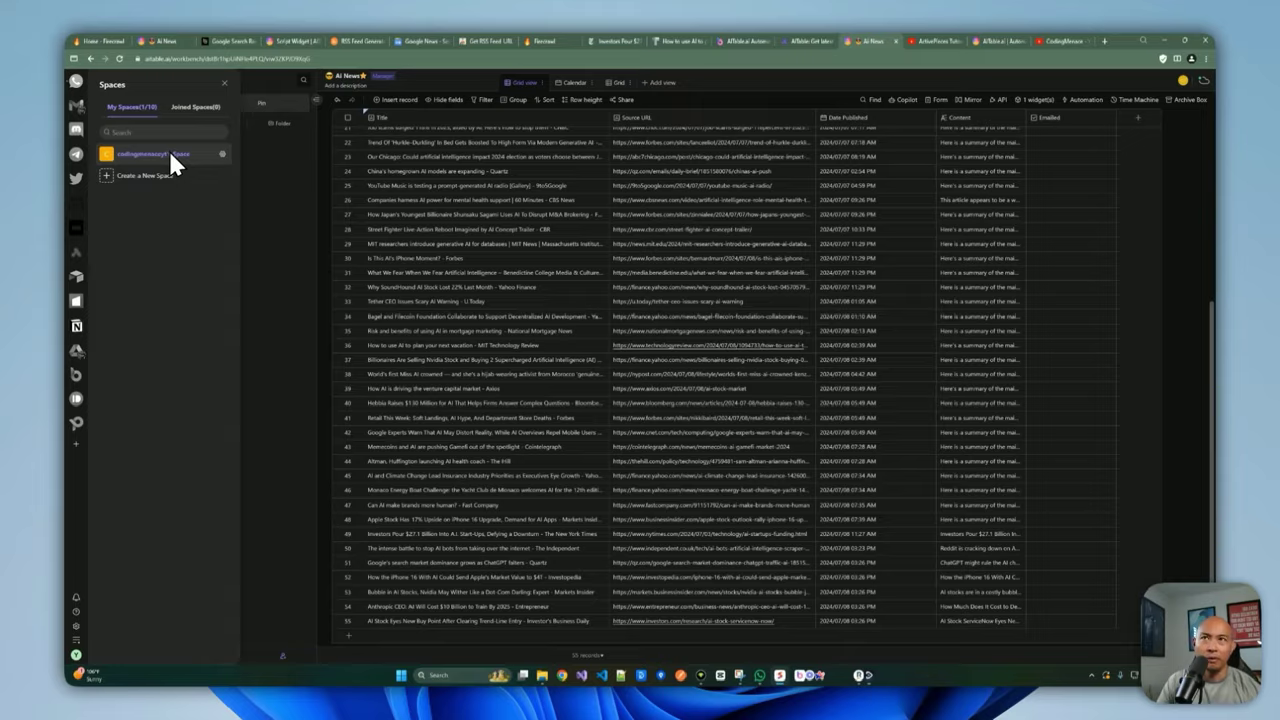
{"action": "left_click", "coordinate": [170, 157]}
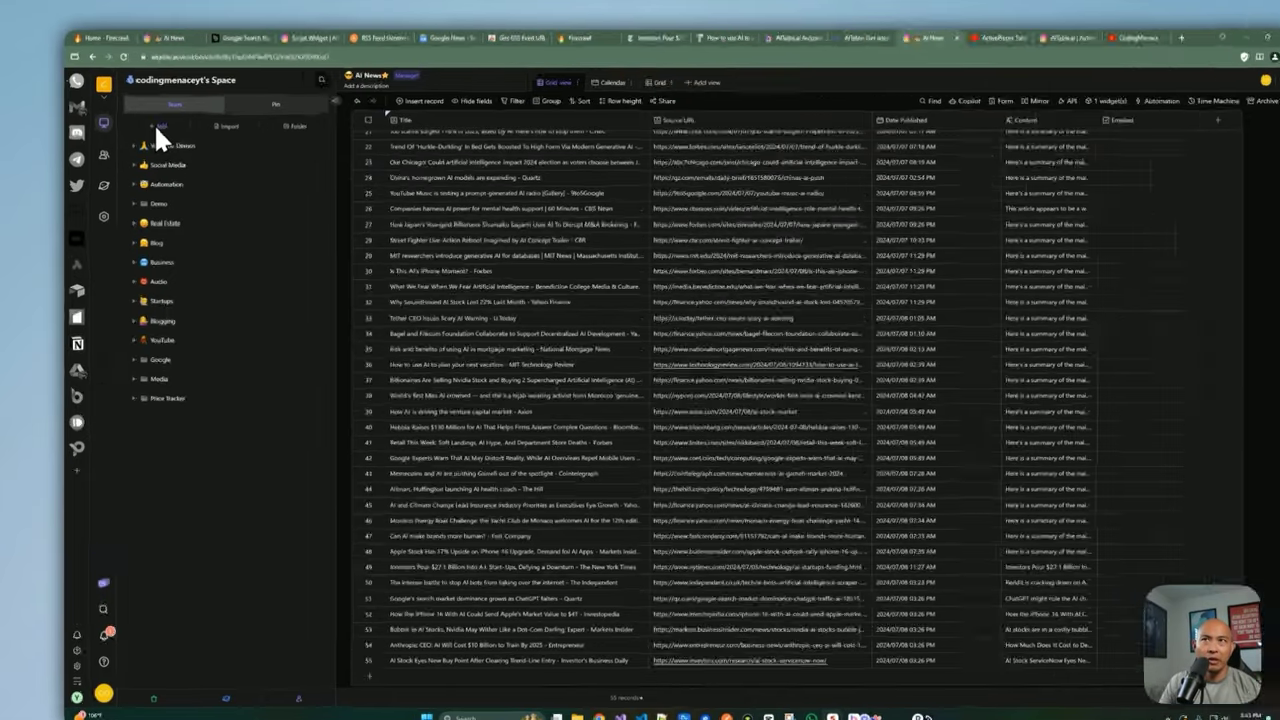
{"action": "left_click", "coordinate": [153, 123]}
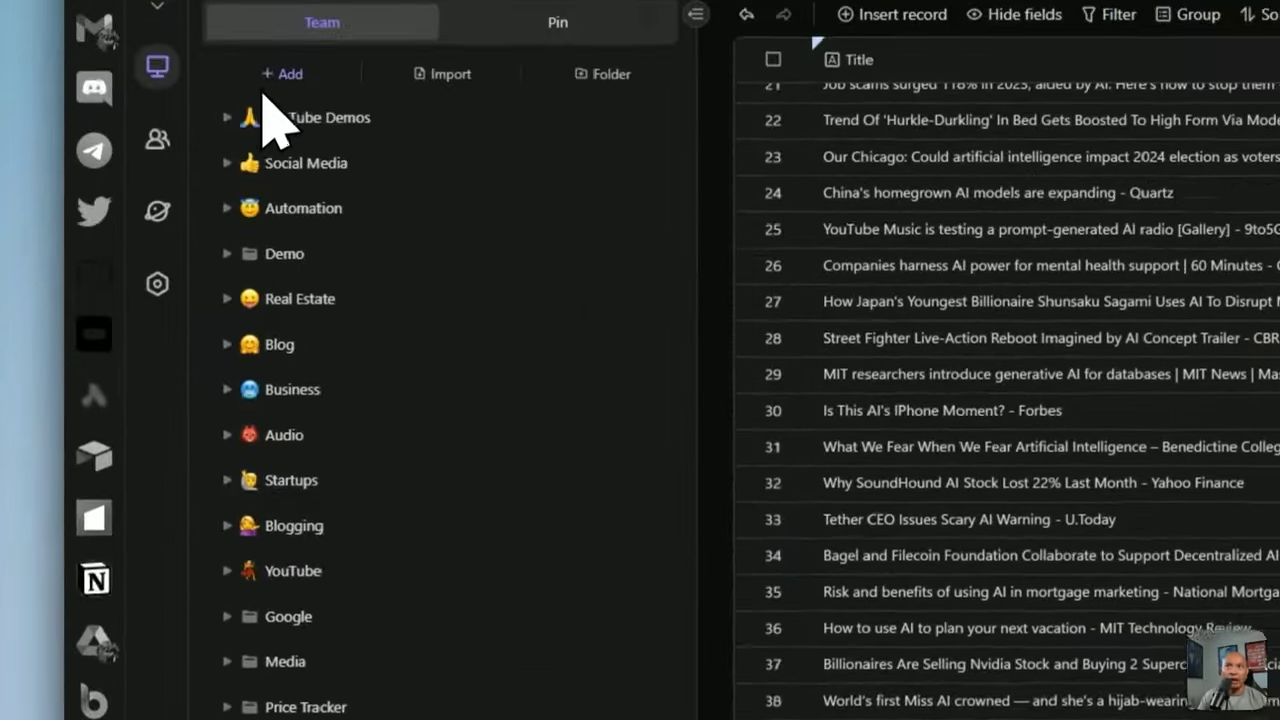
Go to the Templates gallery and scroll through recommended templates like Lightweight CRM and OKR Tracking.
{"action": "left_click", "coordinate": [152, 123]}
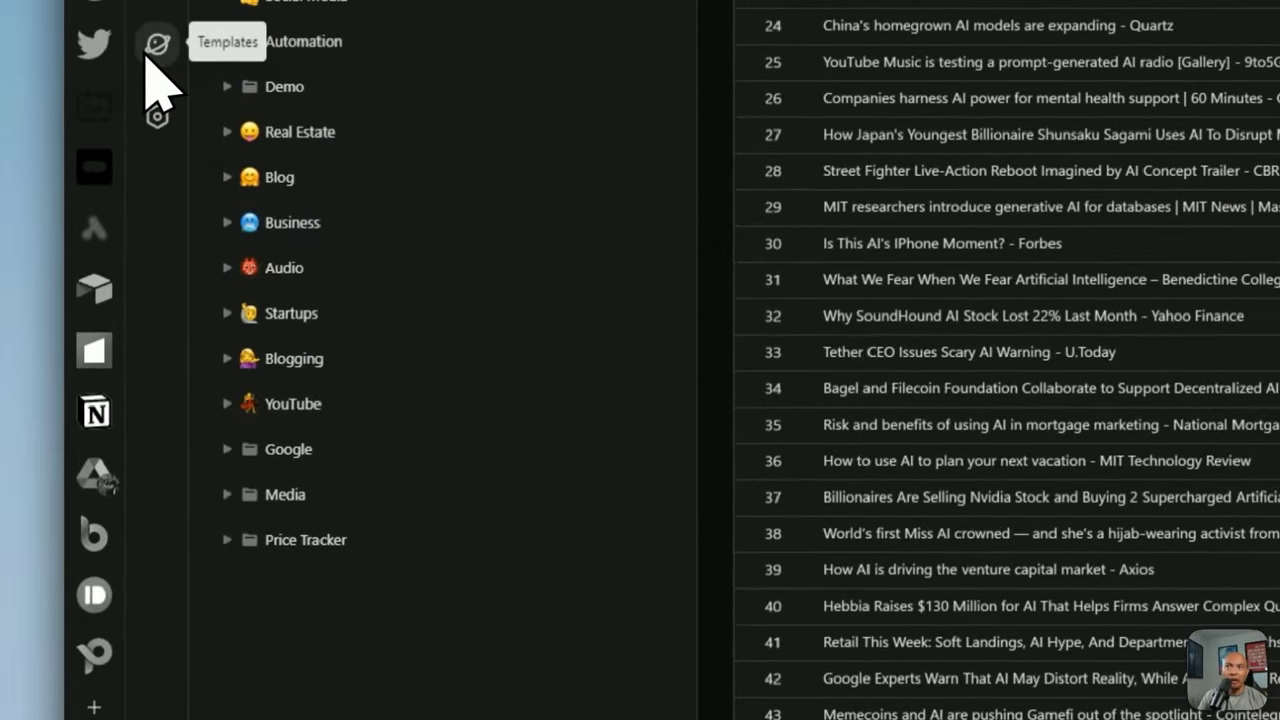
{"action": "left_click", "coordinate": [146, 57]}
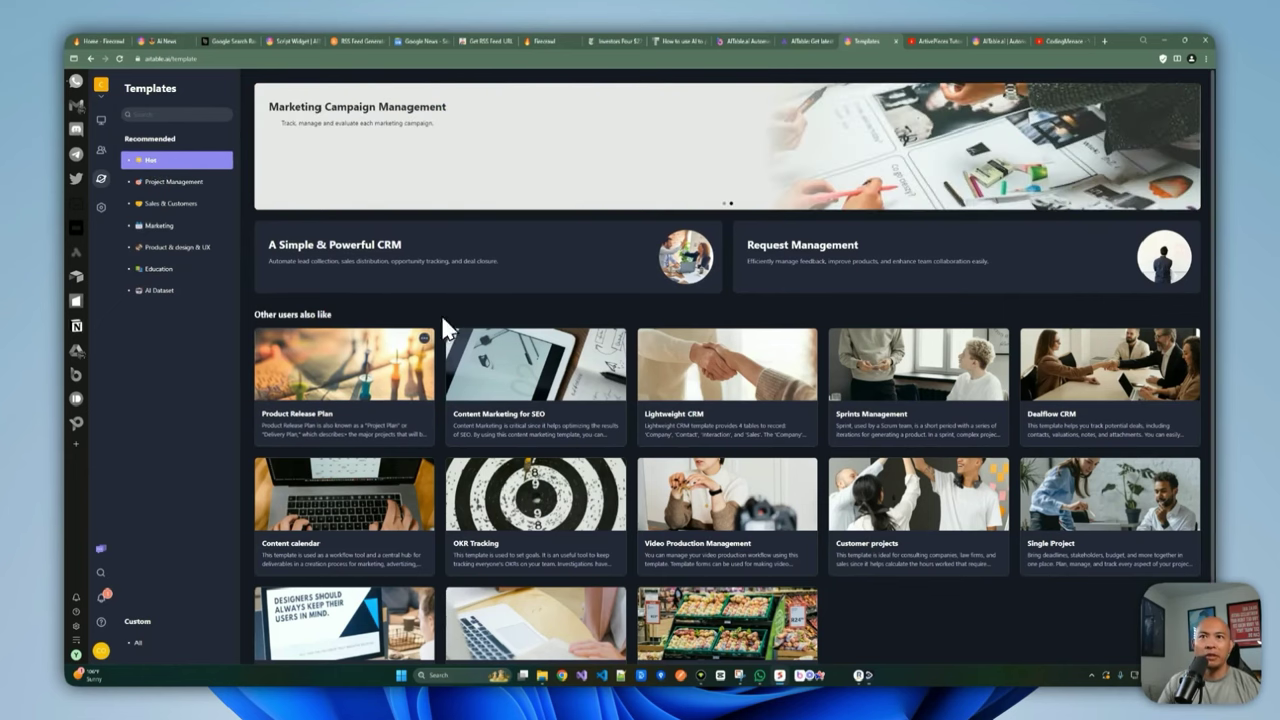
{"action": "scroll", "coordinate": [440, 312], "scroll_direction": "down", "scroll_amount": 1}
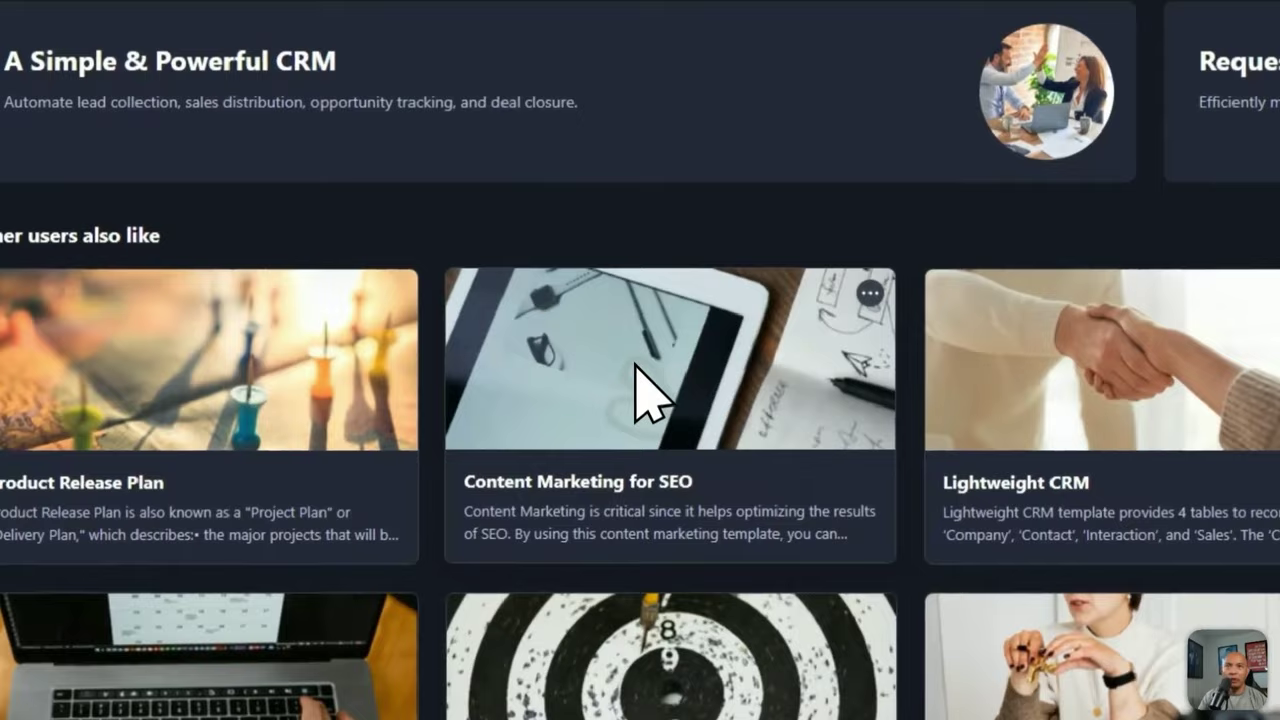
Preview the Content Marketing for SEO template's Content Dashboard and Content Management table, inspecting the first record.
{"action": "left_click", "coordinate": [540, 343]}
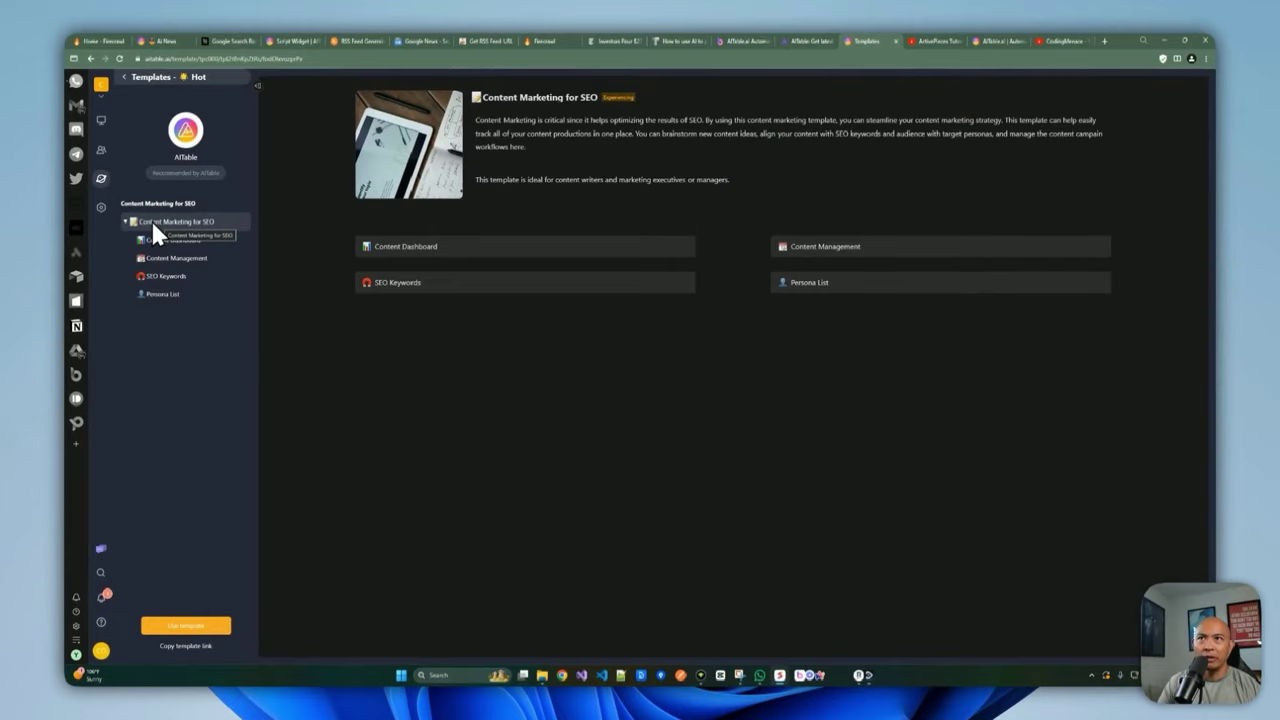
{"action": "left_click", "coordinate": [170, 240]}
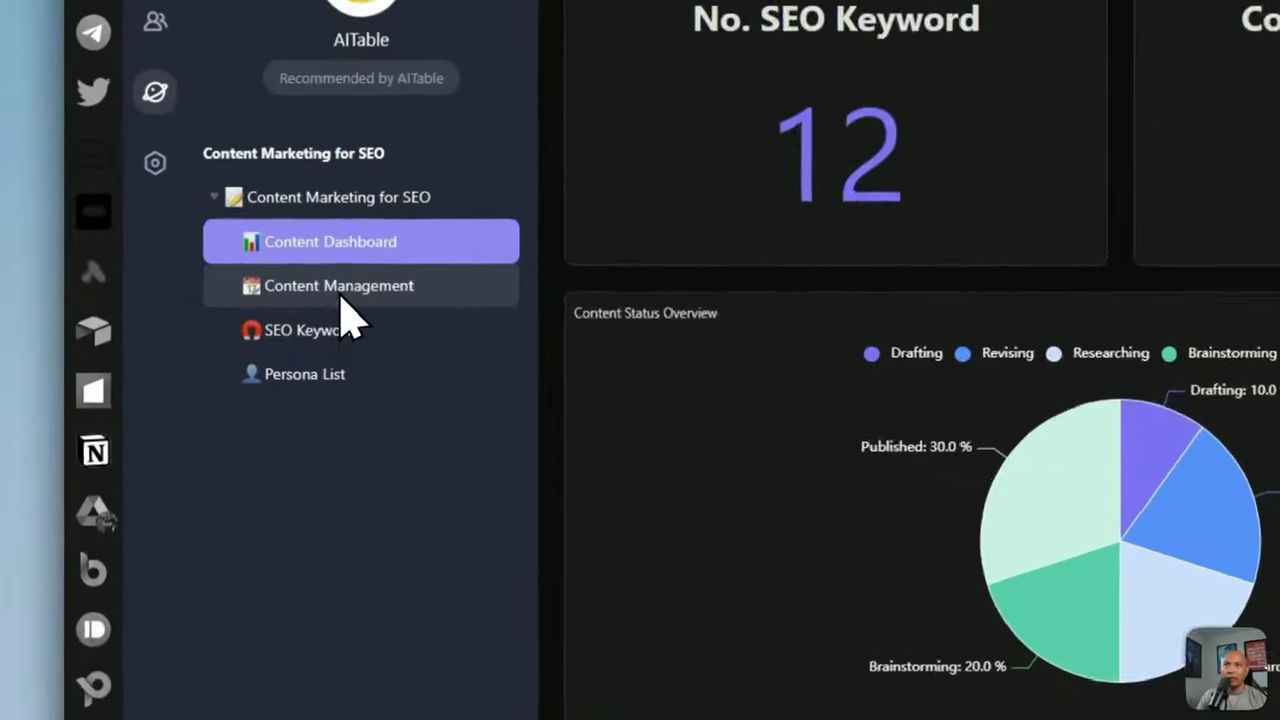
{"action": "left_click", "coordinate": [180, 260]}
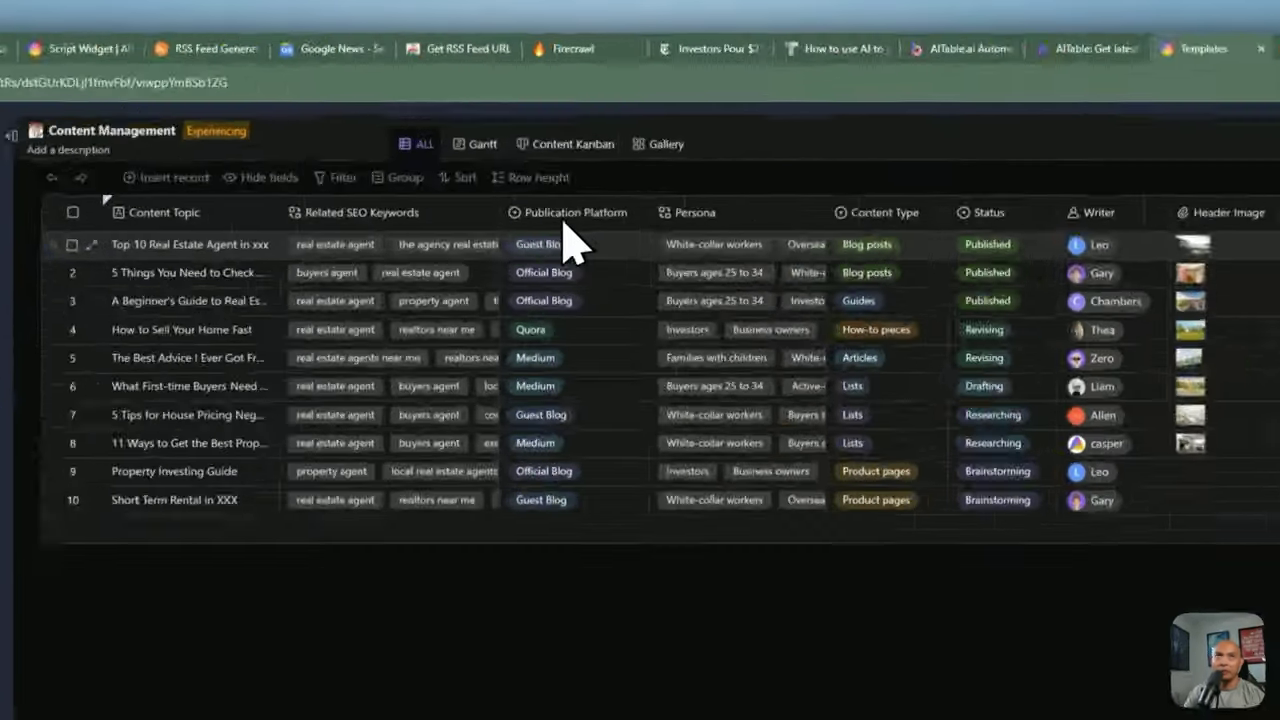
{"action": "left_click", "coordinate": [560, 141]}
{"action": "left_click", "coordinate": [346, 140]}
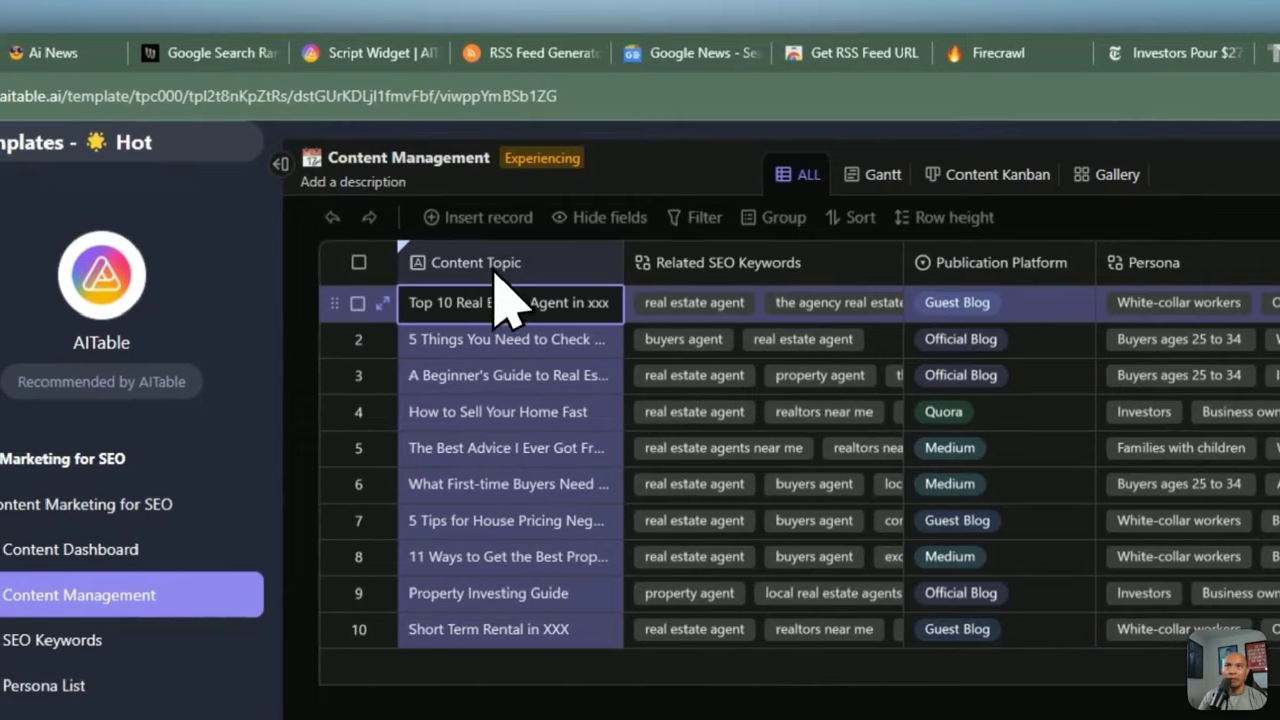
Inspect the first record, try the Gantt, Content Kanban and Gallery views, then open SEO Keywords.
{"action": "left_click", "coordinate": [720, 286]}
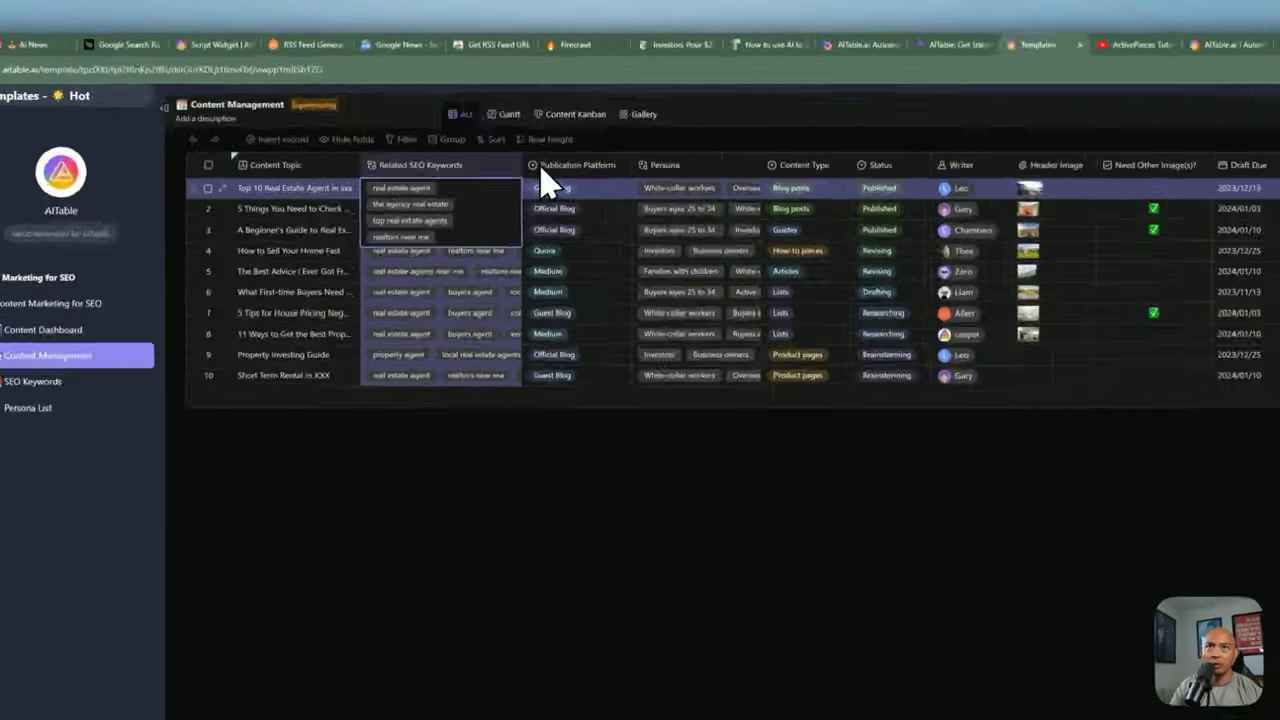
{"action": "left_click", "coordinate": [572, 125]}
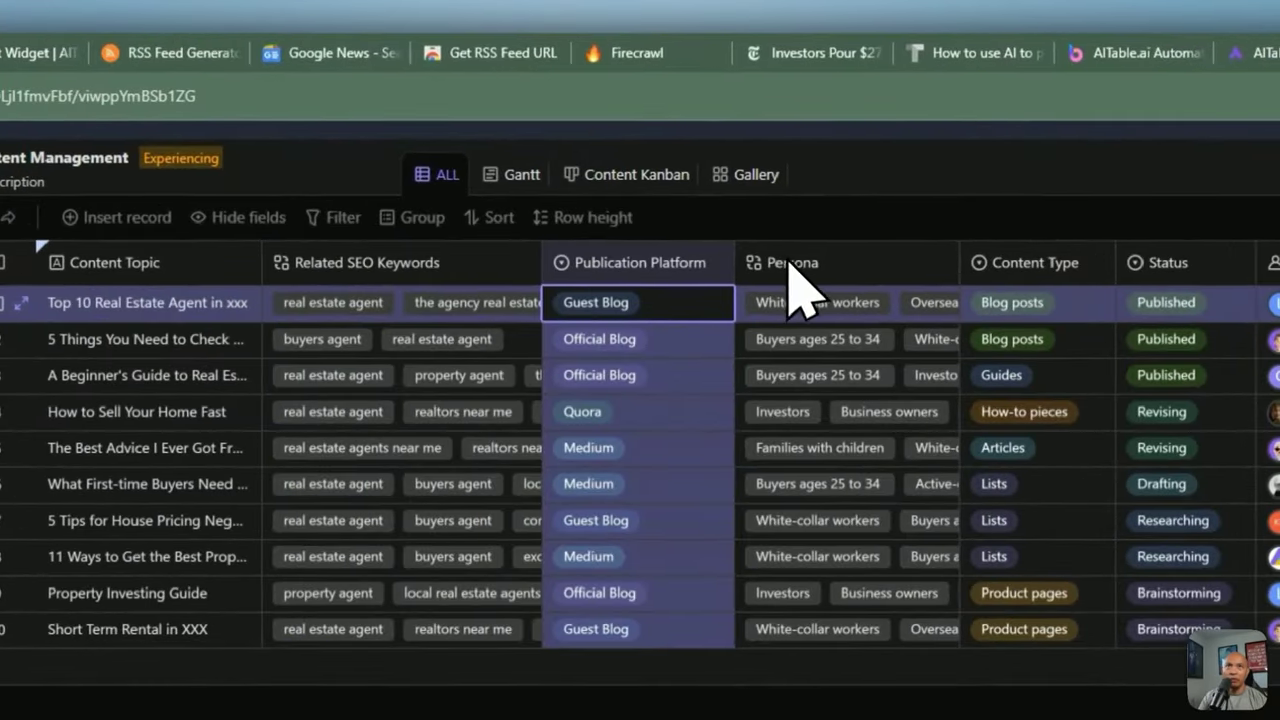
{"action": "left_click", "coordinate": [512, 176]}
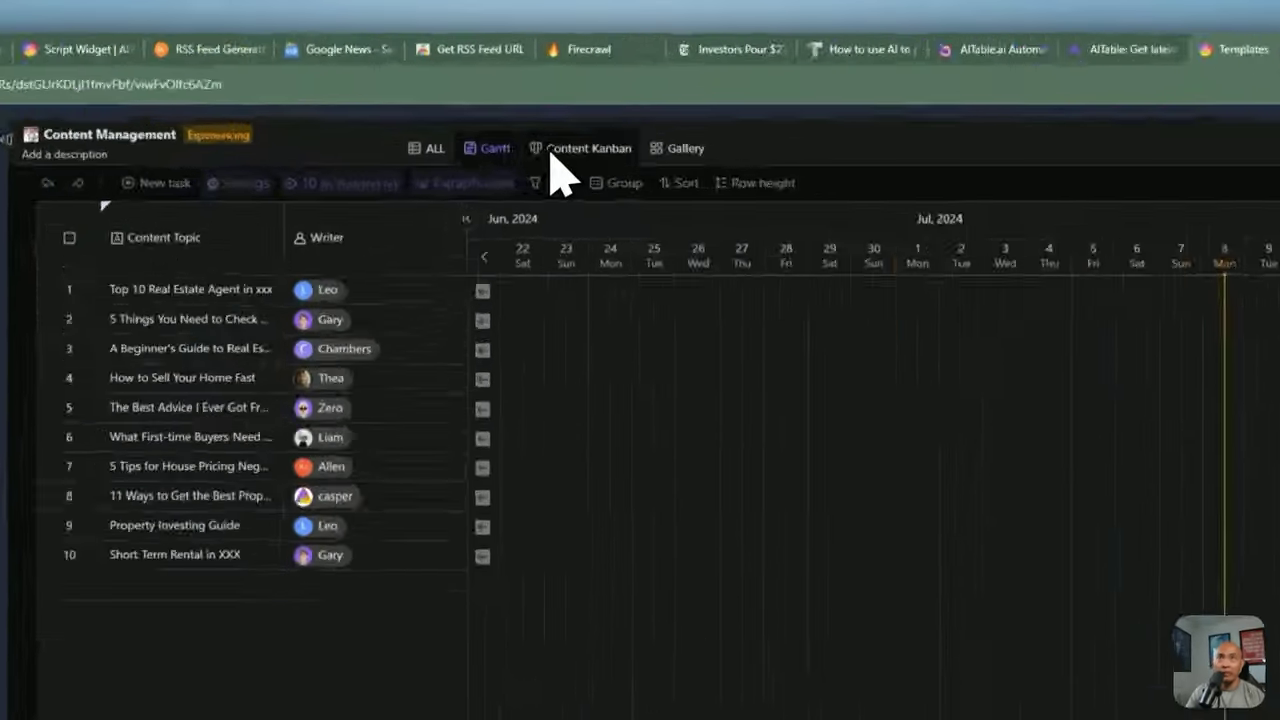
{"action": "left_click", "coordinate": [544, 90]}
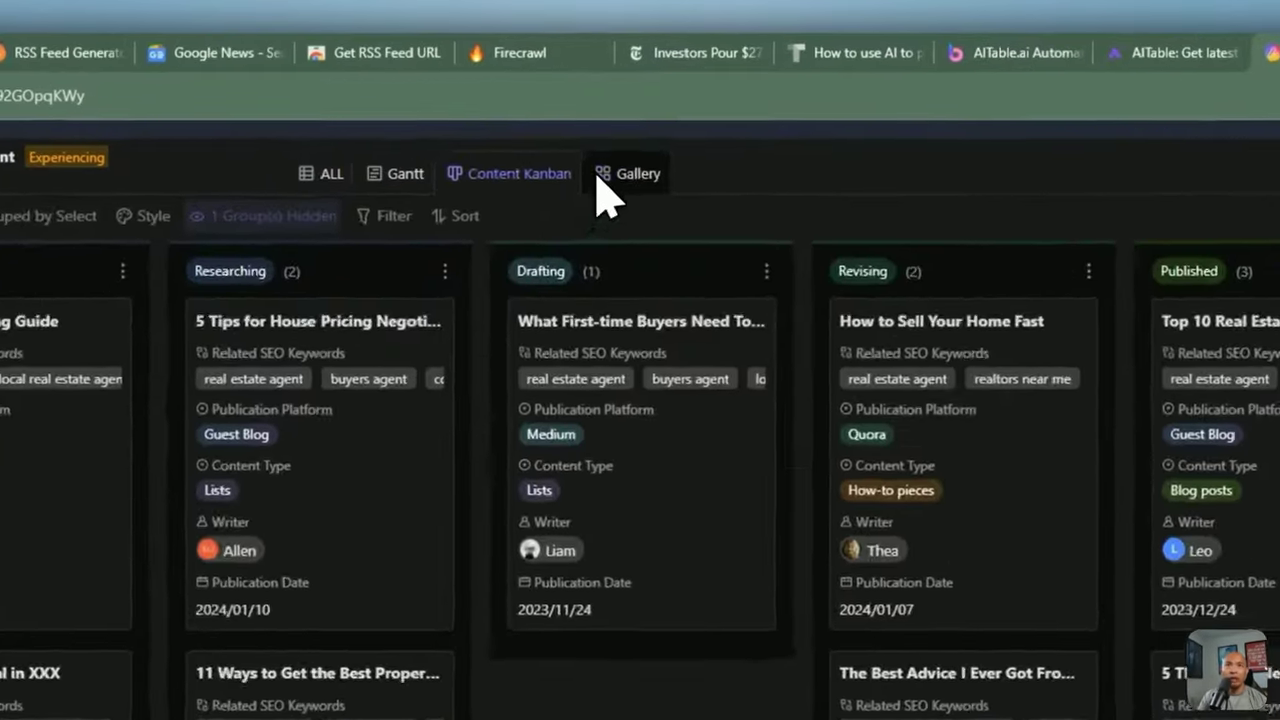
{"action": "left_click", "coordinate": [589, 90]}
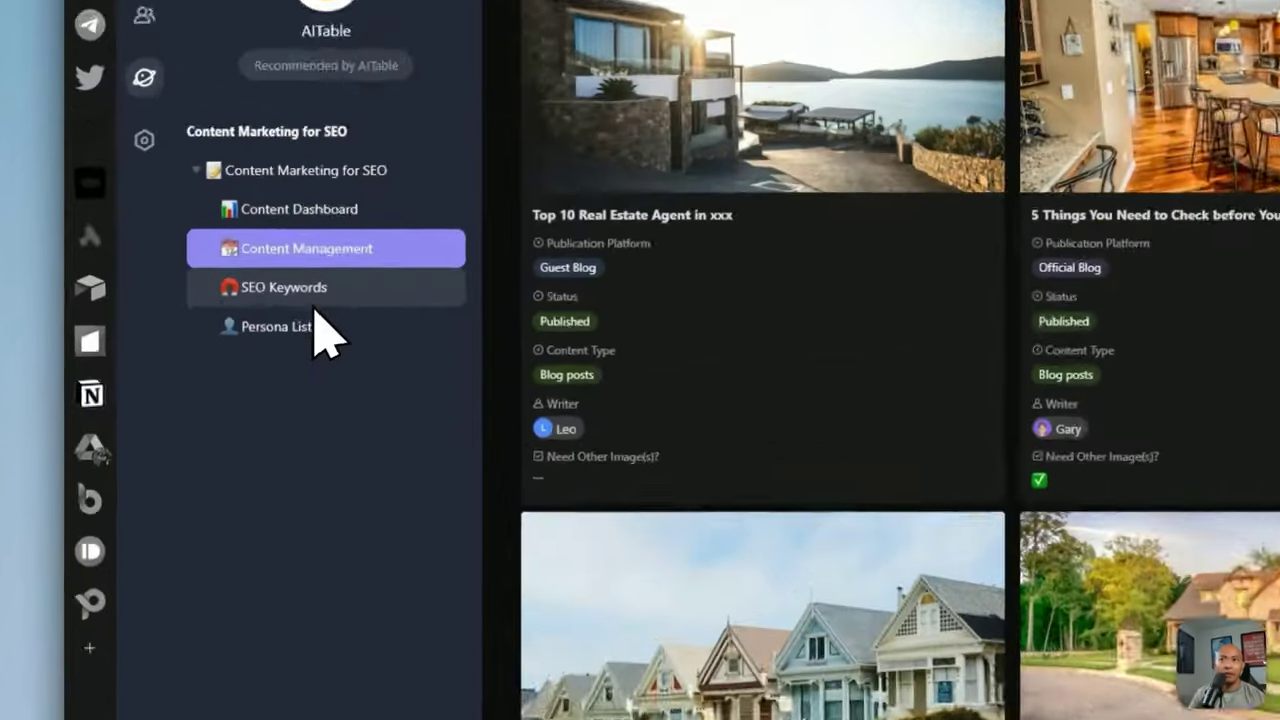
{"action": "left_click", "coordinate": [318, 300]}
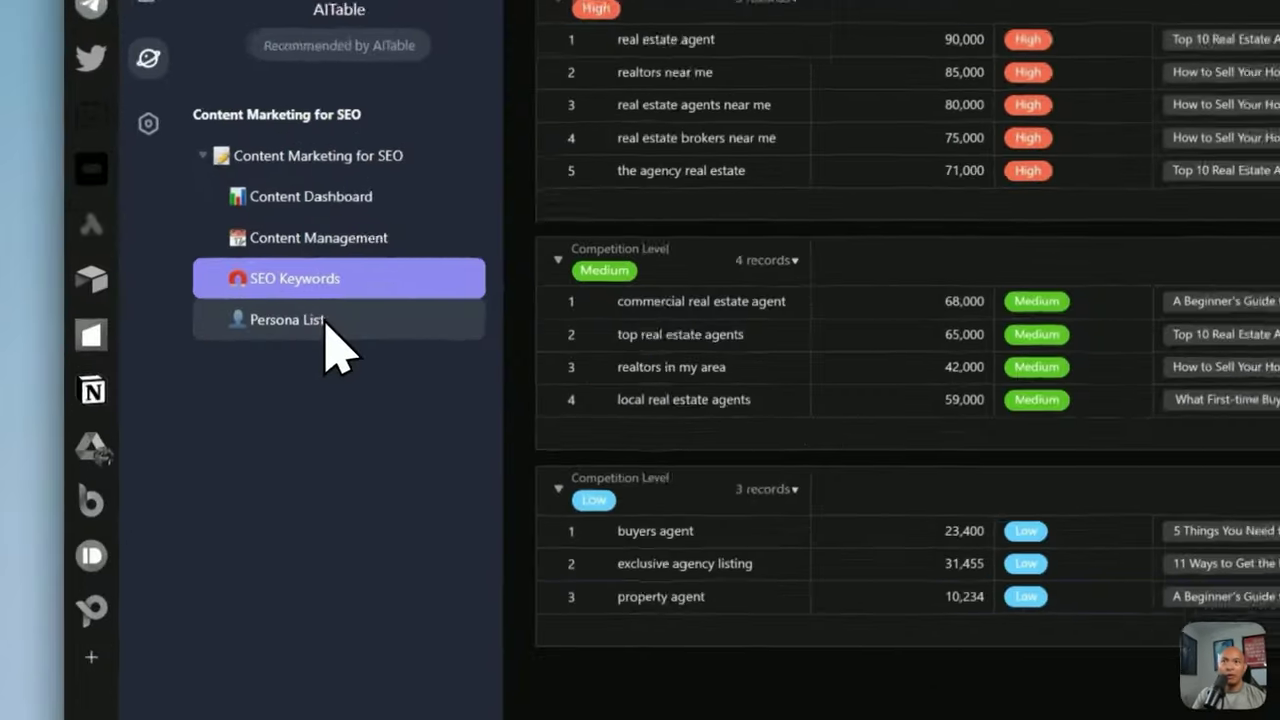
Open the template's Persona List table of 10 target personas.
{"action": "left_click", "coordinate": [179, 296]}
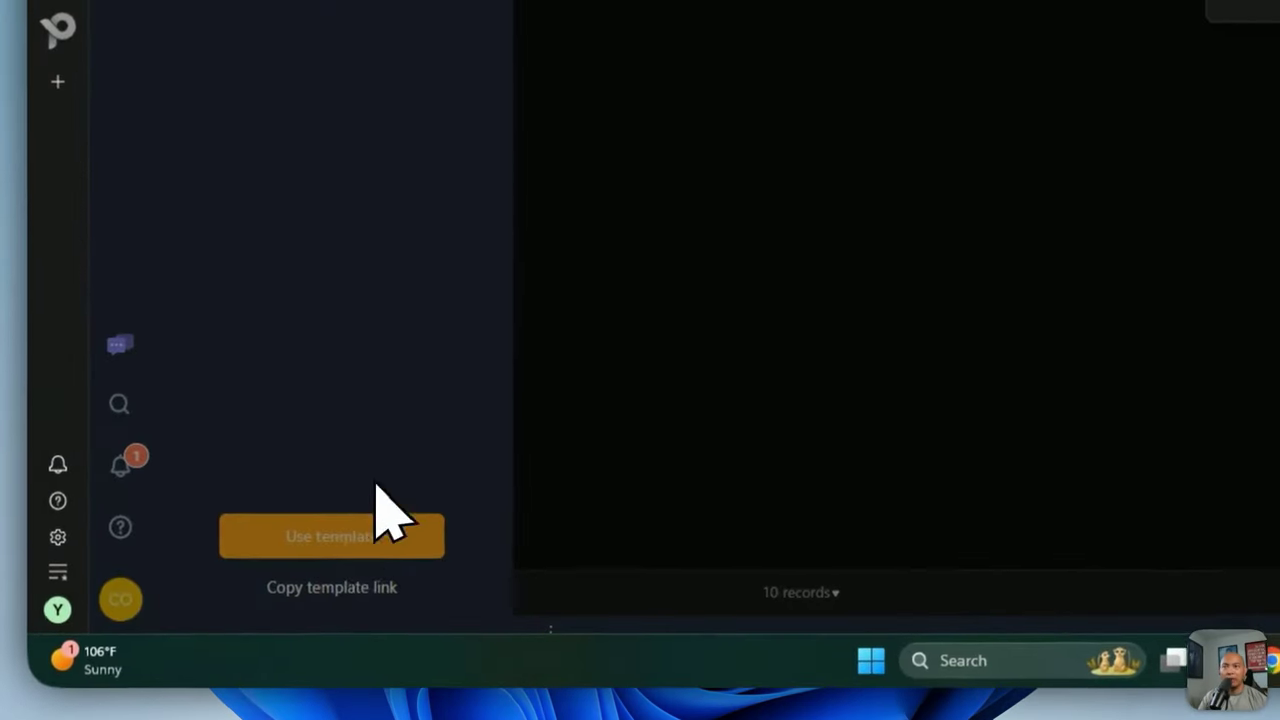
Use the template in the Team space with 'Use data in the template' kept checked.
{"action": "left_click", "coordinate": [380, 520]}
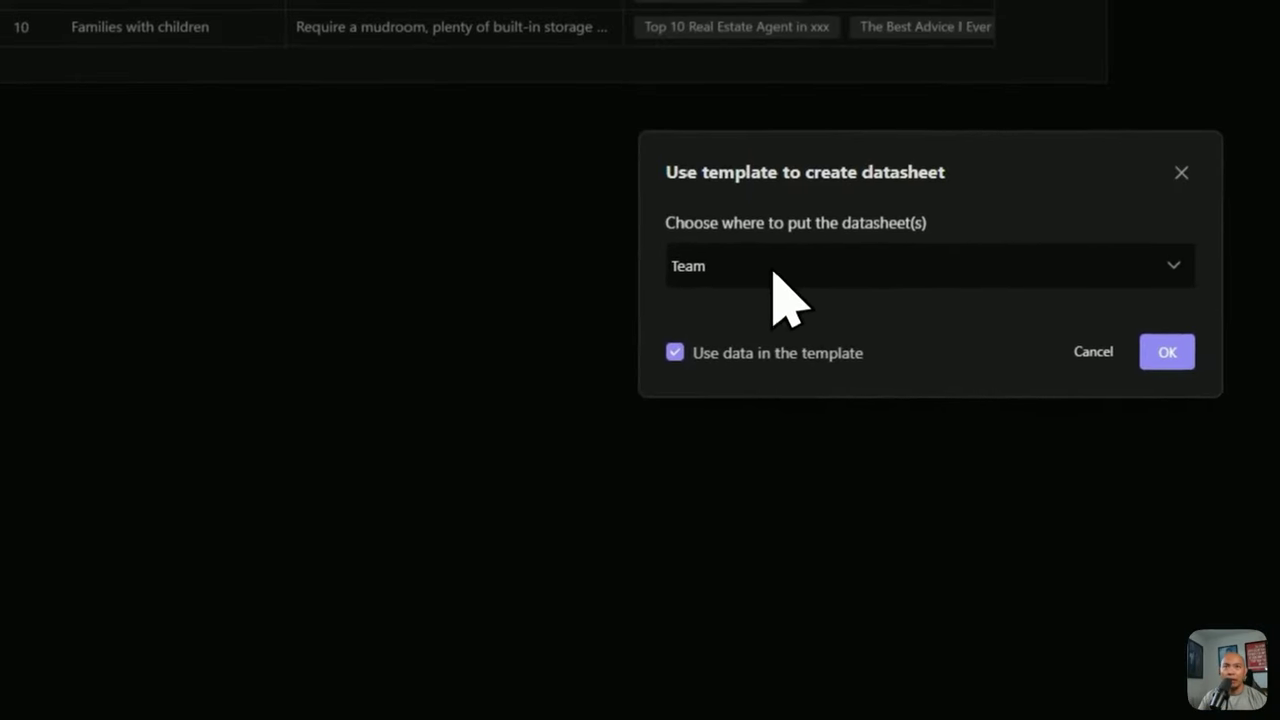
{"action": "left_click", "coordinate": [768, 268]}
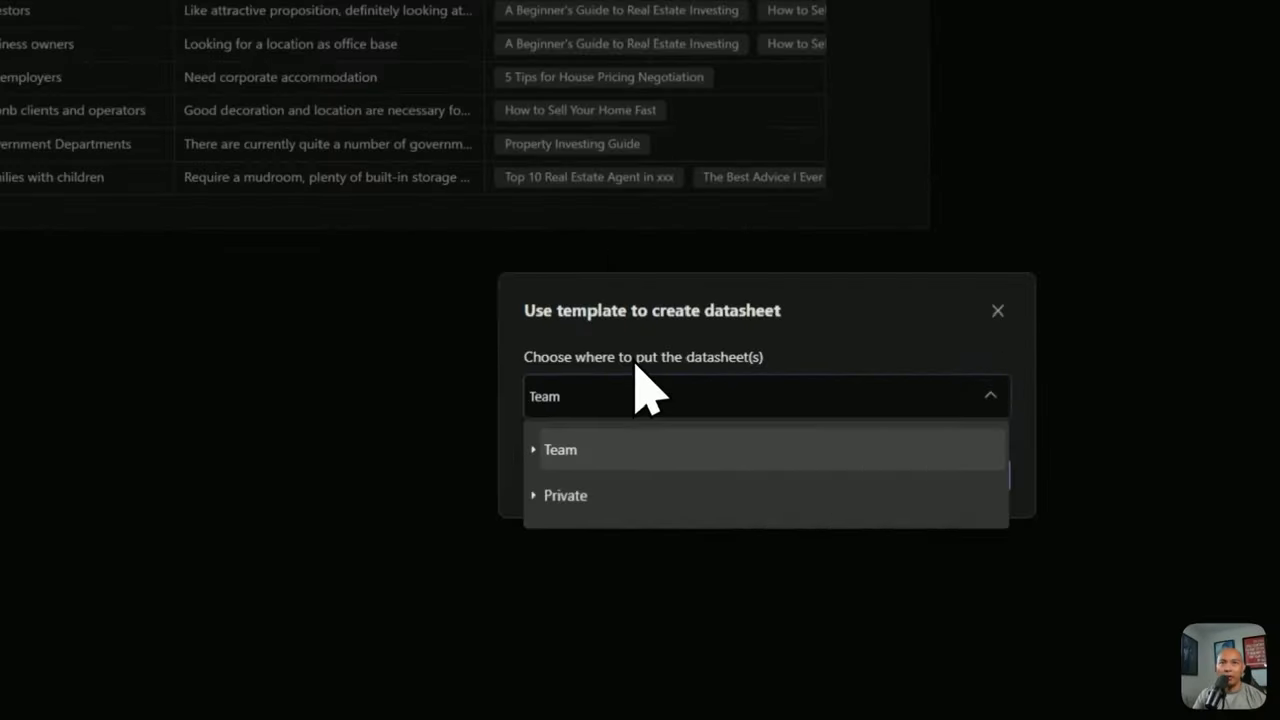
{"action": "left_click", "coordinate": [620, 368]}
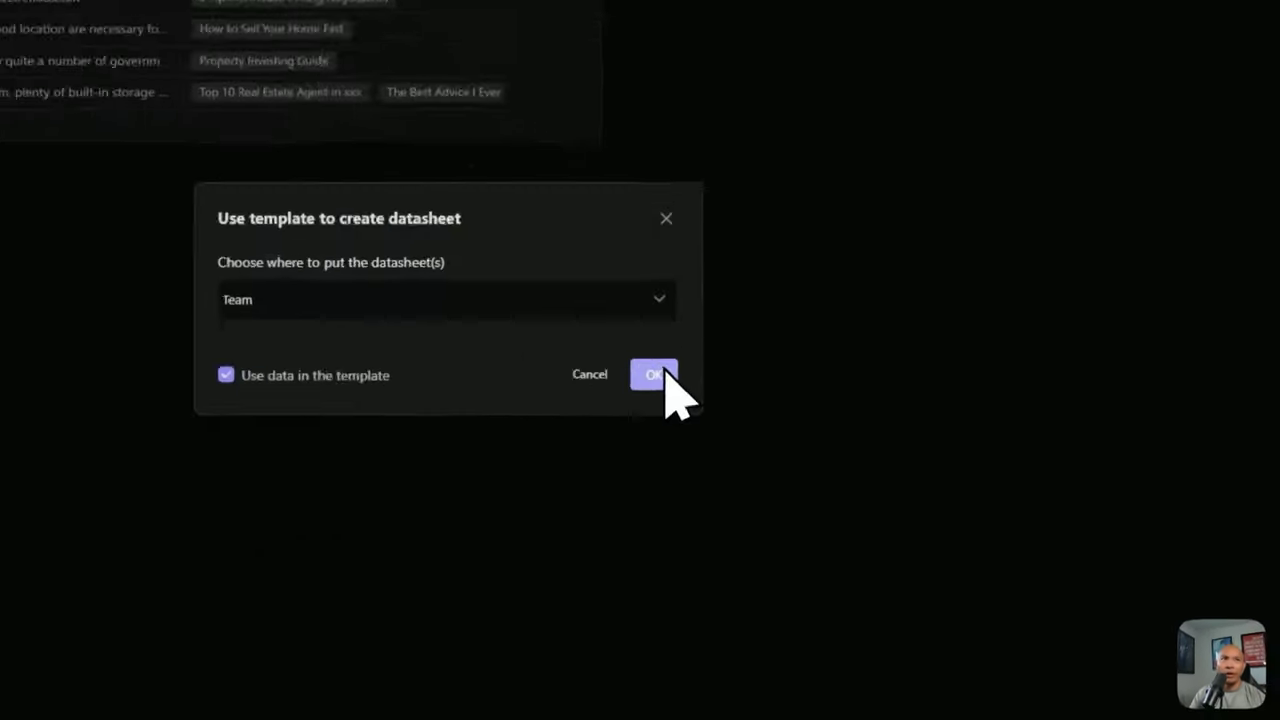
{"action": "left_click", "coordinate": [747, 401]}
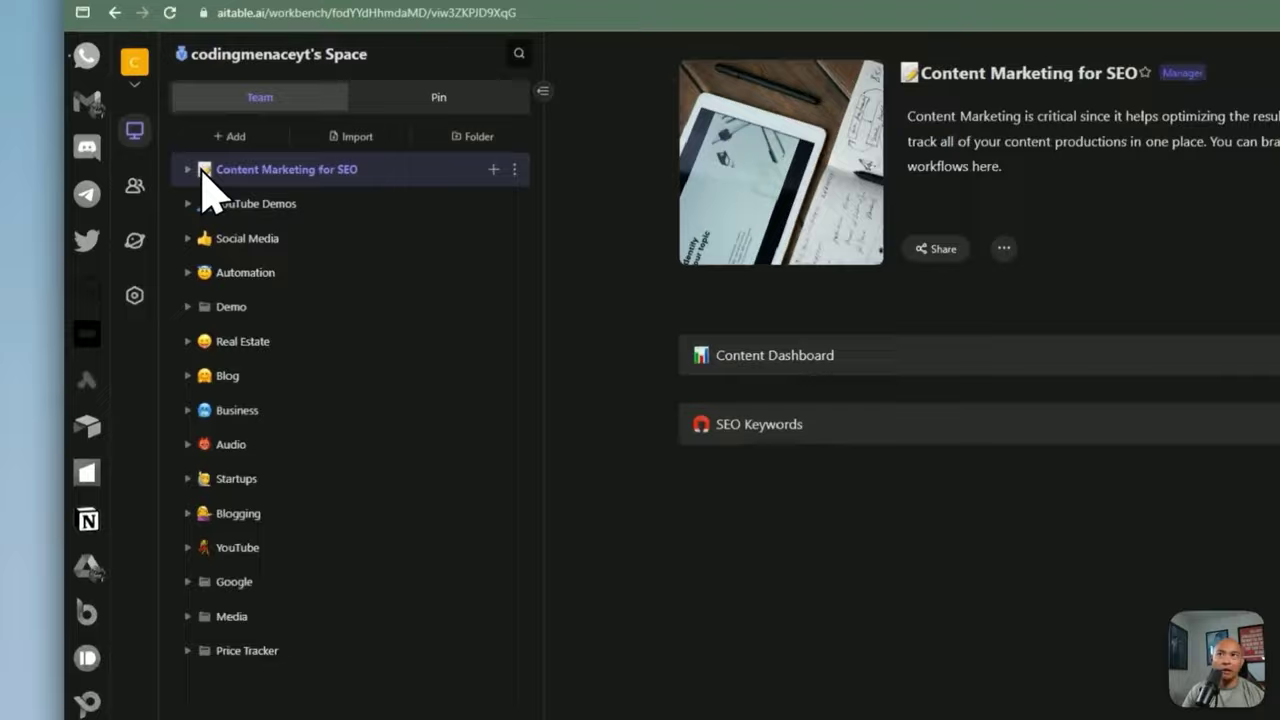
Give the folder the pencil emoji found by searching 'writ', then expand it to show its pages.
{"action": "left_click", "coordinate": [136, 140]}
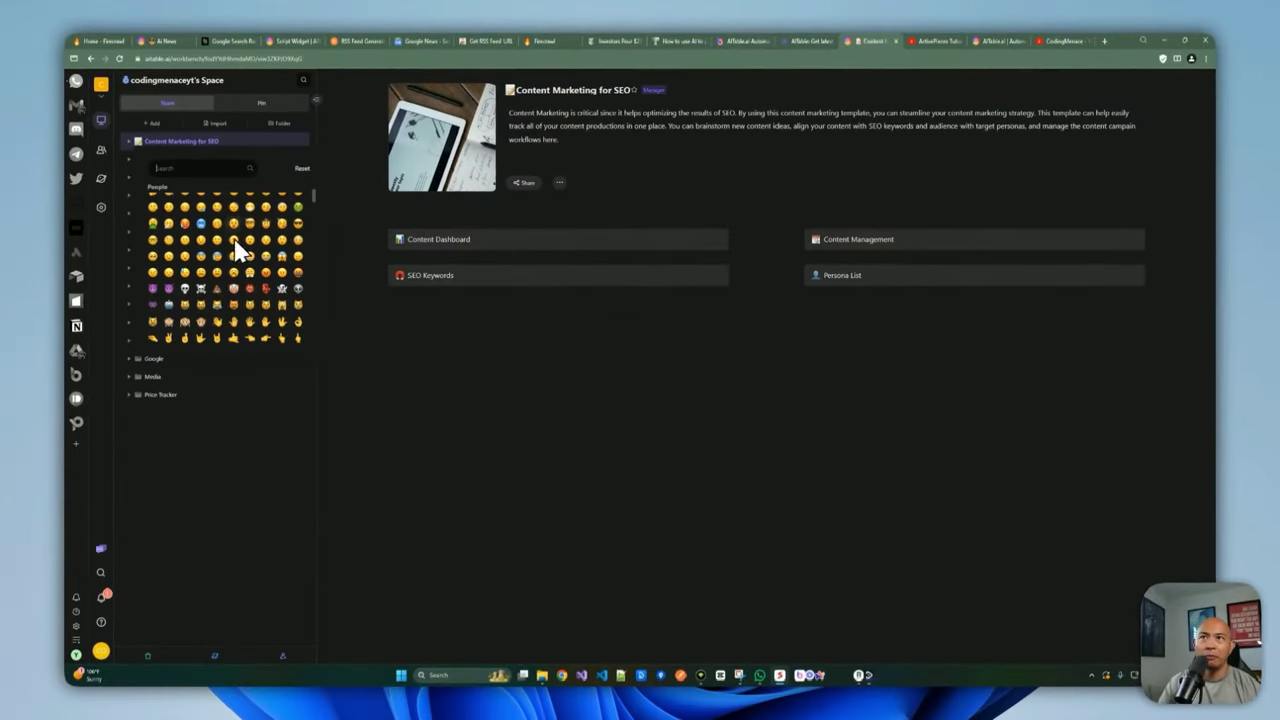
{"action": "scroll", "coordinate": [220, 249], "scroll_direction": "down", "scroll_amount": 5}
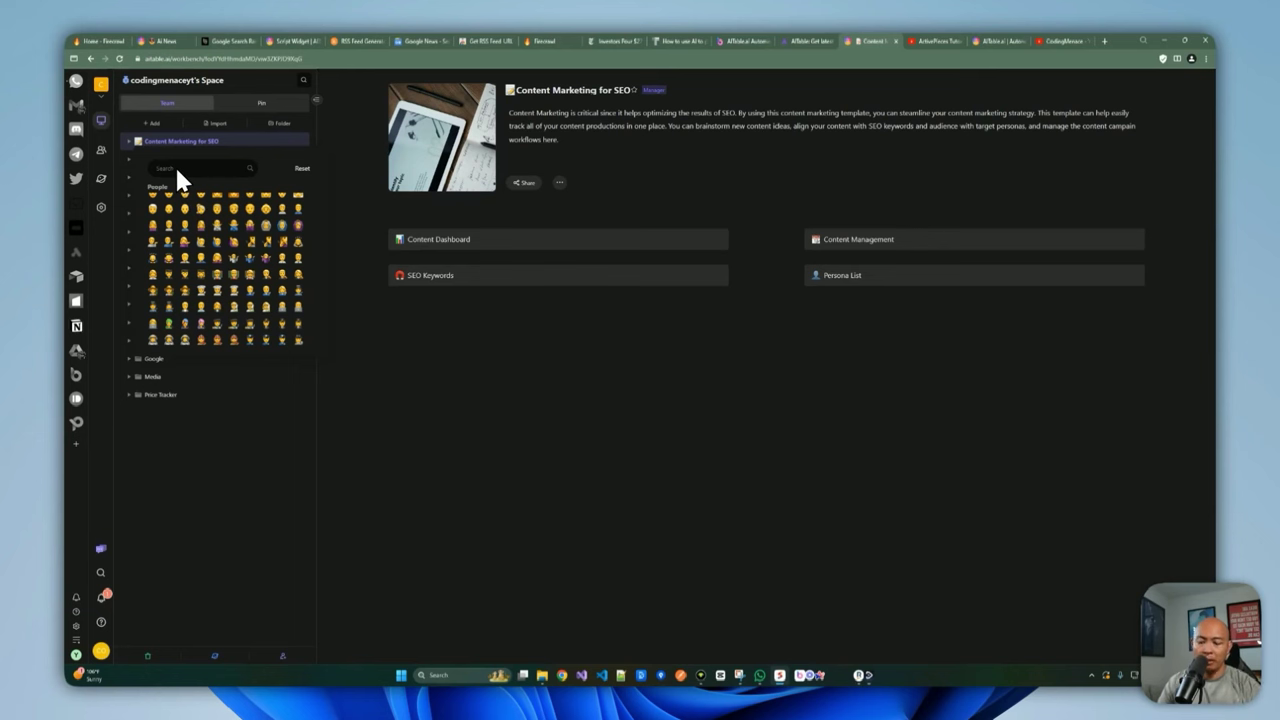
{"action": "type", "text": "writ"}
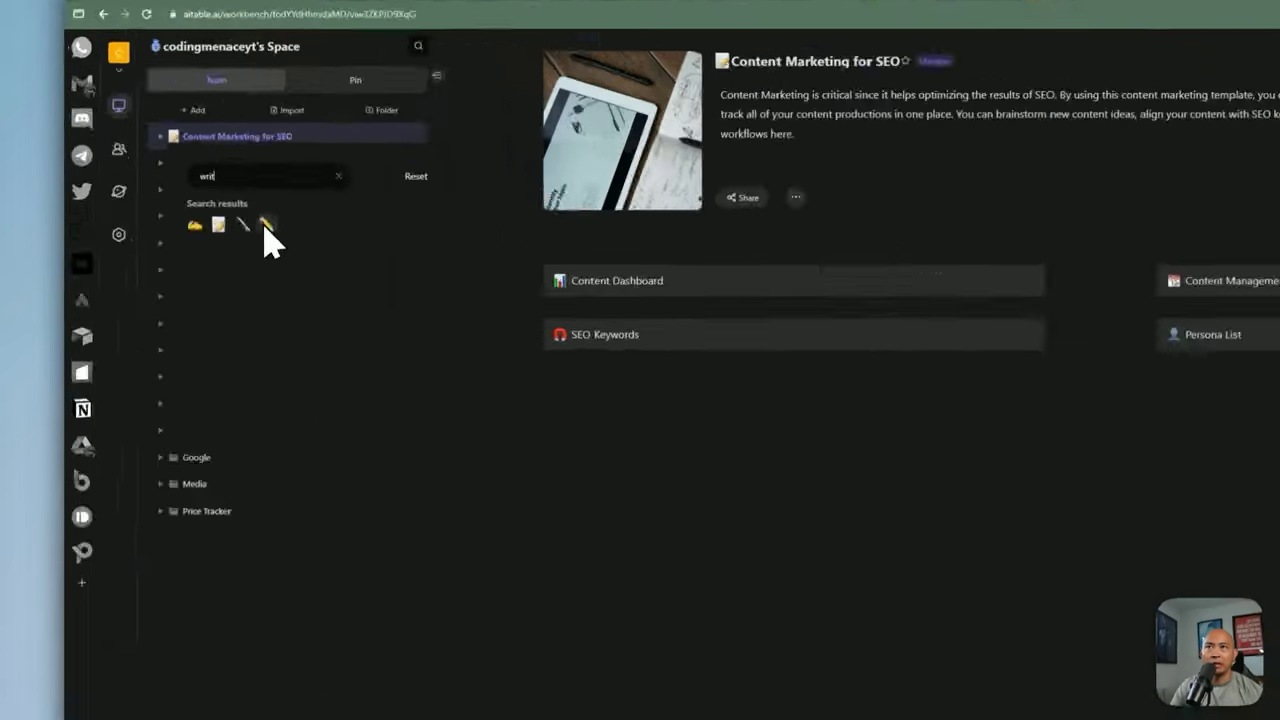
{"action": "left_click", "coordinate": [200, 201]}
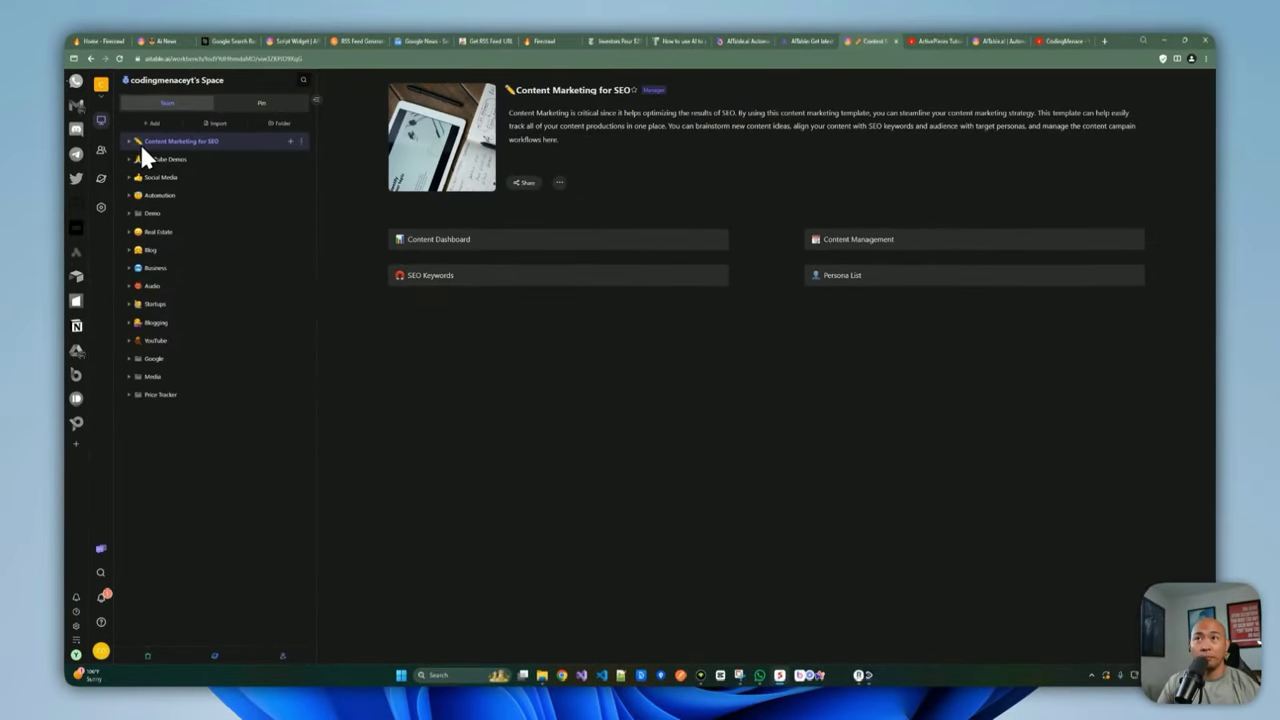
{"action": "left_click", "coordinate": [128, 141]}
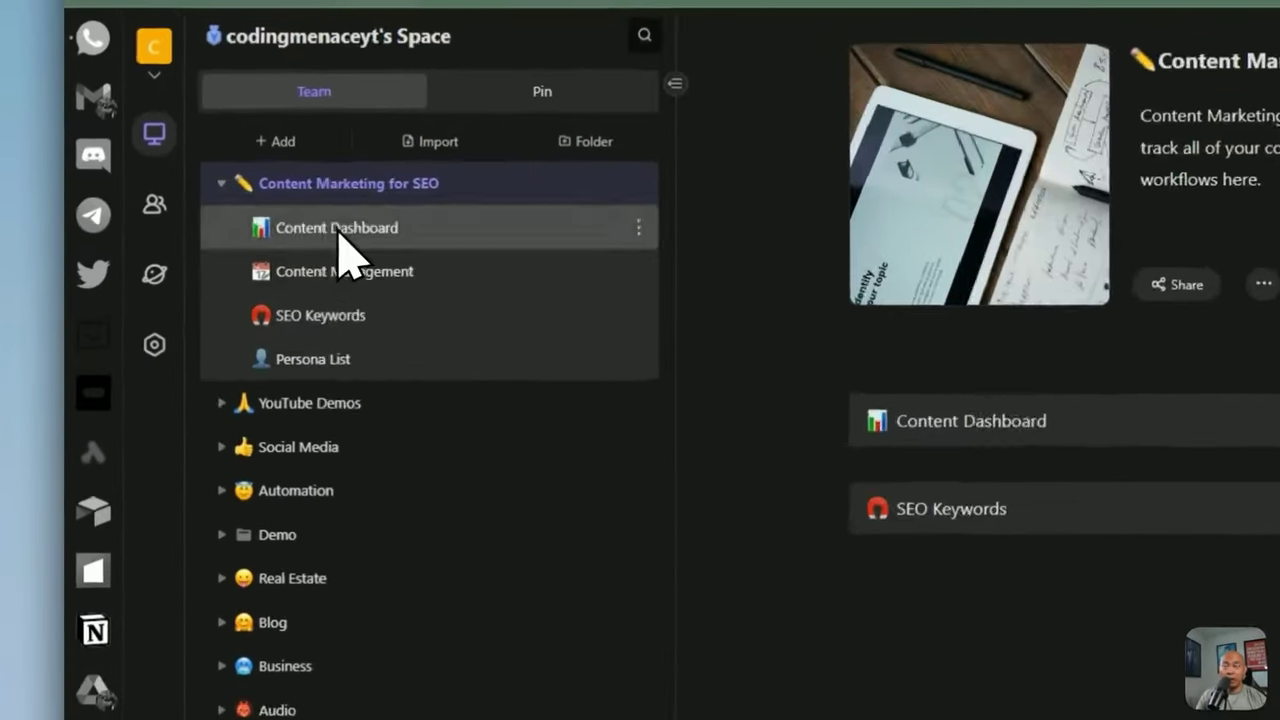
On the Content Dashboard, open the No. SEO Keyword widget's configuration.
{"action": "left_click", "coordinate": [176, 162]}
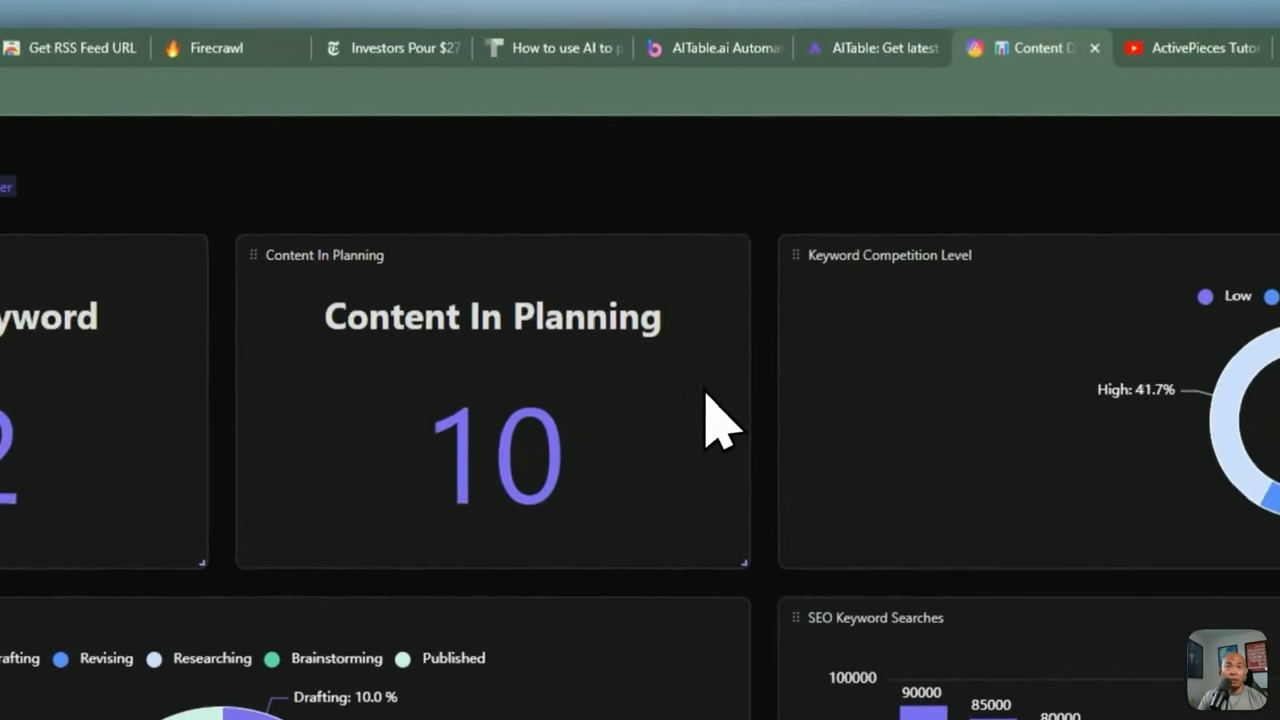
{"action": "left_click", "coordinate": [729, 257]}
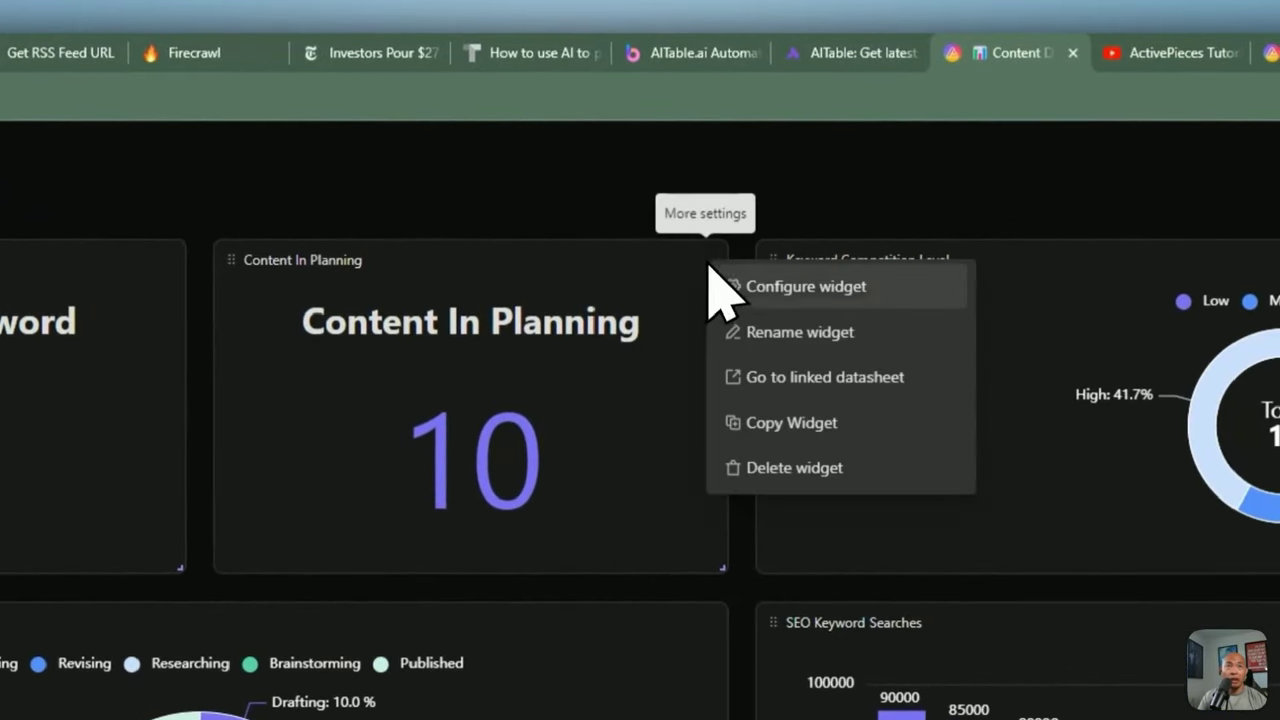
{"action": "left_click", "coordinate": [445, 260]}
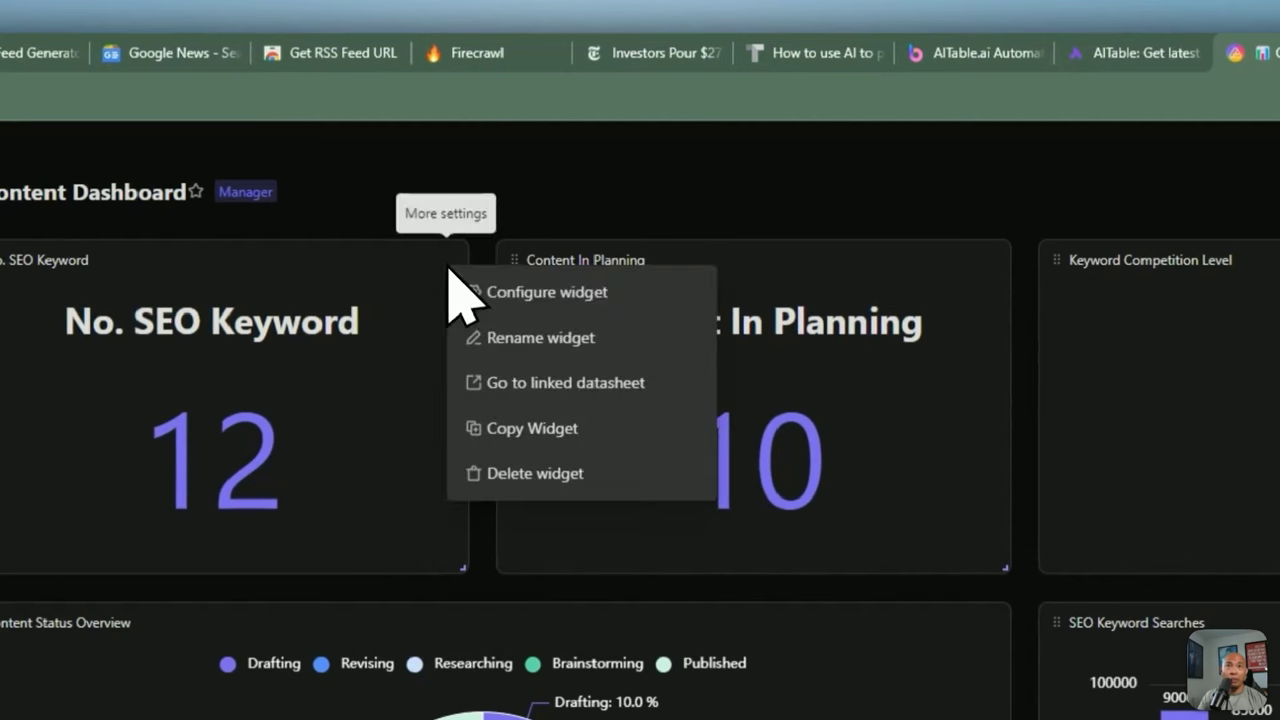
{"action": "left_click", "coordinate": [500, 295]}
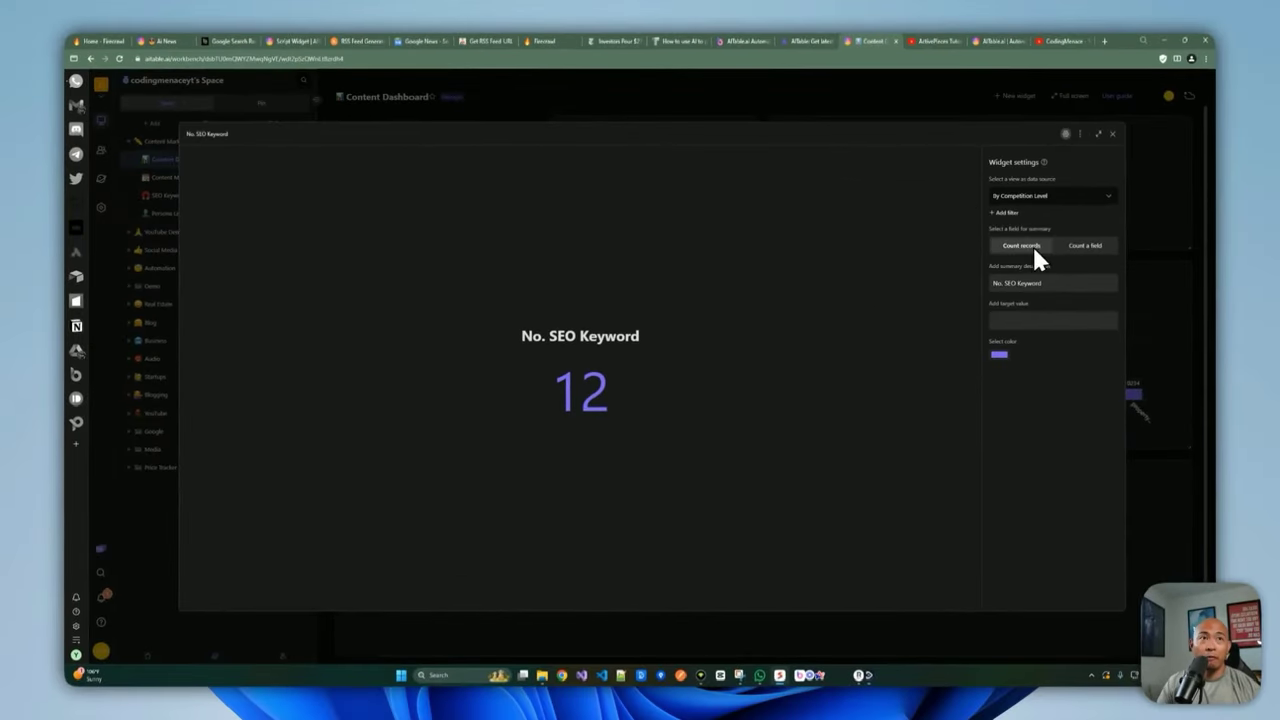
Keep By Competition Level as the widget's data source, close its settings and scroll the dashboard.
{"action": "triple_click", "coordinate": [1051, 284]}
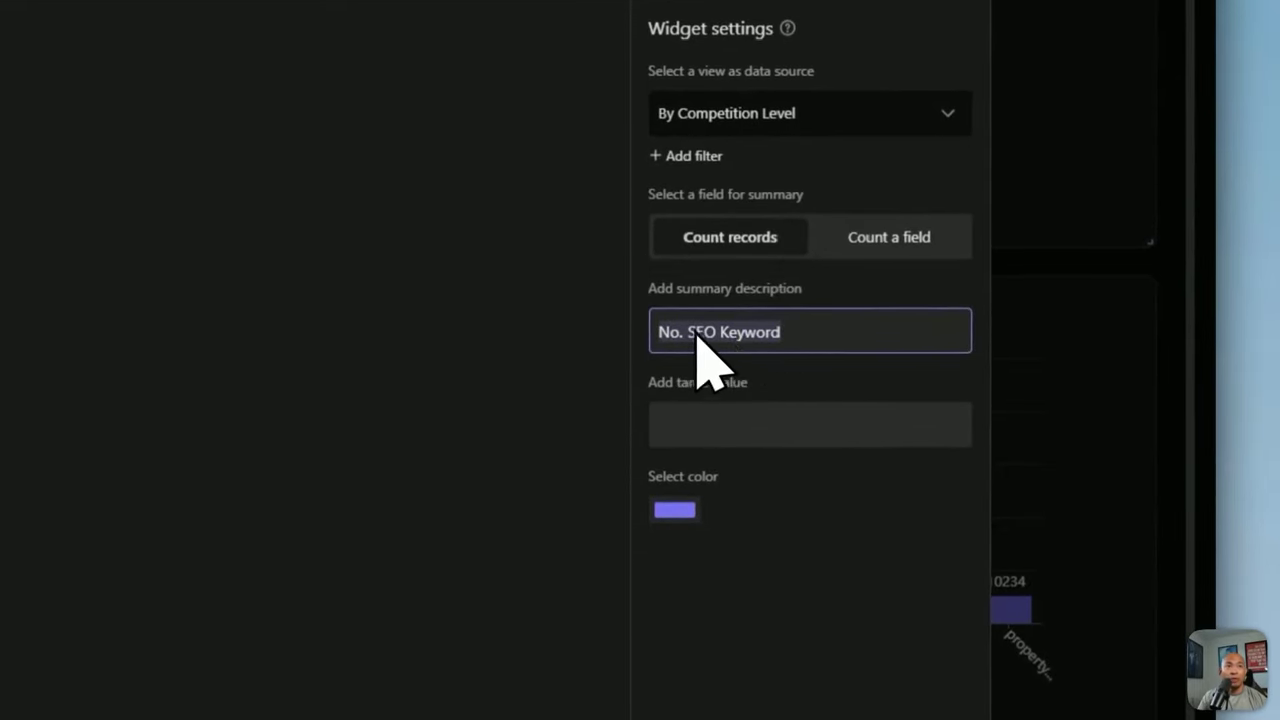
{"action": "left_click", "coordinate": [877, 348]}
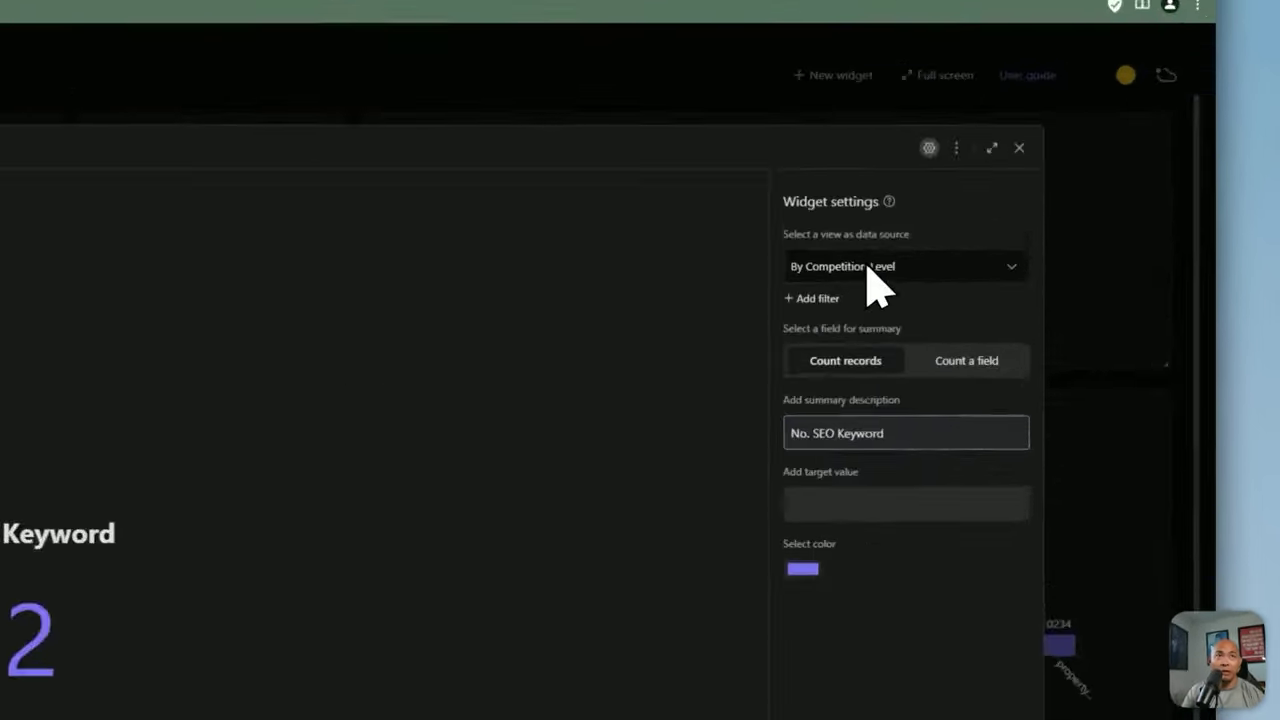
{"action": "left_click", "coordinate": [1036, 197]}
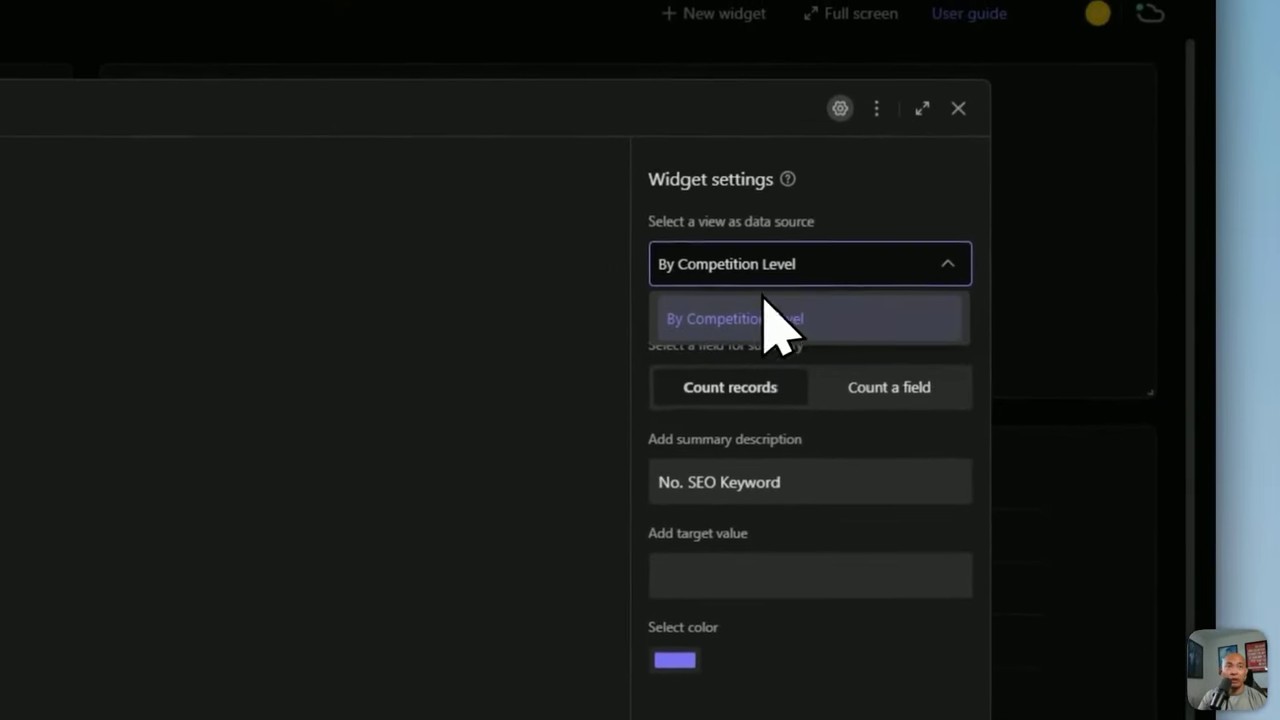
{"action": "left_click", "coordinate": [849, 247]}
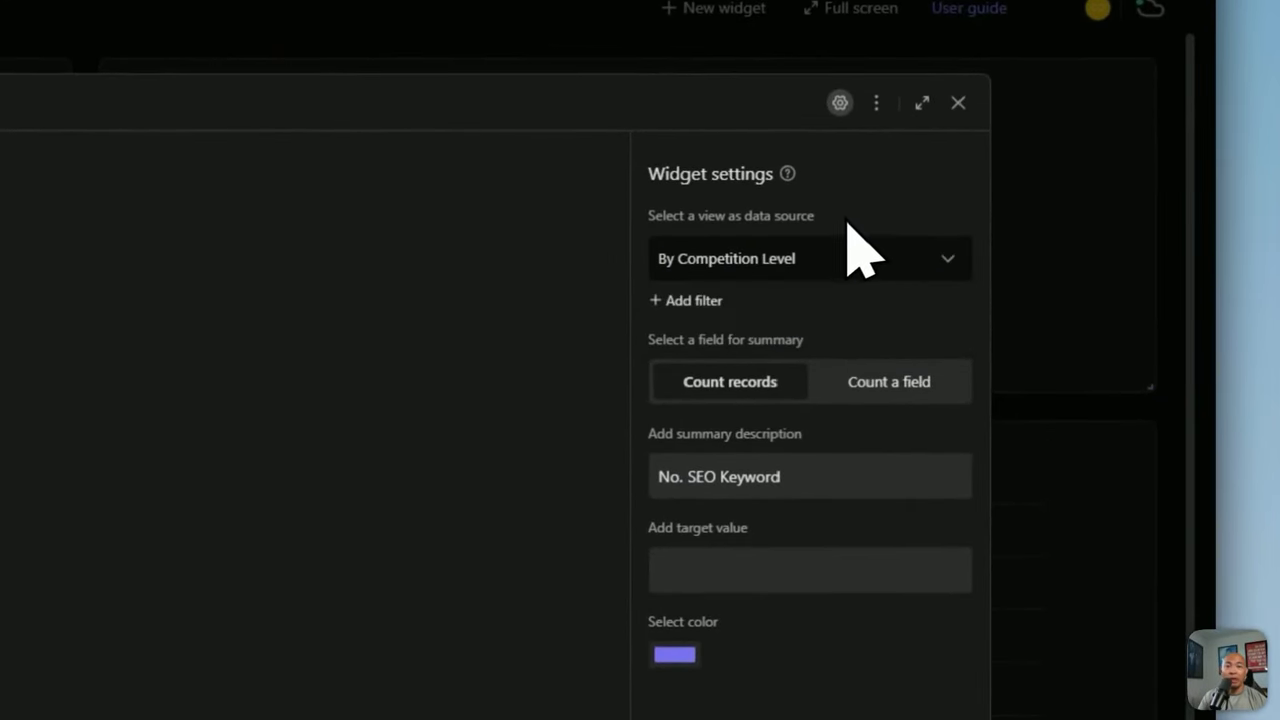
{"action": "left_click", "coordinate": [960, 102]}
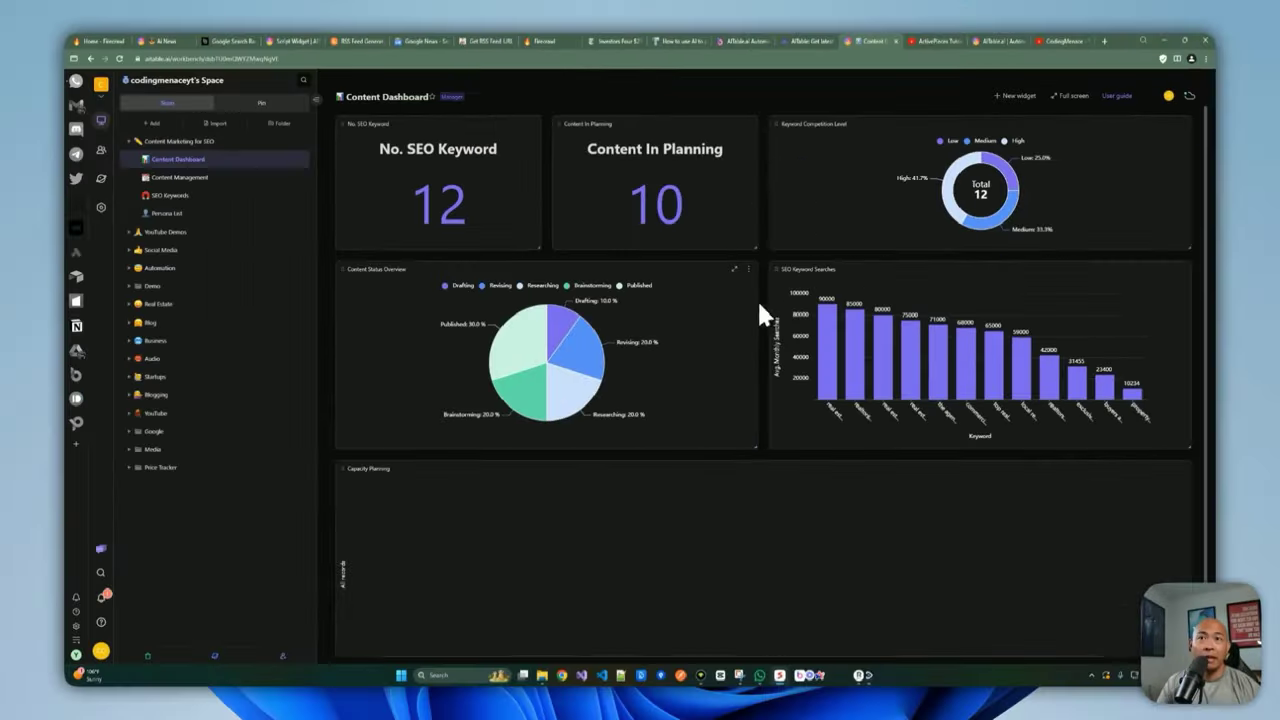
{"action": "scroll", "coordinate": [629, 280], "scroll_direction": "down", "scroll_amount": 2}
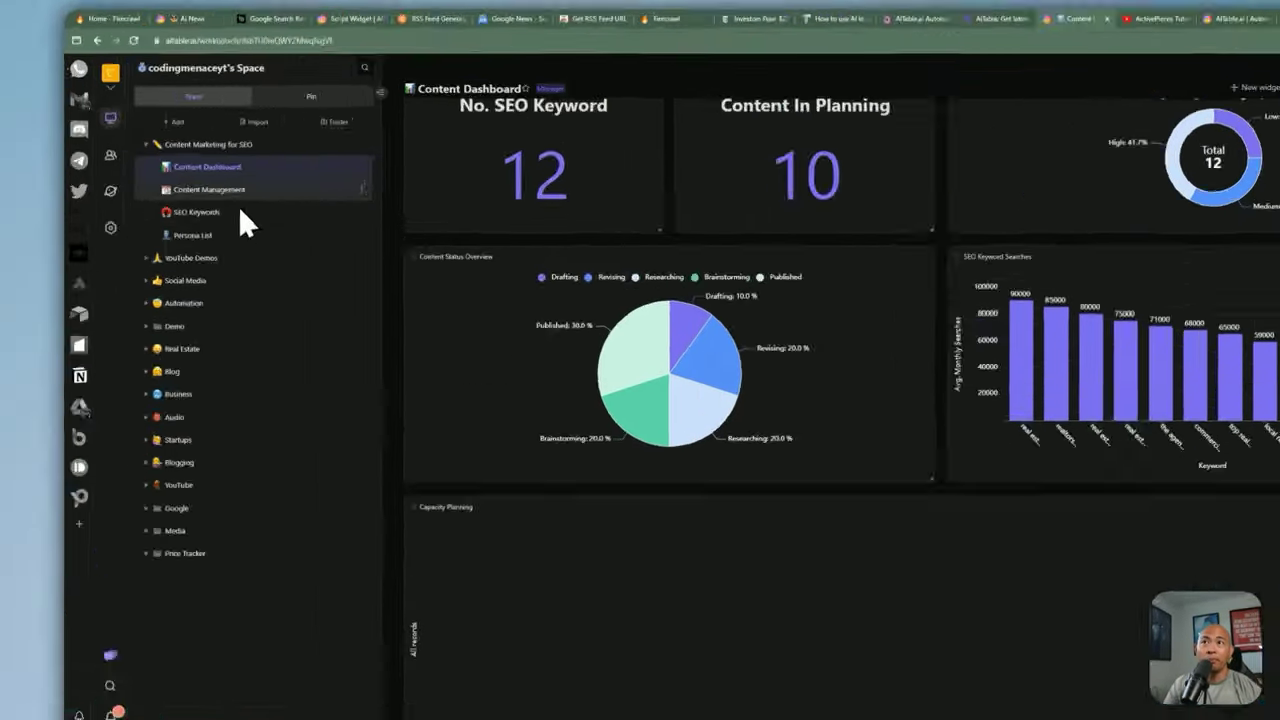
Show Content Management in Gantt view and dismiss the hidden-field and graphic-field tips.
{"action": "left_click", "coordinate": [205, 189]}
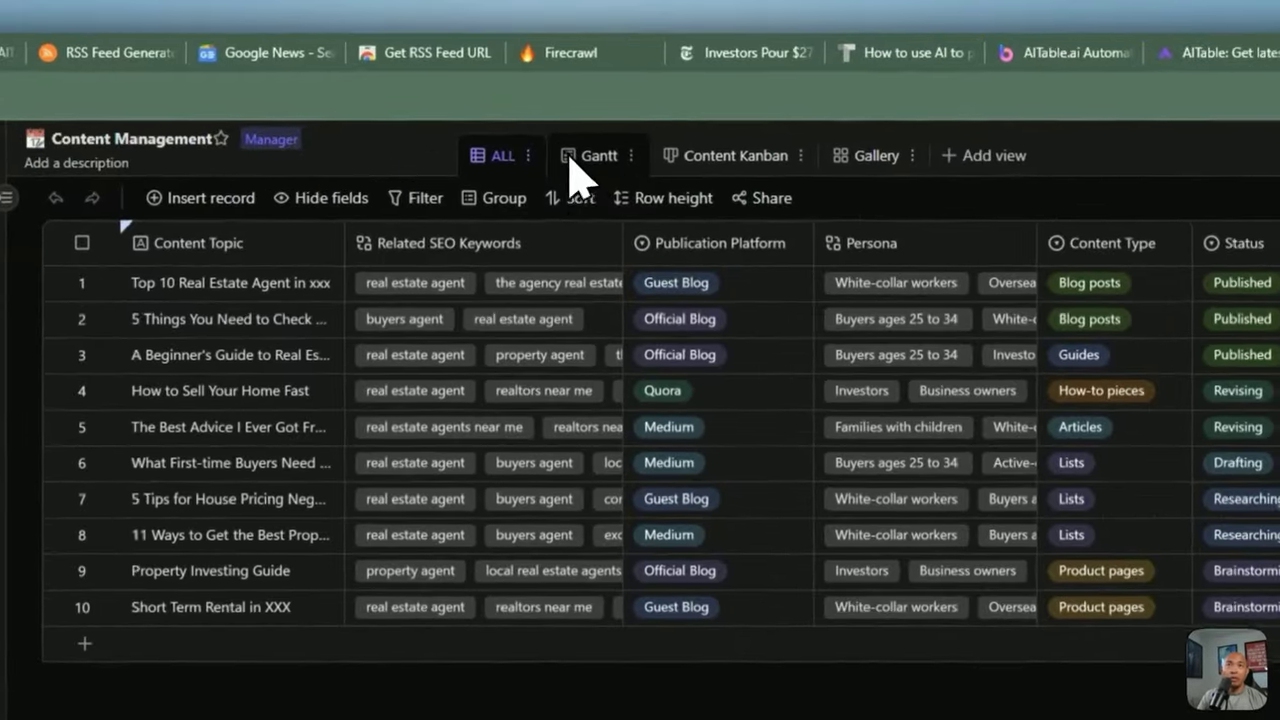
{"action": "left_click", "coordinate": [547, 84]}
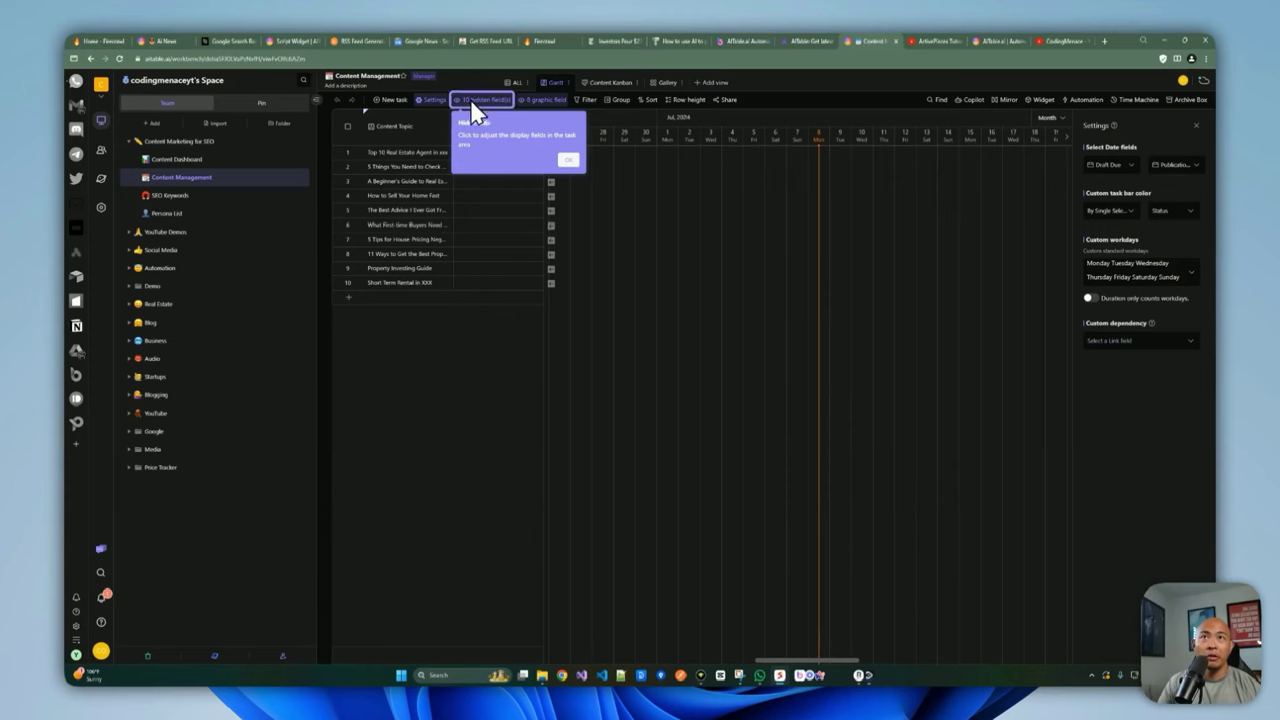
{"action": "left_click", "coordinate": [567, 163]}
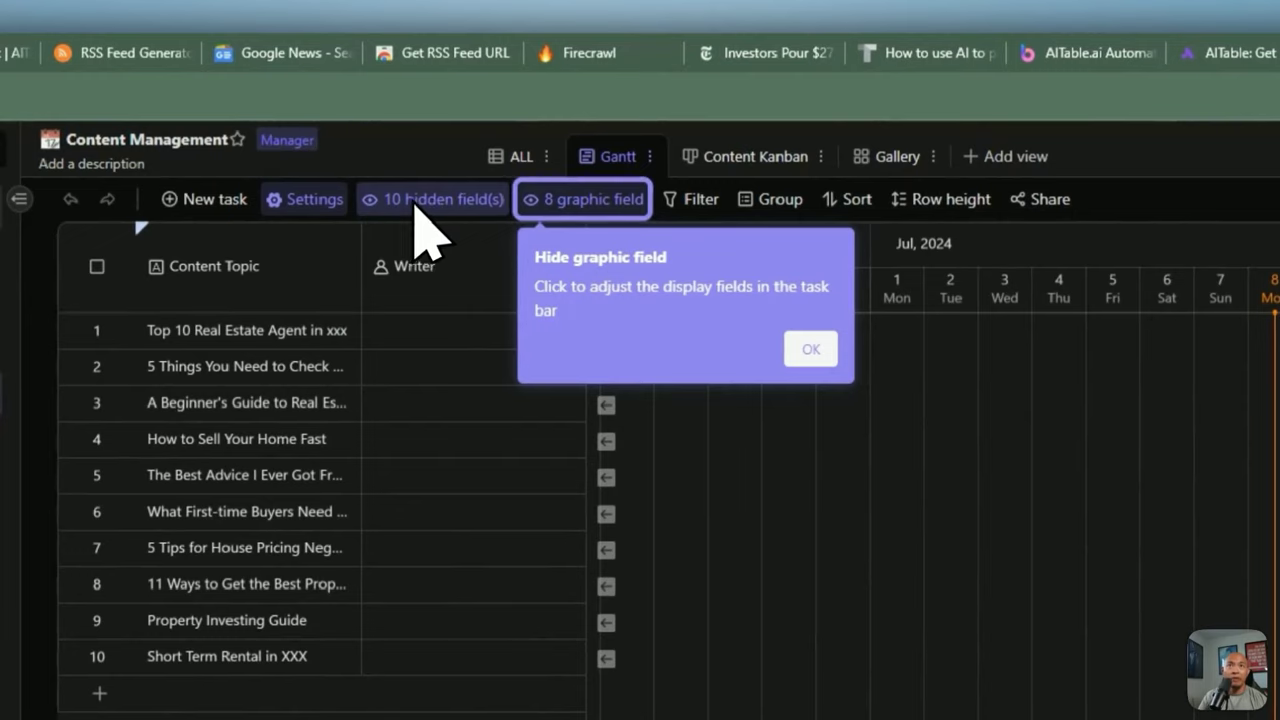
{"action": "left_click", "coordinate": [808, 349]}
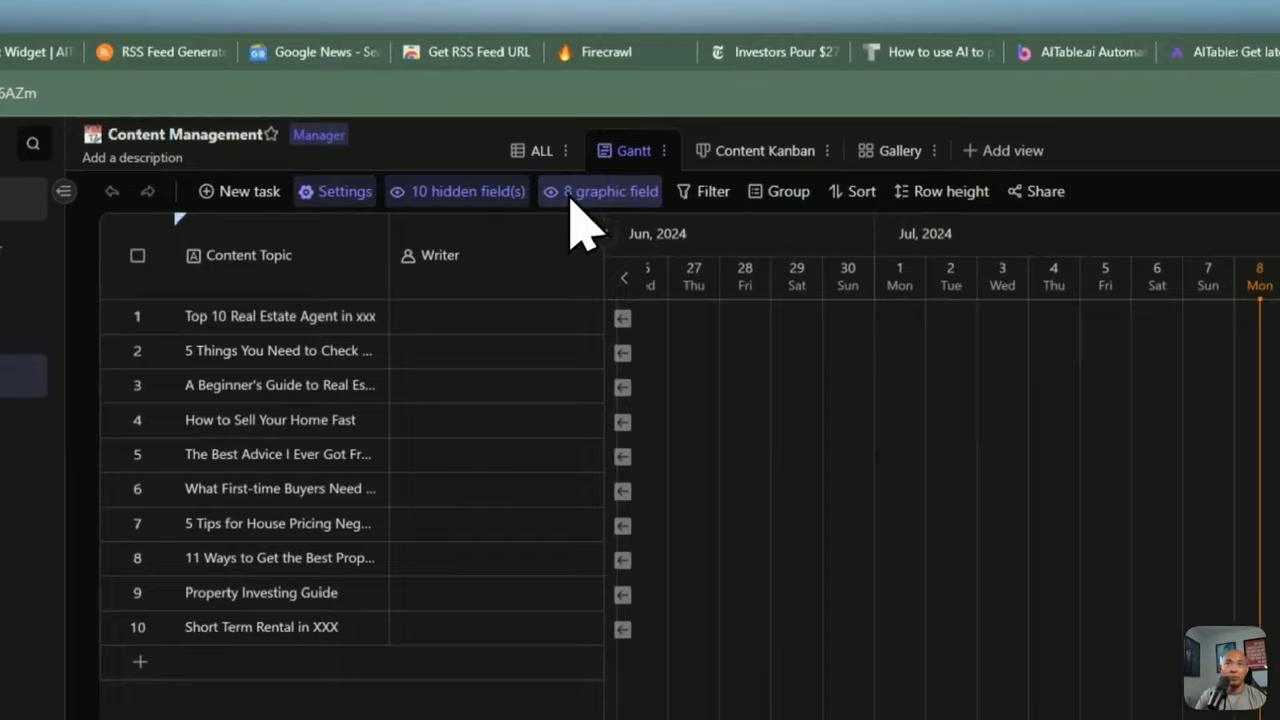
Inspect the Gantt bar fields, hidden fields and view settings, then show the Content Kanban board.
{"action": "left_click", "coordinate": [532, 100]}
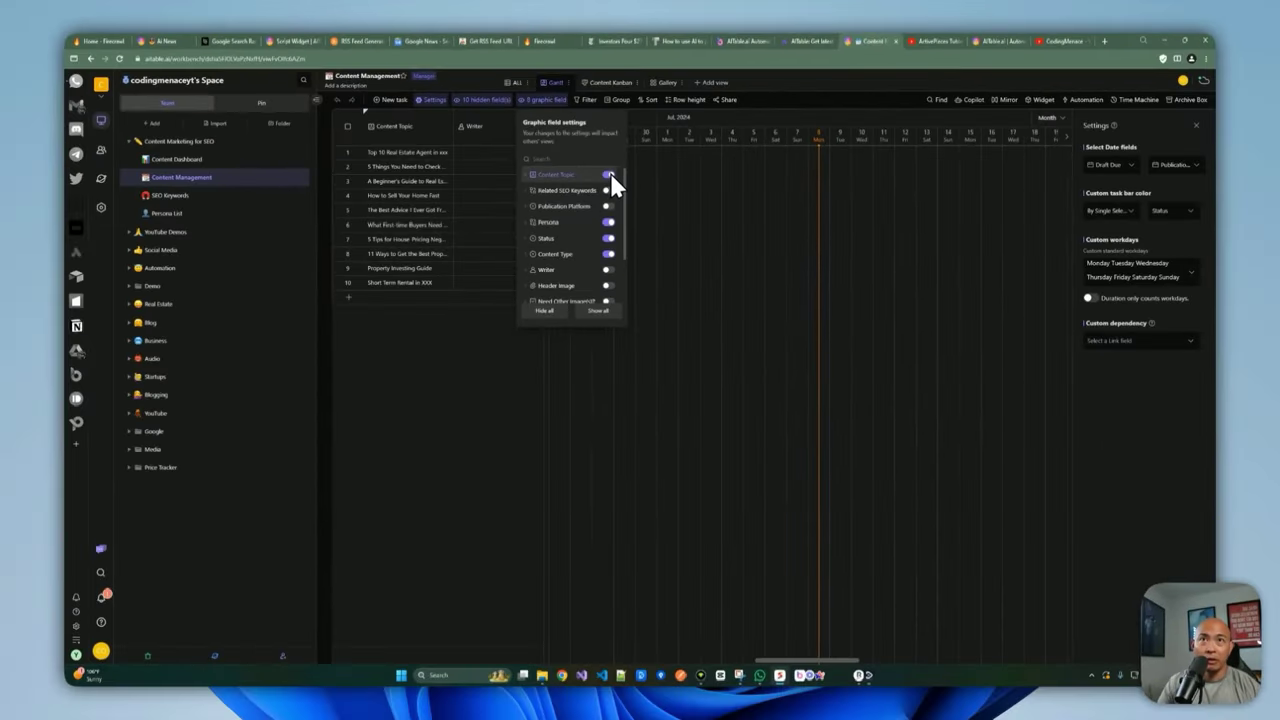
{"action": "scroll", "coordinate": [612, 245], "scroll_direction": "down", "scroll_amount": 1}
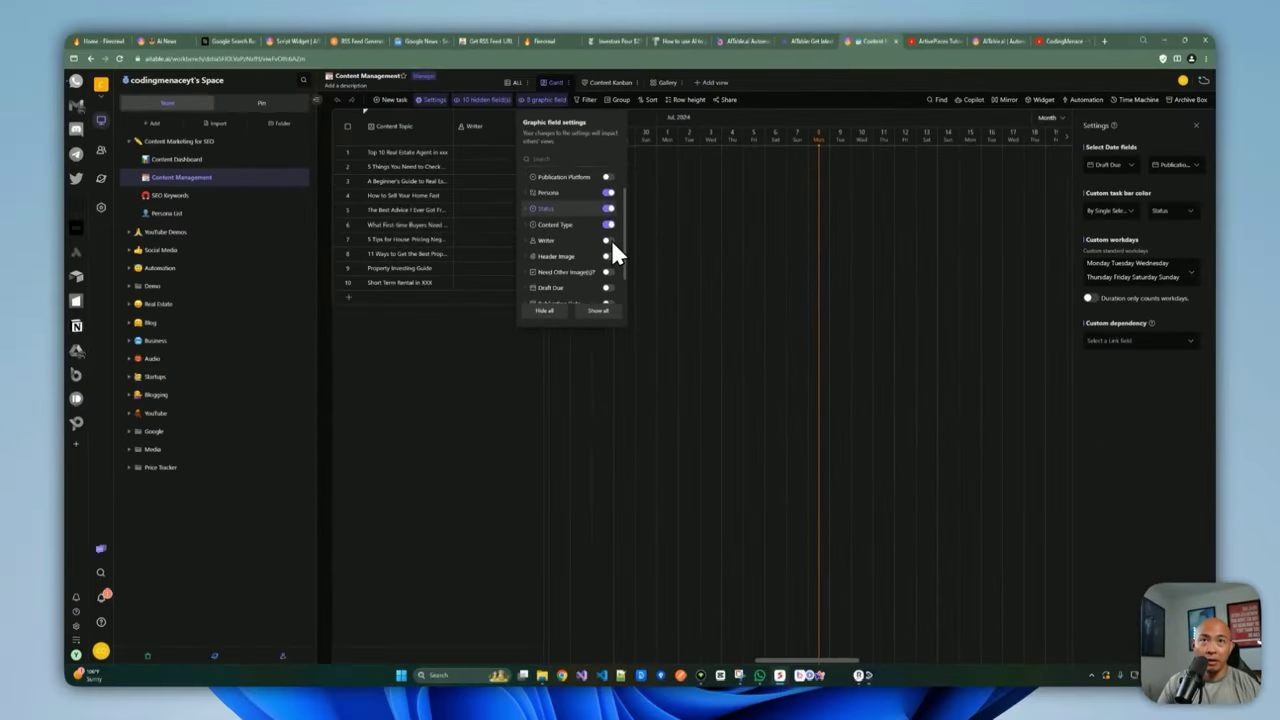
{"action": "scroll", "coordinate": [610, 216], "scroll_direction": "up", "scroll_amount": 1}
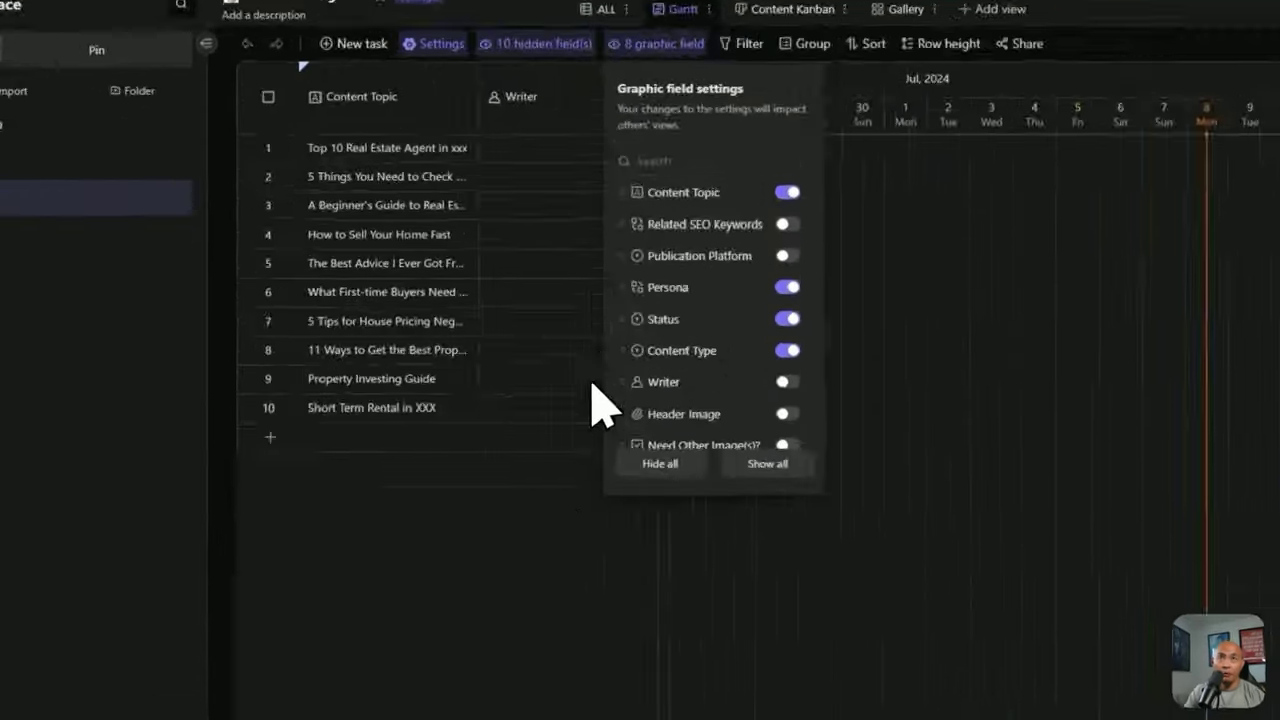
{"action": "left_click", "coordinate": [488, 305]}
{"action": "left_click", "coordinate": [485, 100]}
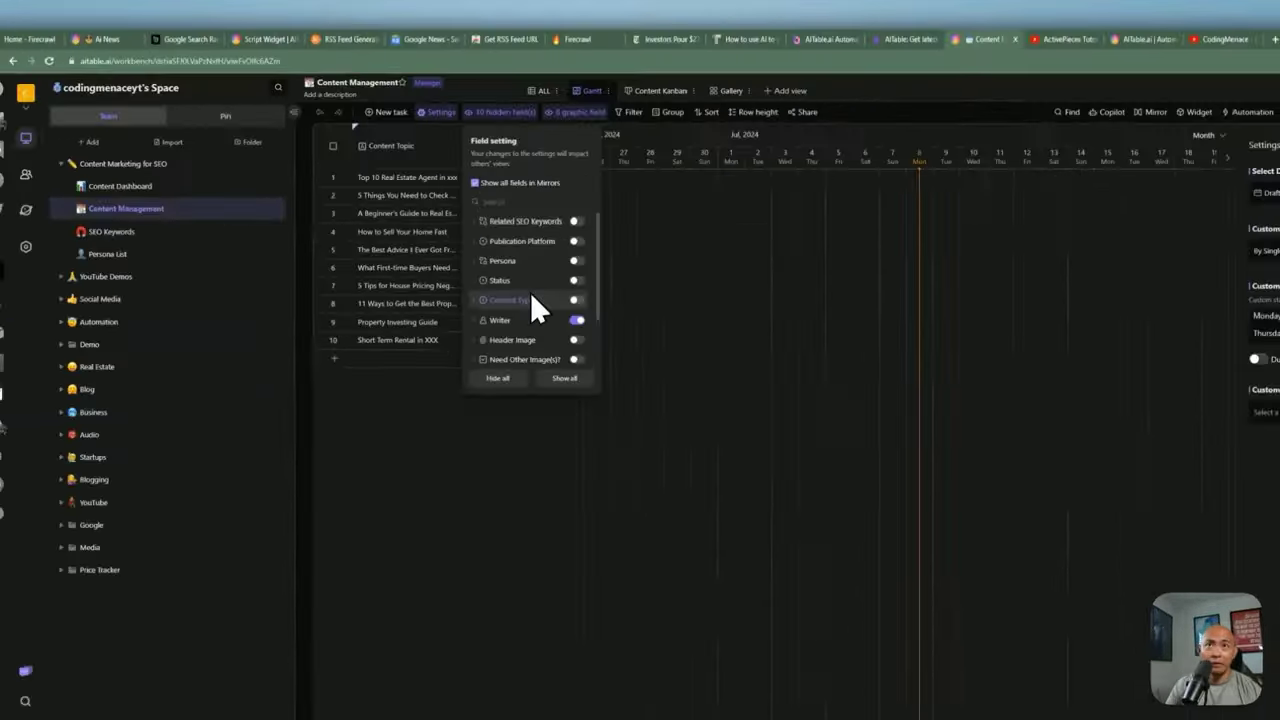
{"action": "scroll", "coordinate": [660, 576], "scroll_direction": "down", "scroll_amount": 2}
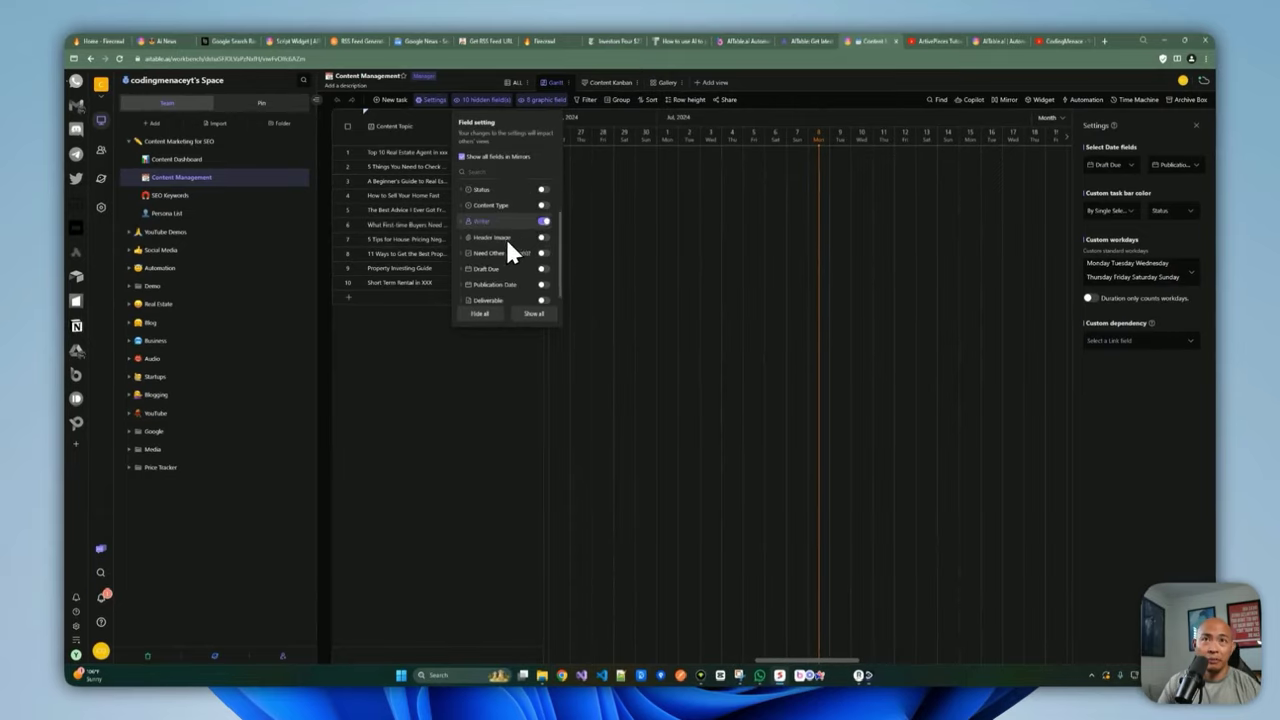
{"action": "left_click", "coordinate": [450, 338]}
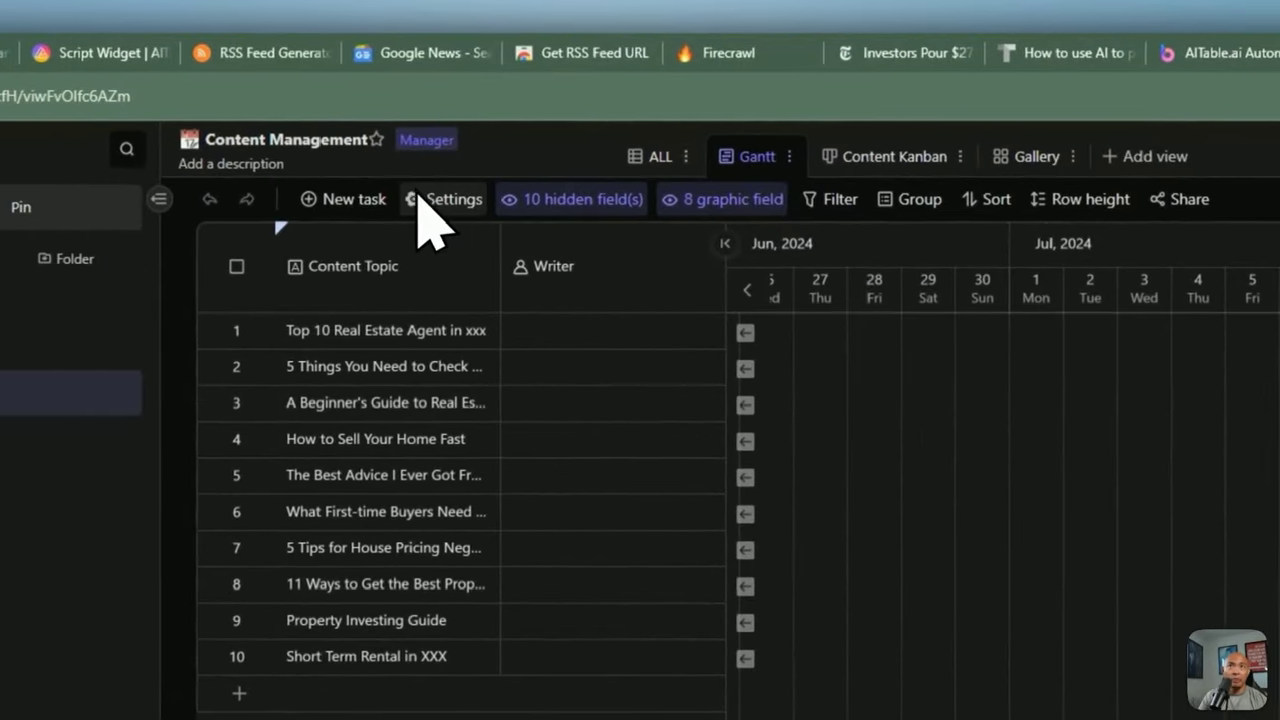
{"action": "left_click", "coordinate": [418, 205]}
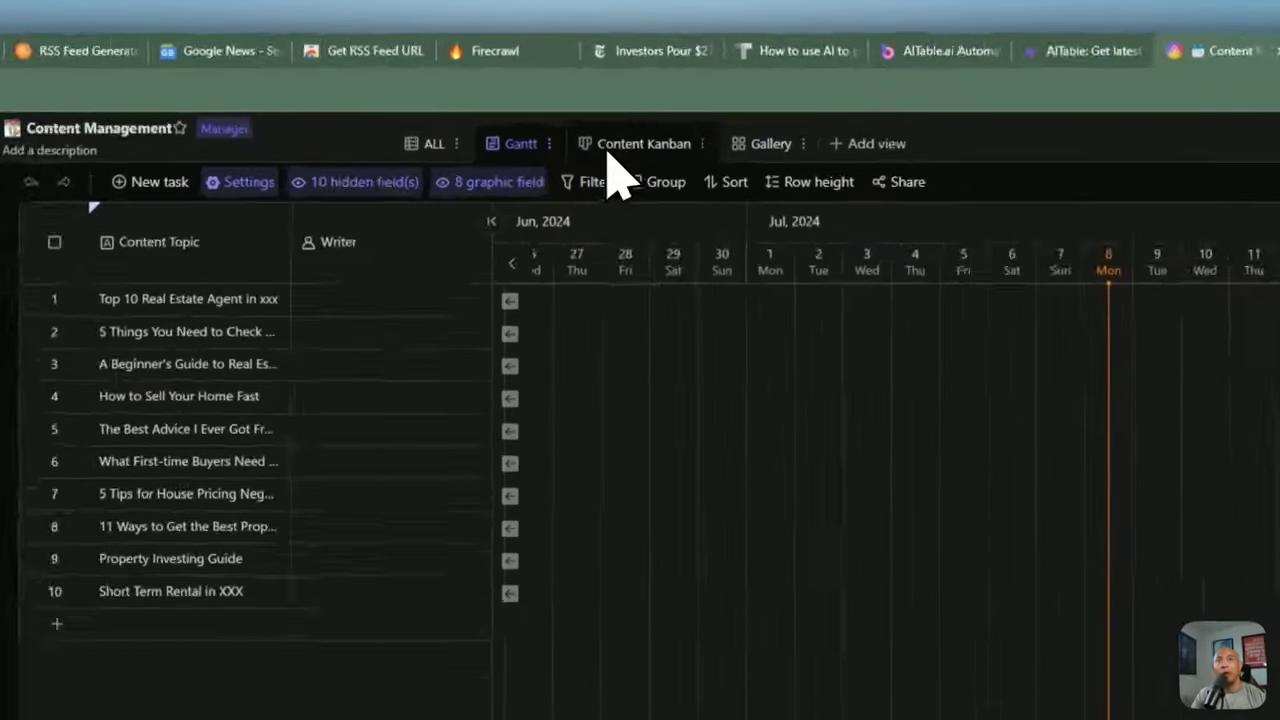
{"action": "left_click", "coordinate": [600, 82]}
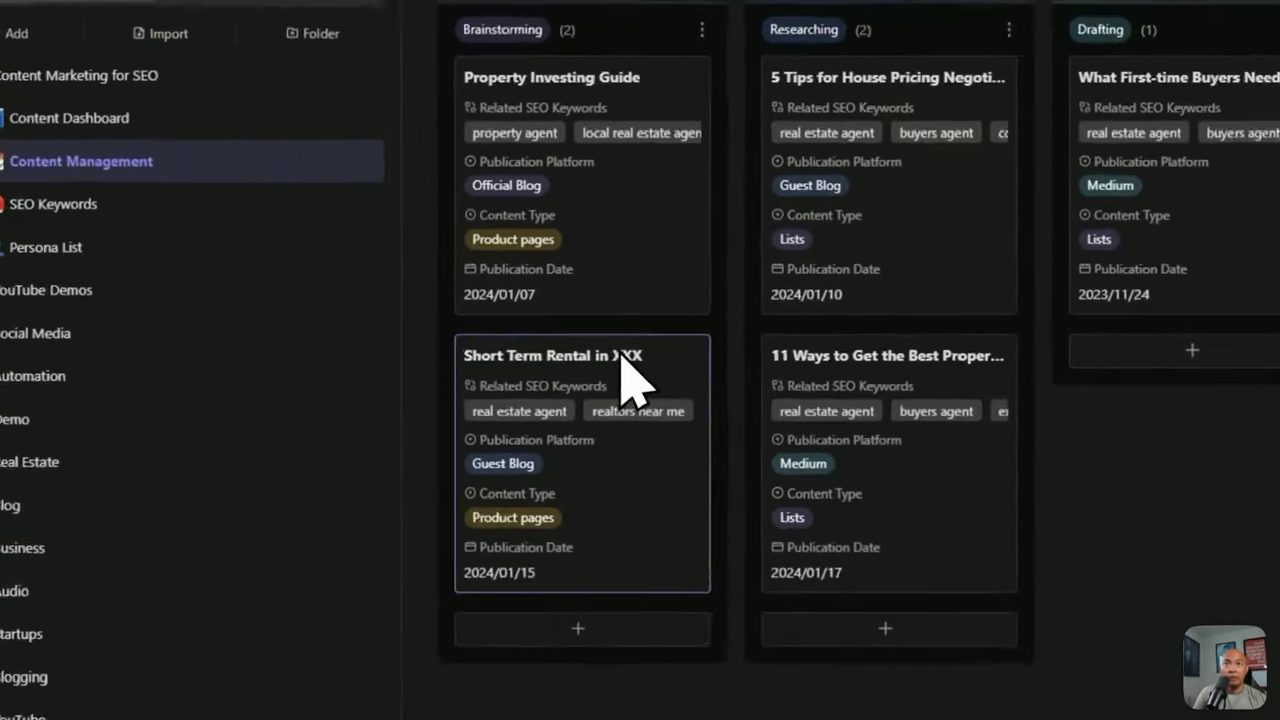
Move the Short Term Rental in XXX card into Researching, then switch to Gallery view.
{"action": "left_click_drag", "start_coordinate": [405, 266], "coordinate": [511, 242]}
{"action": "left_click_drag", "start_coordinate": [815, 335], "coordinate": [909, 371]}
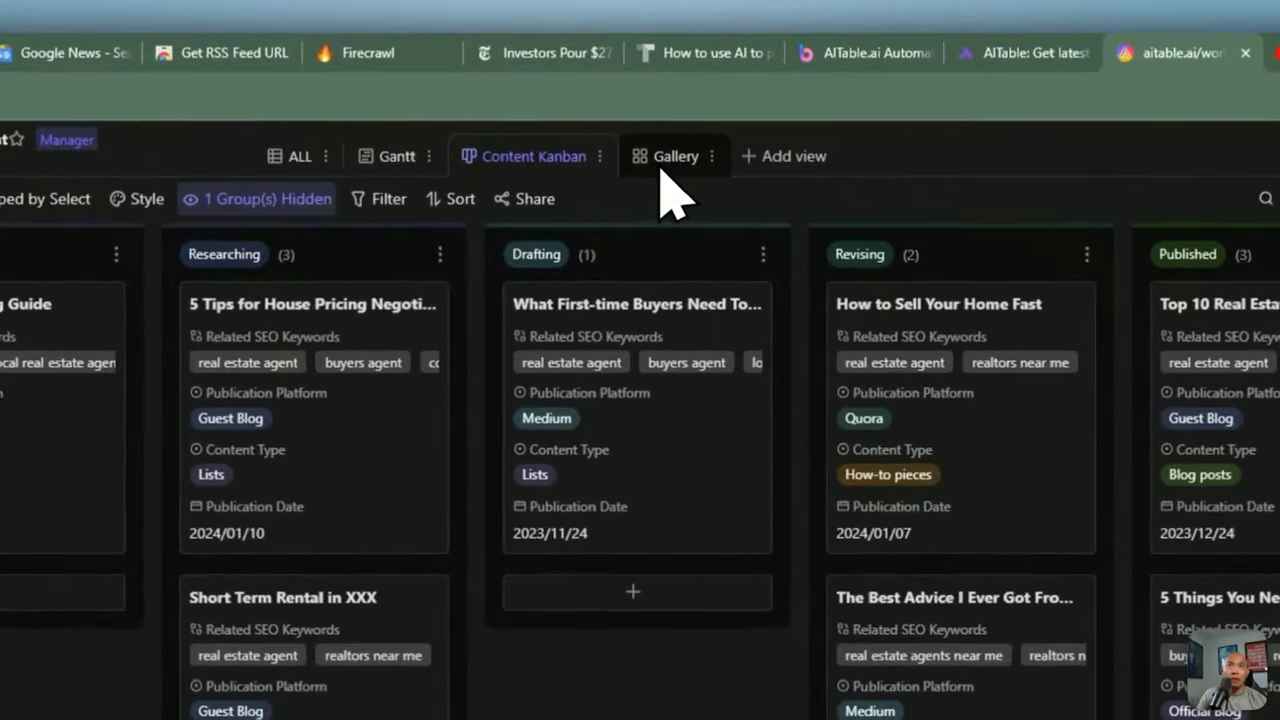
{"action": "left_click", "coordinate": [662, 84]}
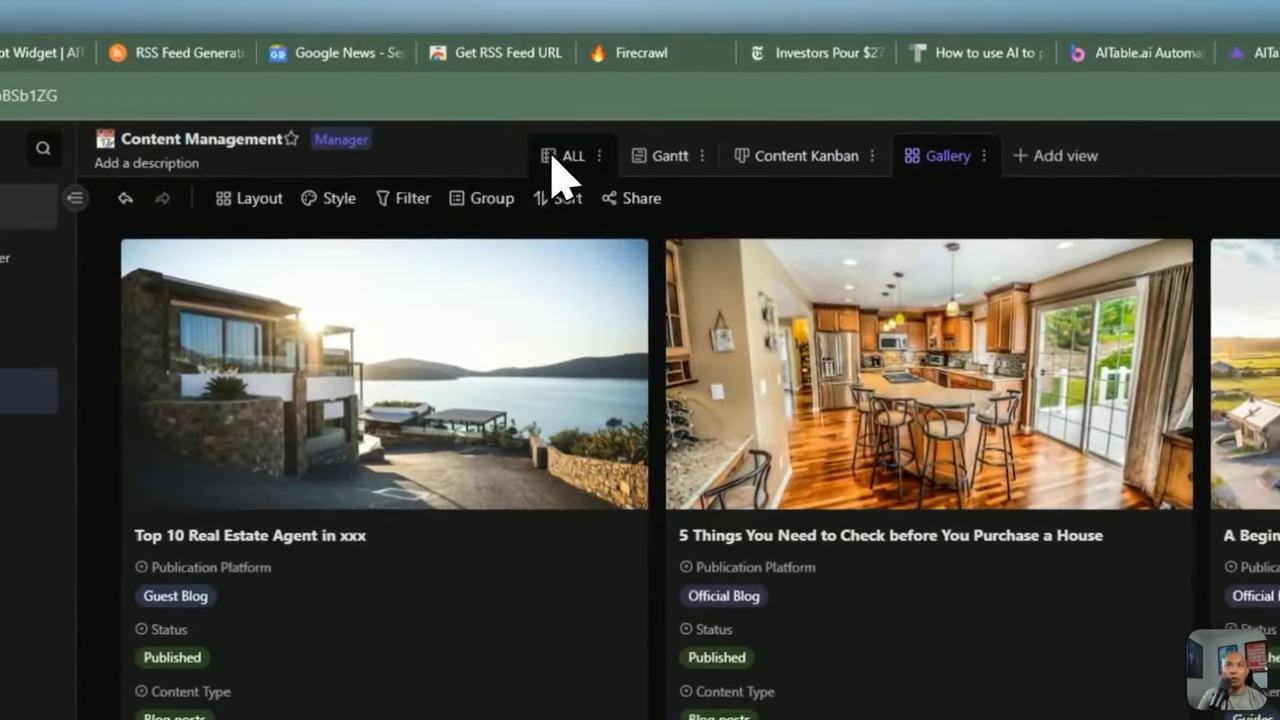
In the ALL grid view, review and close the Top 10 Real Estate Agent in xxx record.
{"action": "left_click", "coordinate": [555, 160]}
{"action": "left_click", "coordinate": [185, 280]}
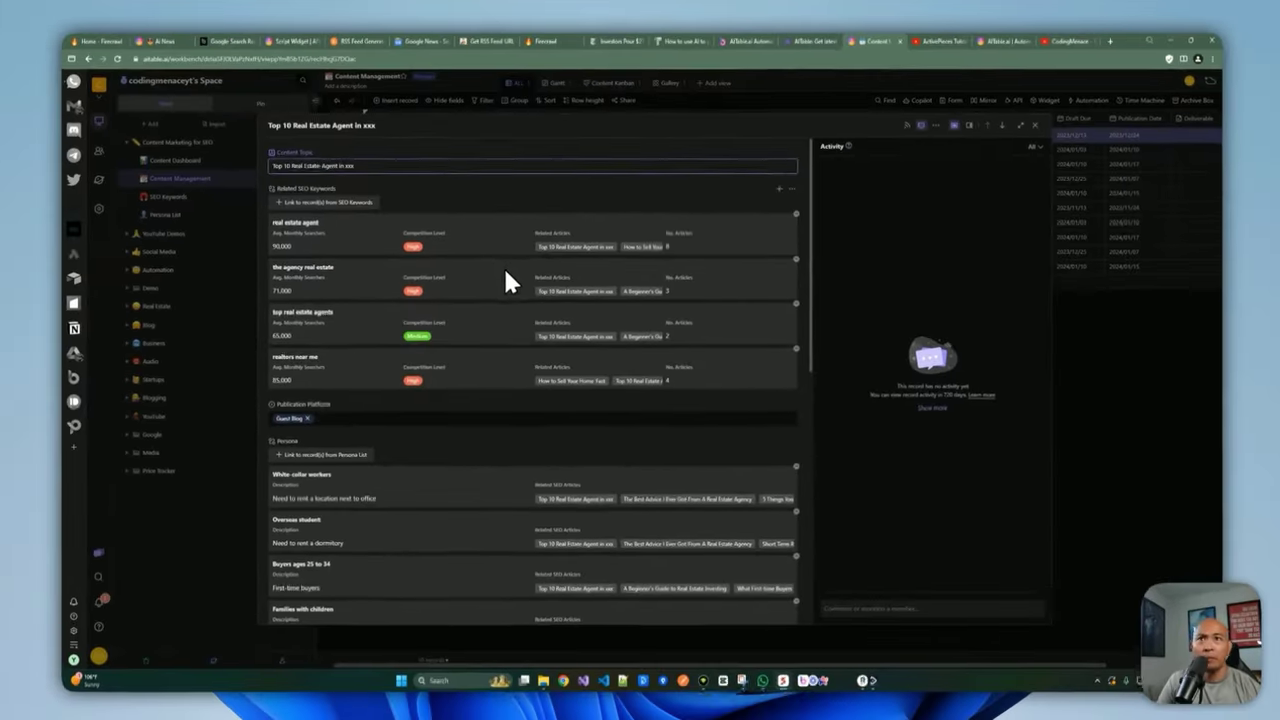
{"action": "scroll", "coordinate": [500, 270], "scroll_direction": "down", "scroll_amount": 5}
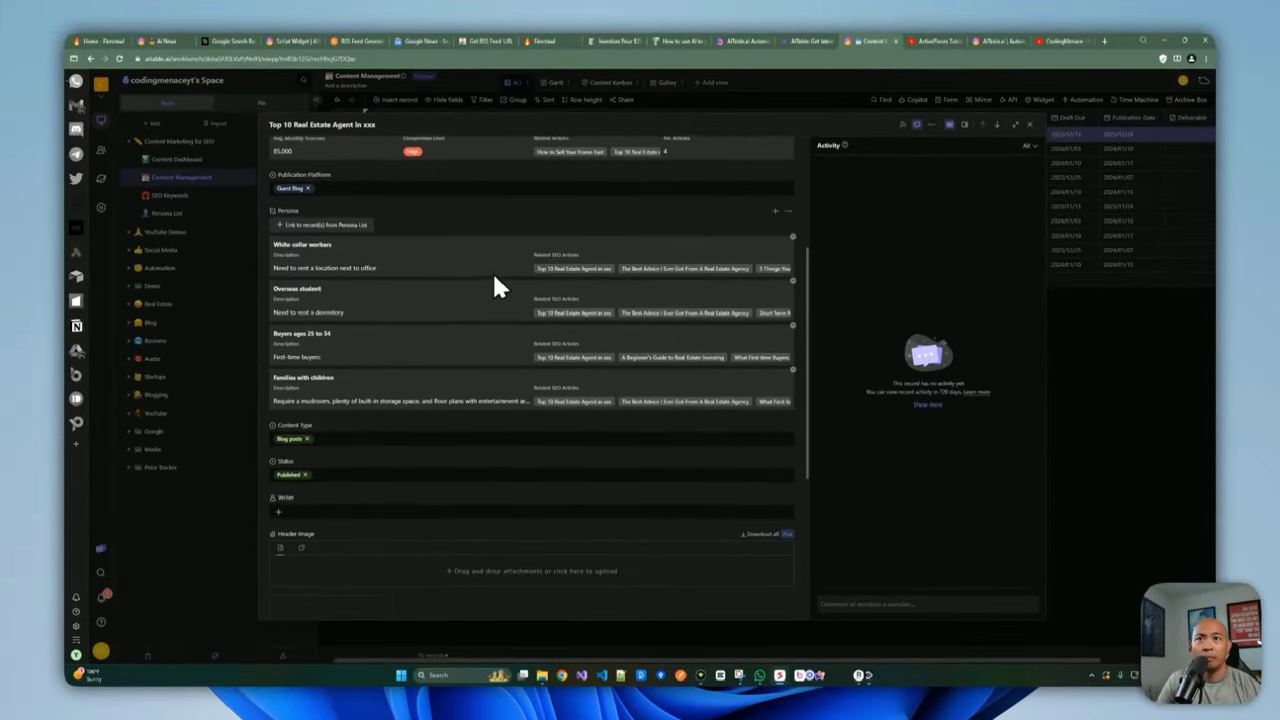
{"action": "scroll", "coordinate": [494, 280], "scroll_direction": "down", "scroll_amount": 3}
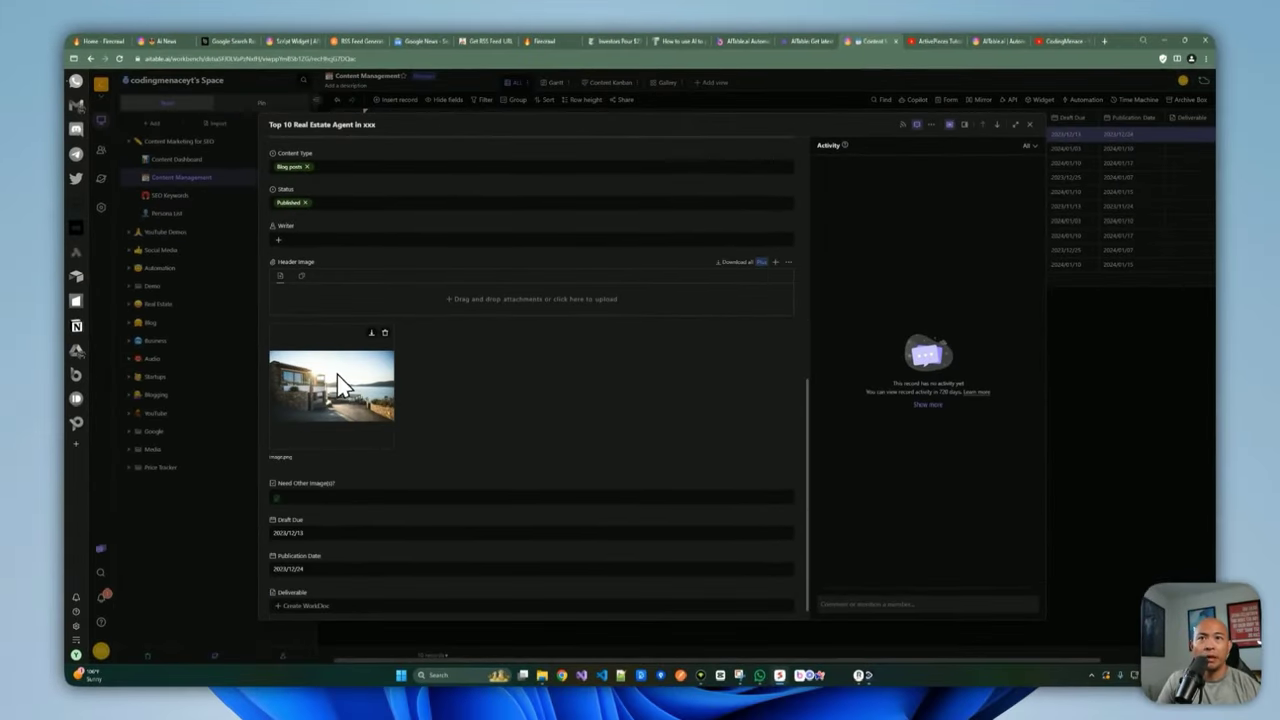
{"action": "scroll", "coordinate": [331, 388], "scroll_direction": "down", "scroll_amount": 1}
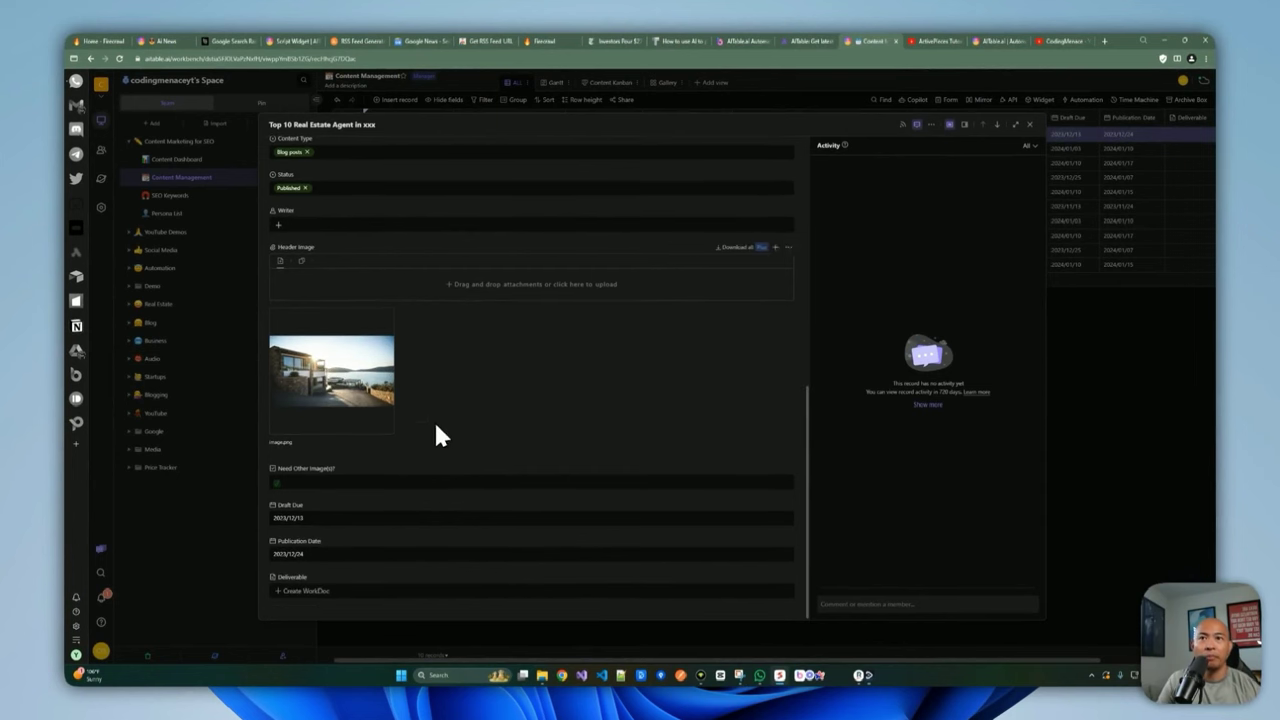
{"action": "scroll", "coordinate": [337, 457], "scroll_direction": "up", "scroll_amount": 5}
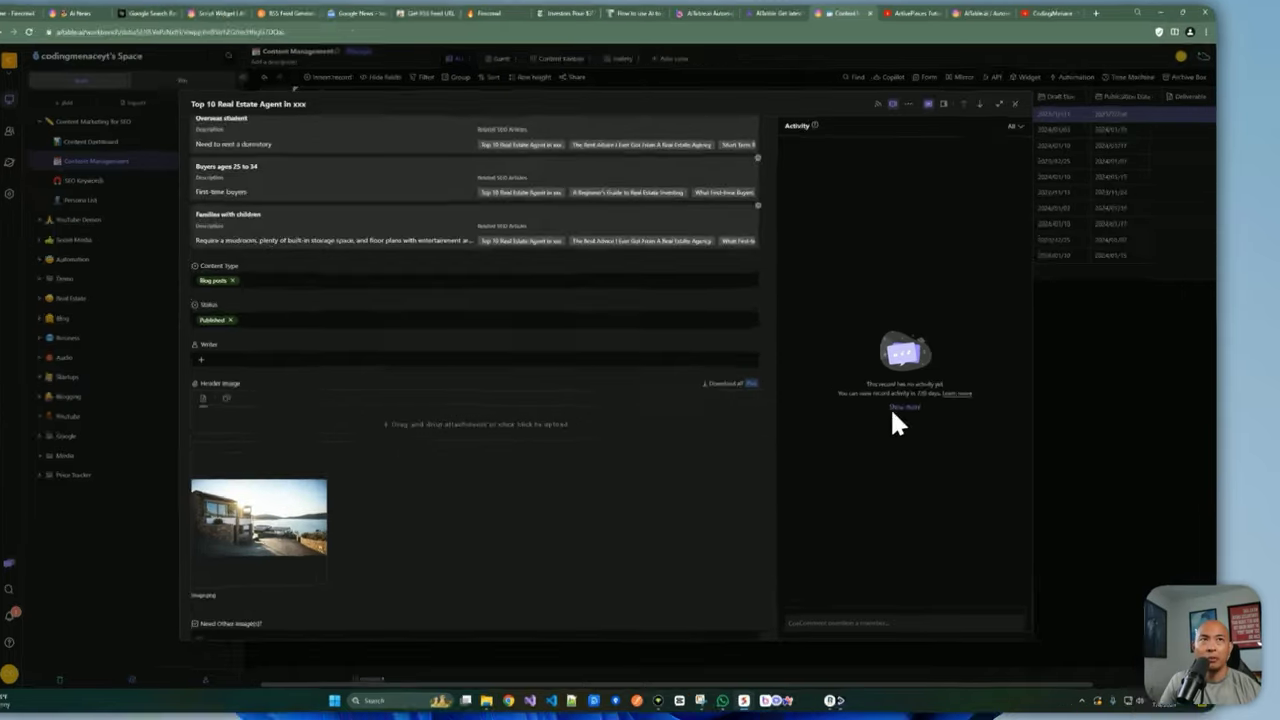
{"action": "key", "text": "Escape"}
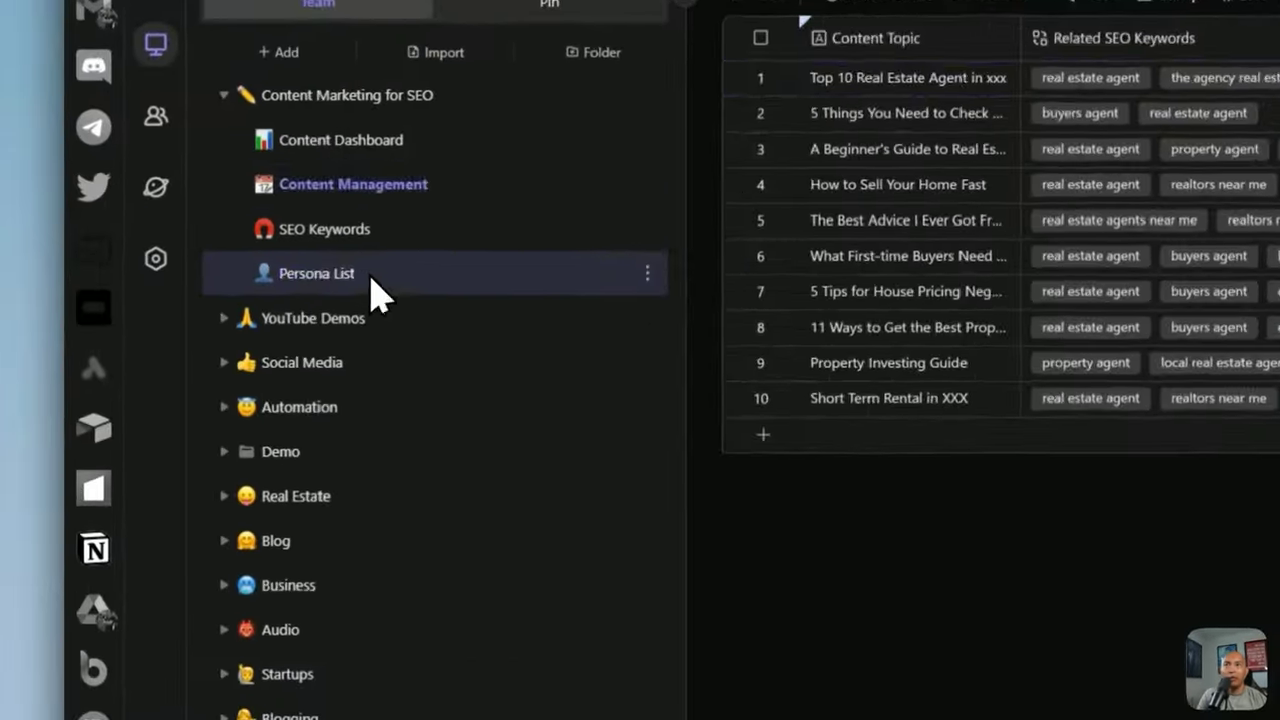
{"action": "left_click", "coordinate": [186, 214]}
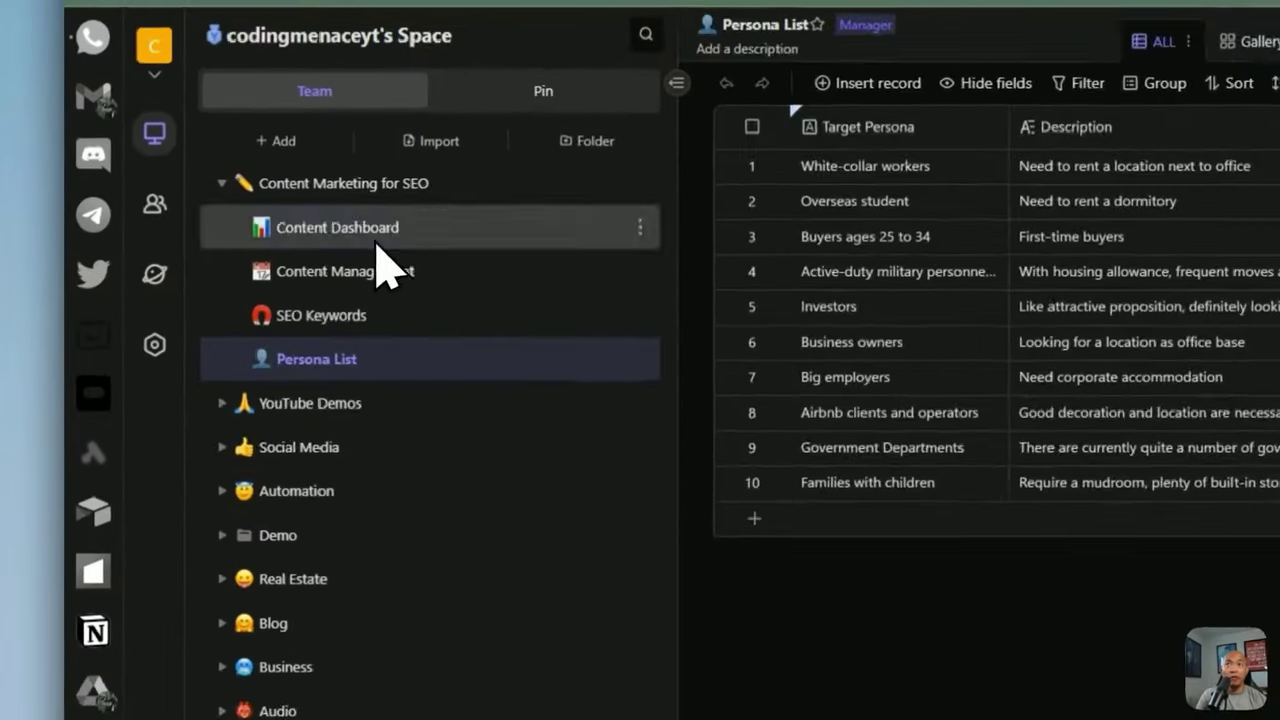
{"action": "left_click", "coordinate": [190, 162]}
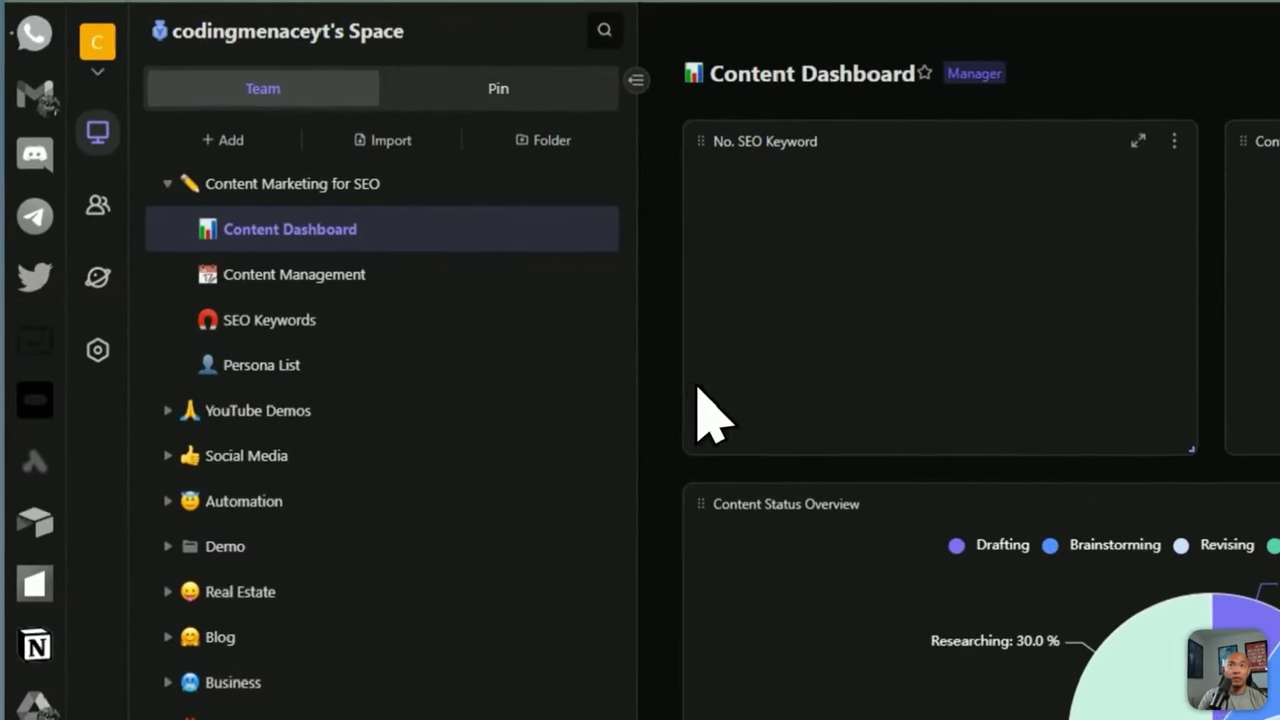
{"action": "left_click", "coordinate": [403, 277]}
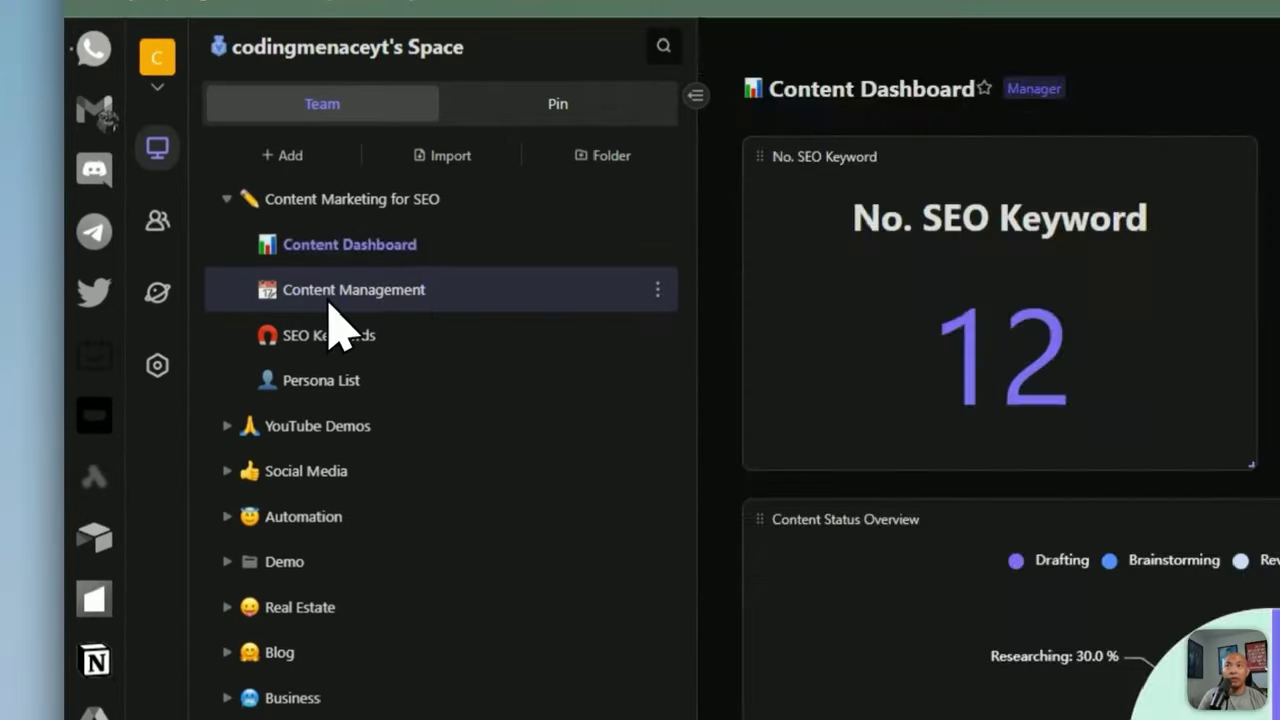
{"action": "left_click", "coordinate": [318, 278]}
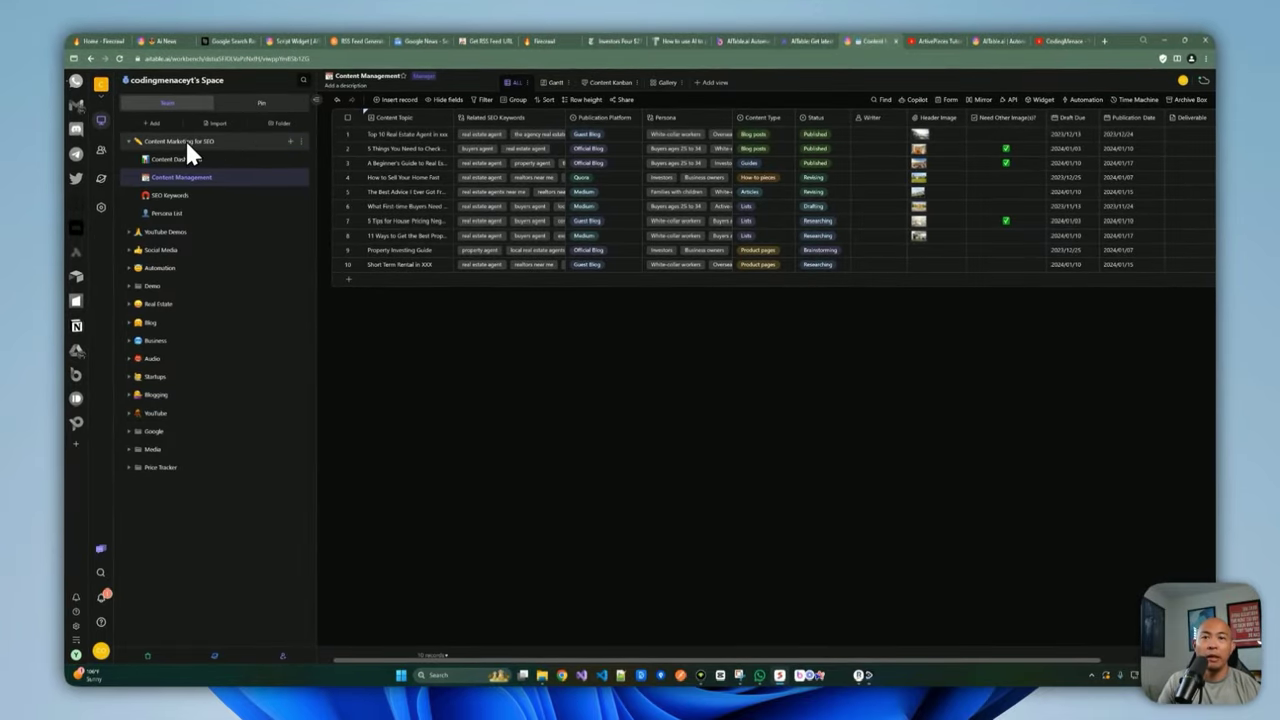
Add a new datasheet to Content Marketing for SEO and name it 'Test Datasheet'.
{"action": "left_click", "coordinate": [290, 141]}
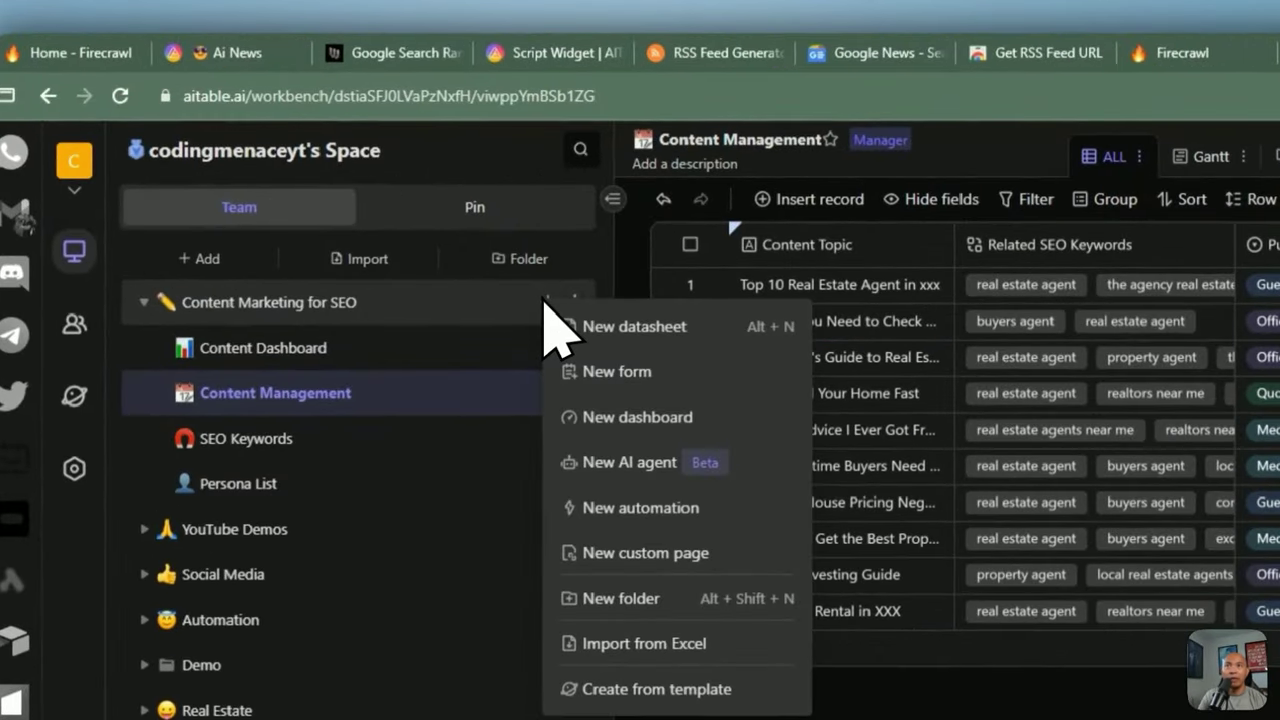
{"action": "left_click", "coordinate": [606, 326]}
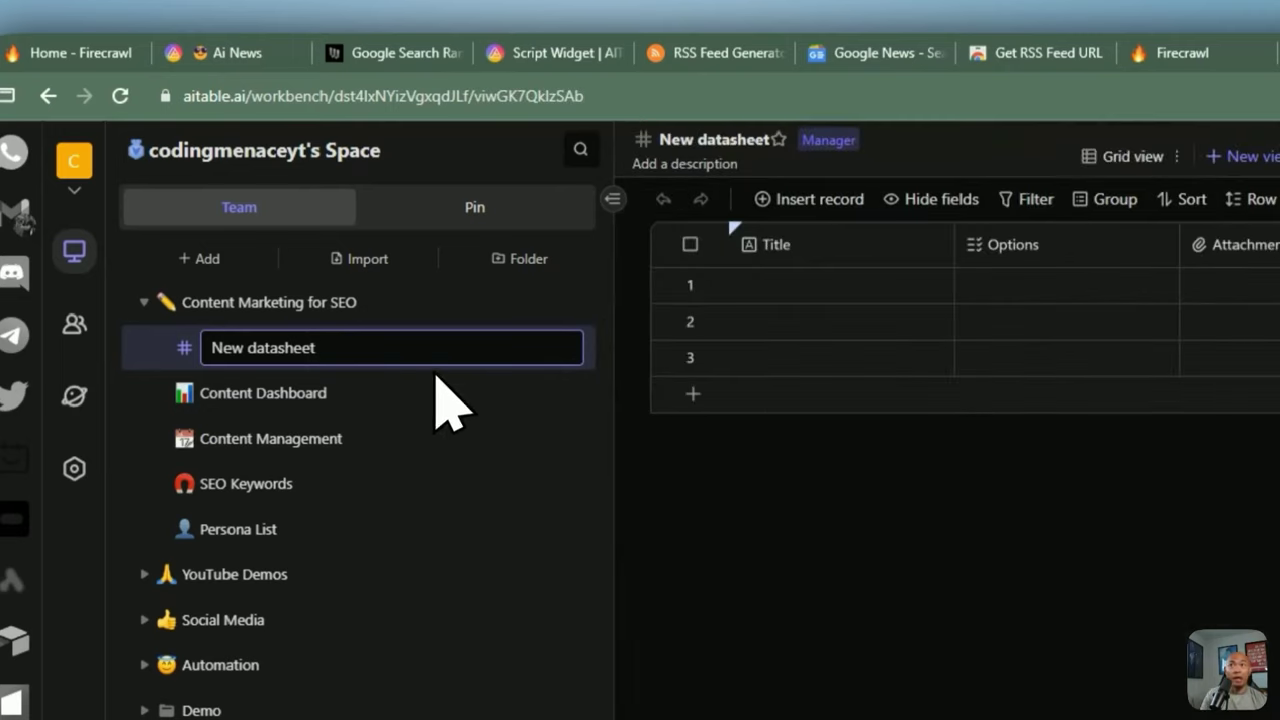
{"action": "key", "text": "BackSpace"}
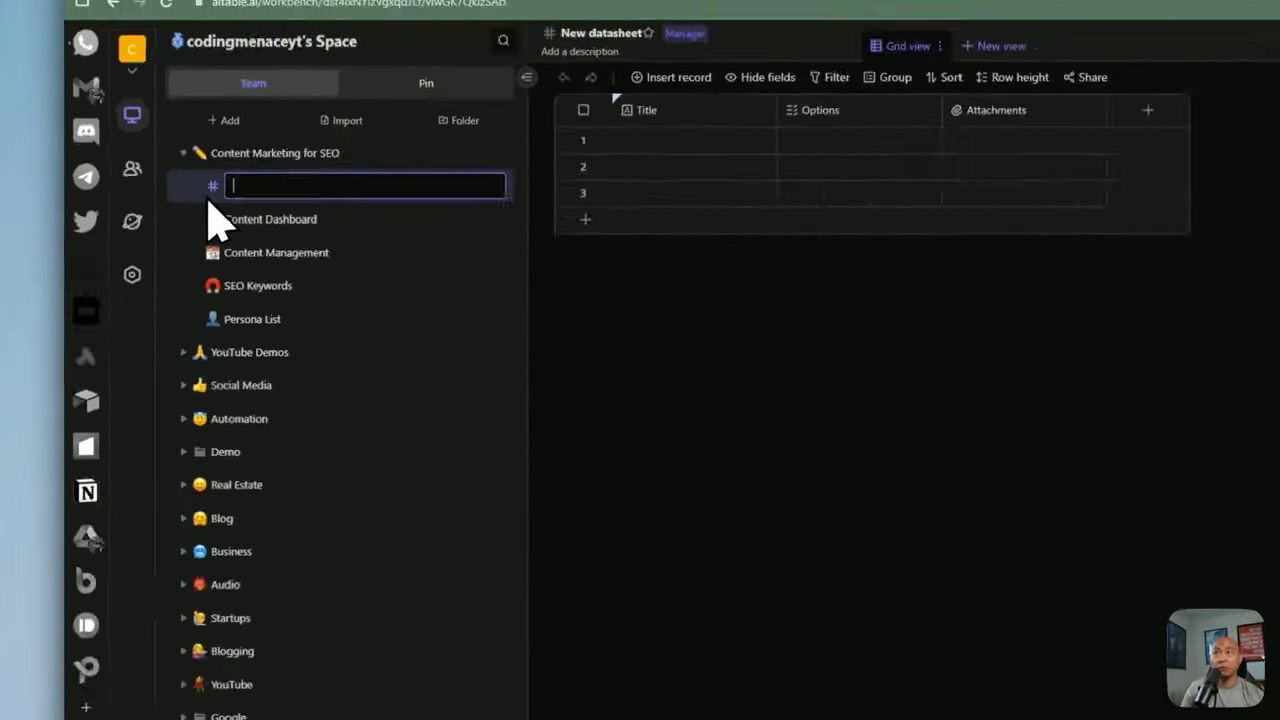
{"action": "type", "text": "I"}
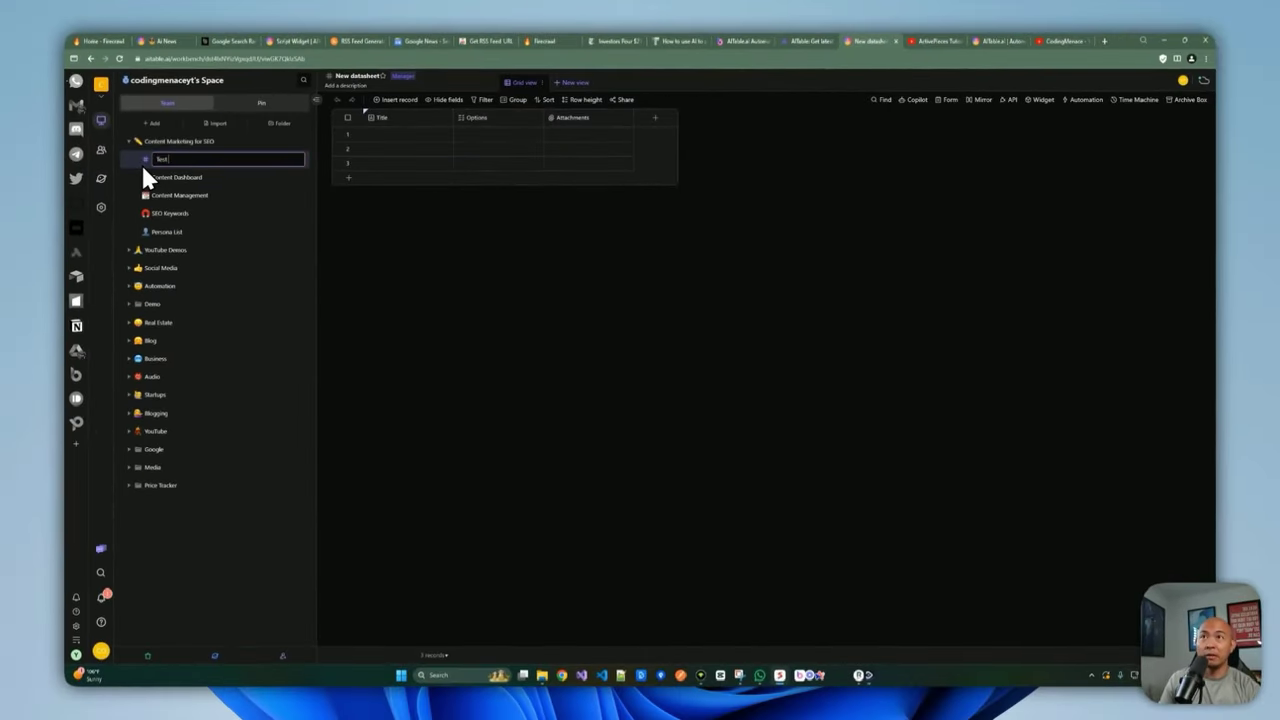
{"action": "type", "text": "est Datasheet"}
{"action": "key", "text": "Return"}
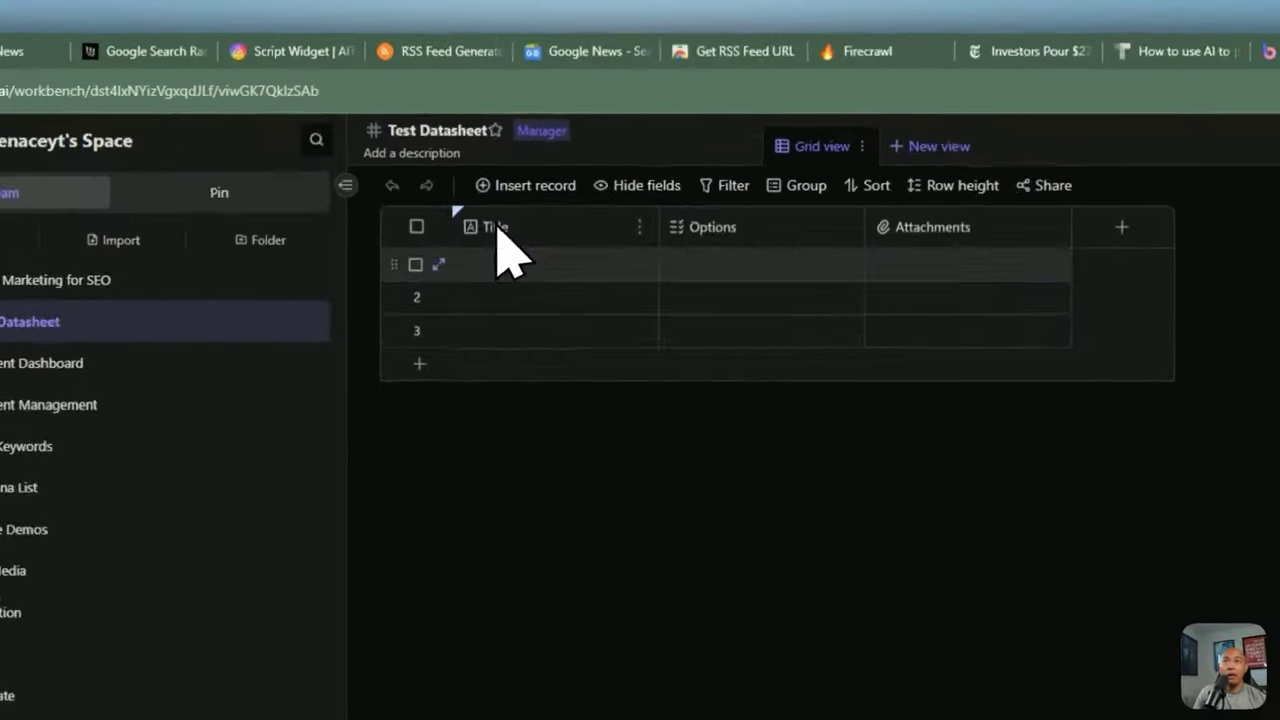
Browse the Title field's available types, then cancel without changing anything.
{"action": "double_click", "coordinate": [383, 118]}
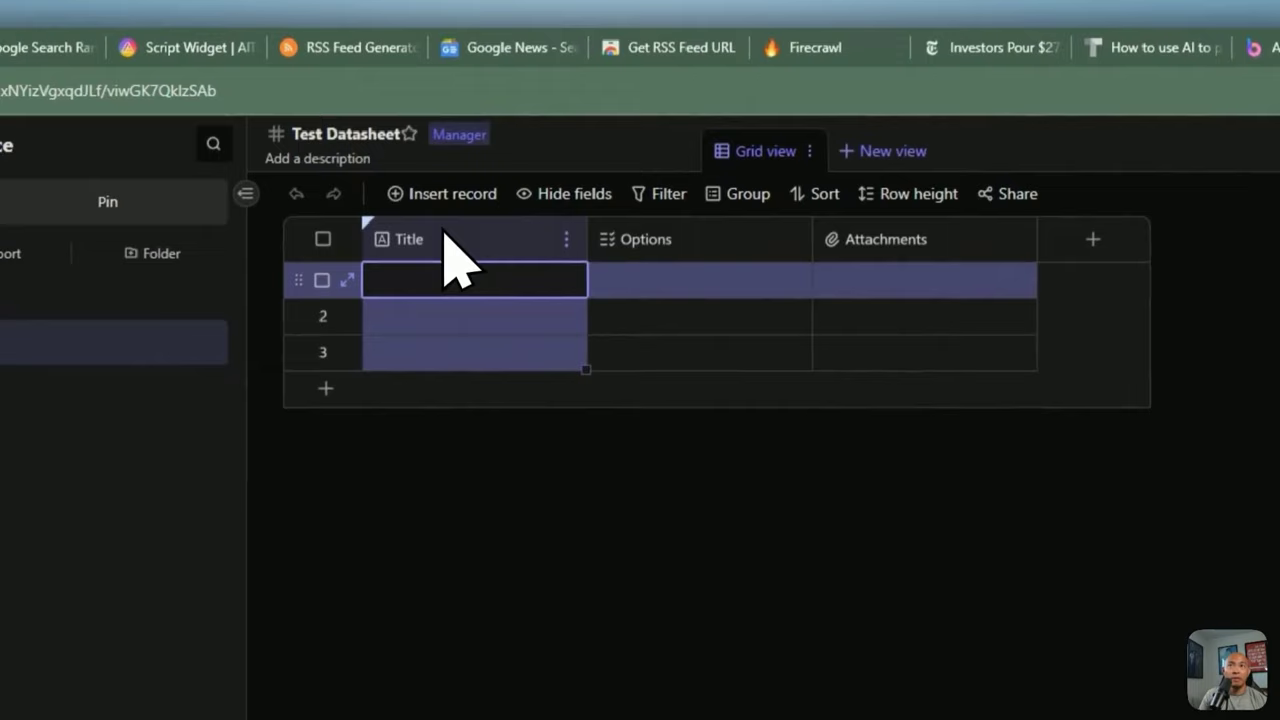
{"action": "double_click", "coordinate": [388, 118]}
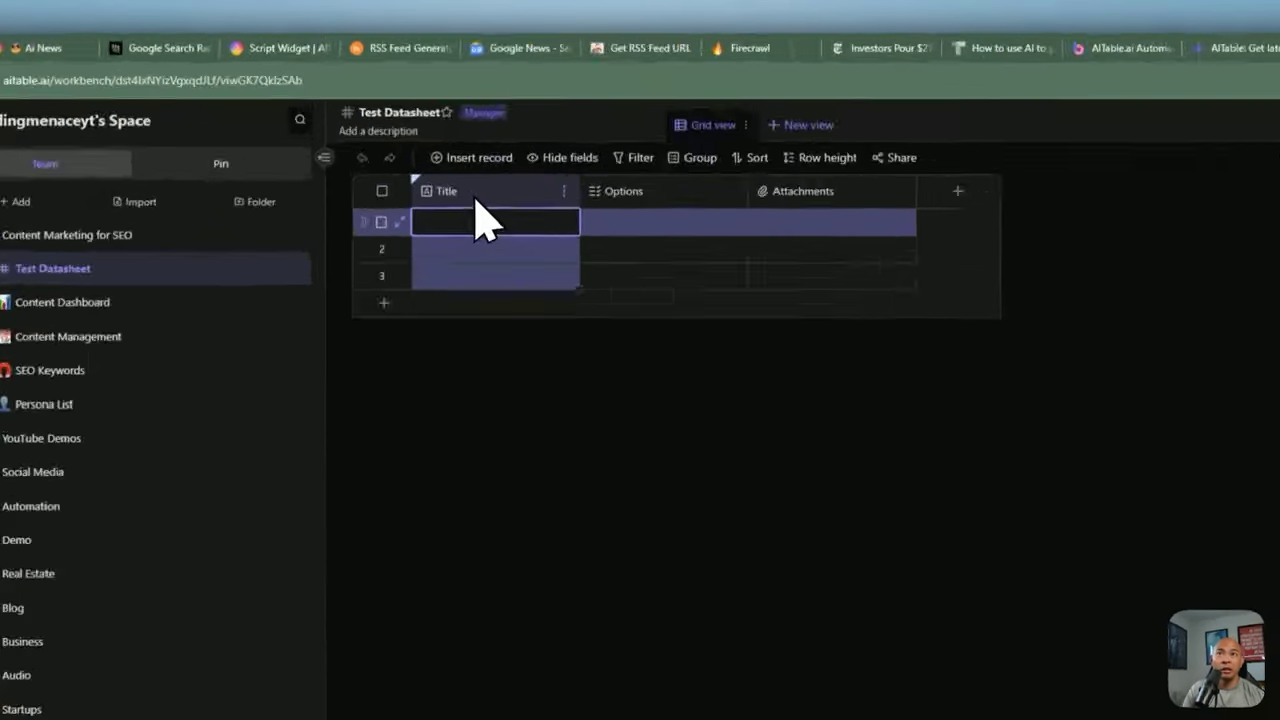
{"action": "double_click", "coordinate": [398, 122]}
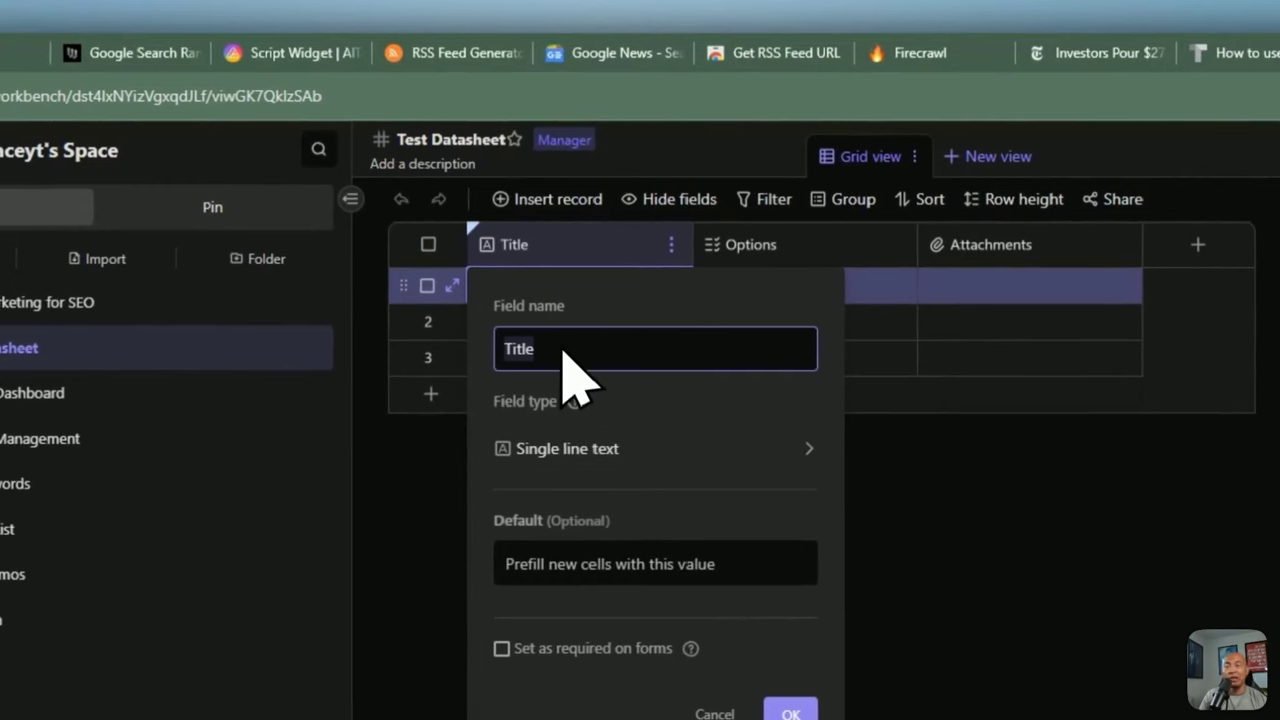
{"action": "left_click", "coordinate": [598, 448]}
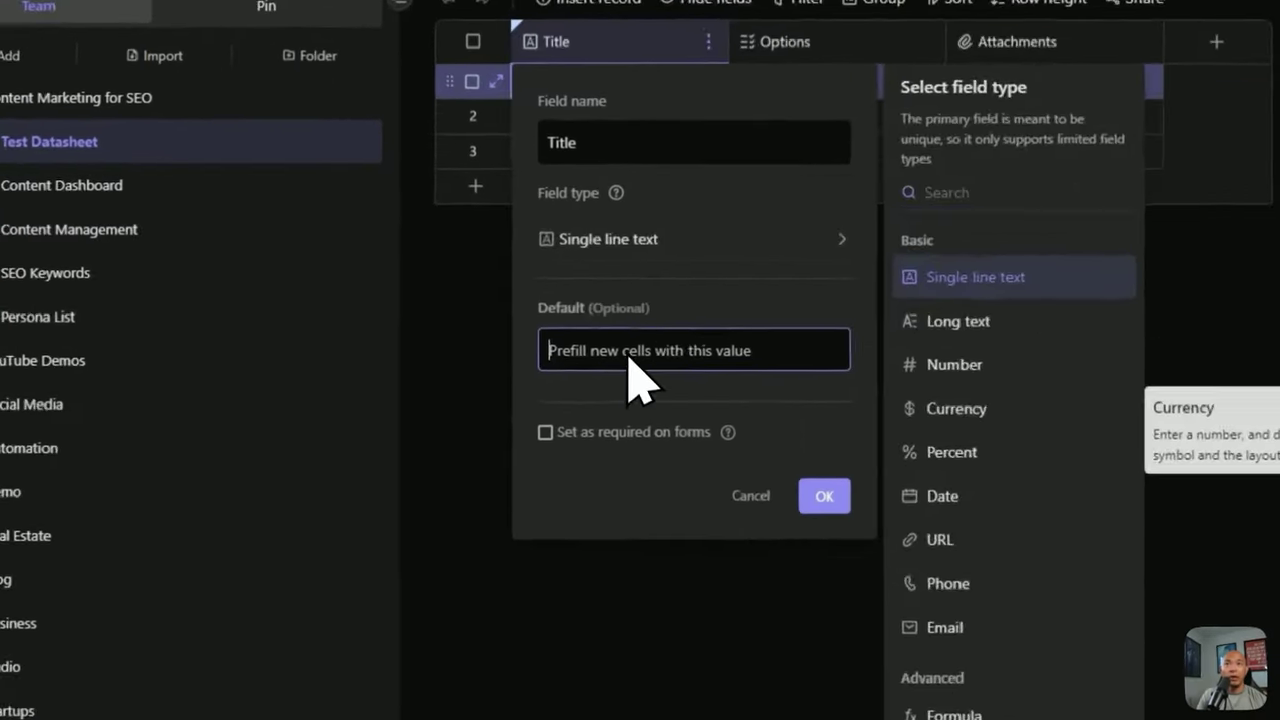
{"action": "left_click", "coordinate": [410, 246]}
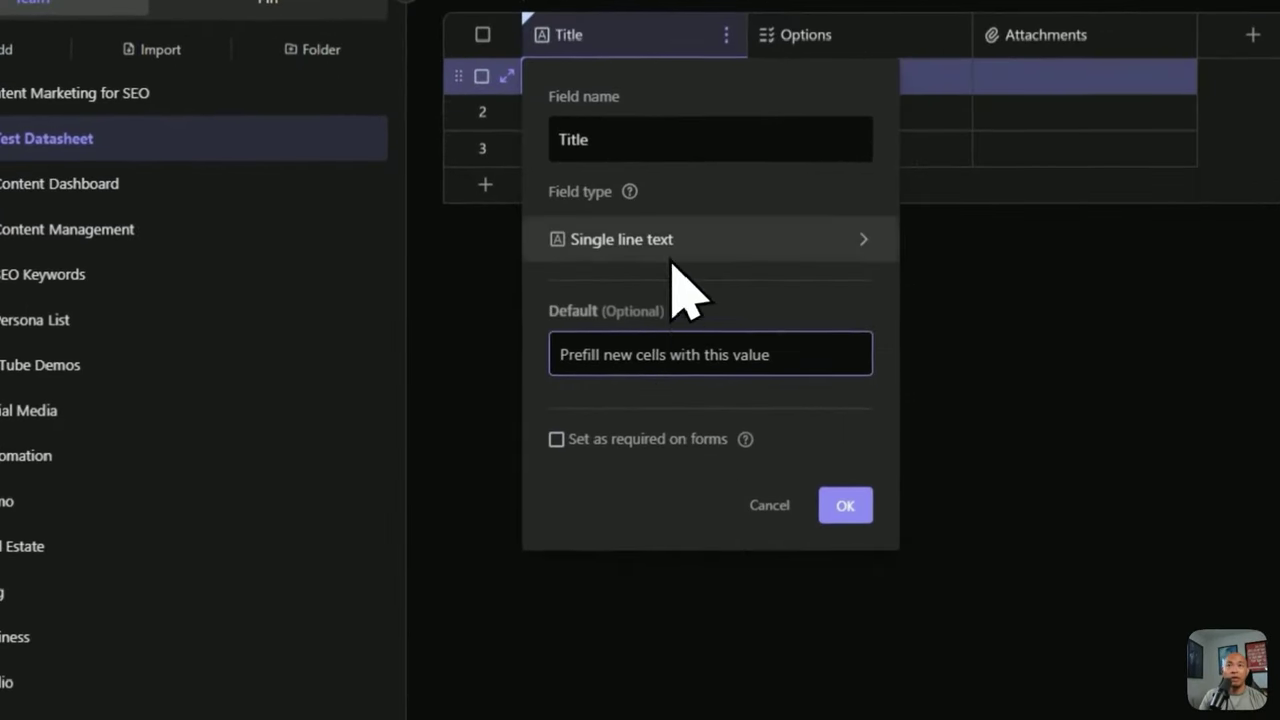
{"action": "left_click", "coordinate": [771, 505]}
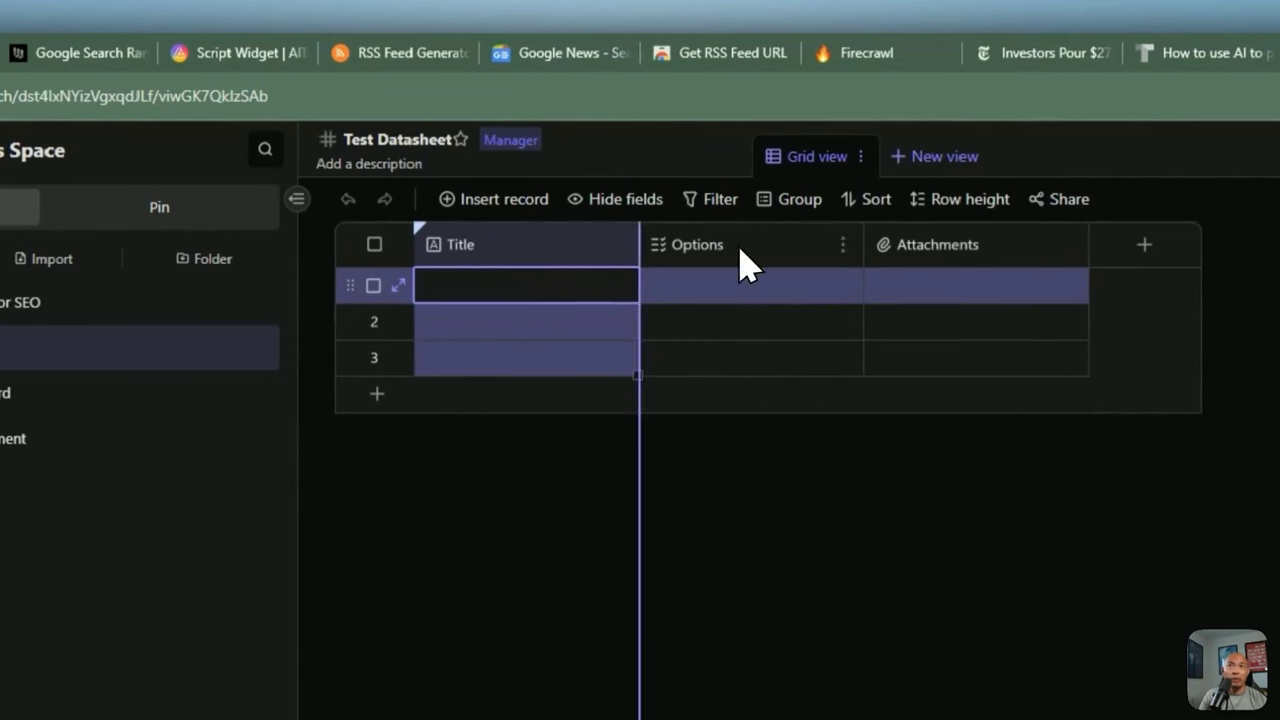
{"action": "key", "text": "Escape"}
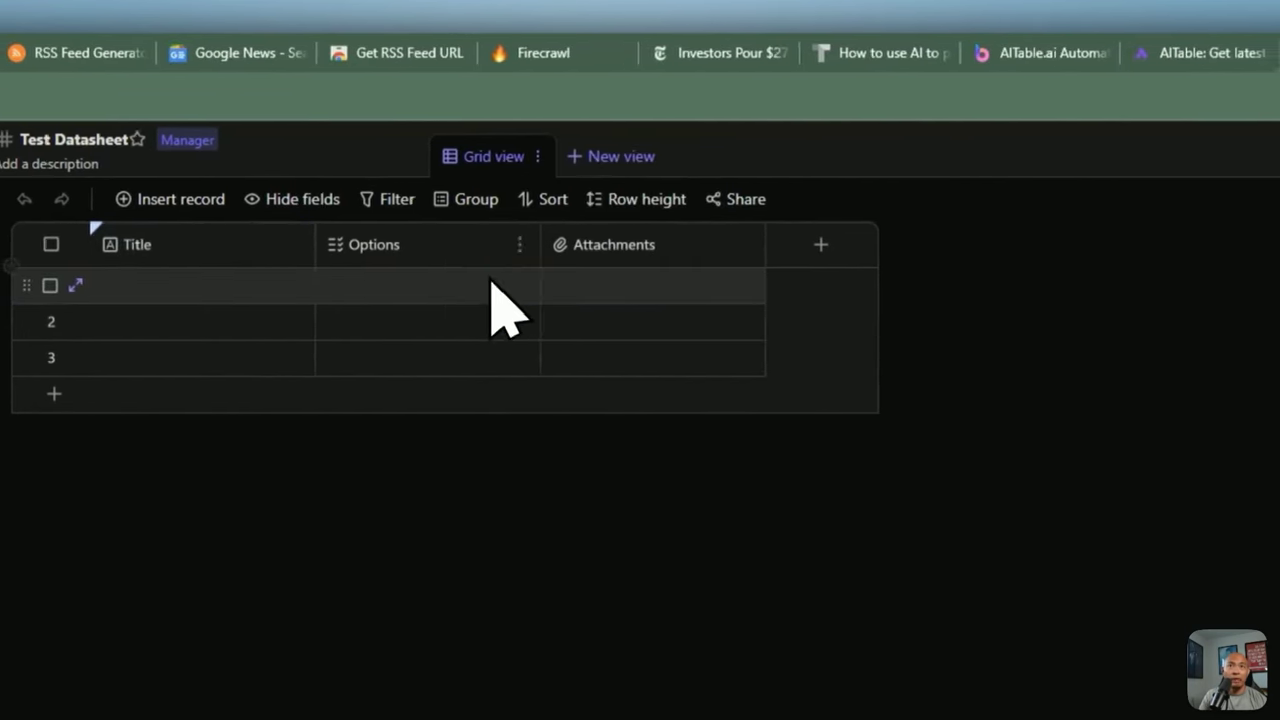
Keep the field name Title, confirm, and bring up its field type choices again.
{"action": "double_click", "coordinate": [463, 249]}
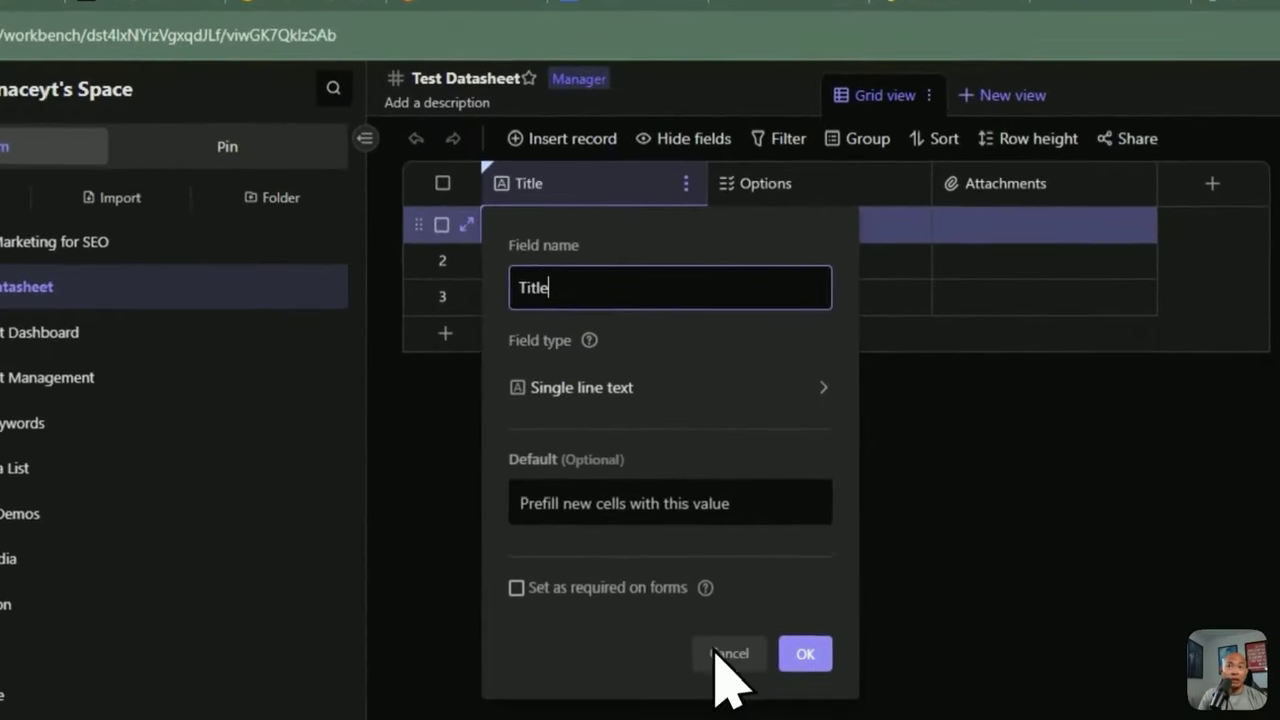
{"action": "double_click", "coordinate": [528, 287]}
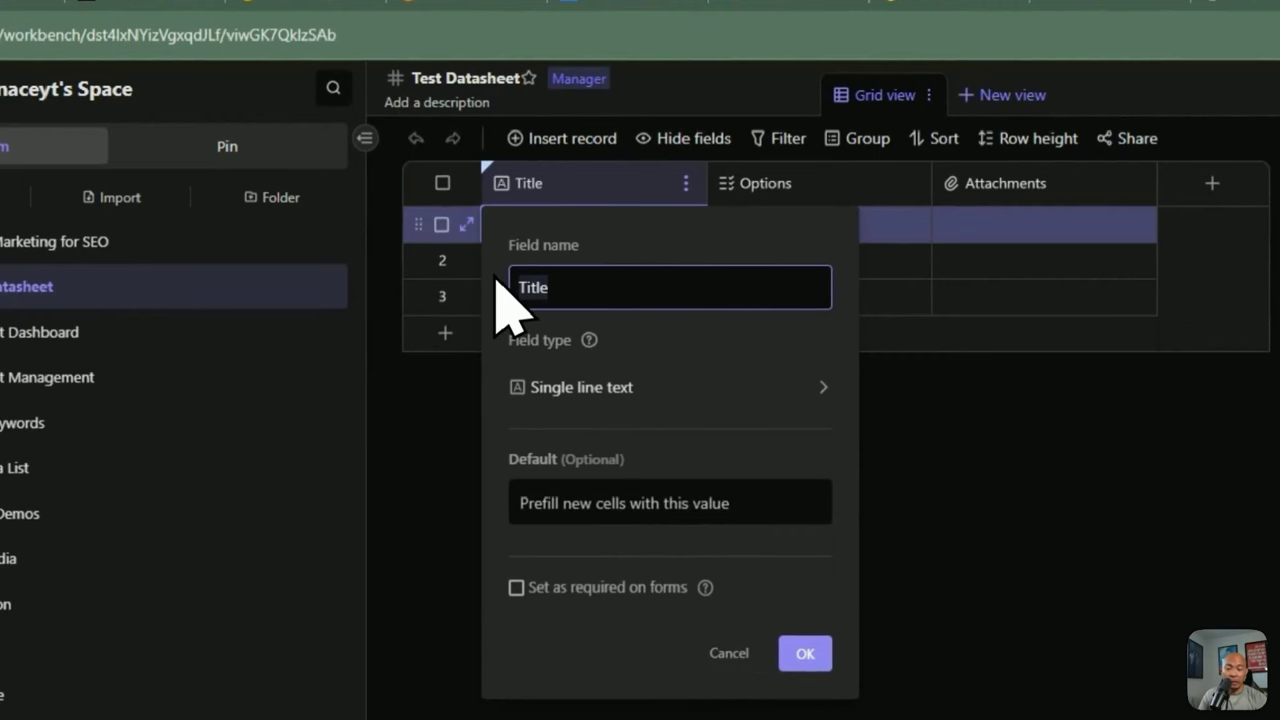
{"action": "left_click", "coordinate": [672, 398]}
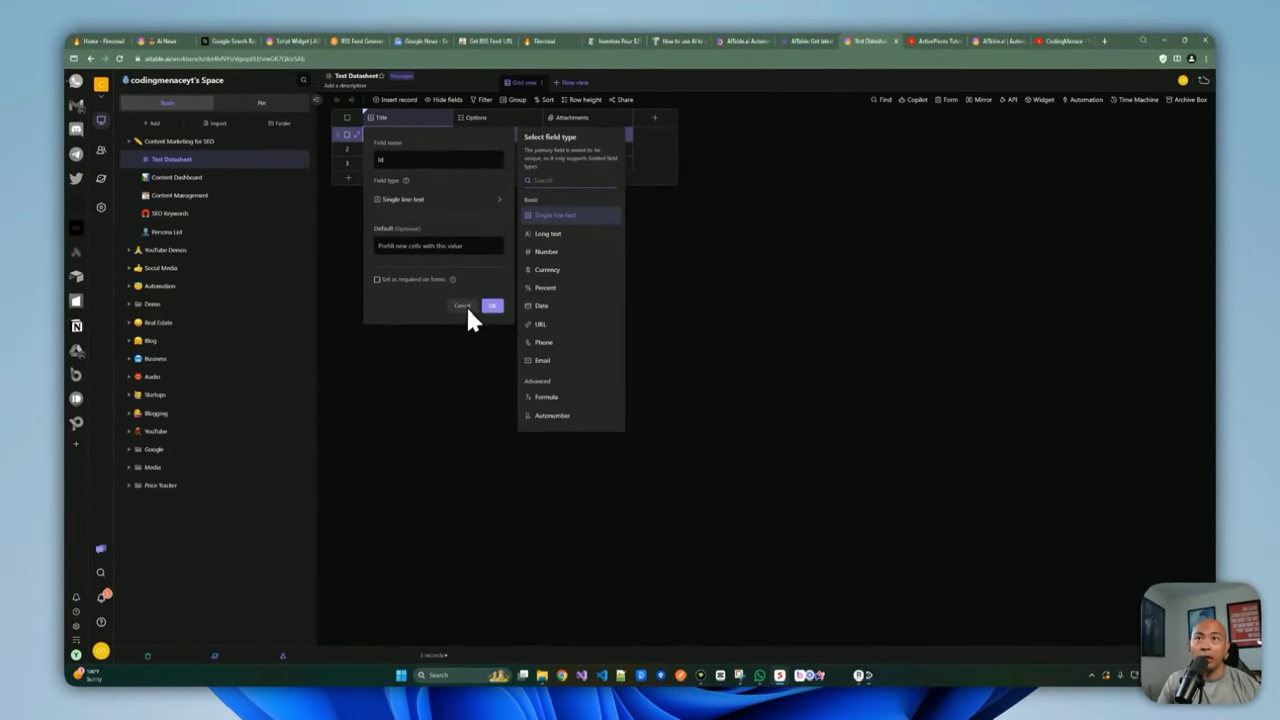
{"action": "left_click", "coordinate": [402, 163]}
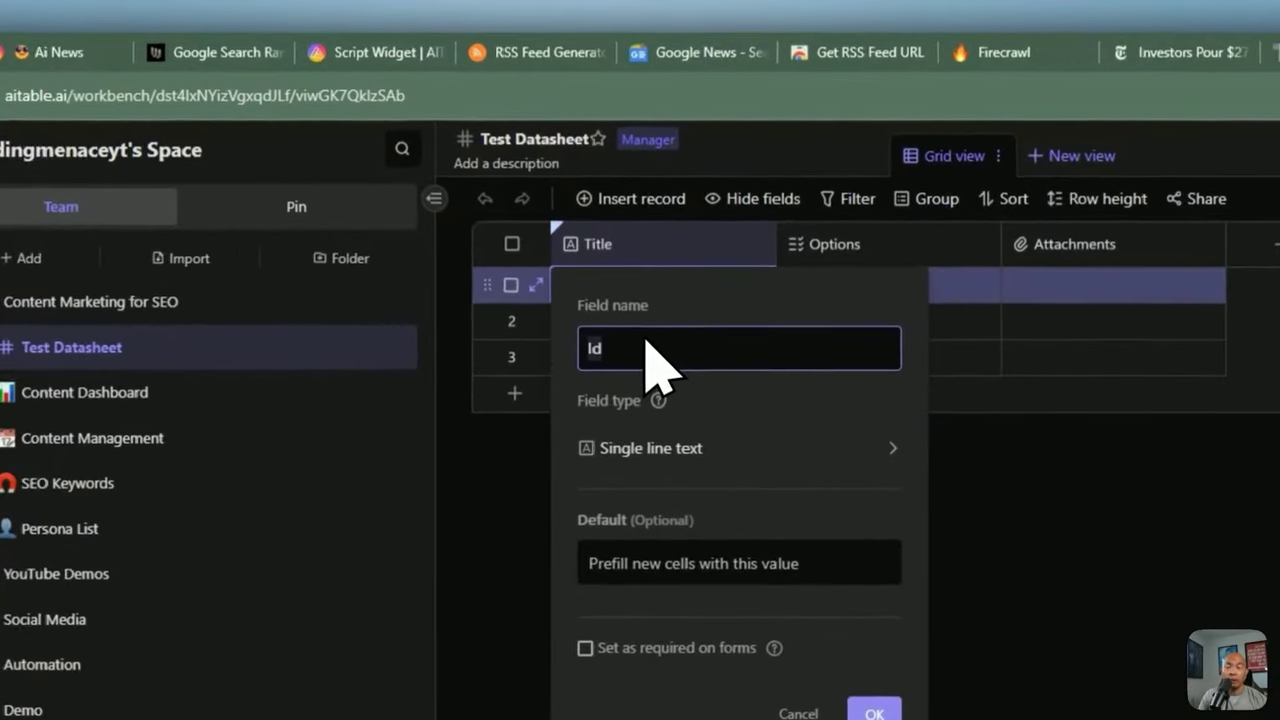
{"action": "type", "text": "Title"}
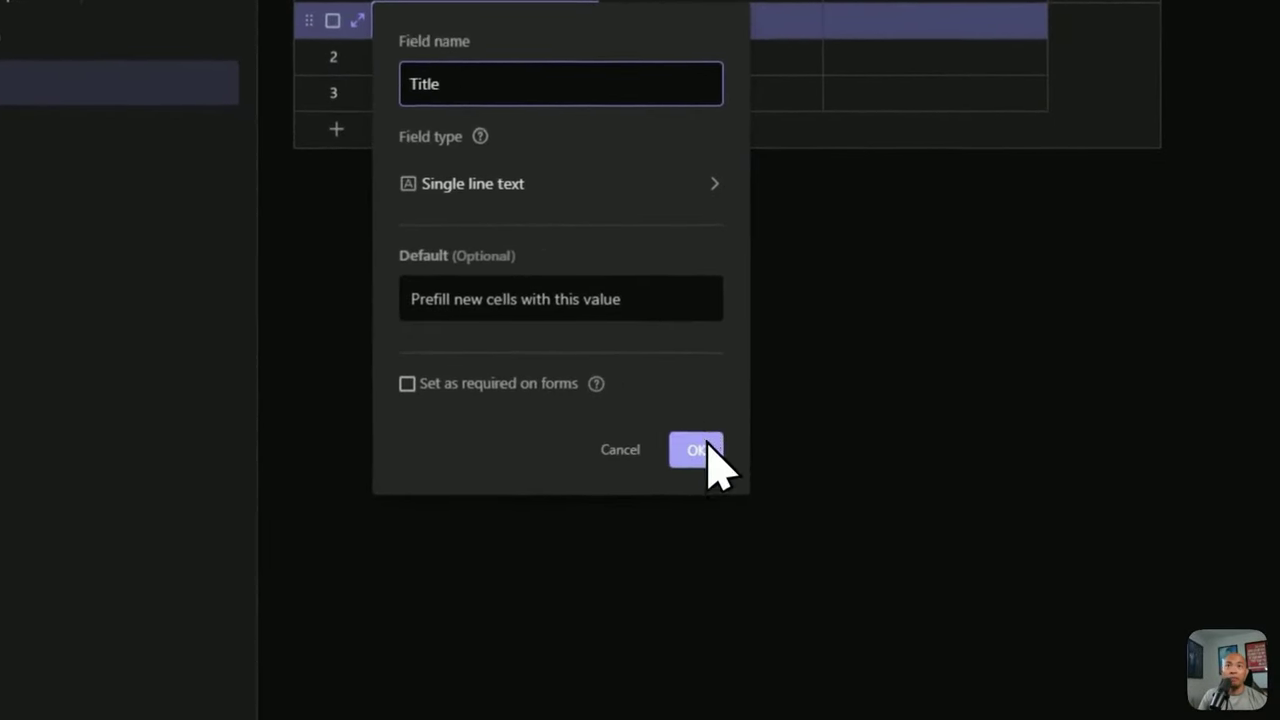
{"action": "left_click", "coordinate": [706, 466]}
{"action": "double_click", "coordinate": [494, 228]}
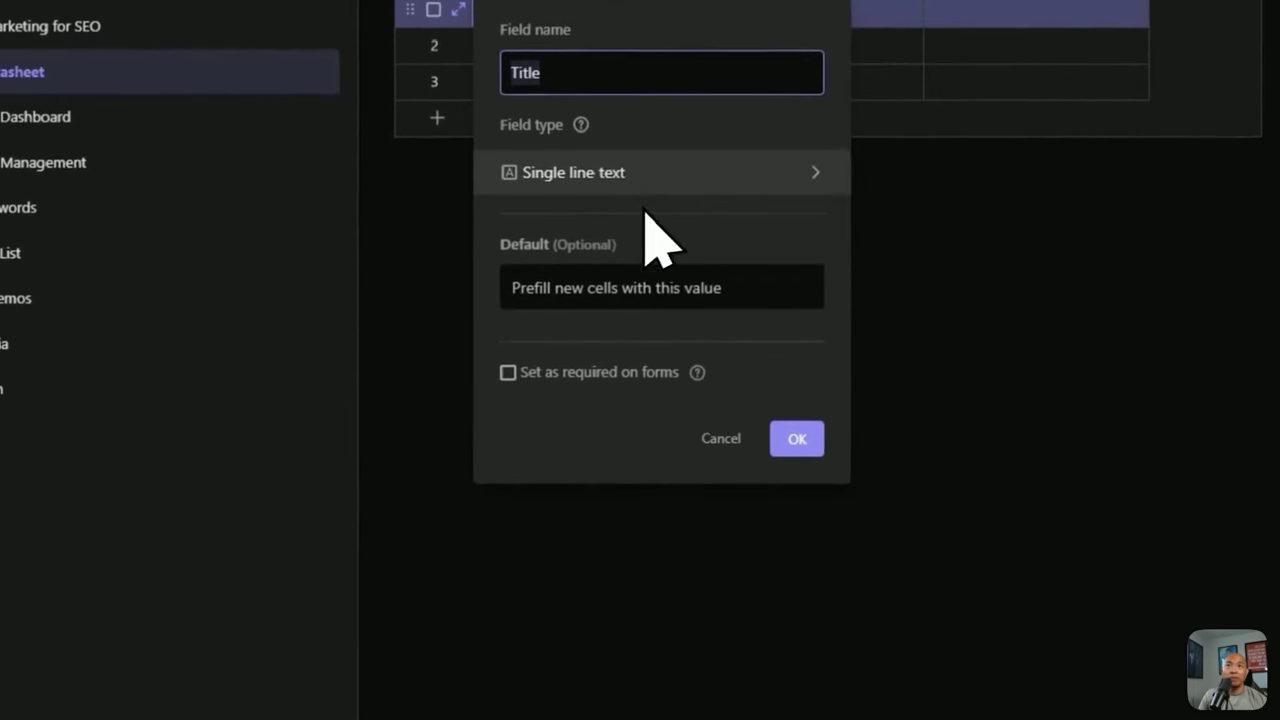
{"action": "left_click", "coordinate": [640, 172]}
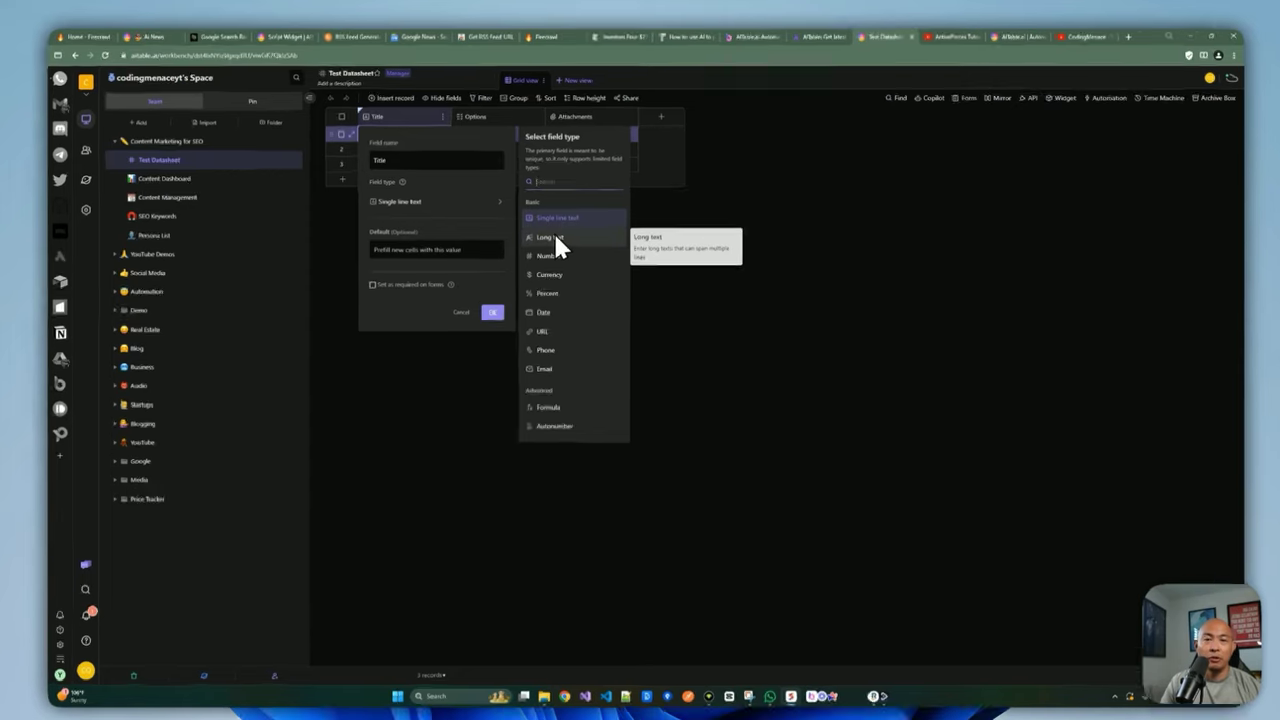
Change Title to Long text, then Date, including time in 12-hour format.
{"action": "left_click", "coordinate": [553, 237]}
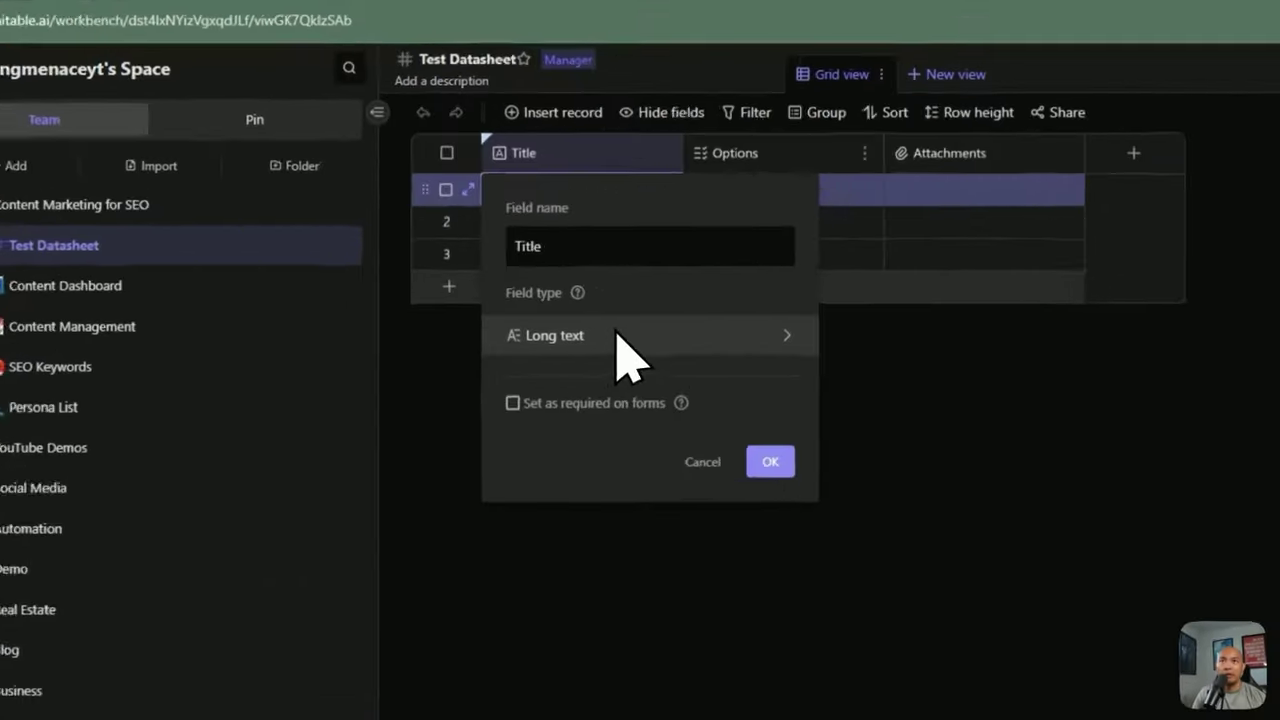
{"action": "left_click", "coordinate": [420, 201]}
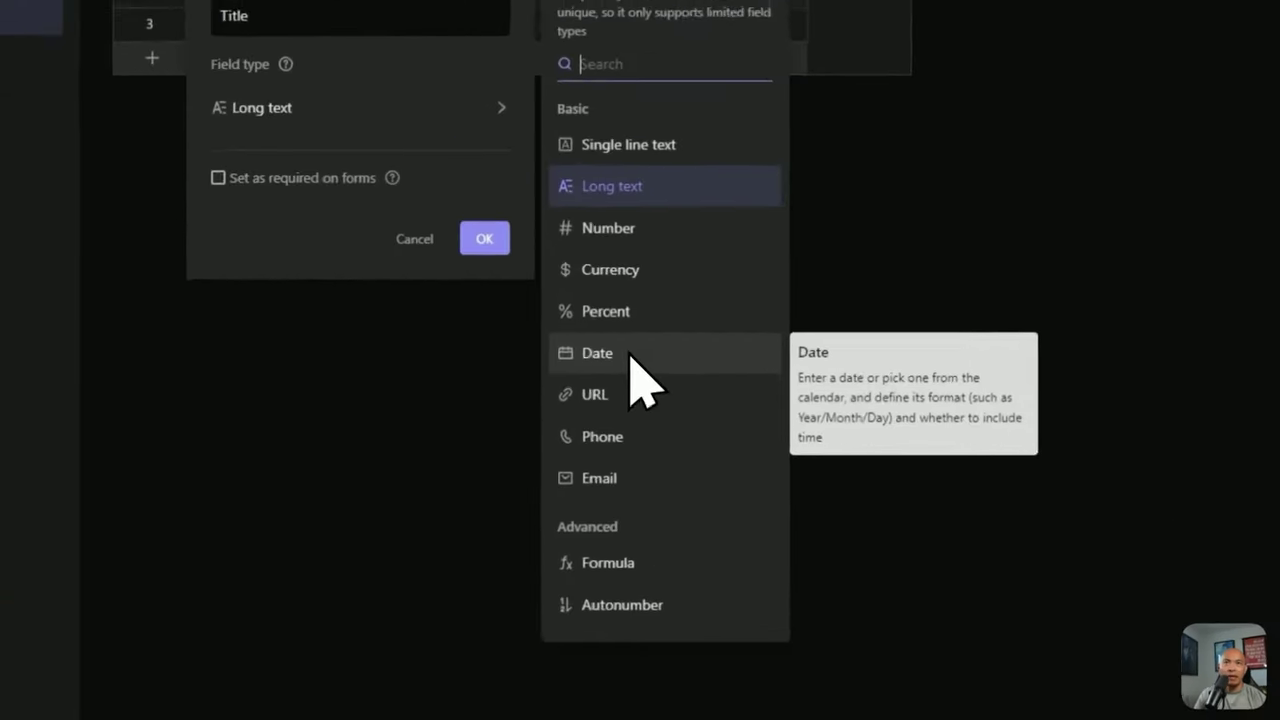
{"action": "left_click", "coordinate": [554, 303]}
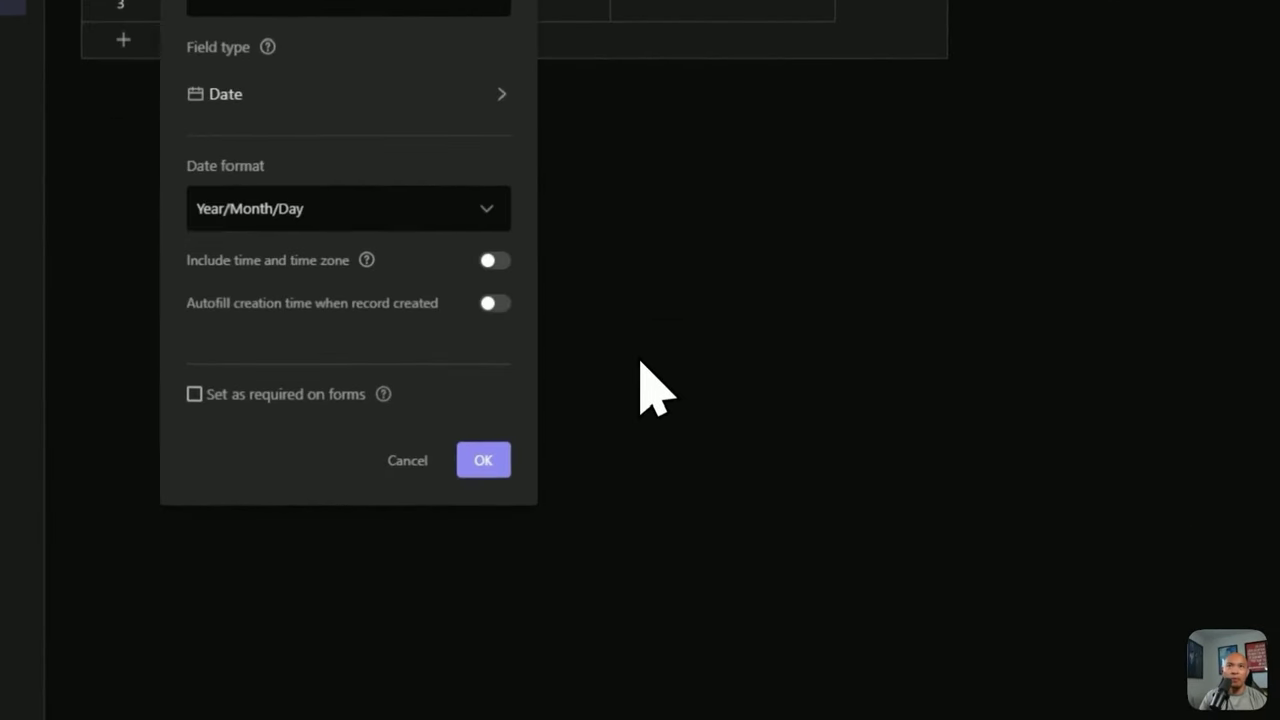
{"action": "left_click", "coordinate": [498, 276]}
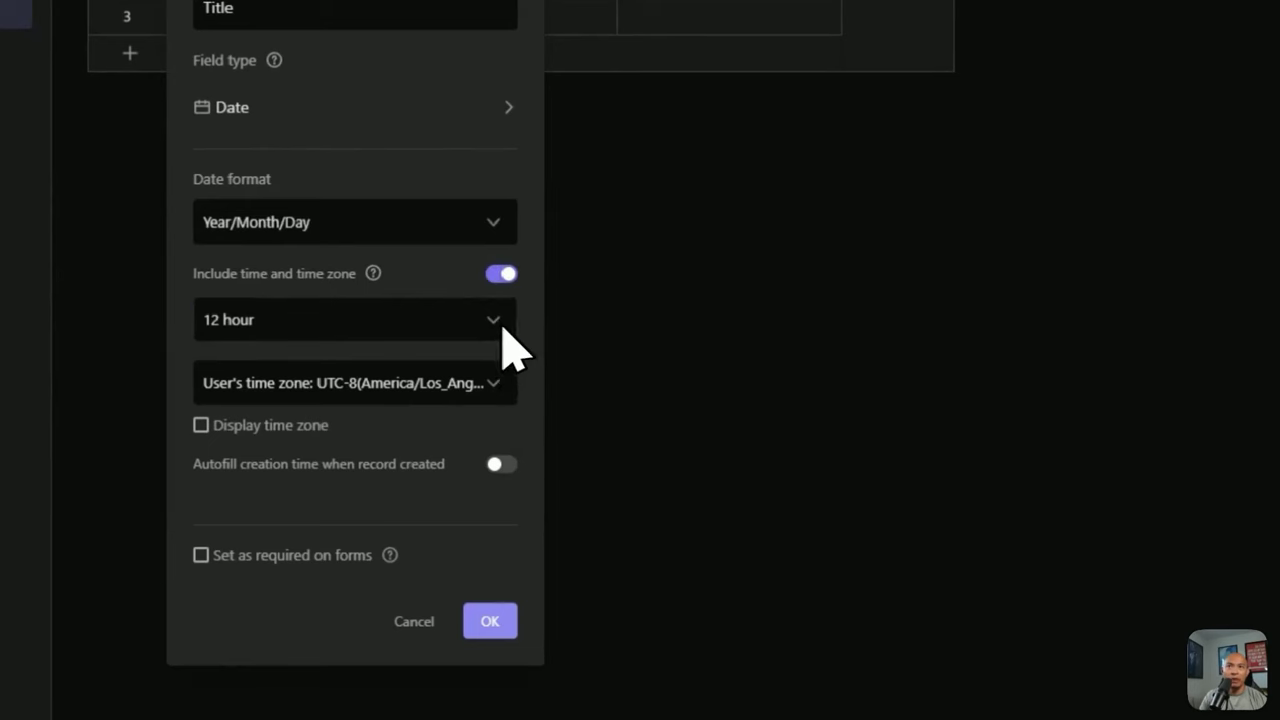
{"action": "left_click", "coordinate": [496, 326]}
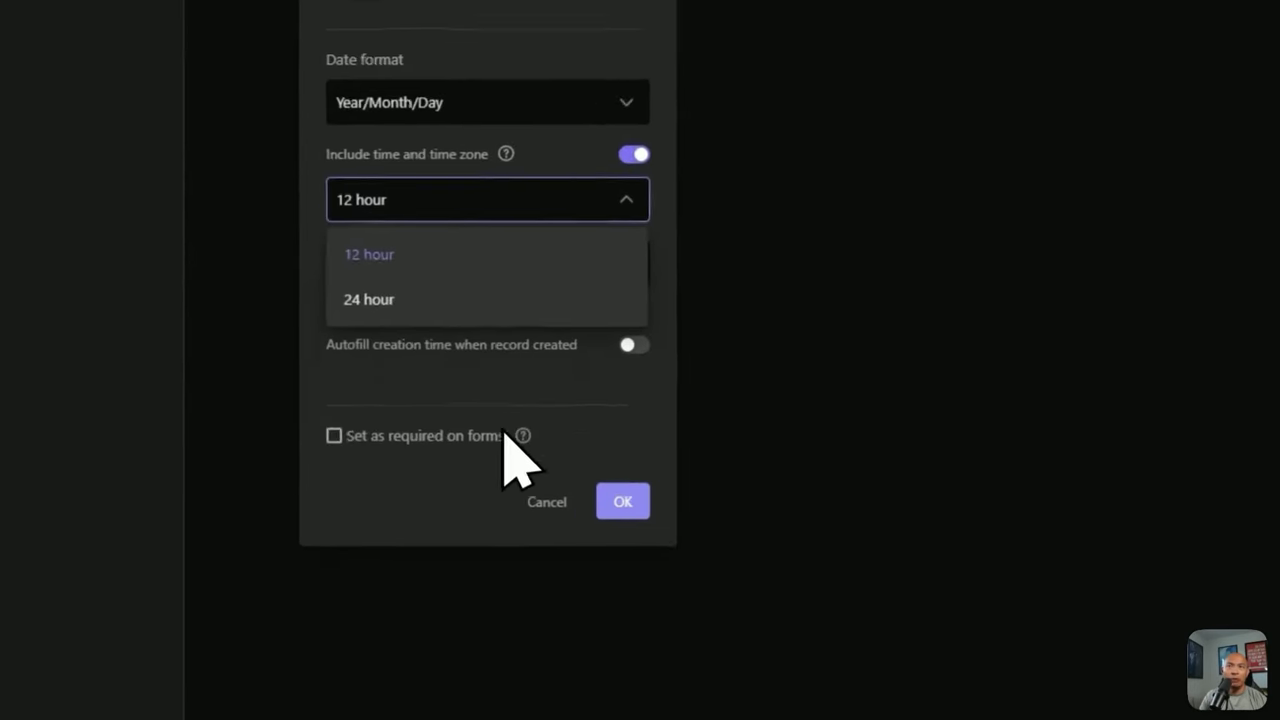
{"action": "left_click", "coordinate": [376, 579]}
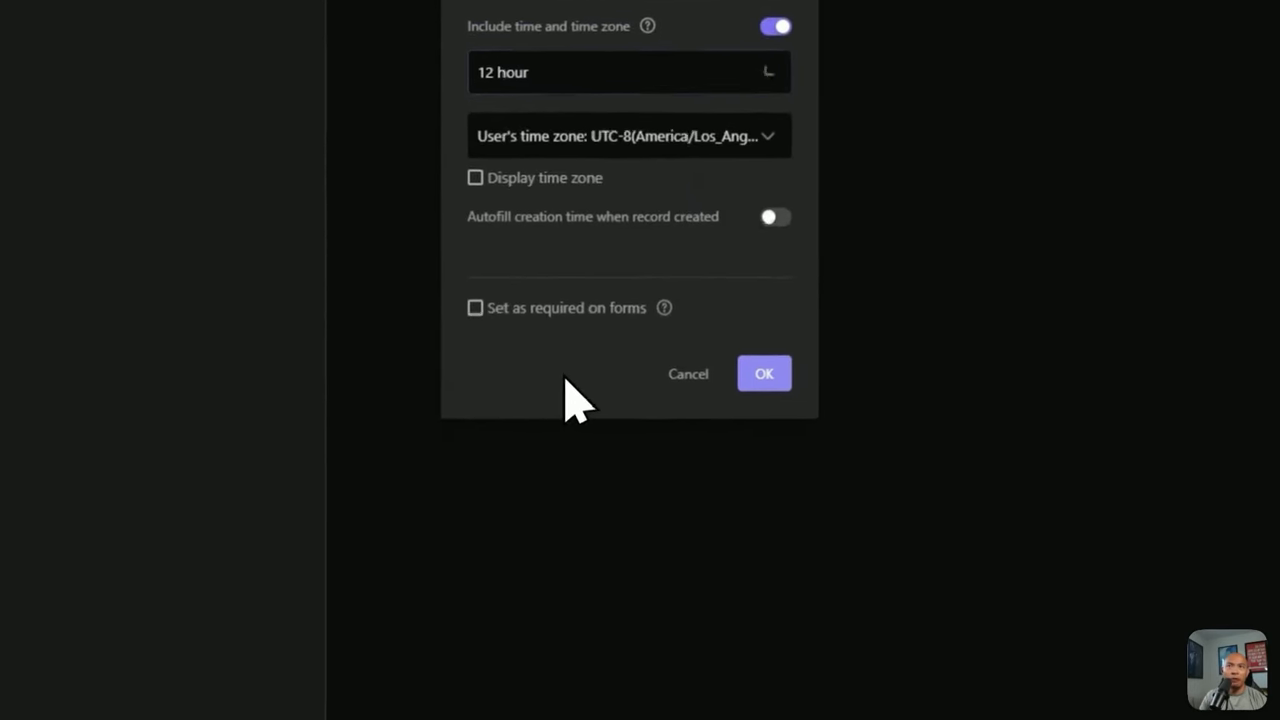
Keep the user's time zone, display it alongside dates, and autofill creation time.
{"action": "left_click", "coordinate": [749, 149]}
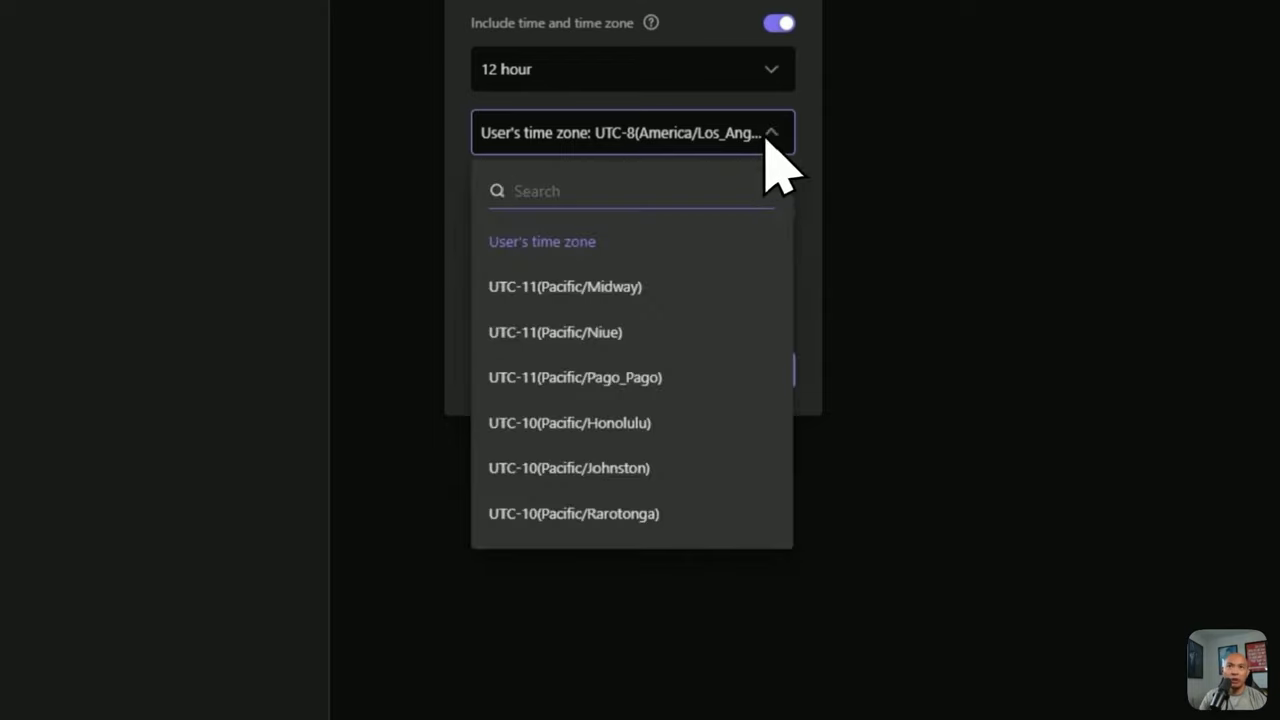
{"action": "left_click", "coordinate": [778, 140]}
{"action": "left_click", "coordinate": [690, 132]}
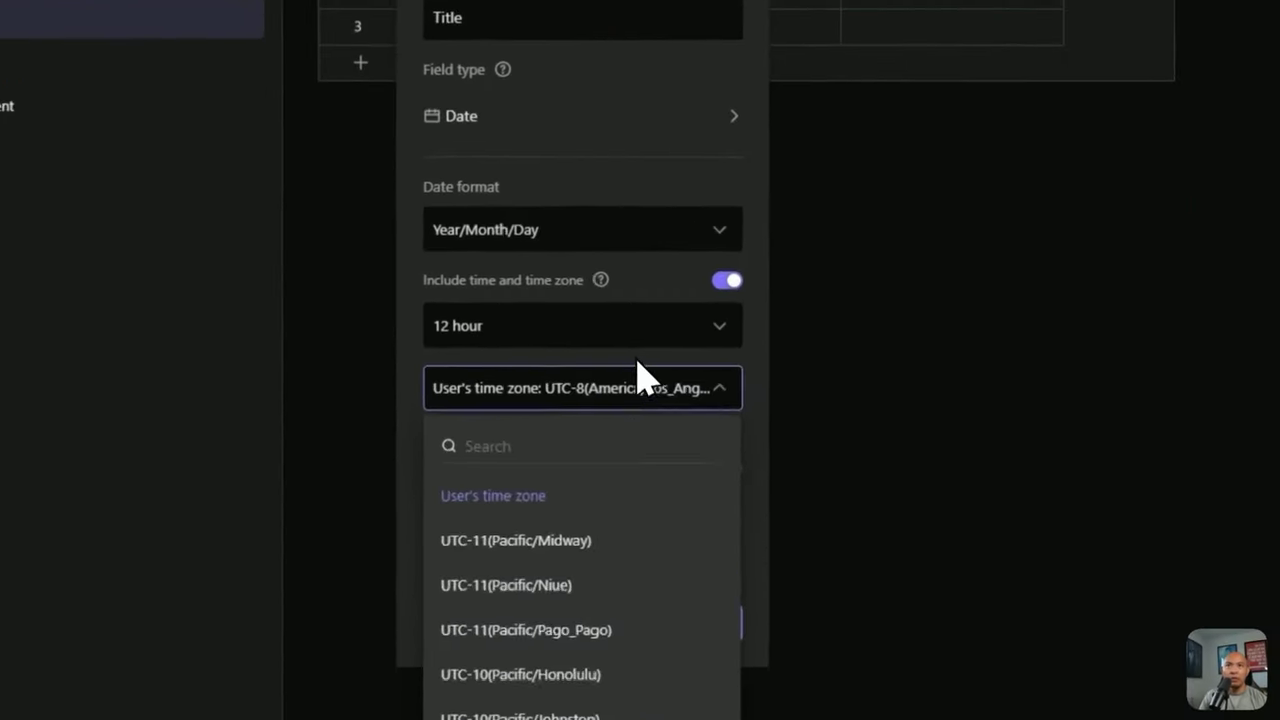
{"action": "left_click", "coordinate": [482, 309]}
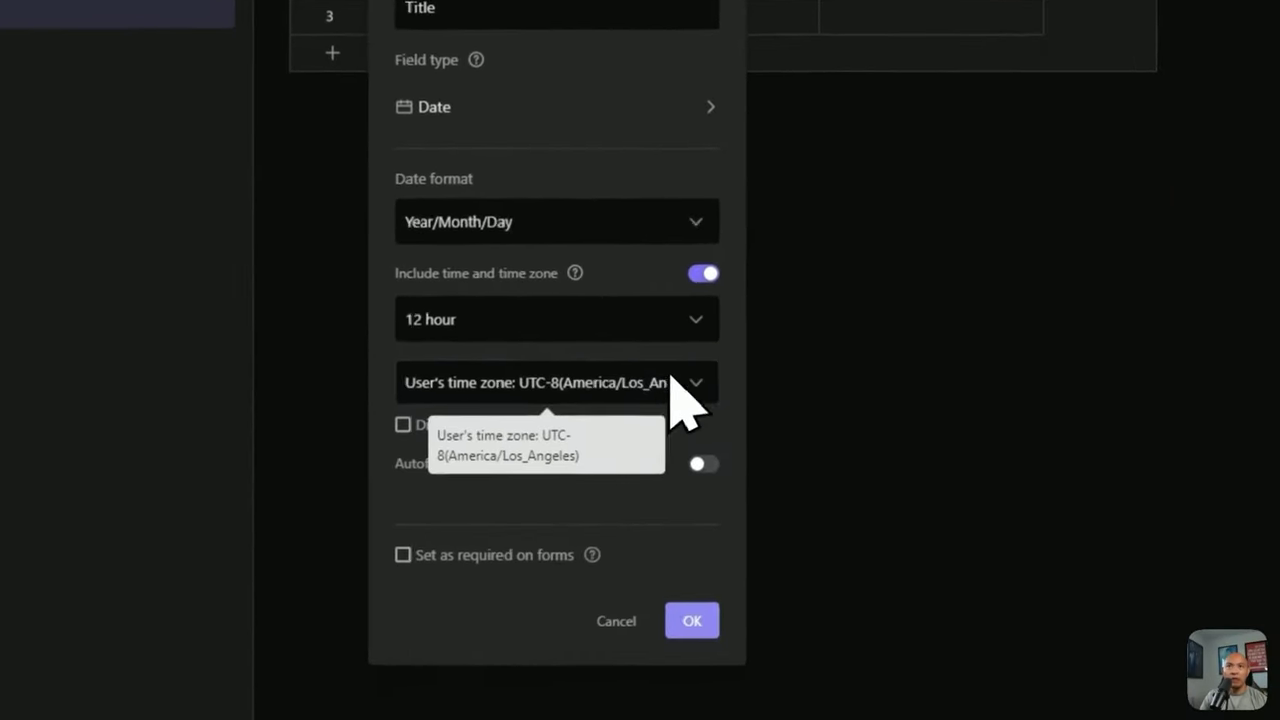
{"action": "left_click", "coordinate": [377, 419]}
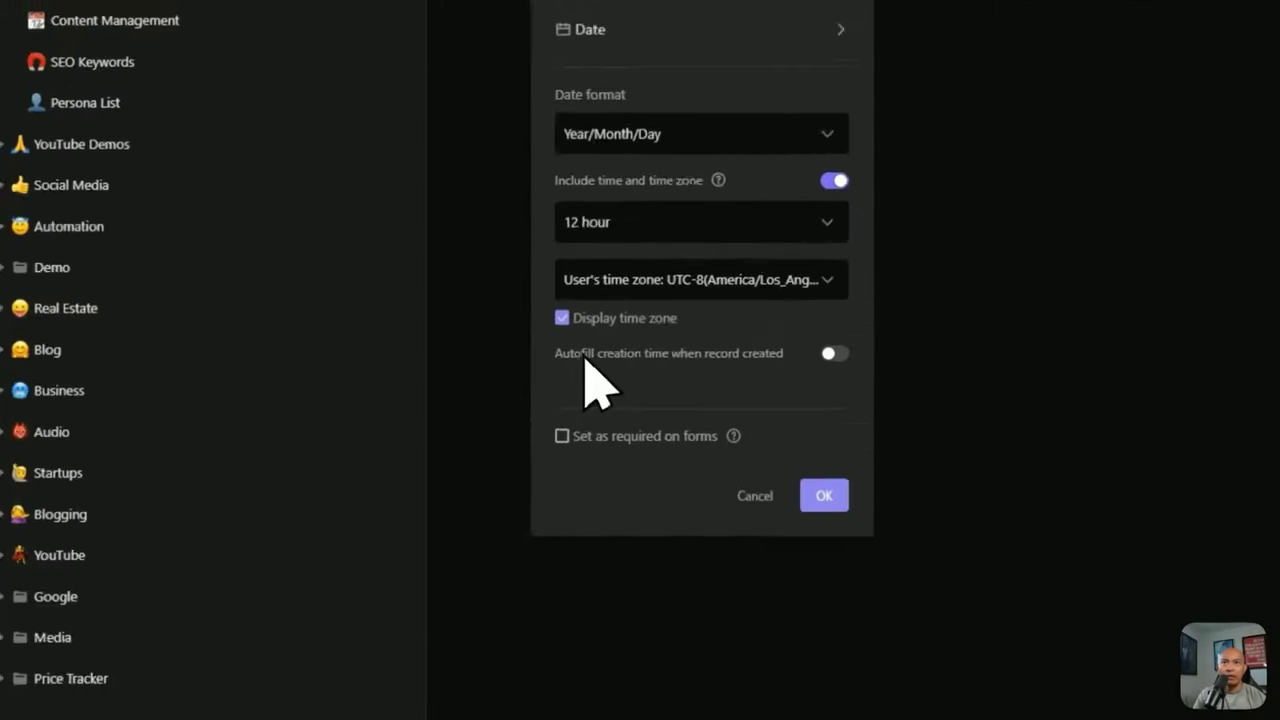
{"action": "left_click_drag", "start_coordinate": [383, 344], "coordinate": [427, 347]}
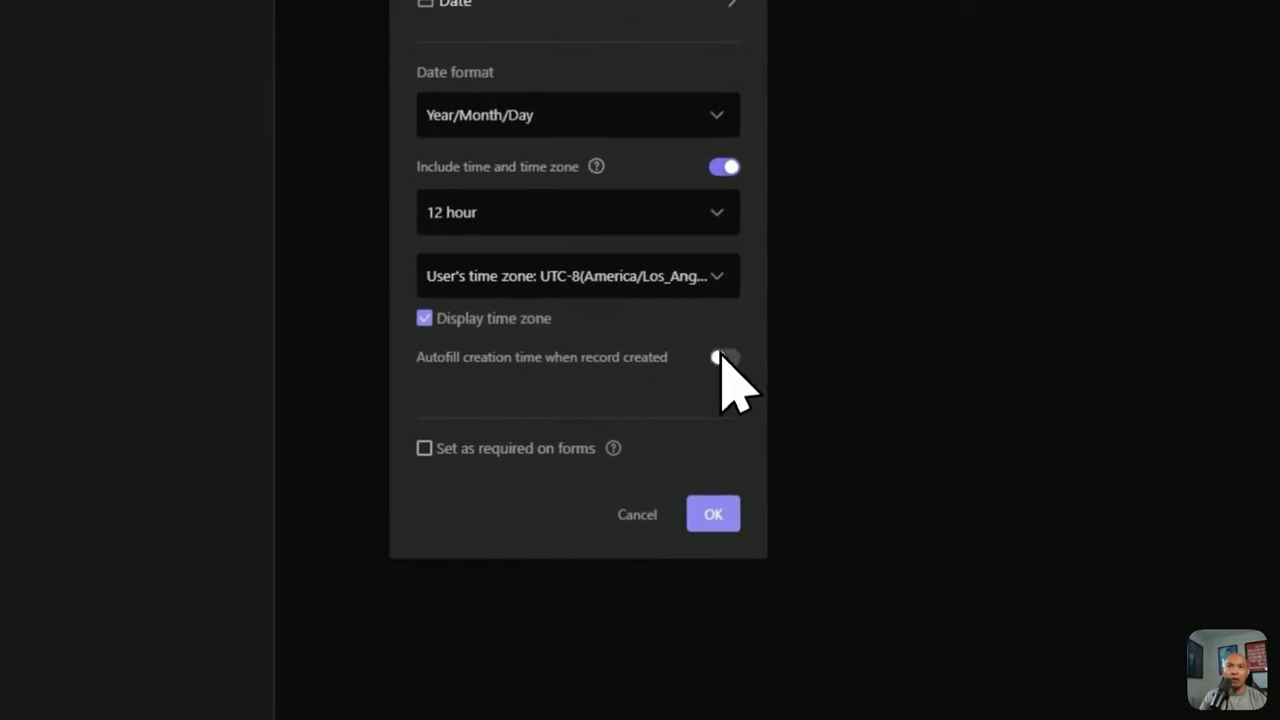
{"action": "left_click", "coordinate": [493, 342]}
{"action": "left_click_drag", "start_coordinate": [380, 371], "coordinate": [443, 380]}
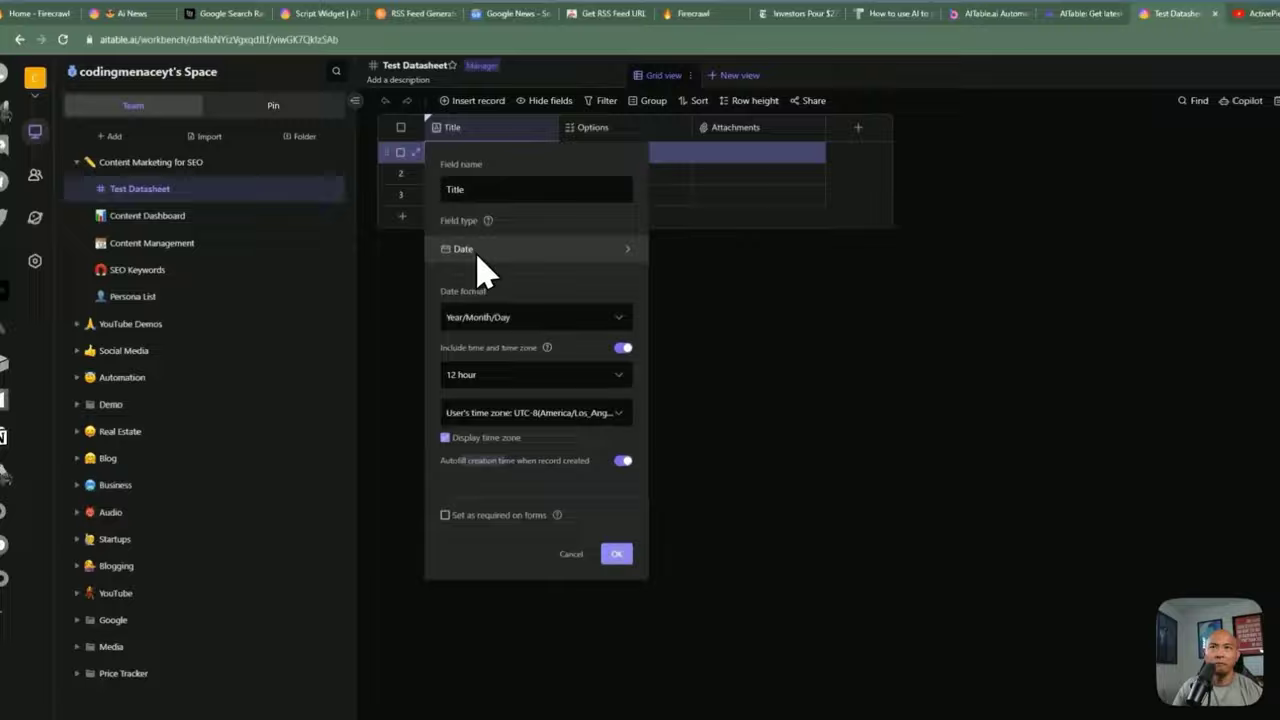
Try the URL and Single line text types for the Title field.
{"action": "left_click", "coordinate": [396, 199]}
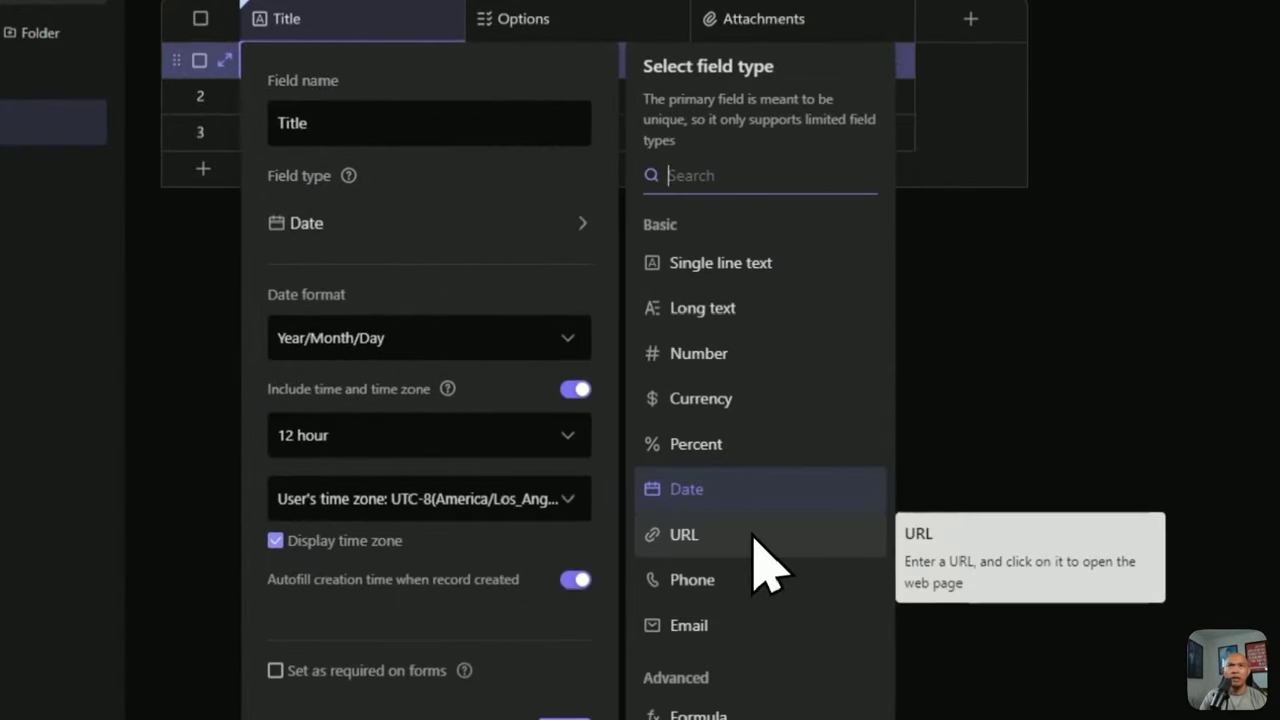
{"action": "left_click", "coordinate": [755, 538]}
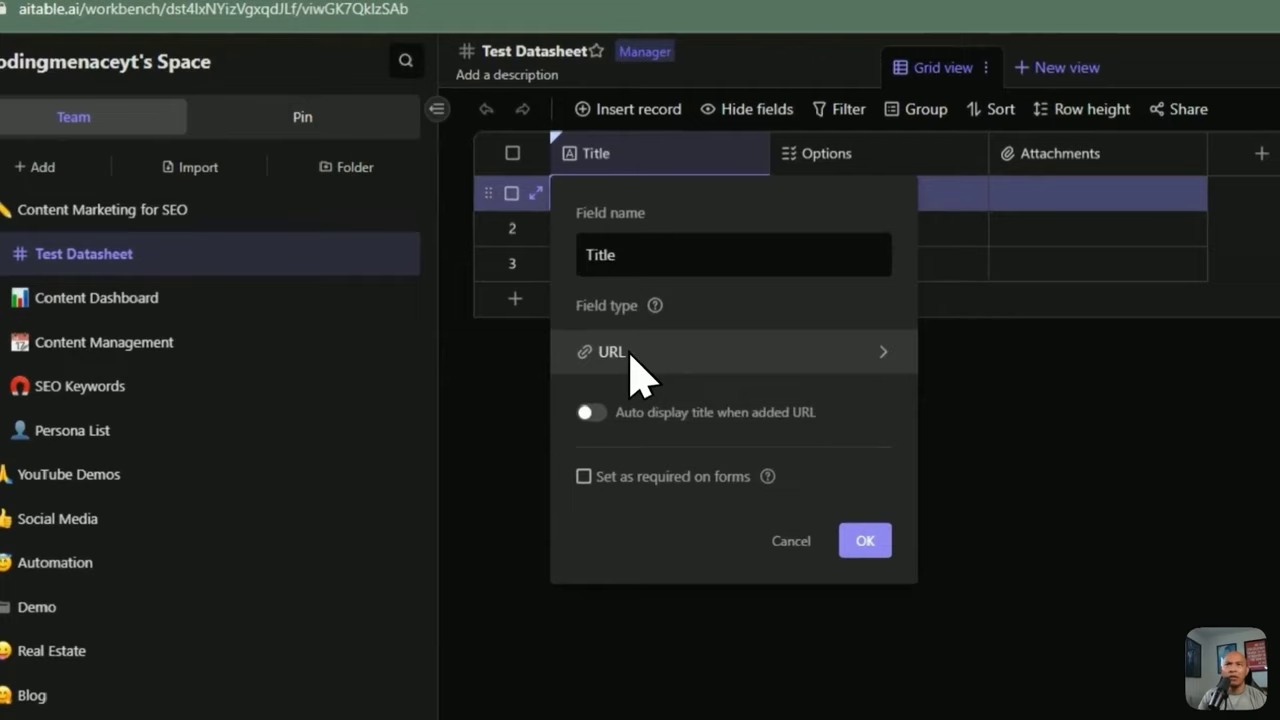
{"action": "left_click", "coordinate": [398, 201]}
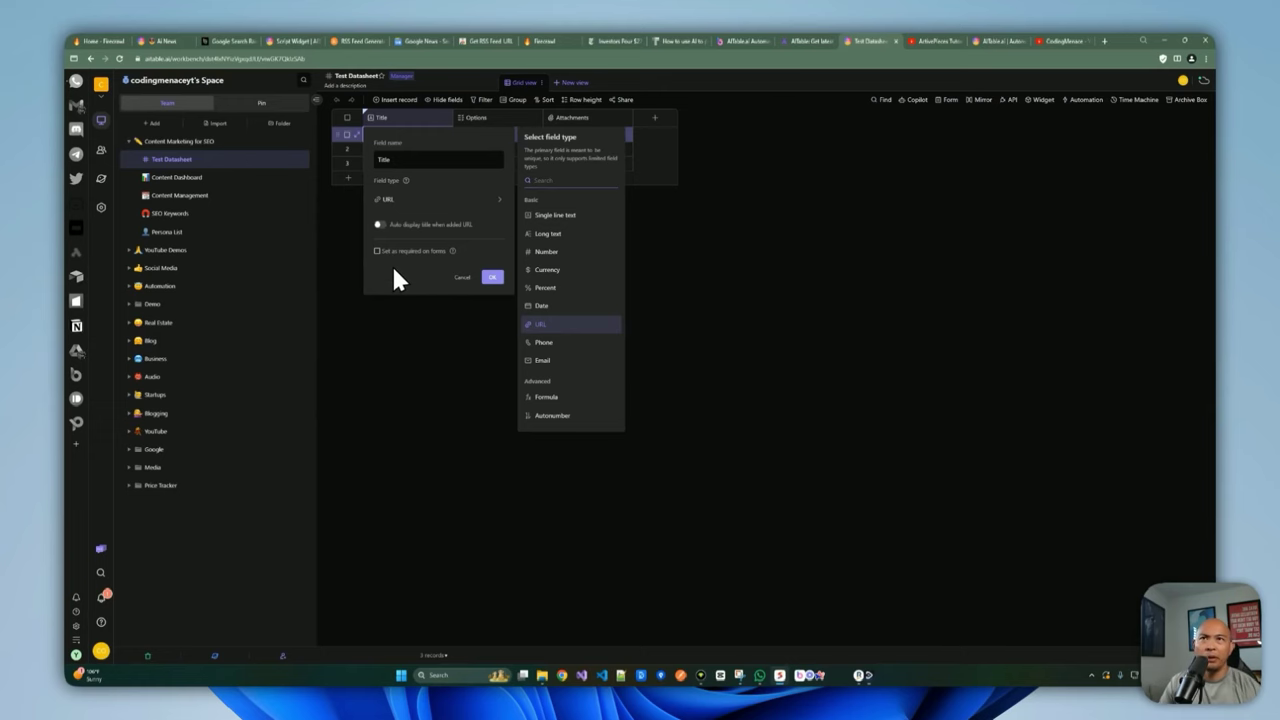
{"action": "left_click", "coordinate": [402, 204]}
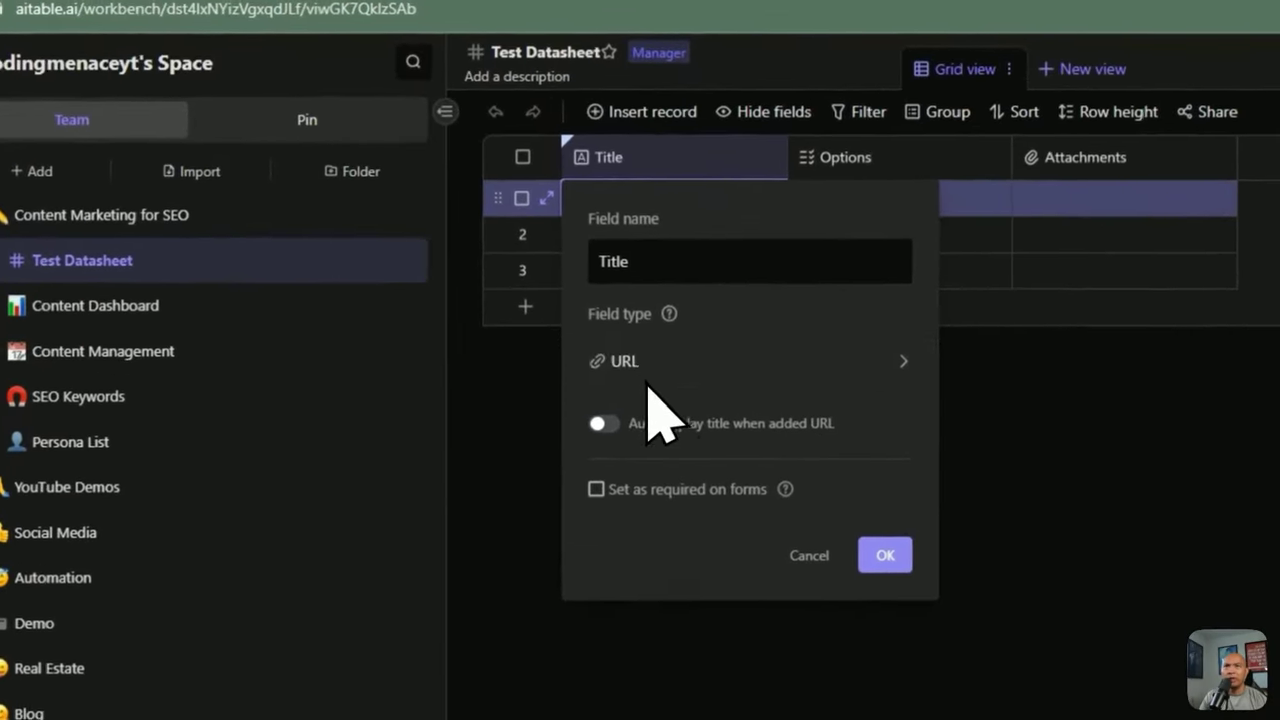
{"action": "left_click", "coordinate": [670, 380]}
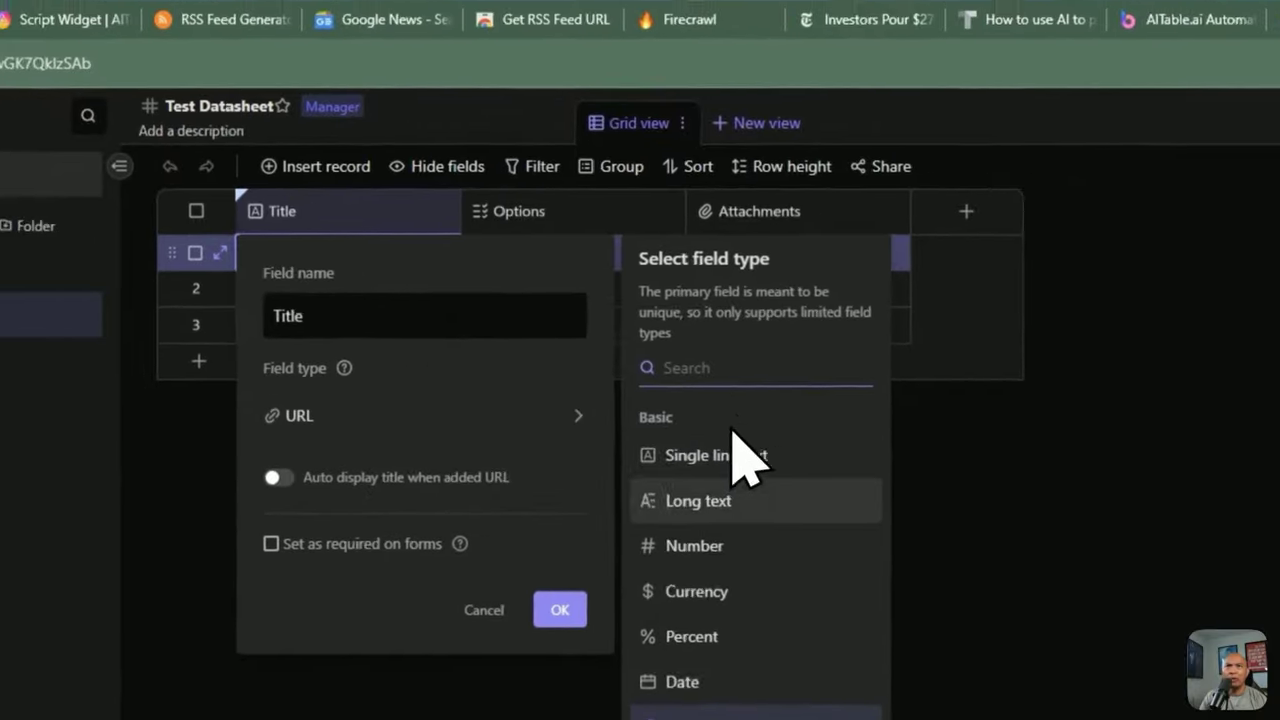
{"action": "left_click", "coordinate": [716, 455]}
{"action": "left_click", "coordinate": [345, 420]}
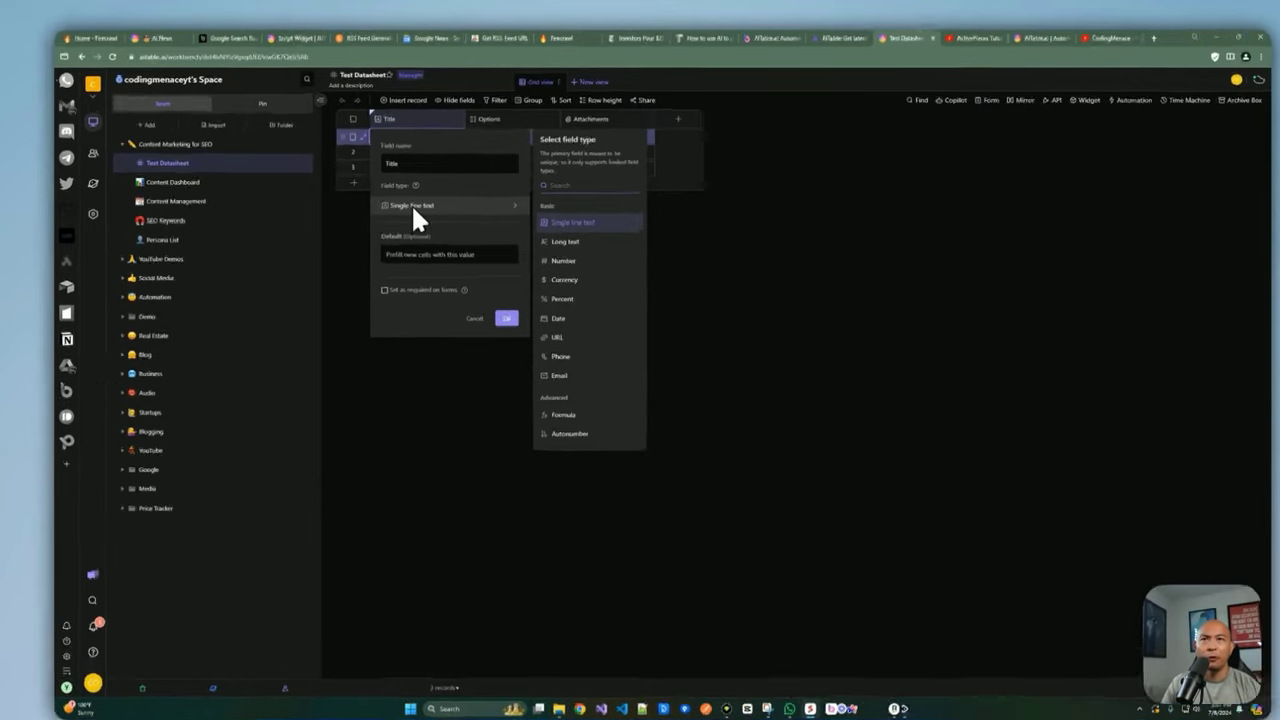
{"action": "left_click", "coordinate": [411, 203]}
Cycle the Title field through URL, Phone and Email, ending on Autonumber.
{"action": "left_click", "coordinate": [415, 203]}
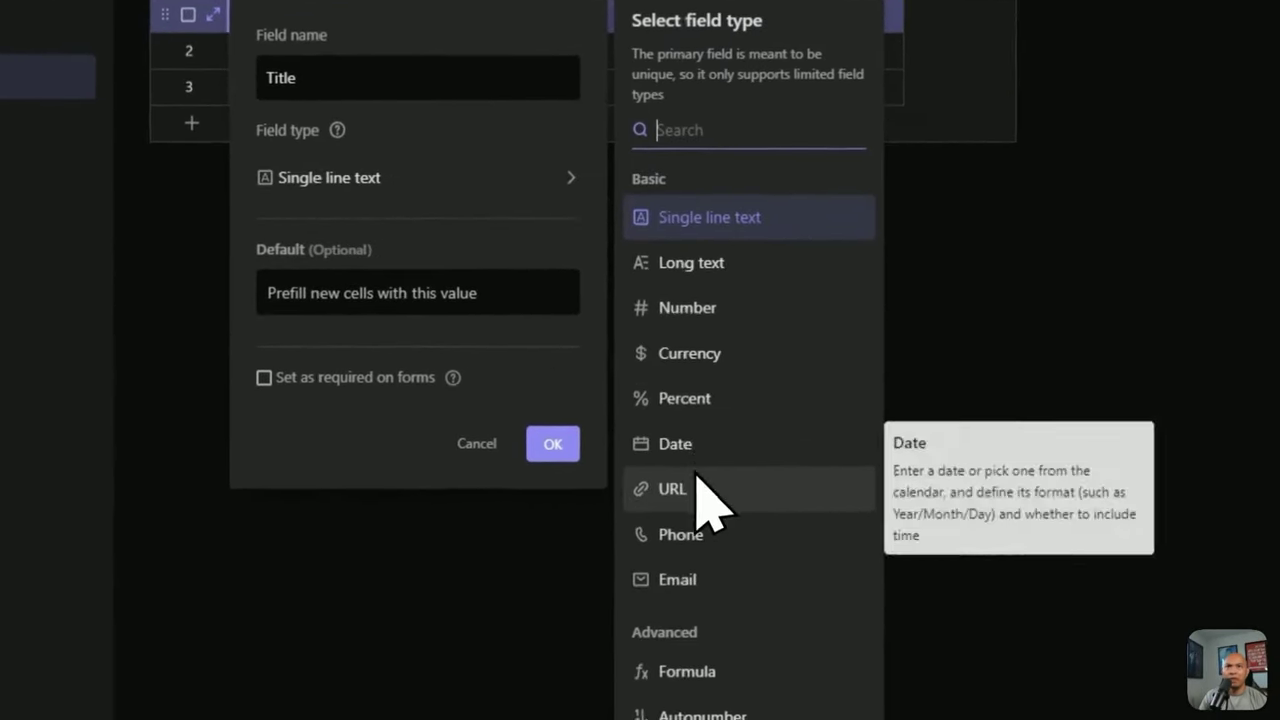
{"action": "left_click", "coordinate": [980, 629]}
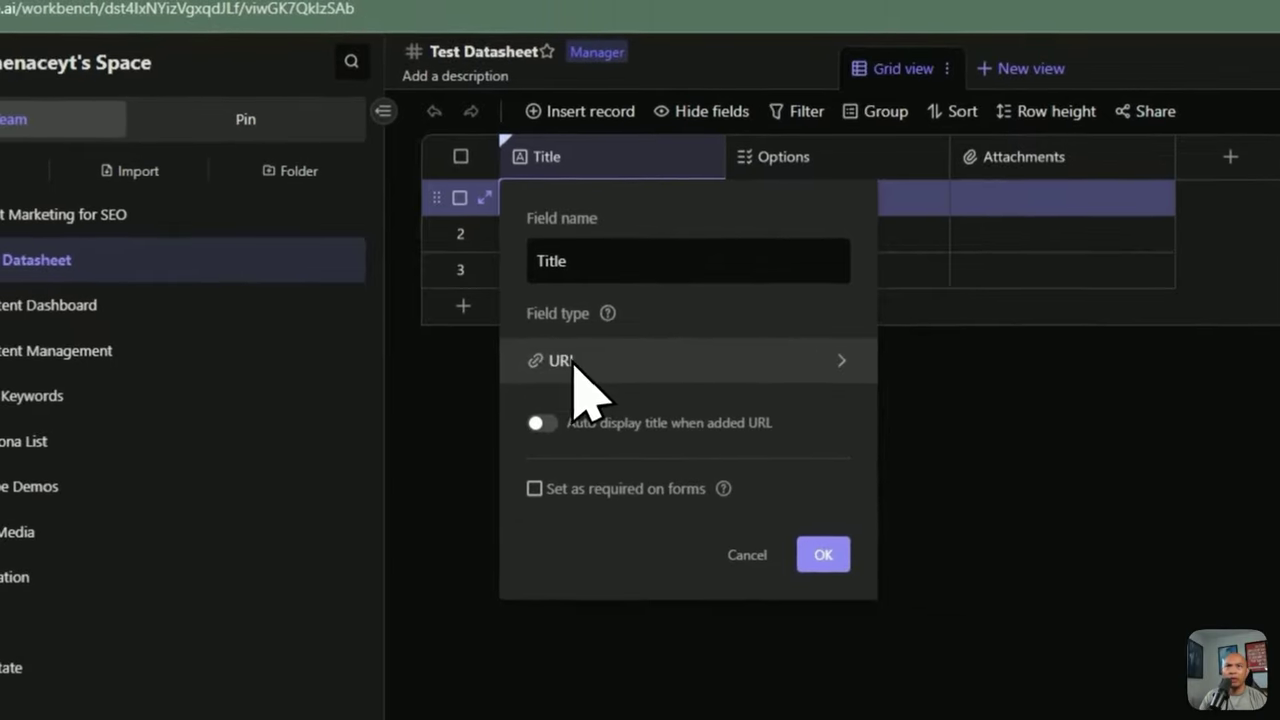
{"action": "left_click", "coordinate": [546, 332]}
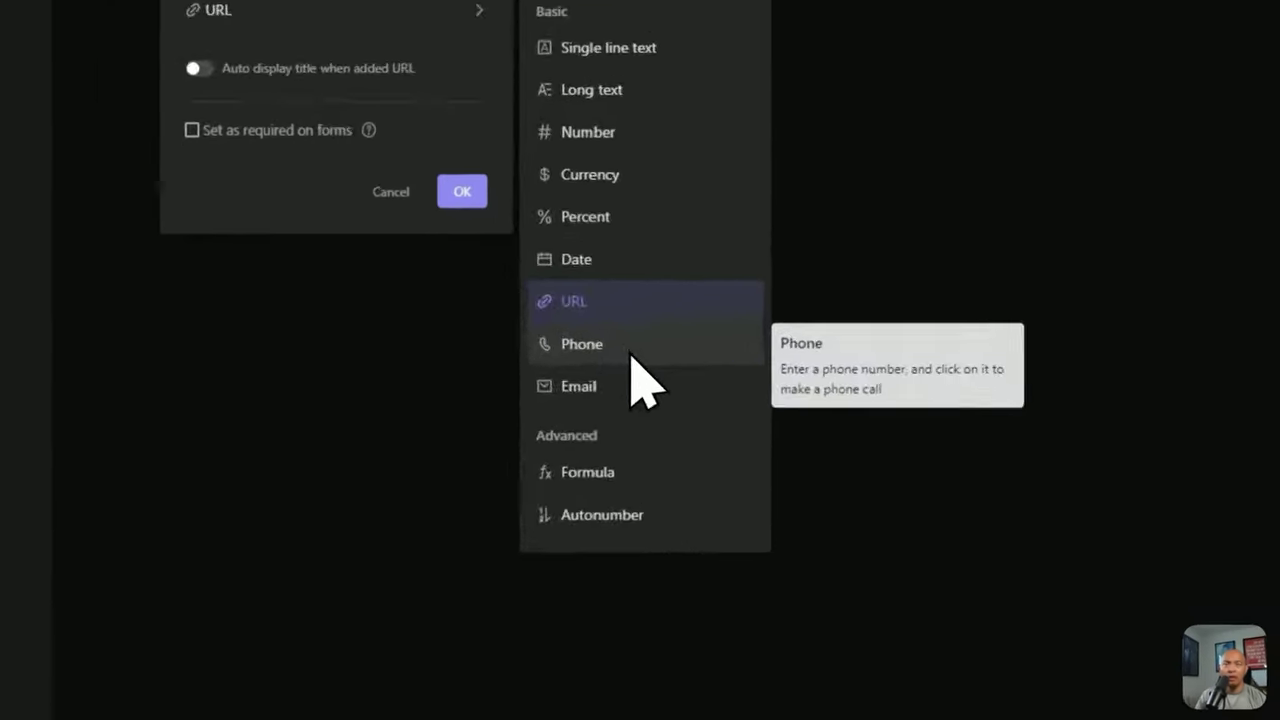
{"action": "left_click", "coordinate": [550, 343]}
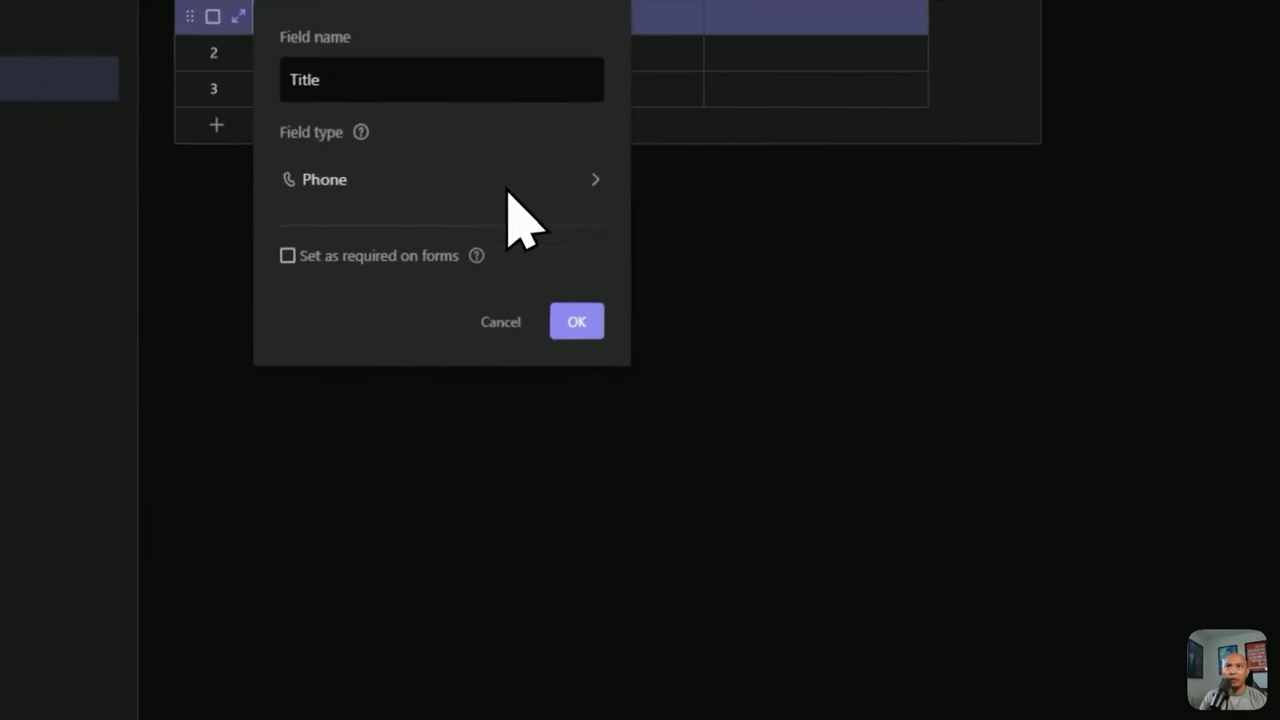
{"action": "left_click", "coordinate": [400, 4]}
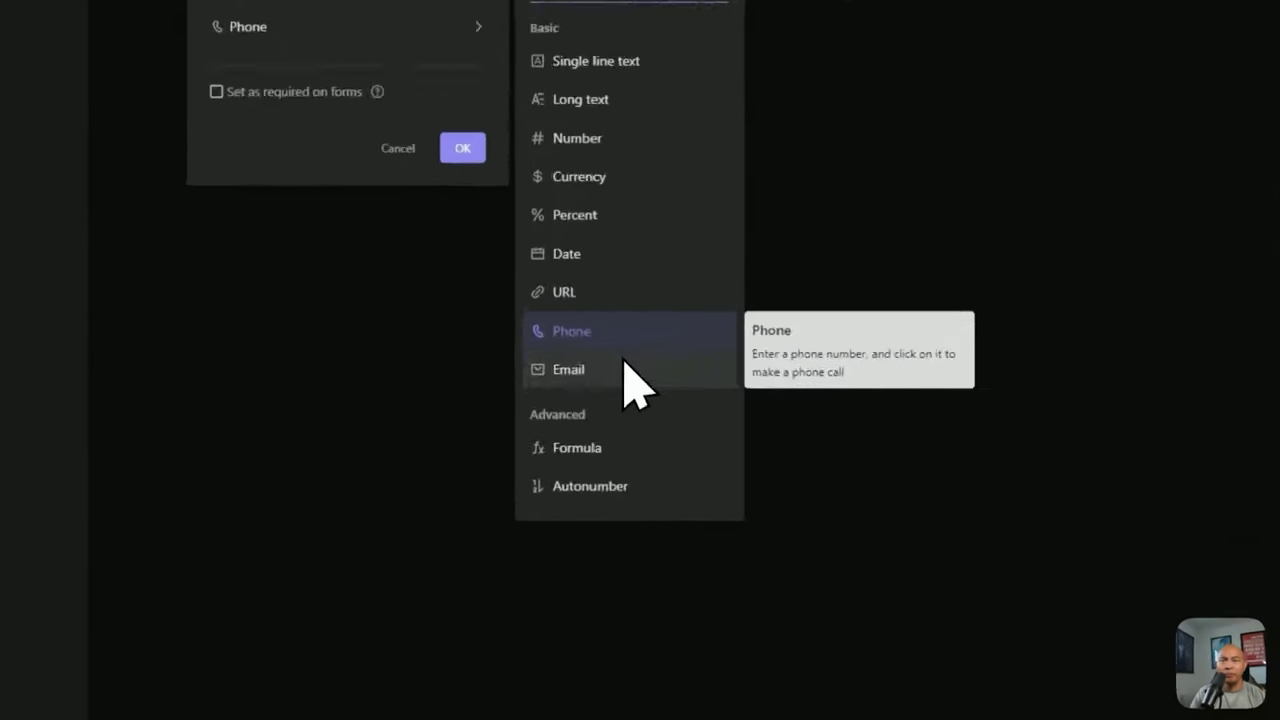
{"action": "left_click", "coordinate": [542, 360]}
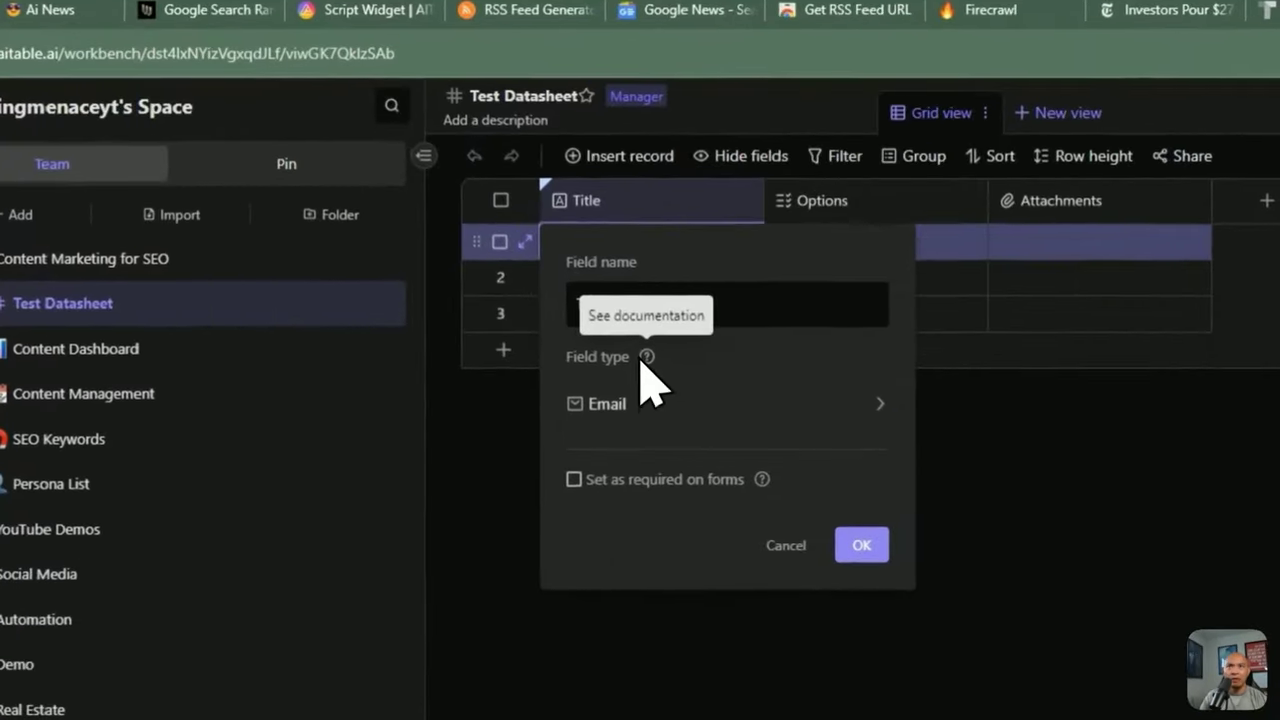
{"action": "left_click", "coordinate": [430, 199]}
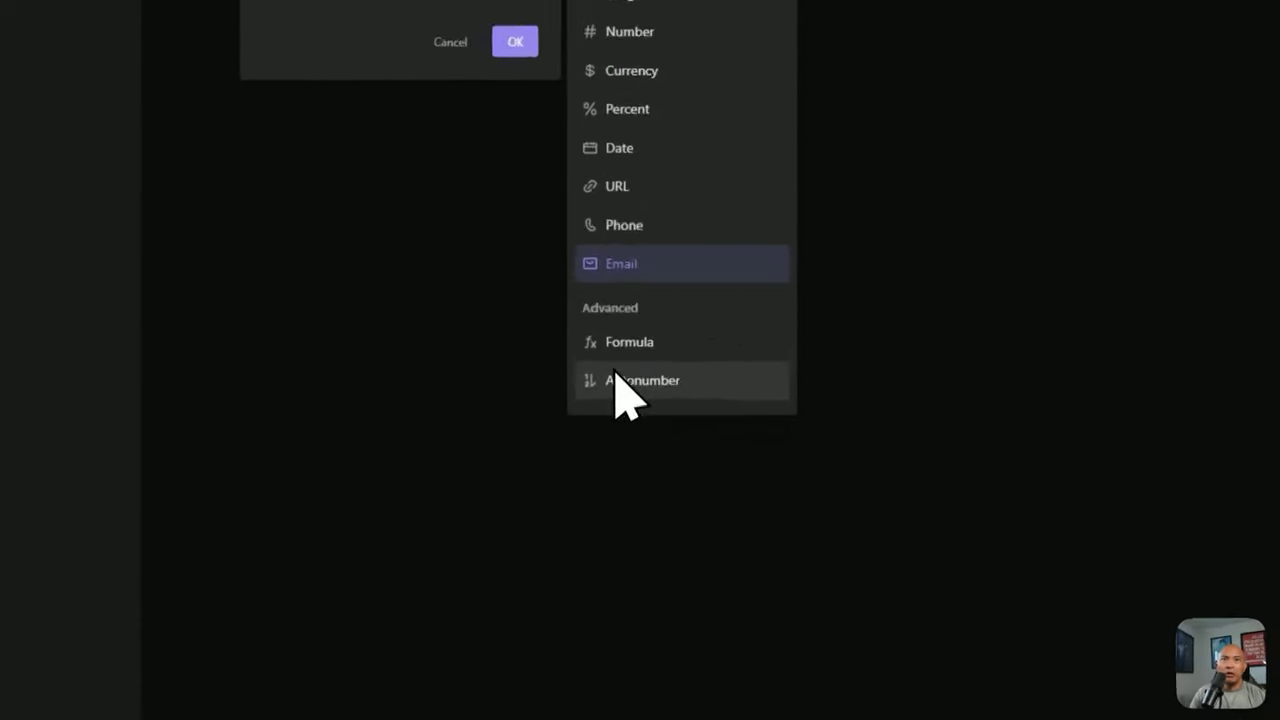
{"action": "left_click", "coordinate": [552, 415]}
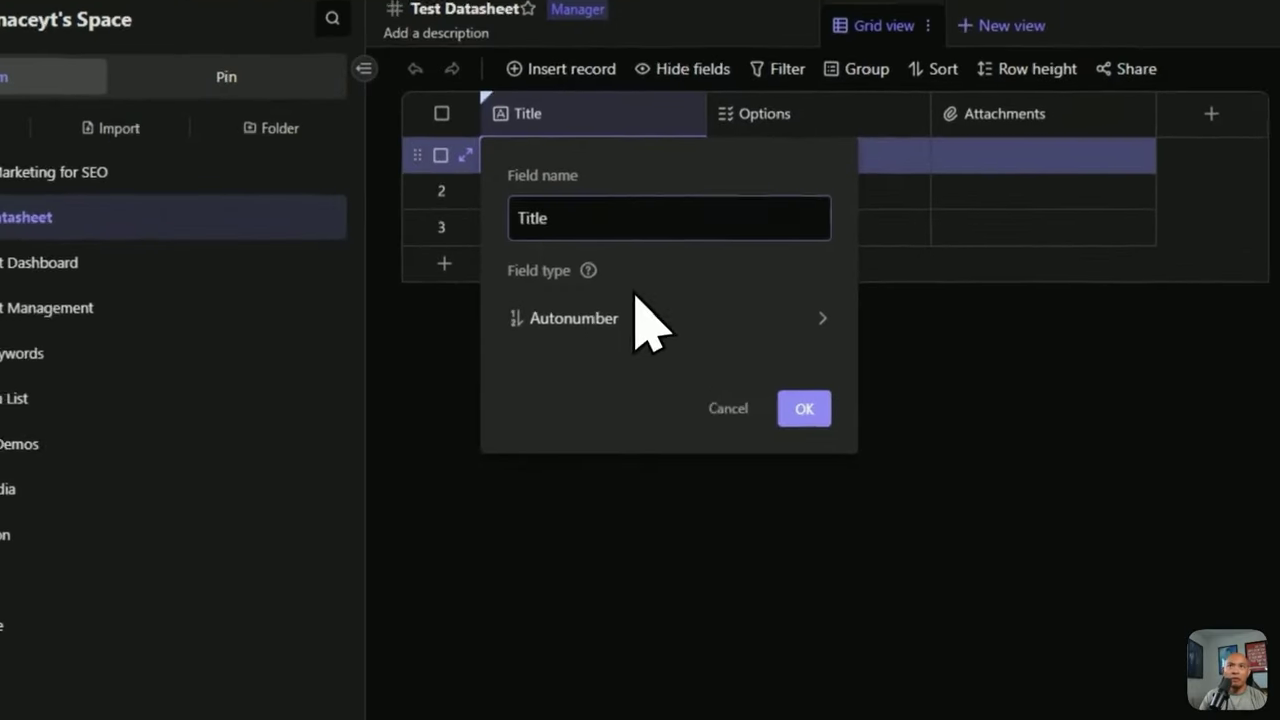
Rename the Autonumber primary field to 'Id' and confirm.
{"action": "double_click", "coordinate": [545, 218]}
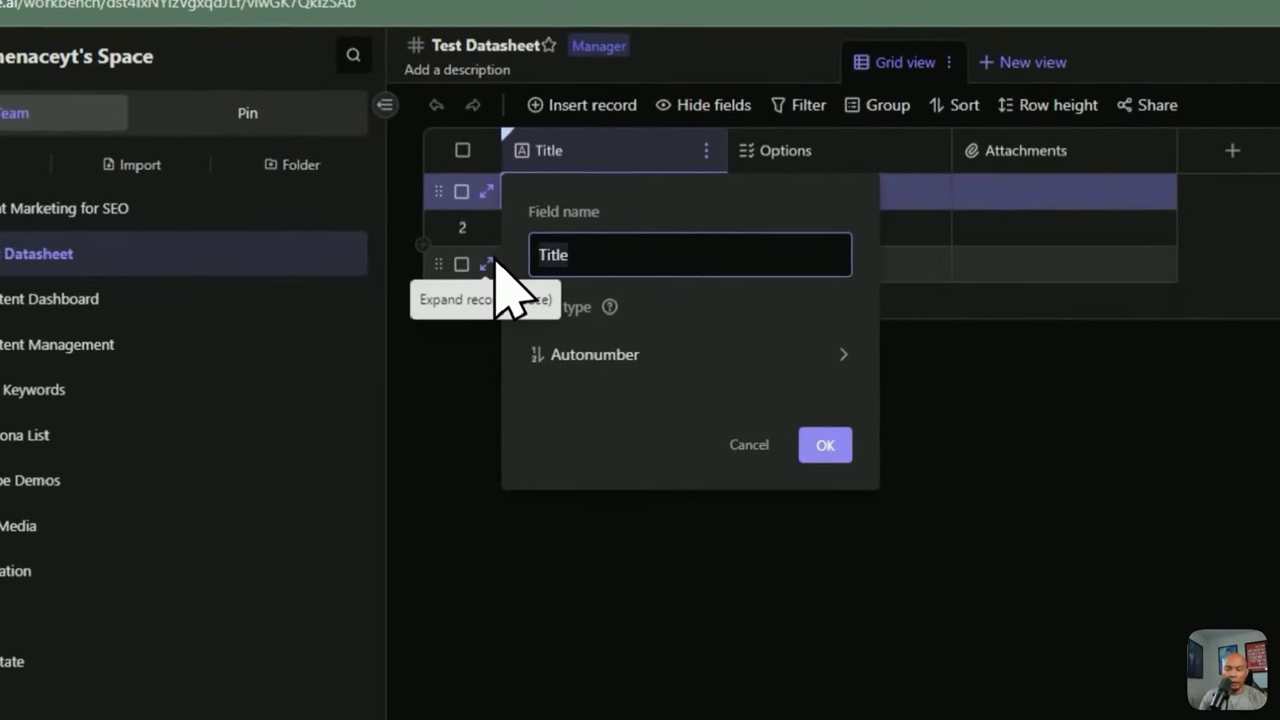
{"action": "type", "text": "Id"}
{"action": "left_click", "coordinate": [830, 446]}
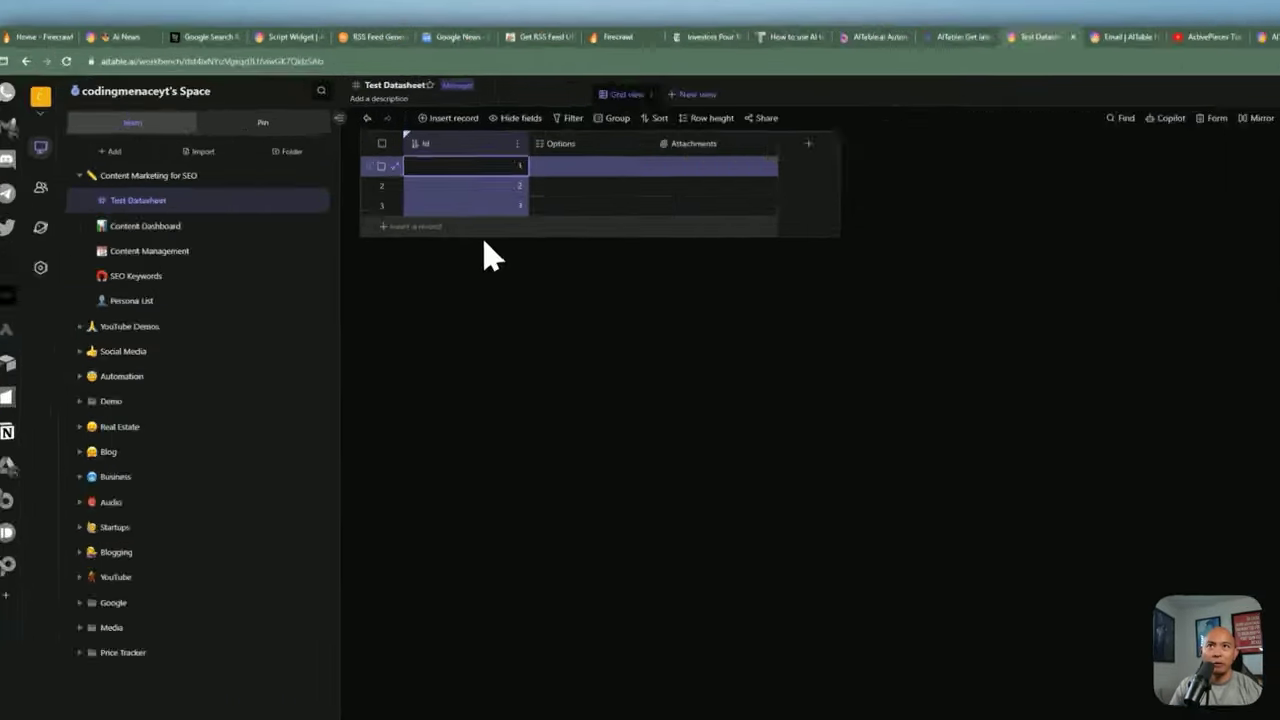
Add a fourth record, then reopen the Id field's settings and type list.
{"action": "left_click", "coordinate": [440, 220]}
{"action": "left_click", "coordinate": [606, 362]}
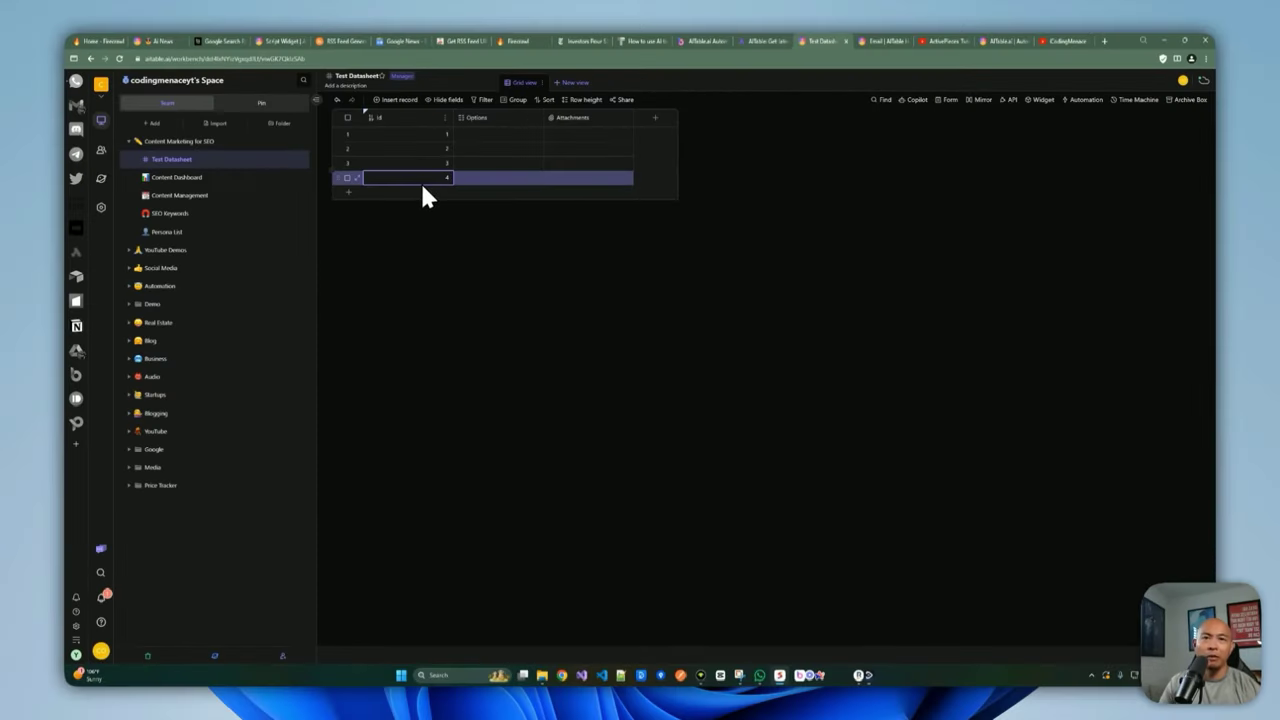
{"action": "left_click", "coordinate": [381, 118]}
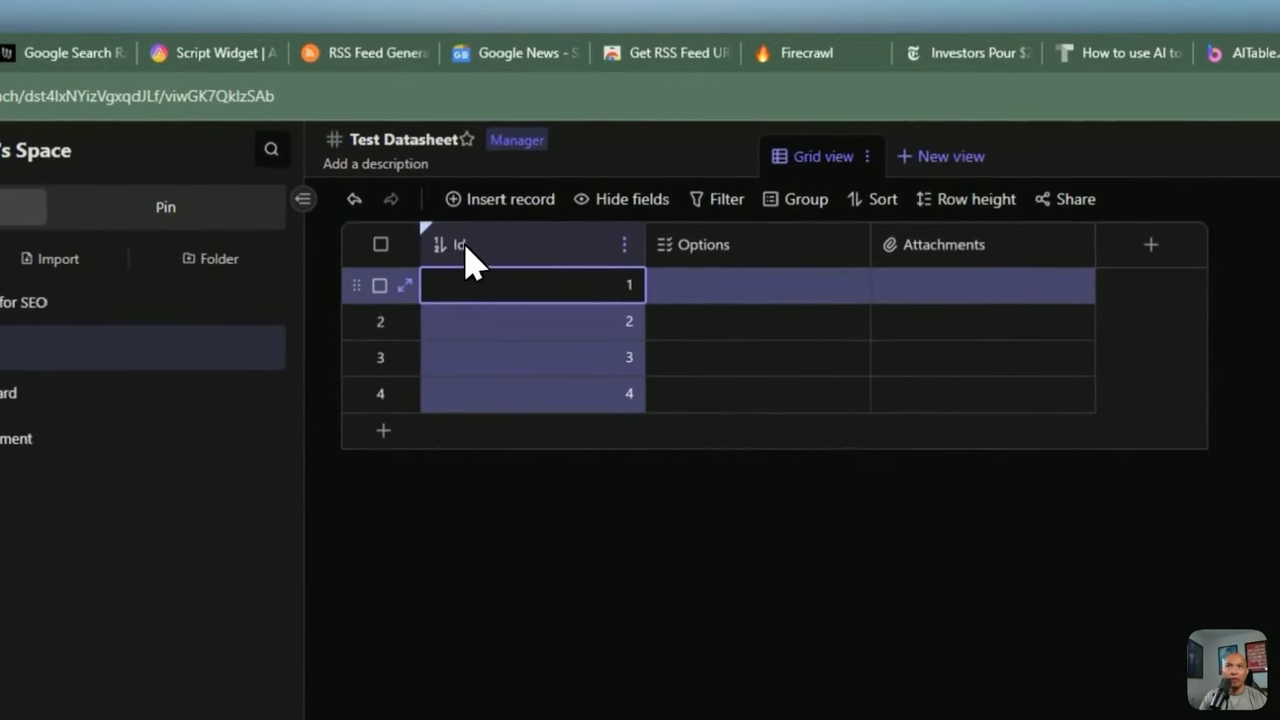
{"action": "double_click", "coordinate": [465, 250]}
{"action": "left_click", "coordinate": [614, 471]}
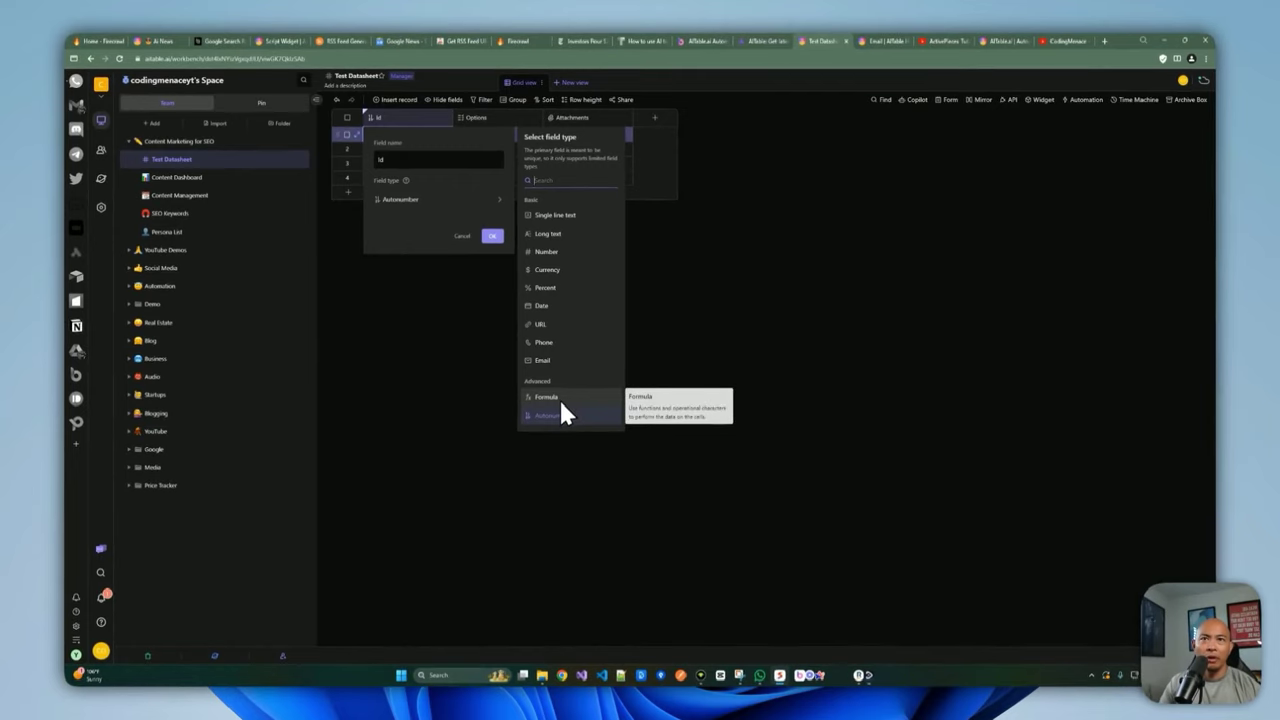
Set the Id field type to Formula and scroll through the formula editor's functions.
{"action": "left_click", "coordinate": [575, 449]}
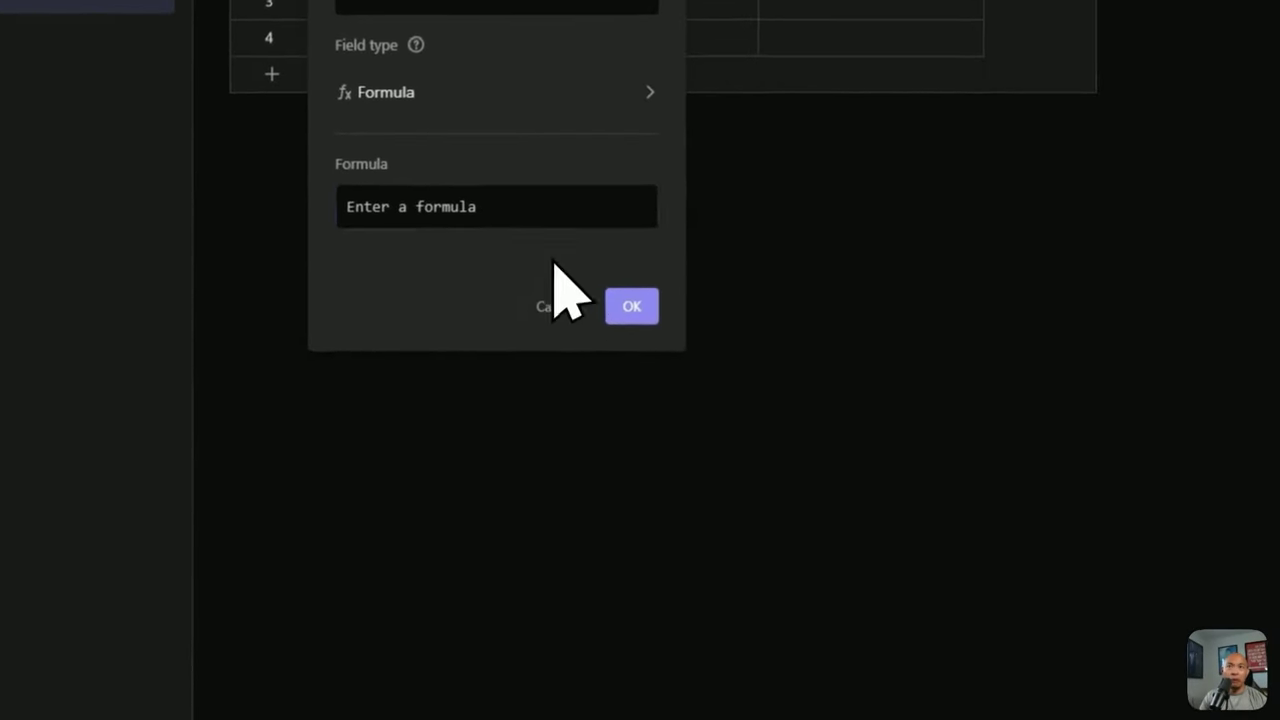
{"action": "left_click", "coordinate": [508, 210]}
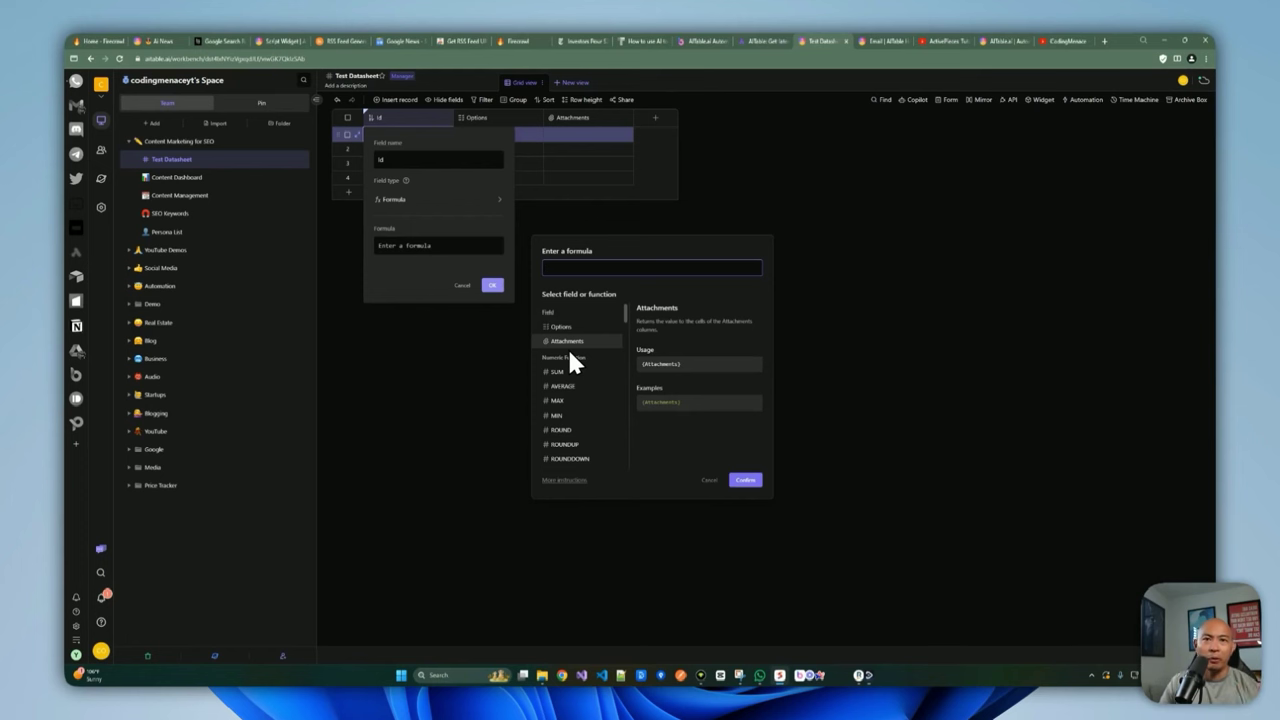
{"action": "scroll", "coordinate": [567, 358], "scroll_direction": "down", "scroll_amount": 2}
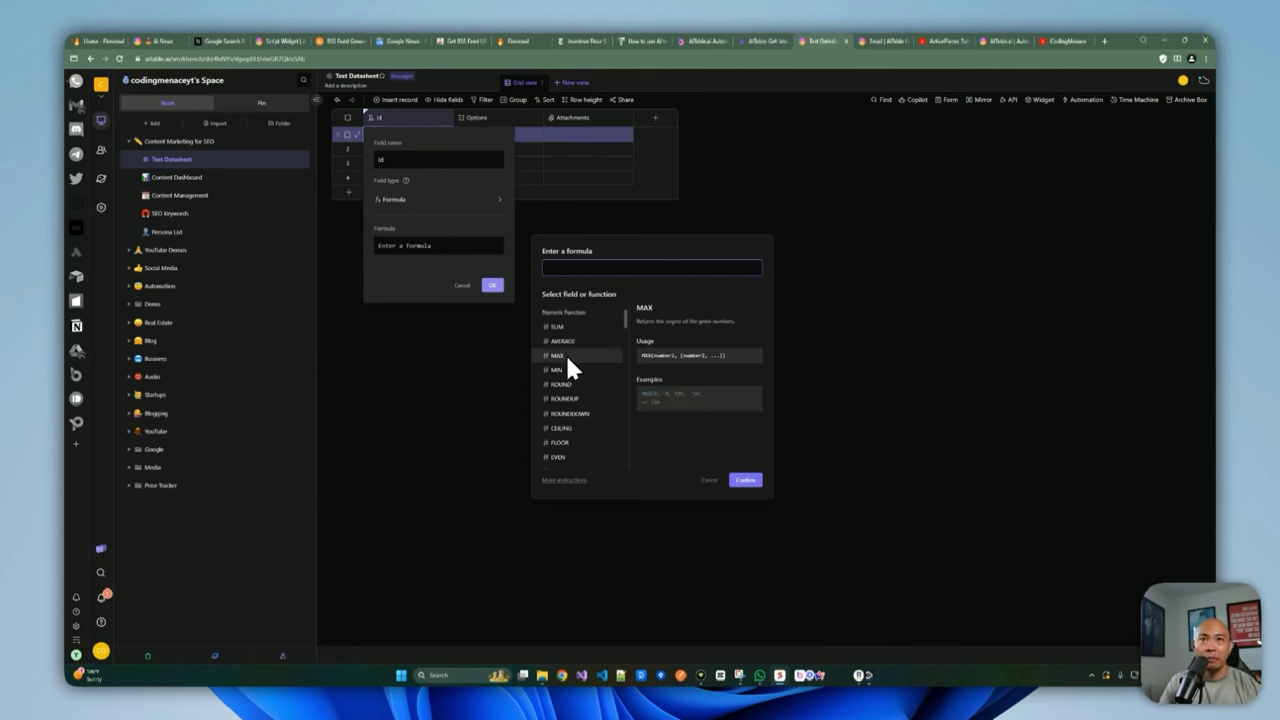
{"action": "scroll", "coordinate": [570, 390], "scroll_direction": "down", "scroll_amount": 1}
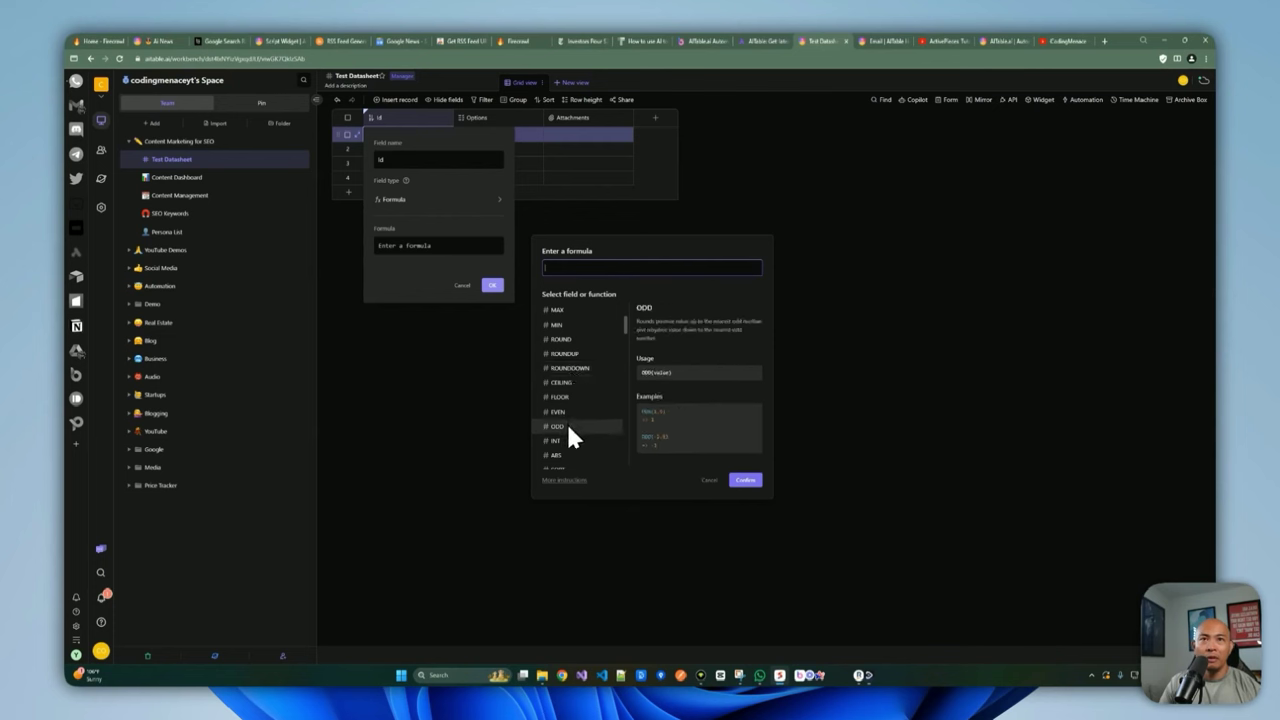
{"action": "scroll", "coordinate": [567, 419], "scroll_direction": "down", "scroll_amount": 1}
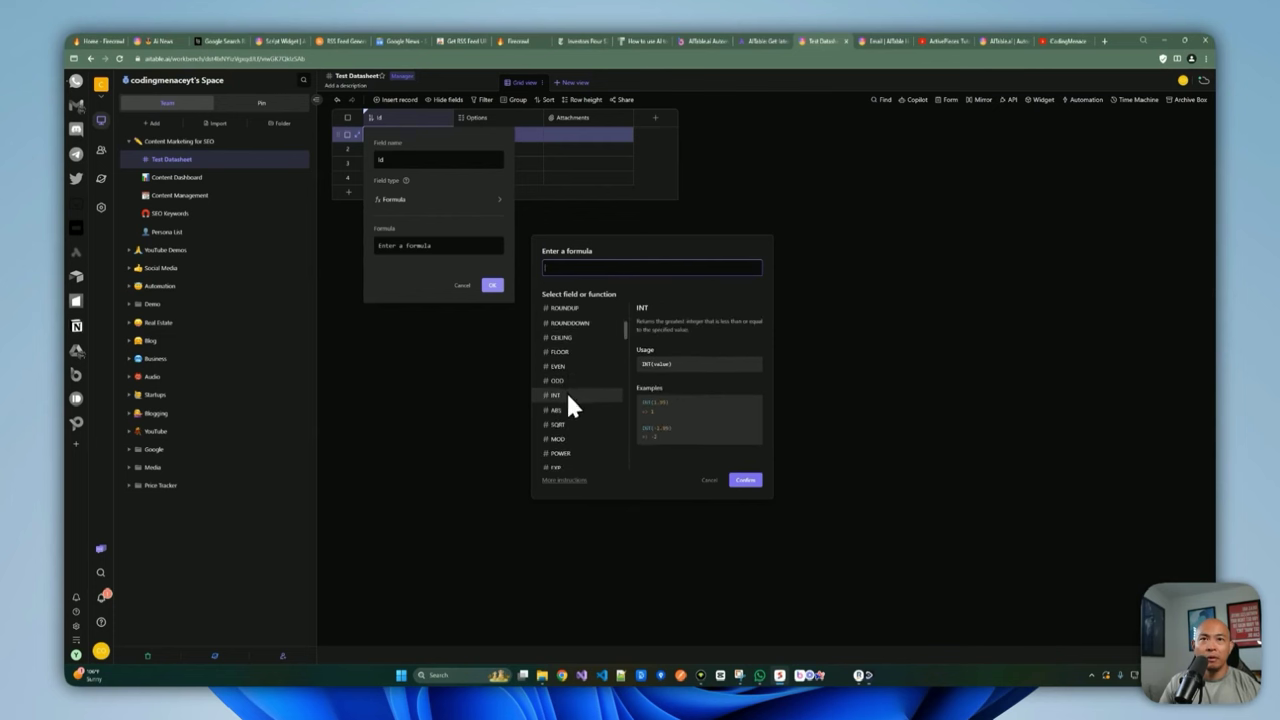
{"action": "scroll", "coordinate": [568, 397], "scroll_direction": "down", "scroll_amount": 1}
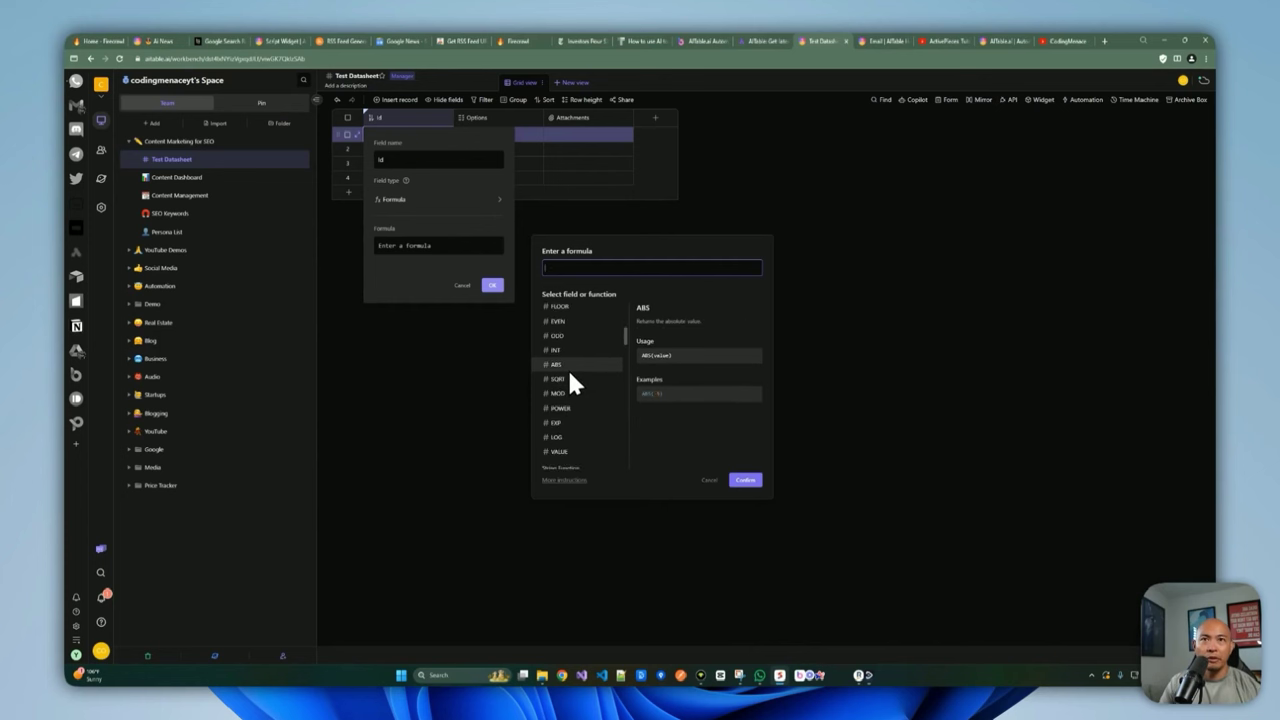
{"action": "scroll", "coordinate": [570, 380], "scroll_direction": "down", "scroll_amount": 1}
{"action": "scroll", "coordinate": [568, 375], "scroll_direction": "down", "scroll_amount": 1}
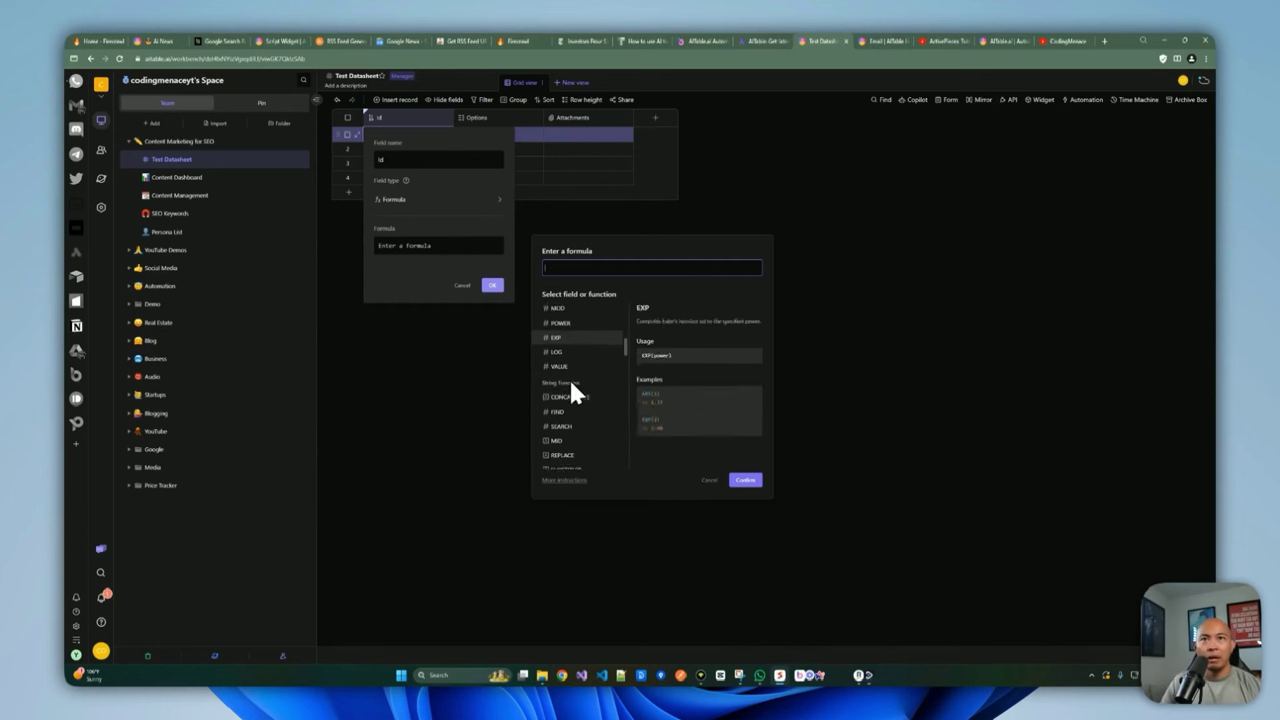
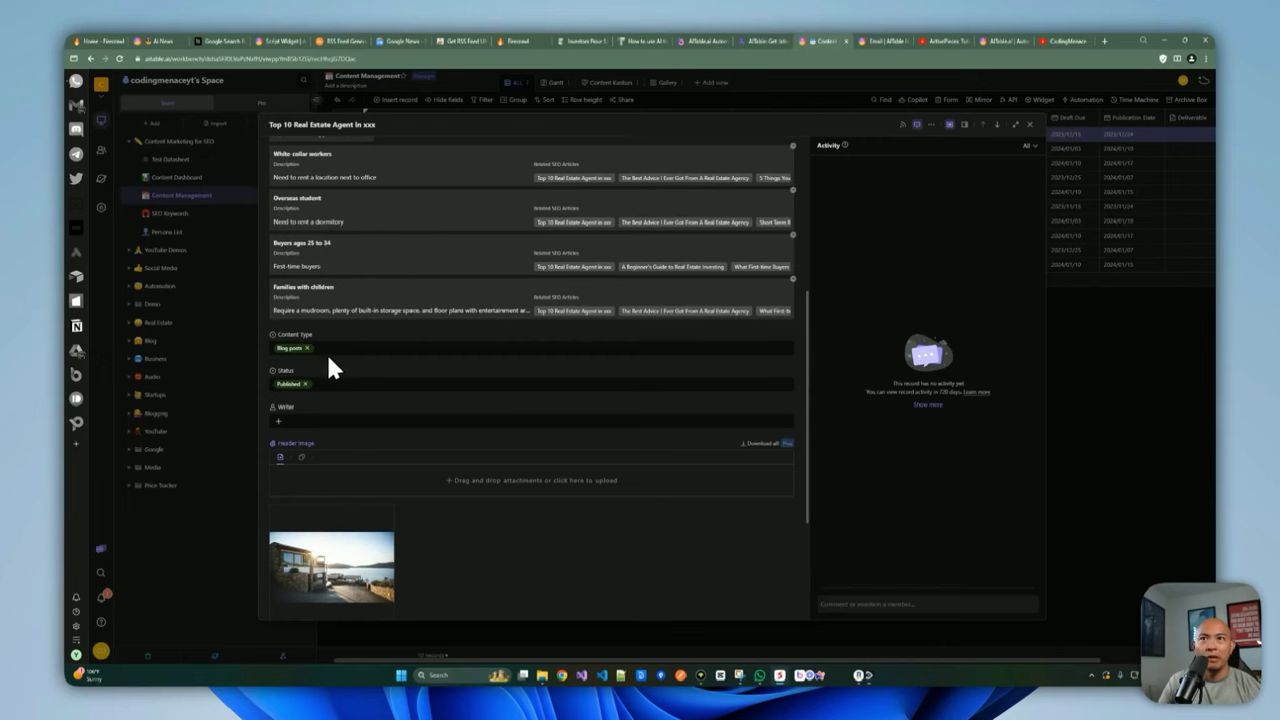
Scroll down to the Writer field and assign the workspace member as Writer.
{"action": "scroll", "coordinate": [333, 368], "scroll_direction": "down", "scroll_amount": 1}
{"action": "scroll", "coordinate": [295, 340], "scroll_direction": "down", "scroll_amount": 2}
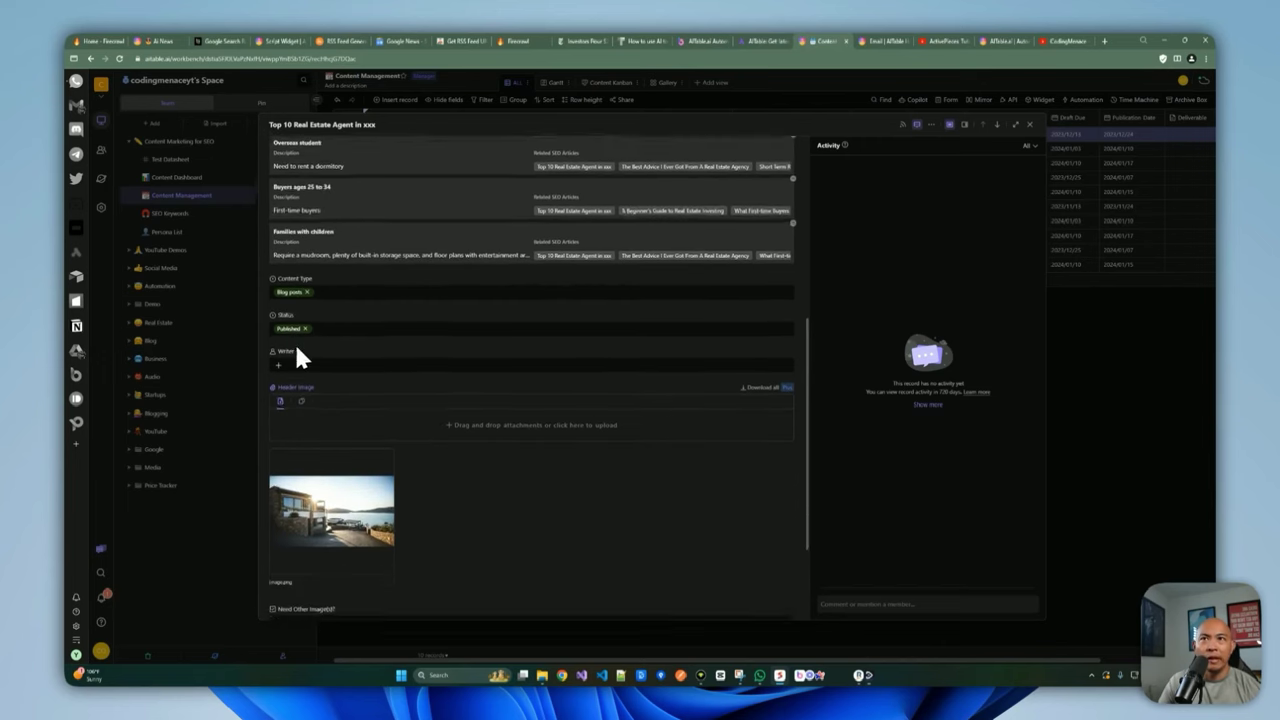
{"action": "left_click", "coordinate": [310, 285]}
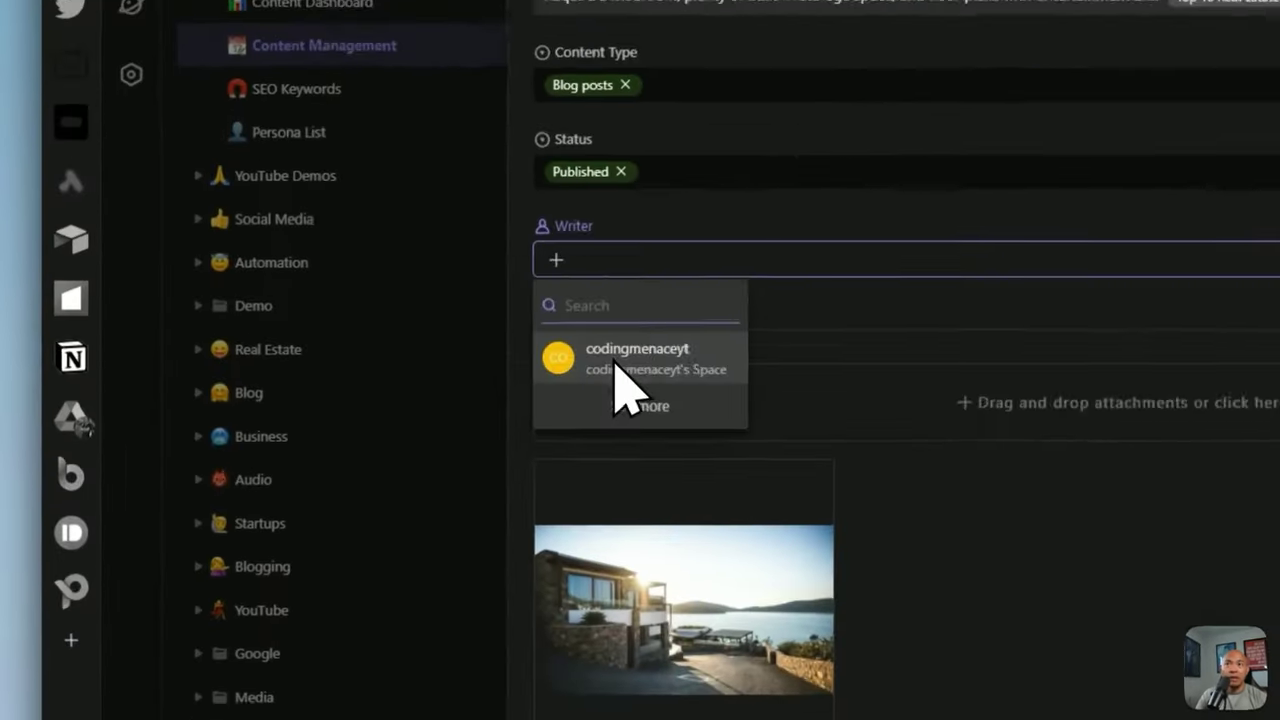
{"action": "left_click", "coordinate": [316, 326]}
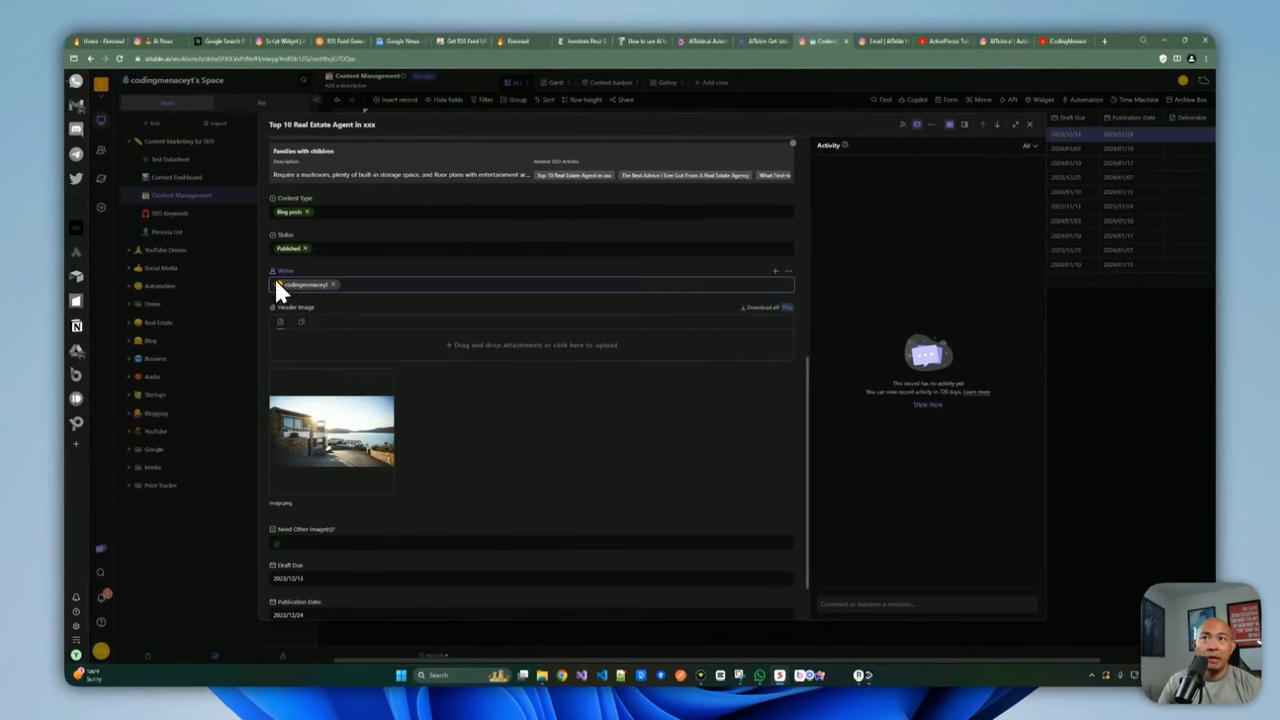
{"action": "scroll", "coordinate": [315, 337], "scroll_direction": "down", "scroll_amount": 1}
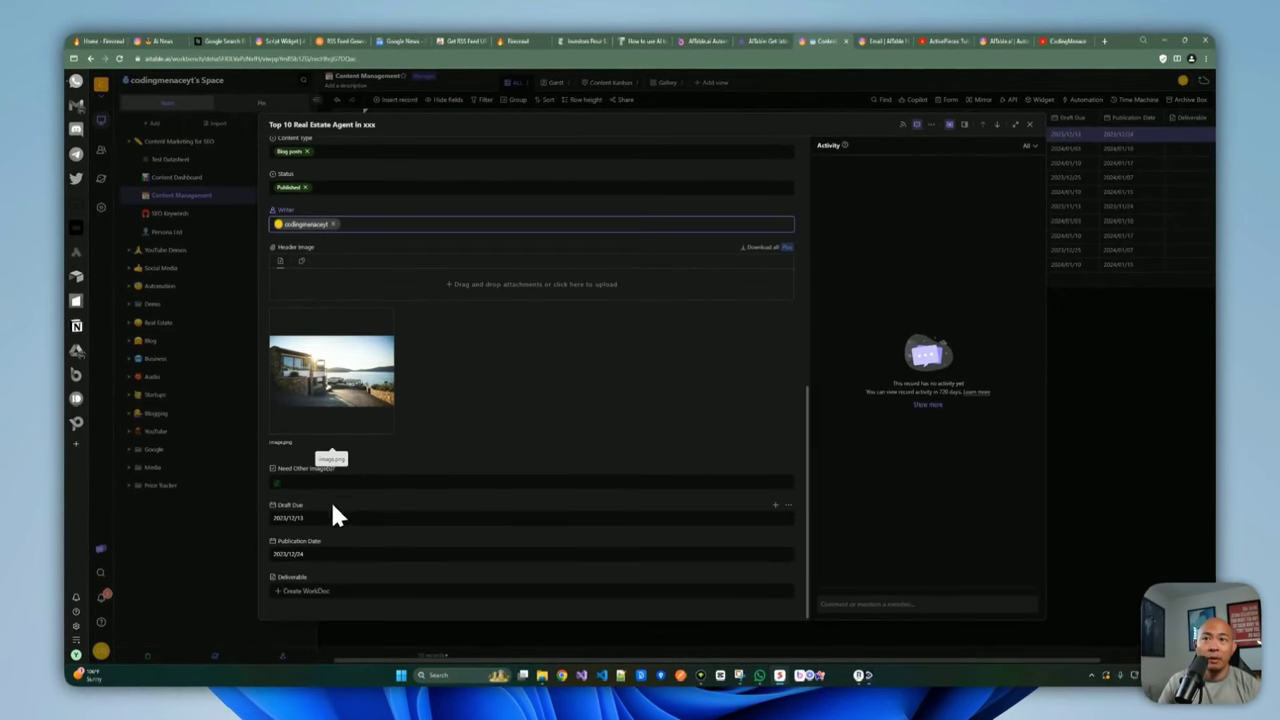
Create a Deliverable WorkDoc titled 'Test' with Heading 1 'Teading 1' and text lines 'fdsd' and 'fsadf'.
{"action": "left_click", "coordinate": [287, 591]}
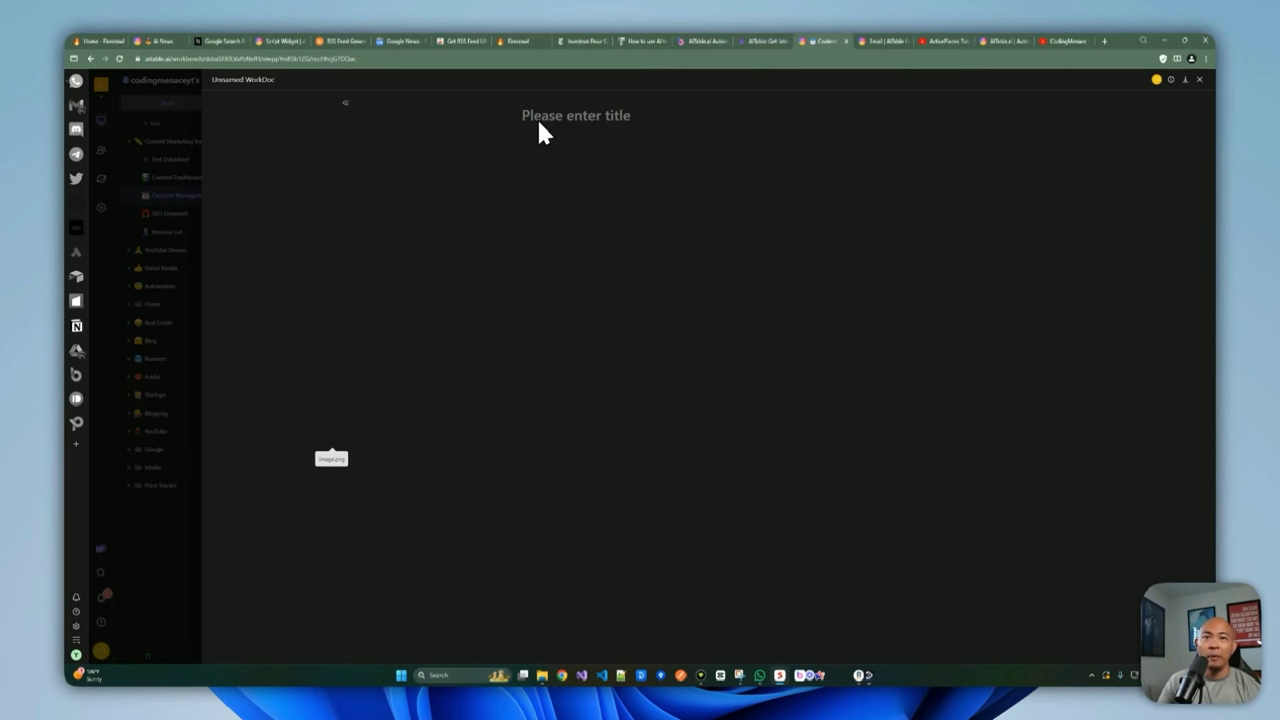
{"action": "type", "text": "Test "}
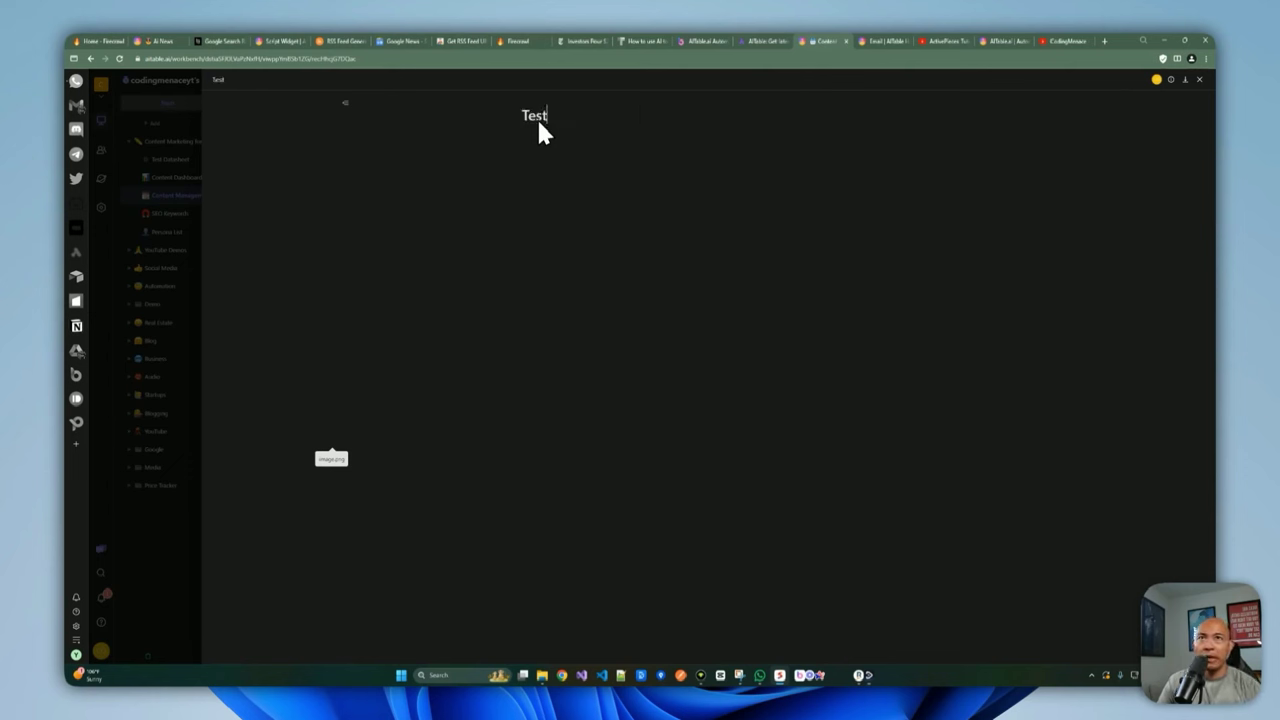
{"action": "type", "text": "/"}
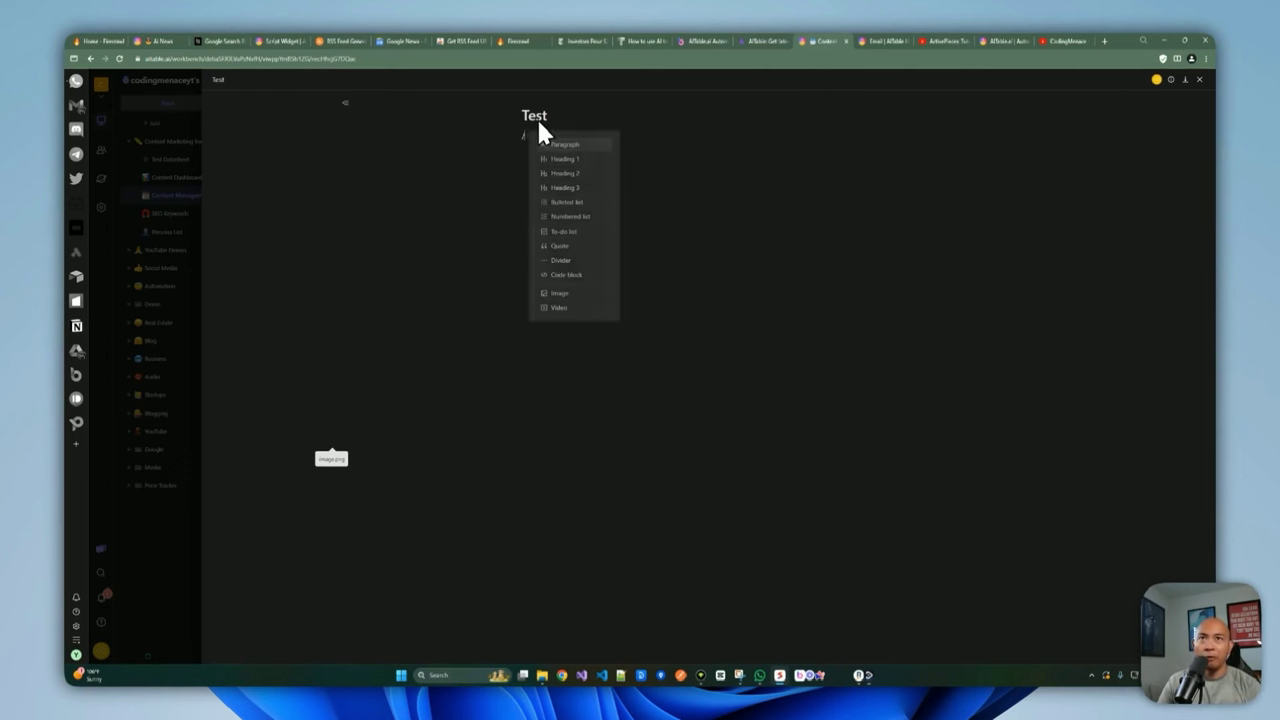
{"action": "left_click", "coordinate": [563, 159]}
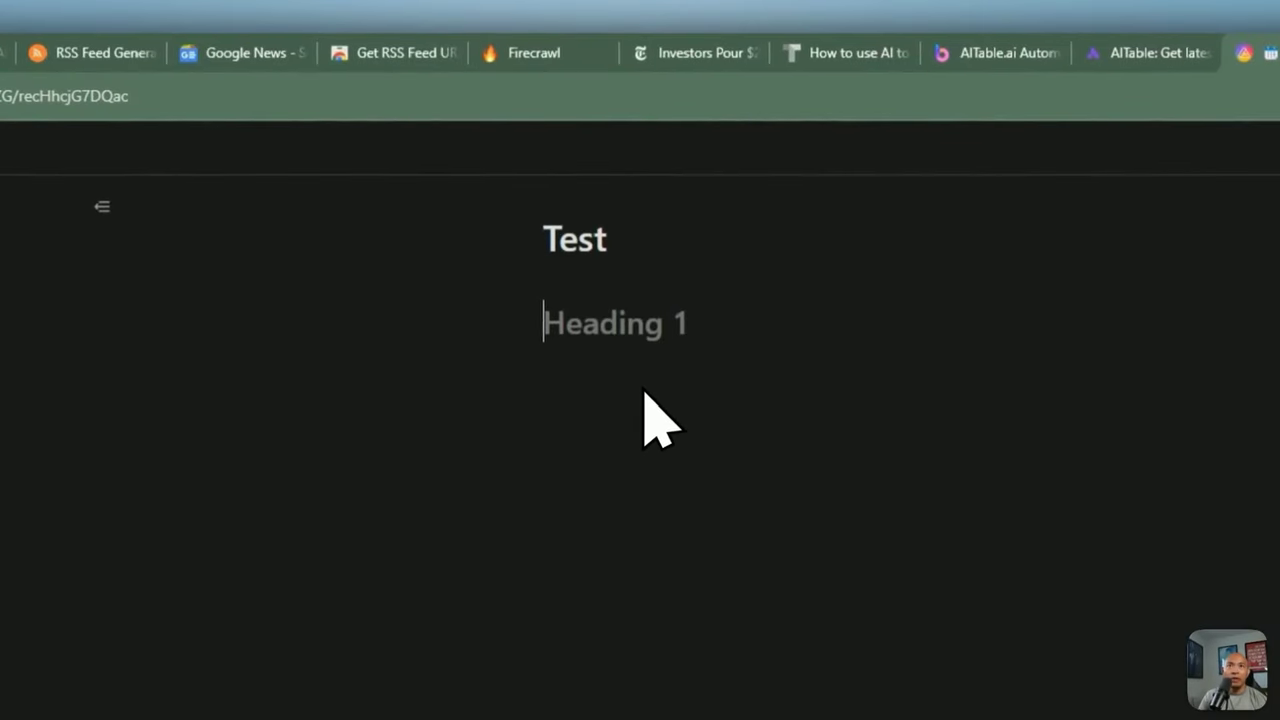
{"action": "type", "text": "Te"}
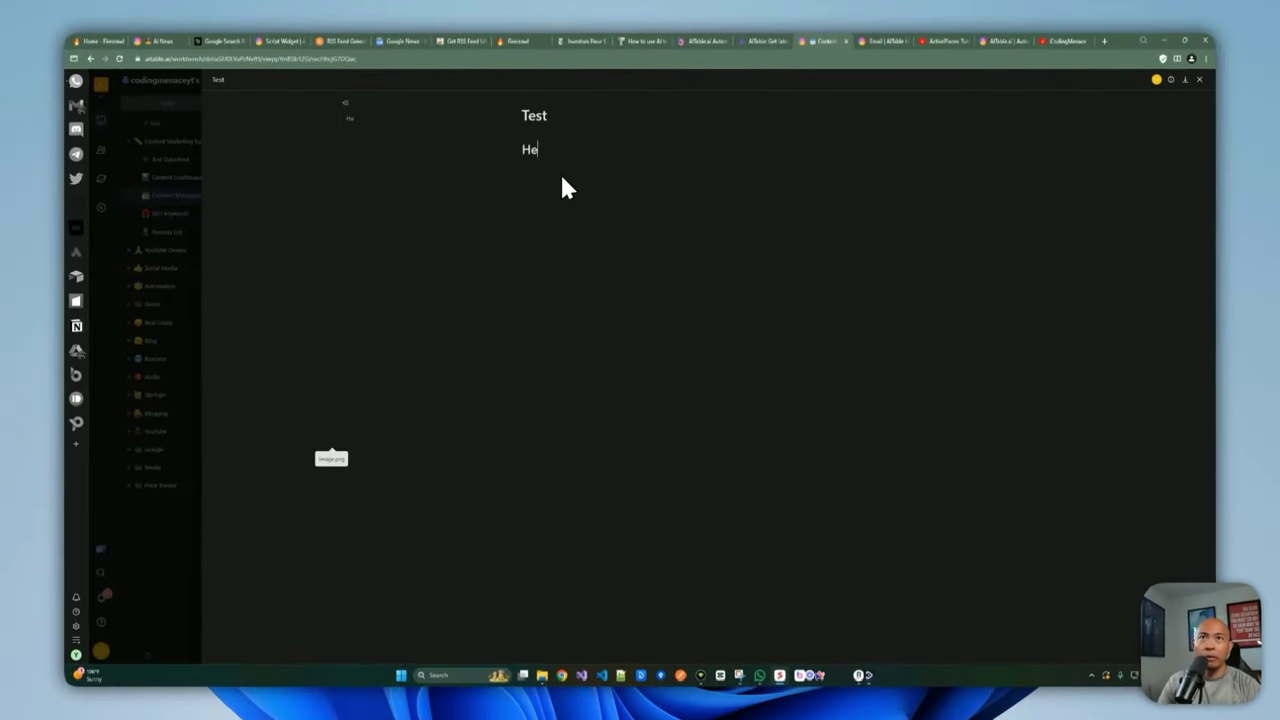
{"action": "type", "text": "ading 1"}
{"action": "key", "text": "Return"}
{"action": "type", "text": "fdsd"}
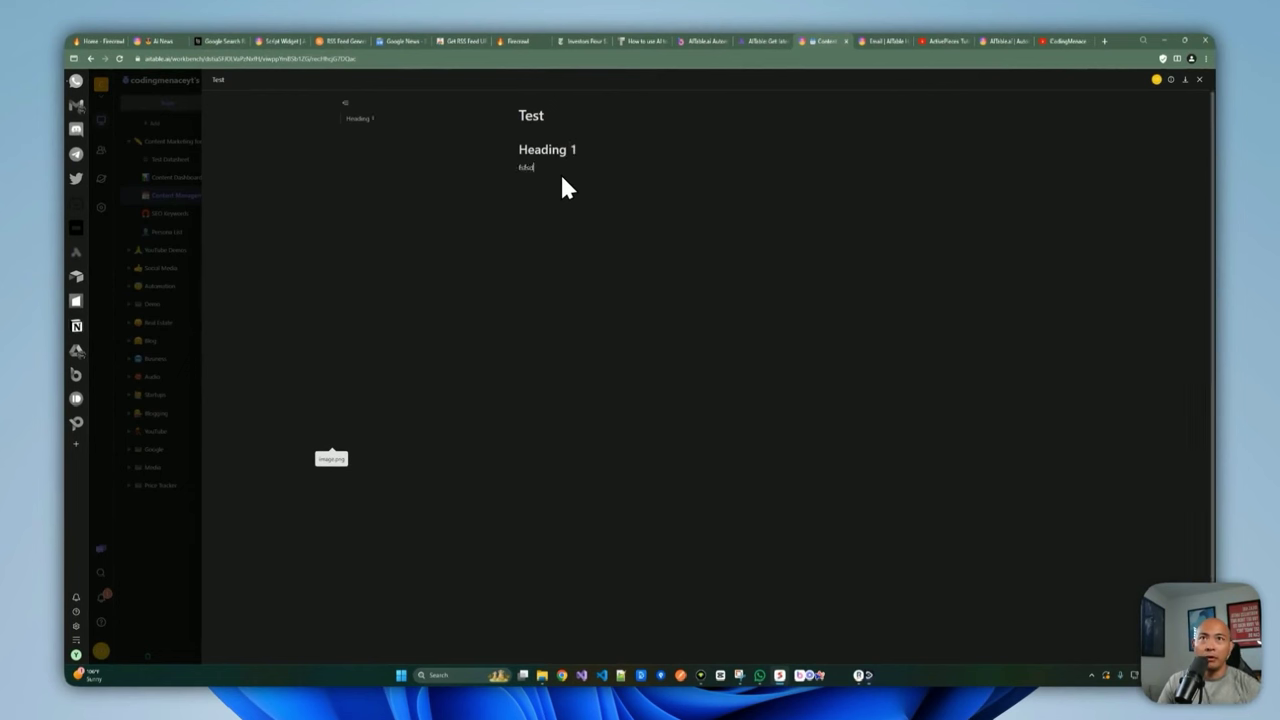
{"action": "key", "text": "Return"}
{"action": "type", "text": "fsadf"}
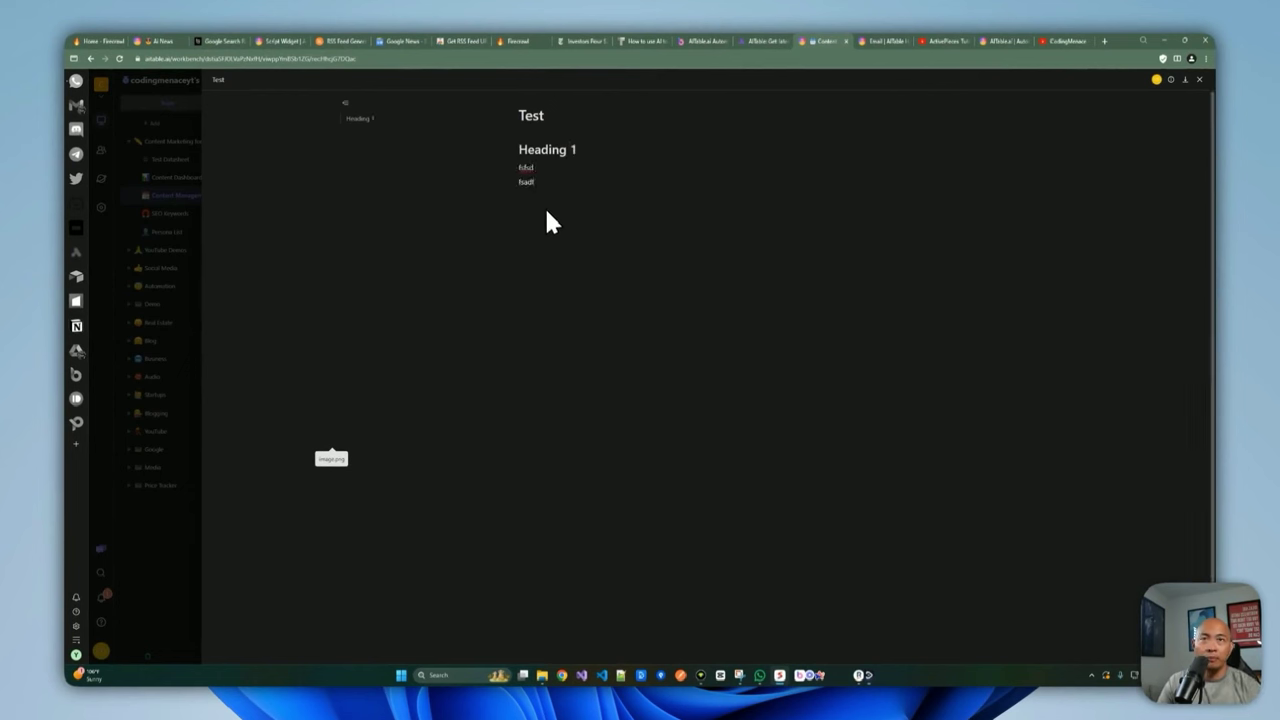
{"action": "key", "text": "Return"}
Add to-do items 'fsdf' and 'fsaf' and tick both as done.
{"action": "type", "text": "/"}
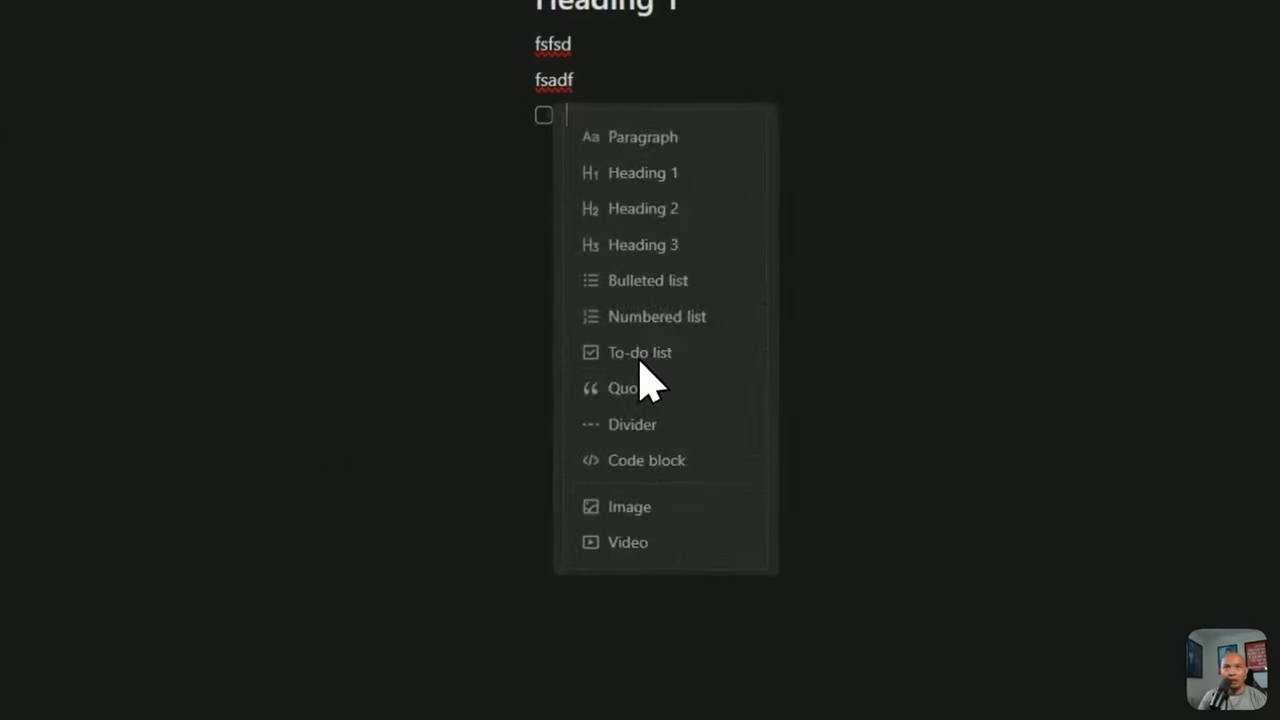
{"action": "left_click", "coordinate": [560, 291]}
{"action": "type", "text": "fsdf"}
{"action": "key", "text": "Return"}
{"action": "type", "text": "fsaf"}
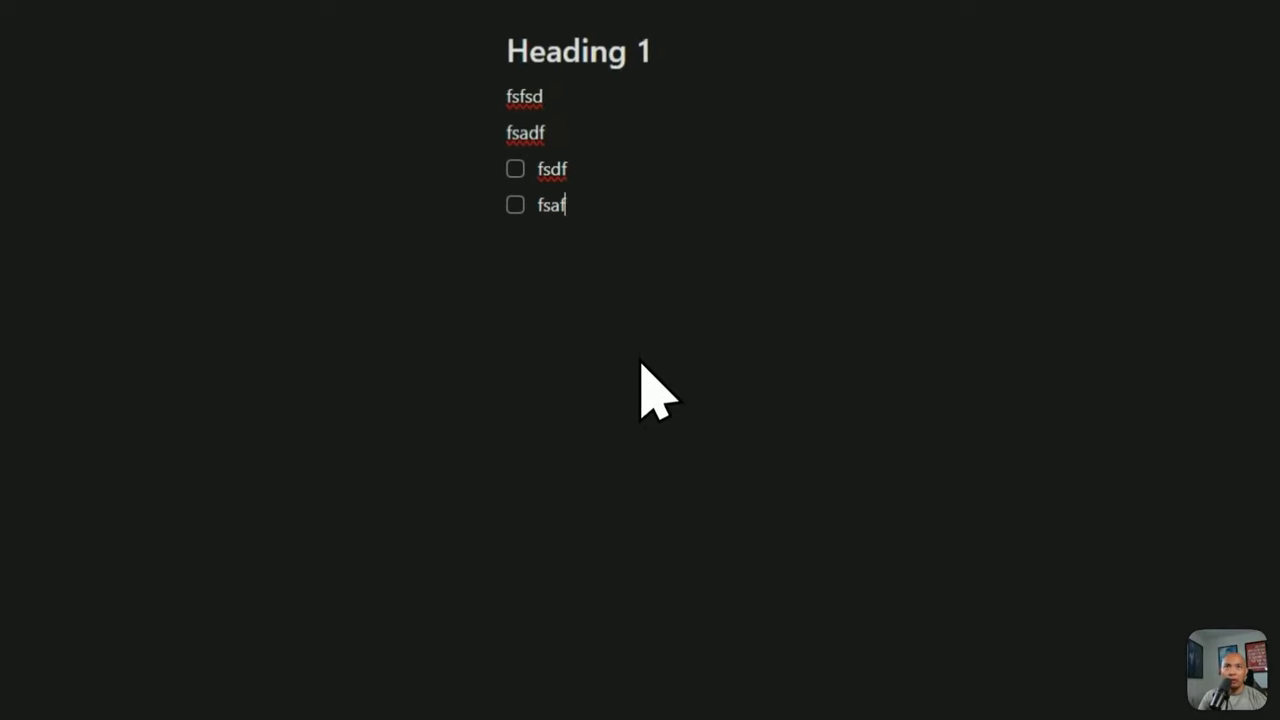
{"action": "left_click", "coordinate": [516, 169]}
{"action": "left_click", "coordinate": [516, 205]}
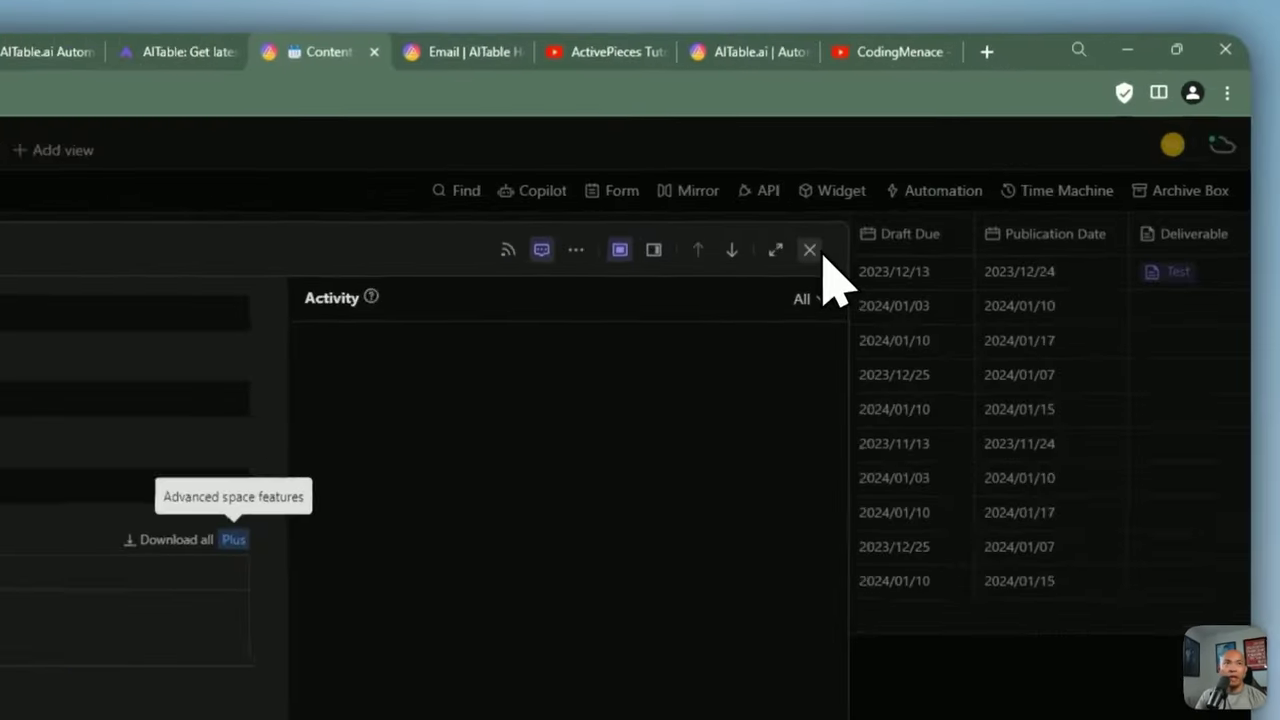
Close the record modal and create a new automation from the datasheet's Automation panel.
{"action": "left_click", "coordinate": [1030, 124]}
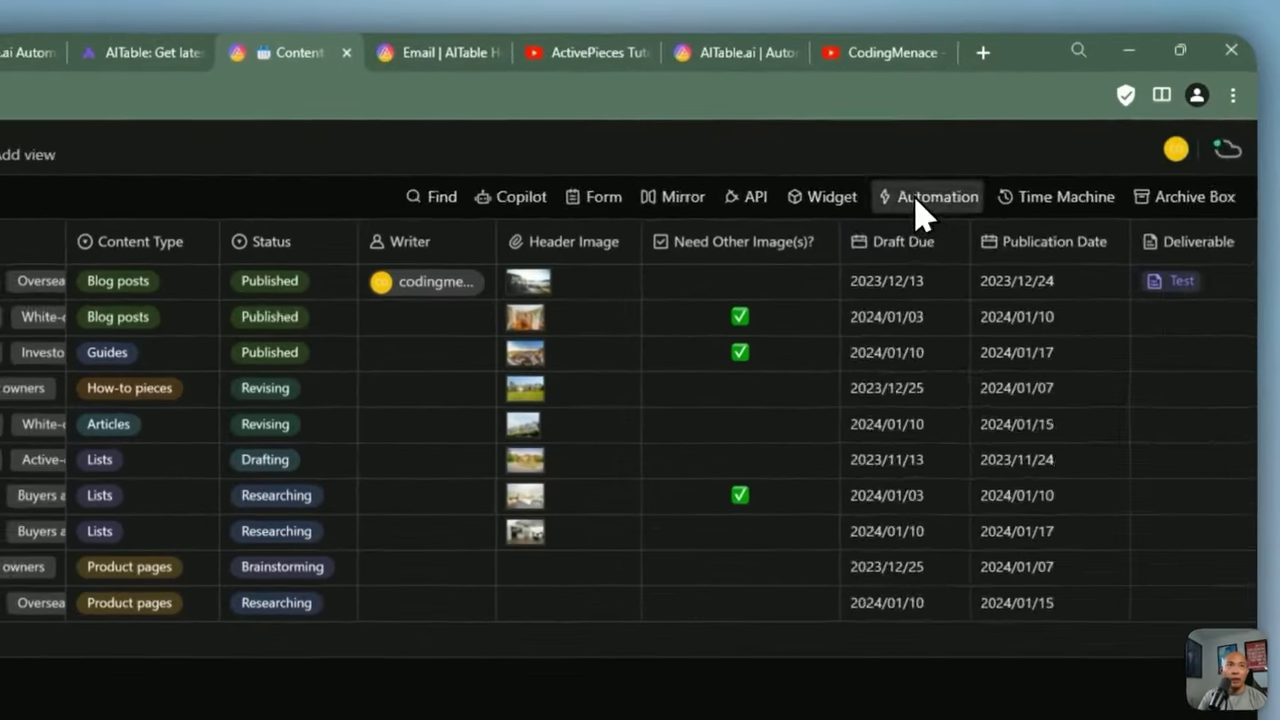
{"action": "left_click", "coordinate": [1080, 98]}
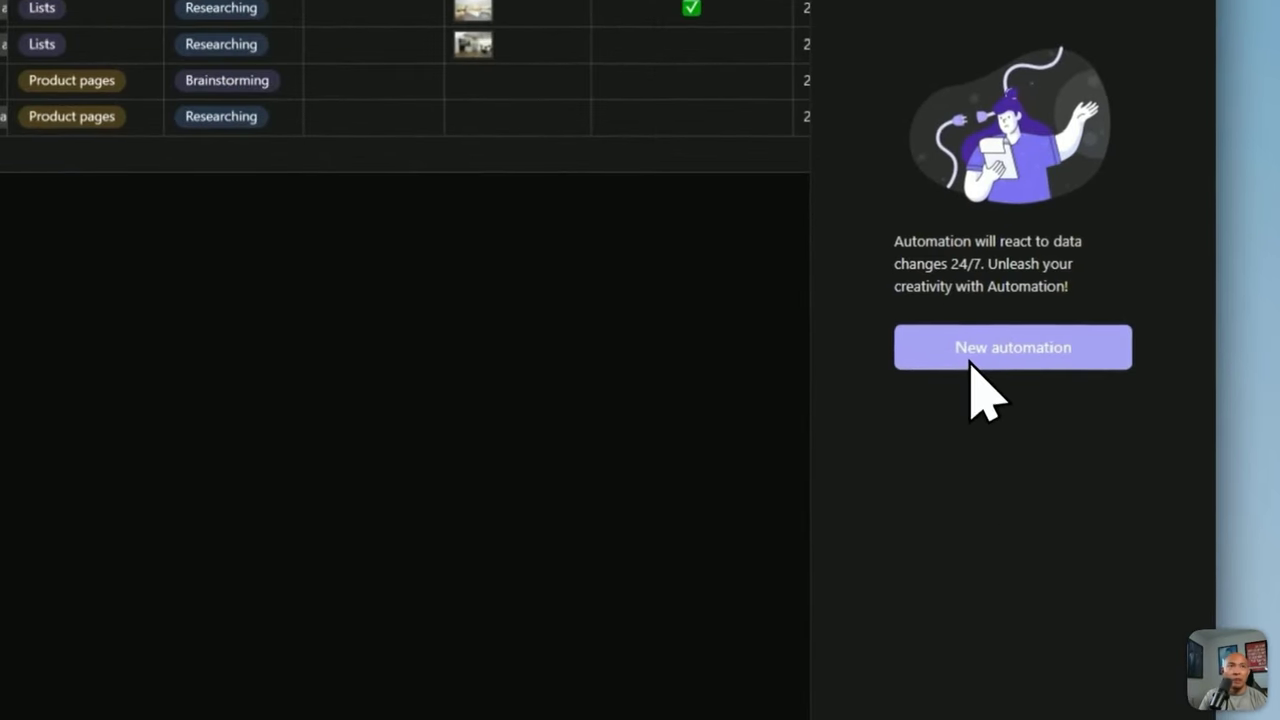
{"action": "left_click", "coordinate": [1122, 362]}
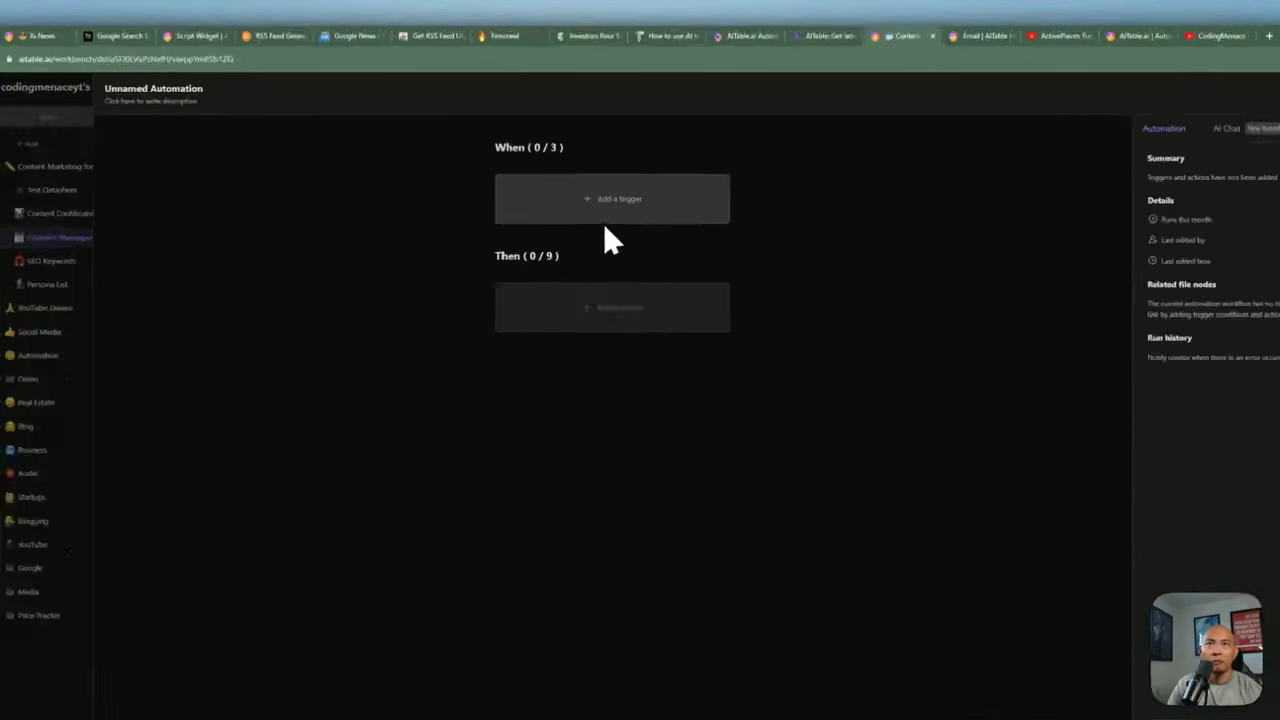
Set a Record matches conditions trigger on the Content Management datasheet and add a condition.
{"action": "left_click", "coordinate": [594, 180]}
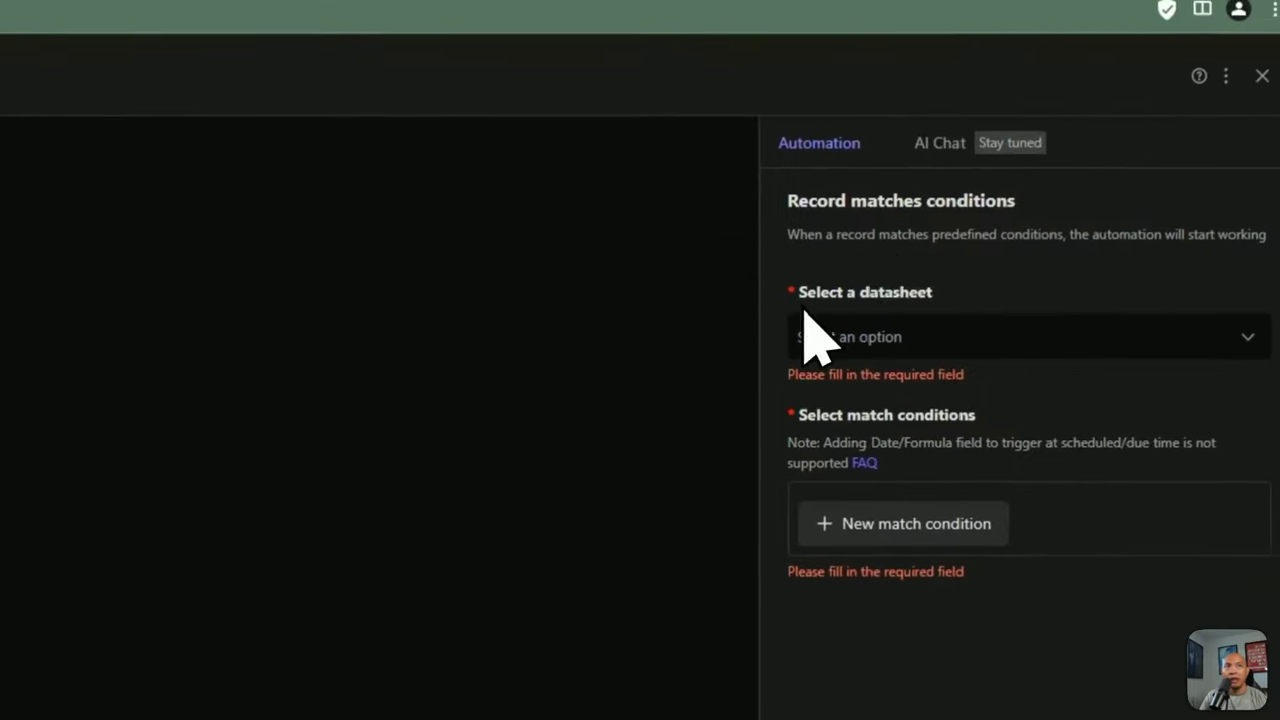
{"action": "left_click", "coordinate": [812, 336]}
{"action": "left_click", "coordinate": [818, 388]}
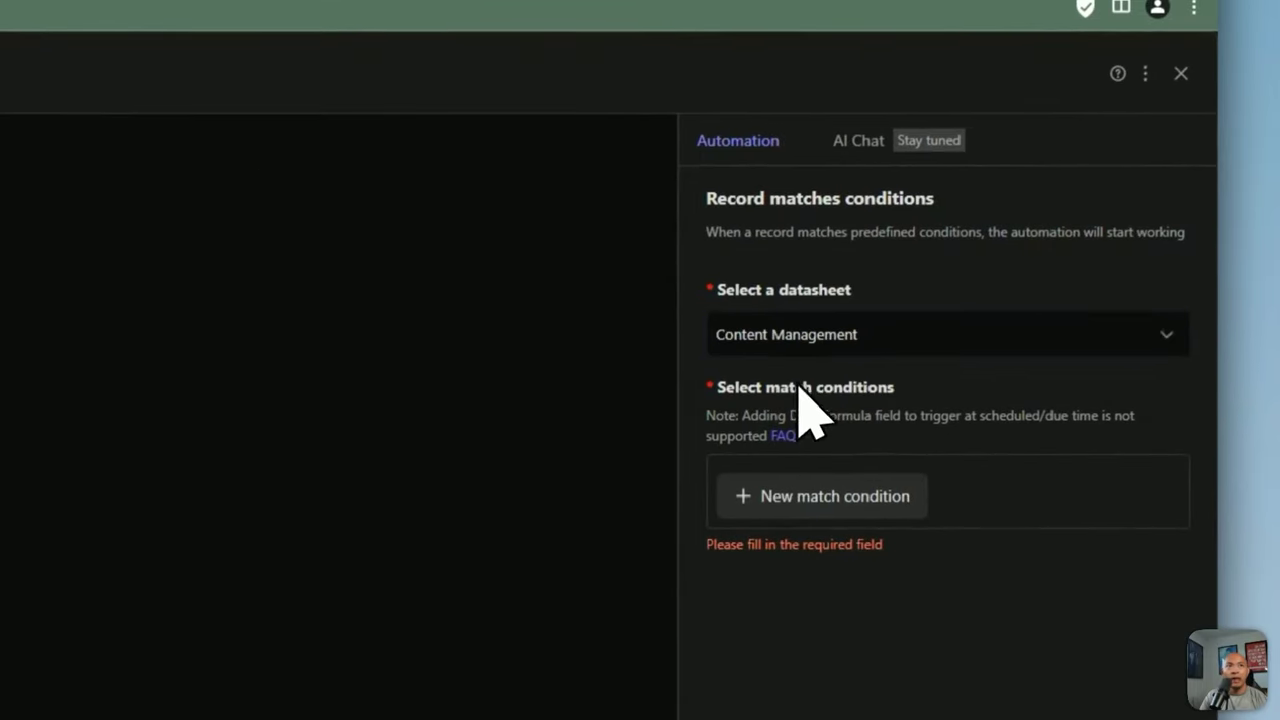
{"action": "left_click", "coordinate": [800, 495]}
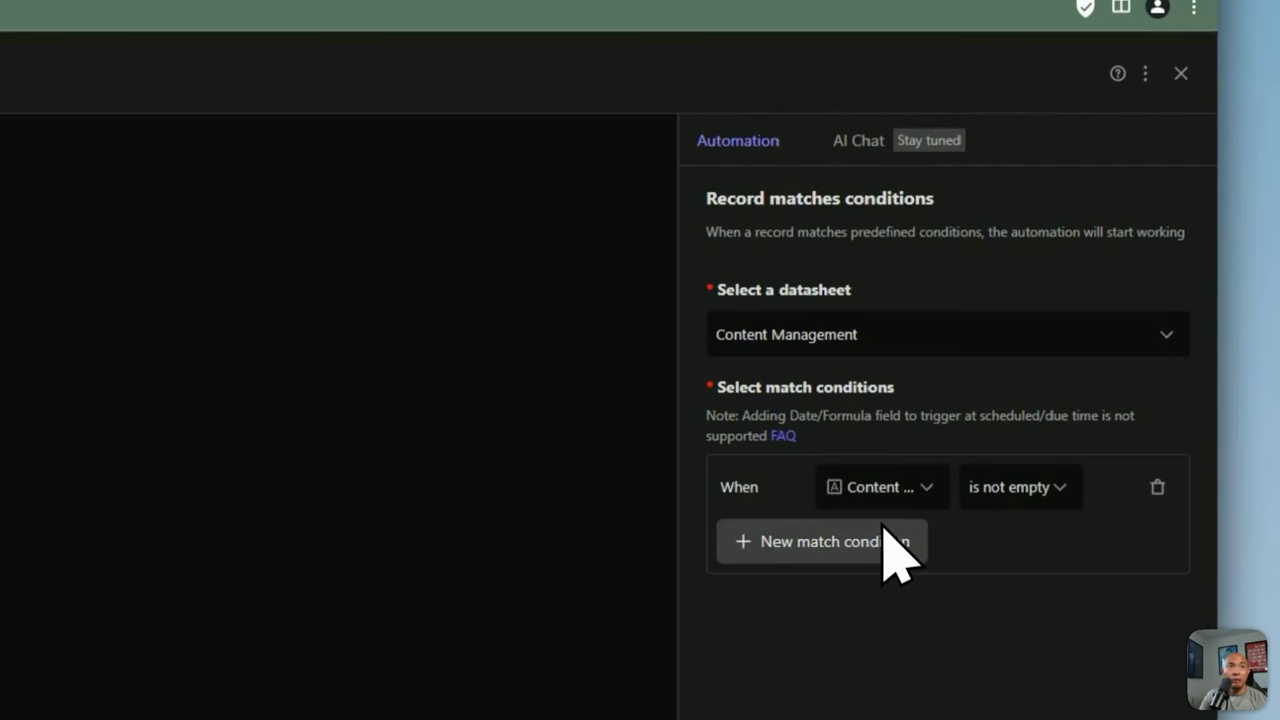
{"action": "left_click", "coordinate": [806, 362]}
{"action": "left_click", "coordinate": [800, 386]}
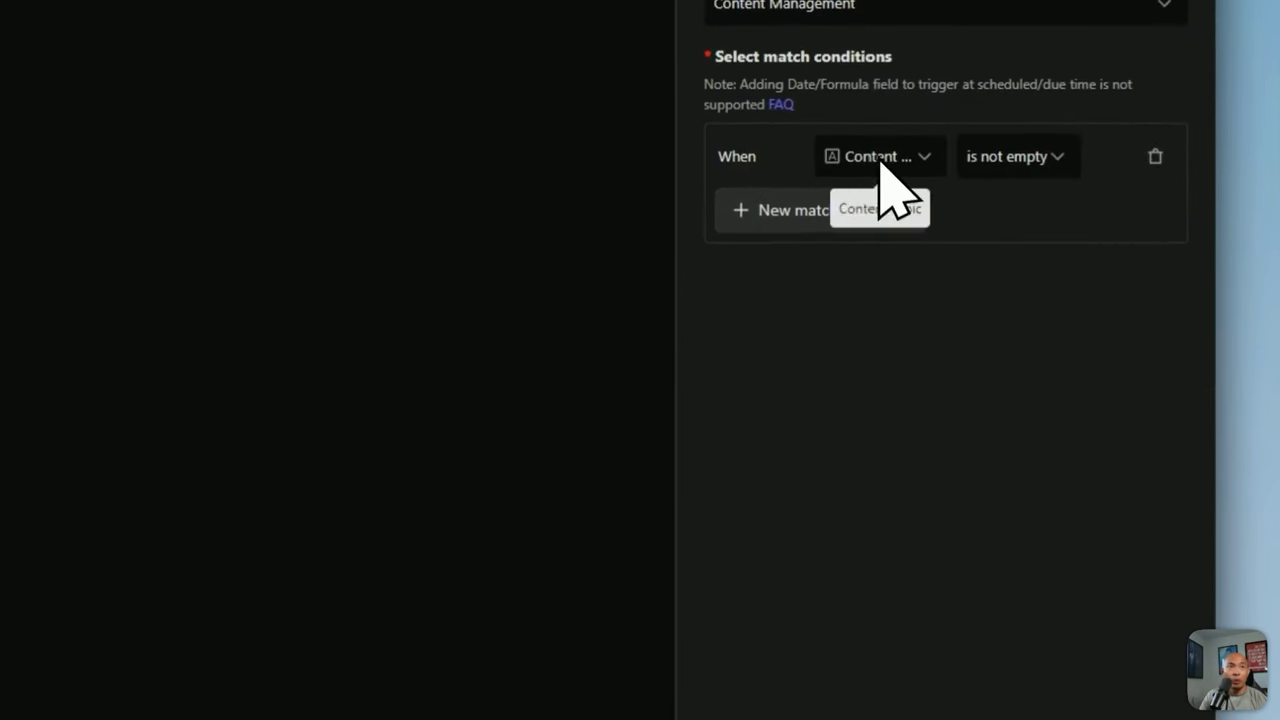
Make the condition a 'contains' match and begin changing the trigger type.
{"action": "left_click", "coordinate": [882, 158]}
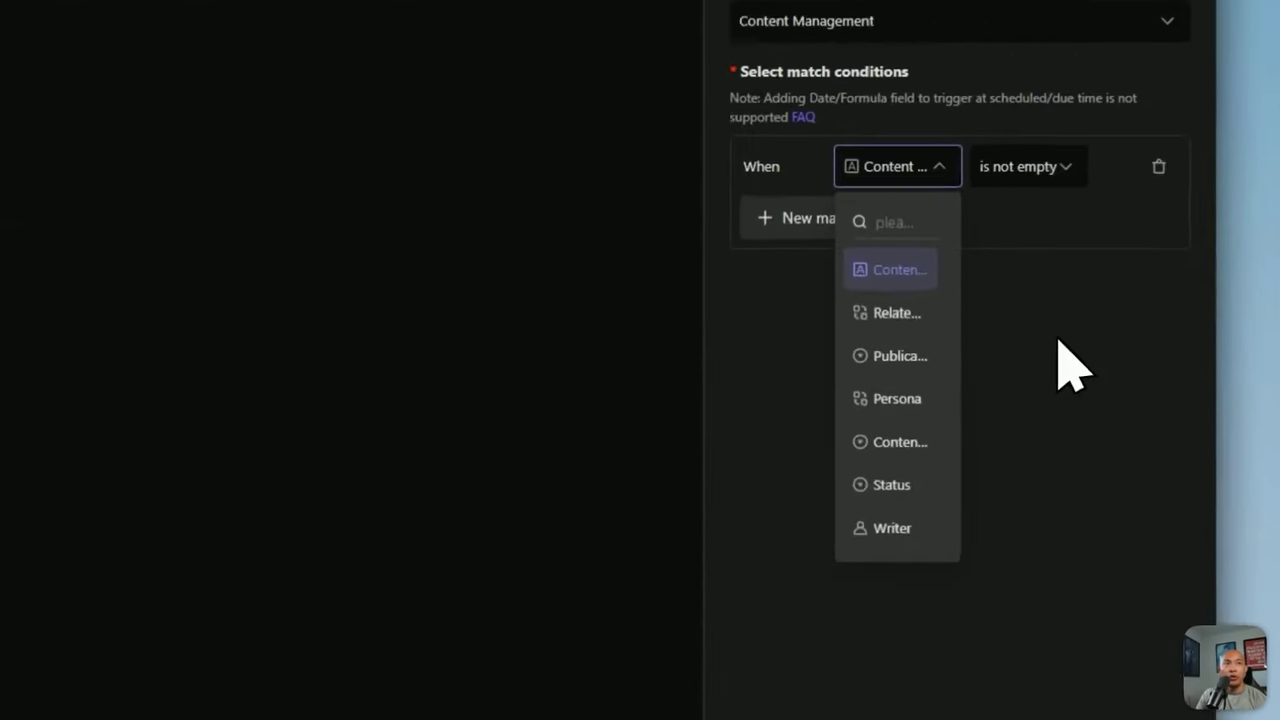
{"action": "left_click", "coordinate": [1135, 251]}
{"action": "left_click", "coordinate": [1036, 421]}
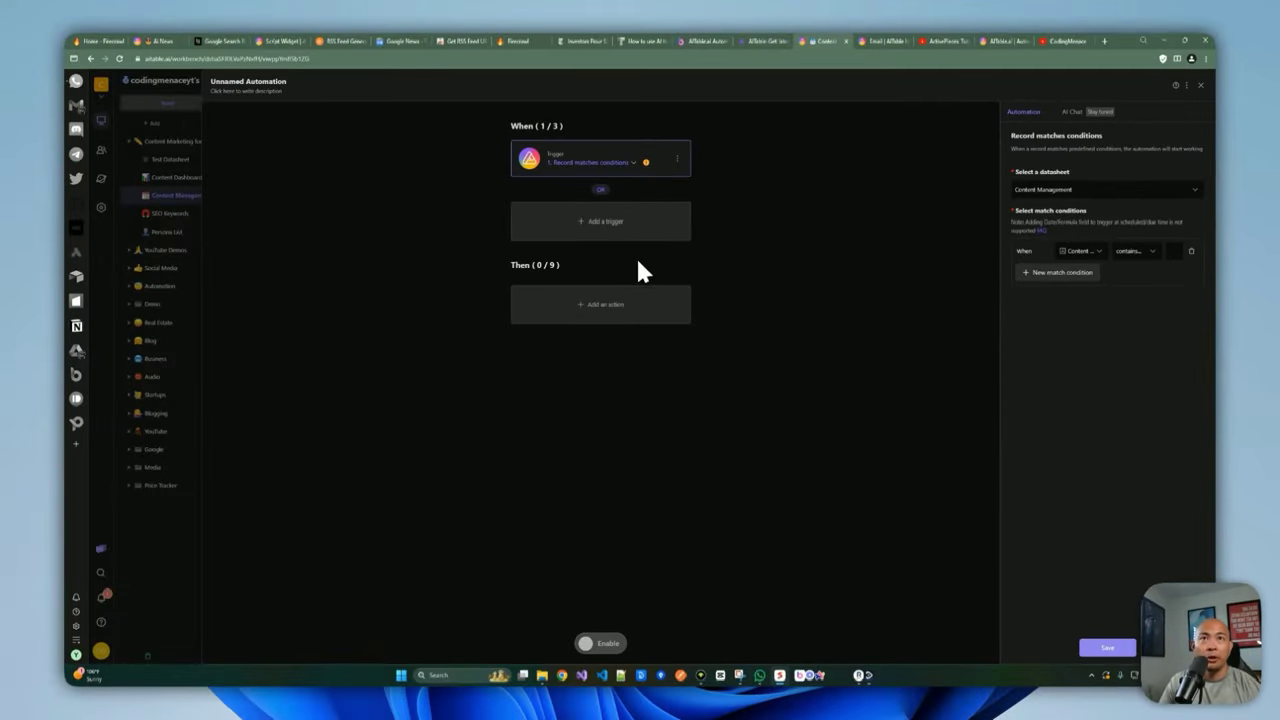
{"action": "left_click", "coordinate": [598, 165]}
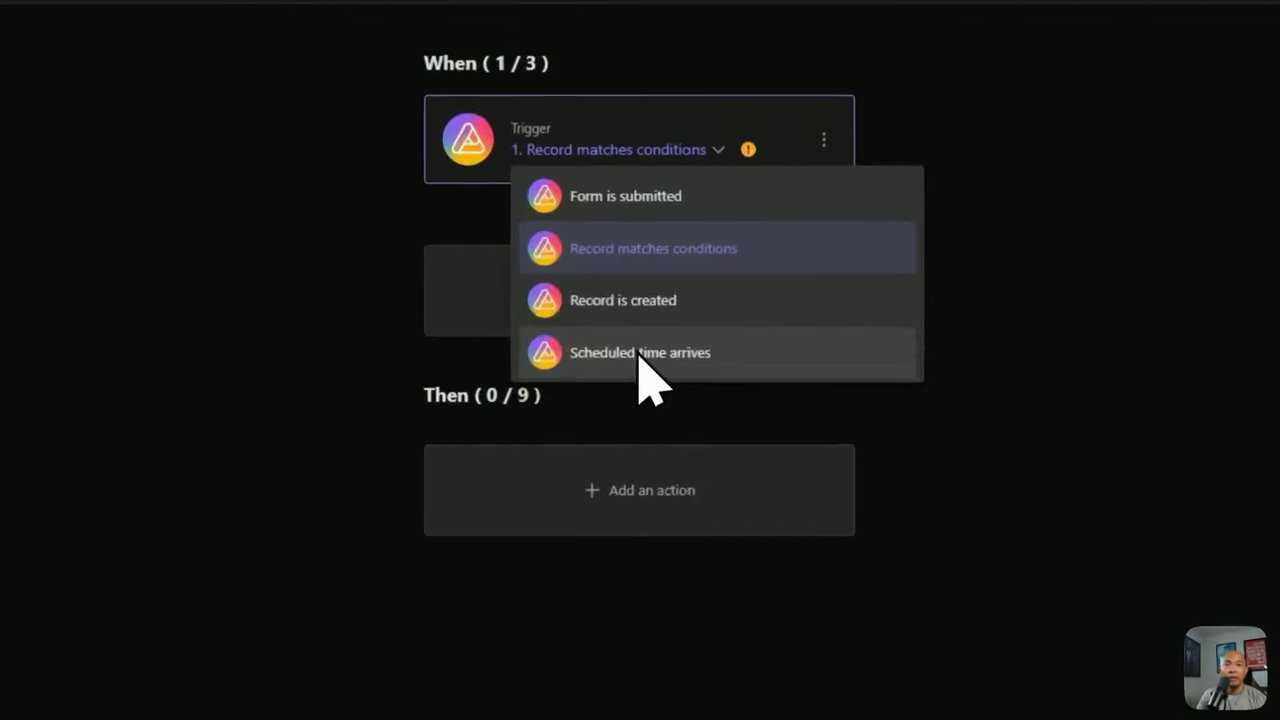
Replace the trigger with Scheduled time arrives, running every 1 day at 00:00.
{"action": "left_click", "coordinate": [600, 247]}
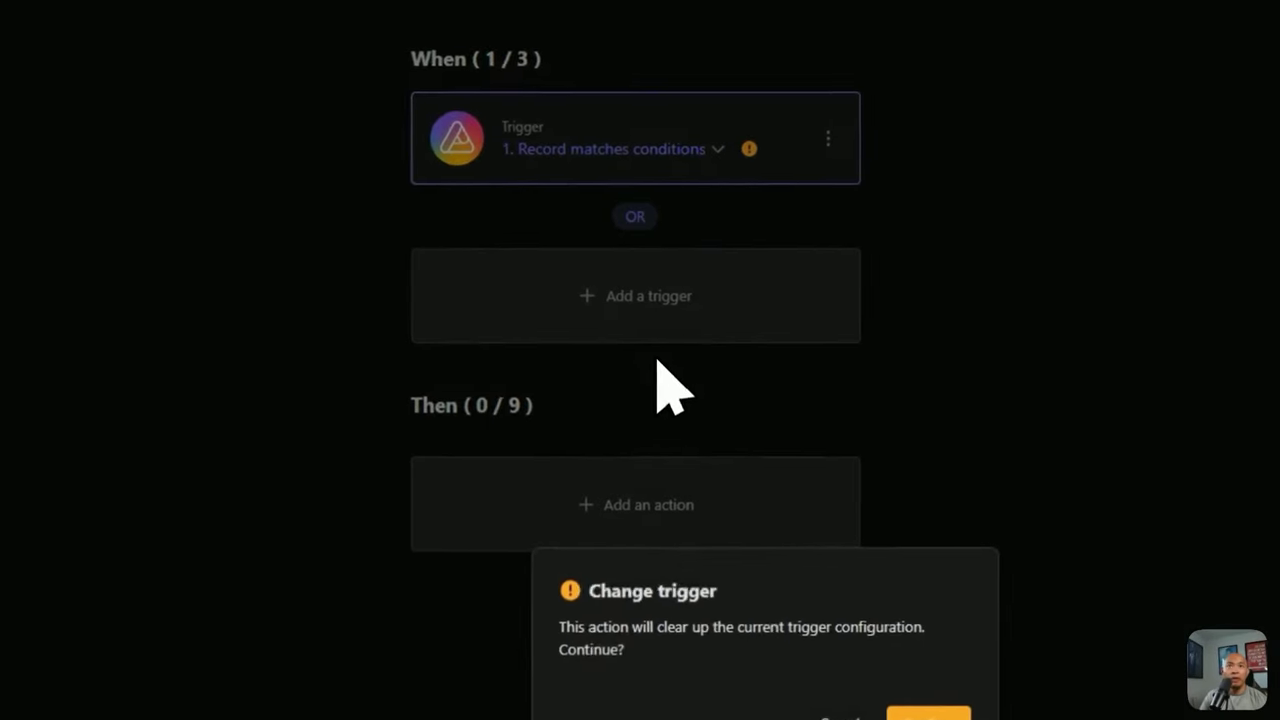
{"action": "left_click", "coordinate": [783, 570]}
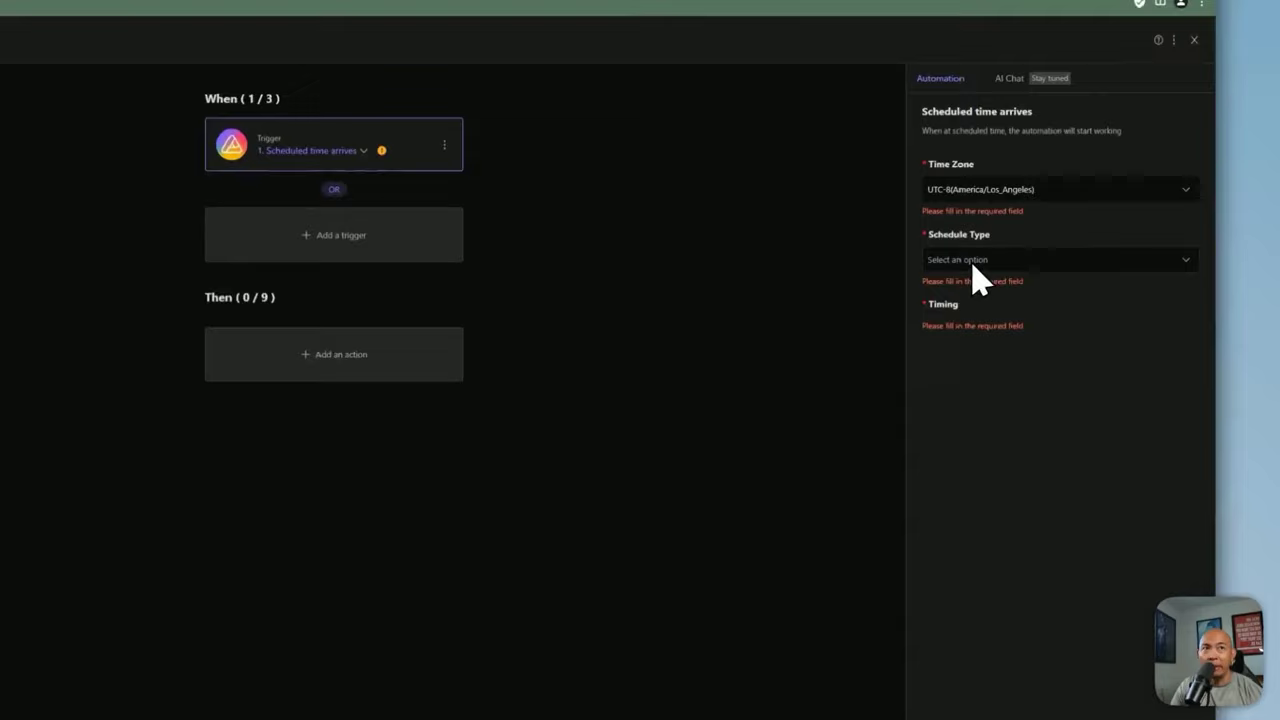
{"action": "left_click", "coordinate": [1045, 240]}
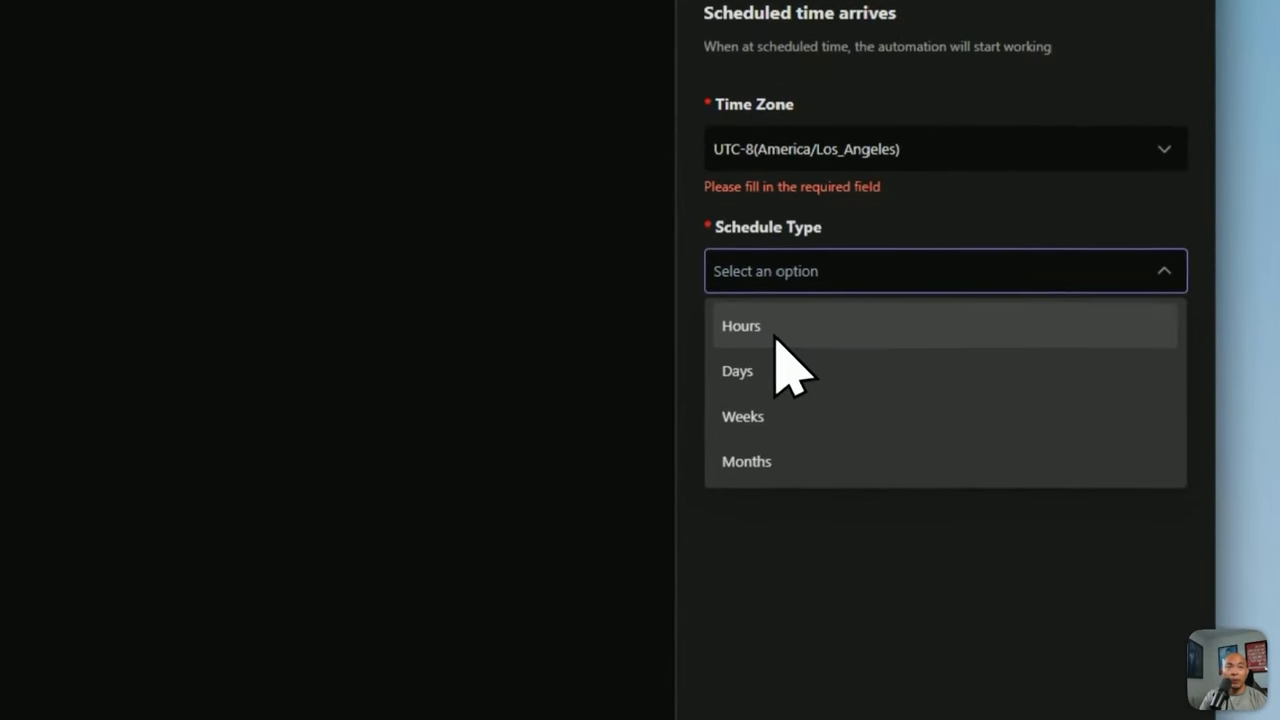
{"action": "left_click", "coordinate": [770, 466]}
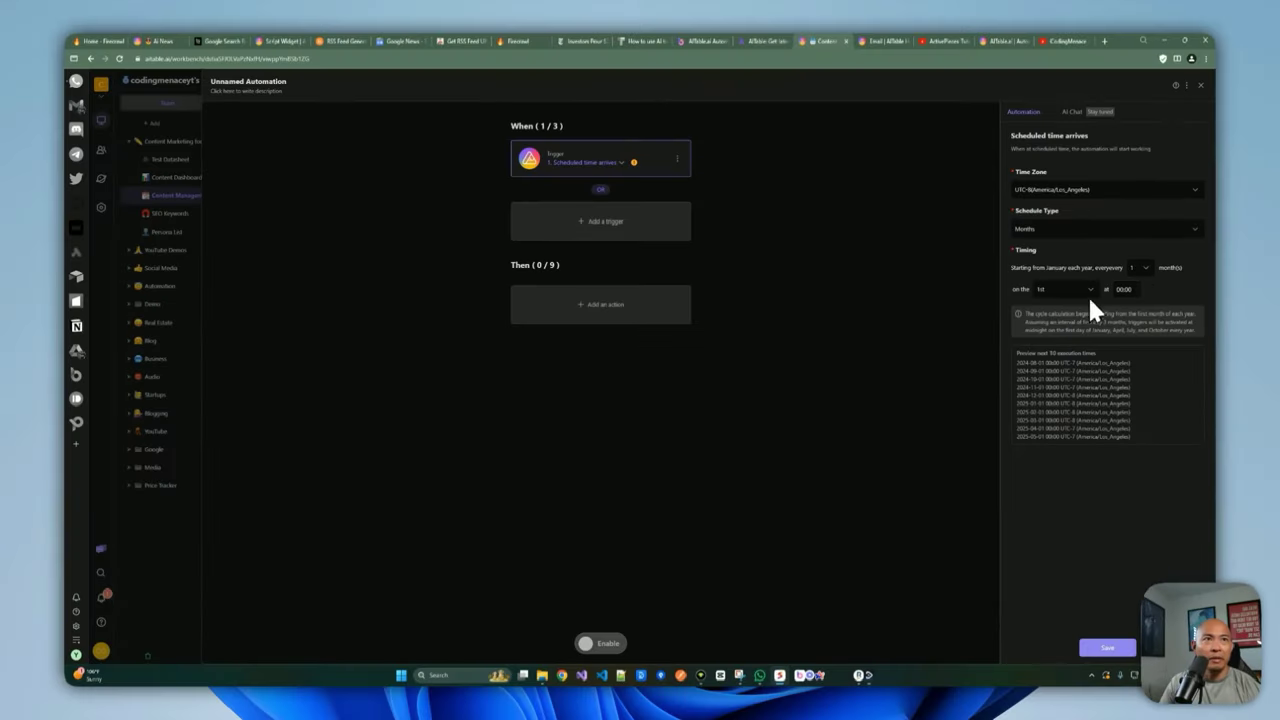
{"action": "left_click", "coordinate": [1055, 229]}
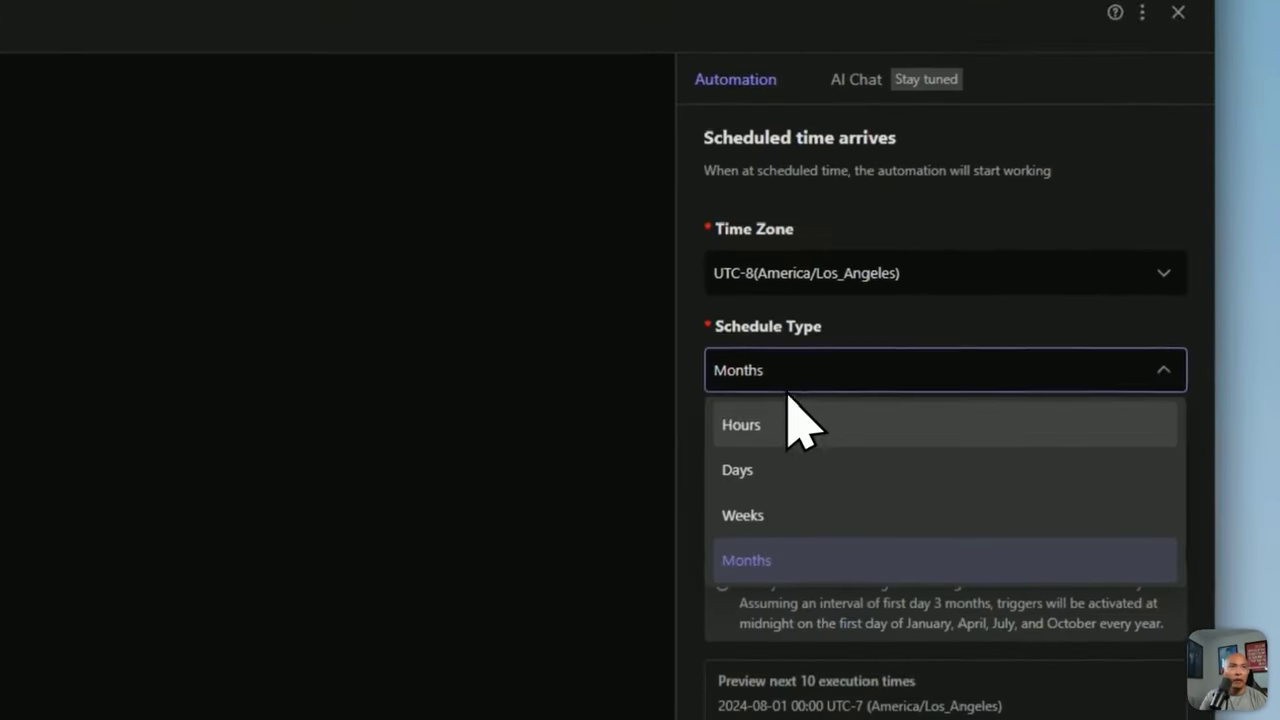
{"action": "left_click", "coordinate": [1038, 267]}
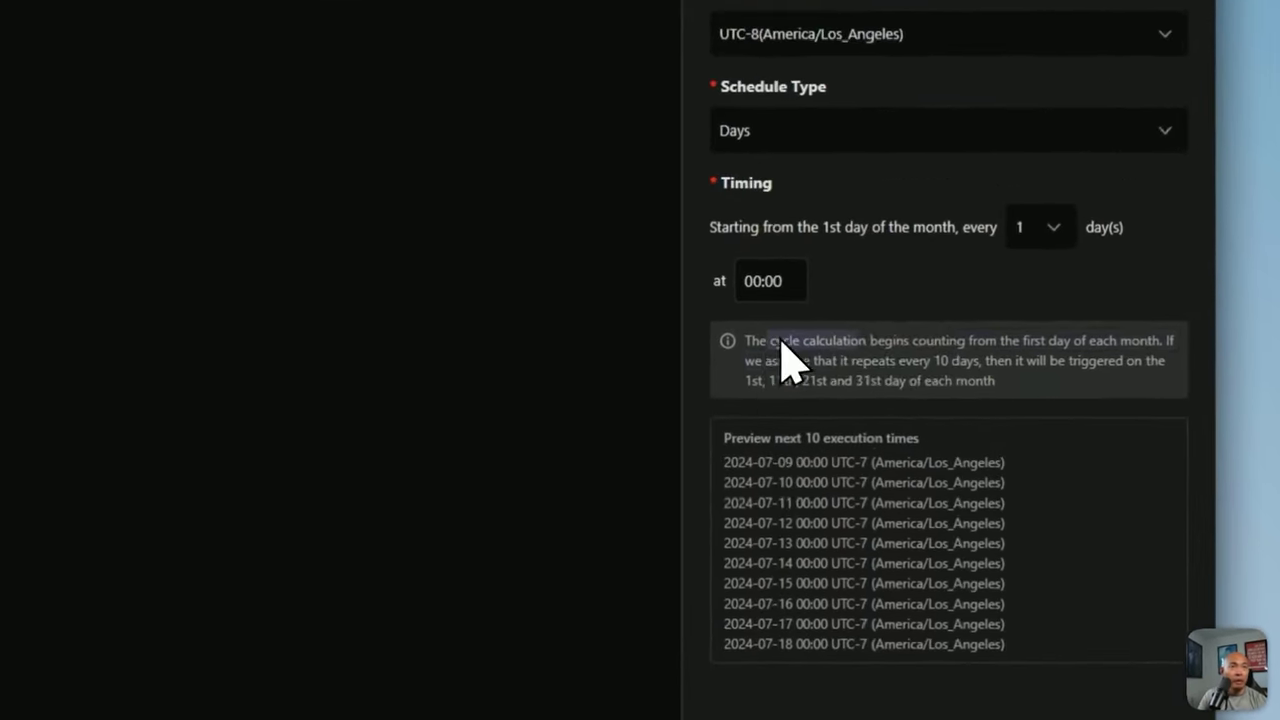
Review the cycle explanation and next ten run times in America/Los_Angeles time.
{"action": "left_click_drag", "start_coordinate": [1036, 314], "coordinate": [1123, 331]}
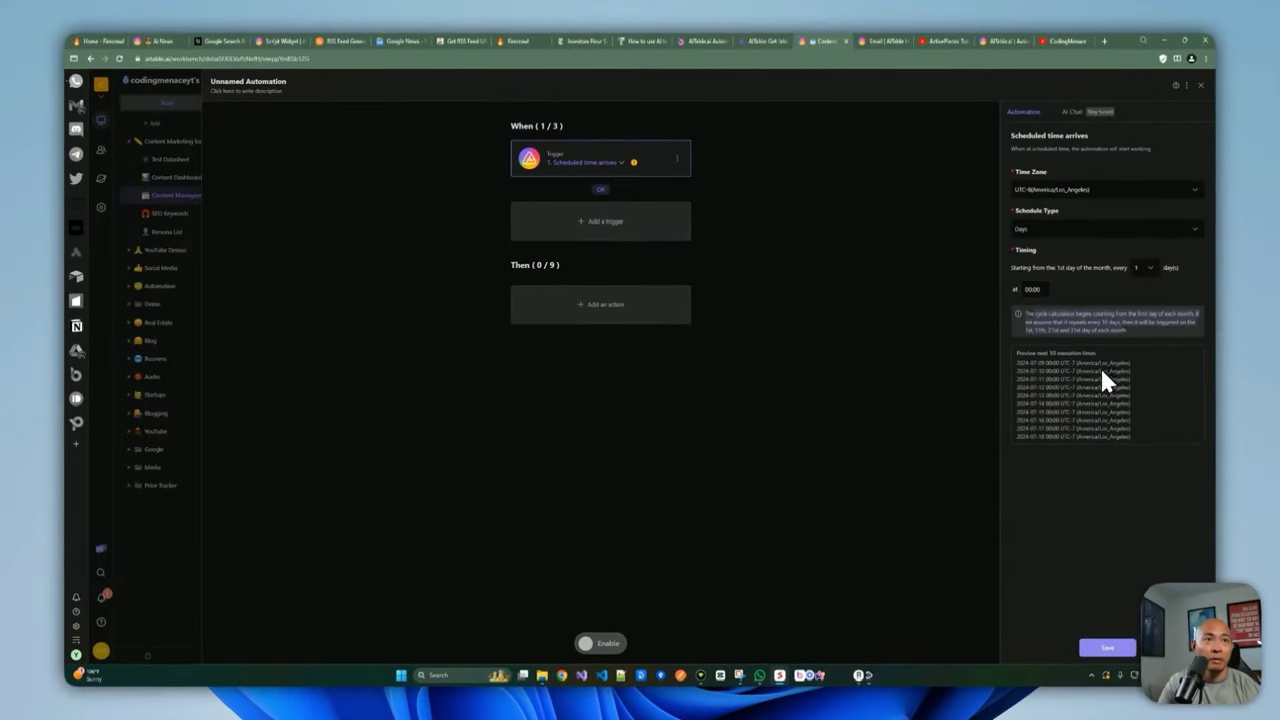
{"action": "left_click_drag", "start_coordinate": [1023, 362], "coordinate": [1068, 362]}
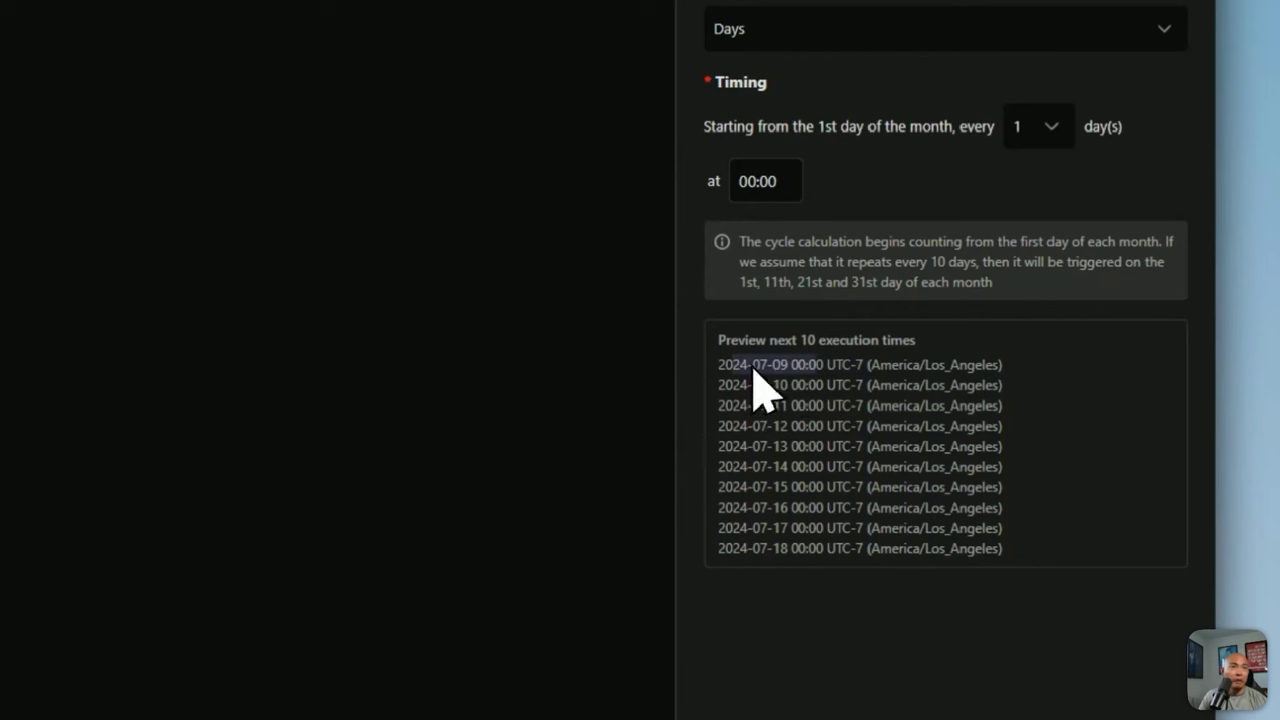
{"action": "left_click_drag", "start_coordinate": [754, 366], "coordinate": [951, 371]}
{"action": "left_click", "coordinate": [808, 386]}
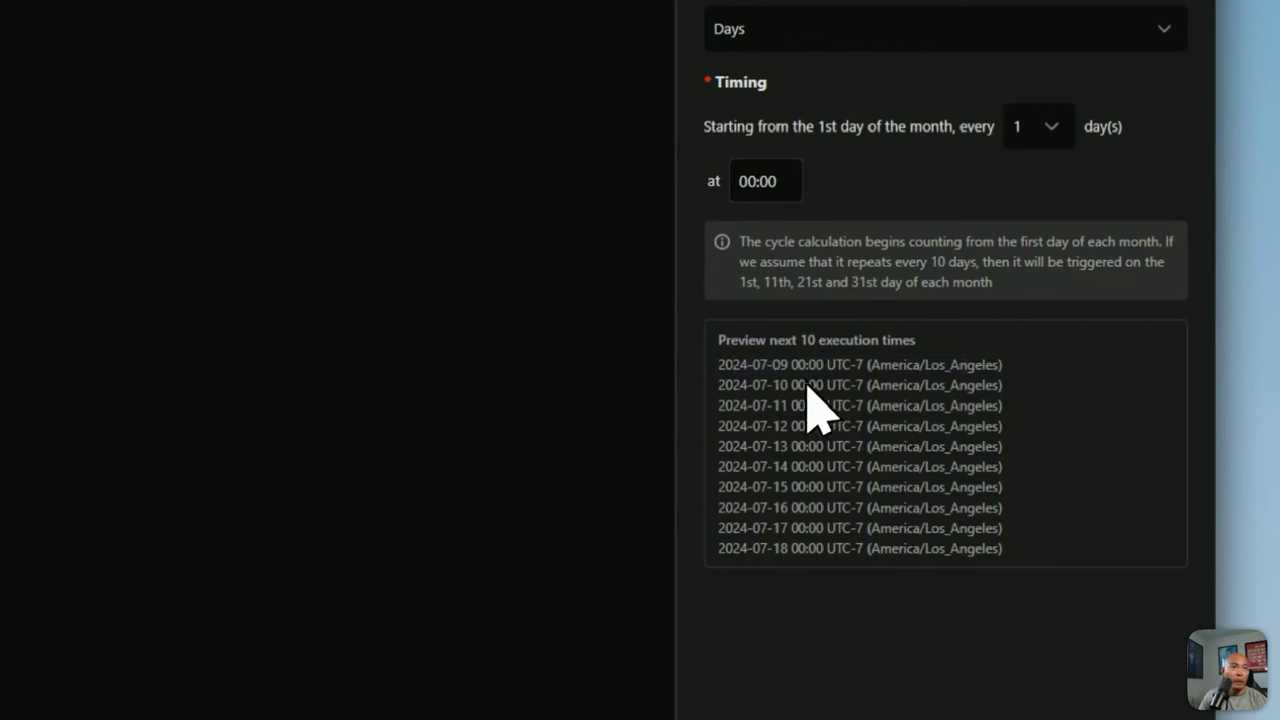
{"action": "left_click_drag", "start_coordinate": [737, 390], "coordinate": [852, 368]}
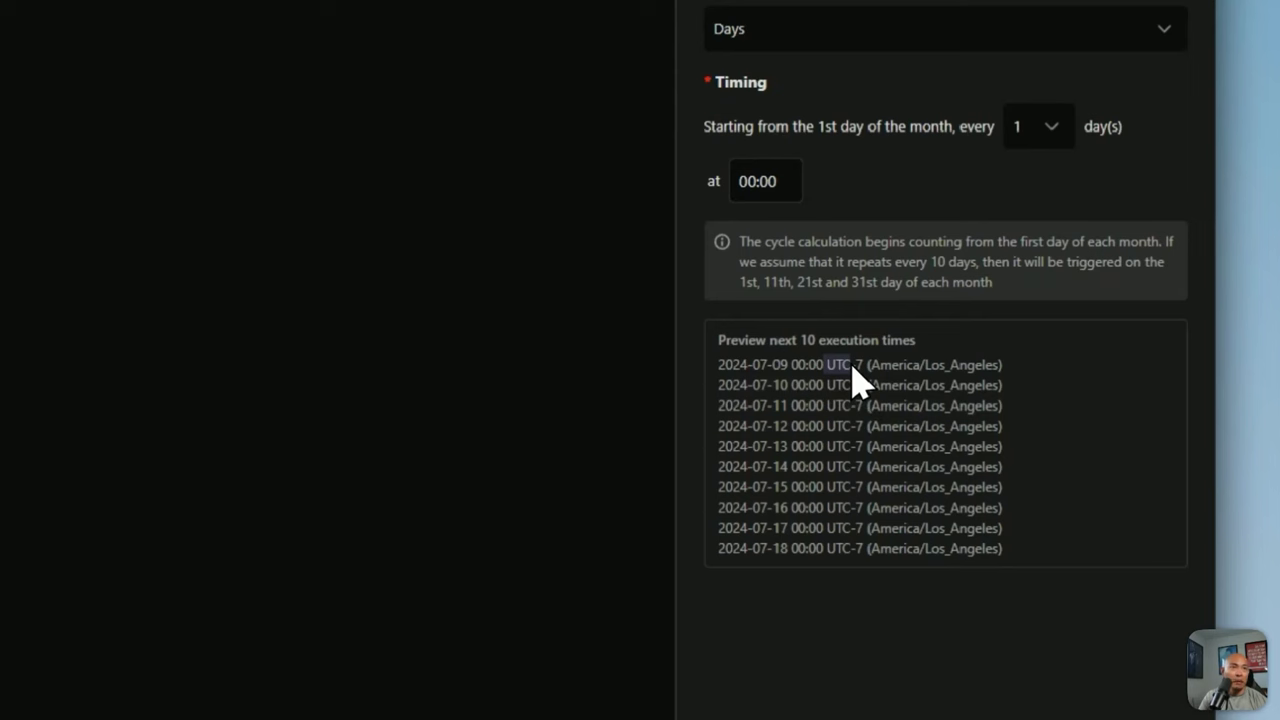
Under Then, add a 'Send web request' action after the scheduled trigger.
{"action": "left_click", "coordinate": [937, 394]}
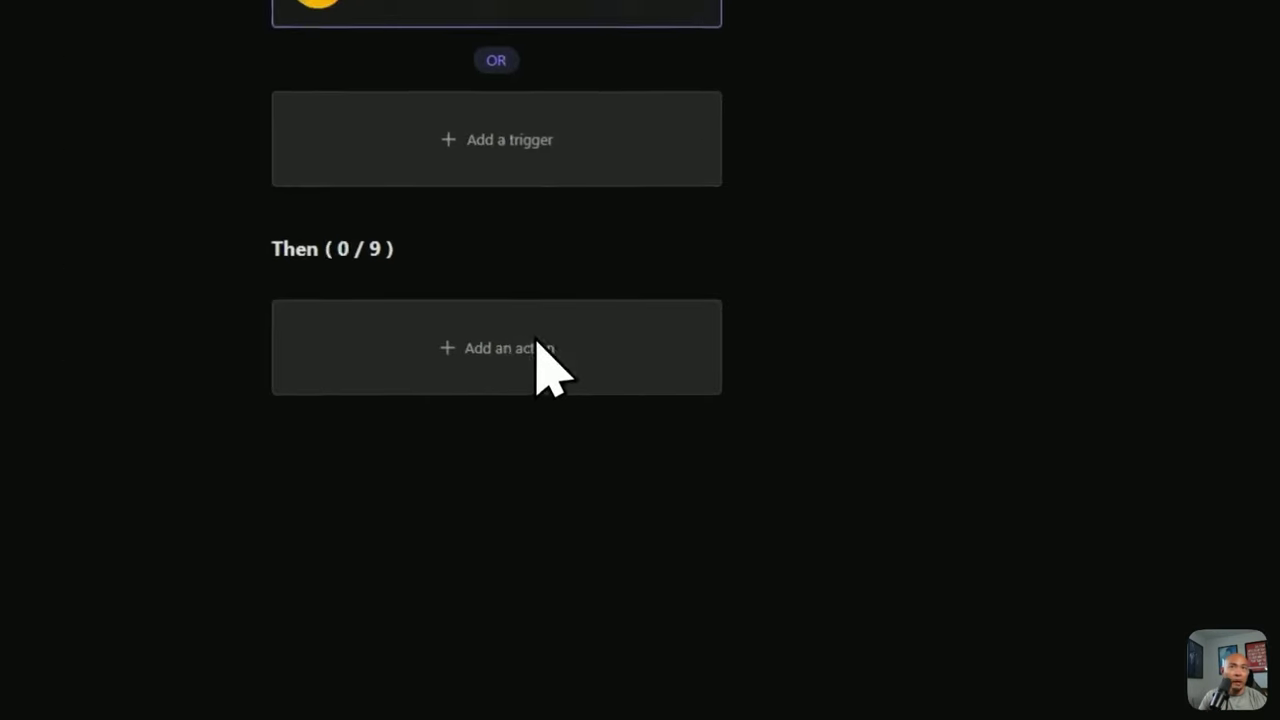
{"action": "left_click", "coordinate": [455, 346]}
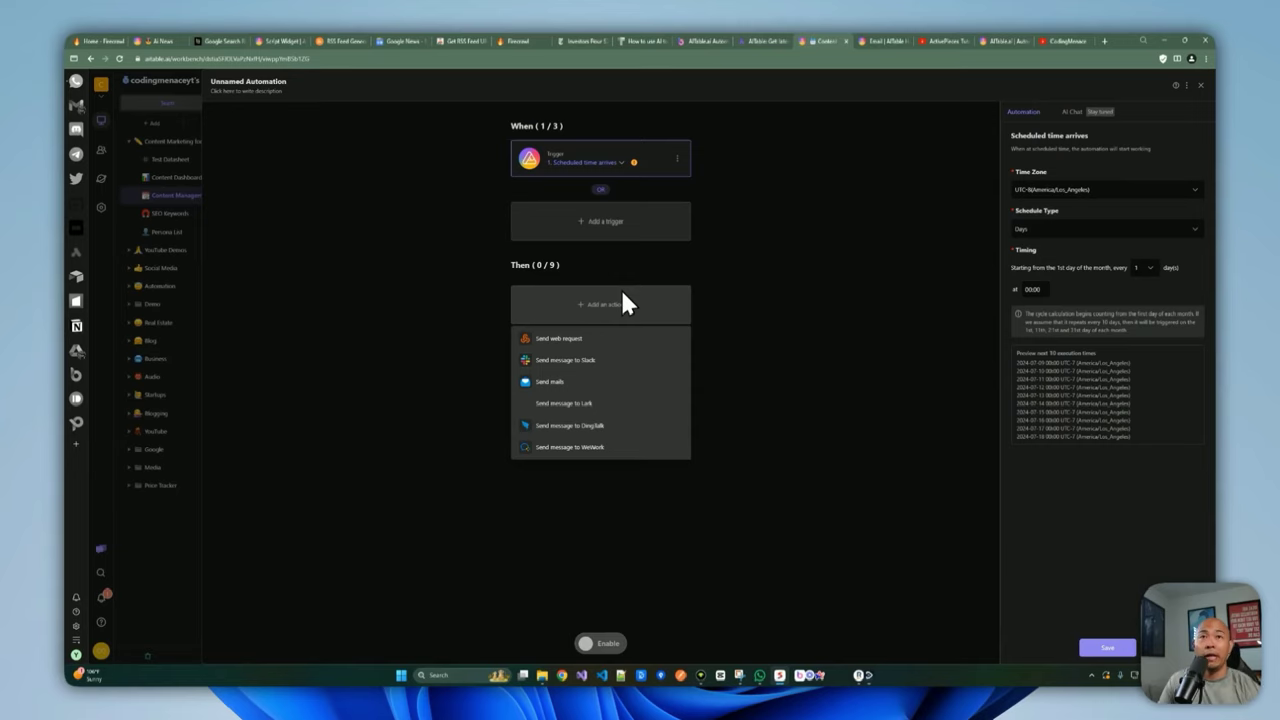
{"action": "left_click", "coordinate": [979, 376]}
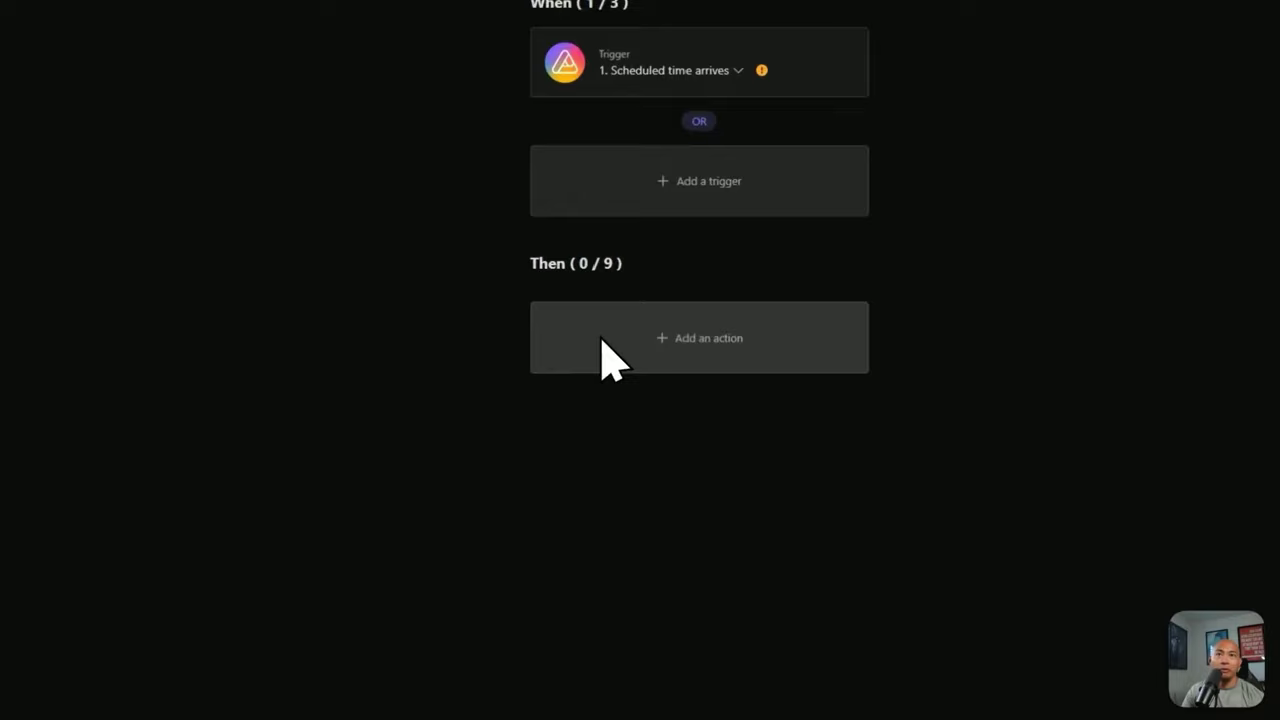
{"action": "left_click", "coordinate": [550, 305]}
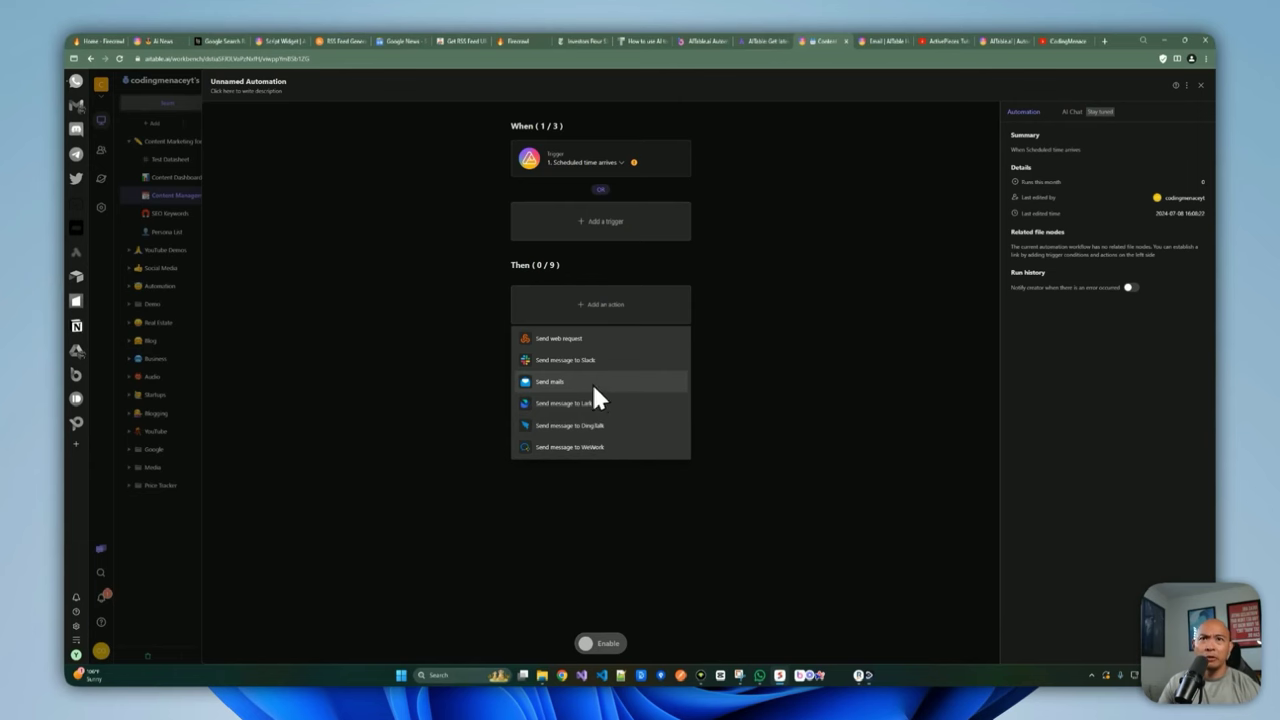
{"action": "left_click", "coordinate": [557, 341]}
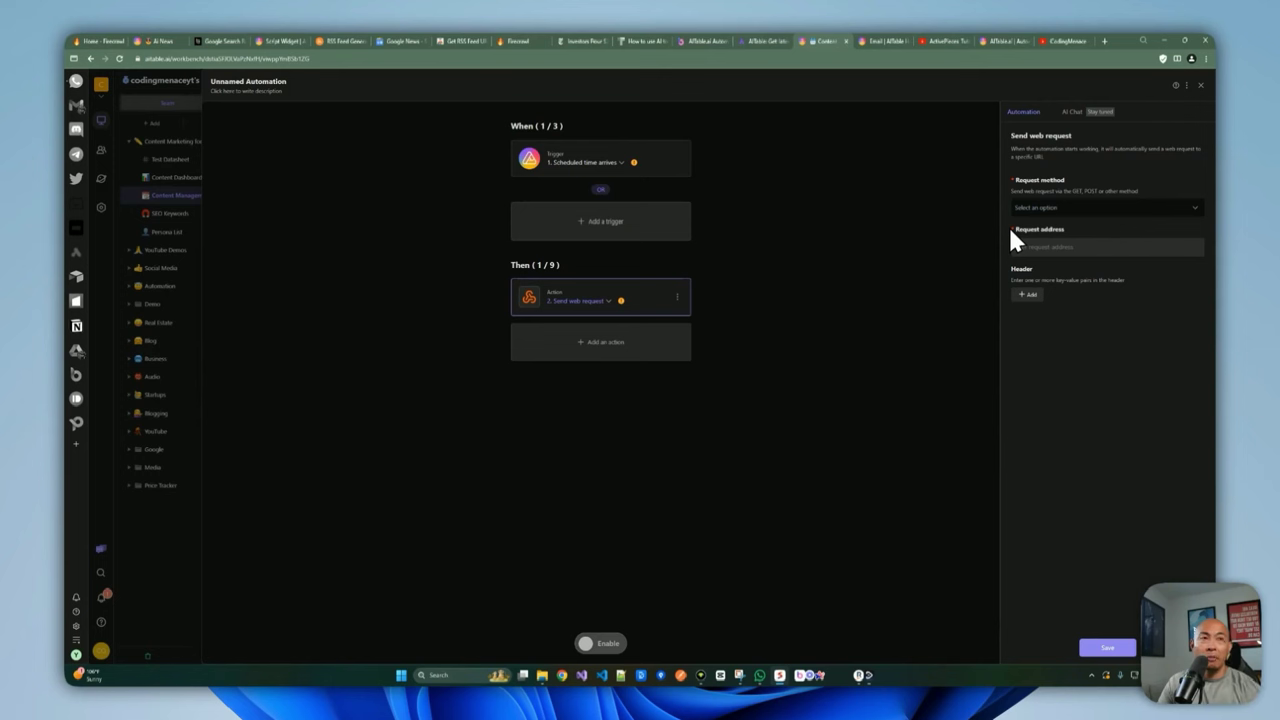
Set the web request's Request method to GET.
{"action": "left_click", "coordinate": [1070, 207]}
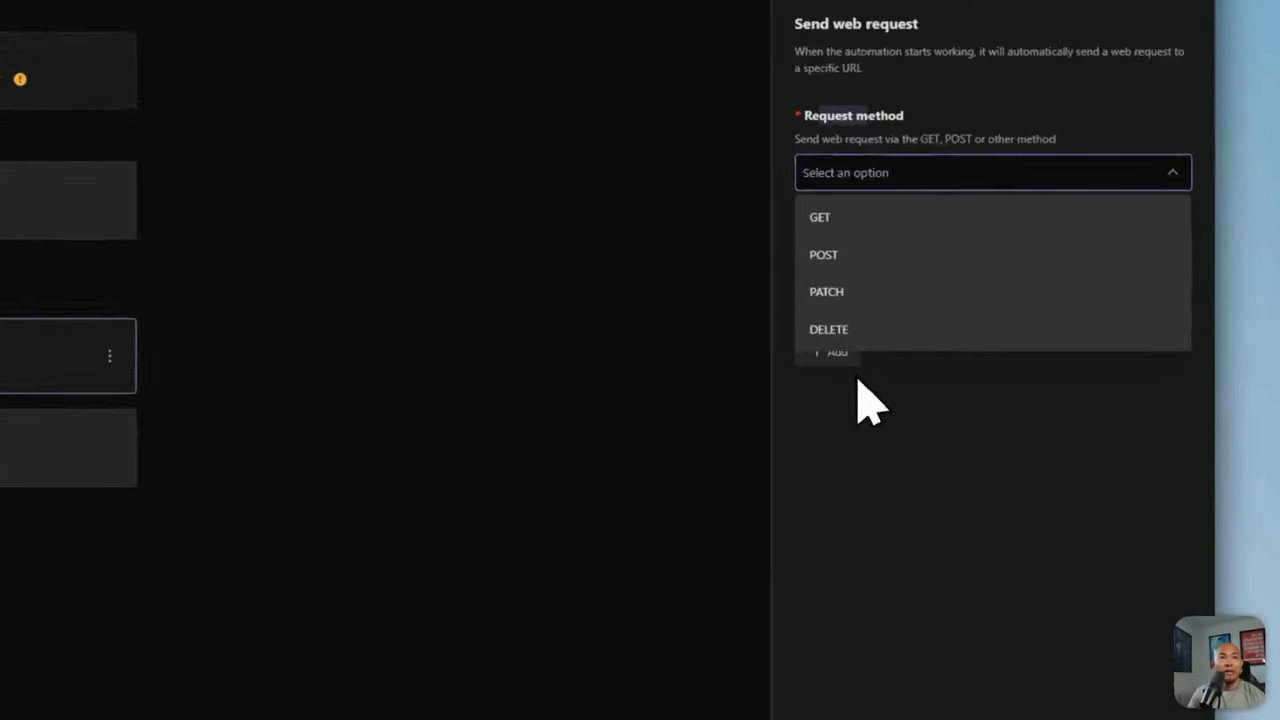
{"action": "left_click", "coordinate": [1042, 319]}
{"action": "left_click", "coordinate": [872, 35]}
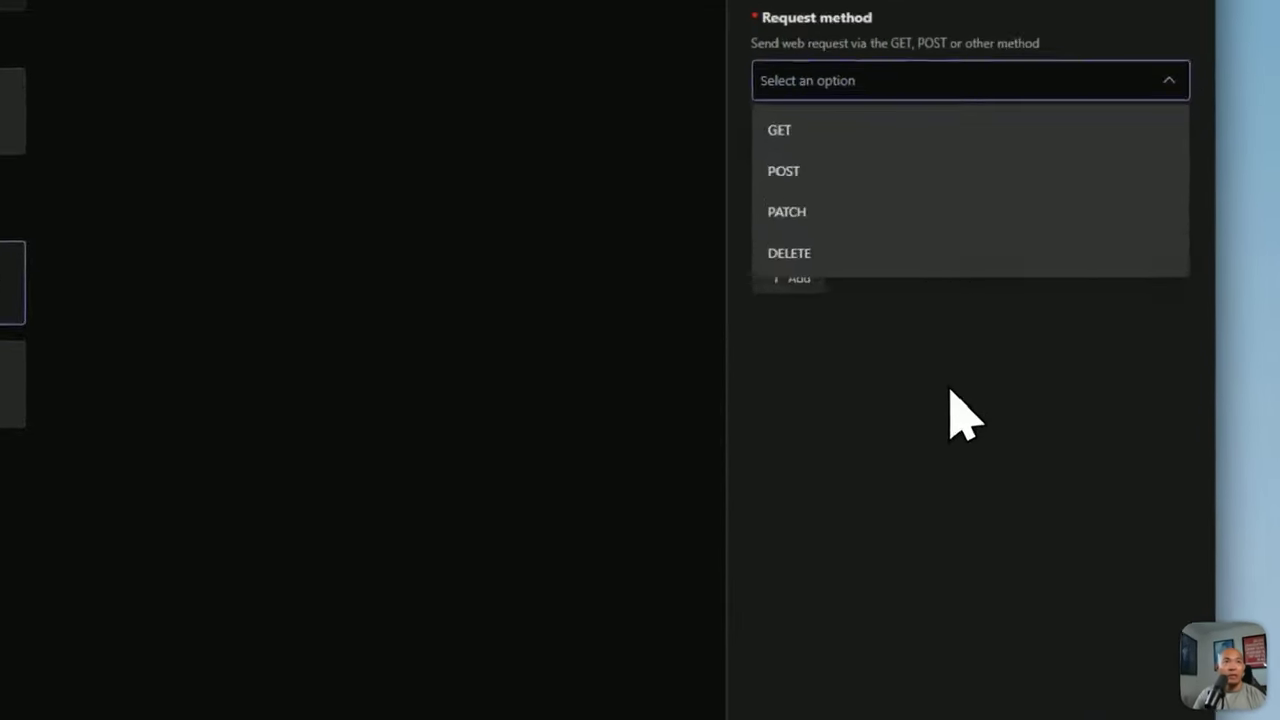
{"action": "left_click", "coordinate": [1097, 348]}
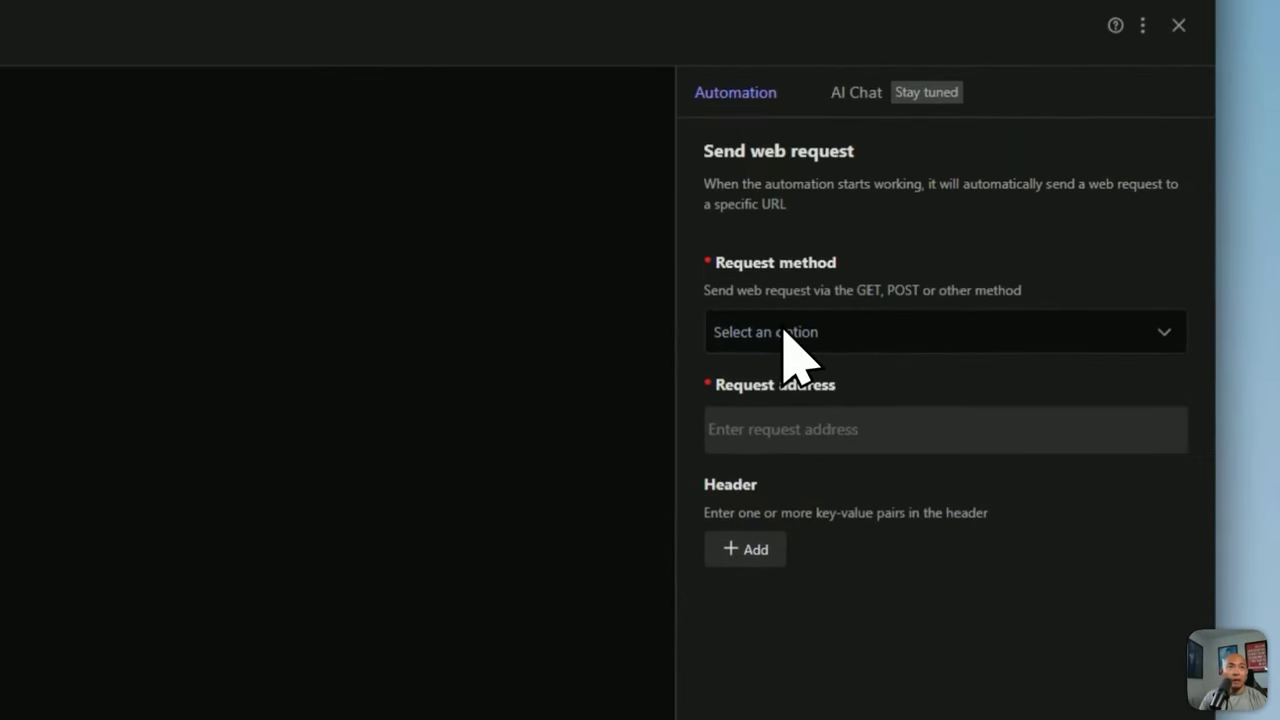
{"action": "left_click", "coordinate": [794, 330]}
{"action": "left_click", "coordinate": [843, 262]}
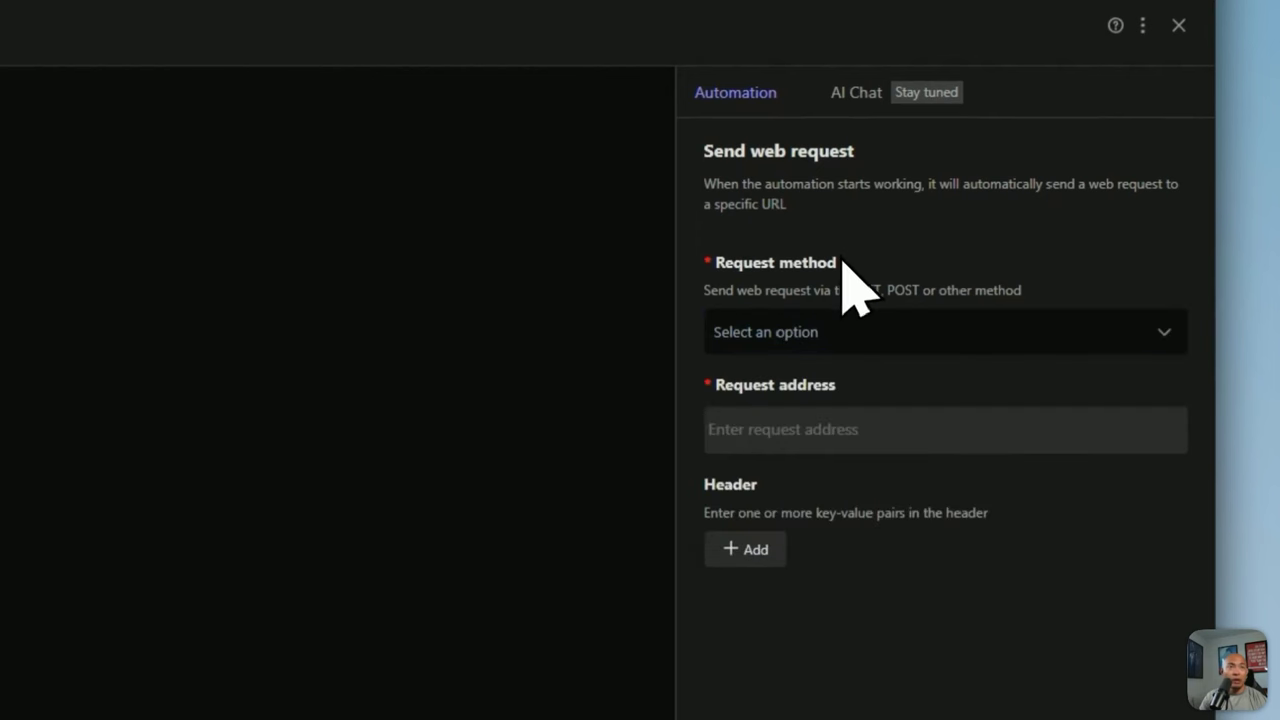
{"action": "left_click_drag", "start_coordinate": [843, 262], "coordinate": [781, 266]}
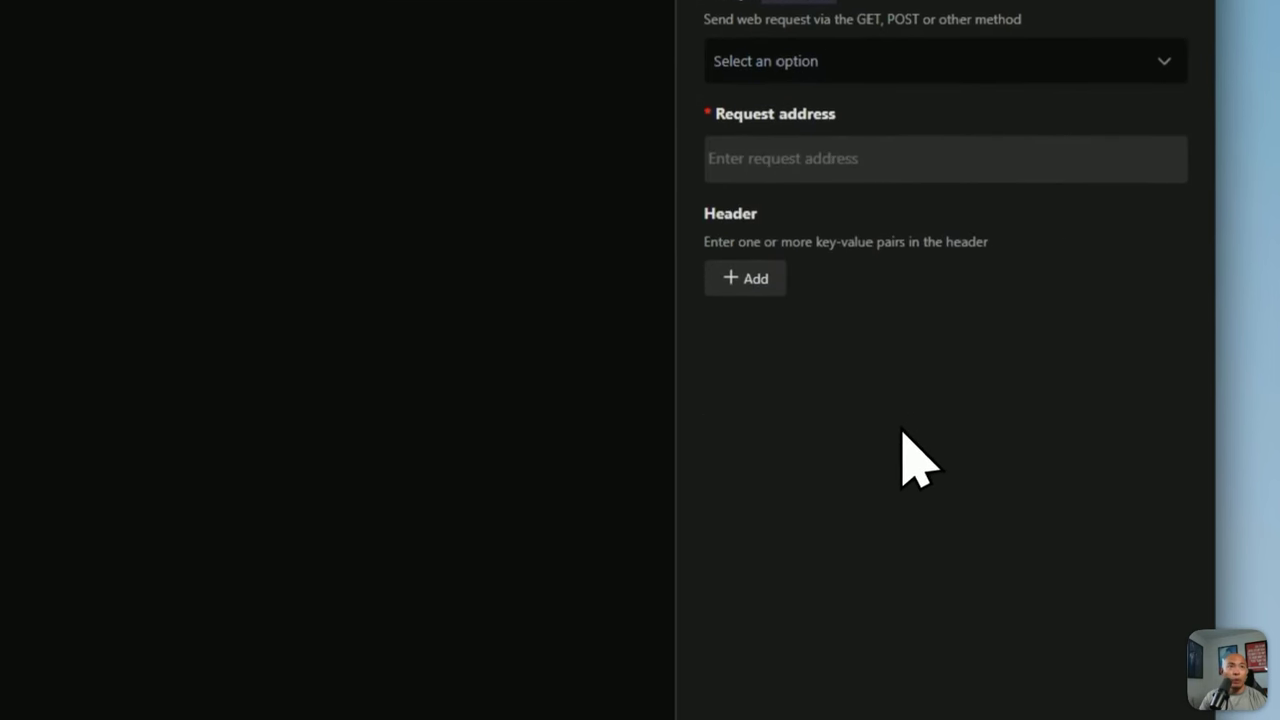
{"action": "left_click", "coordinate": [736, 166]}
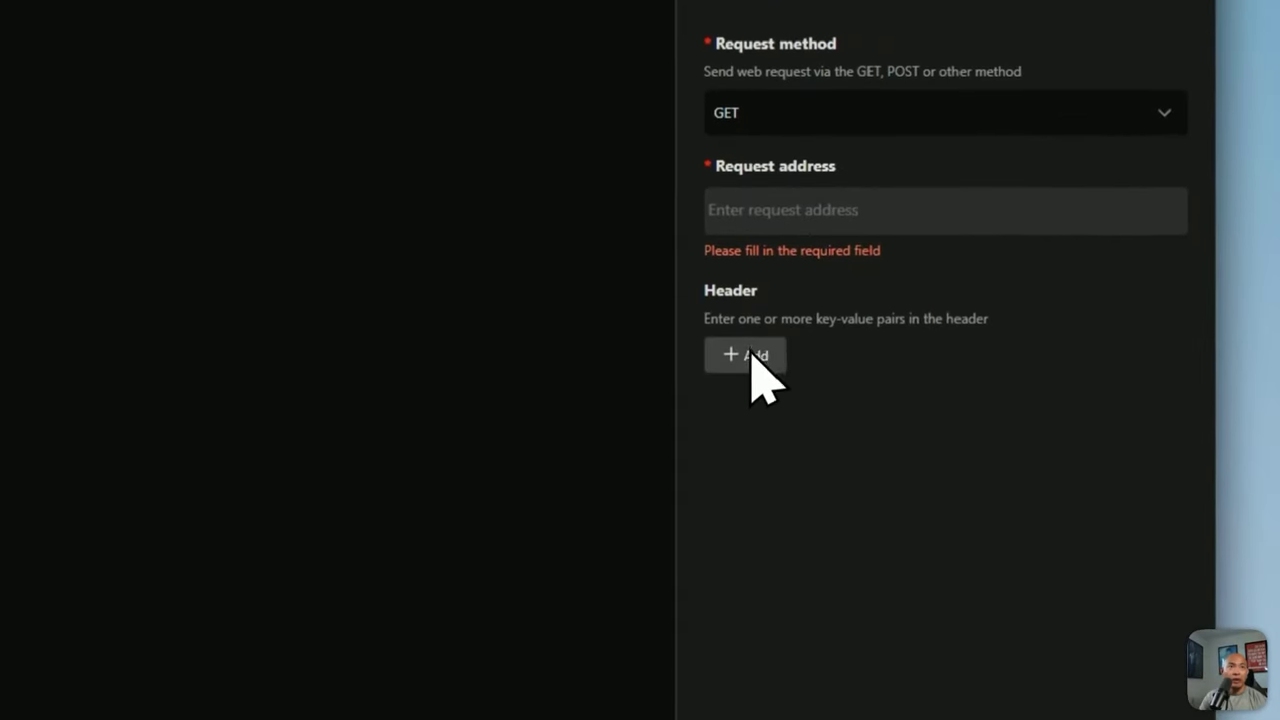
Add a header with key 'Authorization' and a value starting 'Bearer'.
{"action": "left_click", "coordinate": [1026, 294]}
{"action": "left_click", "coordinate": [800, 384]}
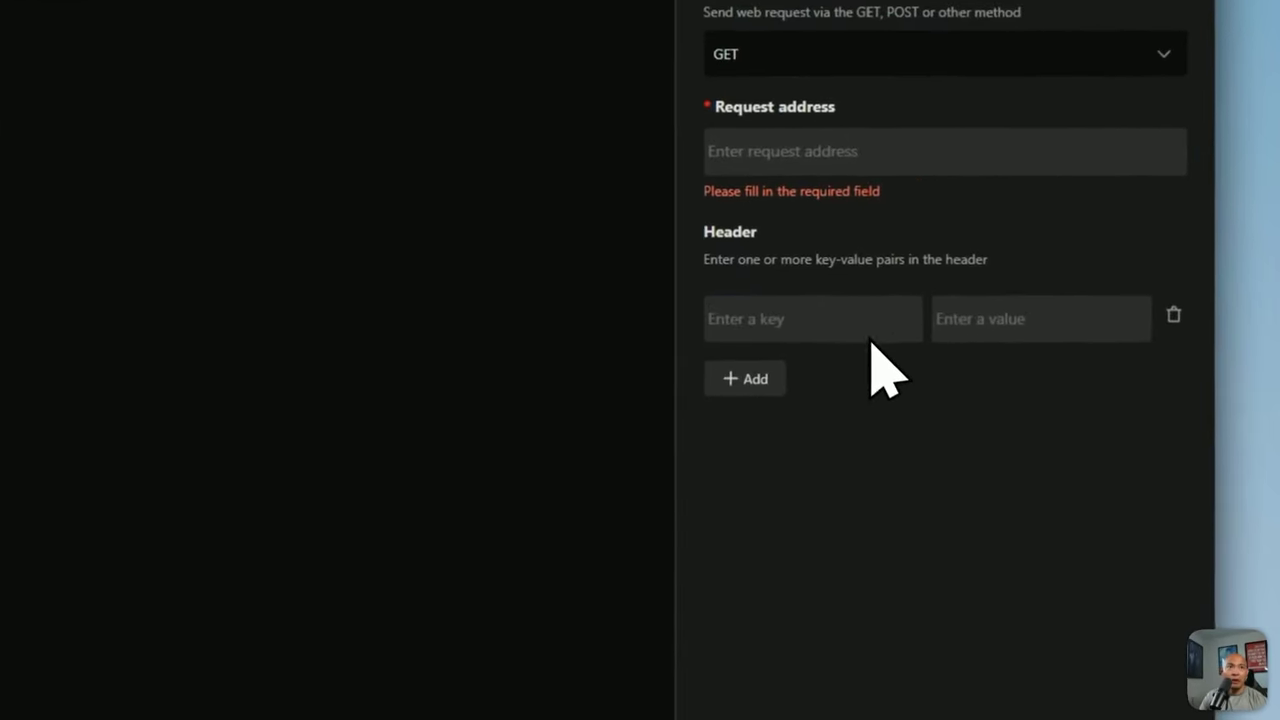
{"action": "type", "text": "Authorization"}
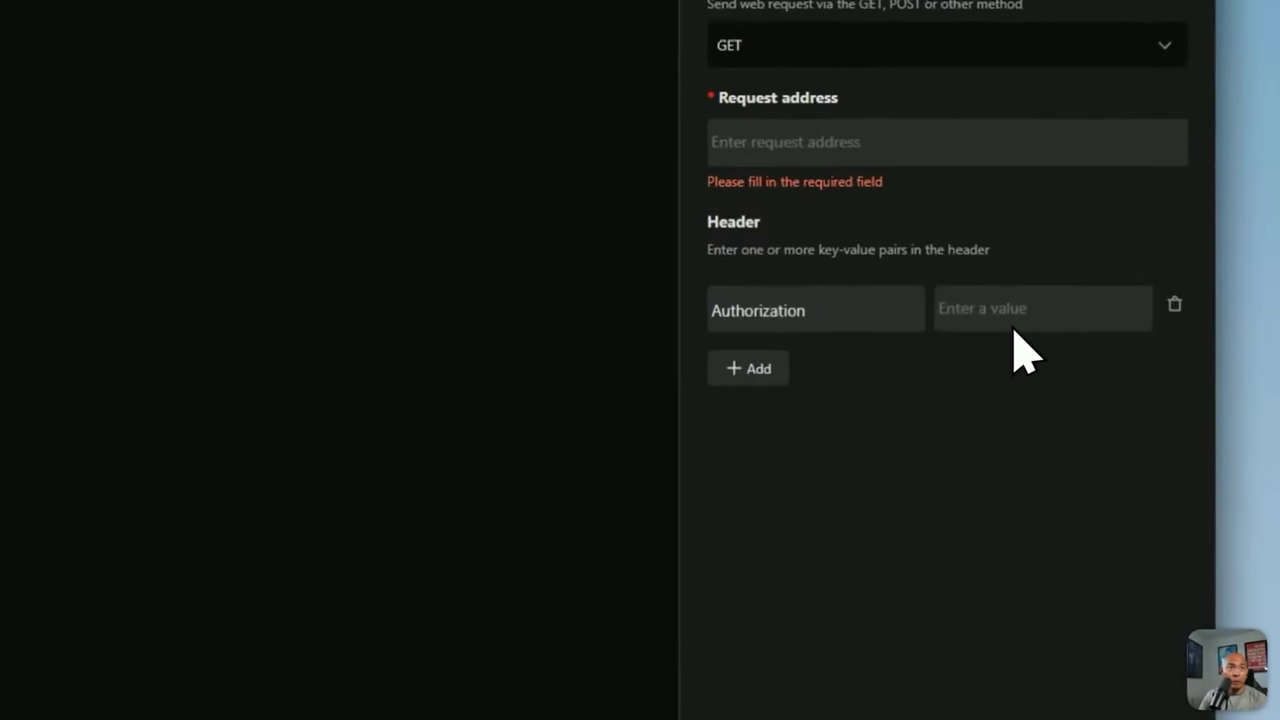
{"action": "left_click", "coordinate": [1130, 316]}
{"action": "type", "text": "Bearer"}
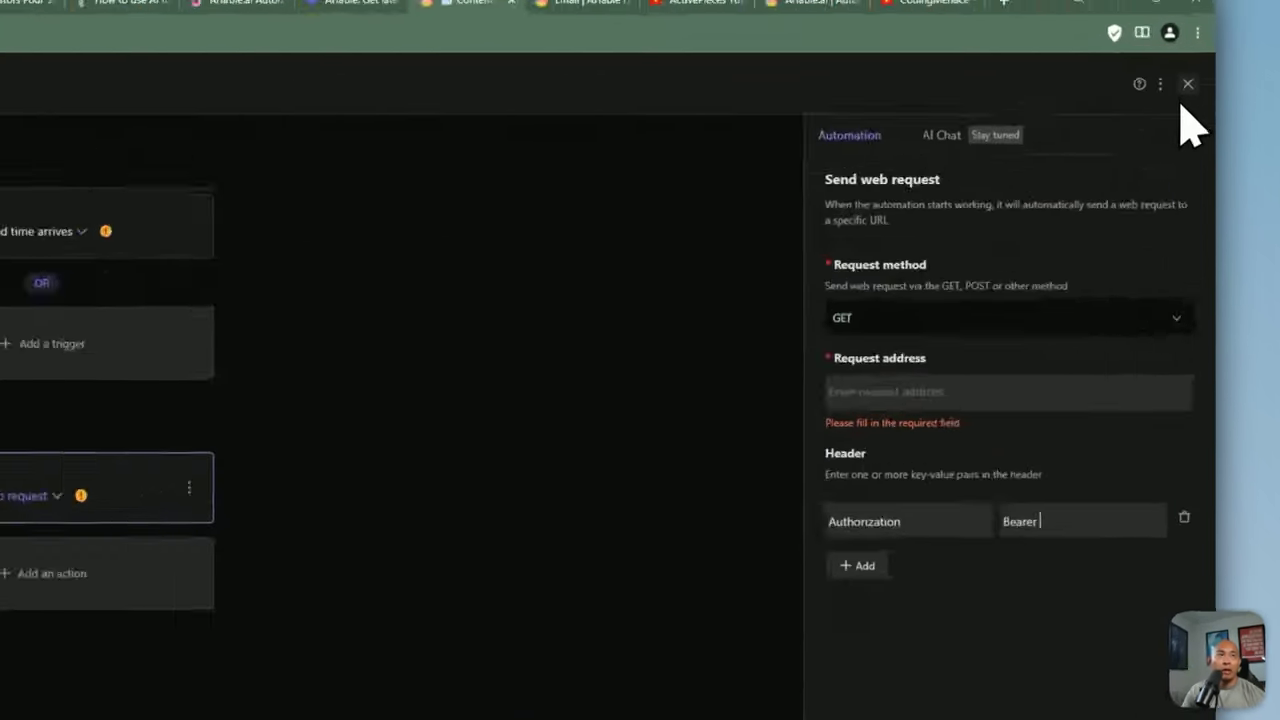
Close the automation editor and confirm discarding the unsaved automation.
{"action": "left_click", "coordinate": [1200, 85]}
{"action": "left_click", "coordinate": [700, 370]}
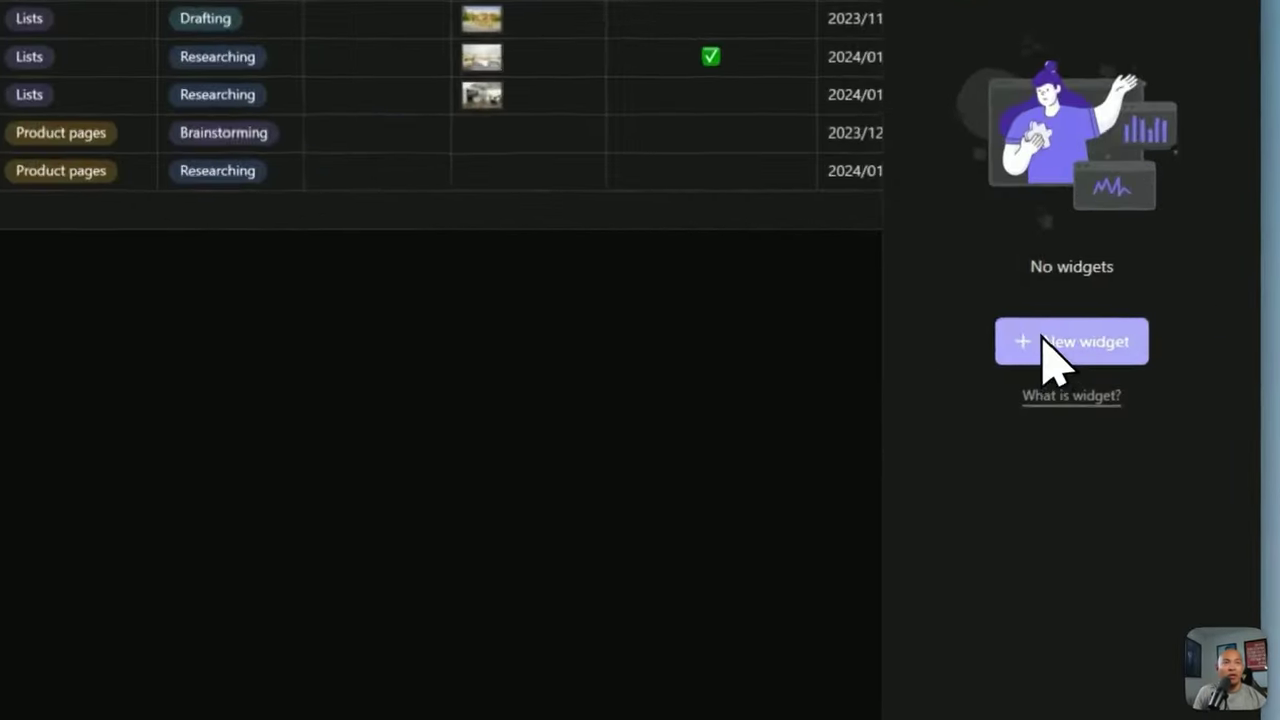
Install the Chart widget from Widget Center and widen the widget board to enlarge it.
{"action": "left_click", "coordinate": [1178, 330]}
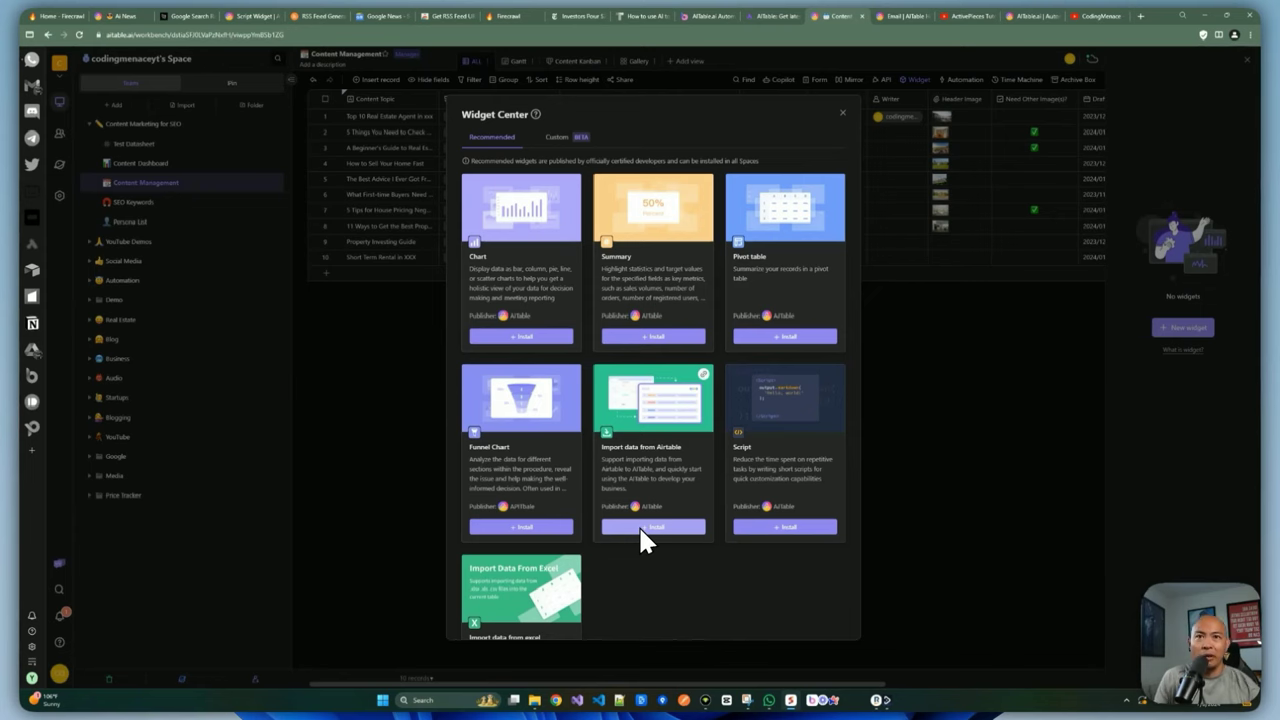
{"action": "scroll", "coordinate": [519, 506], "scroll_direction": "down", "scroll_amount": 2}
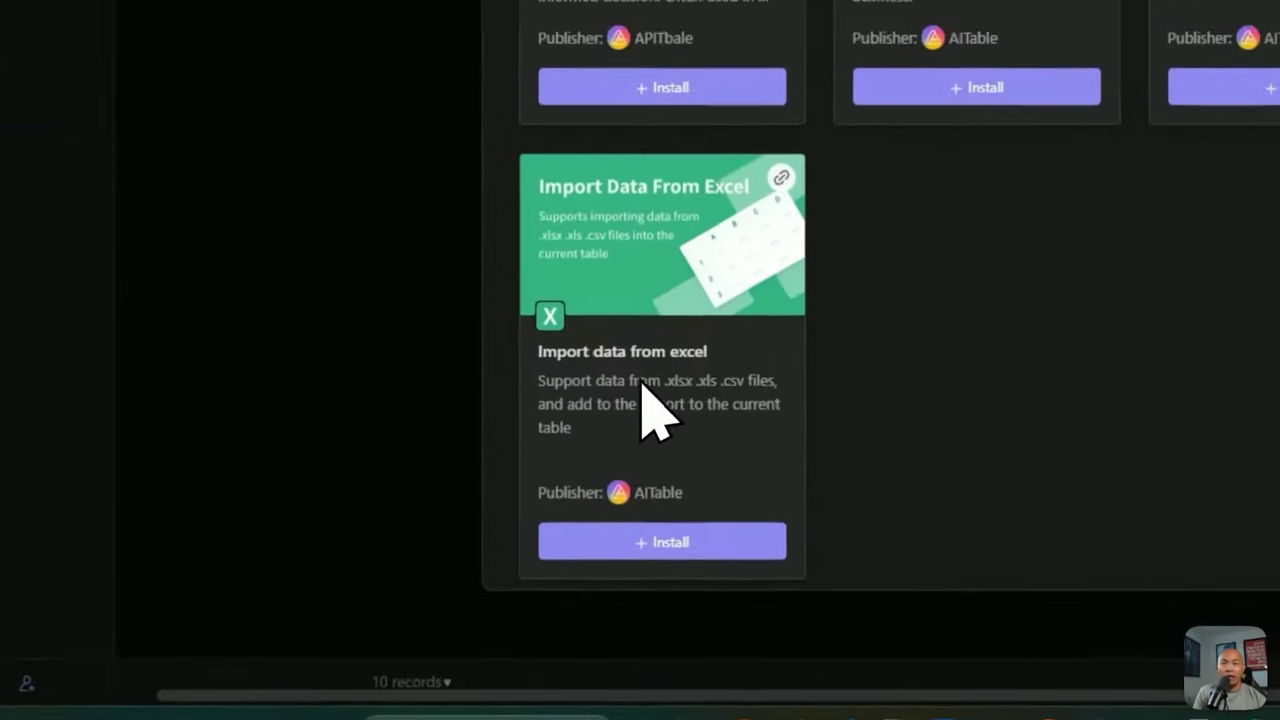
{"action": "left_click_drag", "start_coordinate": [516, 552], "coordinate": [534, 556]}
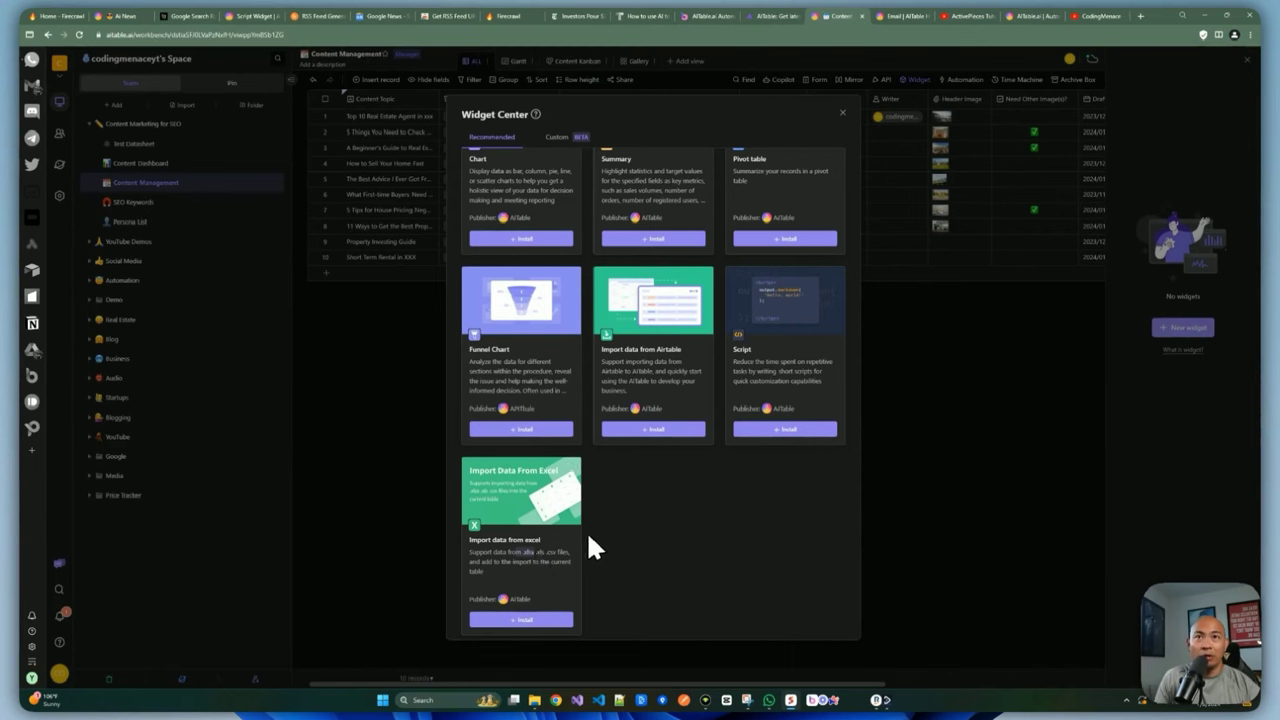
{"action": "scroll", "coordinate": [589, 526], "scroll_direction": "up", "scroll_amount": 2}
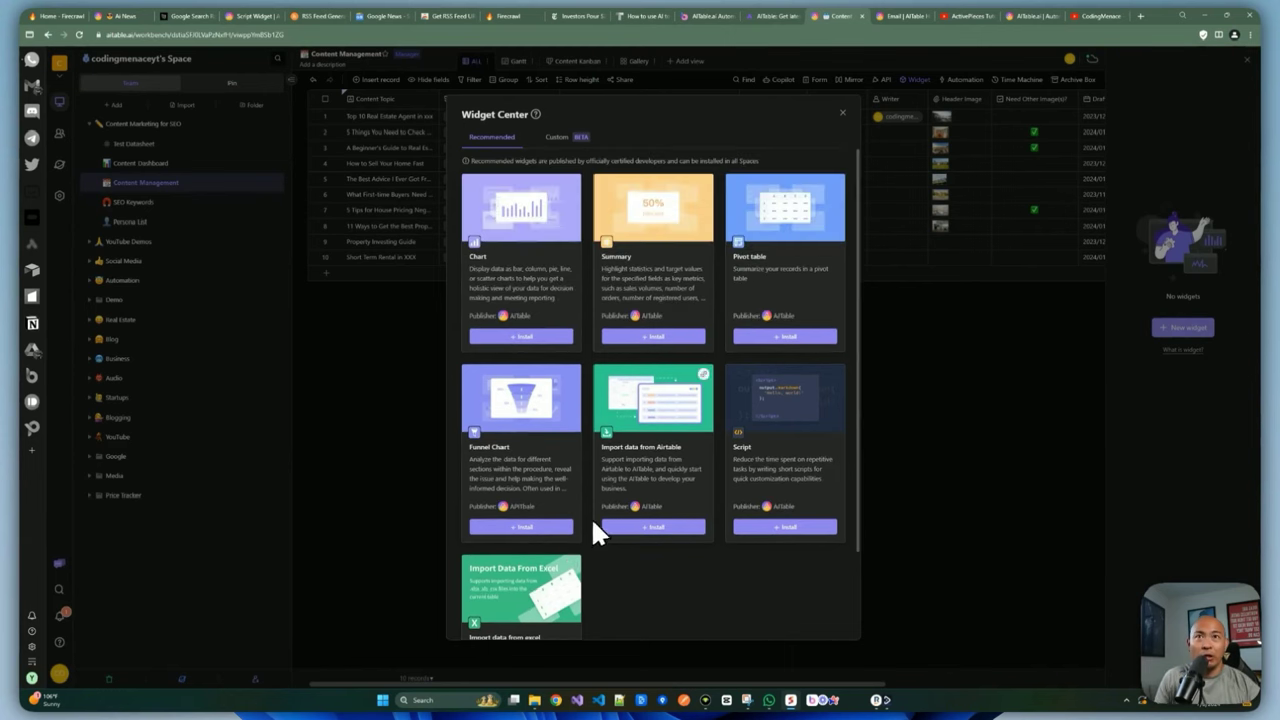
{"action": "left_click", "coordinate": [502, 337]}
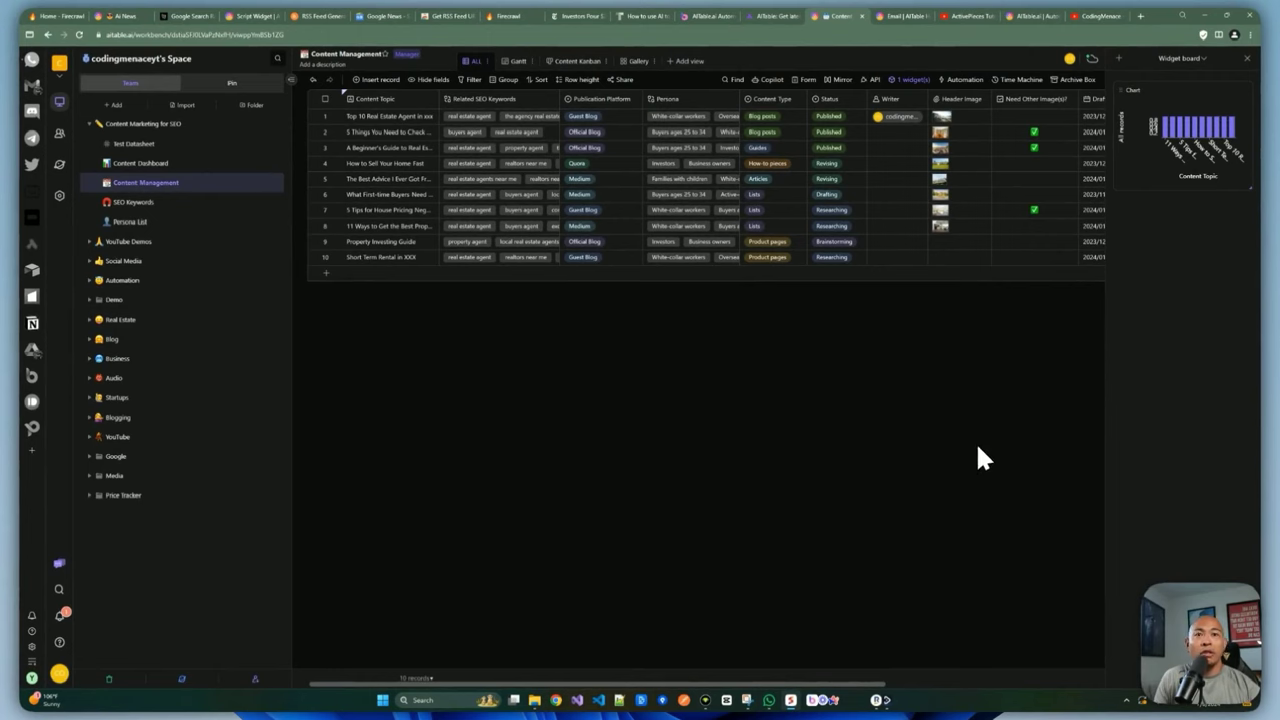
{"action": "left_click_drag", "start_coordinate": [1105, 316], "coordinate": [777, 300]}
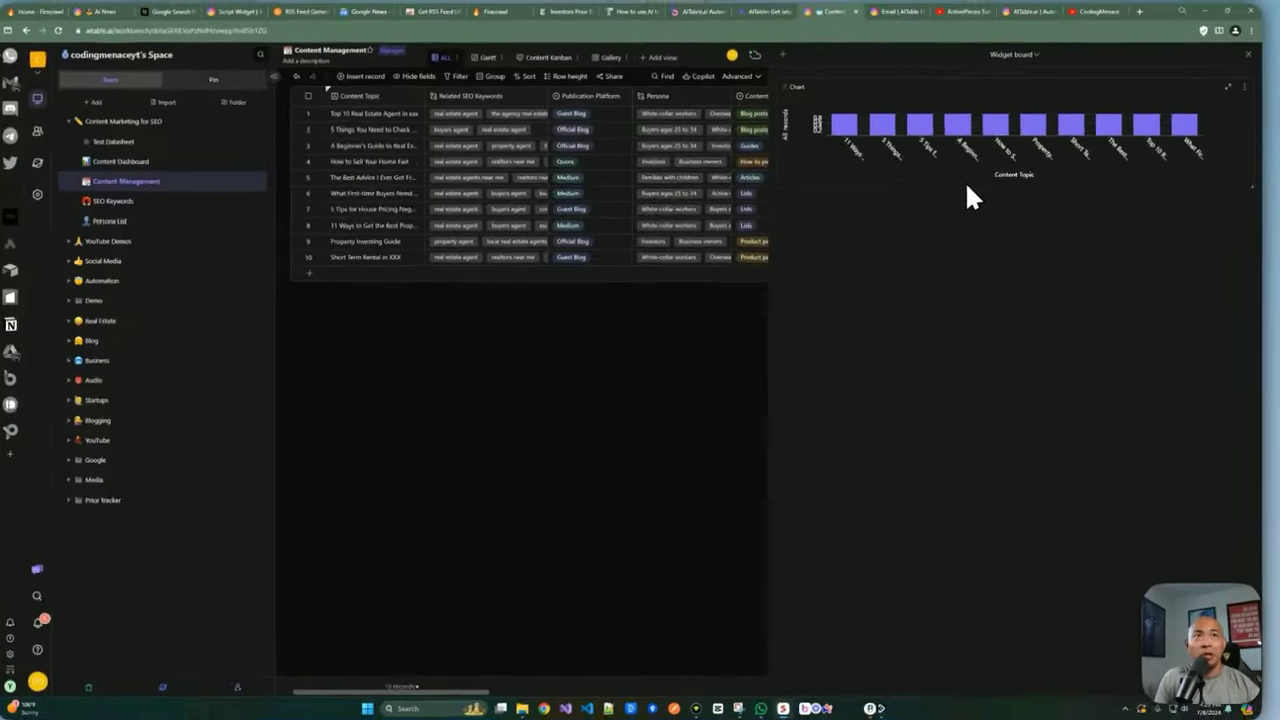
{"action": "mouse_move", "coordinate": [965, 180]}
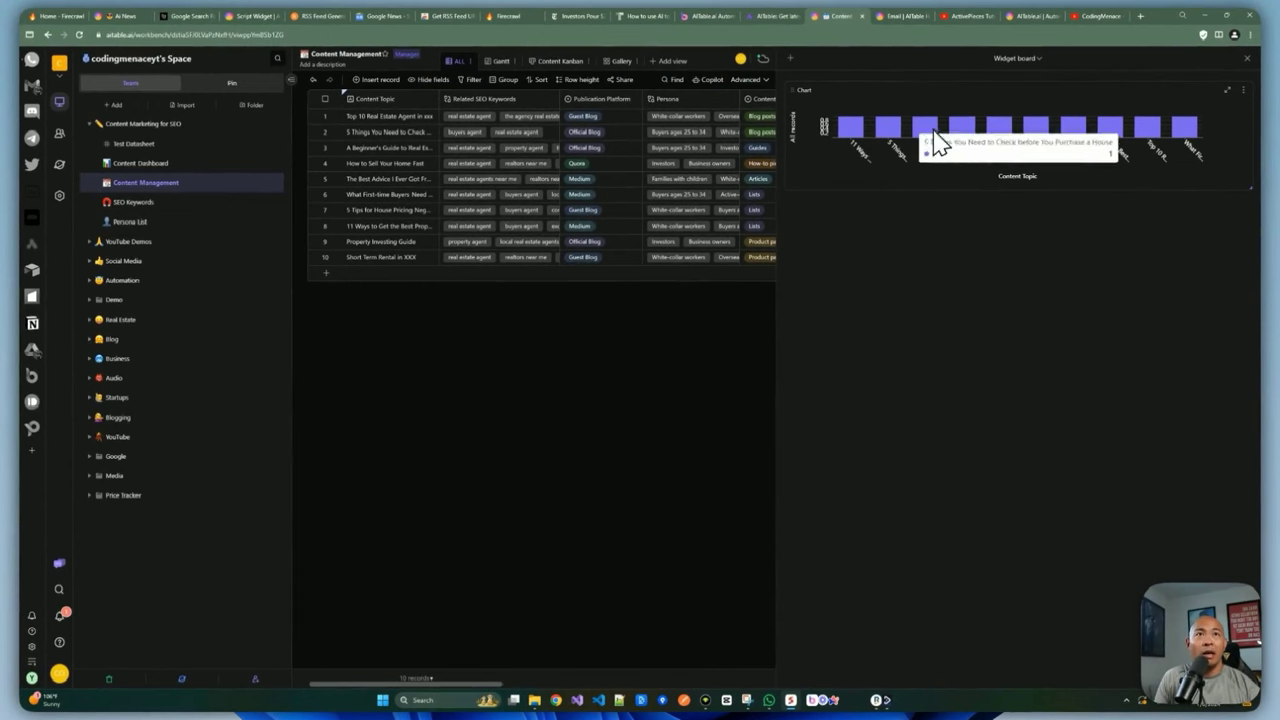
{"action": "mouse_move", "coordinate": [852, 130]}
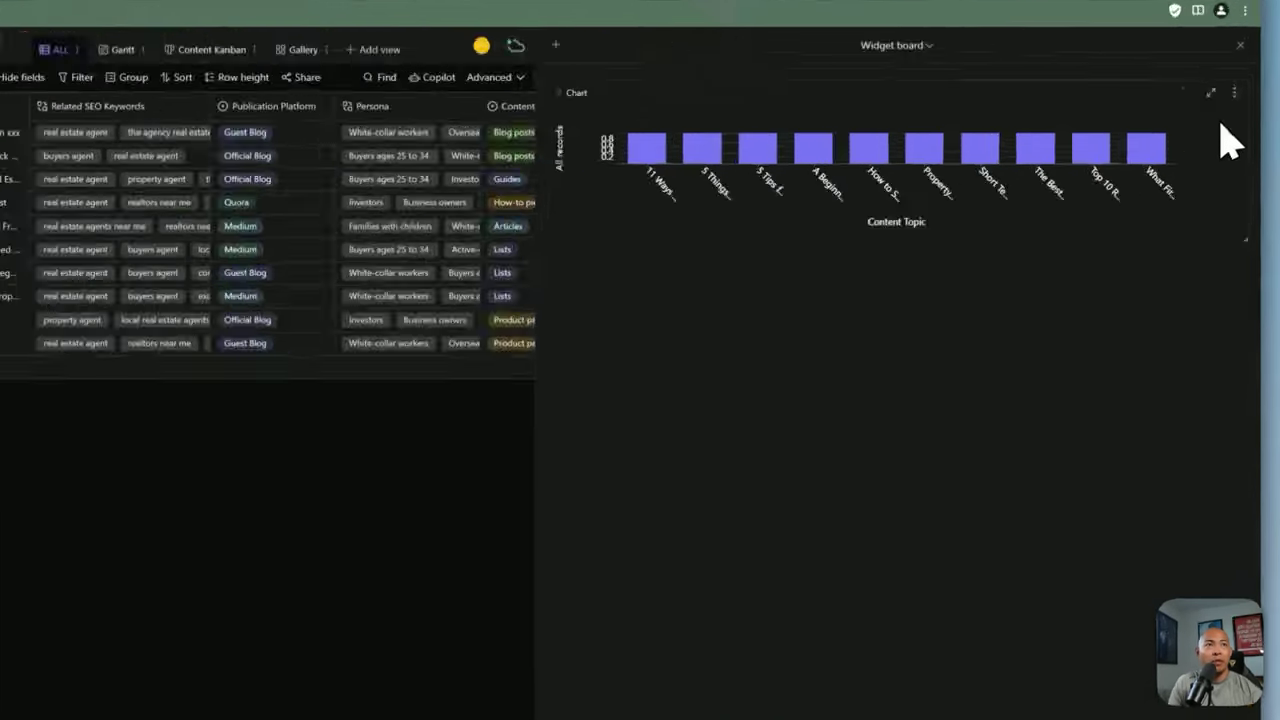
Confirm the chart uses Content Topic on the X axis and a count on Y, then close settings.
{"action": "left_click", "coordinate": [1243, 89]}
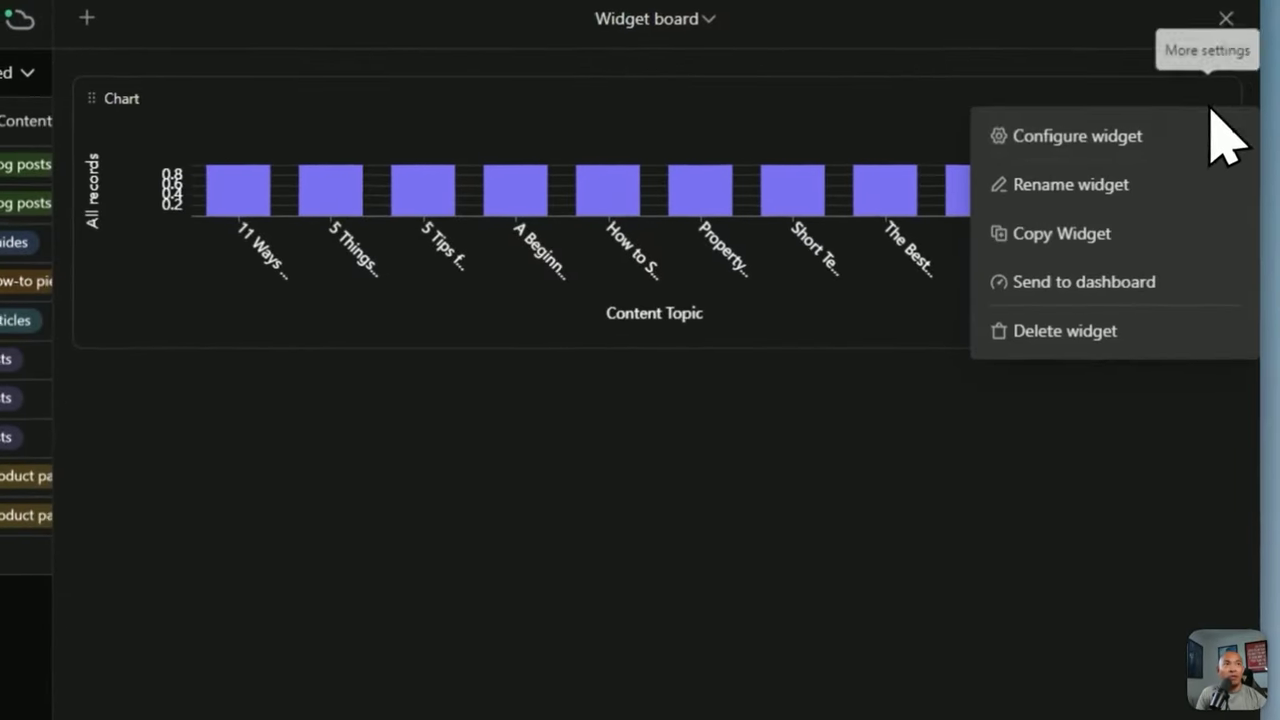
{"action": "left_click", "coordinate": [1200, 106]}
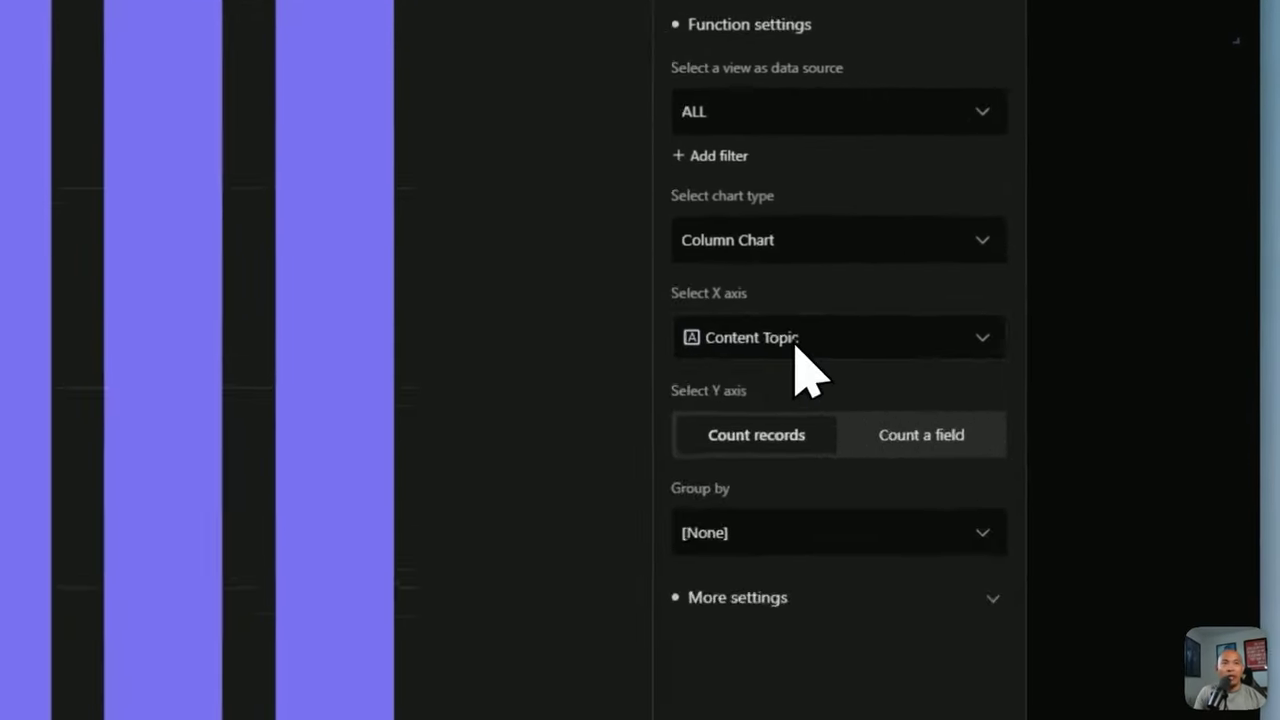
{"action": "left_click", "coordinate": [1066, 300]}
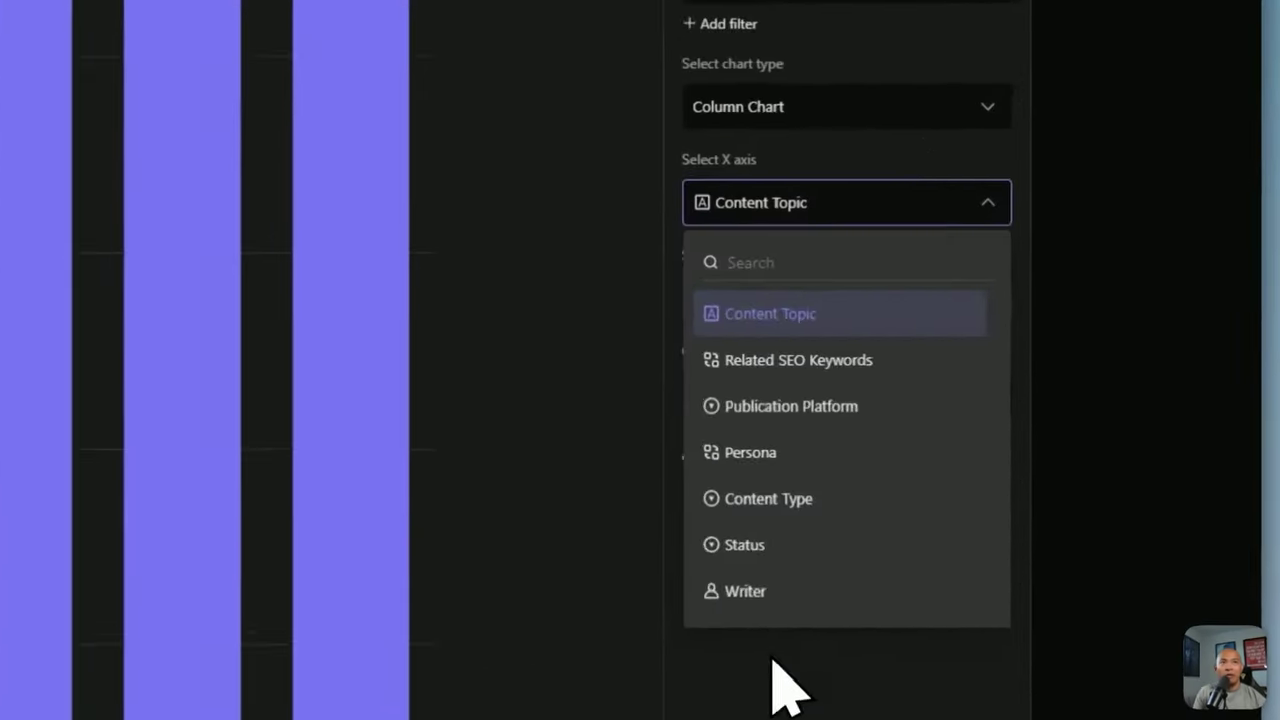
{"action": "left_click", "coordinate": [949, 624]}
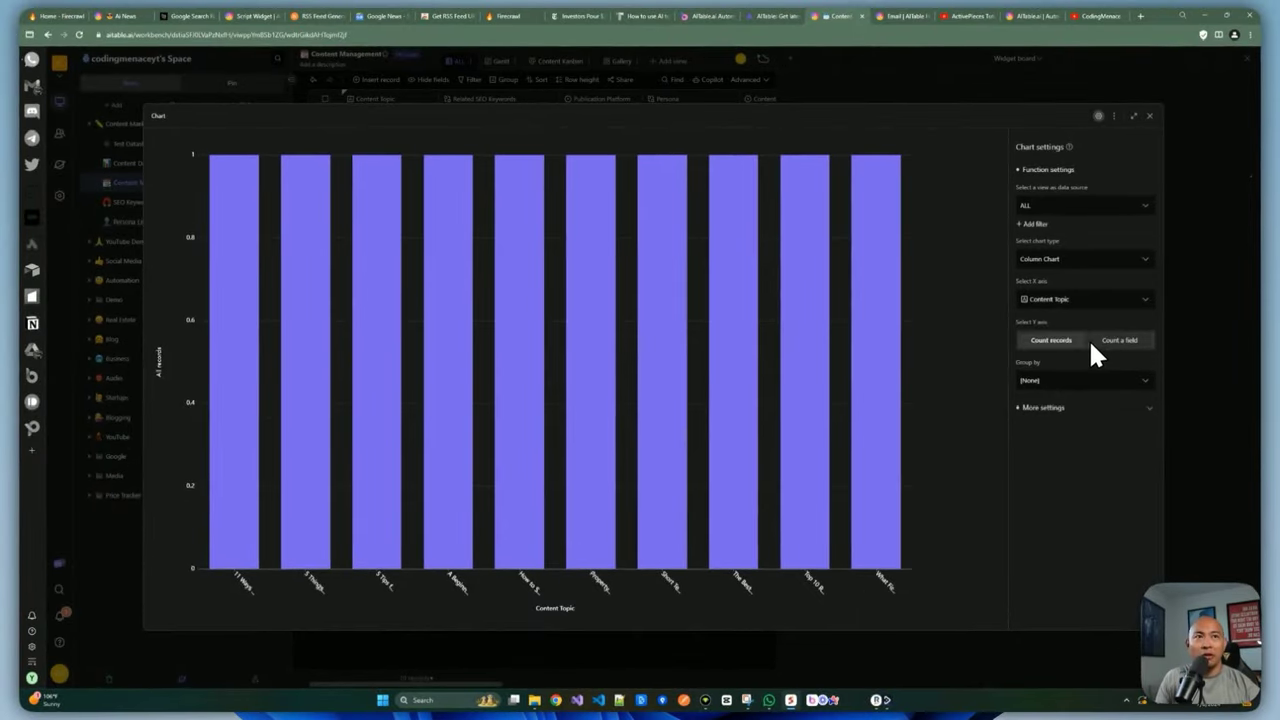
{"action": "left_click", "coordinate": [1091, 340]}
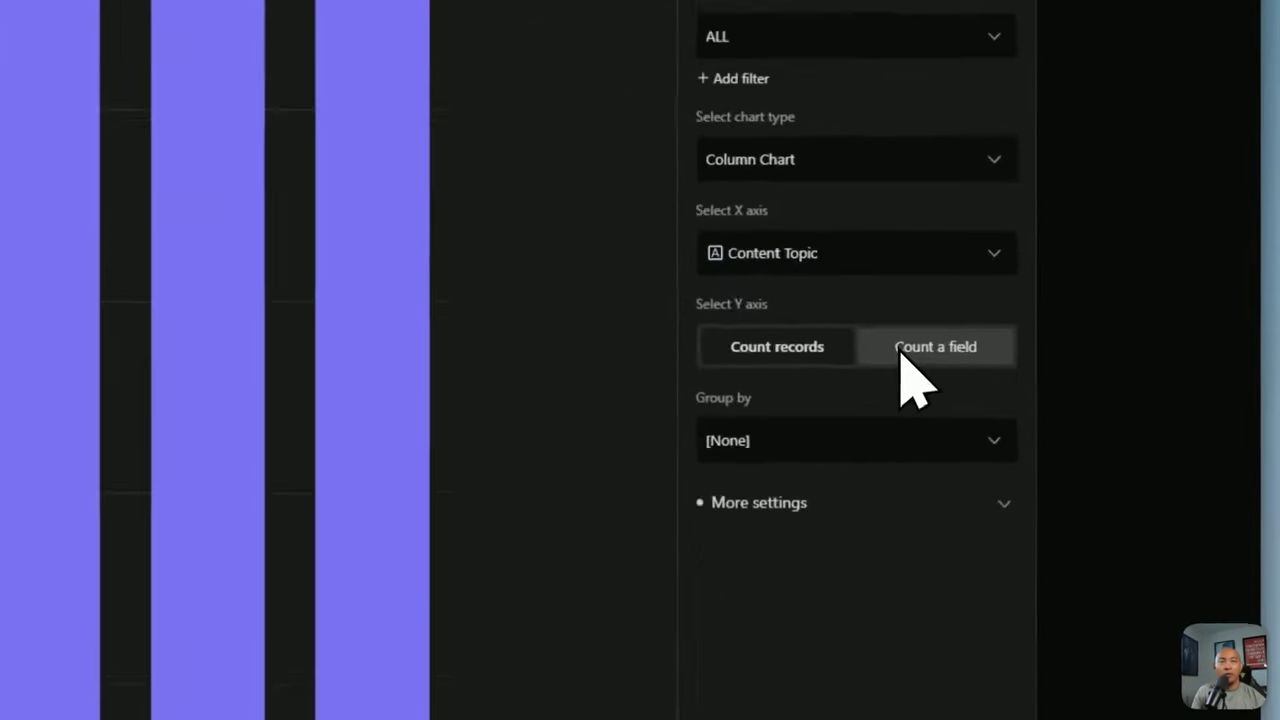
{"action": "left_click", "coordinate": [1100, 345]}
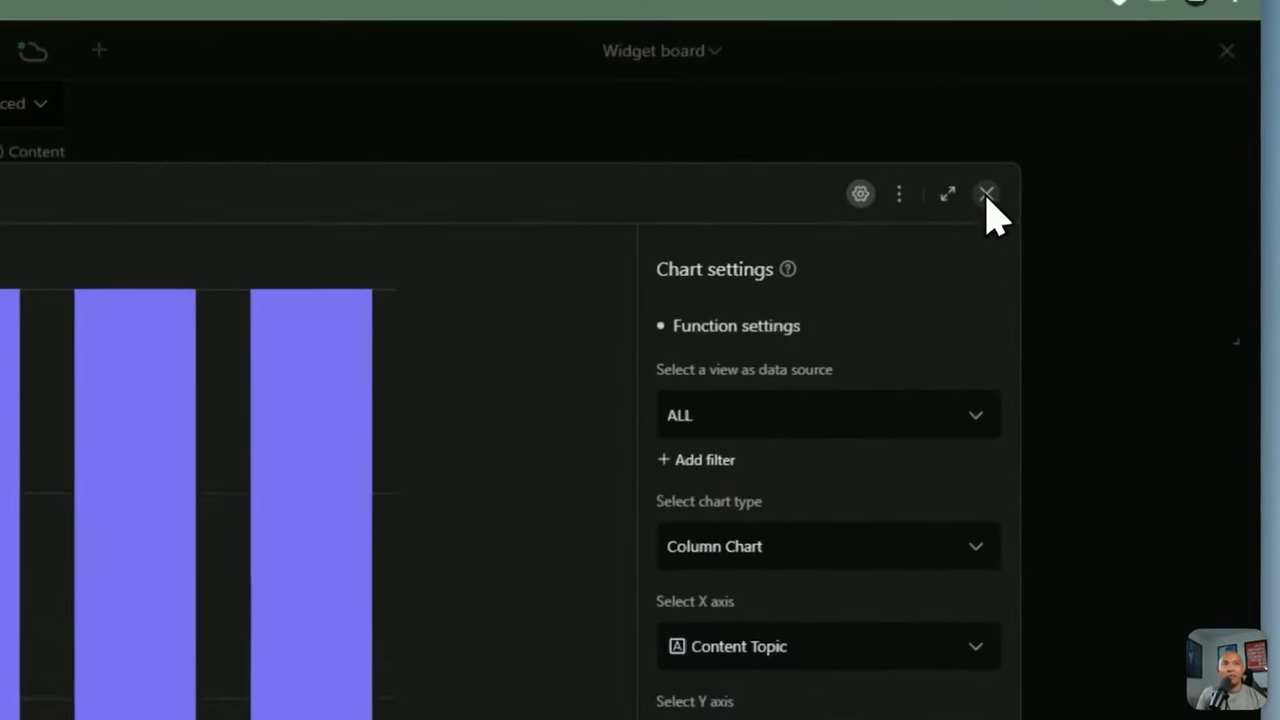
{"action": "left_click", "coordinate": [1150, 116]}
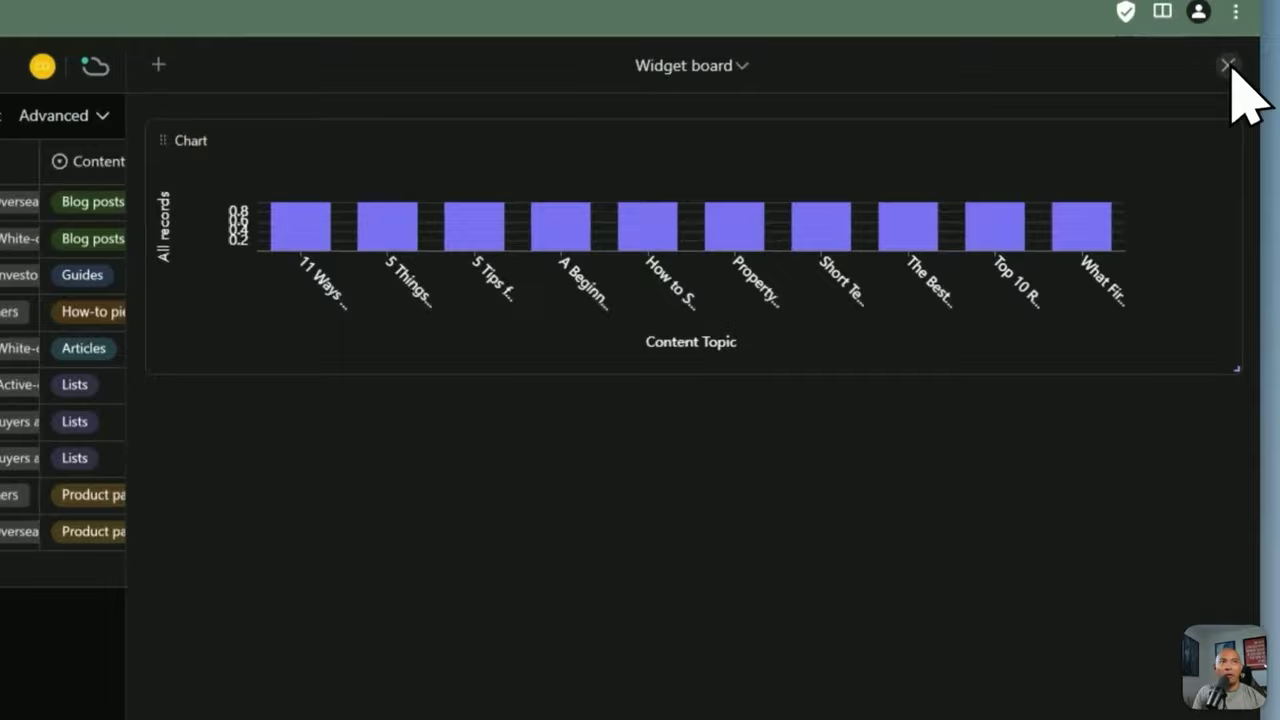
Reopen the widget board, install a Script widget from Widget Center and open its Hello World code.
{"action": "left_click", "coordinate": [1246, 58]}
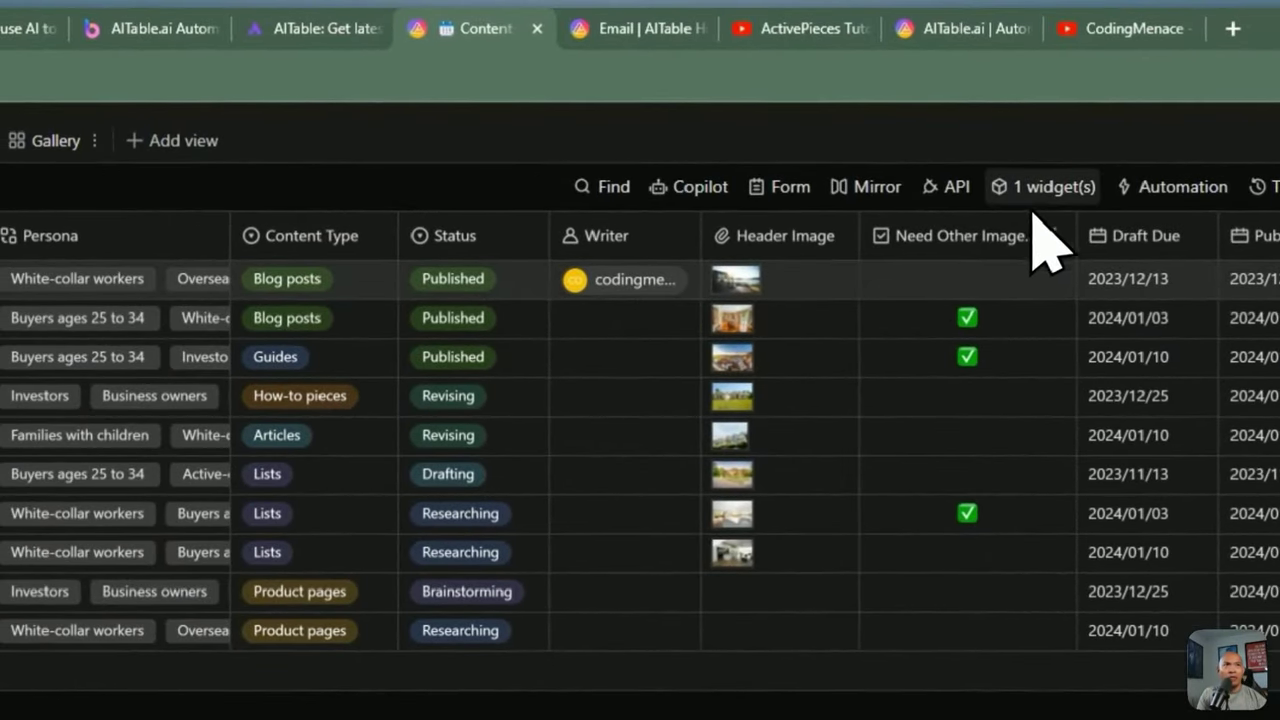
{"action": "left_click", "coordinate": [1005, 180]}
{"action": "mouse_move", "coordinate": [891, 298]}
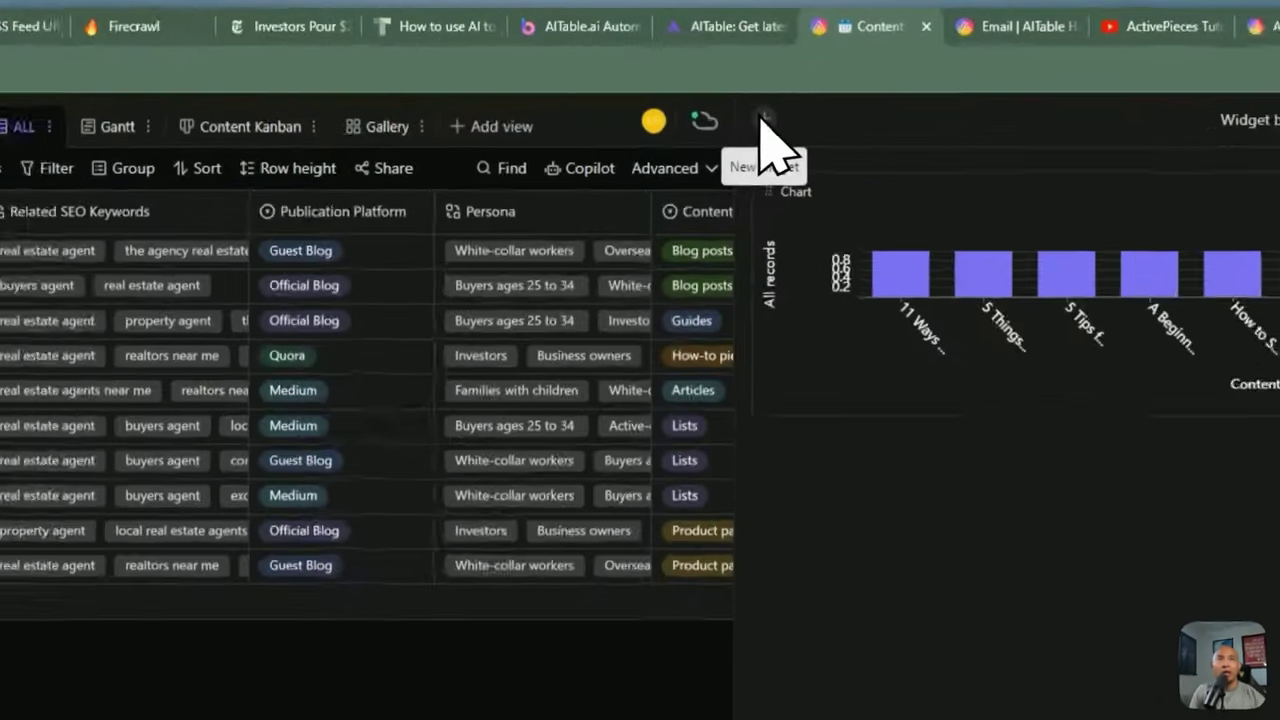
{"action": "left_click", "coordinate": [789, 62]}
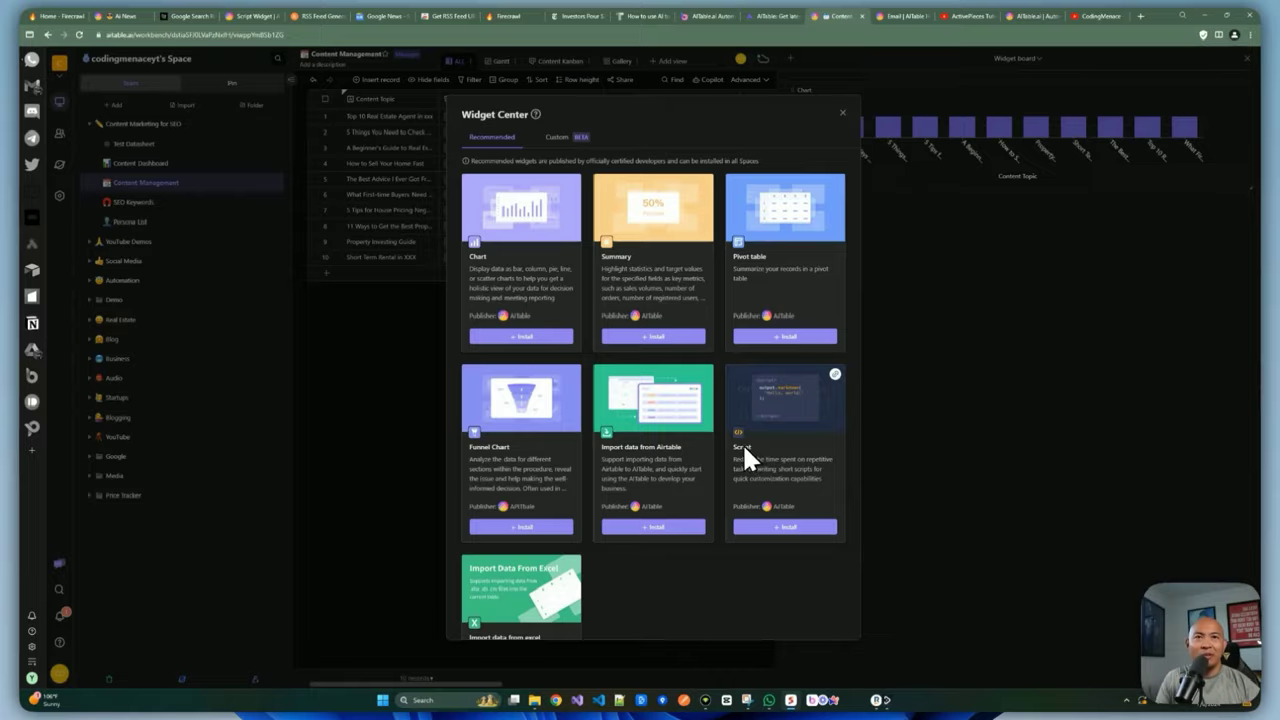
{"action": "left_click", "coordinate": [785, 526]}
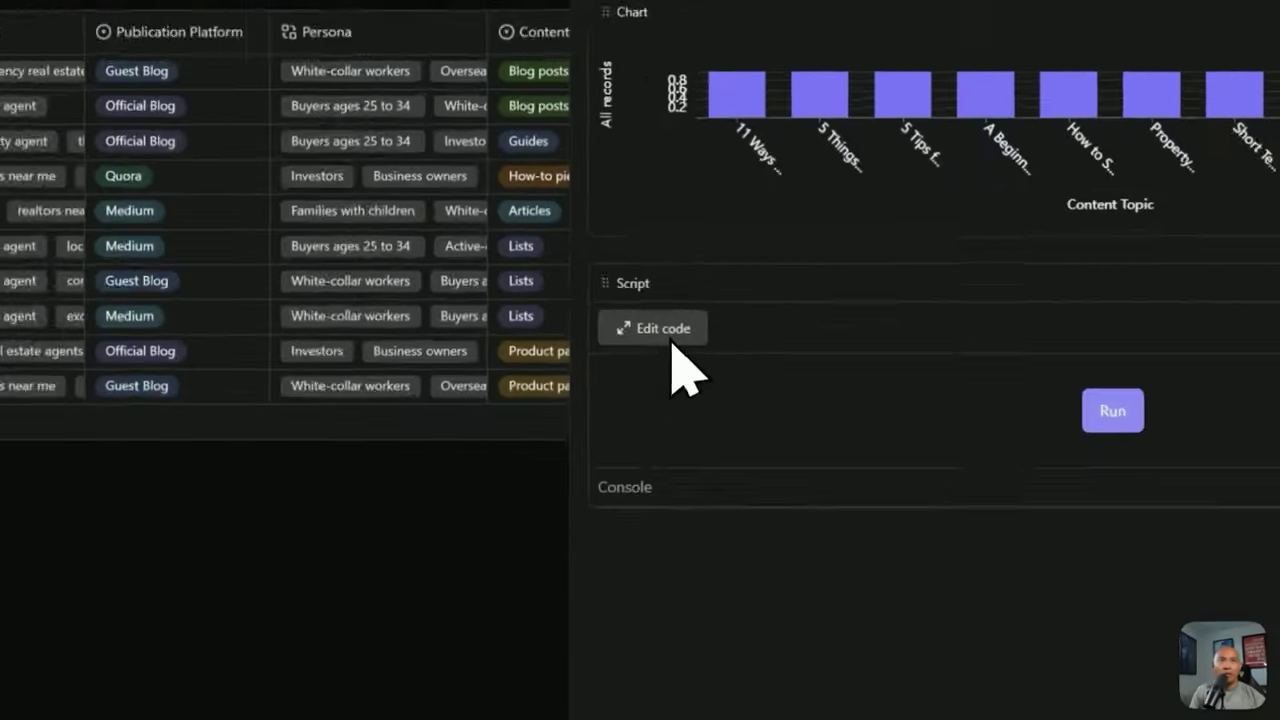
{"action": "left_click", "coordinate": [670, 338]}
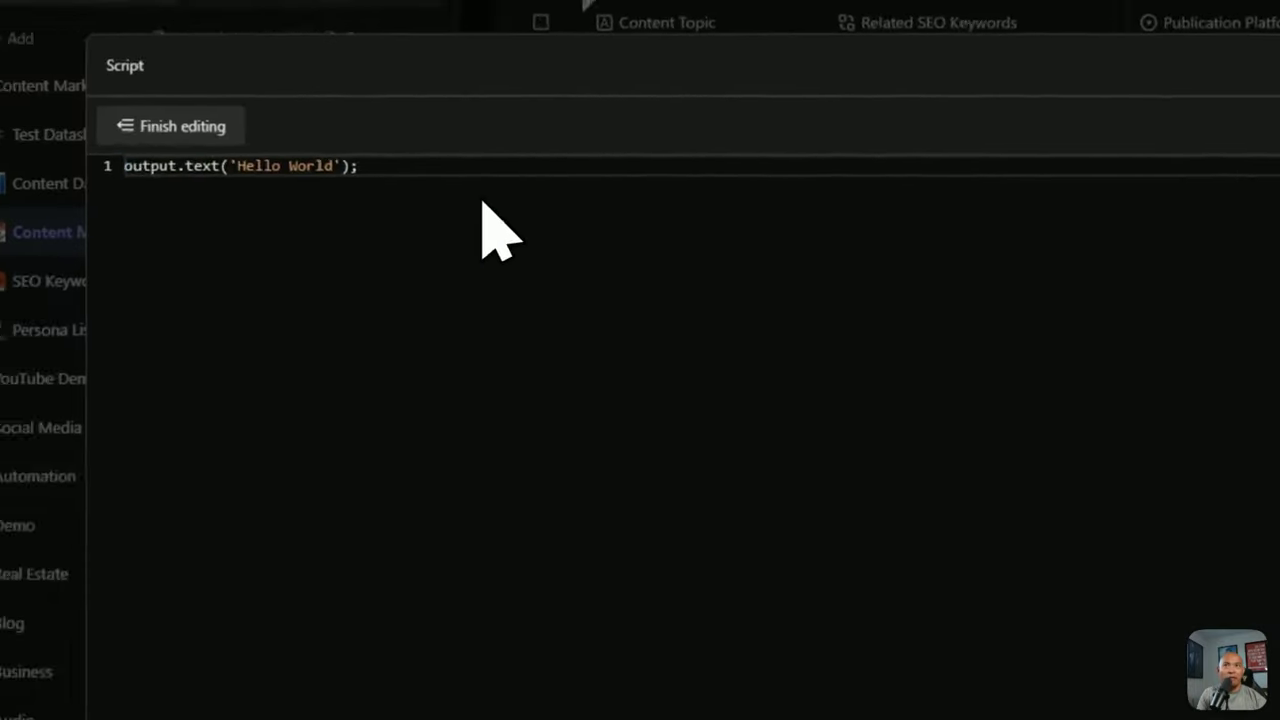
{"action": "key", "text": "ctrl+a"}
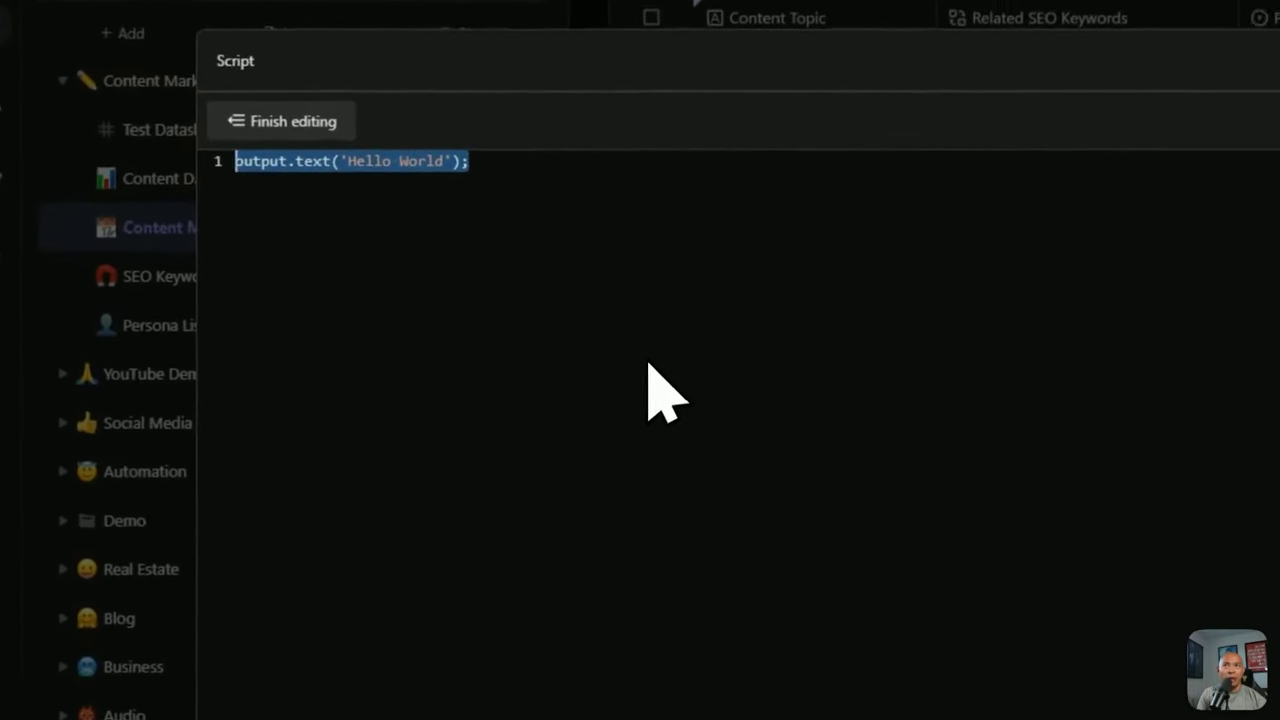
Add the closing semicolon and run the script to output 'Hello World'.
{"action": "left_click", "coordinate": [321, 217]}
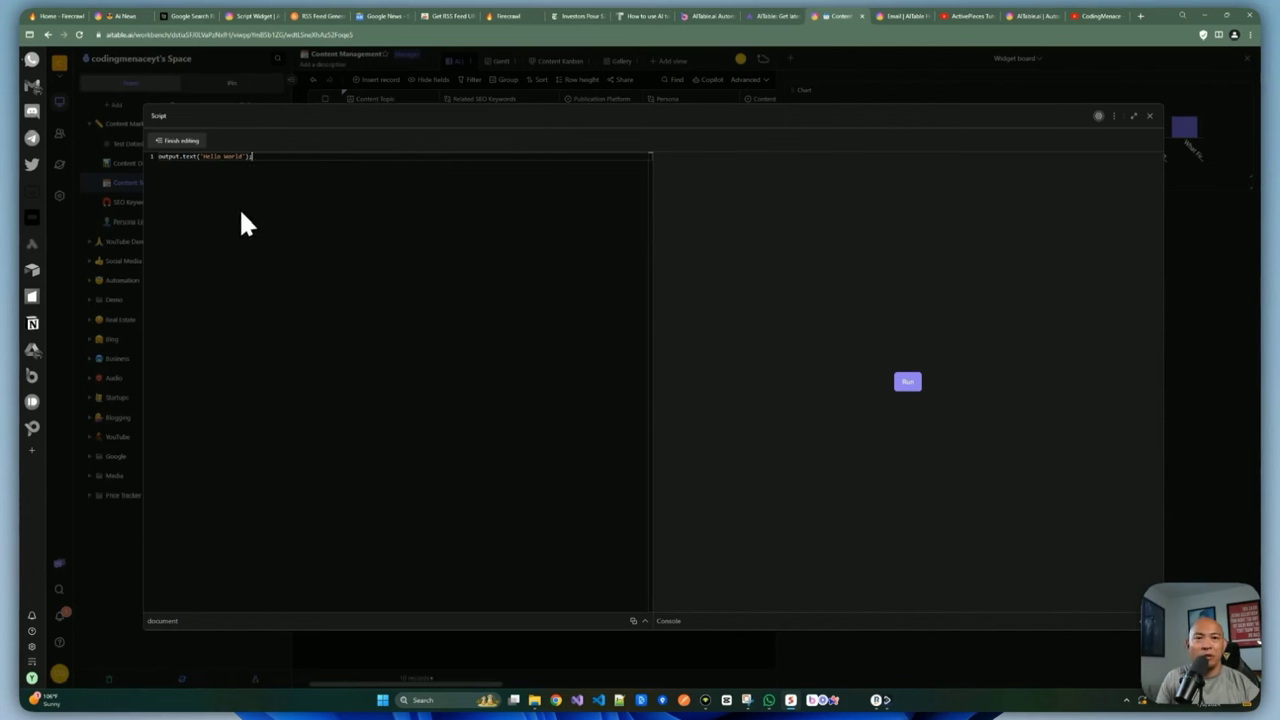
{"action": "type", "text": ";"}
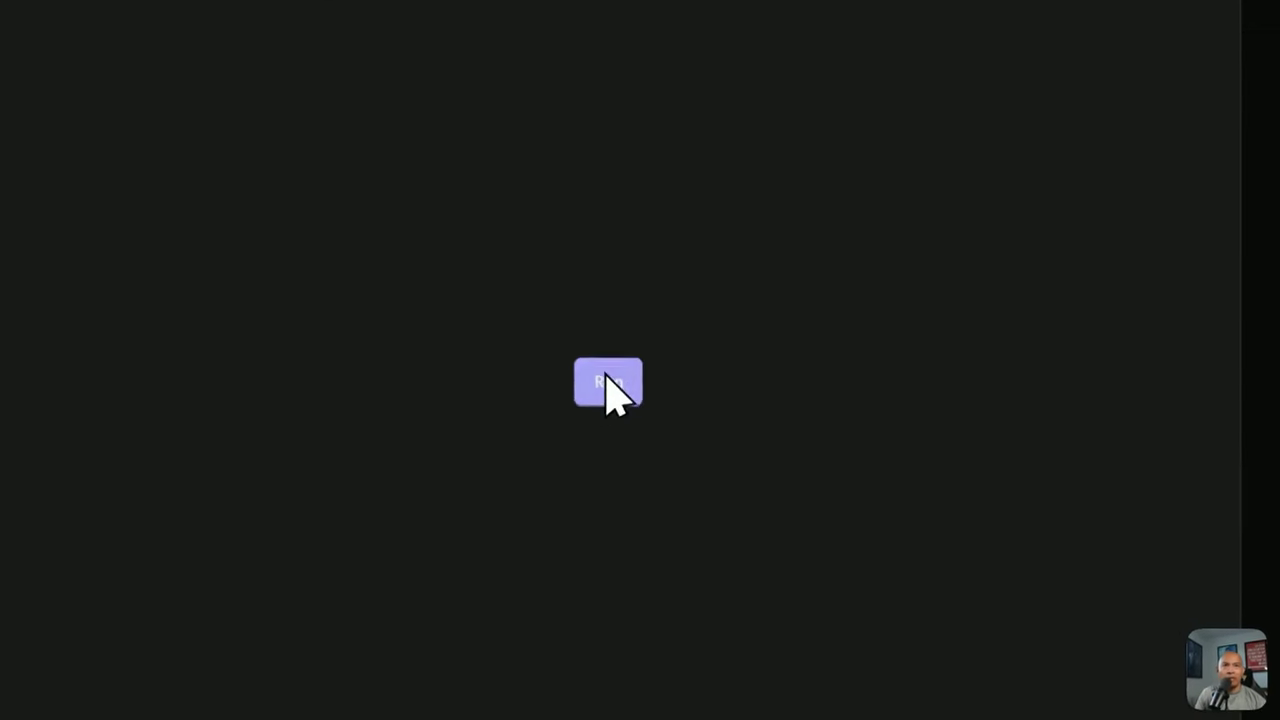
{"action": "left_click", "coordinate": [907, 381]}
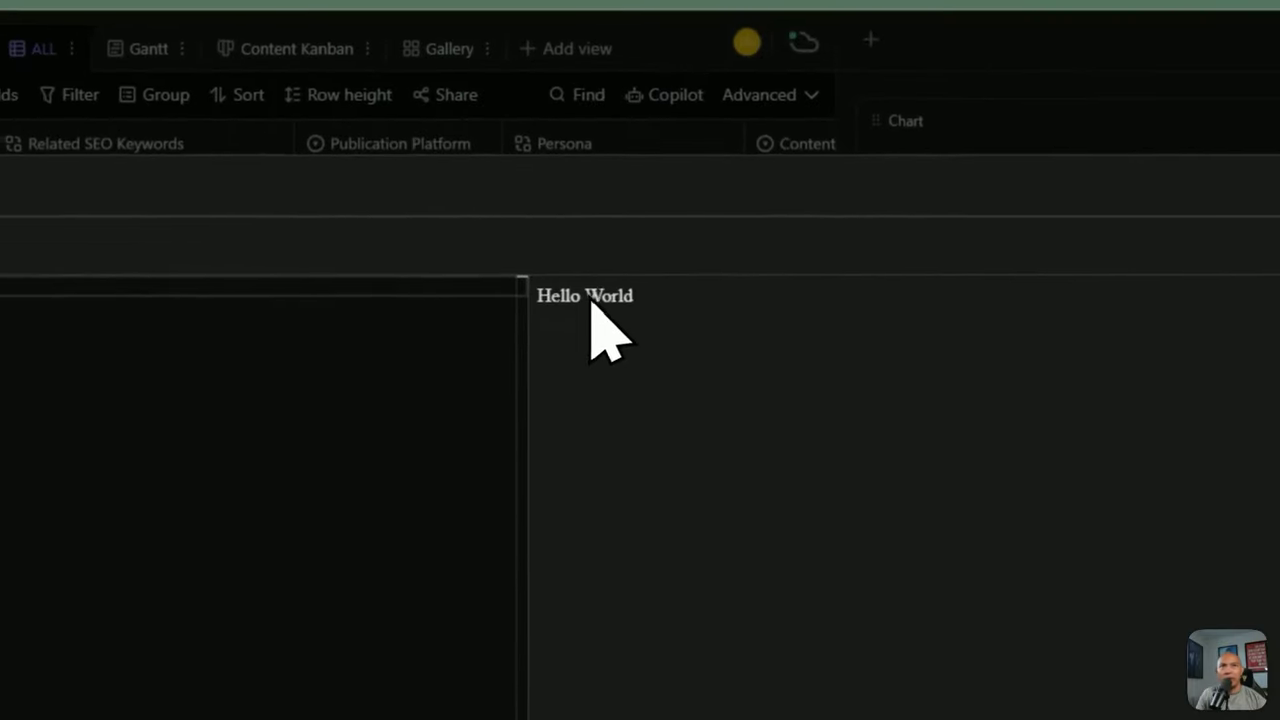
{"action": "left_click_drag", "start_coordinate": [193, 131], "coordinate": [324, 140]}
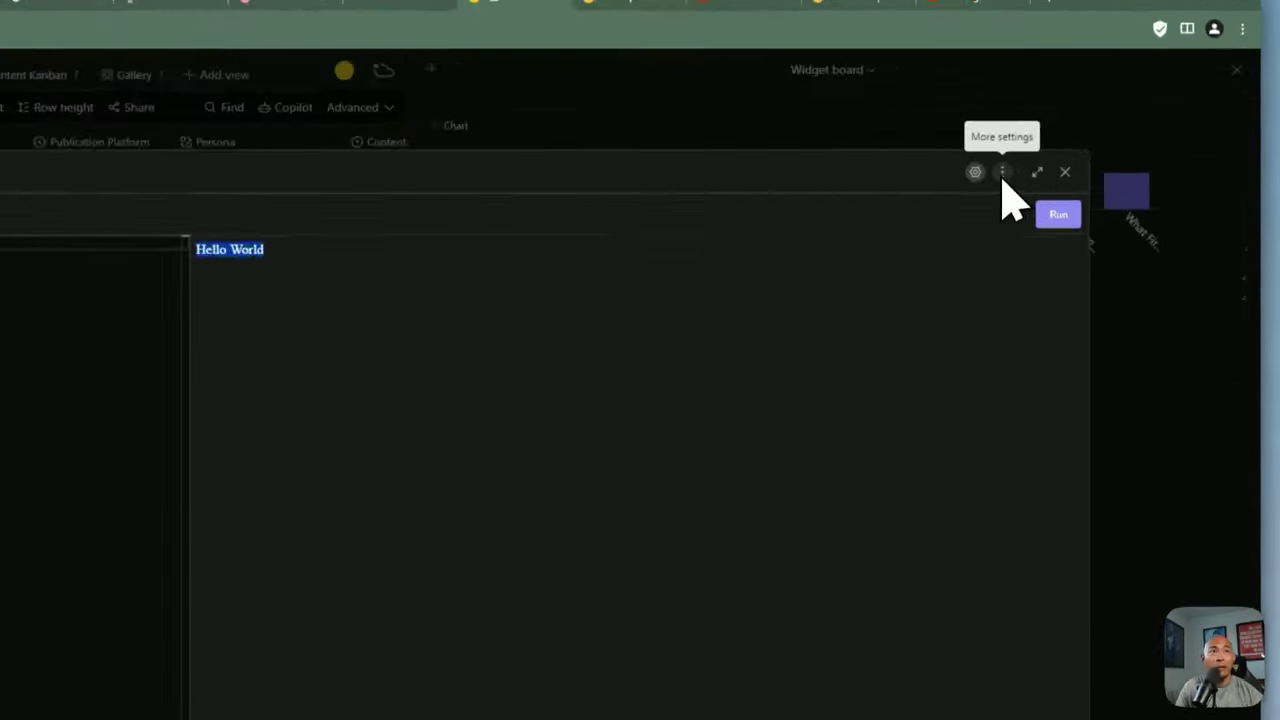
Dismiss the widget's More menu and close the expanded Script view to return to the board.
{"action": "left_click", "coordinate": [1113, 116]}
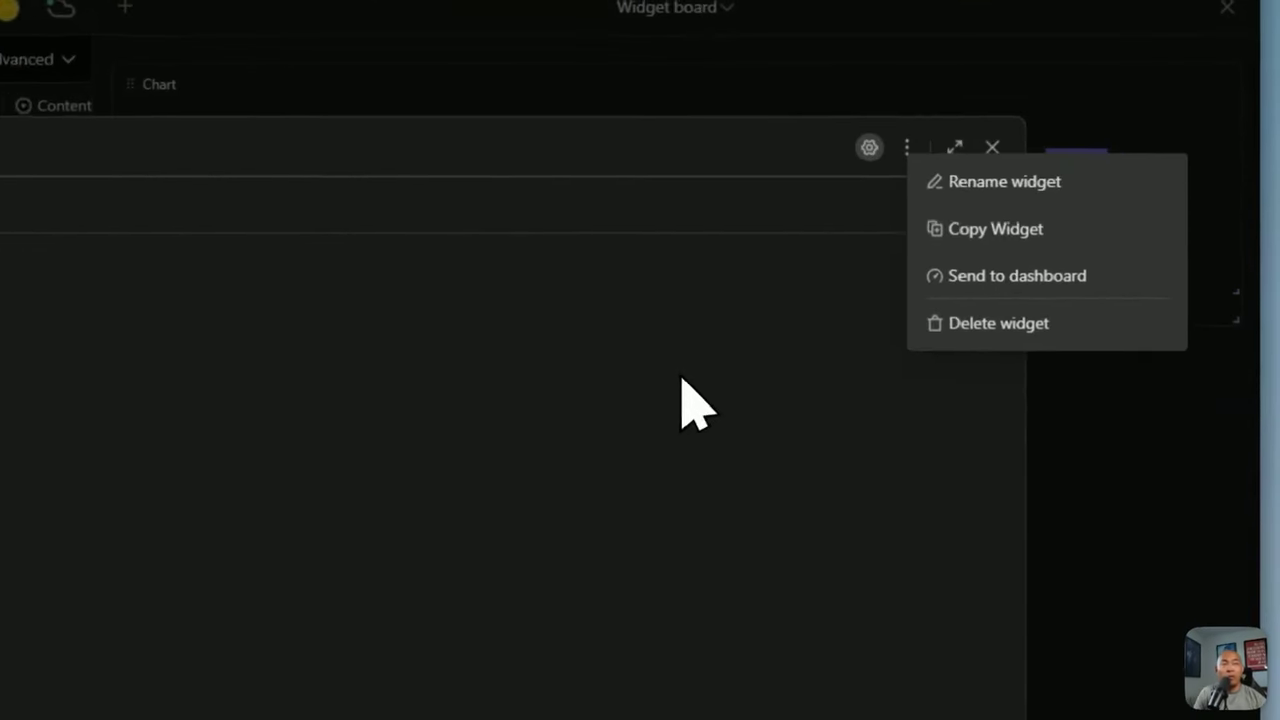
{"action": "left_click", "coordinate": [992, 147]}
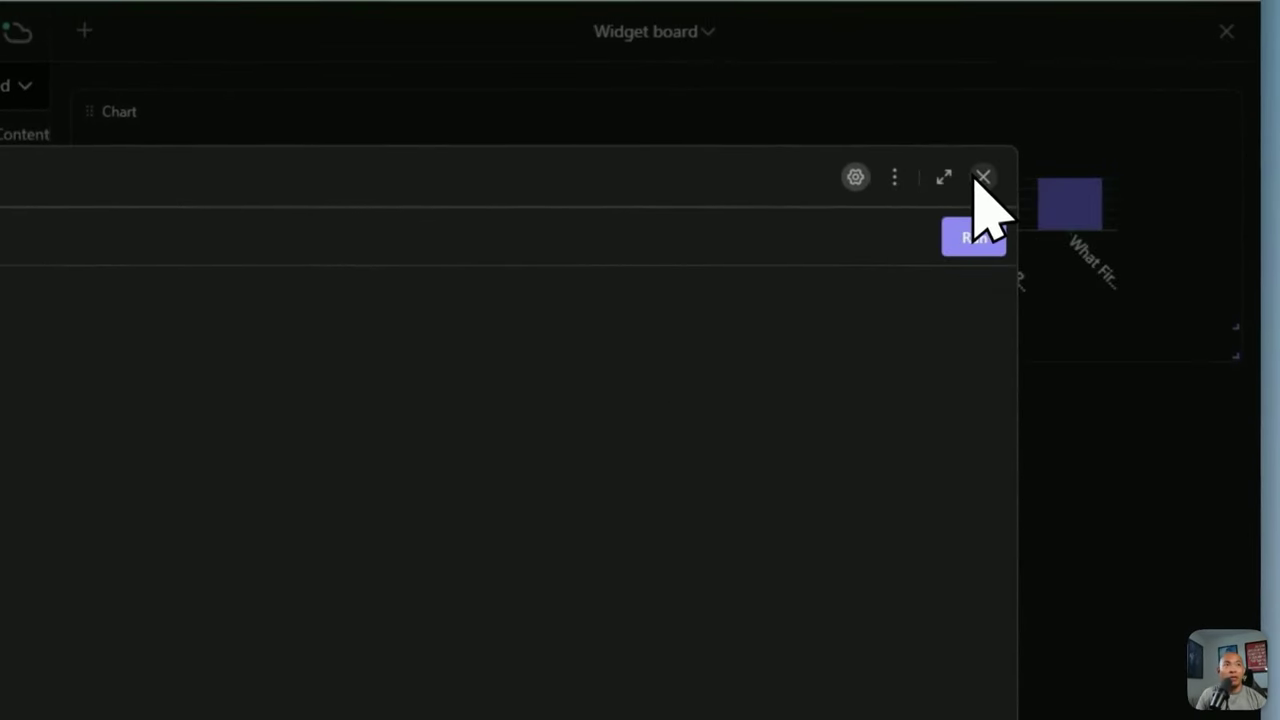
{"action": "left_click", "coordinate": [983, 177]}
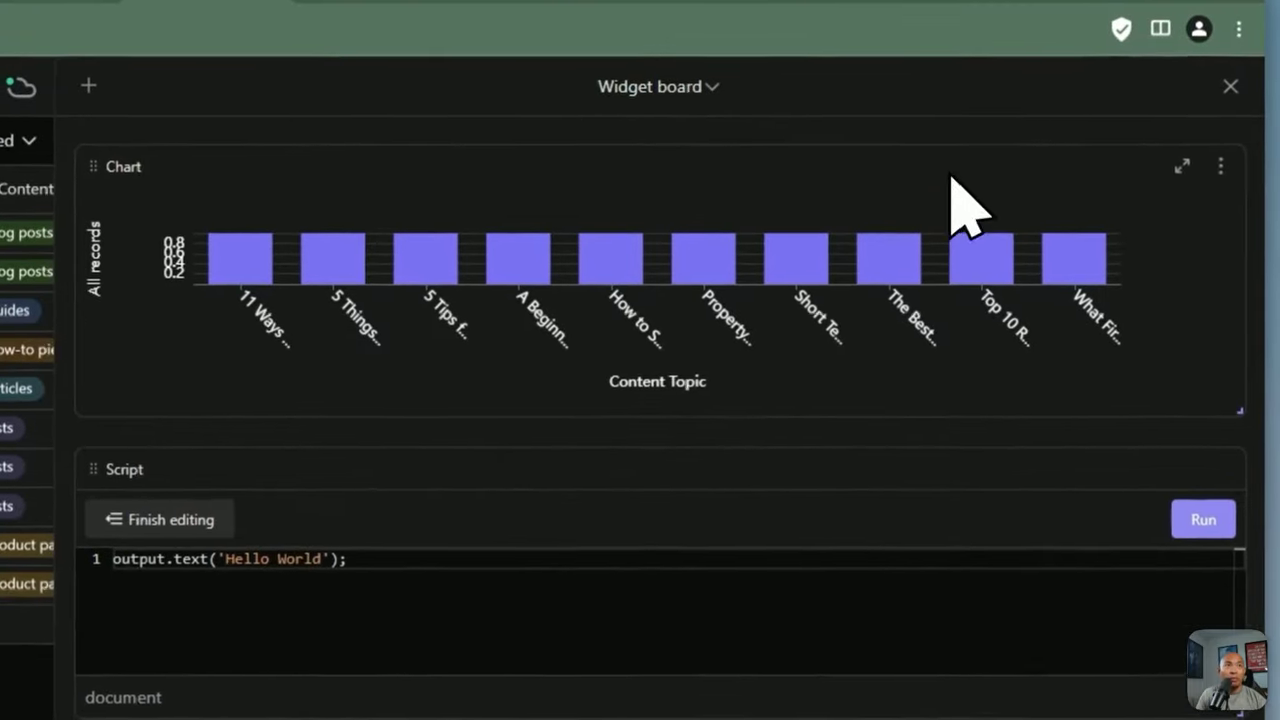
Close the widget board and bring up the Form panel for the Content Management table.
{"action": "left_click", "coordinate": [1226, 86]}
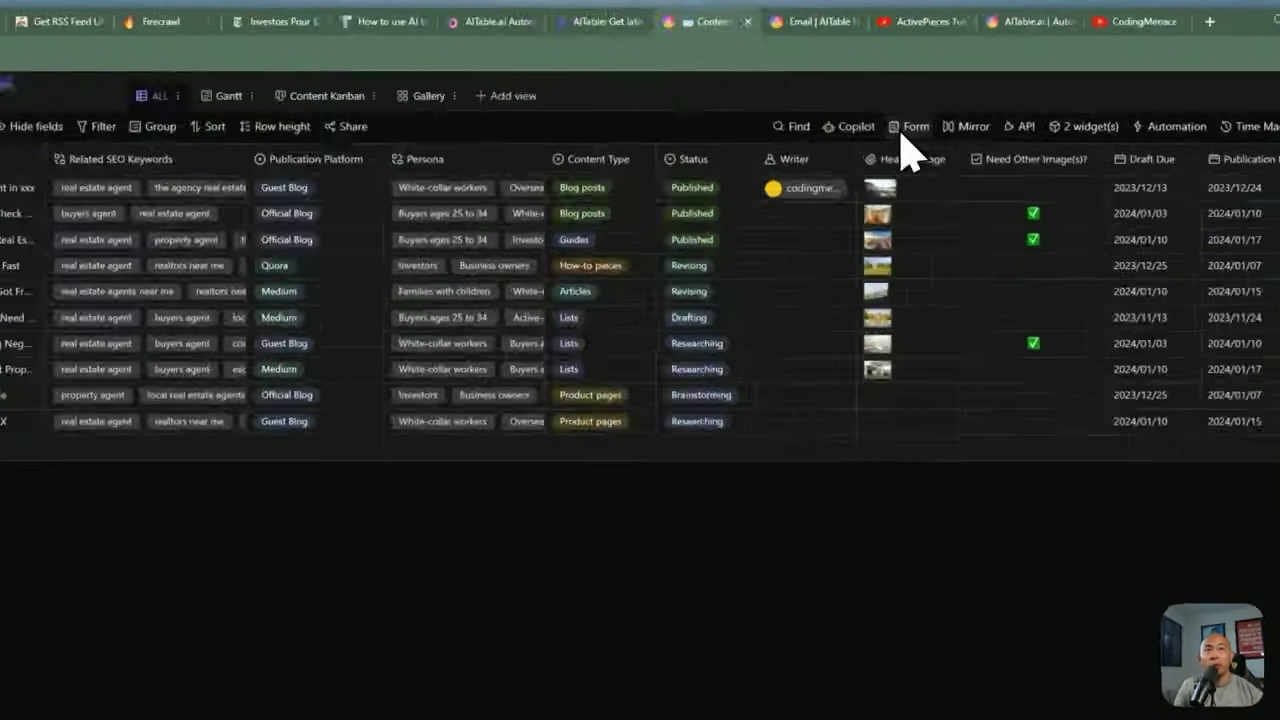
{"action": "left_click", "coordinate": [952, 80]}
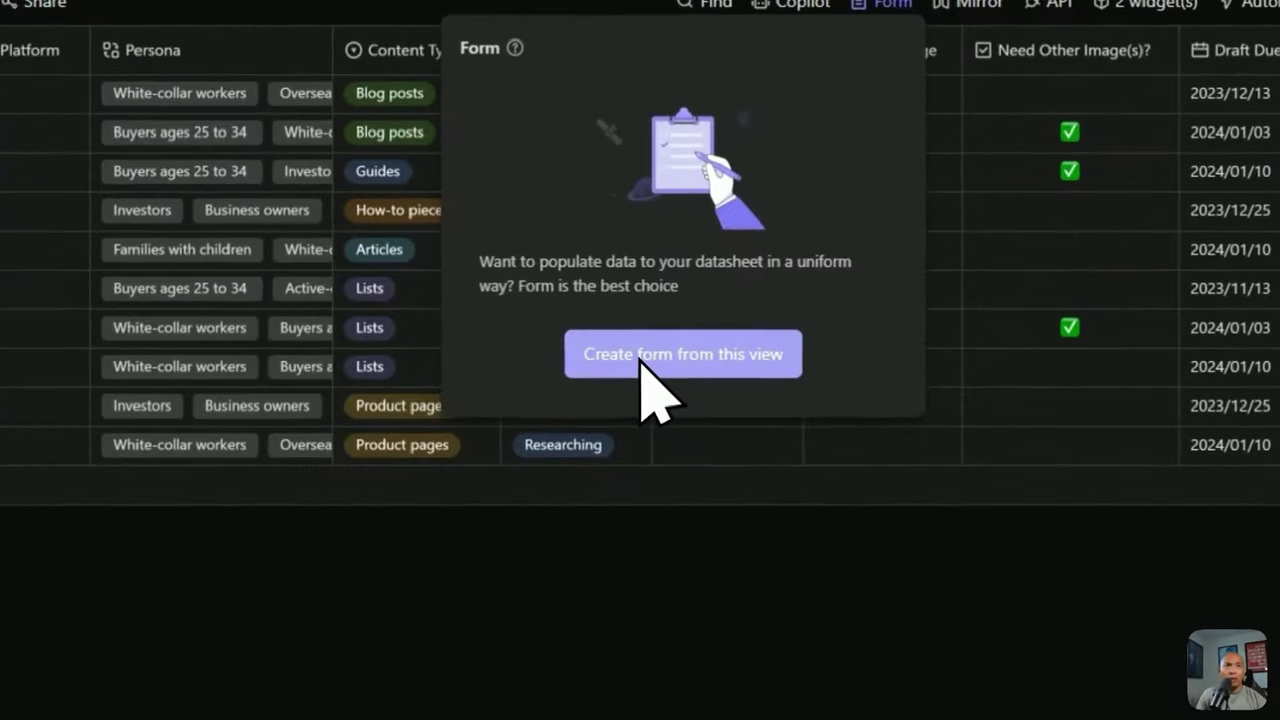
Create ALL's Form from the ALL view and review its fields, starting with Content Topic.
{"action": "left_click", "coordinate": [641, 362]}
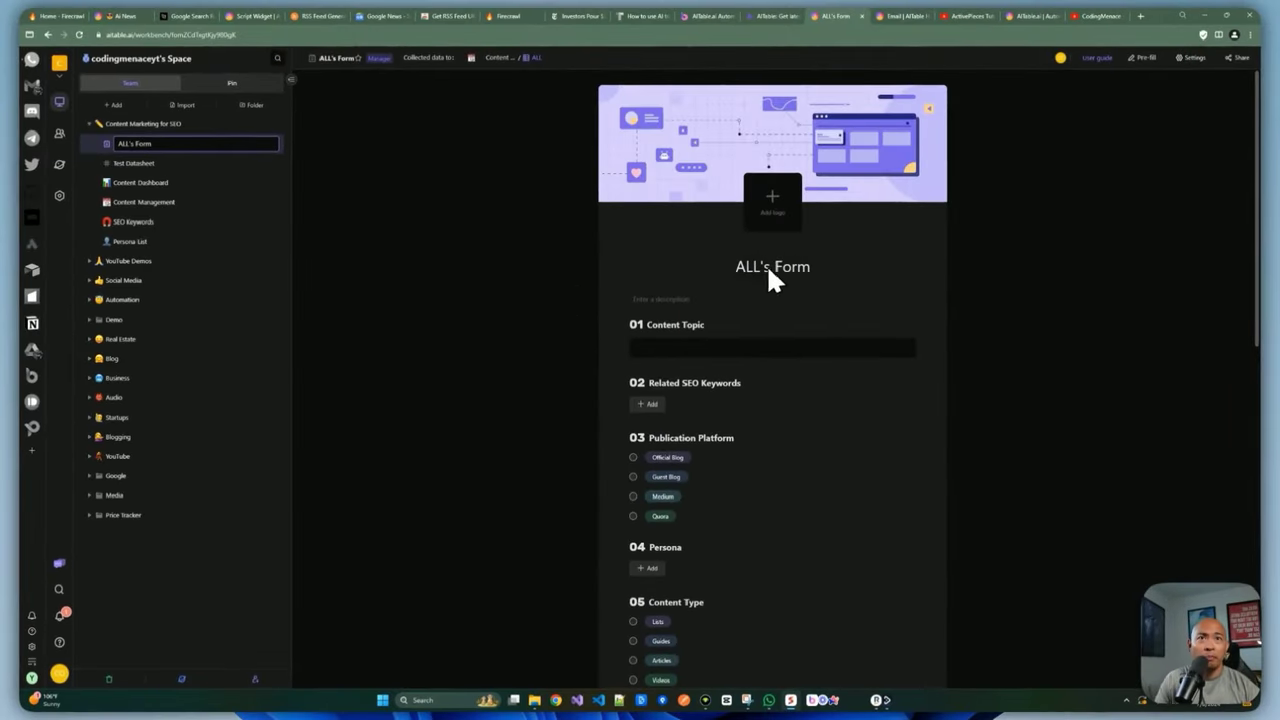
{"action": "scroll", "coordinate": [760, 285], "scroll_direction": "down", "scroll_amount": 1}
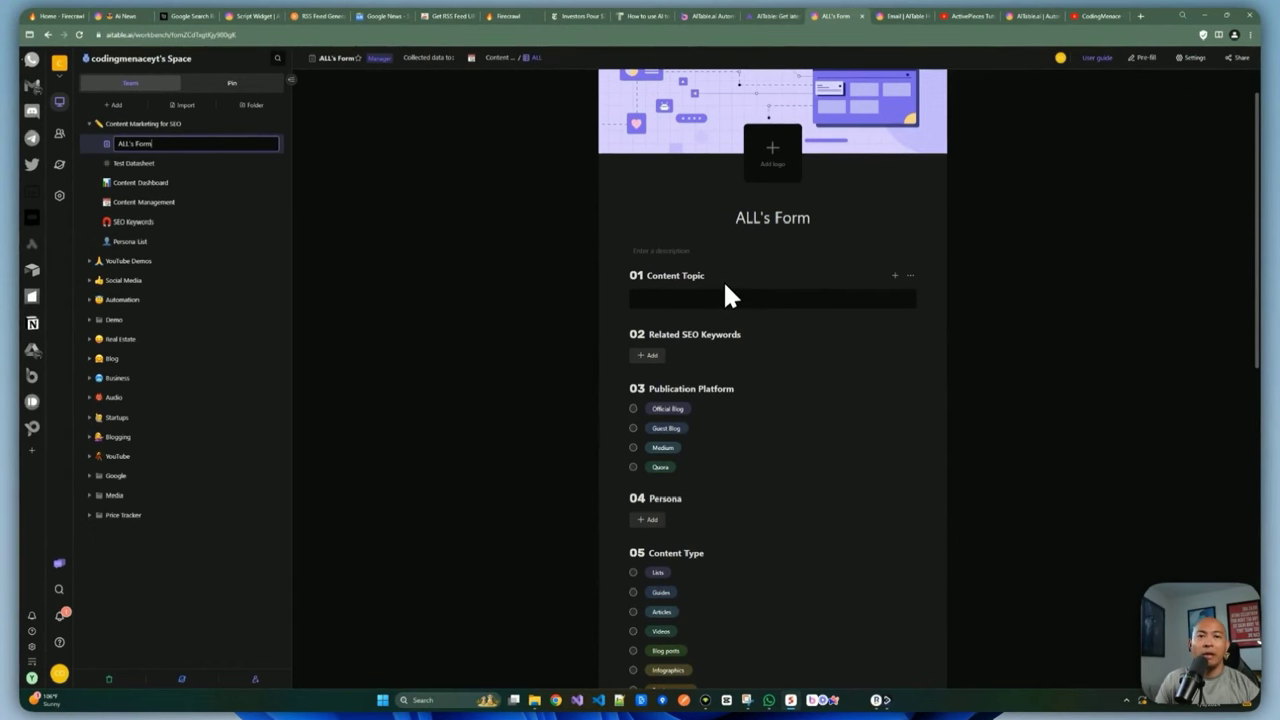
{"action": "scroll", "coordinate": [723, 279], "scroll_direction": "down", "scroll_amount": 8}
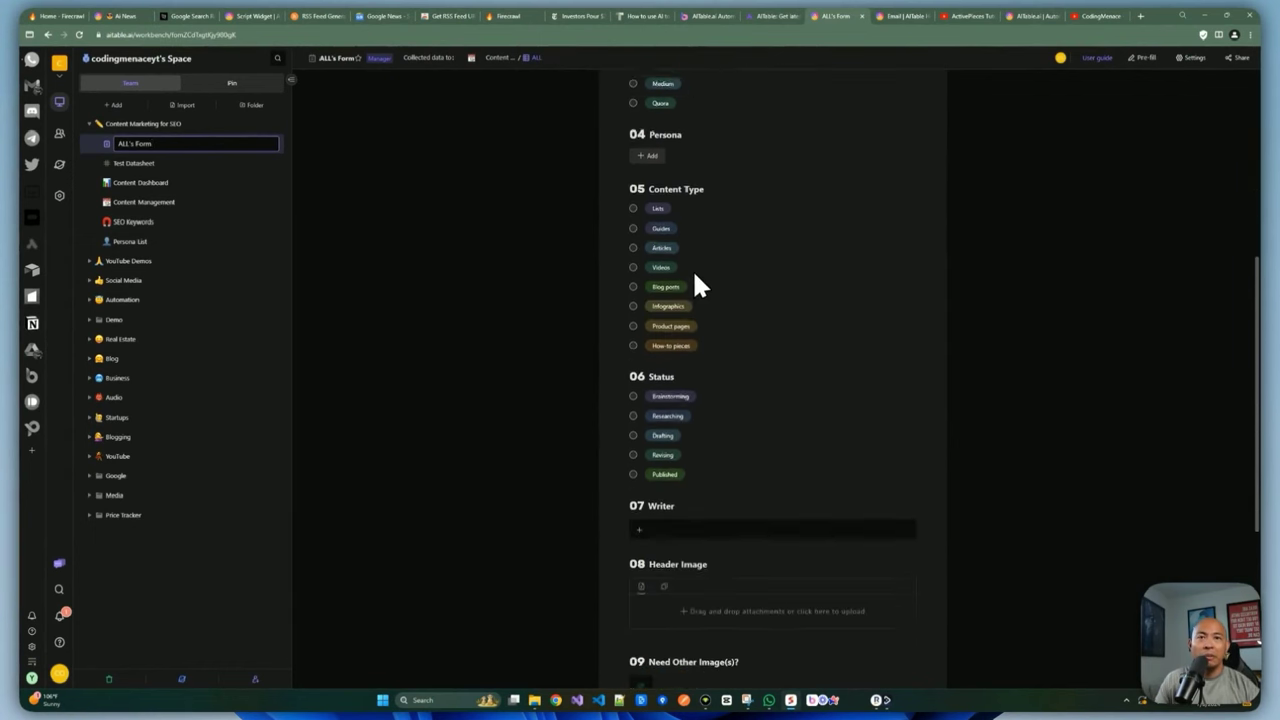
{"action": "scroll", "coordinate": [695, 287], "scroll_direction": "up", "scroll_amount": 4}
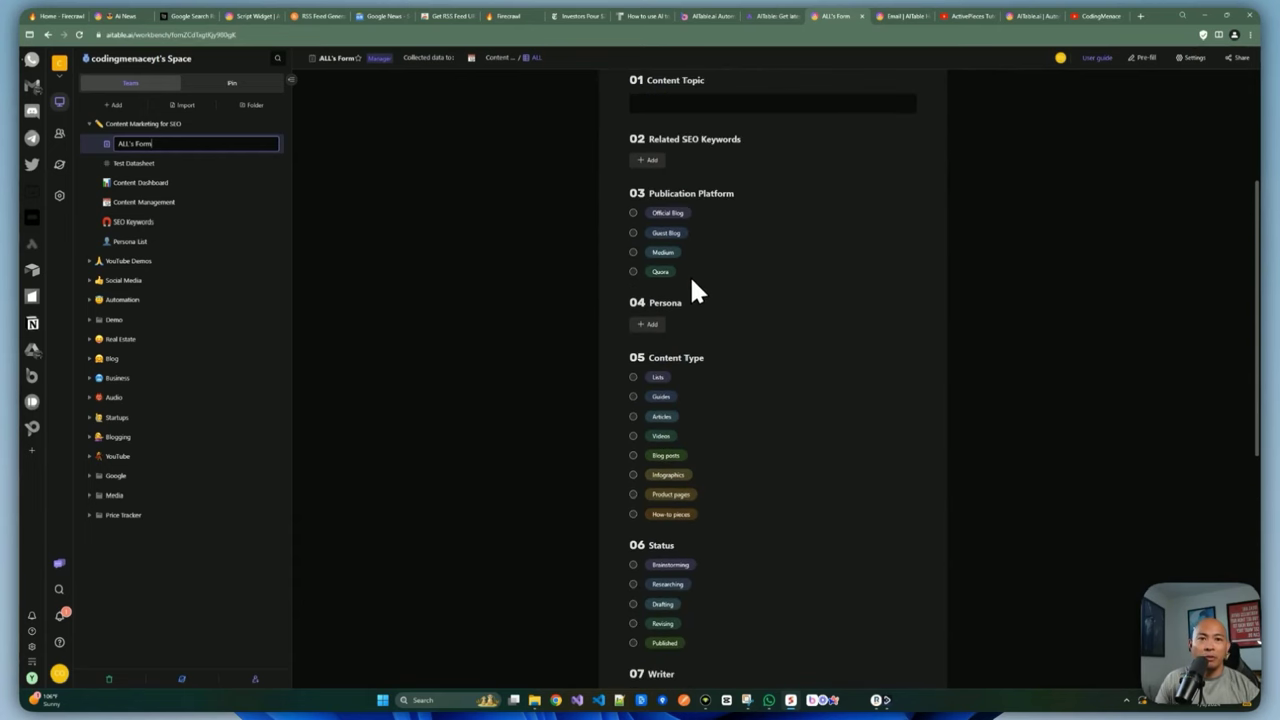
{"action": "scroll", "coordinate": [705, 305], "scroll_direction": "down", "scroll_amount": 3}
{"action": "scroll", "coordinate": [685, 290], "scroll_direction": "up", "scroll_amount": 5}
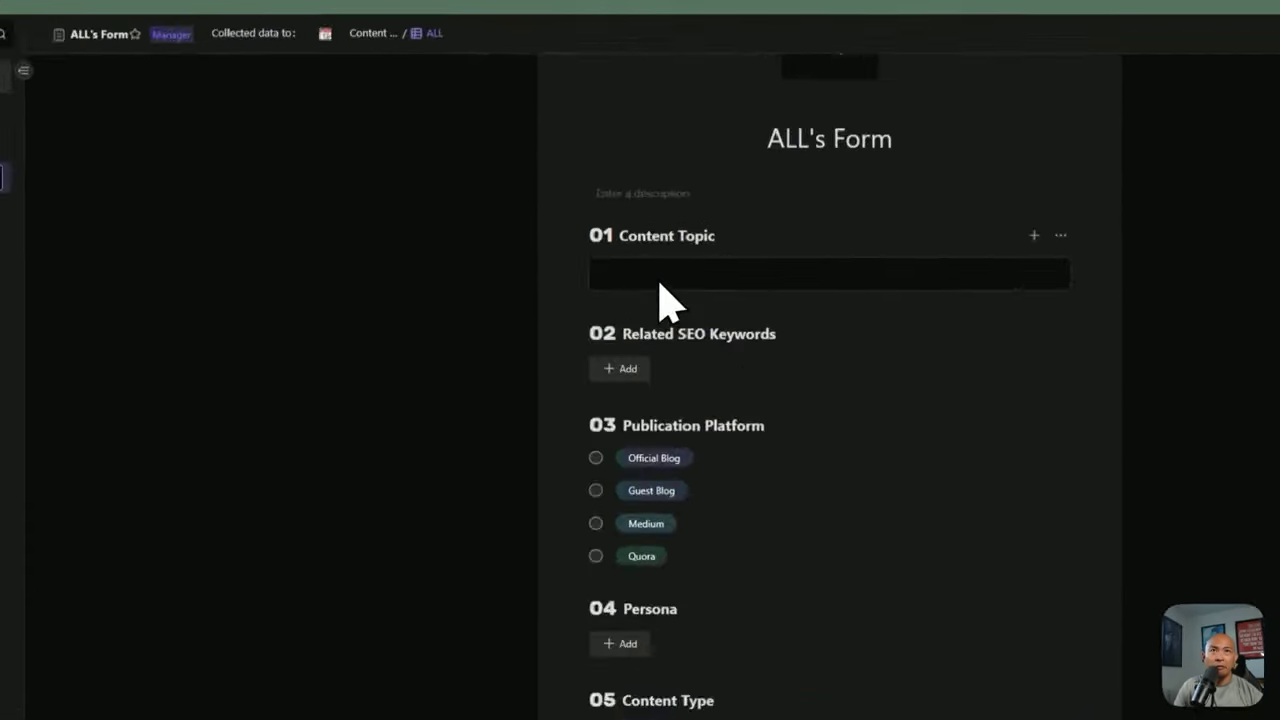
{"action": "left_click", "coordinate": [660, 282]}
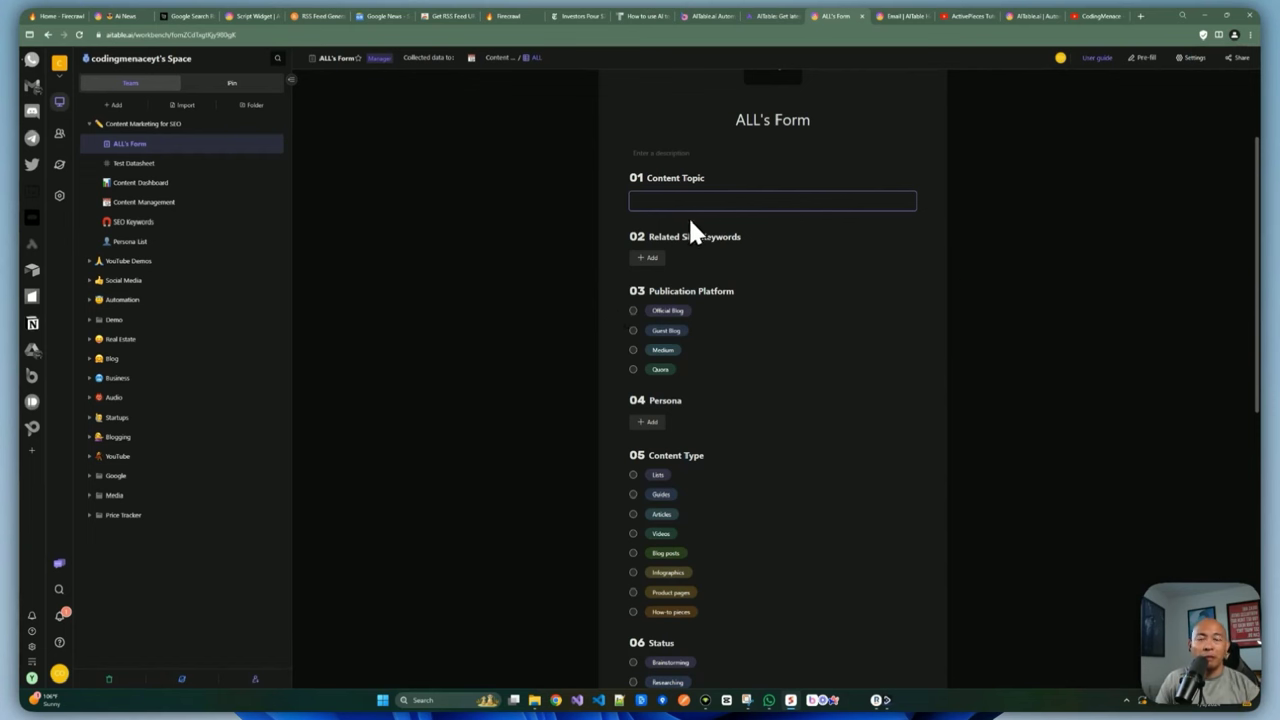
{"action": "scroll", "coordinate": [688, 225], "scroll_direction": "down", "scroll_amount": 2}
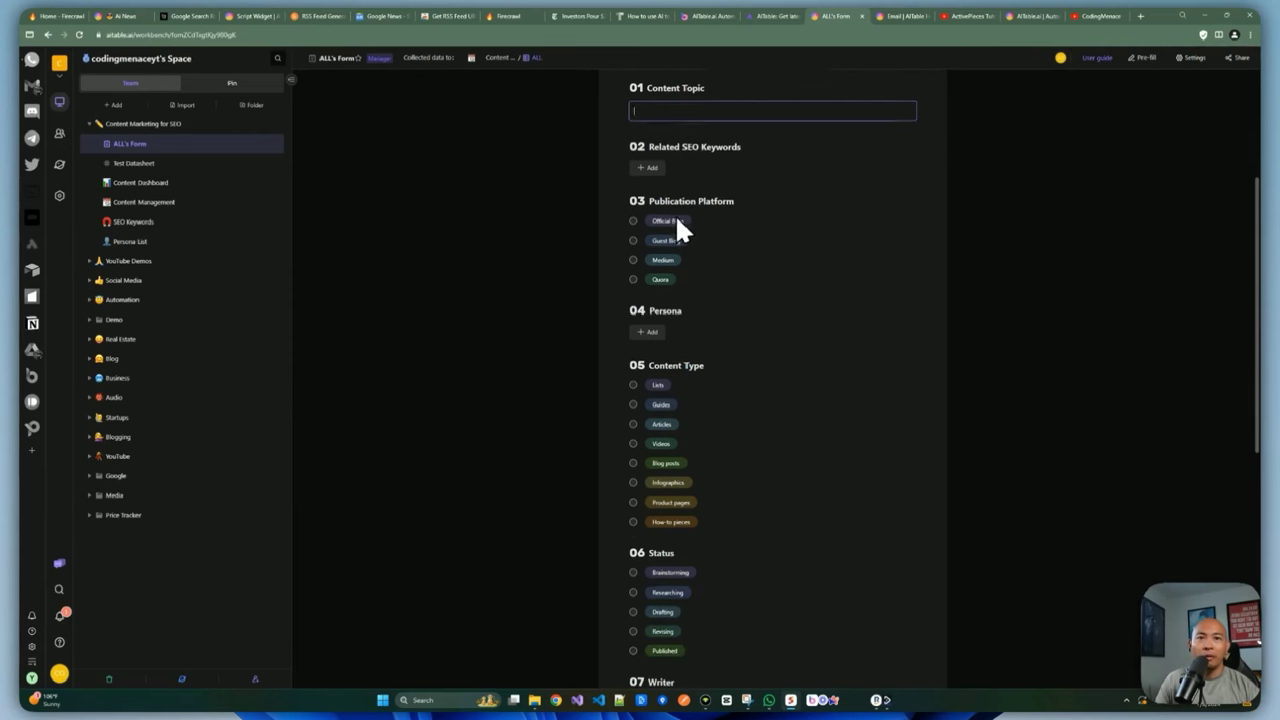
{"action": "scroll", "coordinate": [677, 225], "scroll_direction": "up", "scroll_amount": 1}
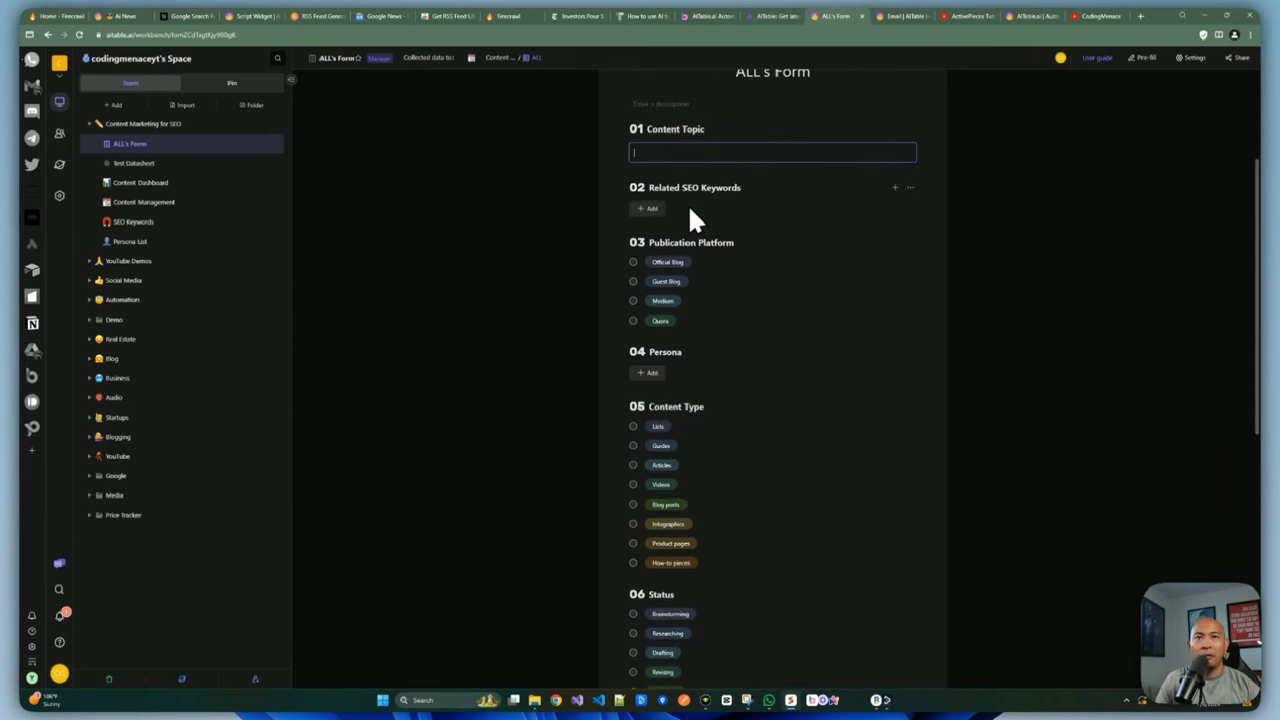
{"action": "scroll", "coordinate": [682, 212], "scroll_direction": "down", "scroll_amount": 2}
{"action": "scroll", "coordinate": [682, 212], "scroll_direction": "up", "scroll_amount": 3}
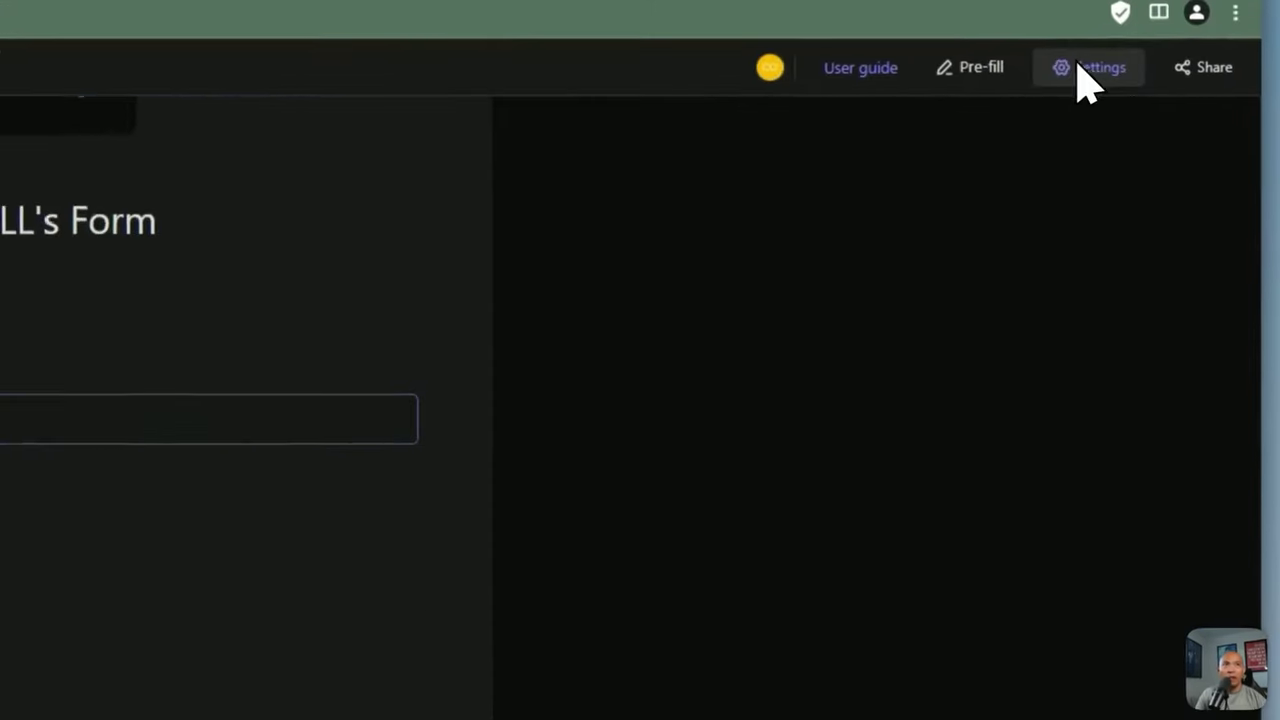
In ALL's Form settings, turn off the cover, logo, question index and AITable branding.
{"action": "left_click", "coordinate": [1190, 57]}
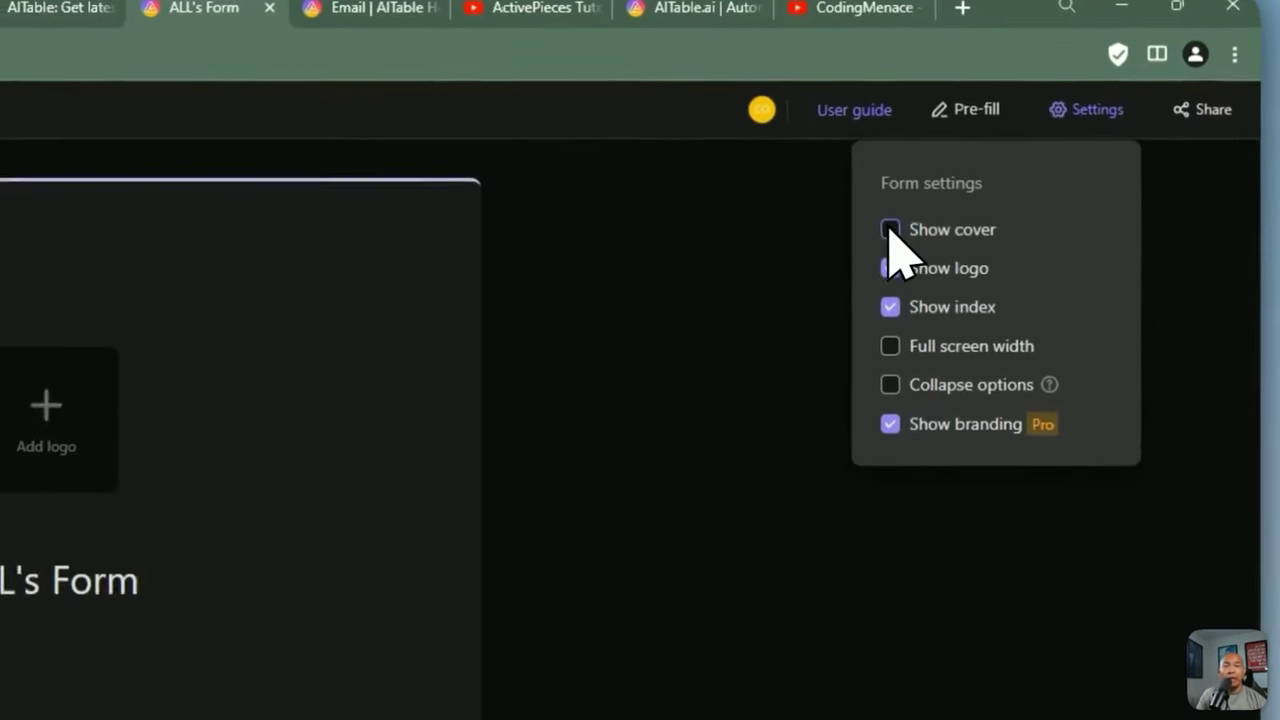
{"action": "left_click", "coordinate": [1112, 105]}
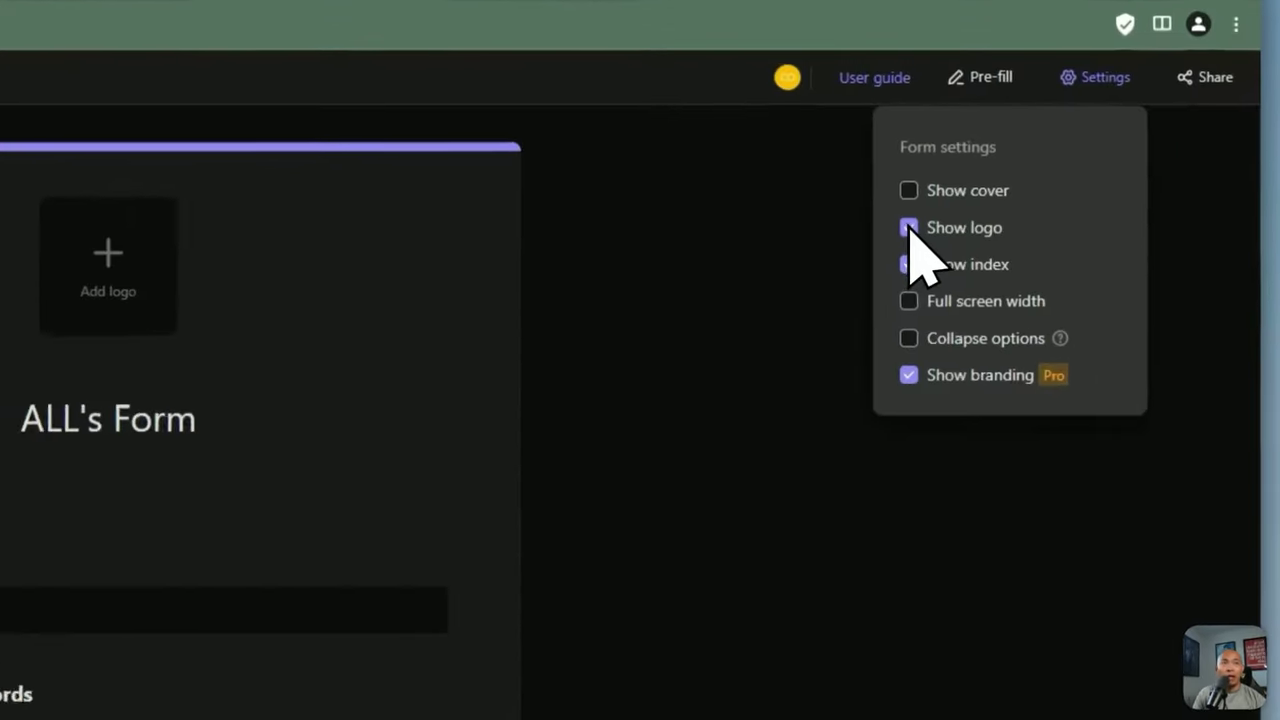
{"action": "left_click", "coordinate": [908, 228]}
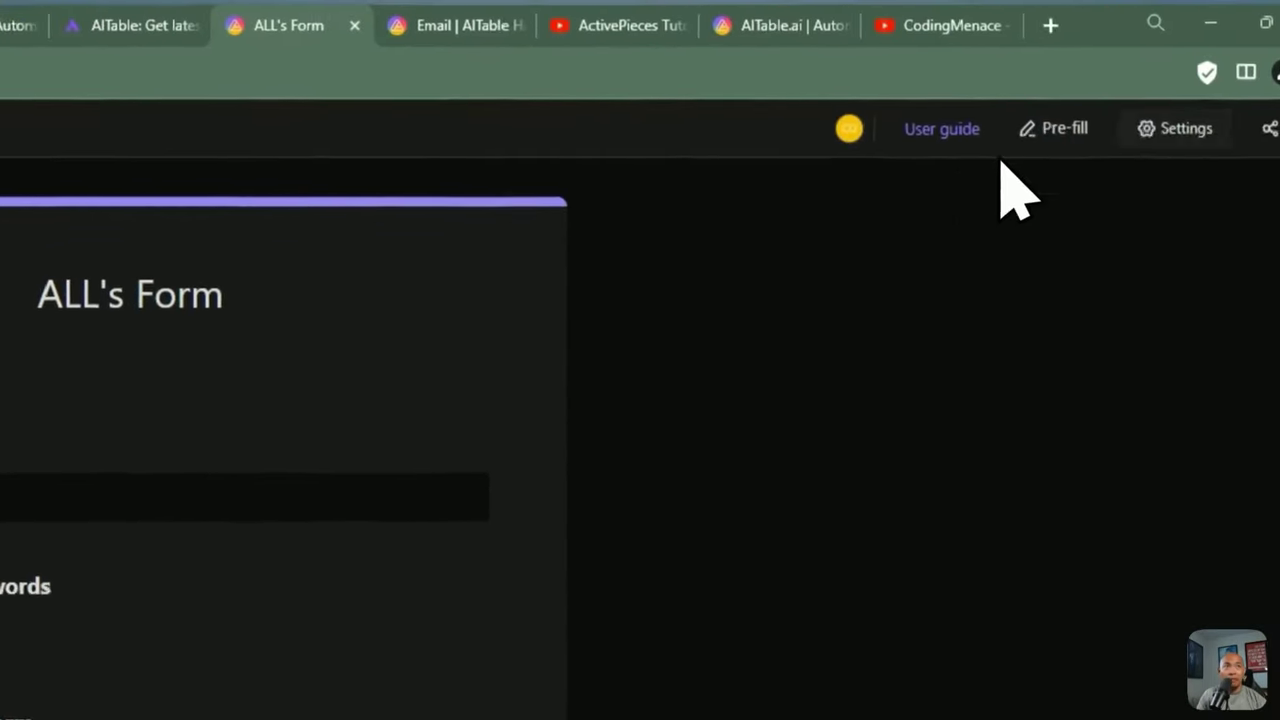
{"action": "left_click", "coordinate": [1178, 134]}
{"action": "left_click", "coordinate": [955, 330]}
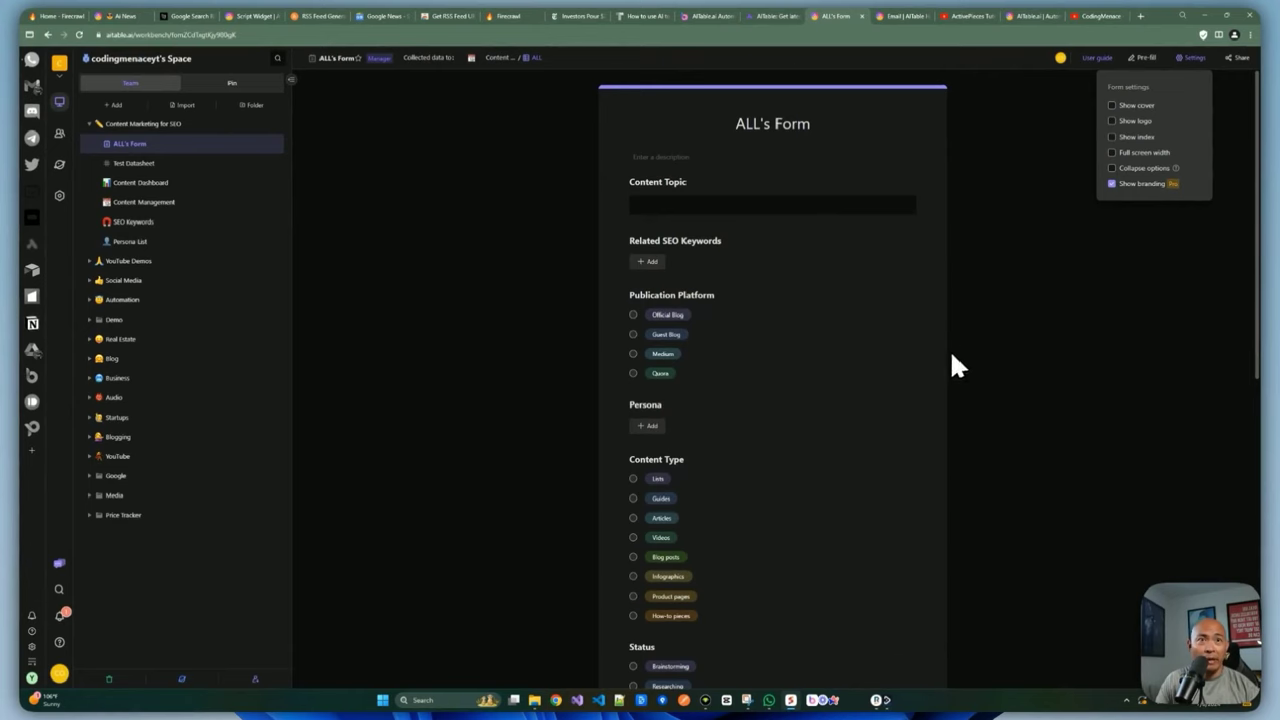
{"action": "scroll", "coordinate": [930, 365], "scroll_direction": "down", "scroll_amount": 6}
{"action": "scroll", "coordinate": [890, 445], "scroll_direction": "down", "scroll_amount": 1}
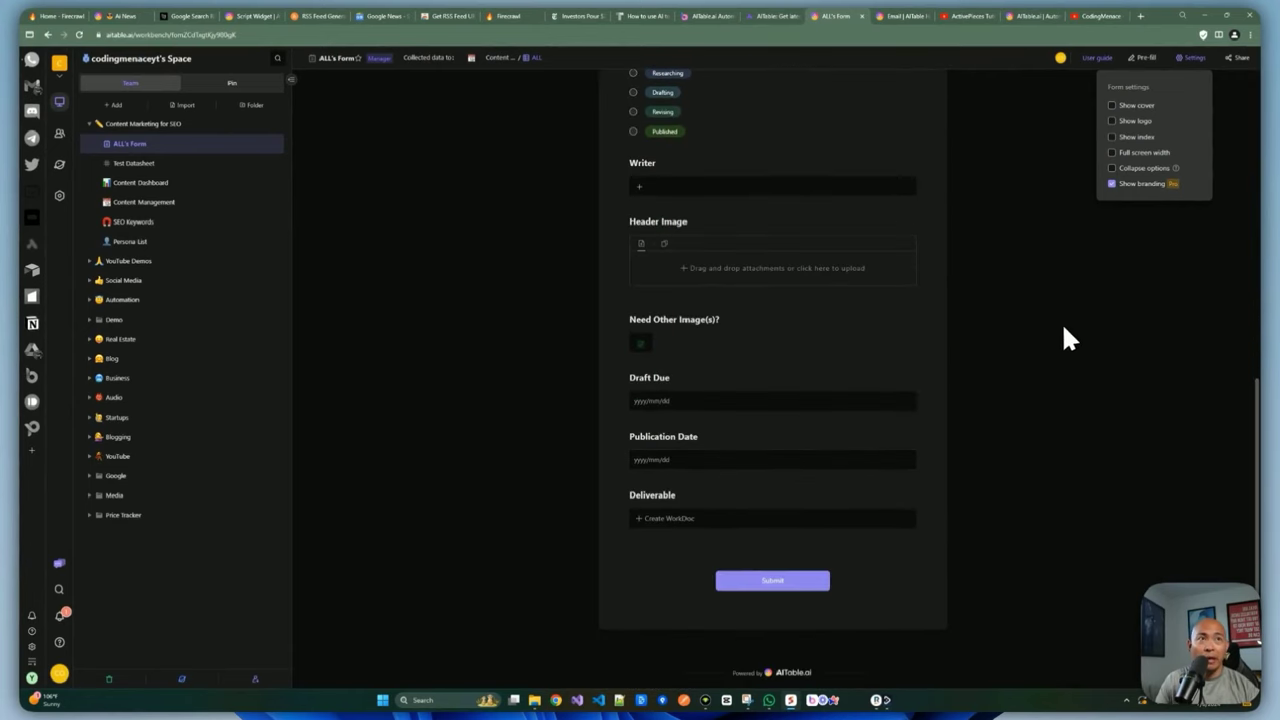
{"action": "left_click", "coordinate": [1111, 184]}
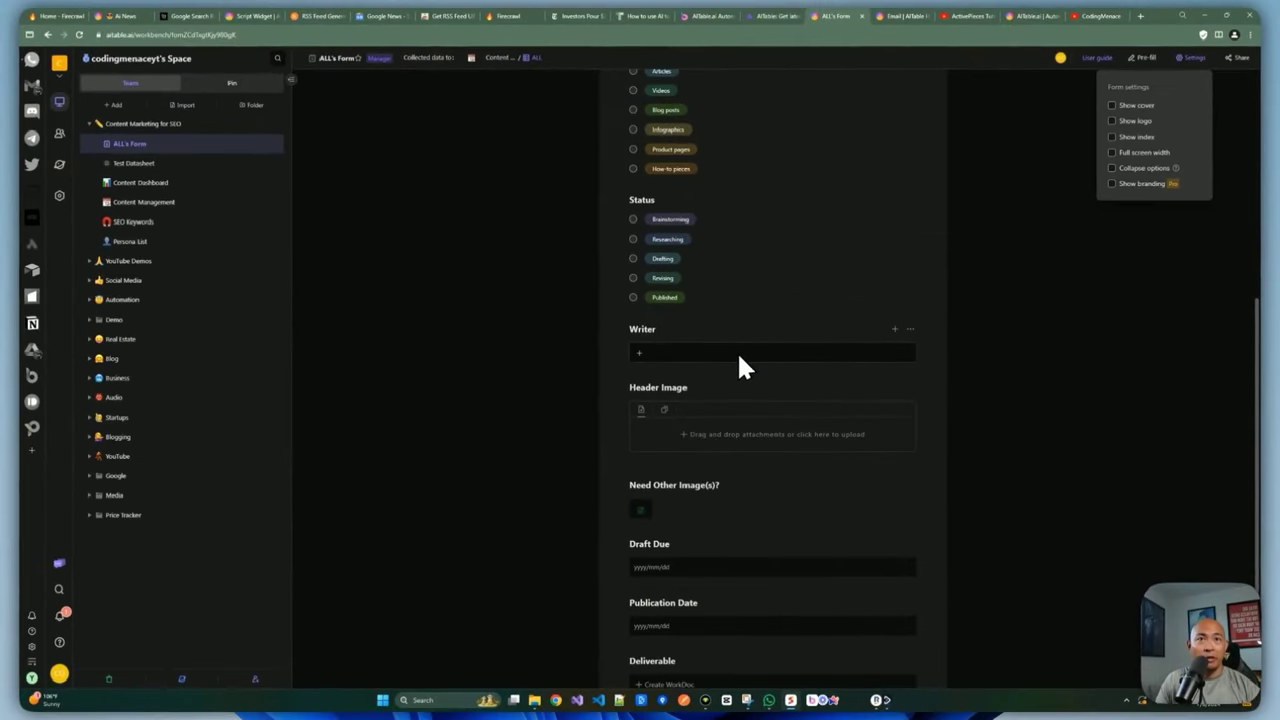
{"action": "scroll", "coordinate": [880, 336], "scroll_direction": "up", "scroll_amount": 3}
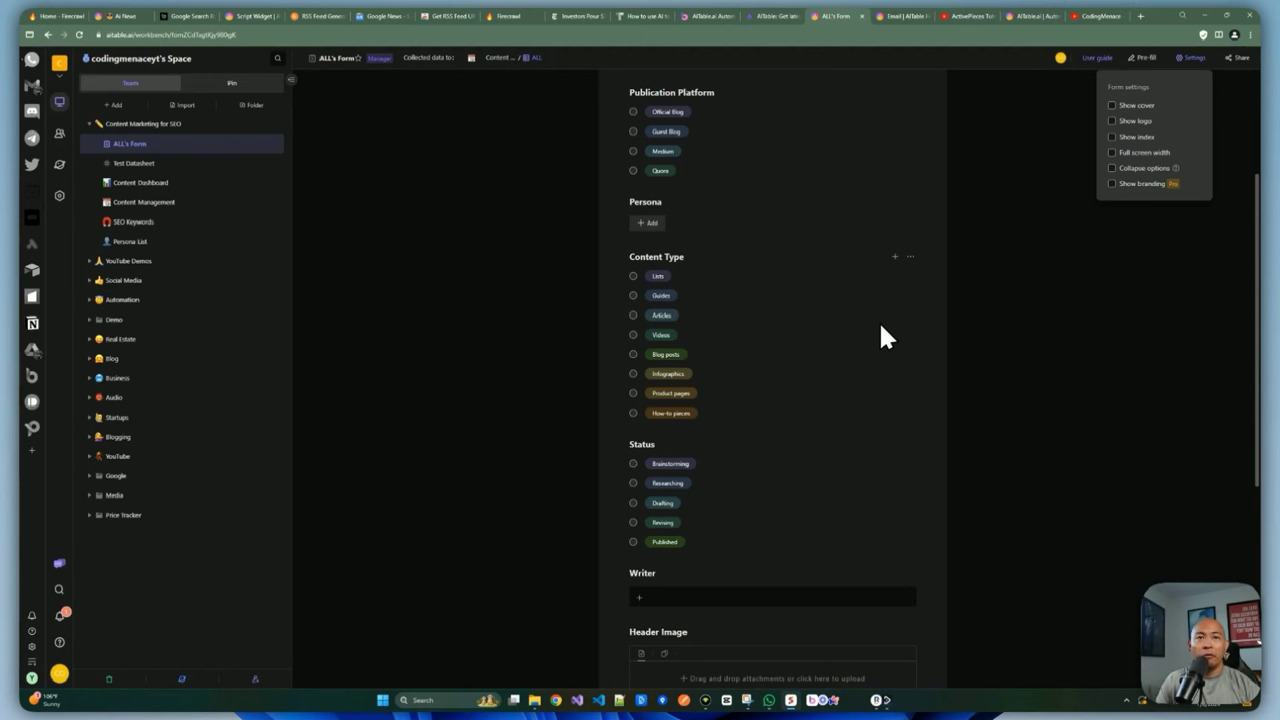
{"action": "scroll", "coordinate": [880, 336], "scroll_direction": "up", "scroll_amount": 2}
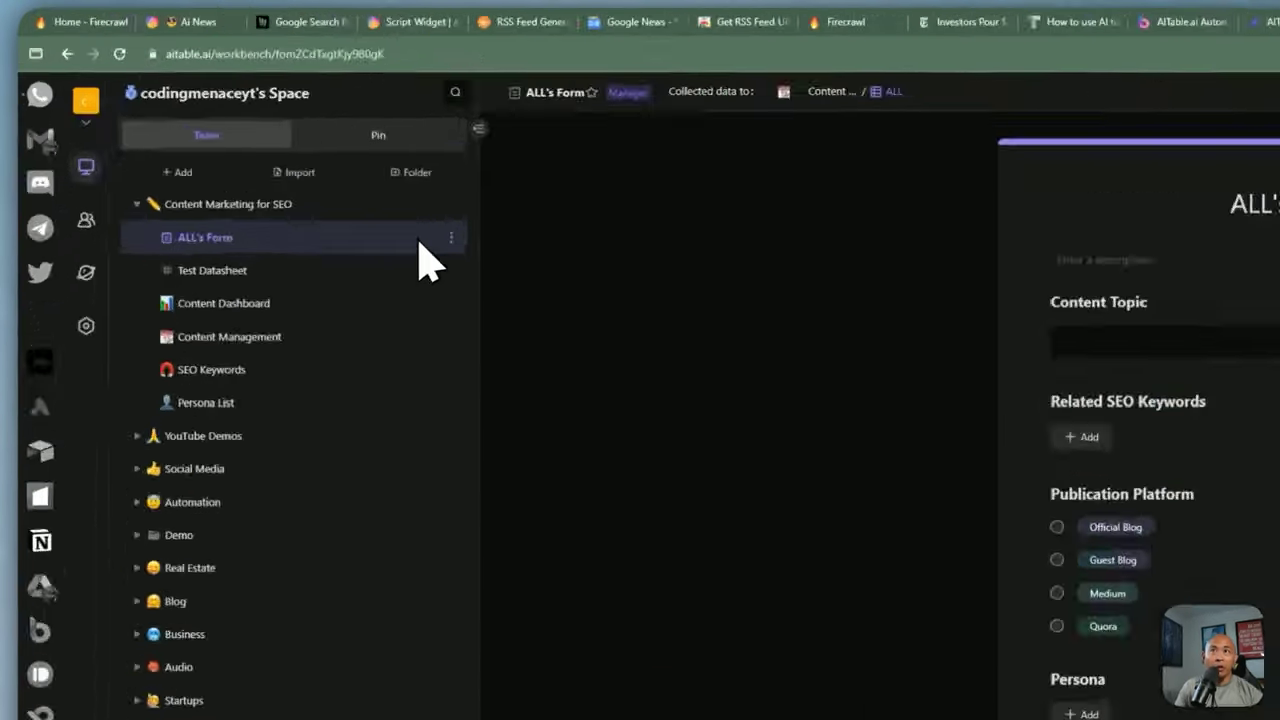
Delete ALL's Form from the sidebar and return to the Content Management datasheet.
{"action": "right_click", "coordinate": [272, 146]}
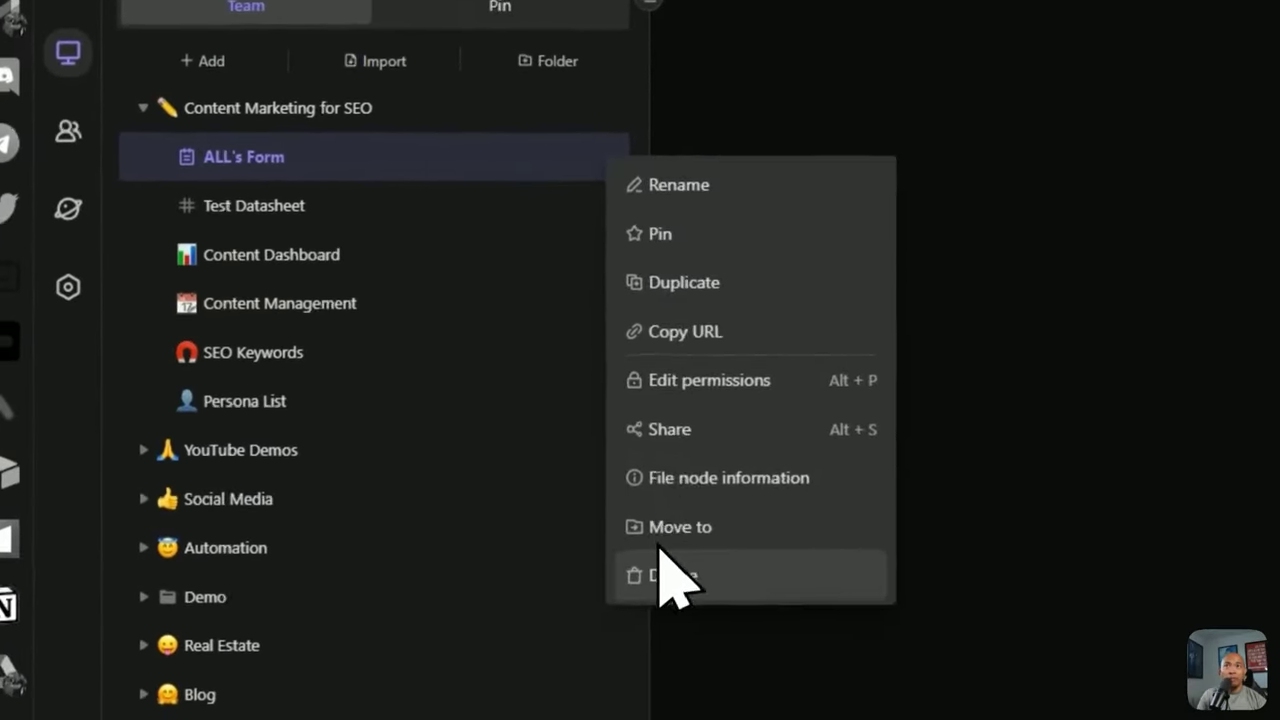
{"action": "left_click", "coordinate": [660, 575]}
{"action": "left_click", "coordinate": [497, 167]}
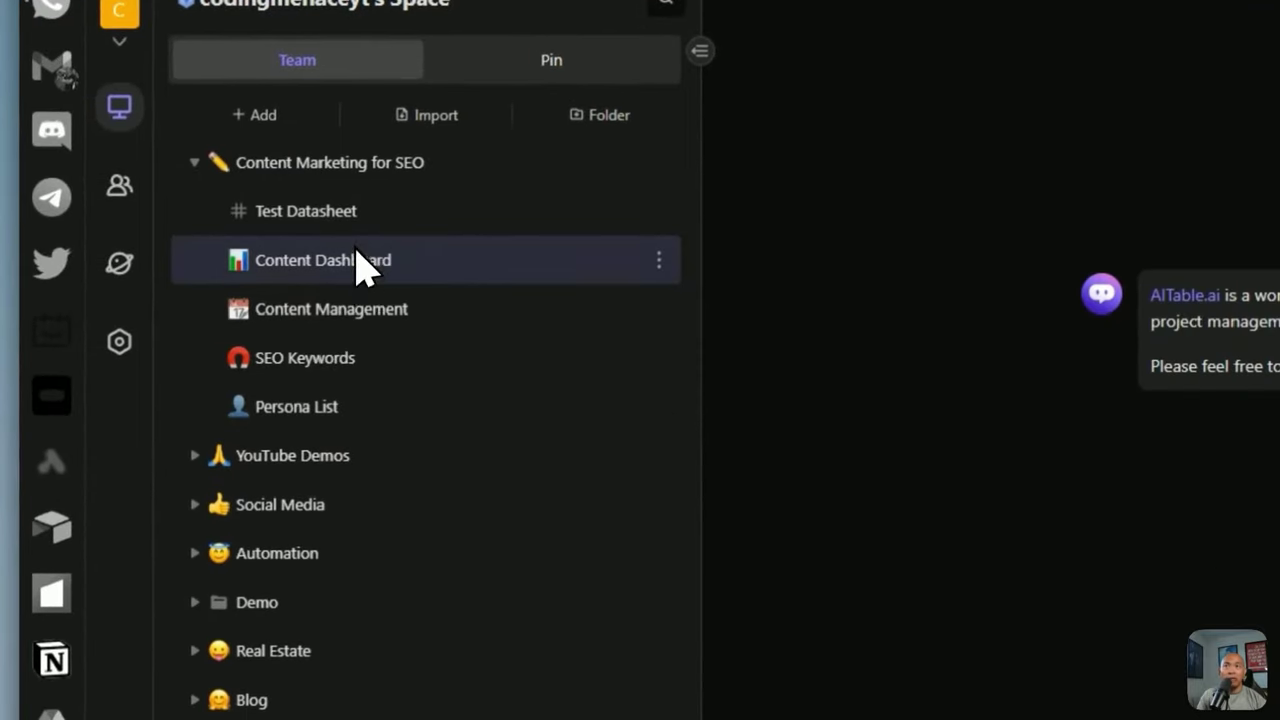
{"action": "left_click", "coordinate": [363, 264]}
{"action": "left_click", "coordinate": [362, 309]}
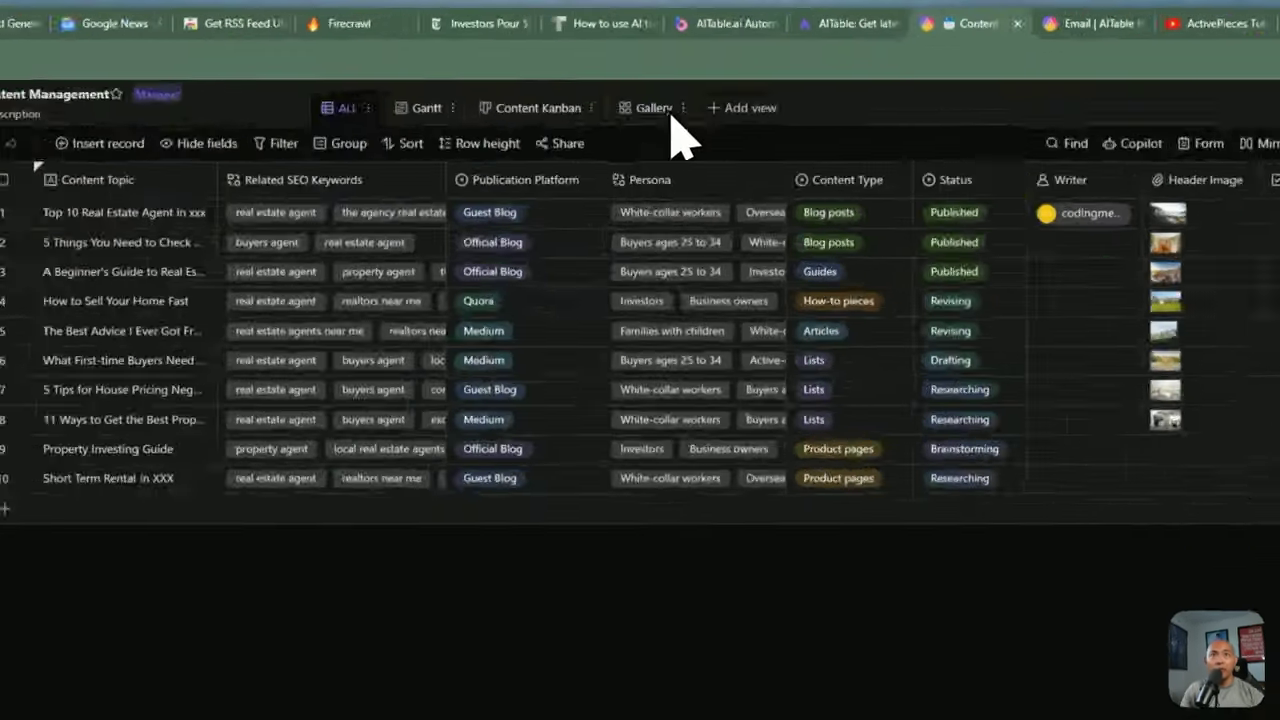
Add a Grid view and rename it from its default name to 'Form View'.
{"action": "left_click", "coordinate": [720, 61]}
{"action": "left_click", "coordinate": [560, 273]}
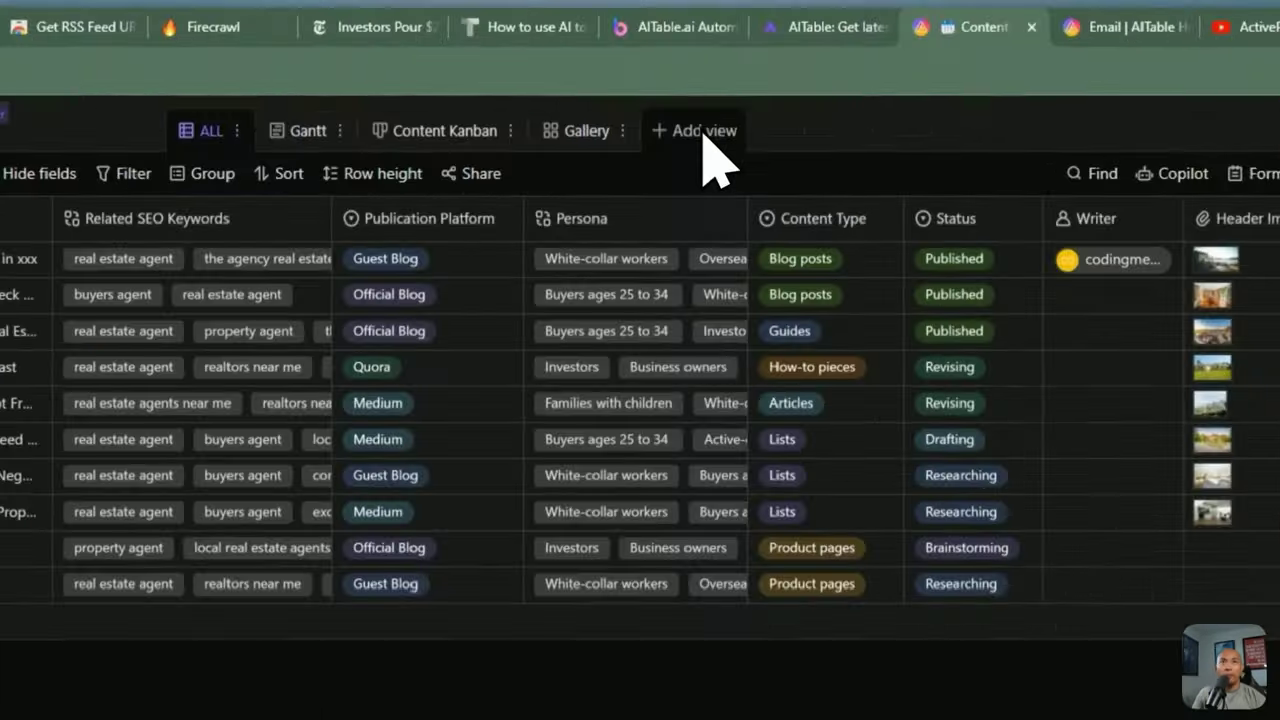
{"action": "left_click", "coordinate": [718, 60]}
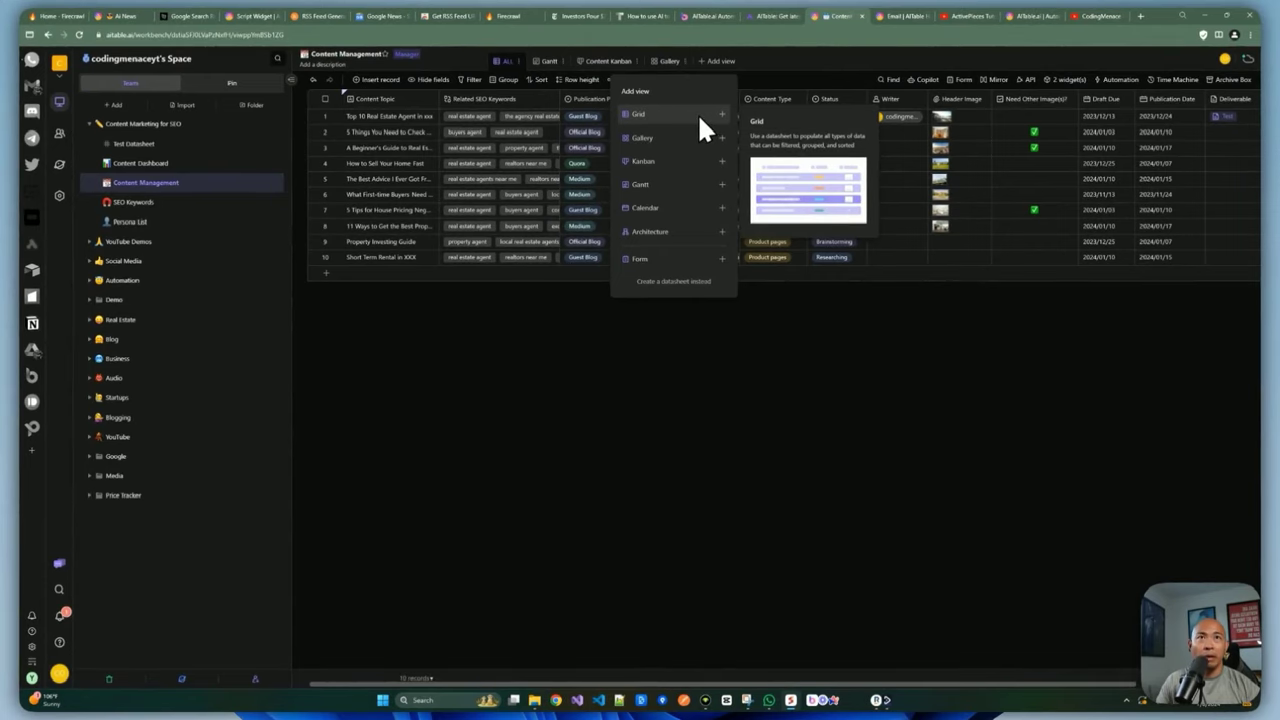
{"action": "left_click", "coordinate": [701, 114]}
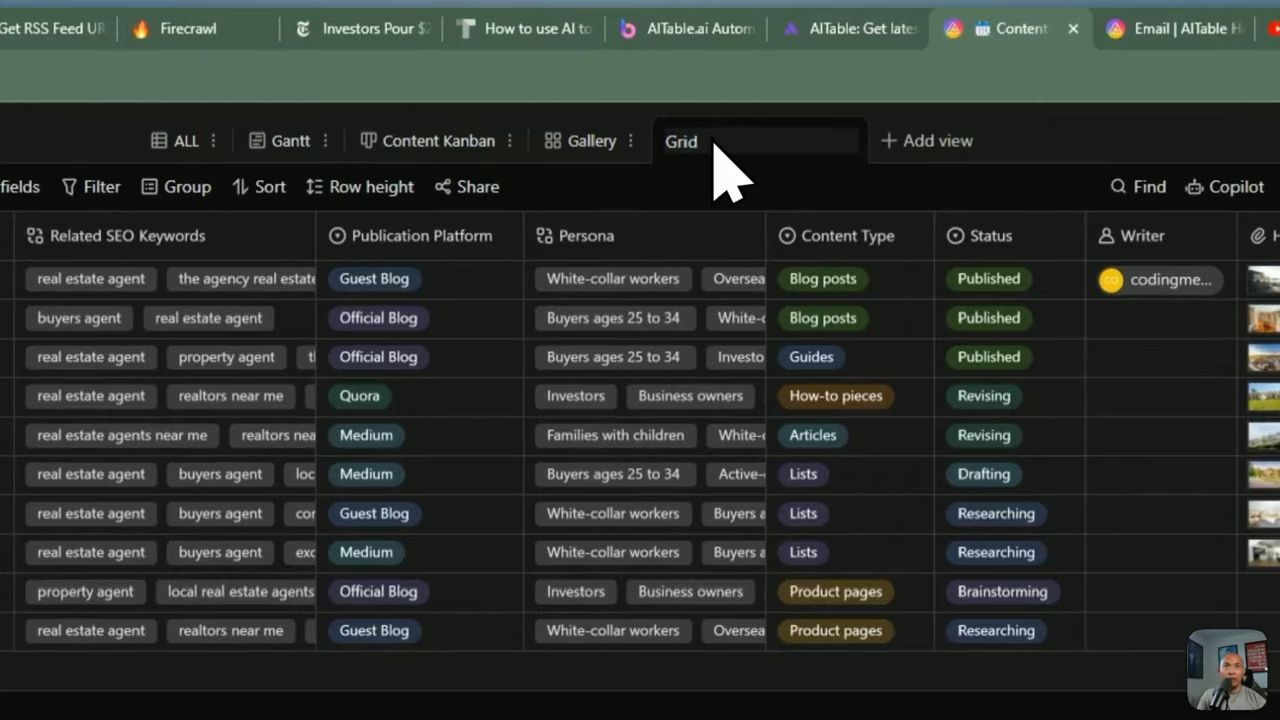
{"action": "key", "text": "BackSpace"}
{"action": "key", "text": "BackSpace"}
{"action": "key", "text": "BackSpace"}
{"action": "key", "text": "BackSpace"}
{"action": "type", "text": "Form view"}
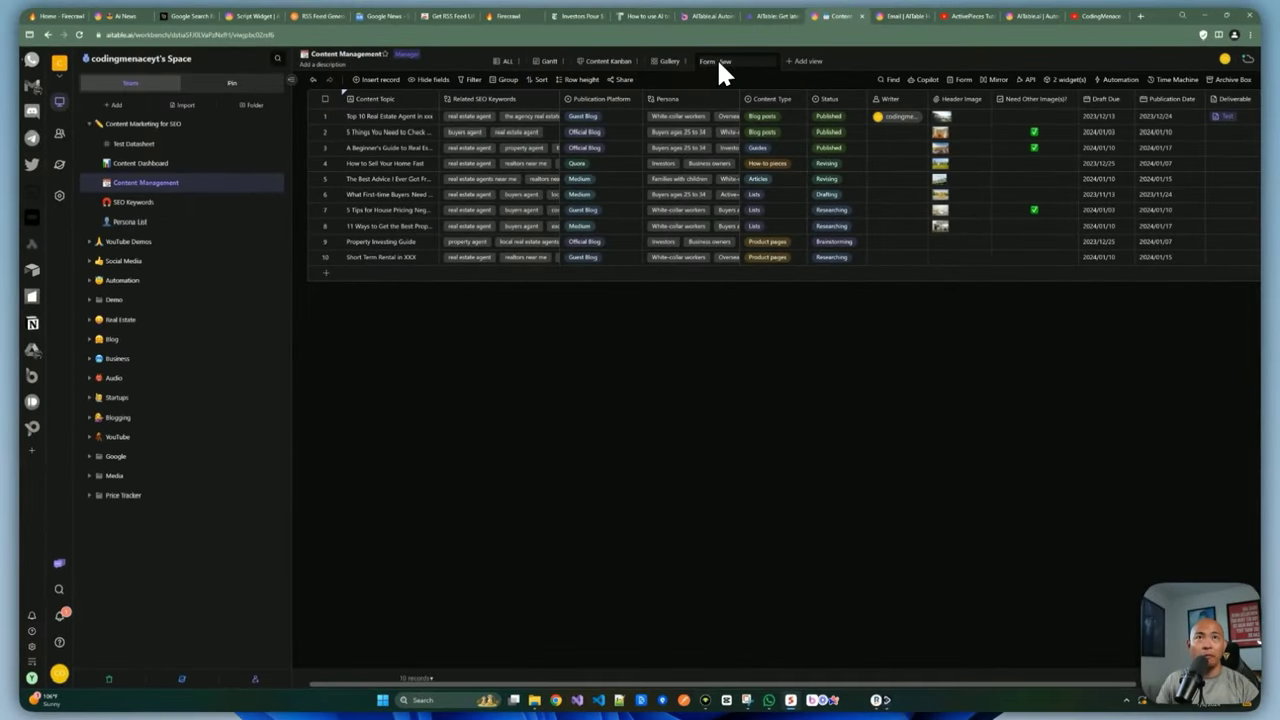
{"action": "key", "text": "Return"}
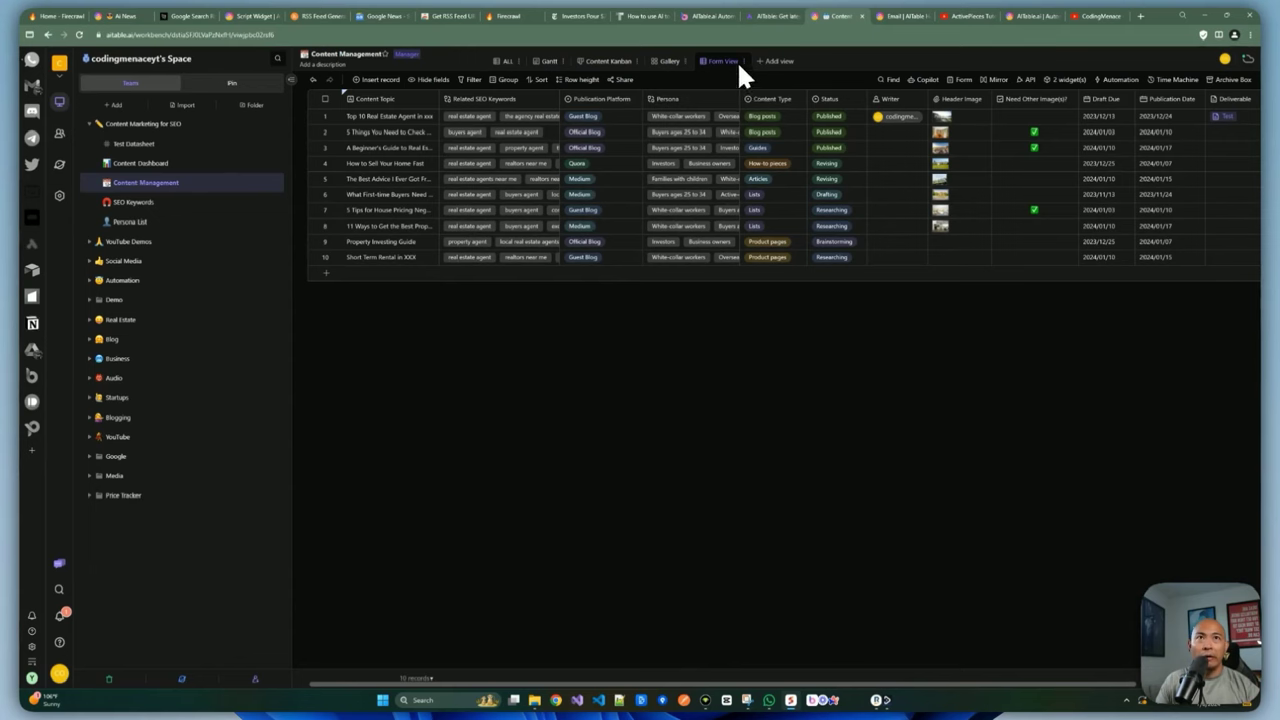
Hide the Related SEO Keywords column in Form View.
{"action": "left_click", "coordinate": [420, 80]}
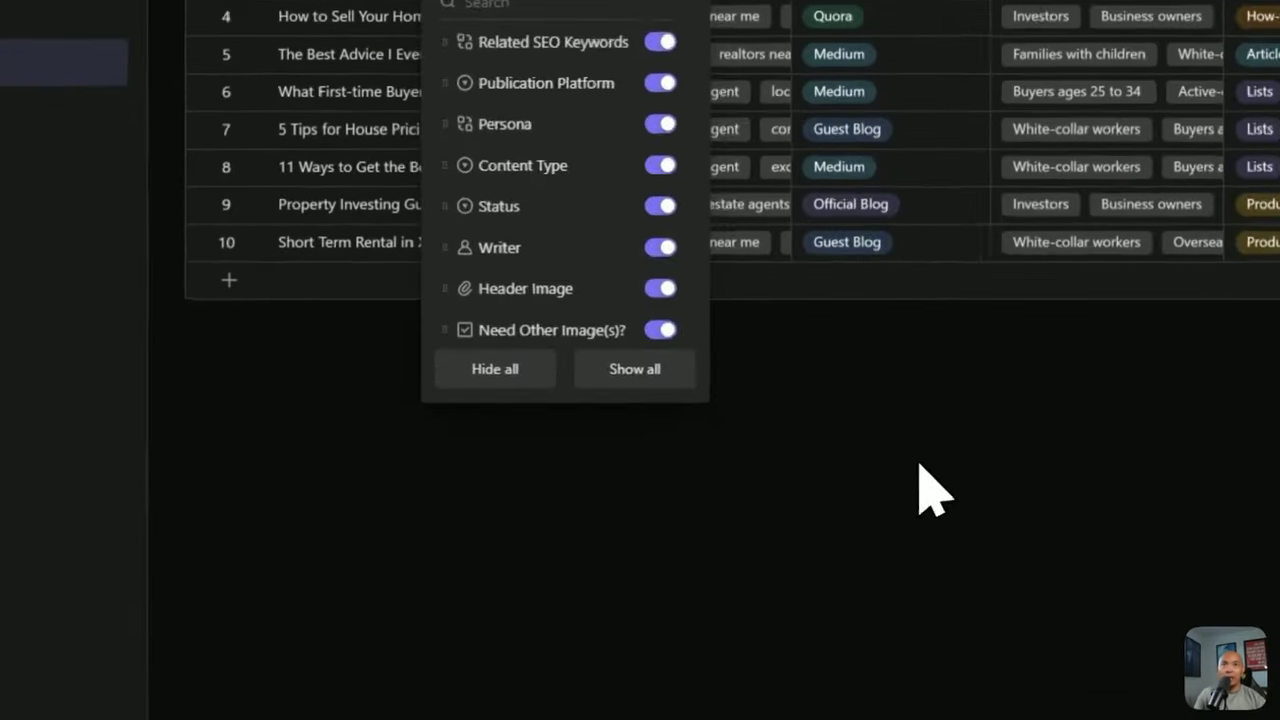
{"action": "left_click", "coordinate": [611, 351]}
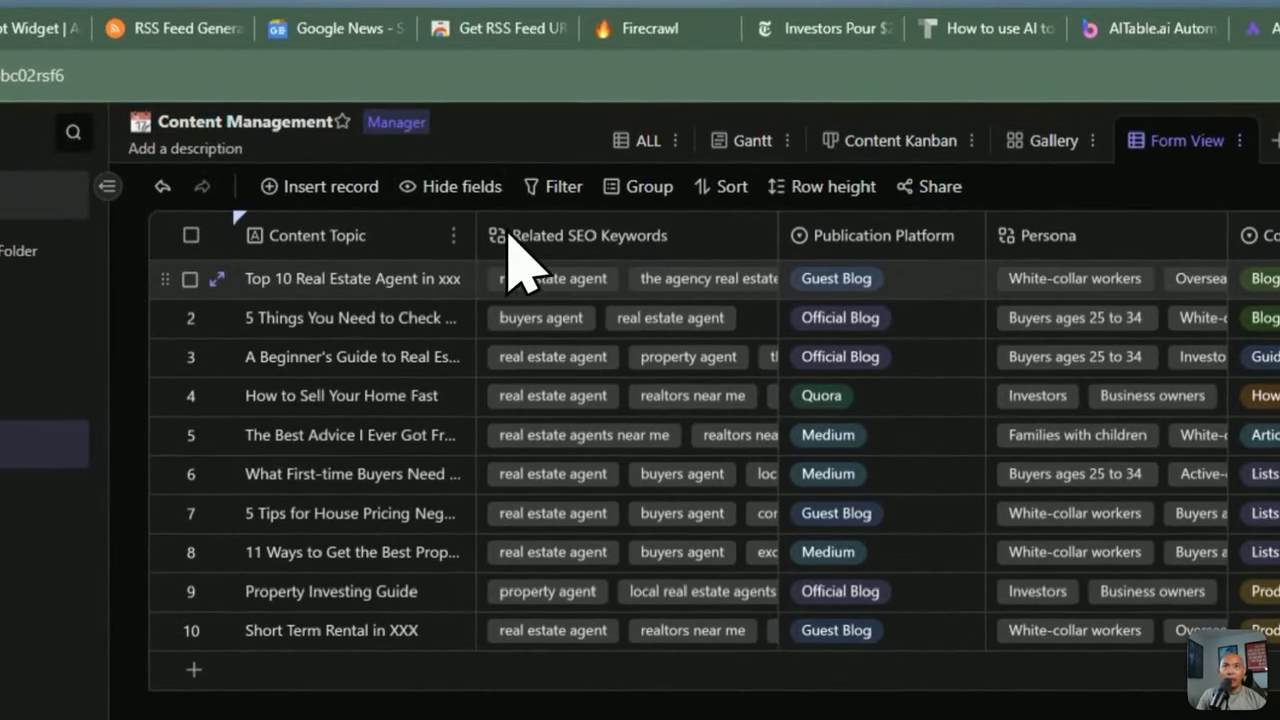
{"action": "left_click", "coordinate": [452, 186]}
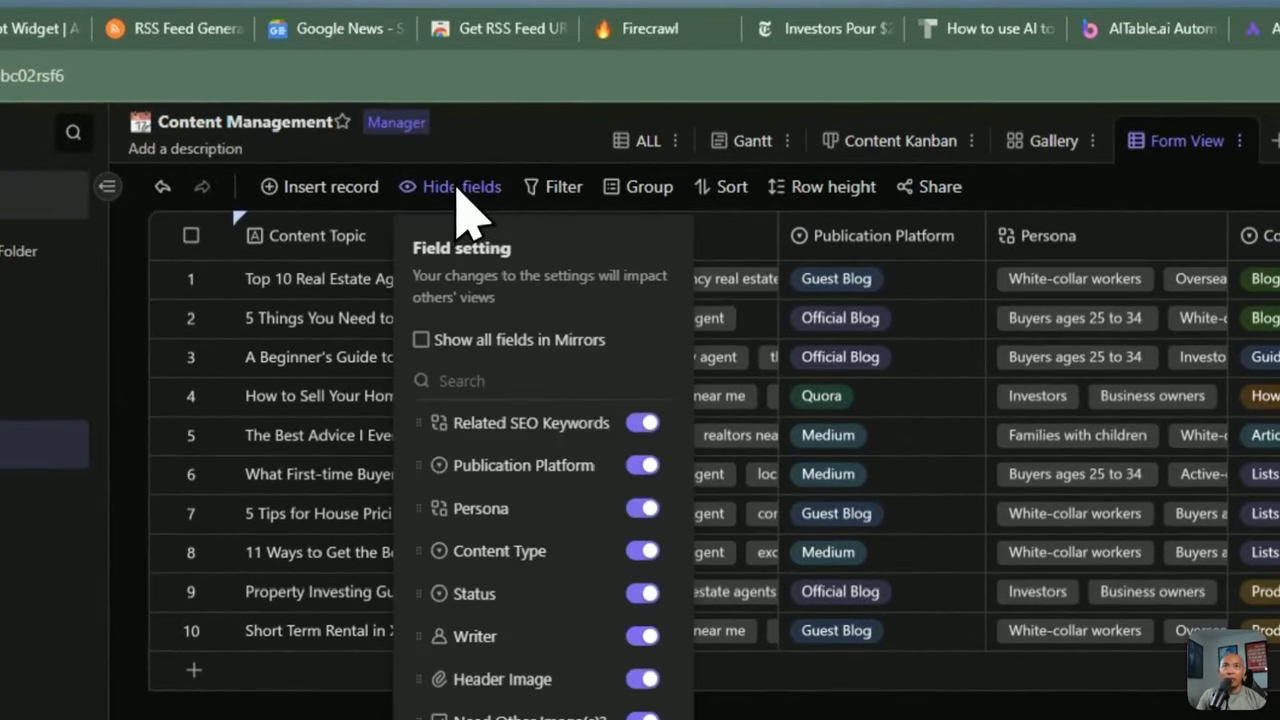
{"action": "left_click", "coordinate": [643, 422]}
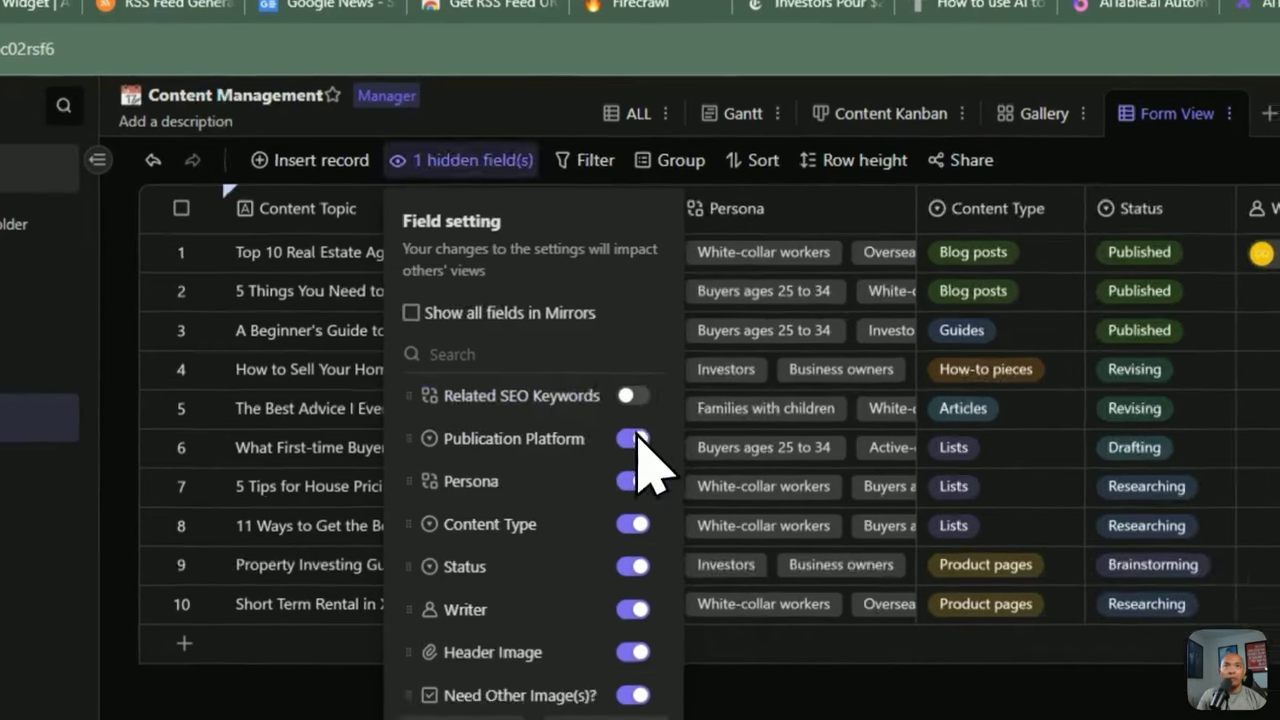
{"action": "left_click", "coordinate": [789, 509]}
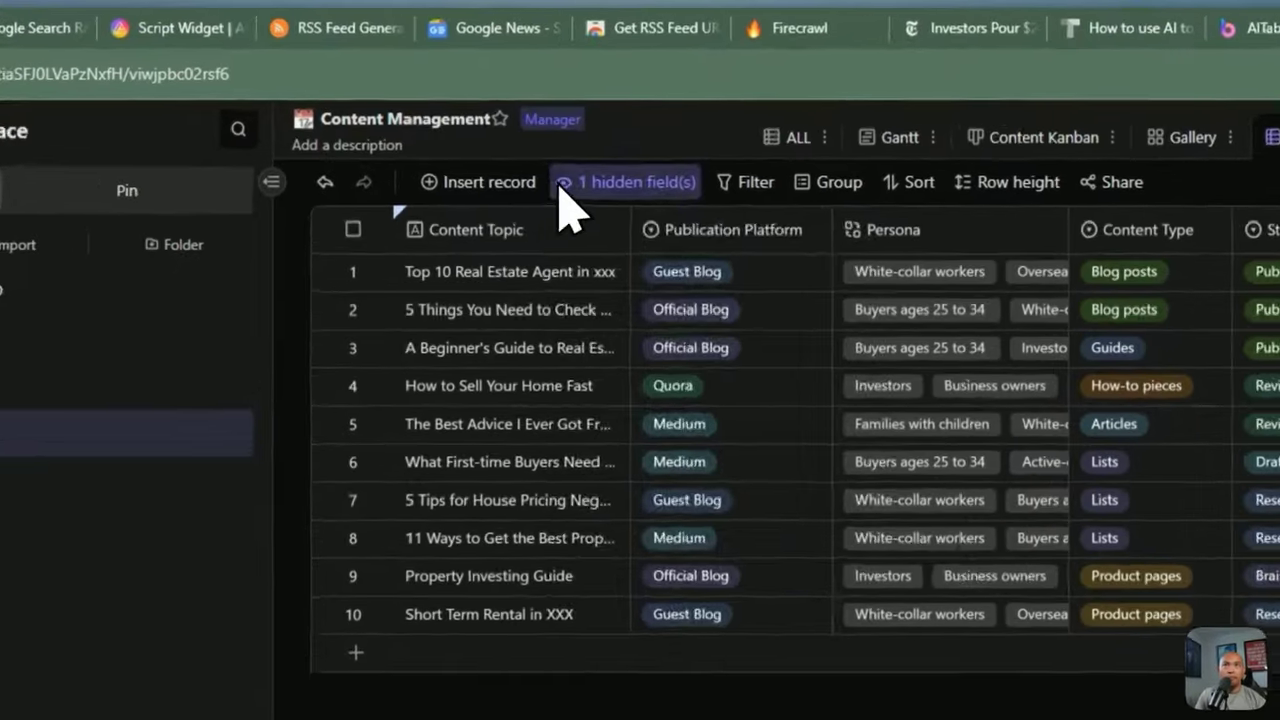
Hide Persona, Status, Writer, Header Image, Need Other Image(s)?, Draft Due, Publication Date and Deliverable.
{"action": "left_click", "coordinate": [440, 79]}
{"action": "left_click", "coordinate": [789, 423]}
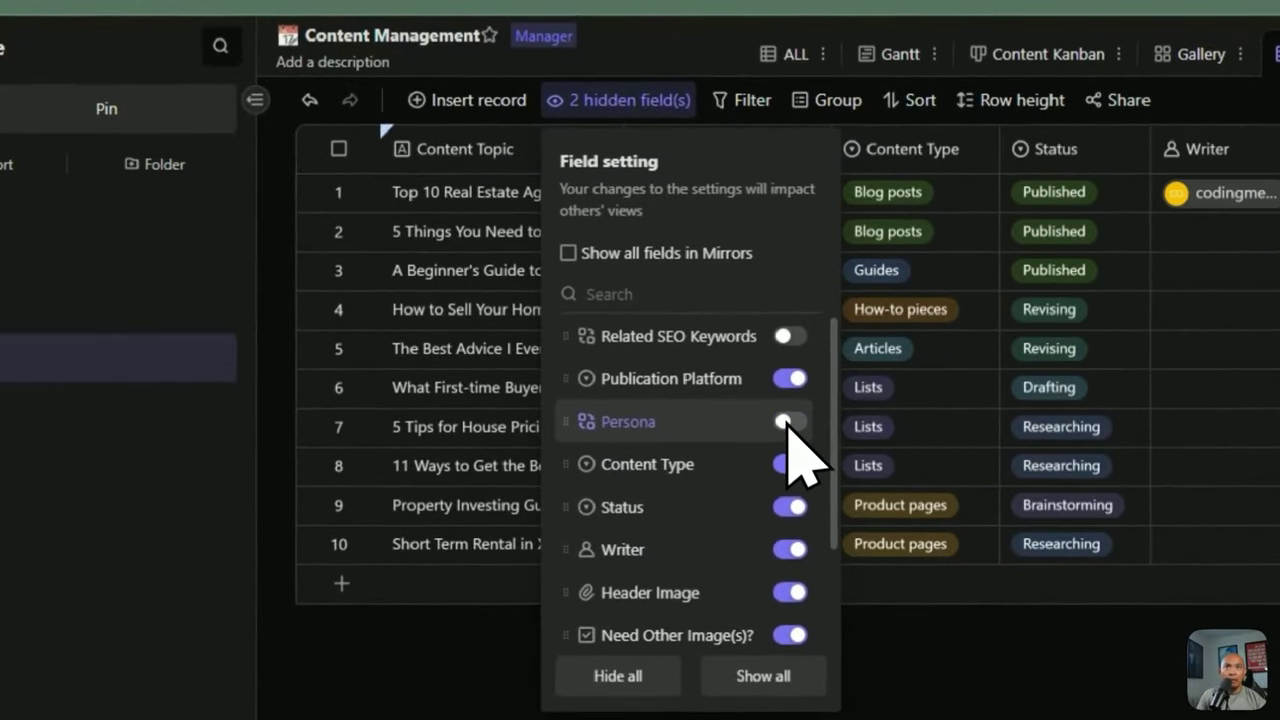
{"action": "left_click", "coordinate": [790, 507]}
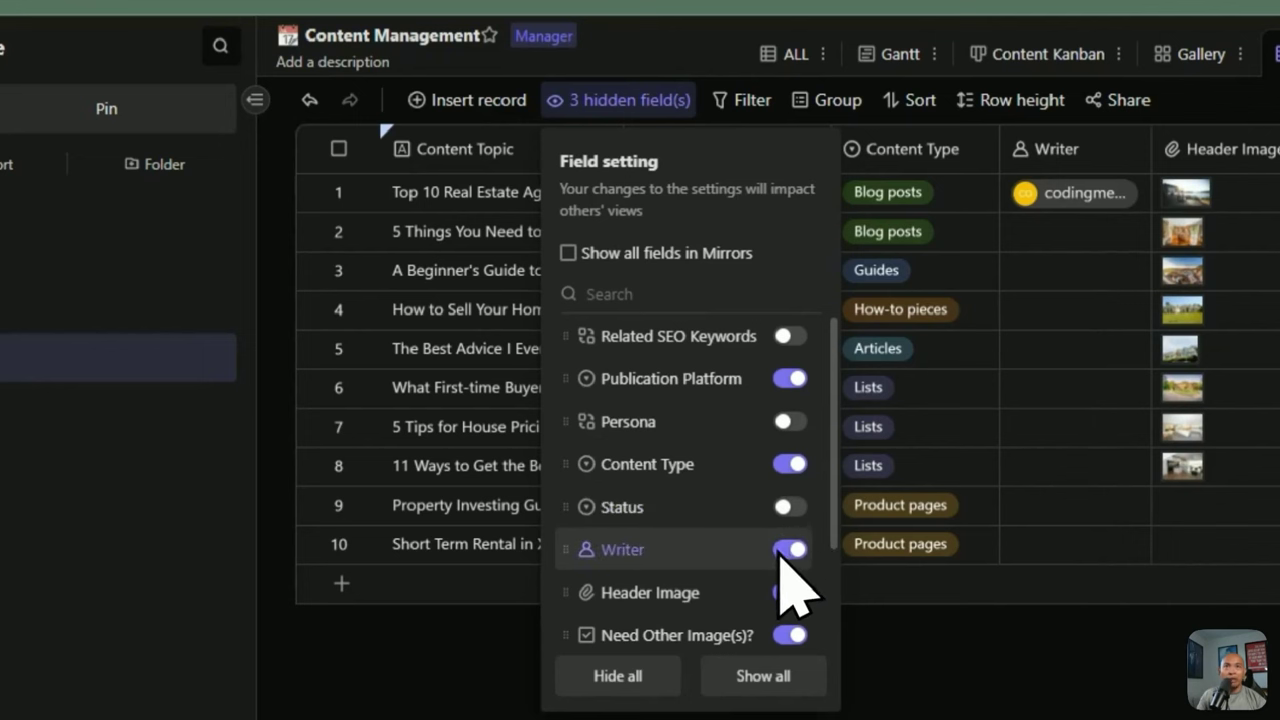
{"action": "left_click", "coordinate": [783, 550]}
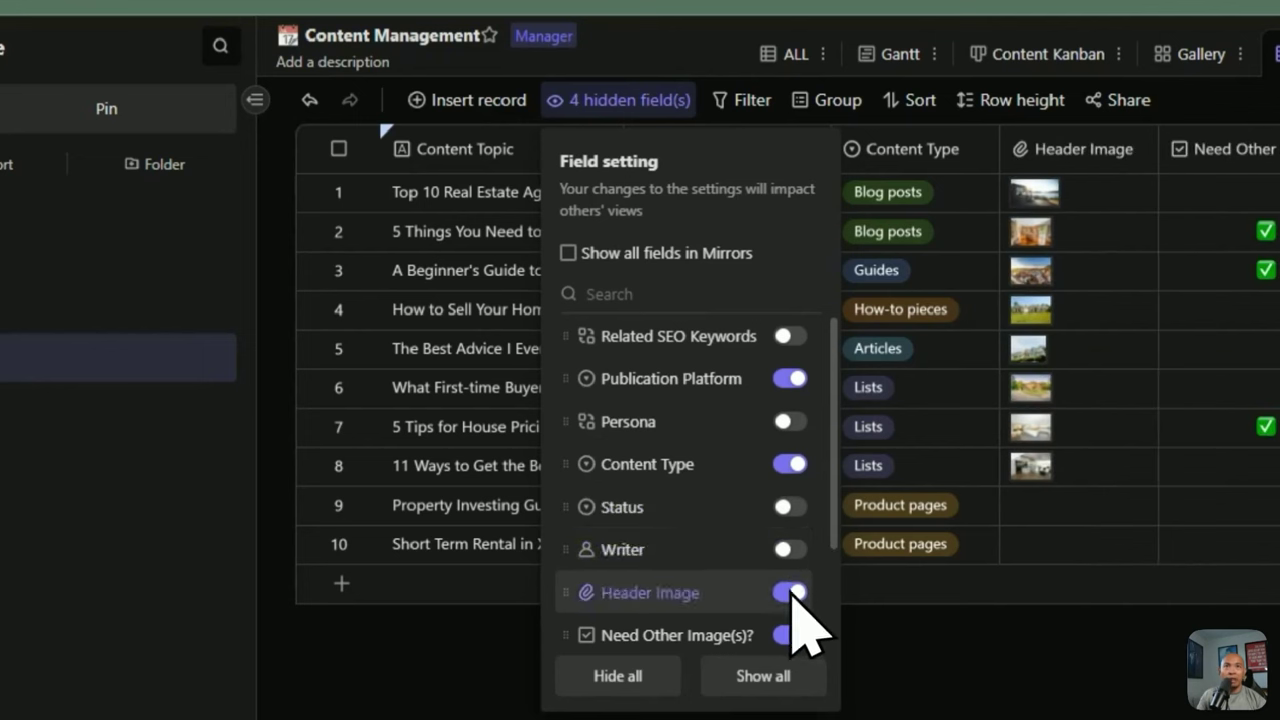
{"action": "left_click", "coordinate": [790, 593]}
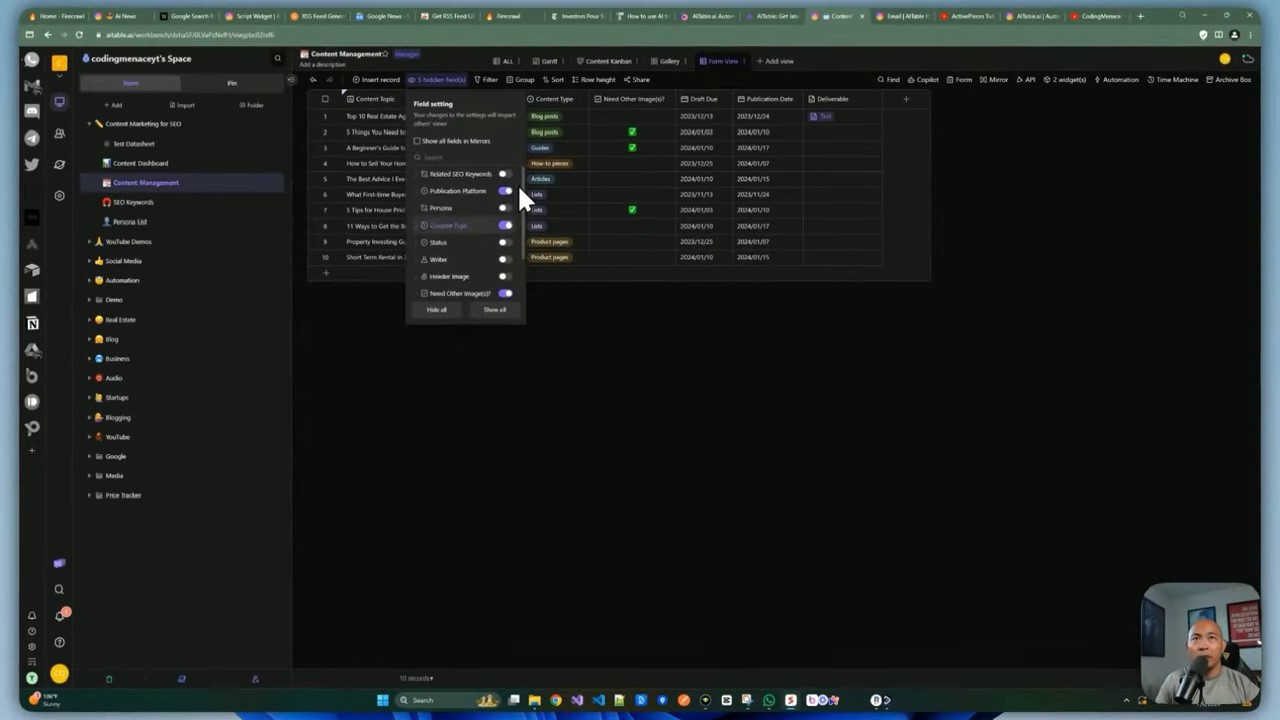
{"action": "scroll", "coordinate": [519, 188], "scroll_direction": "down", "scroll_amount": 2}
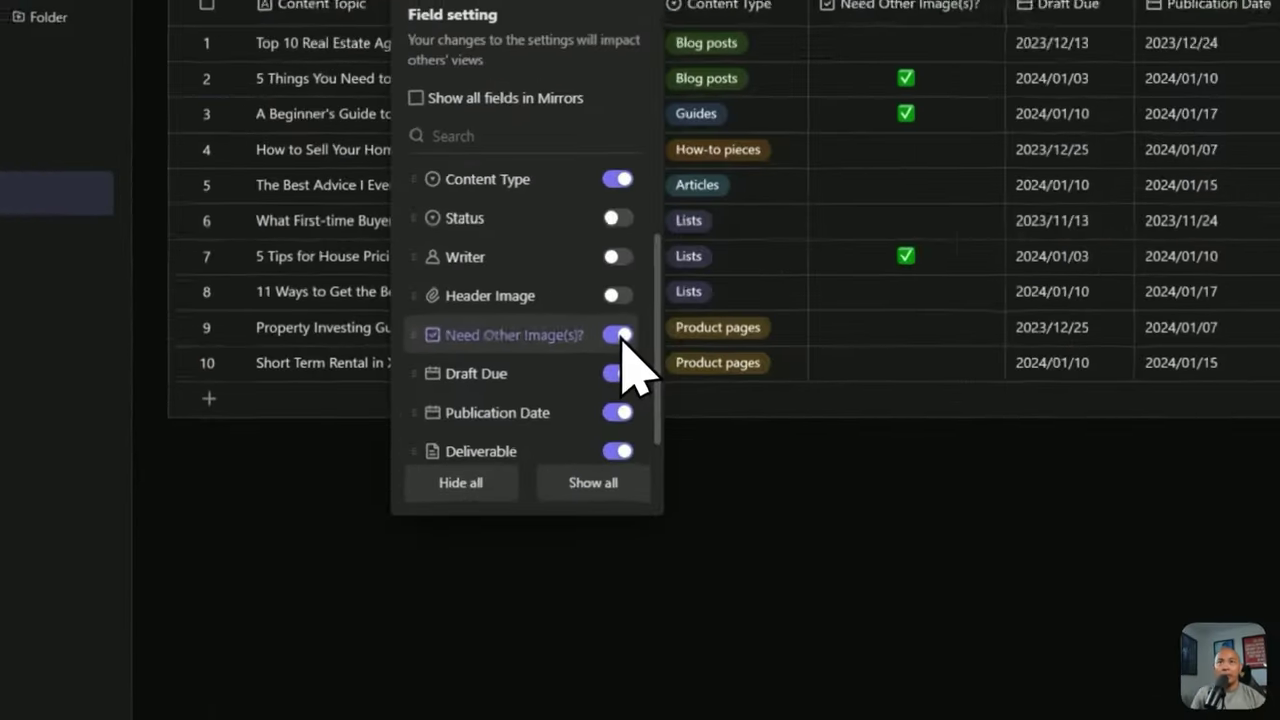
{"action": "left_click", "coordinate": [506, 242]}
{"action": "scroll", "coordinate": [636, 390], "scroll_direction": "down", "scroll_amount": 1}
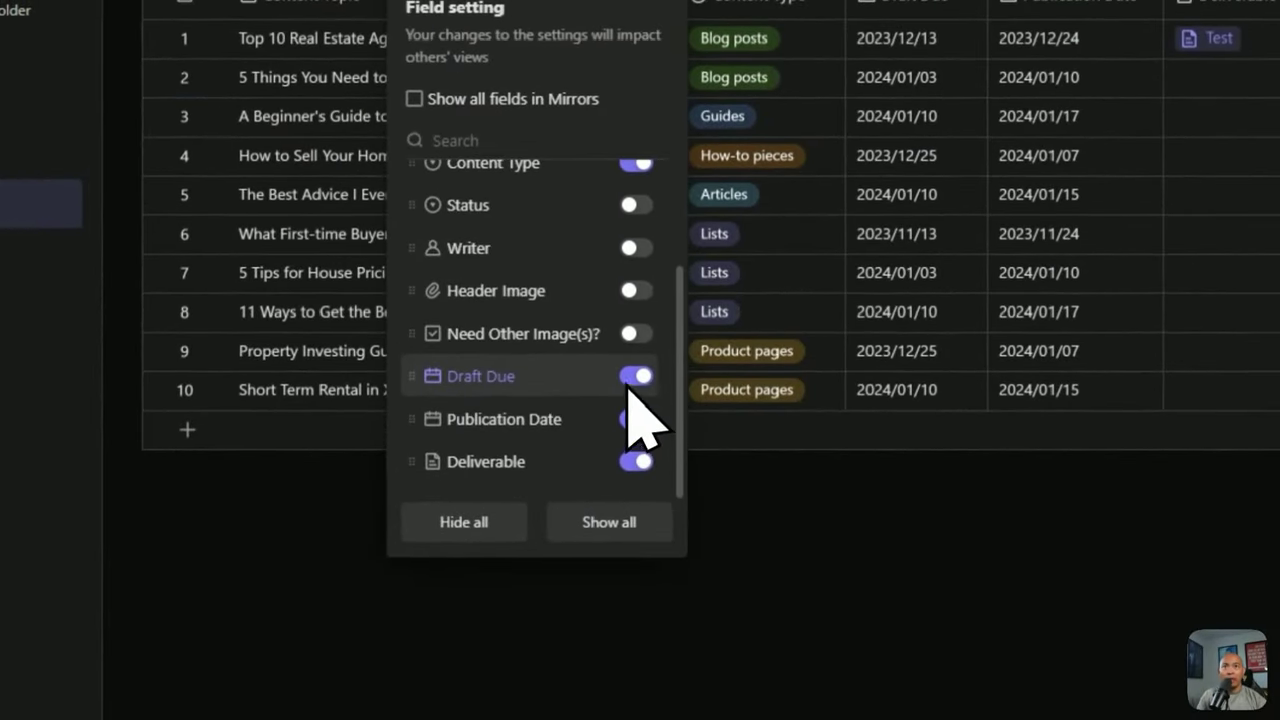
{"action": "left_click", "coordinate": [631, 378]}
{"action": "left_click", "coordinate": [633, 419]}
{"action": "left_click", "coordinate": [634, 461]}
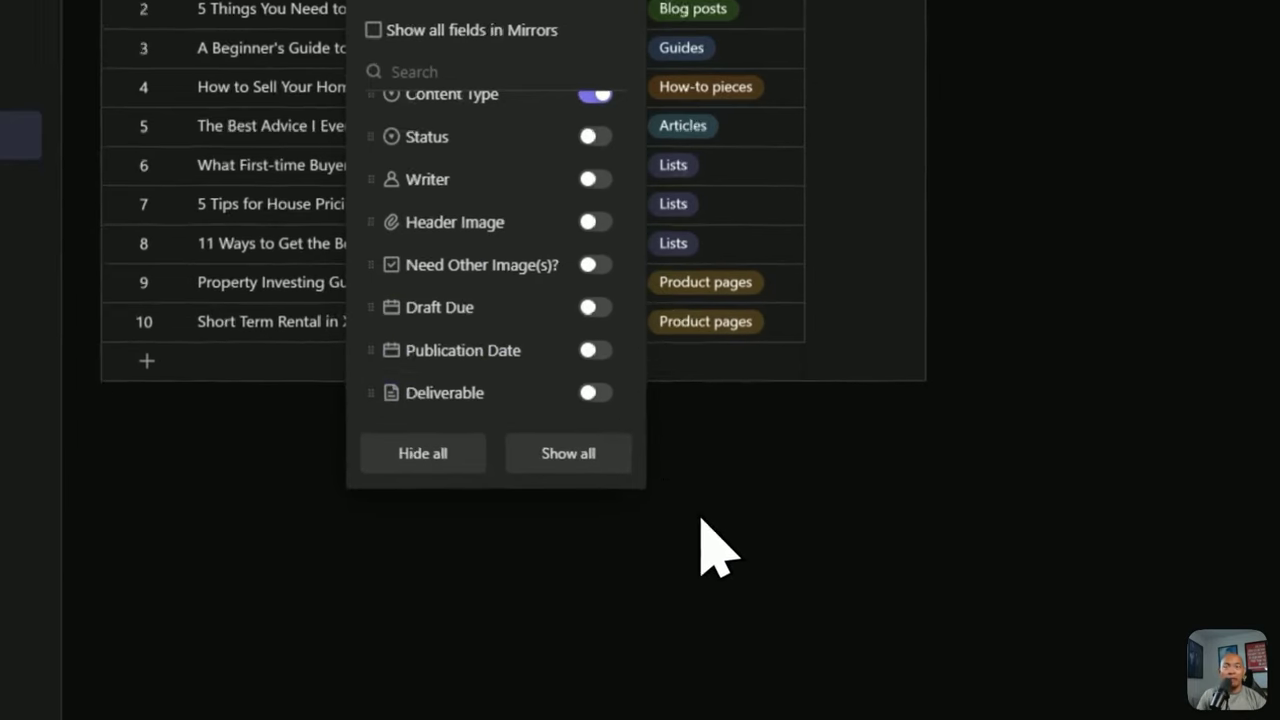
{"action": "left_click", "coordinate": [745, 590]}
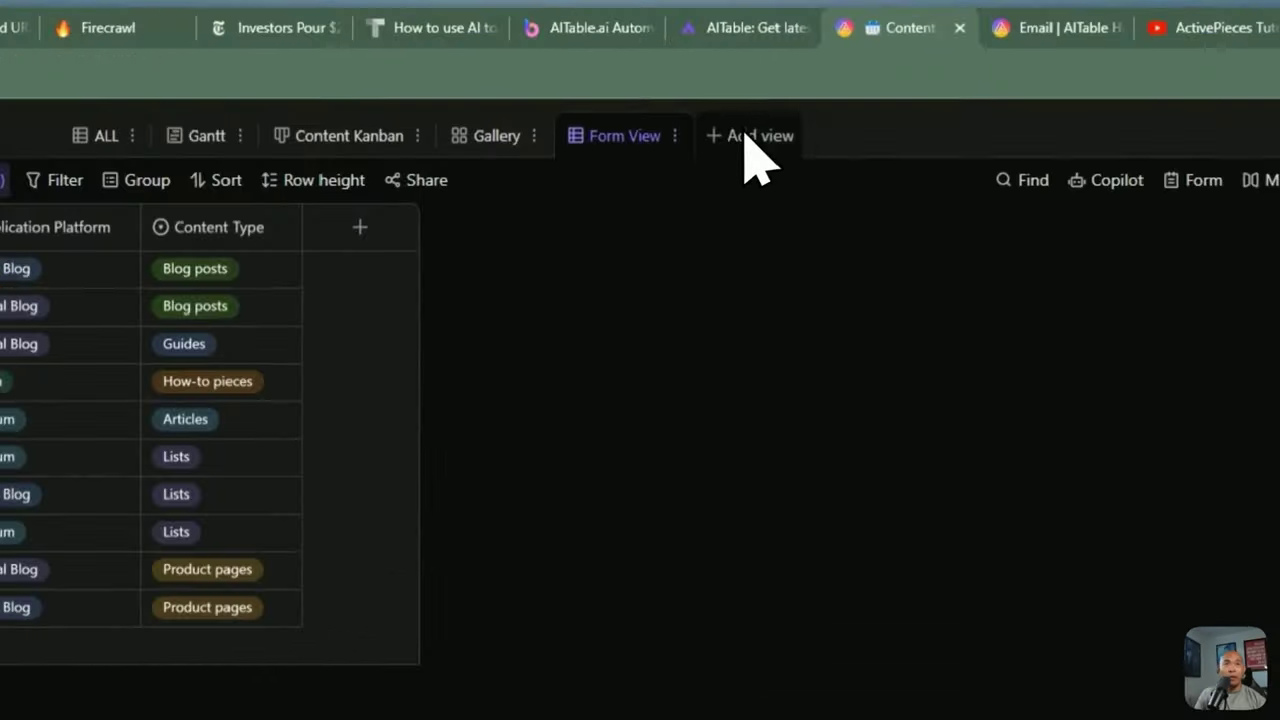
Create a new form linked to Content Management's Form View.
{"action": "left_click", "coordinate": [776, 61]}
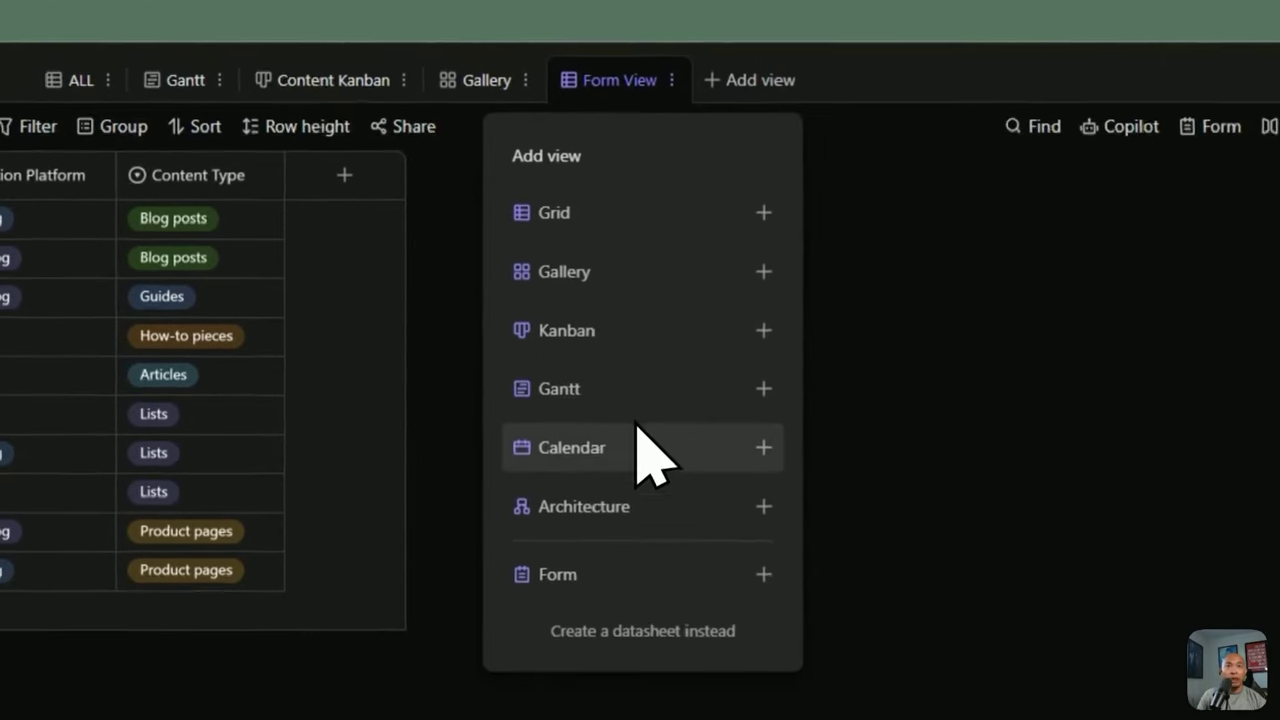
{"action": "left_click", "coordinate": [622, 632]}
{"action": "left_click", "coordinate": [507, 362]}
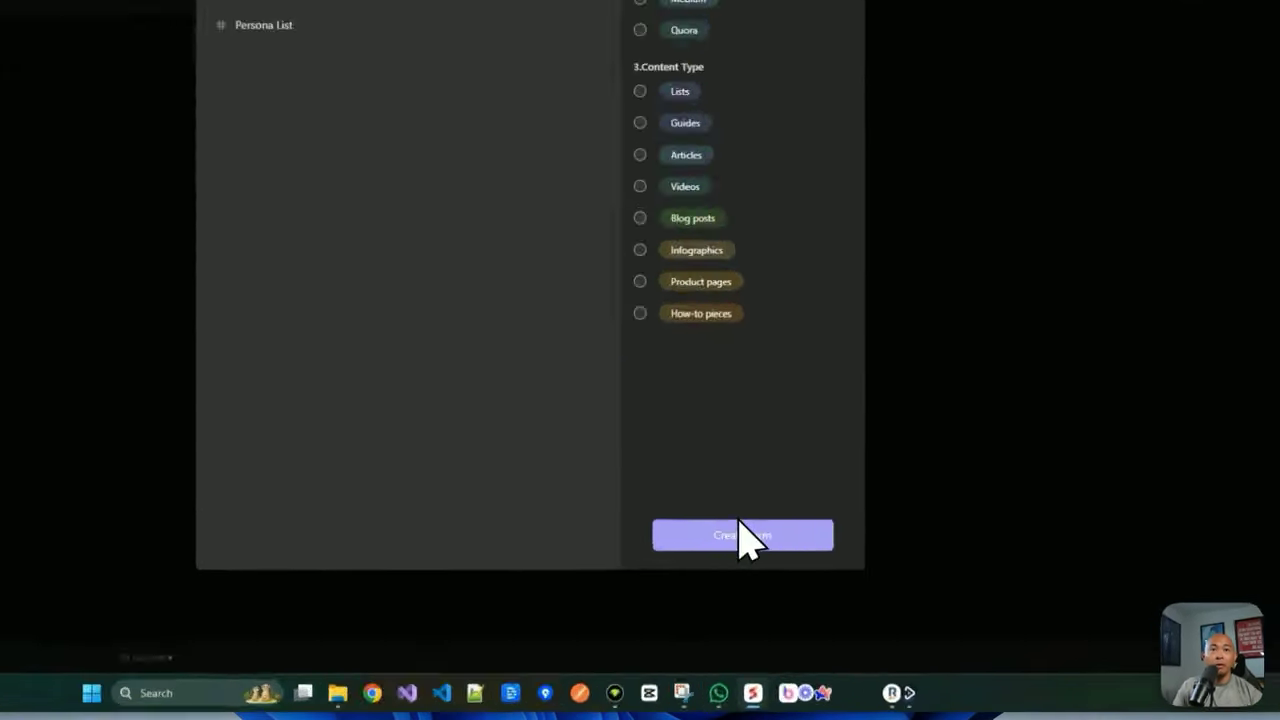
{"action": "left_click", "coordinate": [784, 602]}
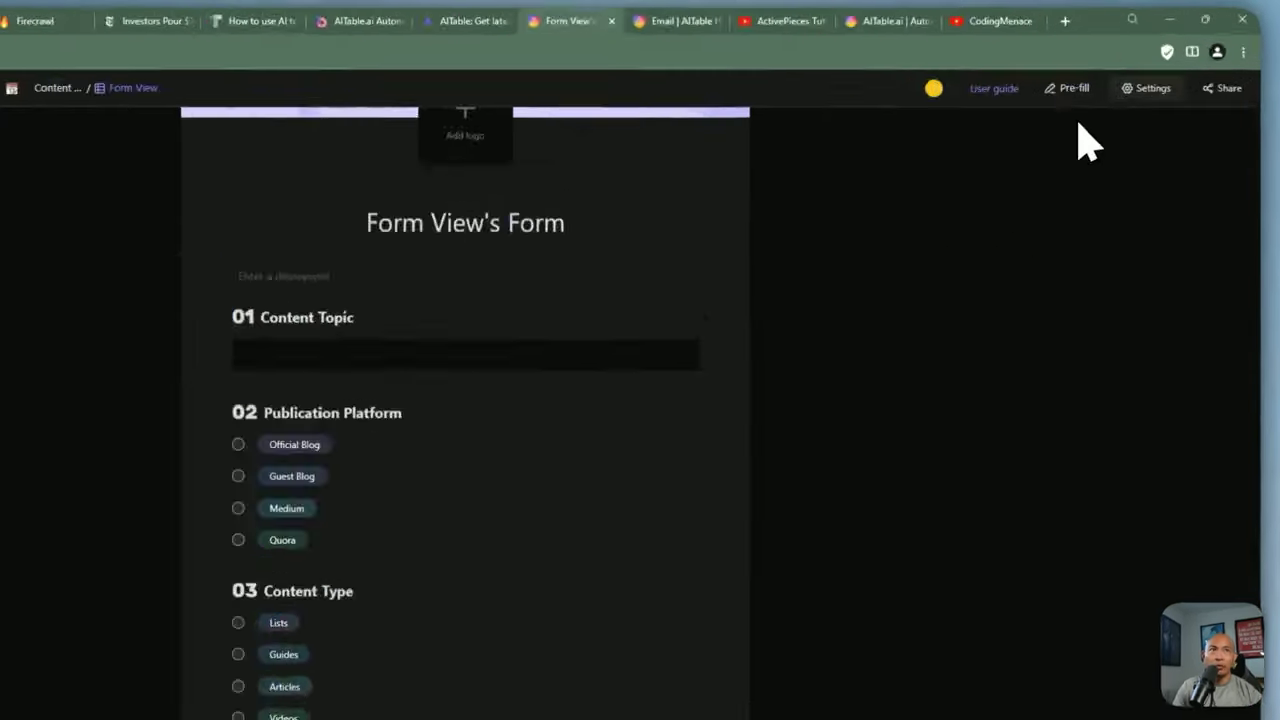
Turn off index numbering, logo, cover and branding in the new form's settings.
{"action": "left_click", "coordinate": [1190, 57]}
{"action": "left_click", "coordinate": [888, 157]}
{"action": "left_click", "coordinate": [888, 118]}
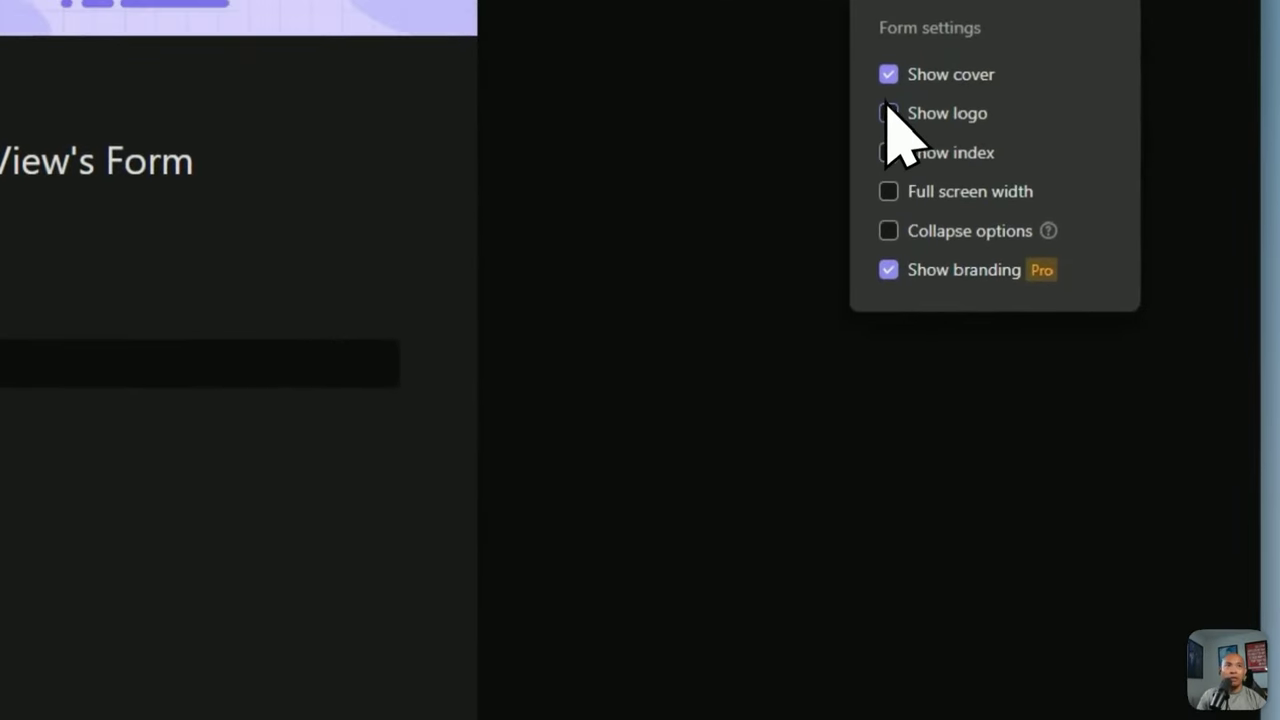
{"action": "left_click", "coordinate": [888, 79]}
{"action": "left_click", "coordinate": [888, 270]}
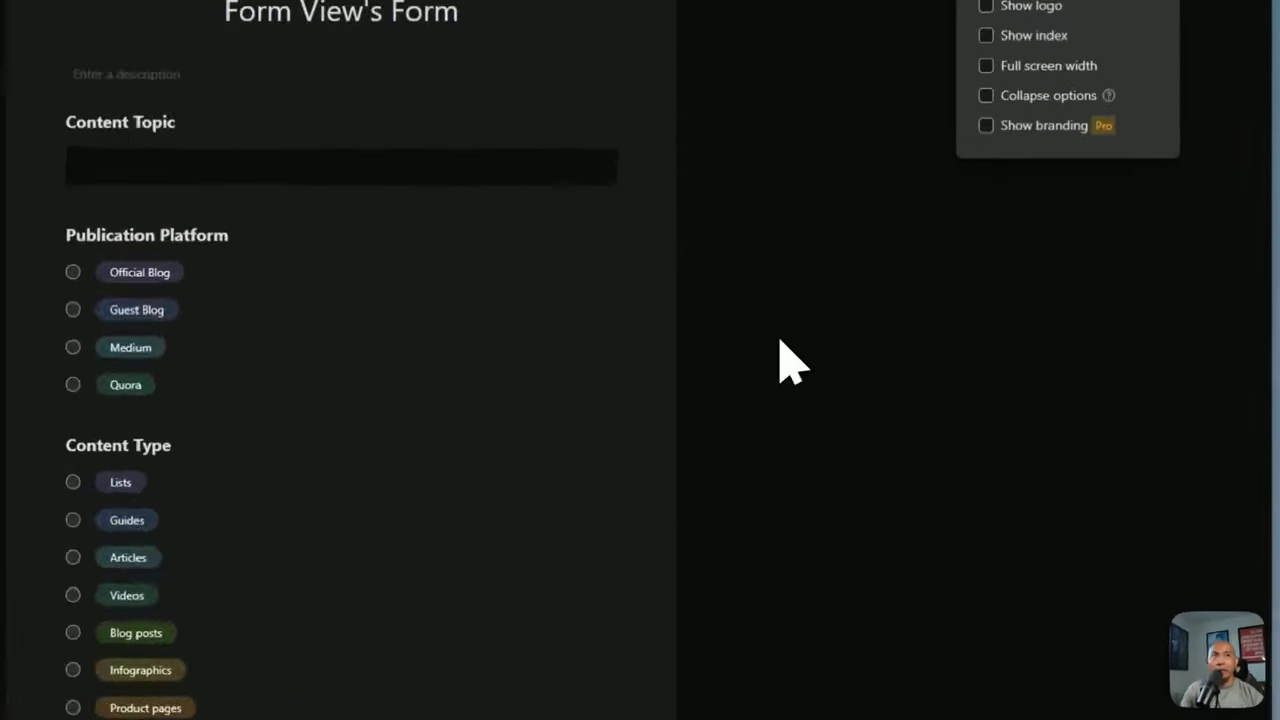
Close the form settings and create a public share link for the form.
{"action": "left_click", "coordinate": [1003, 300]}
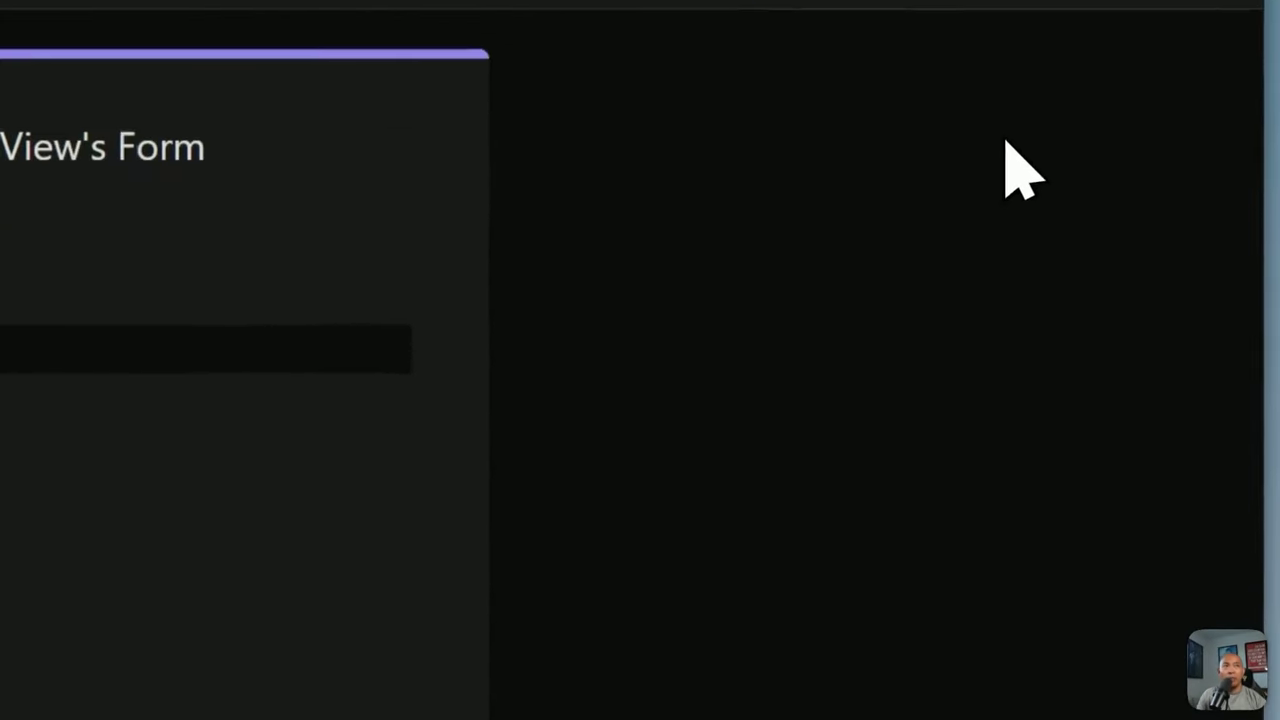
{"action": "left_click", "coordinate": [1203, 35]}
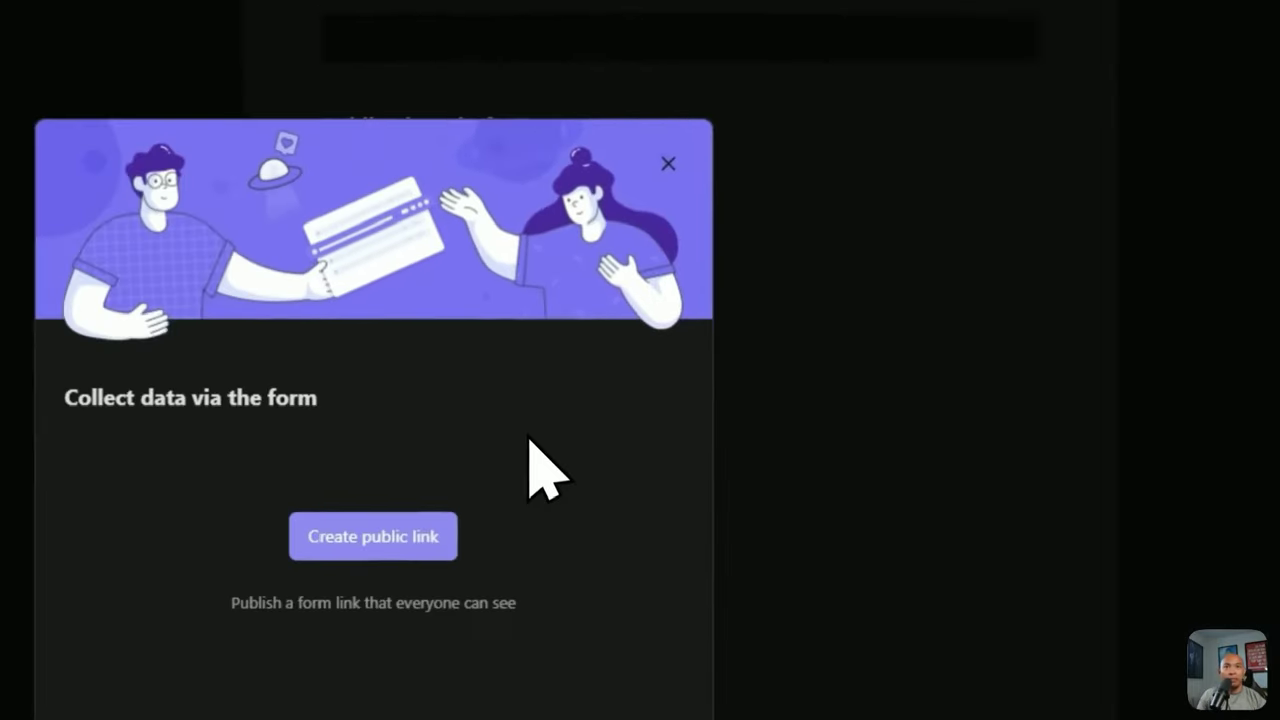
{"action": "left_click", "coordinate": [385, 542]}
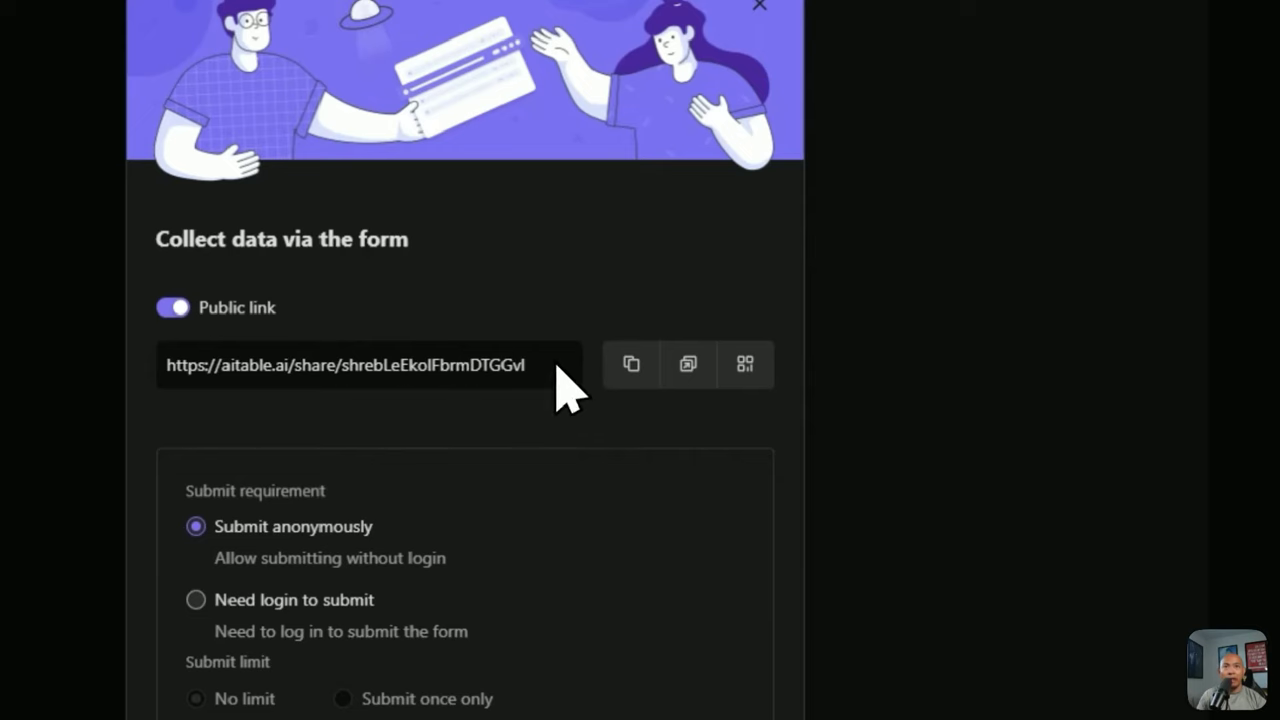
{"action": "double_click", "coordinate": [555, 366]}
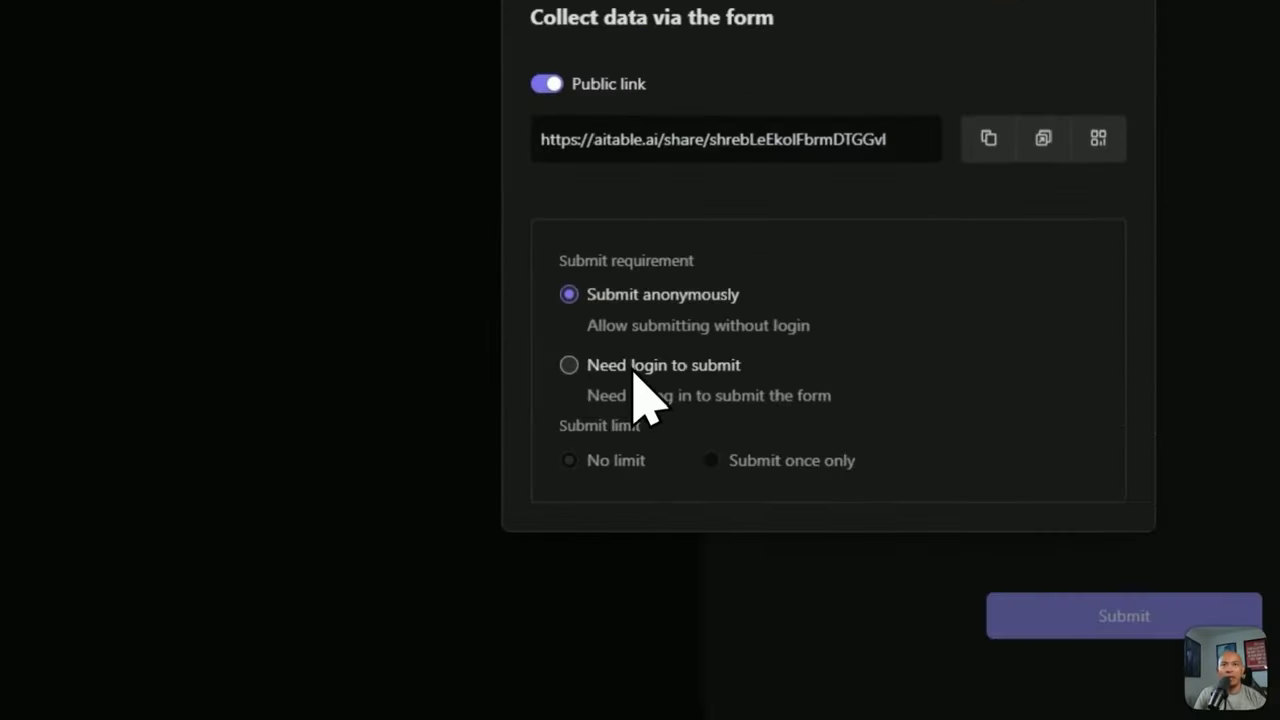
Set the link to Need login to submit and Submit once only.
{"action": "left_click", "coordinate": [573, 460]}
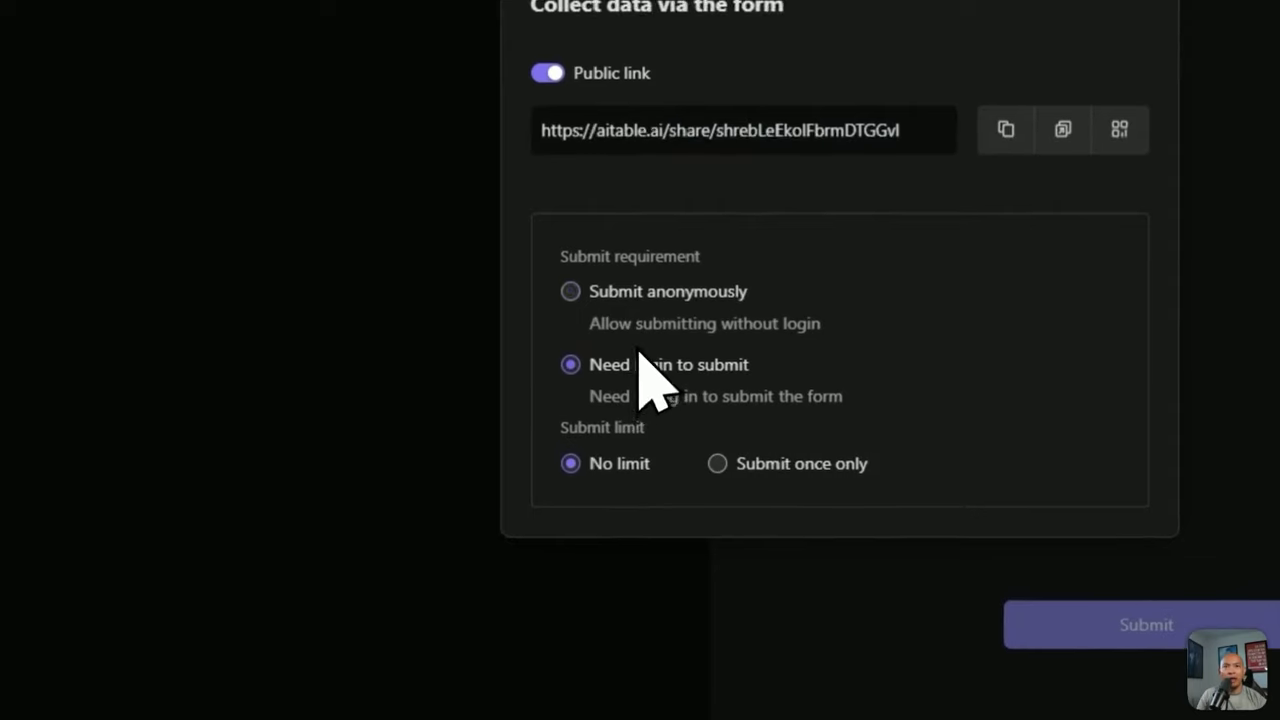
{"action": "left_click", "coordinate": [611, 298]}
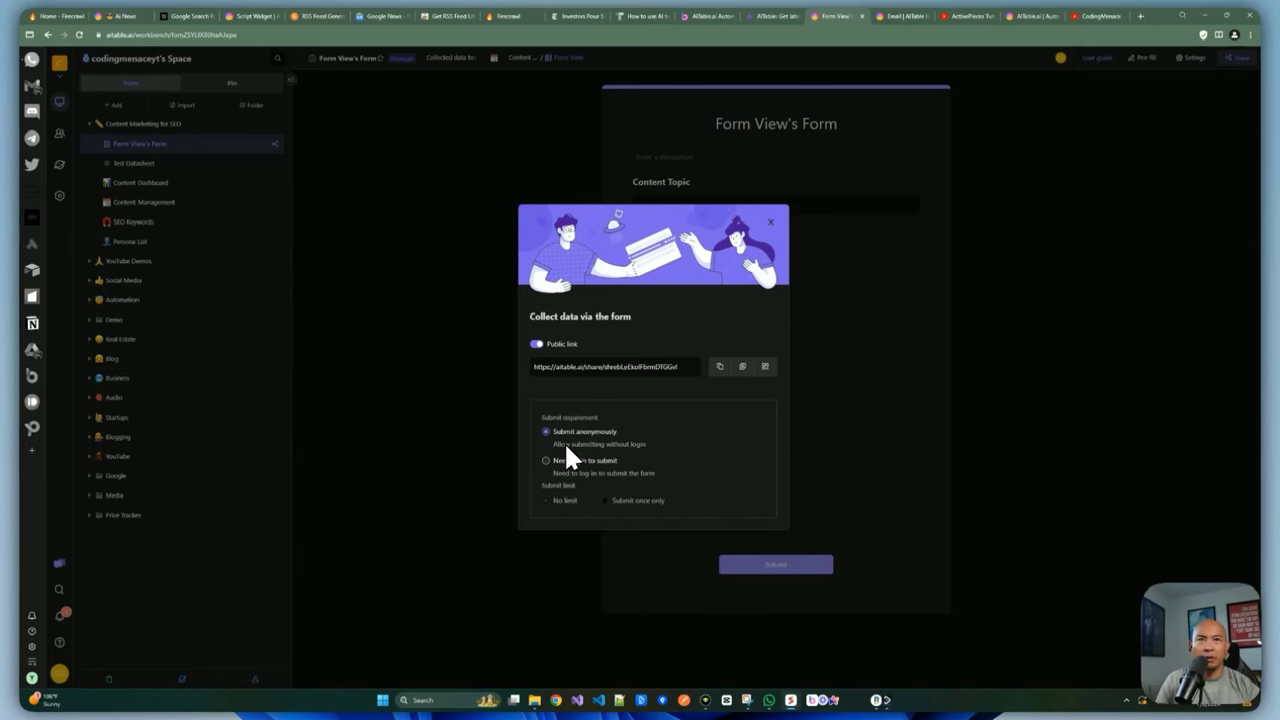
{"action": "left_click", "coordinate": [566, 458]}
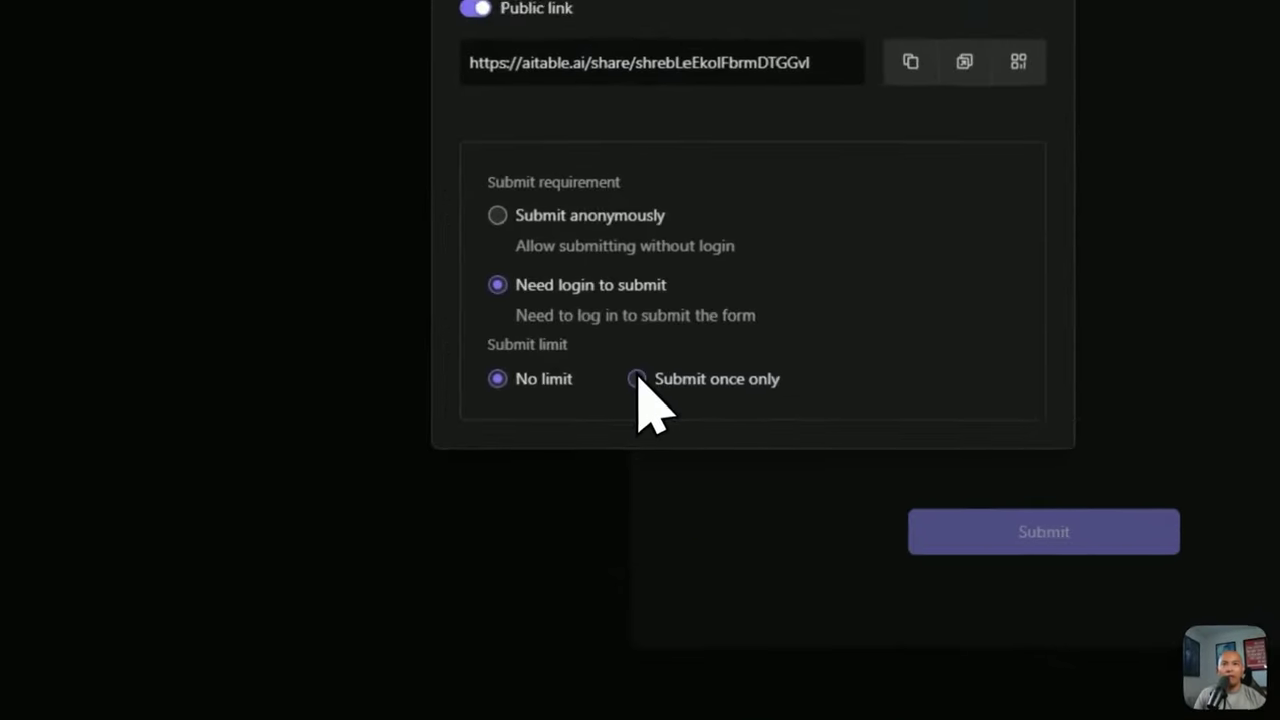
{"action": "left_click", "coordinate": [604, 500]}
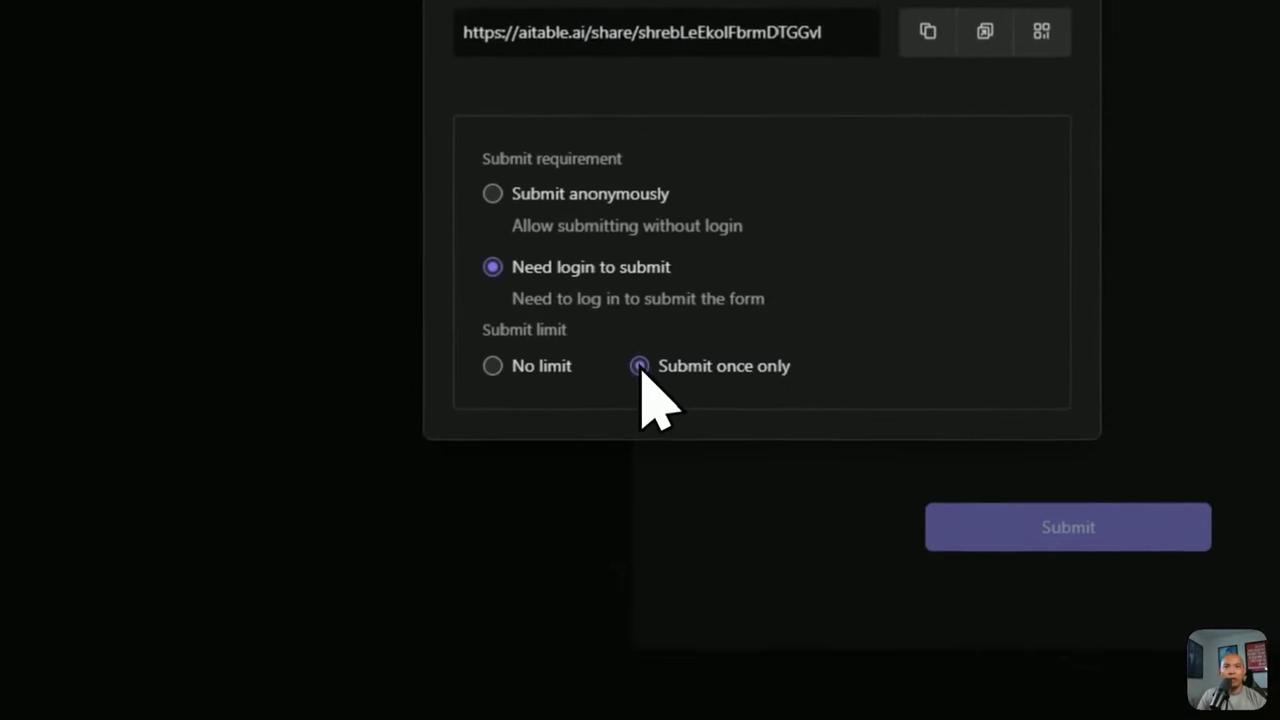
{"action": "left_click", "coordinate": [694, 543]}
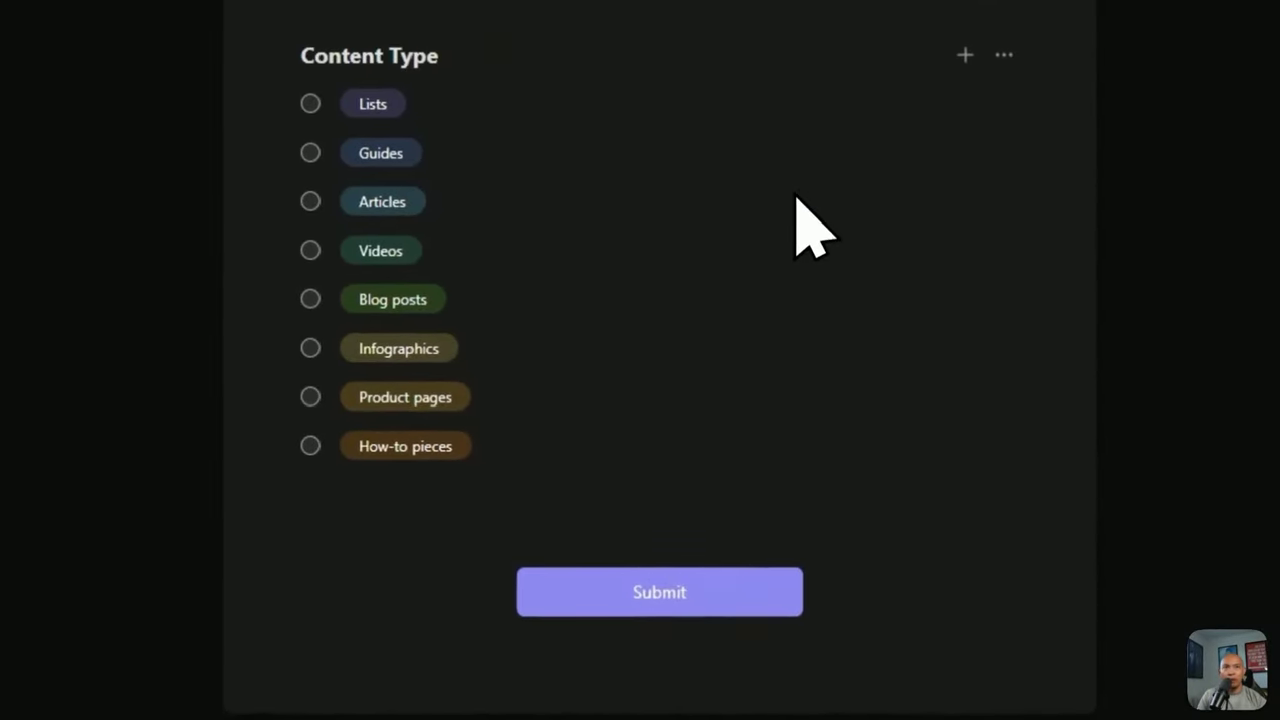
Rename the form's Content Type field to 'Type' in its field settings, keeping its options.
{"action": "left_click", "coordinate": [1004, 55]}
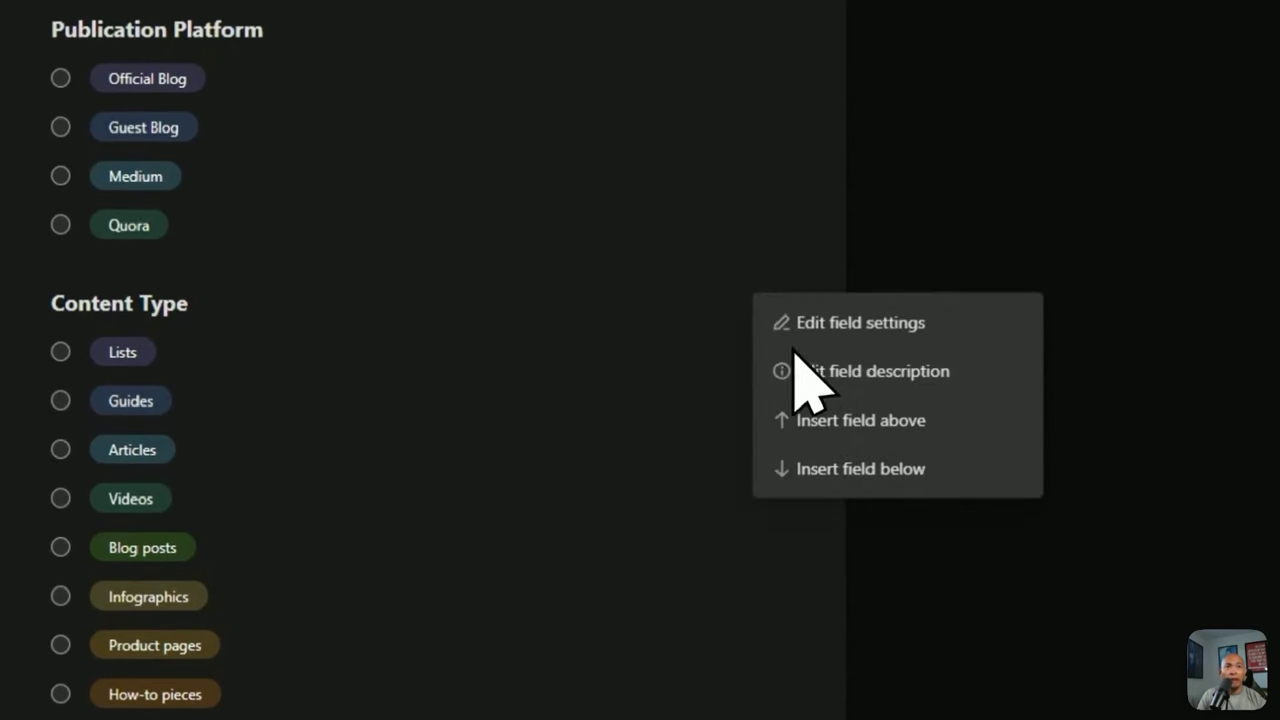
{"action": "left_click", "coordinate": [857, 323]}
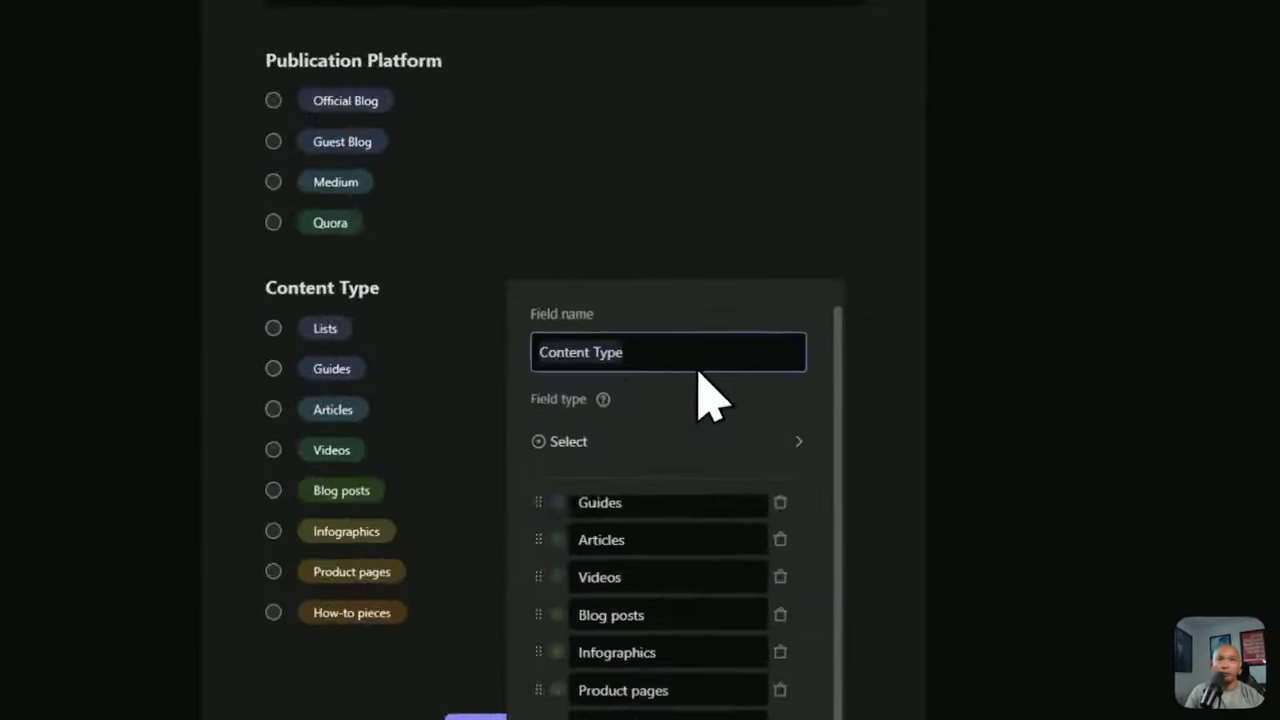
{"action": "left_click", "coordinate": [828, 387]}
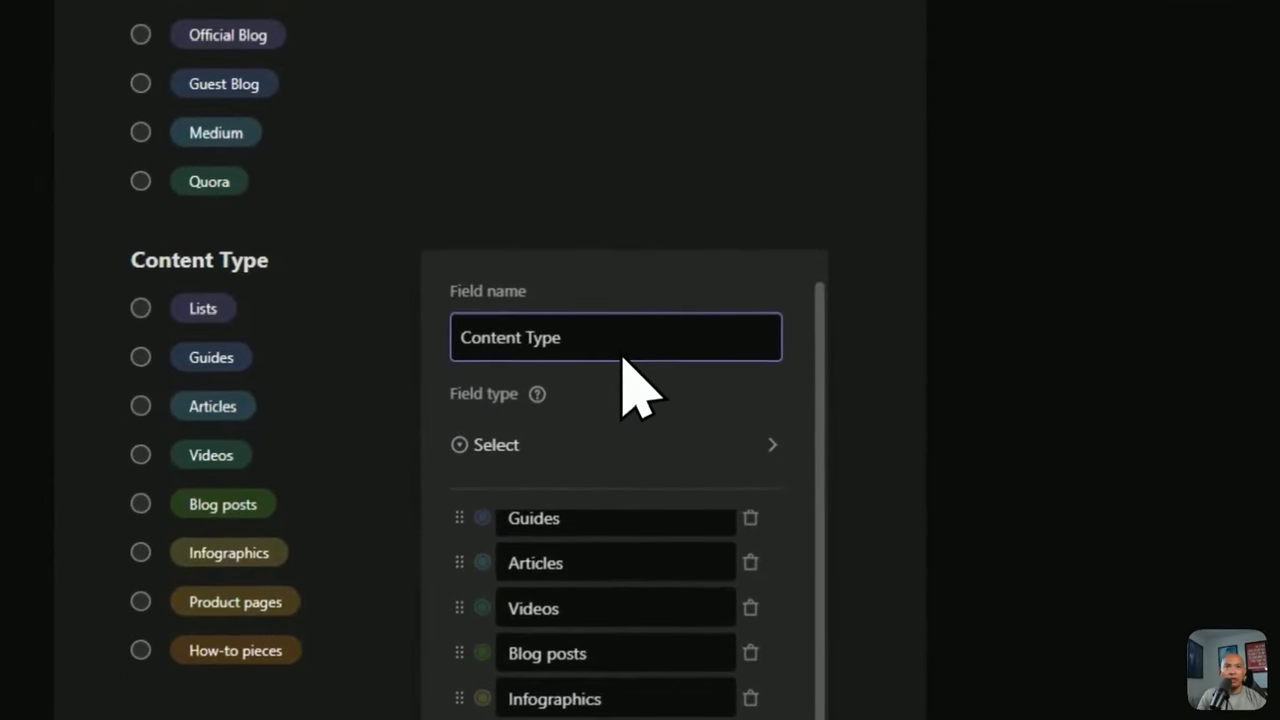
{"action": "left_click", "coordinate": [525, 337]}
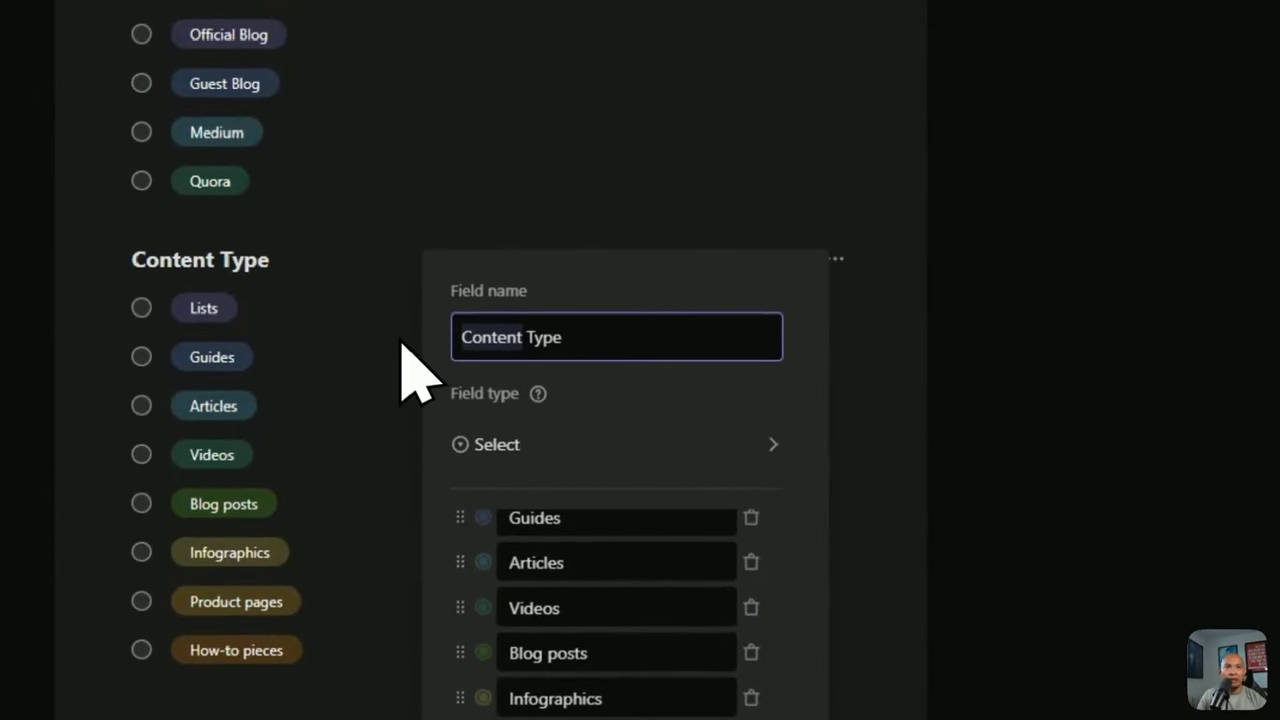
{"action": "key", "text": "ctrl+BackSpace"}
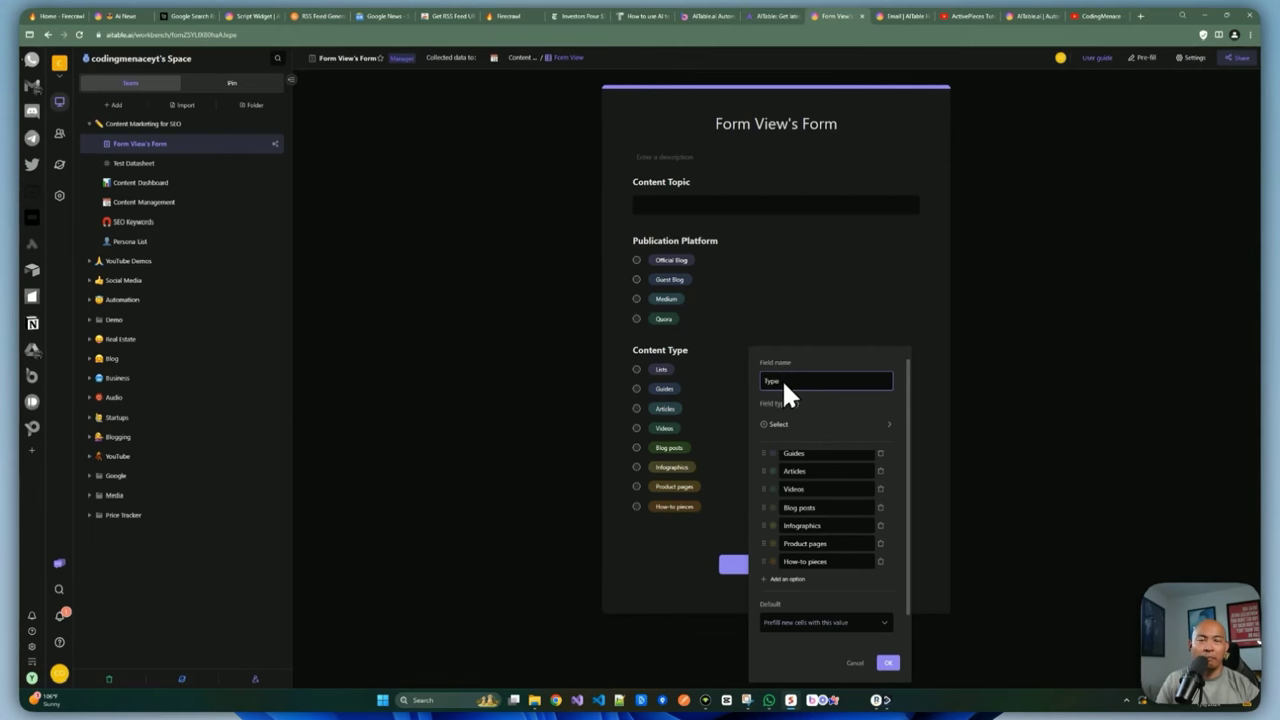
{"action": "left_click", "coordinate": [887, 662]}
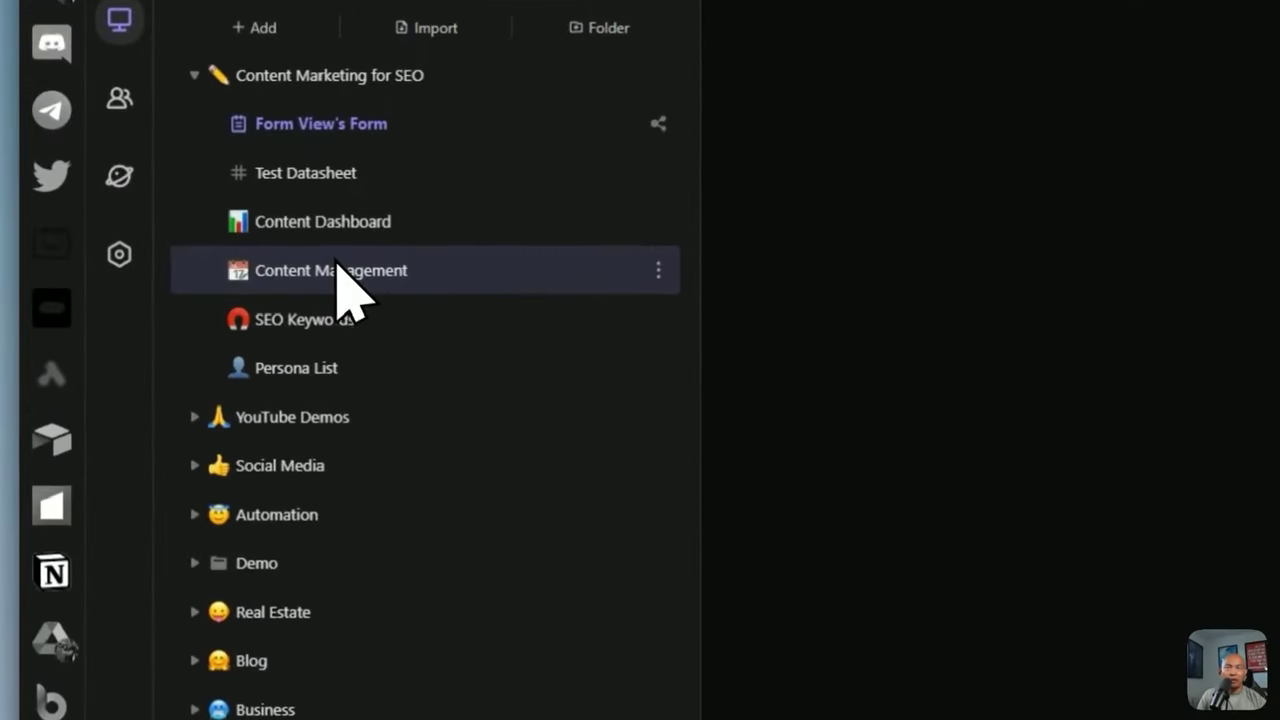
Open Content Management and check the Type column's field settings without changing anything.
{"action": "left_click", "coordinate": [150, 202]}
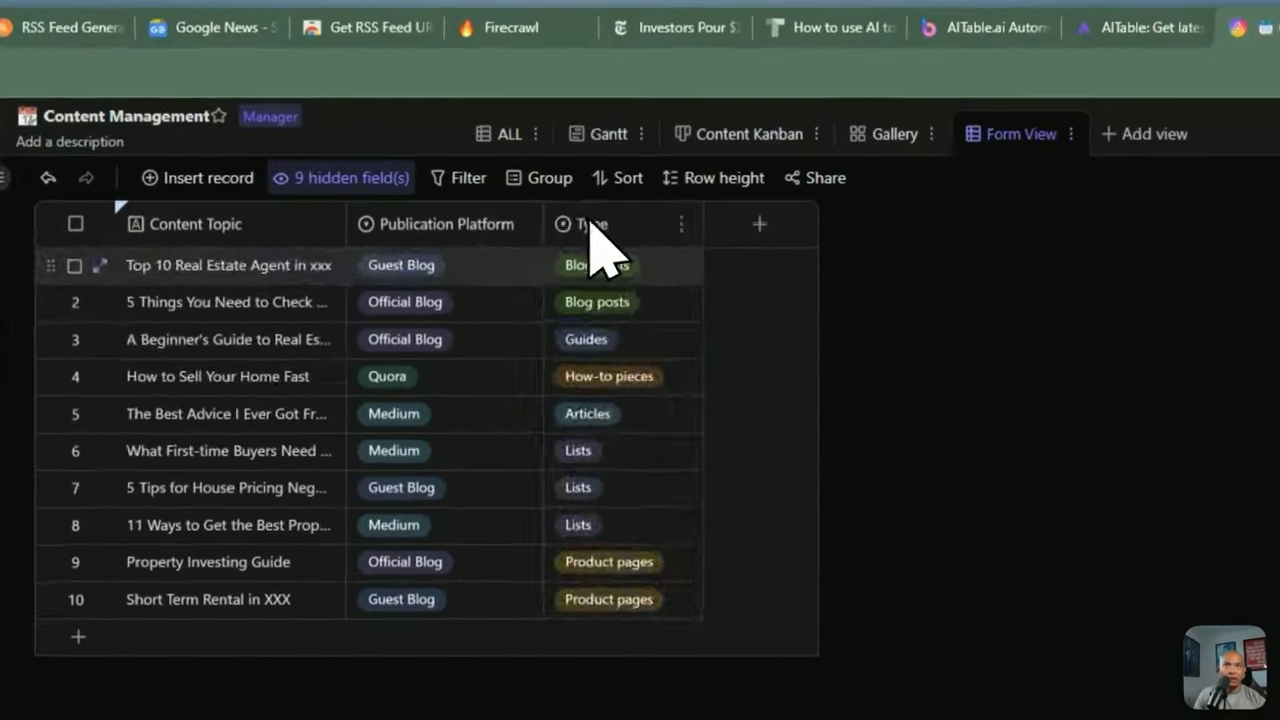
{"action": "double_click", "coordinate": [540, 100]}
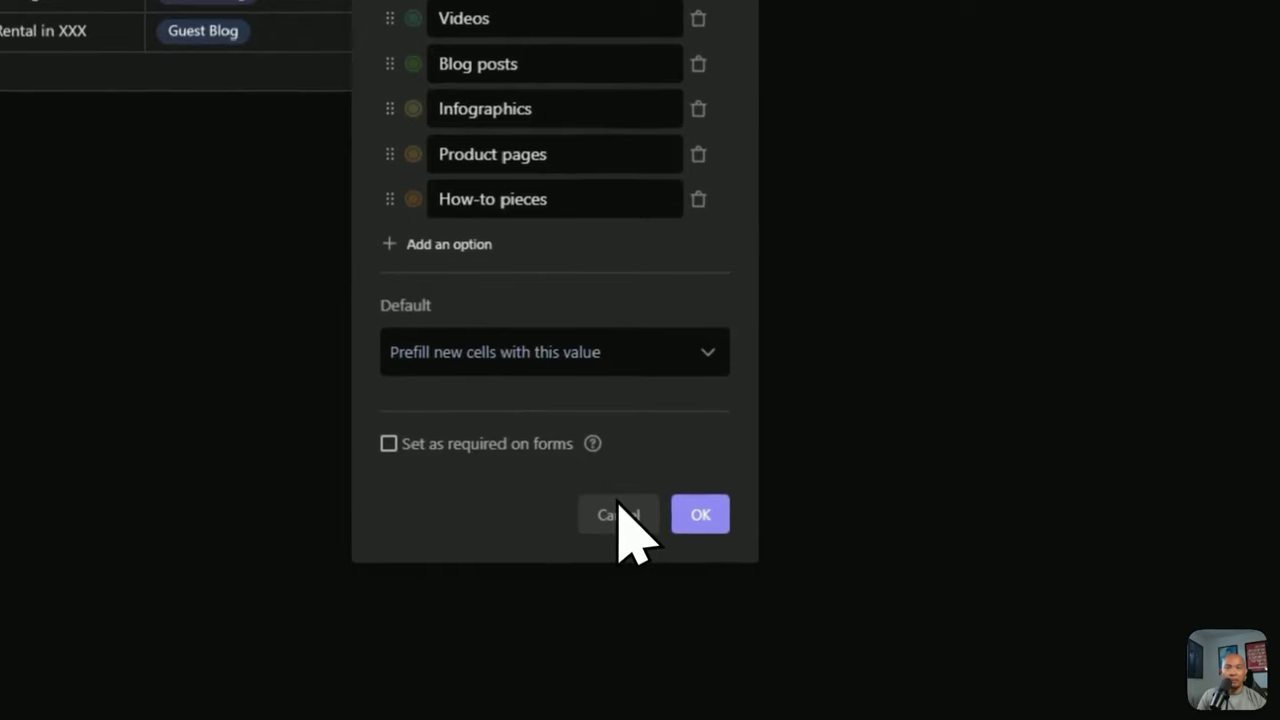
{"action": "left_click", "coordinate": [618, 510]}
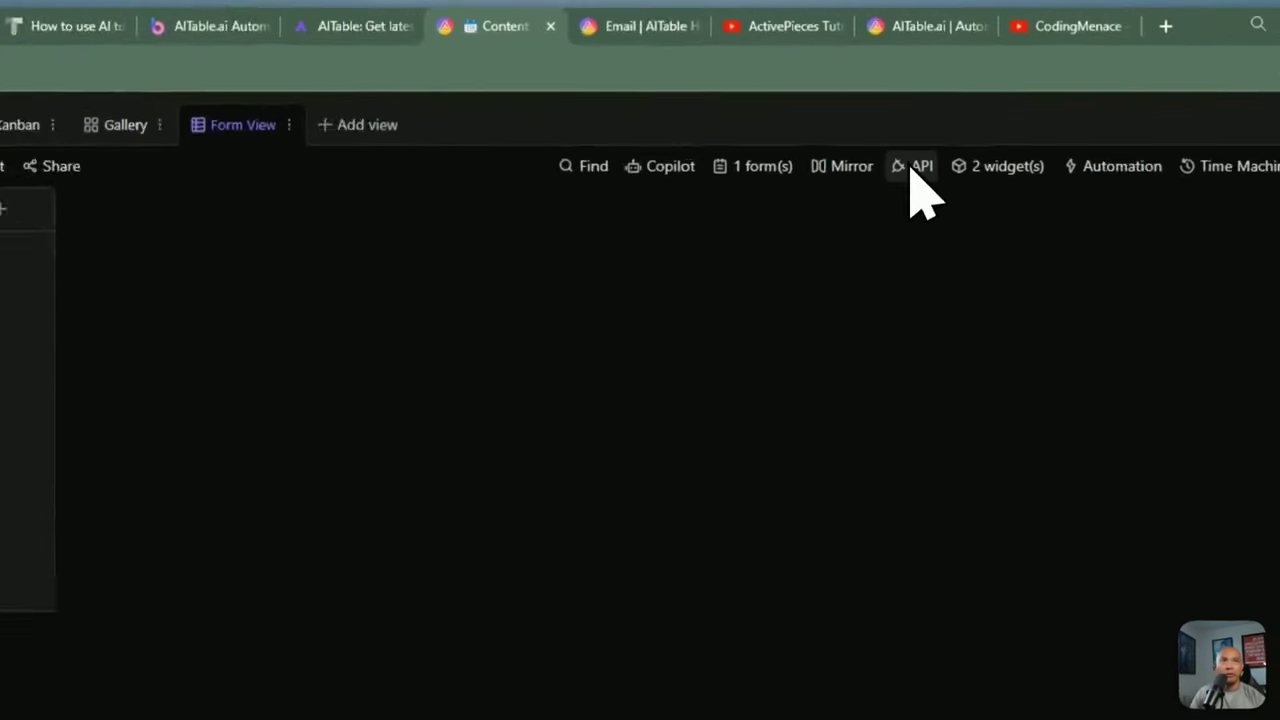
Open the Content Management datasheet's API panel and scroll through its reference.
{"action": "left_click", "coordinate": [1027, 79]}
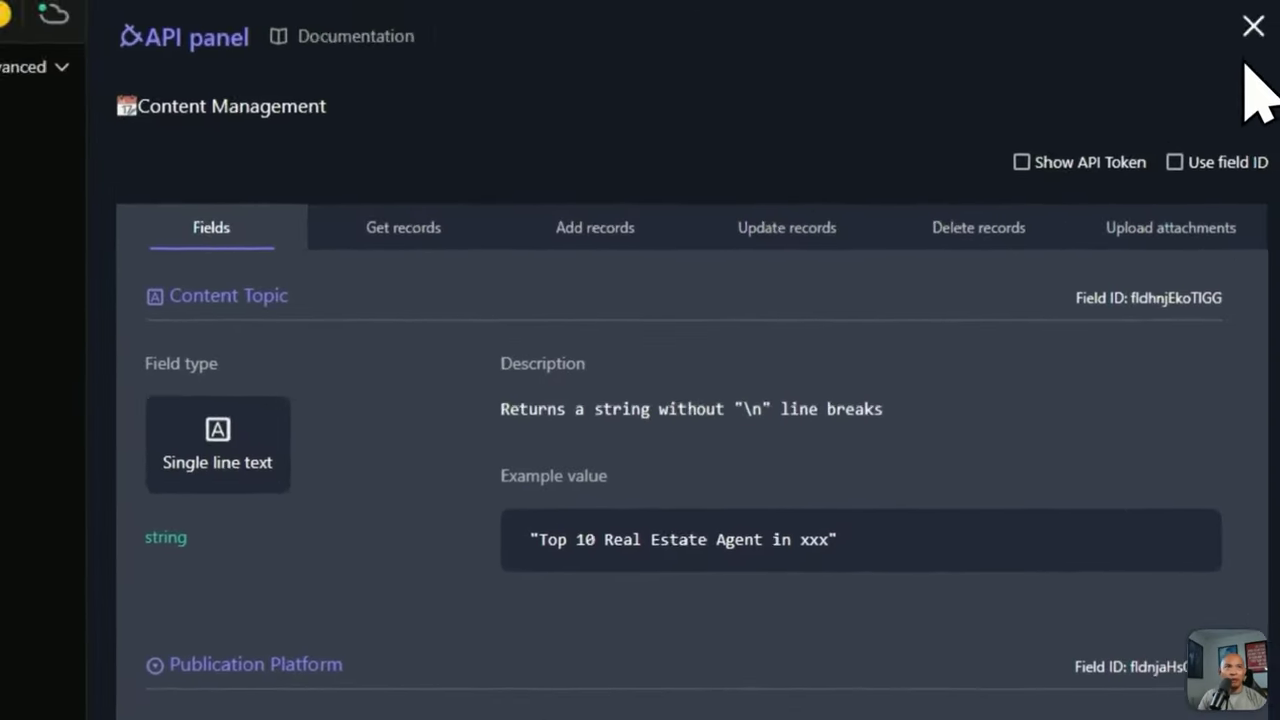
{"action": "left_click", "coordinate": [1243, 63]}
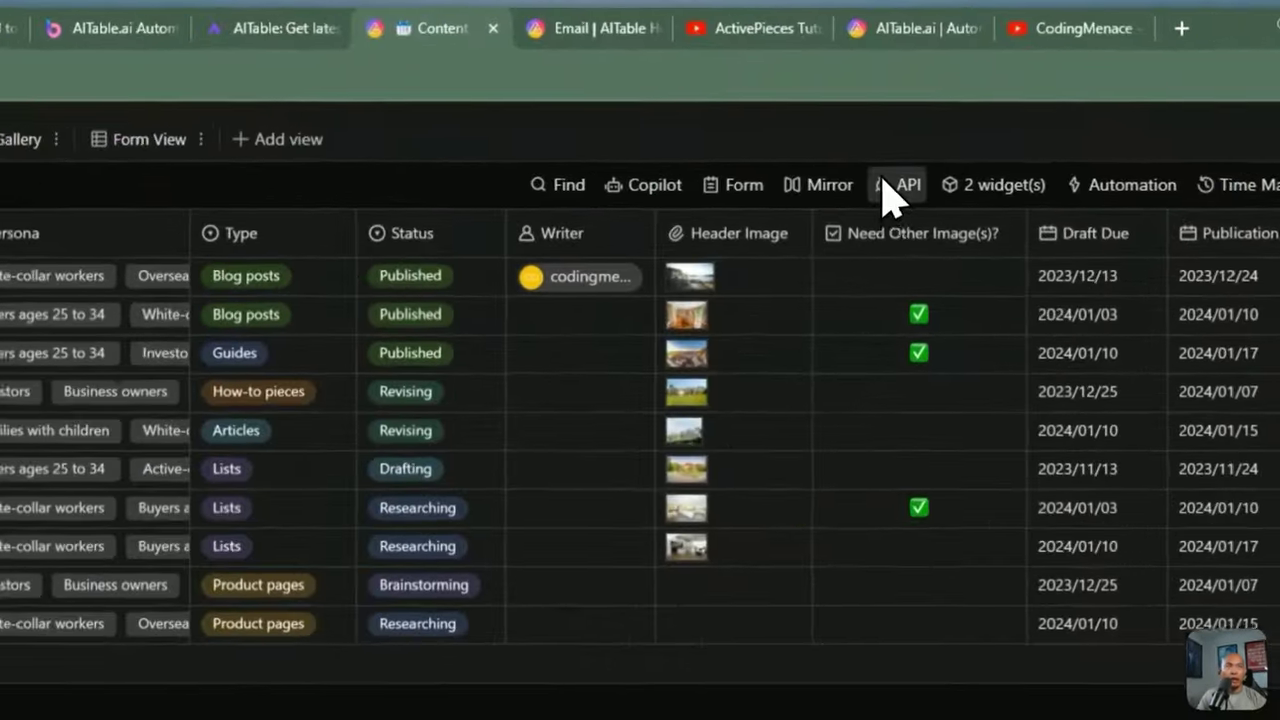
{"action": "left_click", "coordinate": [1027, 79]}
{"action": "scroll", "coordinate": [800, 330], "scroll_direction": "down", "scroll_amount": 5}
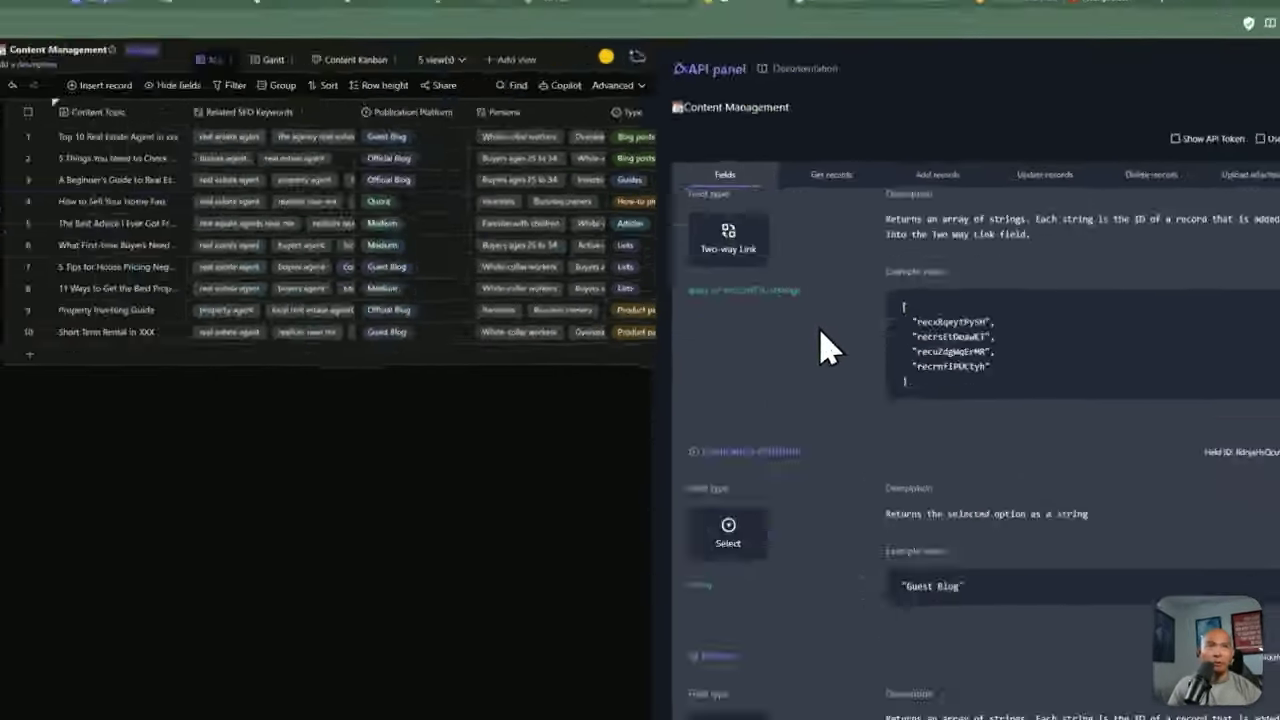
{"action": "scroll", "coordinate": [828, 348], "scroll_direction": "down", "scroll_amount": 5}
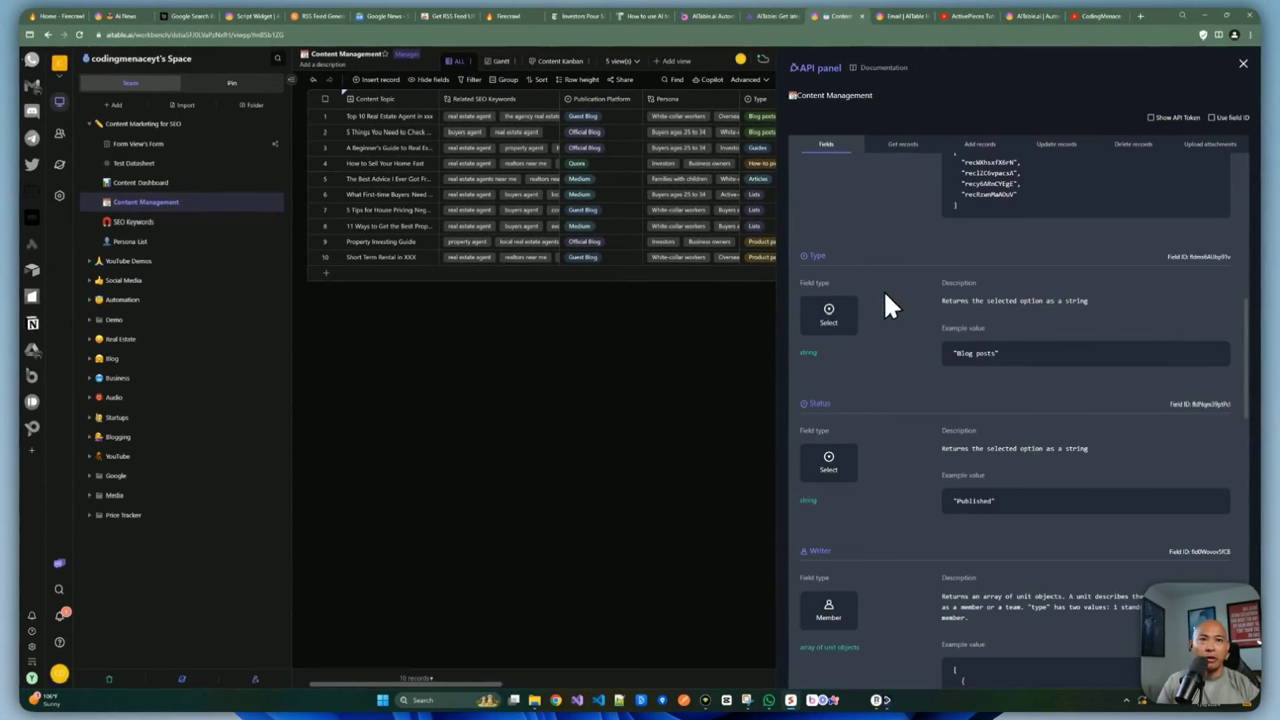
{"action": "scroll", "coordinate": [884, 289], "scroll_direction": "up", "scroll_amount": 10}
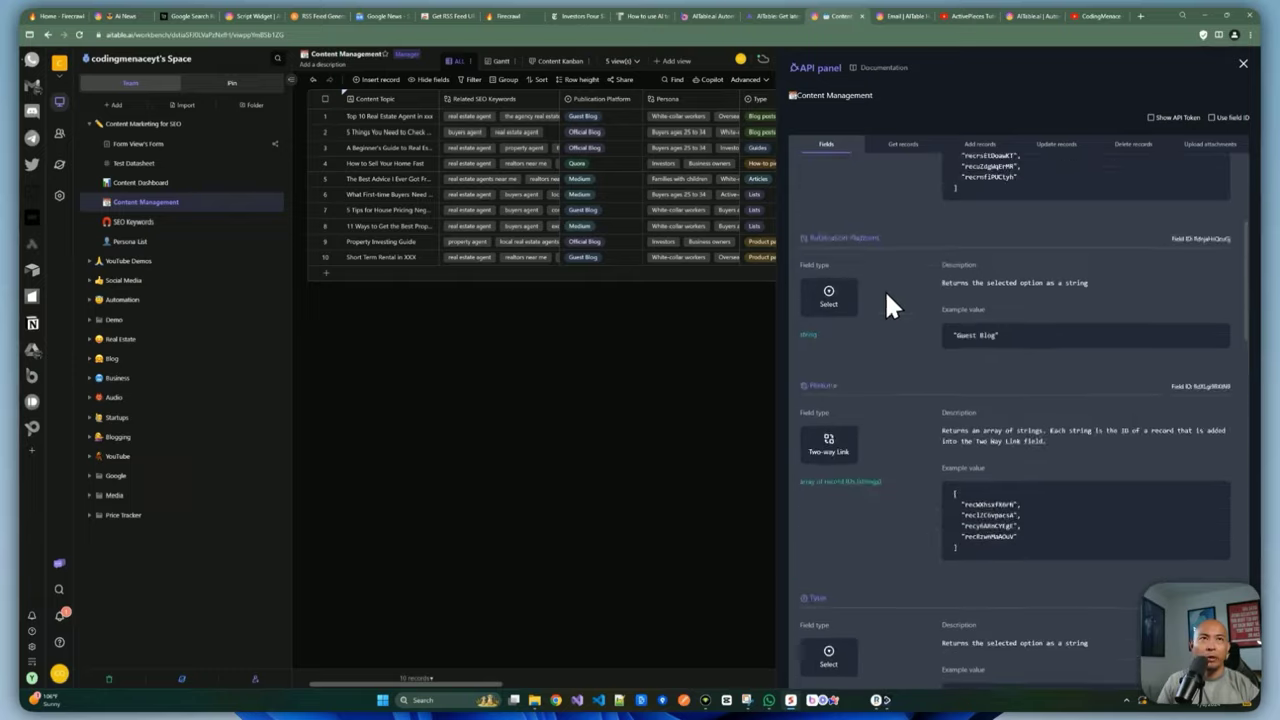
Show the Get records example response and inspect its pageSize and recordId keys.
{"action": "left_click", "coordinate": [900, 148]}
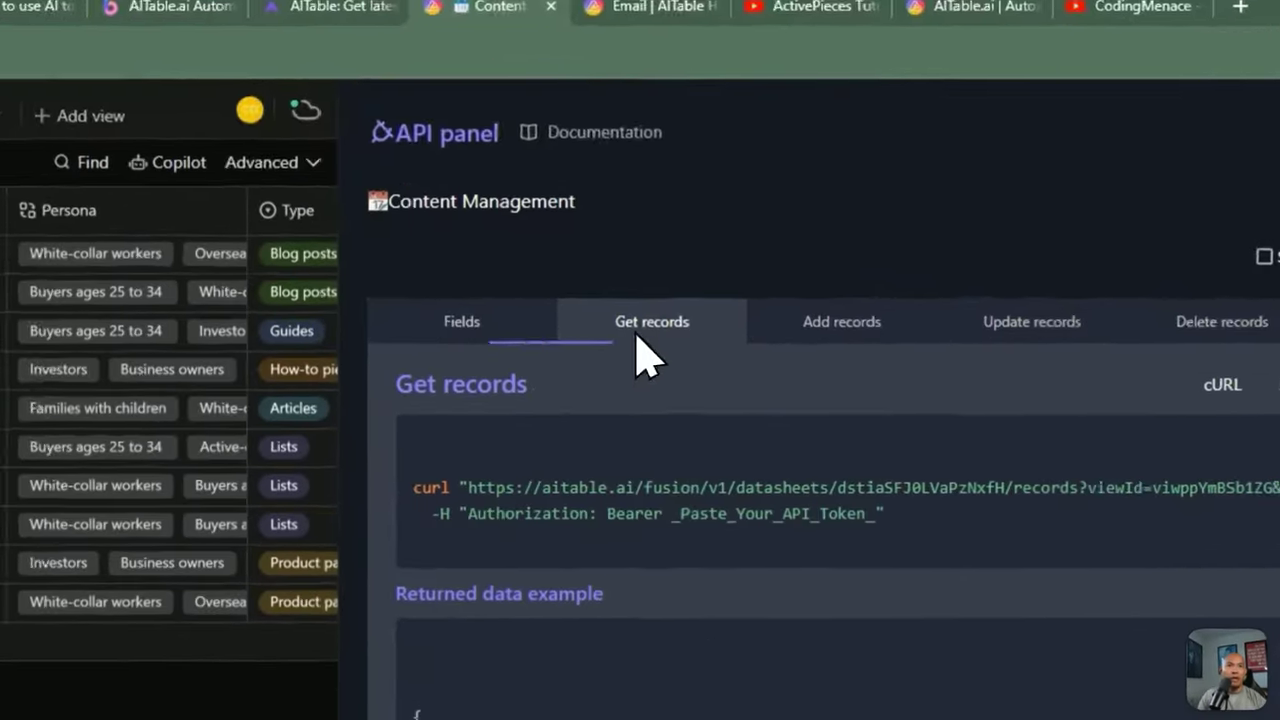
{"action": "scroll", "coordinate": [645, 360], "scroll_direction": "down", "scroll_amount": 5}
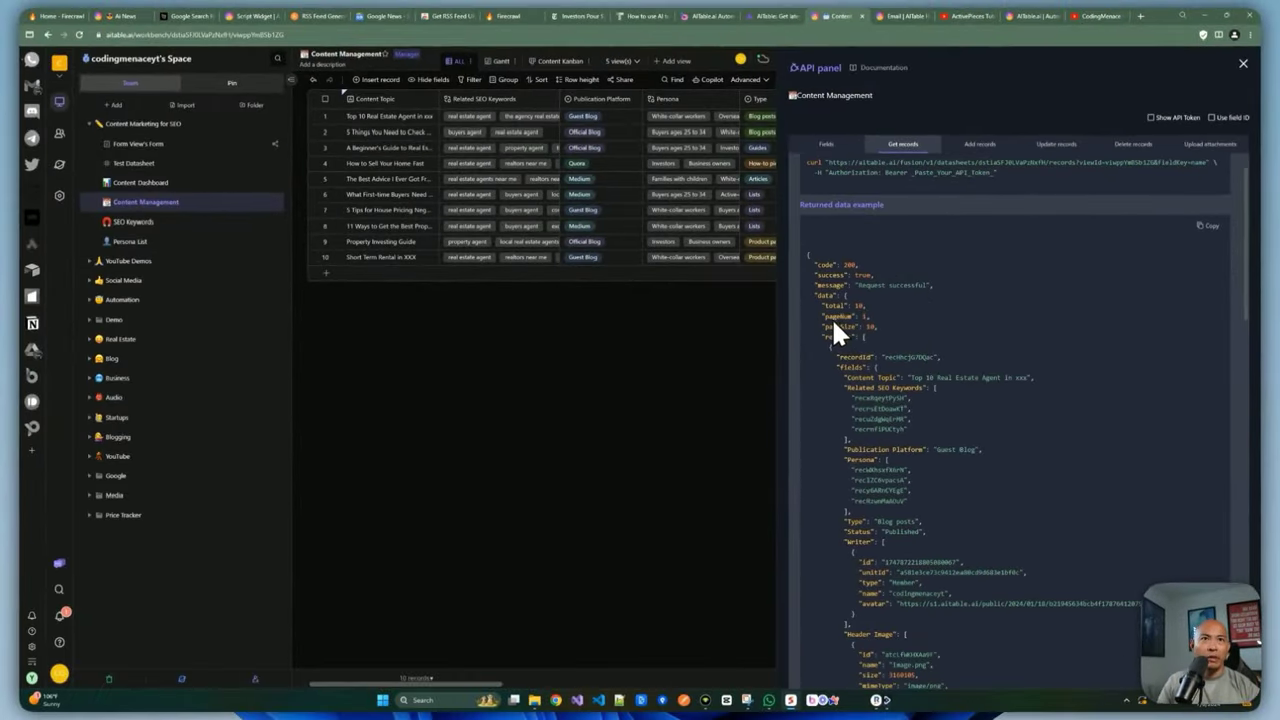
{"action": "scroll", "coordinate": [833, 321], "scroll_direction": "down", "scroll_amount": 1}
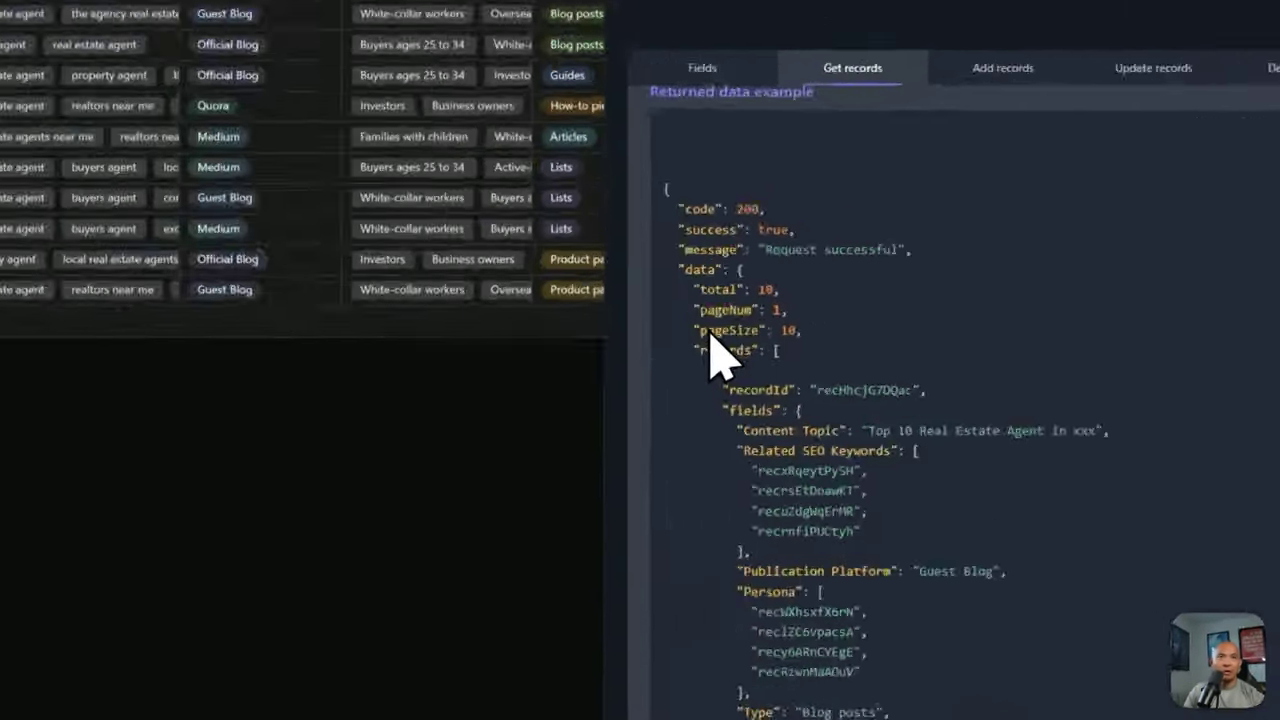
{"action": "double_click", "coordinate": [840, 278]}
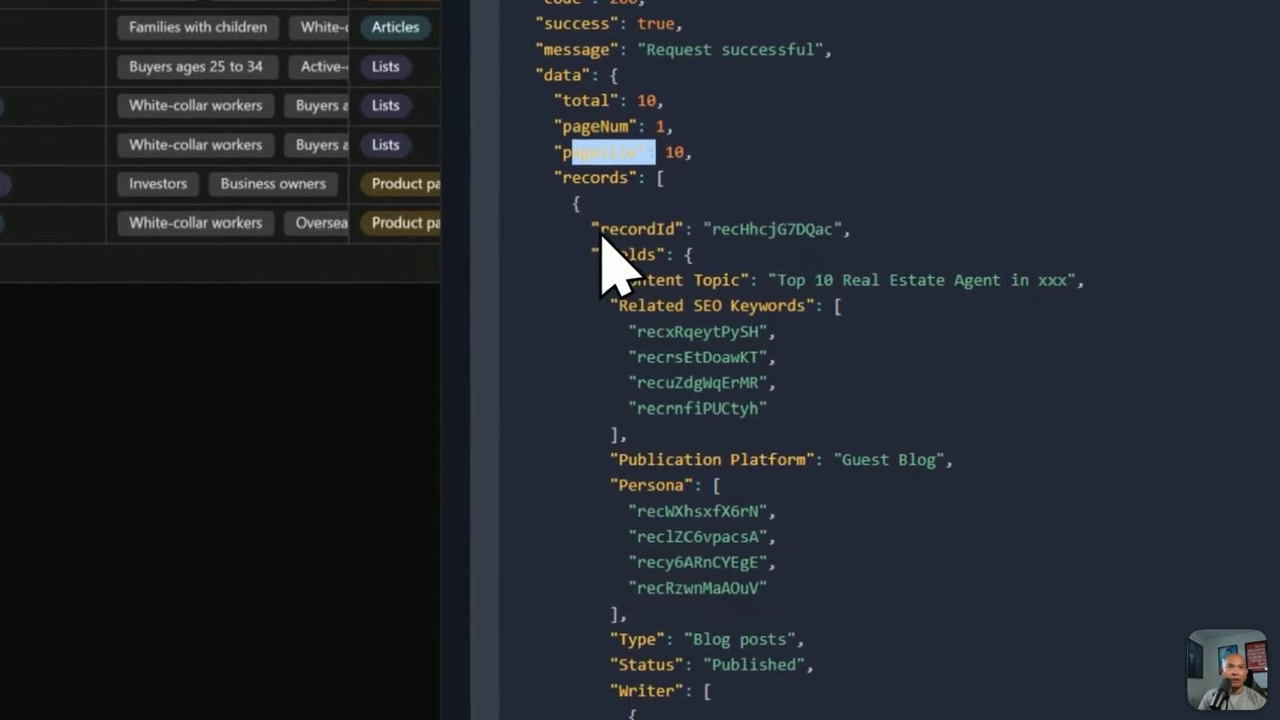
{"action": "scroll", "coordinate": [615, 290], "scroll_direction": "down", "scroll_amount": 3}
{"action": "double_click", "coordinate": [638, 106]}
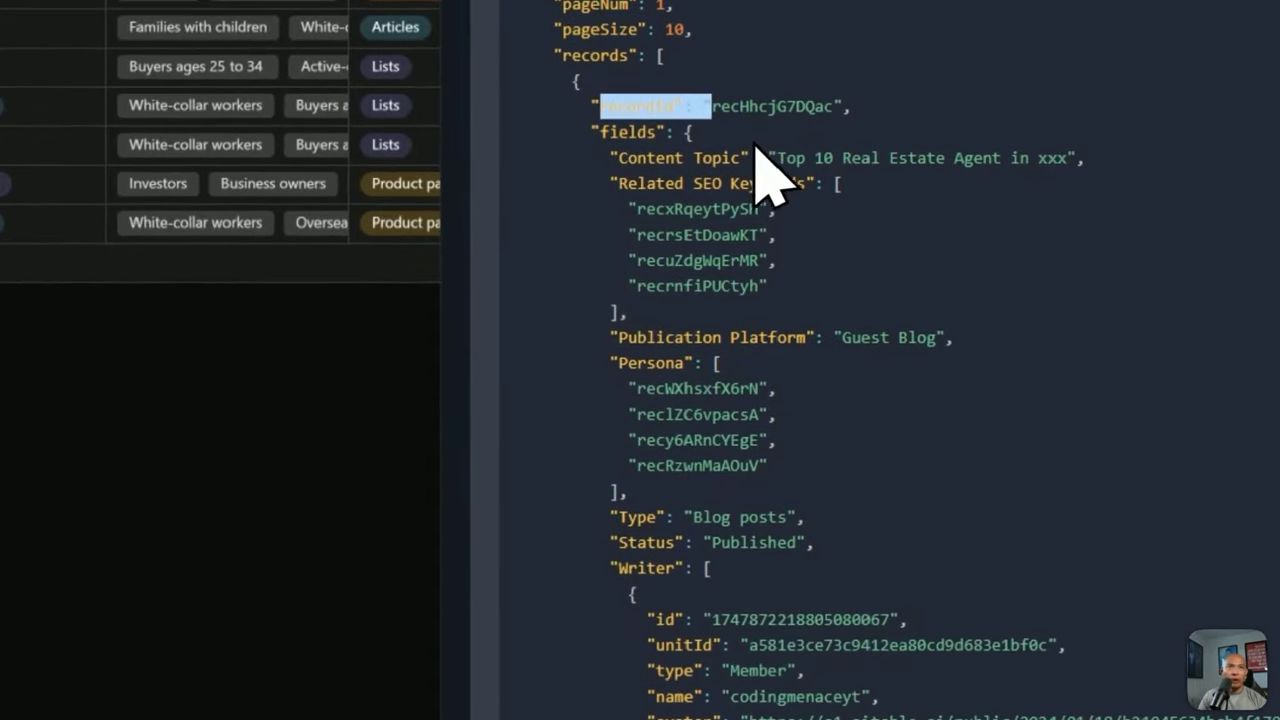
{"action": "left_click", "coordinate": [636, 160]}
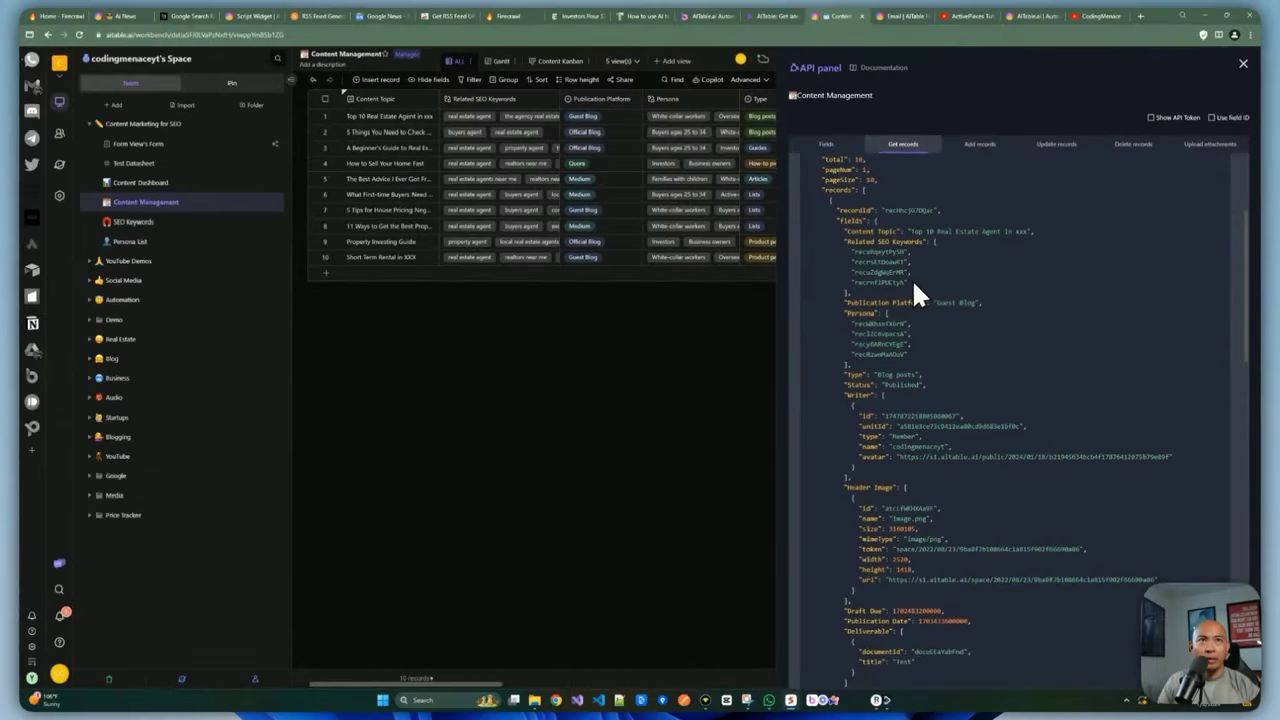
{"action": "scroll", "coordinate": [950, 210], "scroll_direction": "down", "scroll_amount": 3}
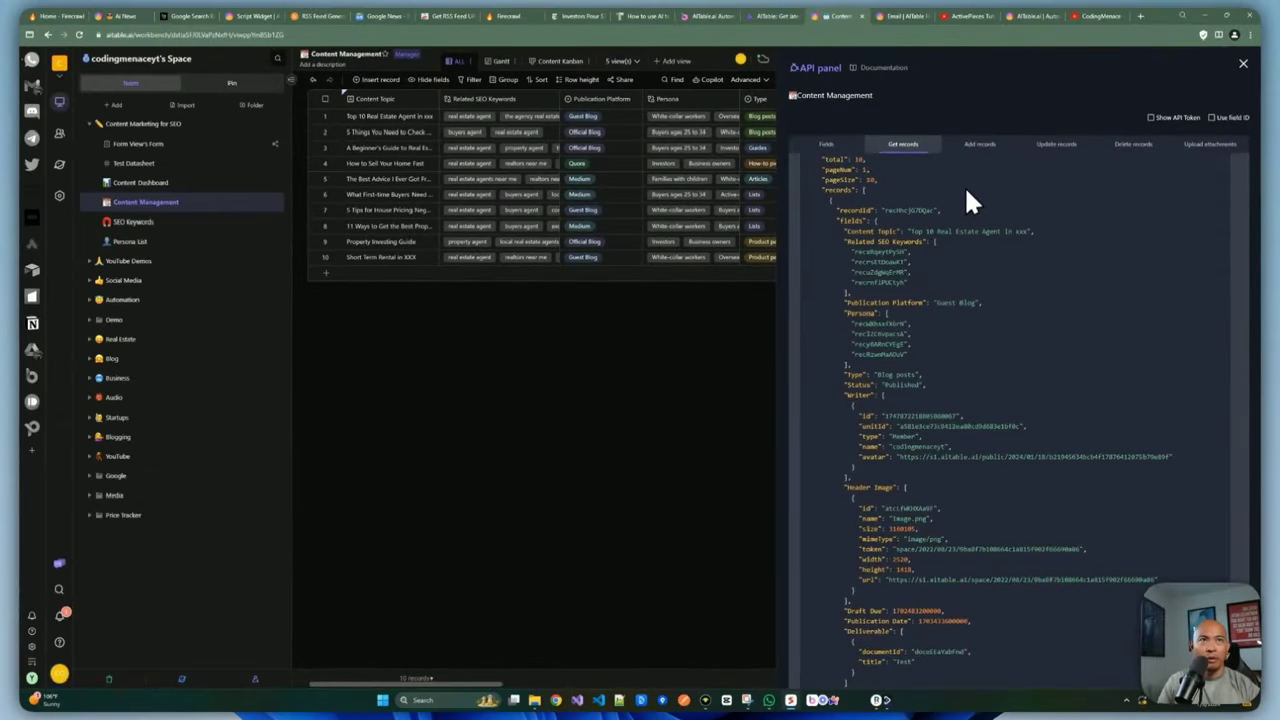
Step through the Add, Update and Delete records and Upload attachments API examples.
{"action": "left_click", "coordinate": [981, 150]}
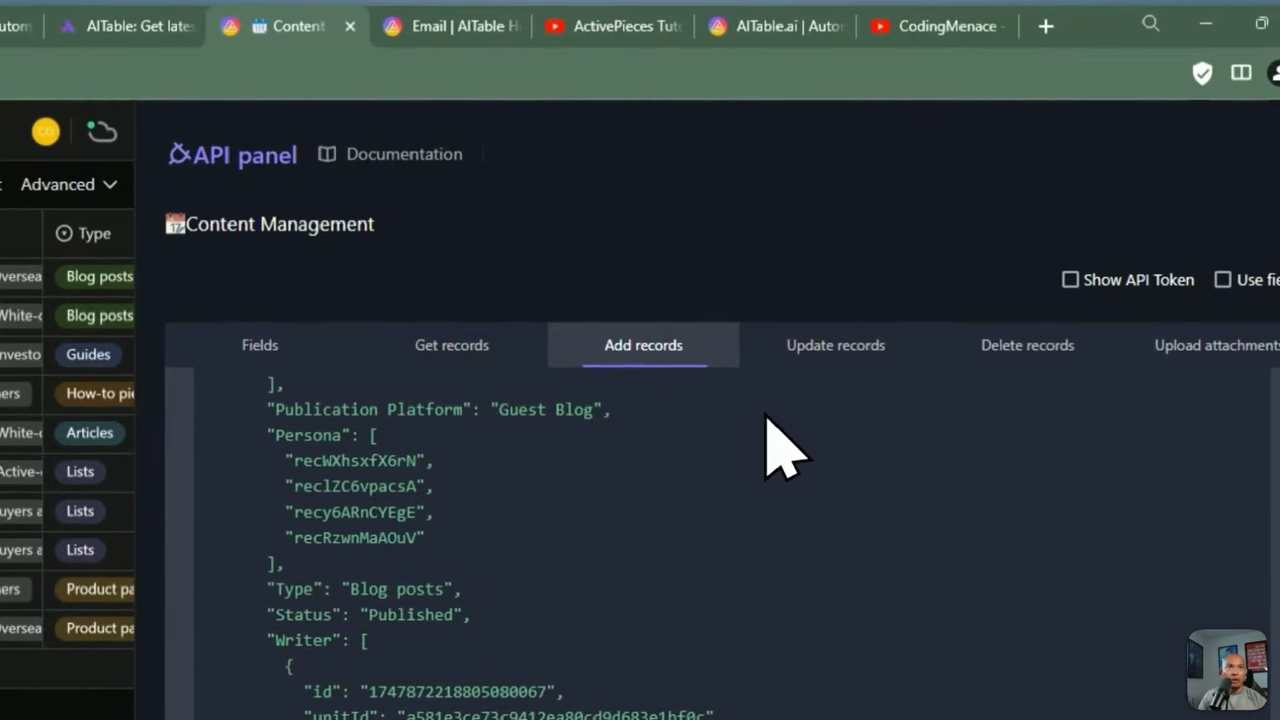
{"action": "left_click", "coordinate": [850, 360]}
{"action": "left_click", "coordinate": [1045, 343]}
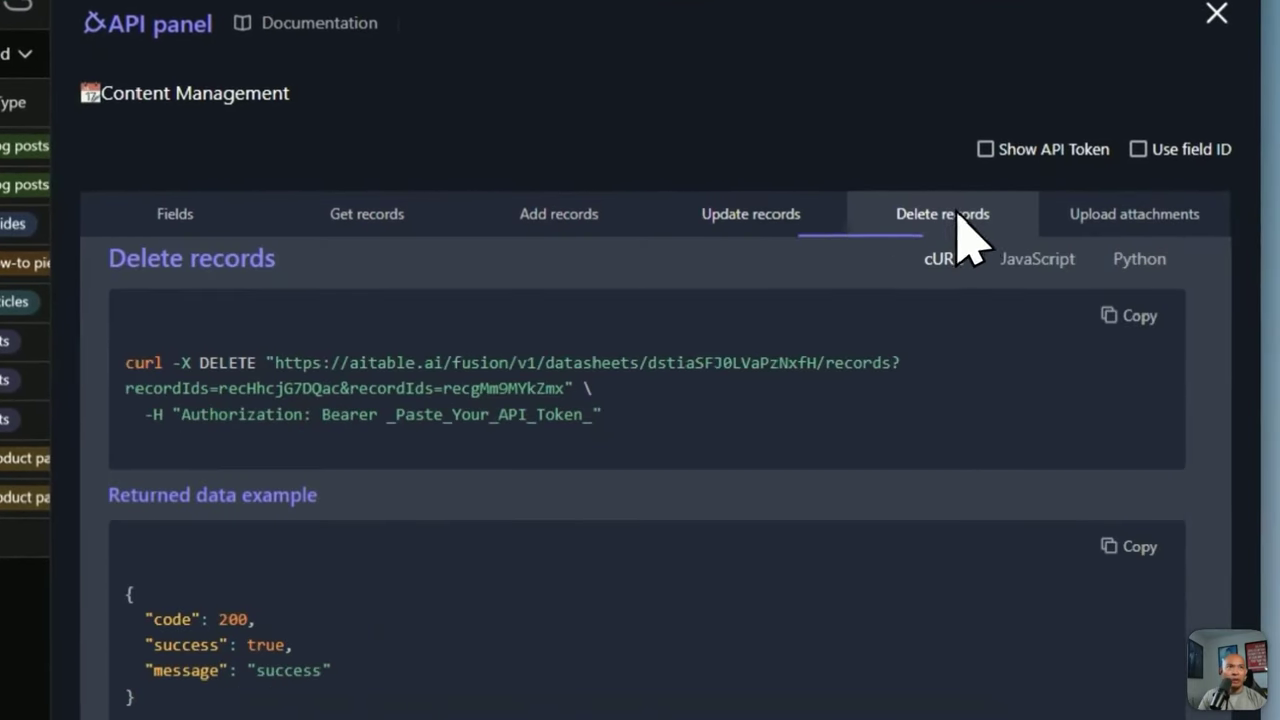
{"action": "left_click", "coordinate": [1050, 234]}
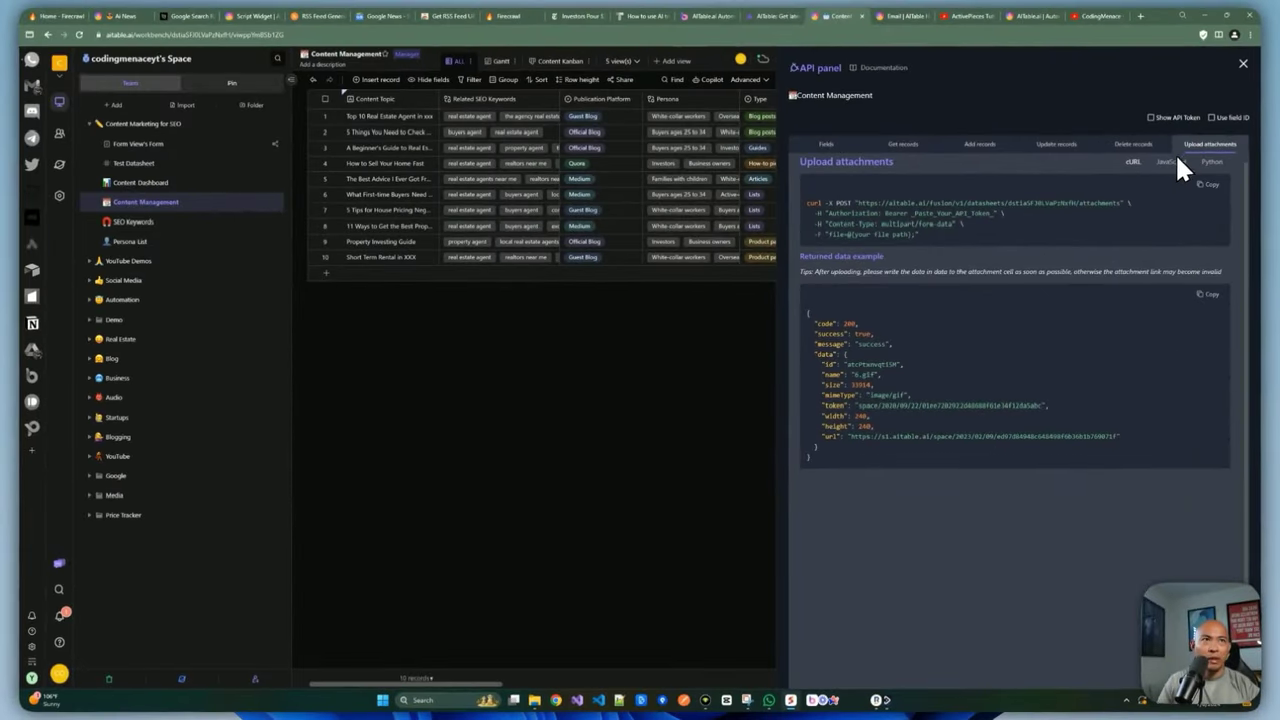
Inspect the cURL upload command's multipart content type and file path parameter.
{"action": "left_click", "coordinate": [1172, 160]}
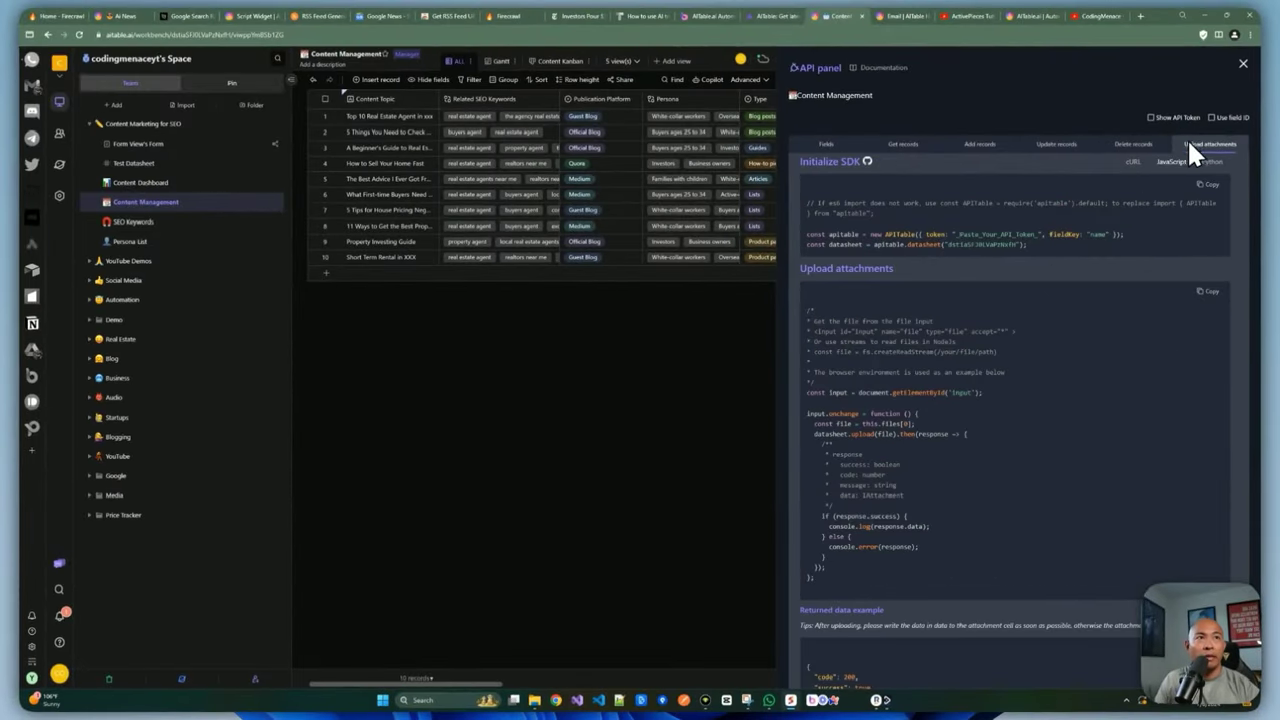
{"action": "left_click", "coordinate": [1133, 161]}
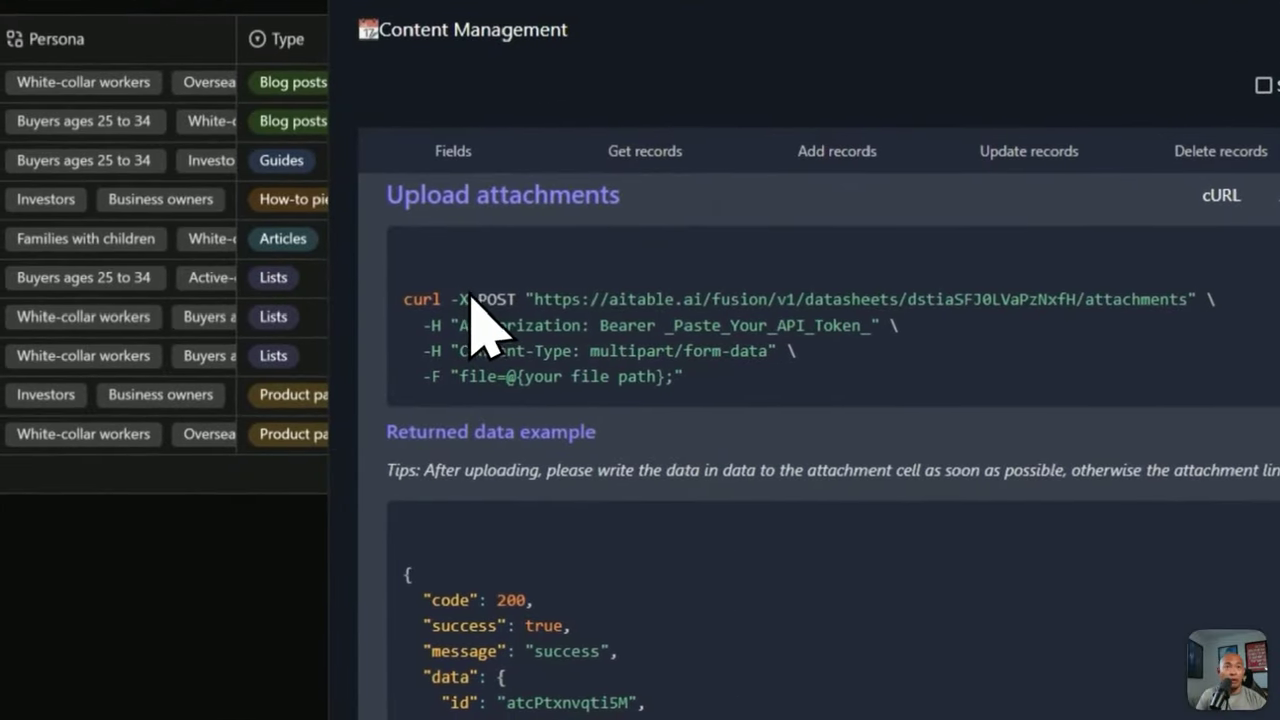
{"action": "left_click_drag", "start_coordinate": [474, 300], "coordinate": [729, 329]}
{"action": "left_click", "coordinate": [791, 380]}
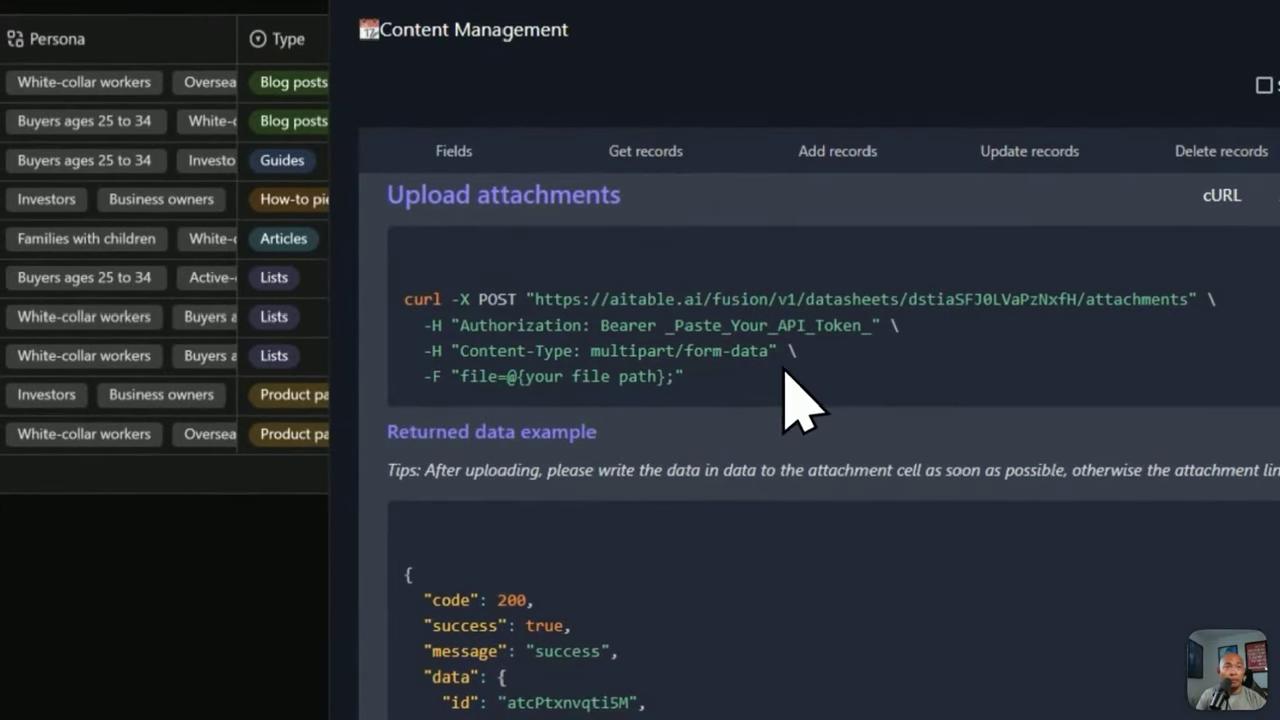
{"action": "left_click_drag", "start_coordinate": [590, 351], "coordinate": [646, 351]}
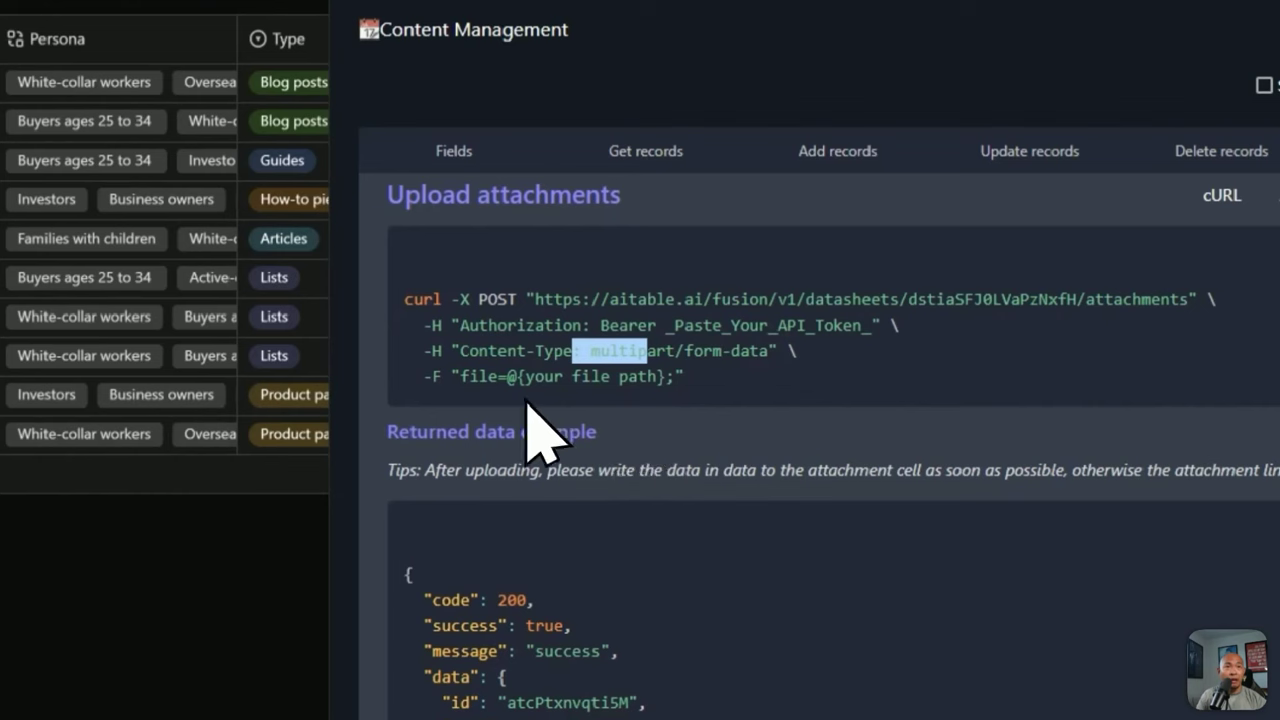
{"action": "left_click_drag", "start_coordinate": [466, 376], "coordinate": [637, 376]}
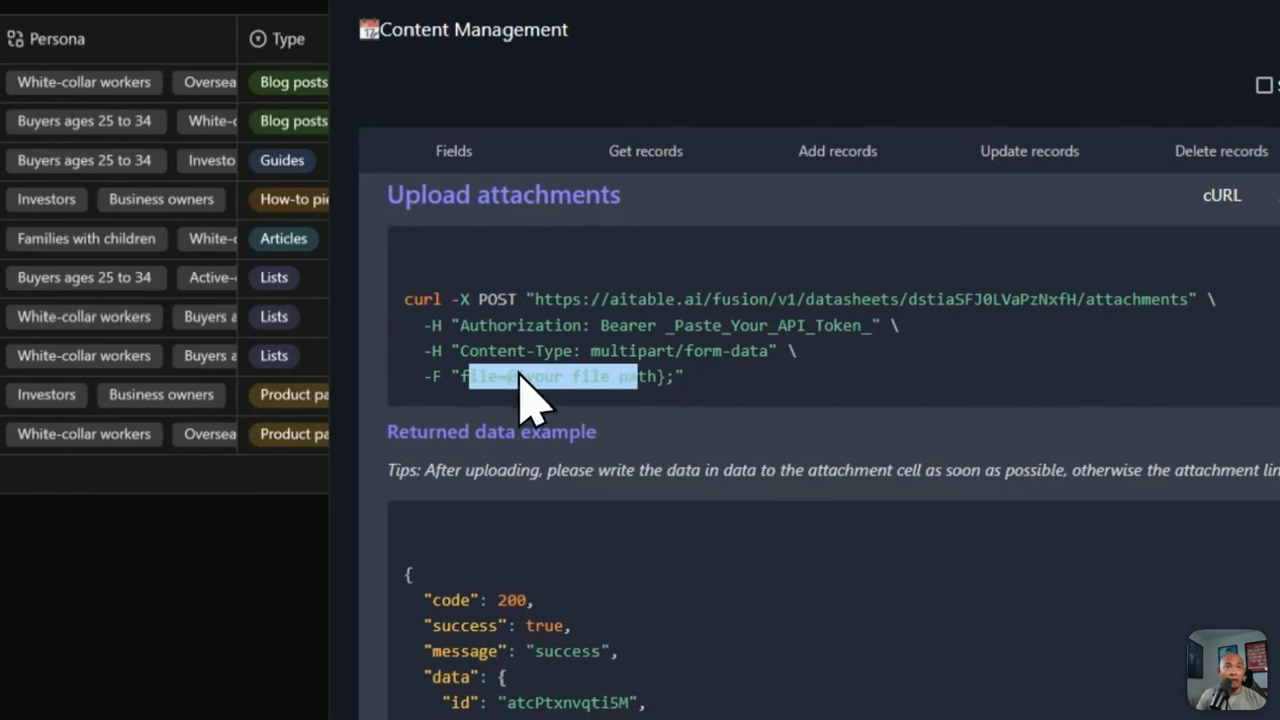
{"action": "left_click", "coordinate": [665, 578]}
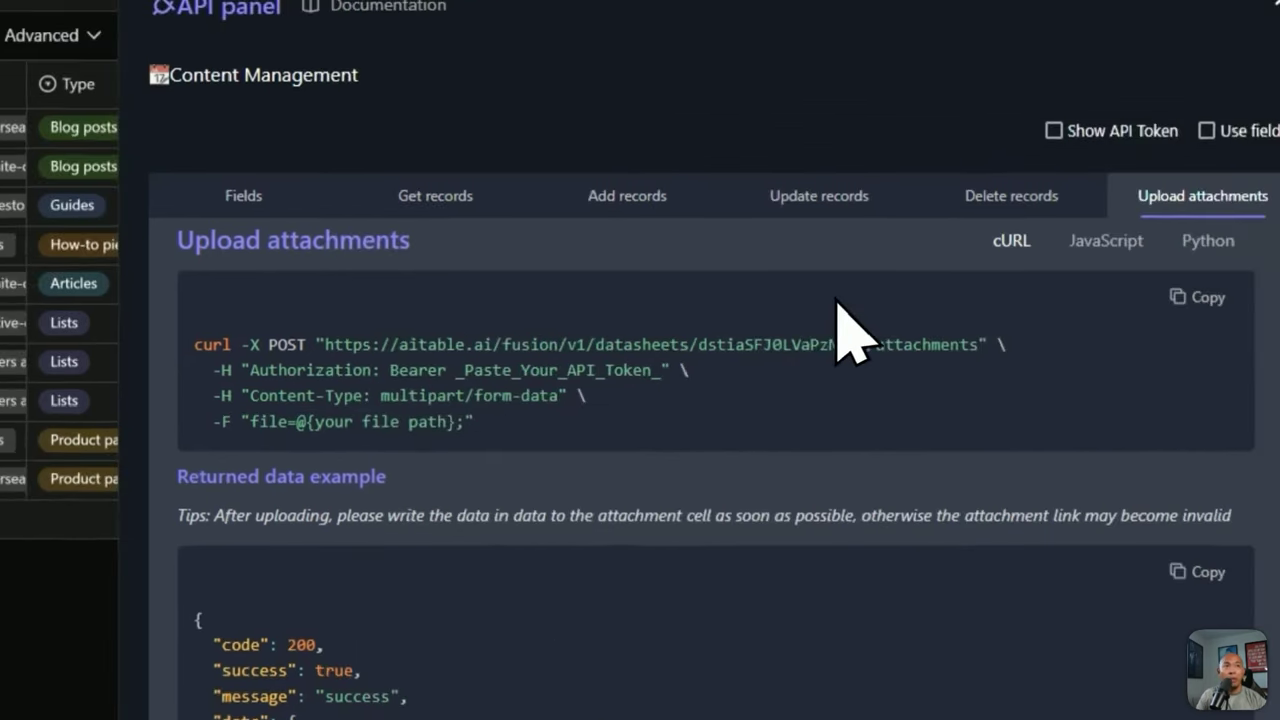
View the upload example in JavaScript and Python, then close the API reference.
{"action": "left_click", "coordinate": [1038, 255]}
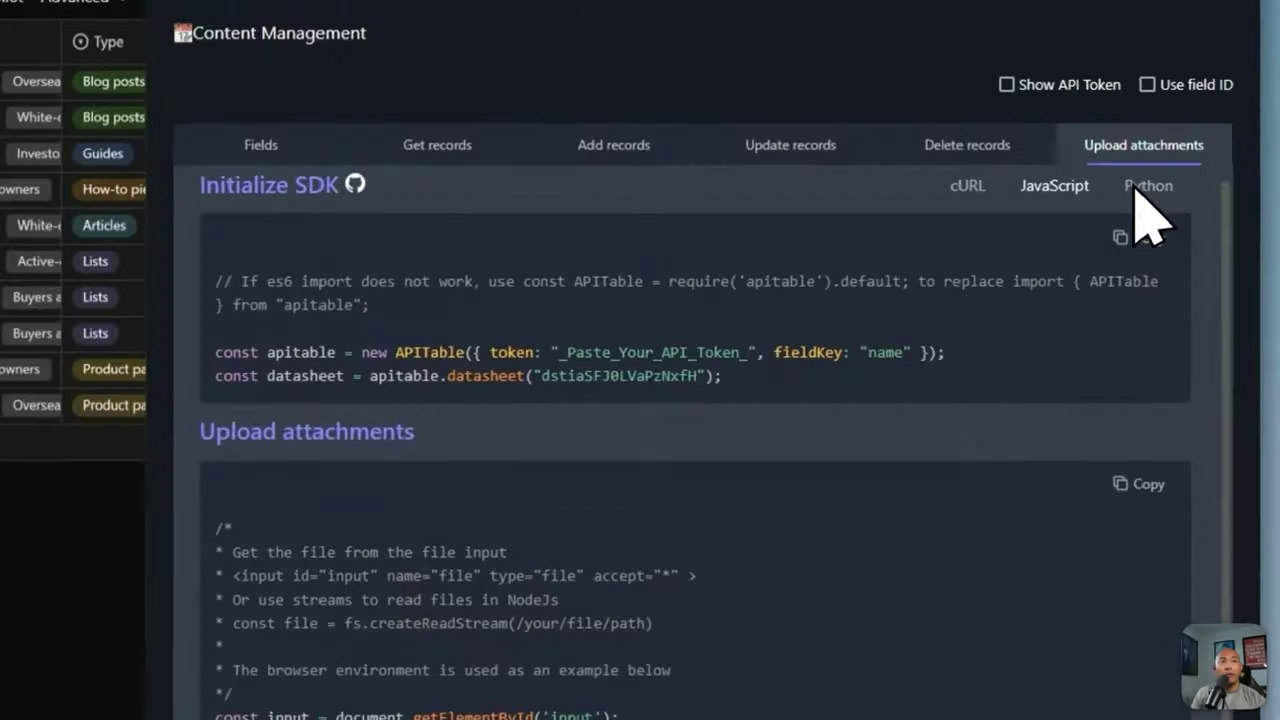
{"action": "left_click", "coordinate": [1211, 161]}
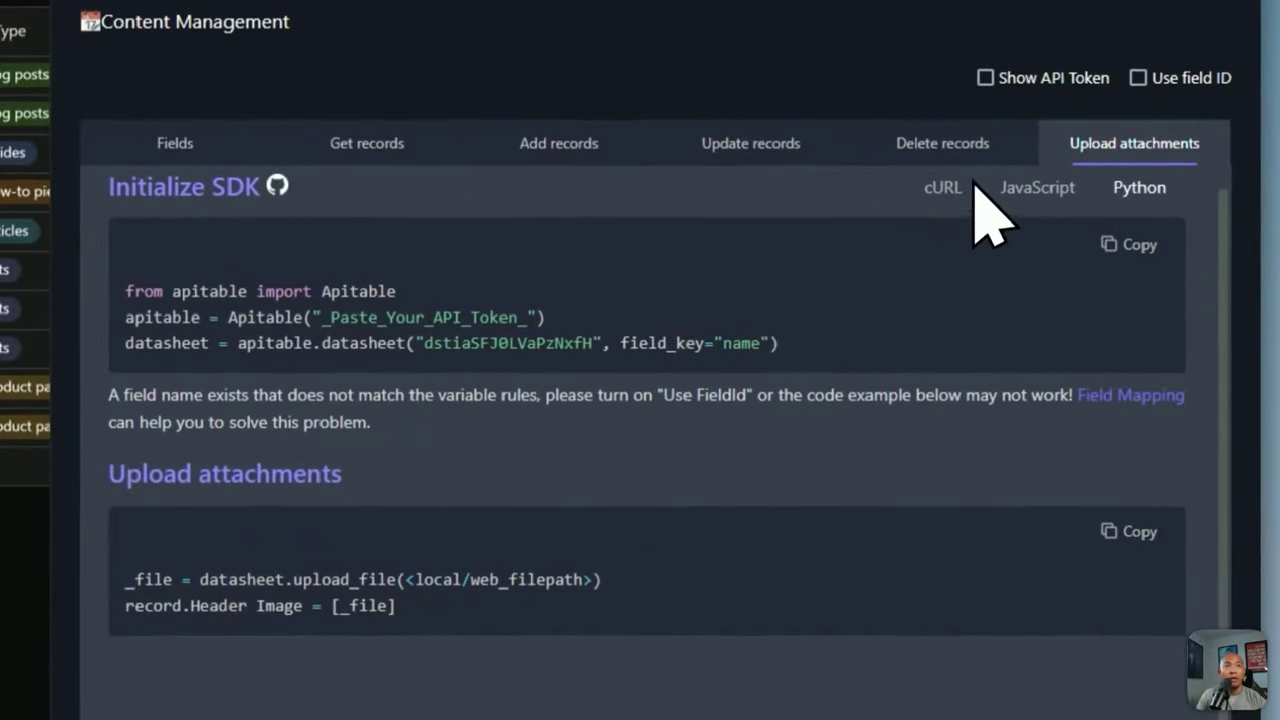
{"action": "left_click", "coordinate": [1038, 188]}
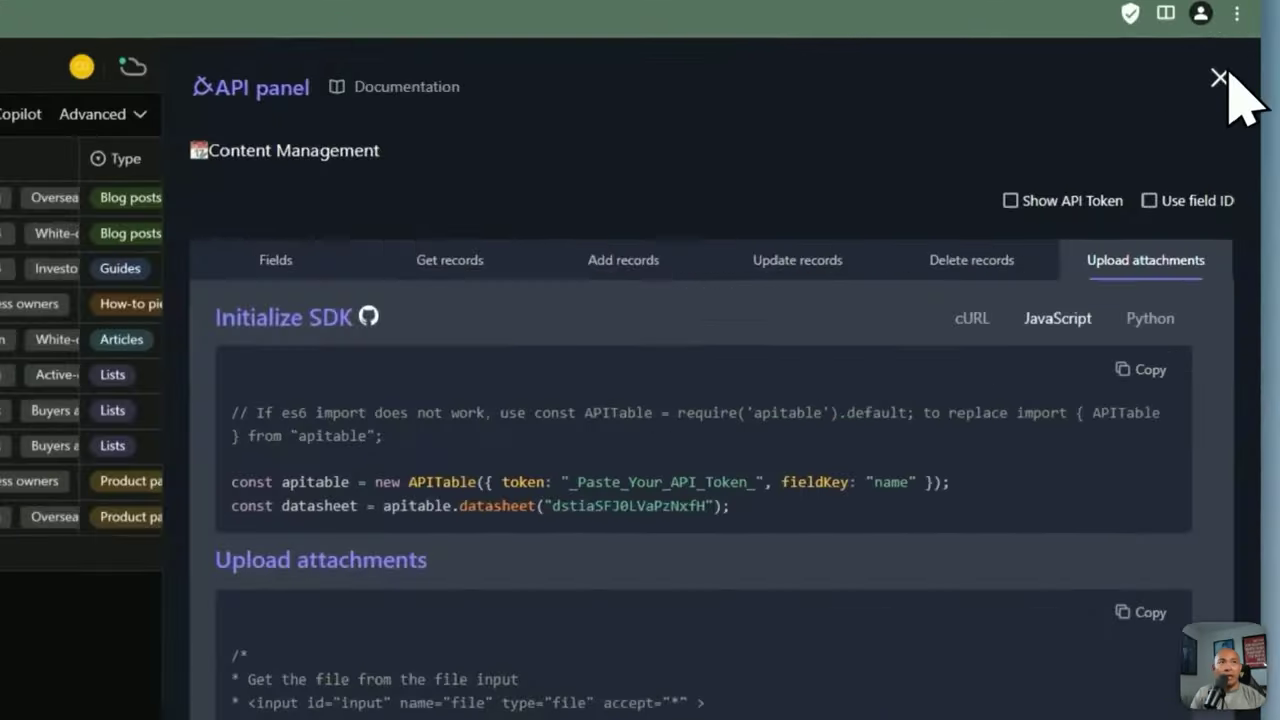
{"action": "left_click", "coordinate": [1243, 63]}
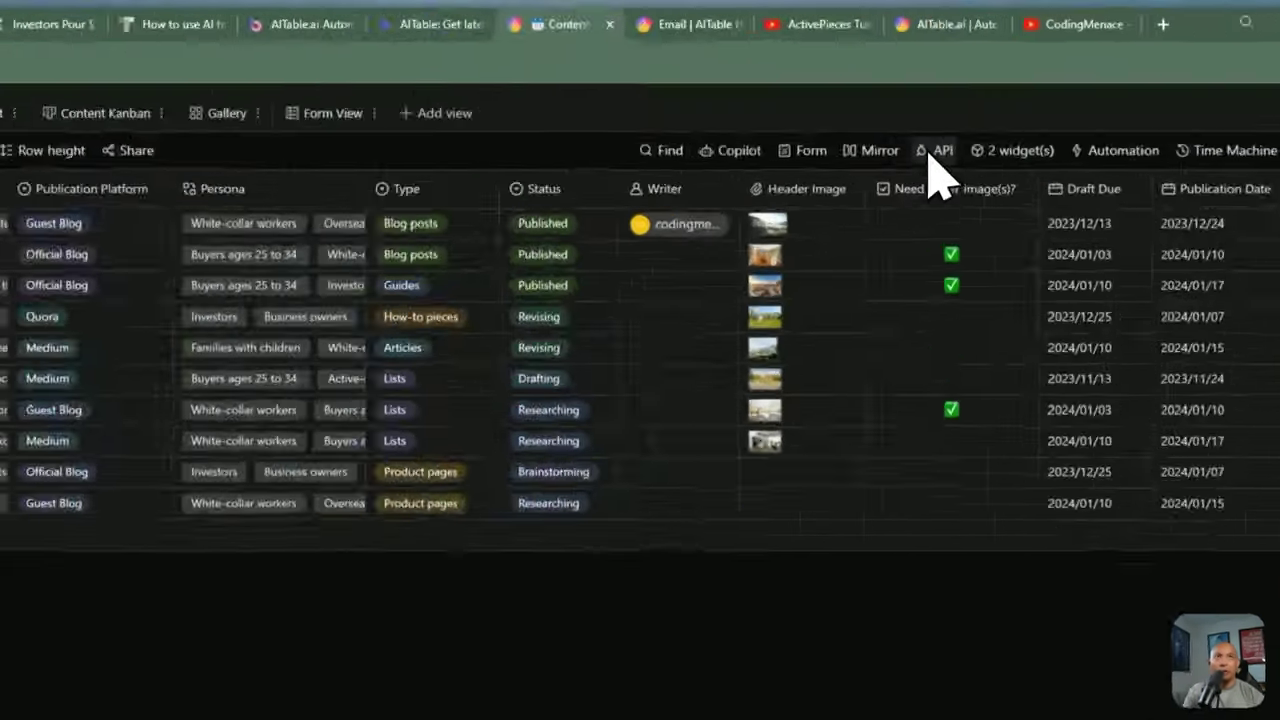
{"action": "left_click", "coordinate": [1026, 79]}
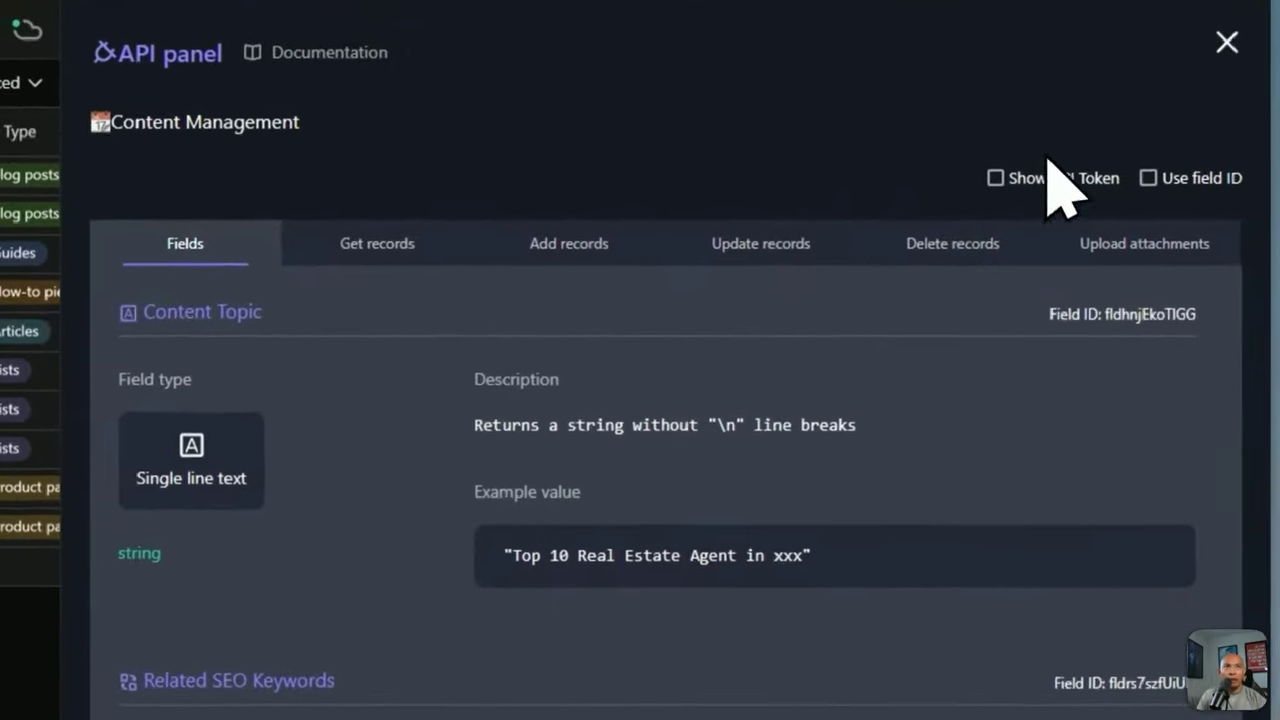
{"action": "left_click", "coordinate": [1217, 71]}
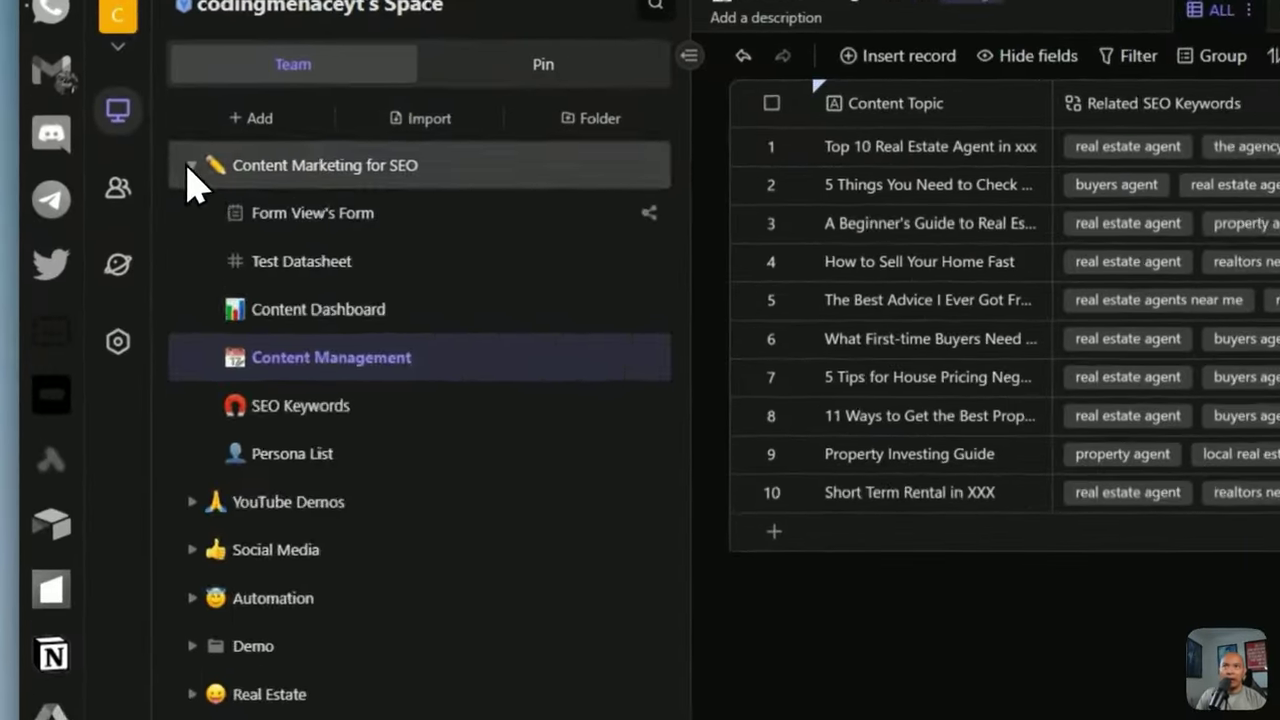
{"action": "left_click", "coordinate": [190, 167]}
{"action": "left_click", "coordinate": [190, 167]}
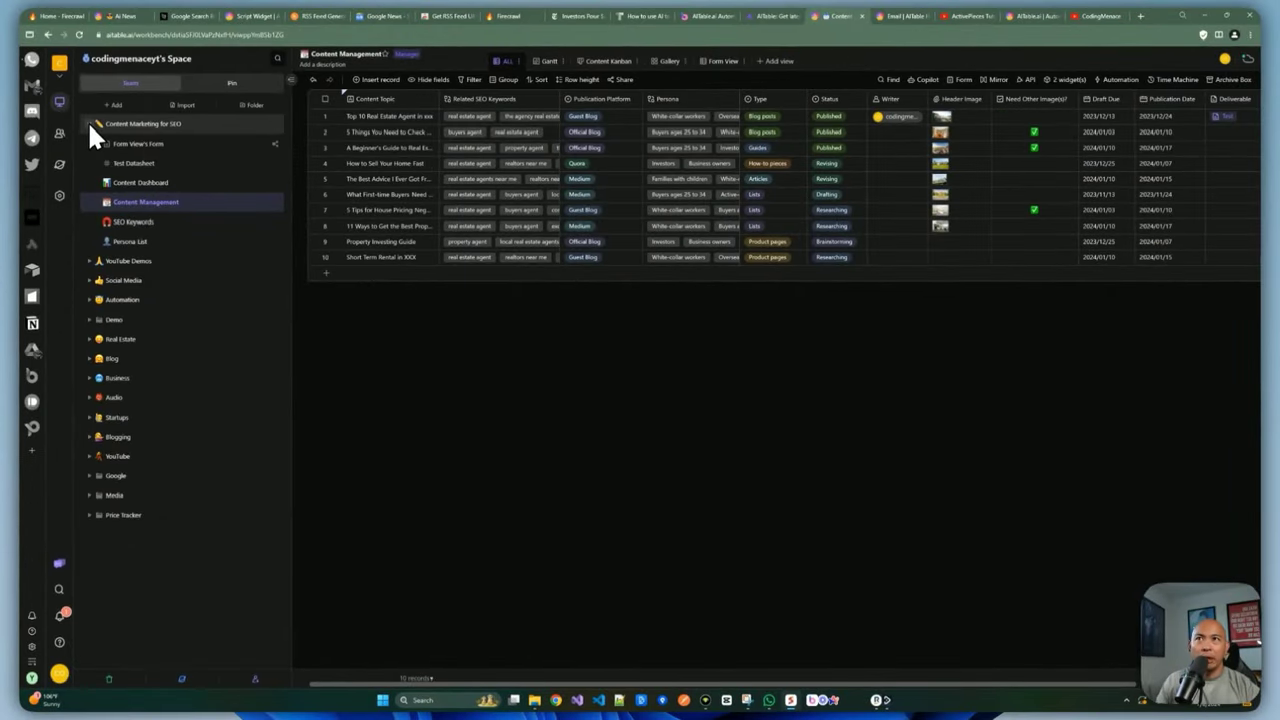
{"action": "left_click", "coordinate": [92, 124]}
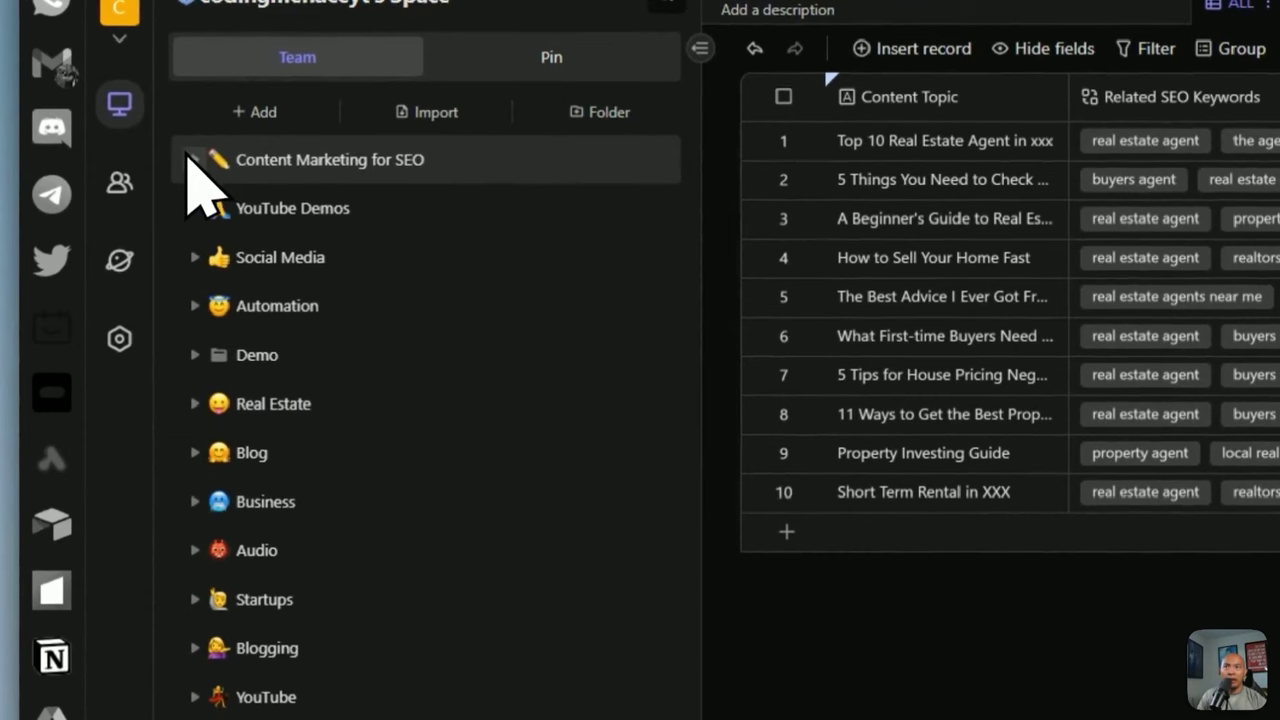
{"action": "left_click", "coordinate": [194, 160]}
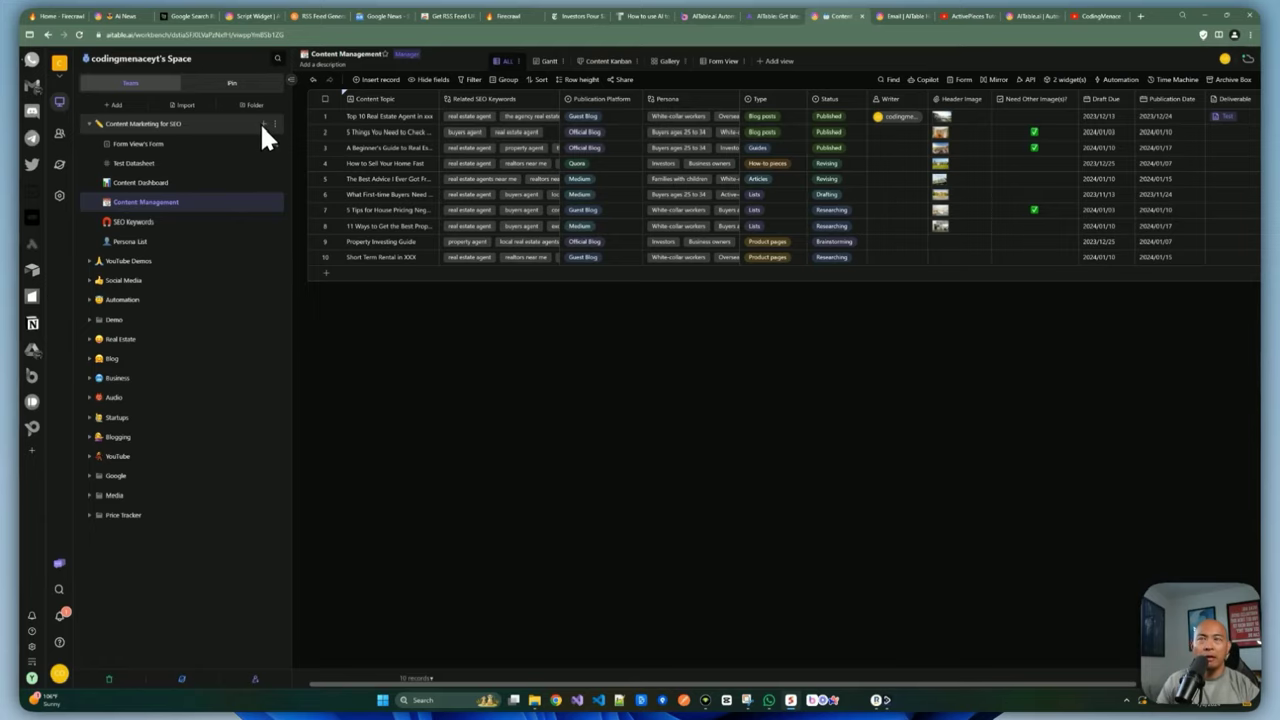
Add a new folder named 'Child Folder' under Content Marketing for SEO.
{"action": "left_click", "coordinate": [260, 122]}
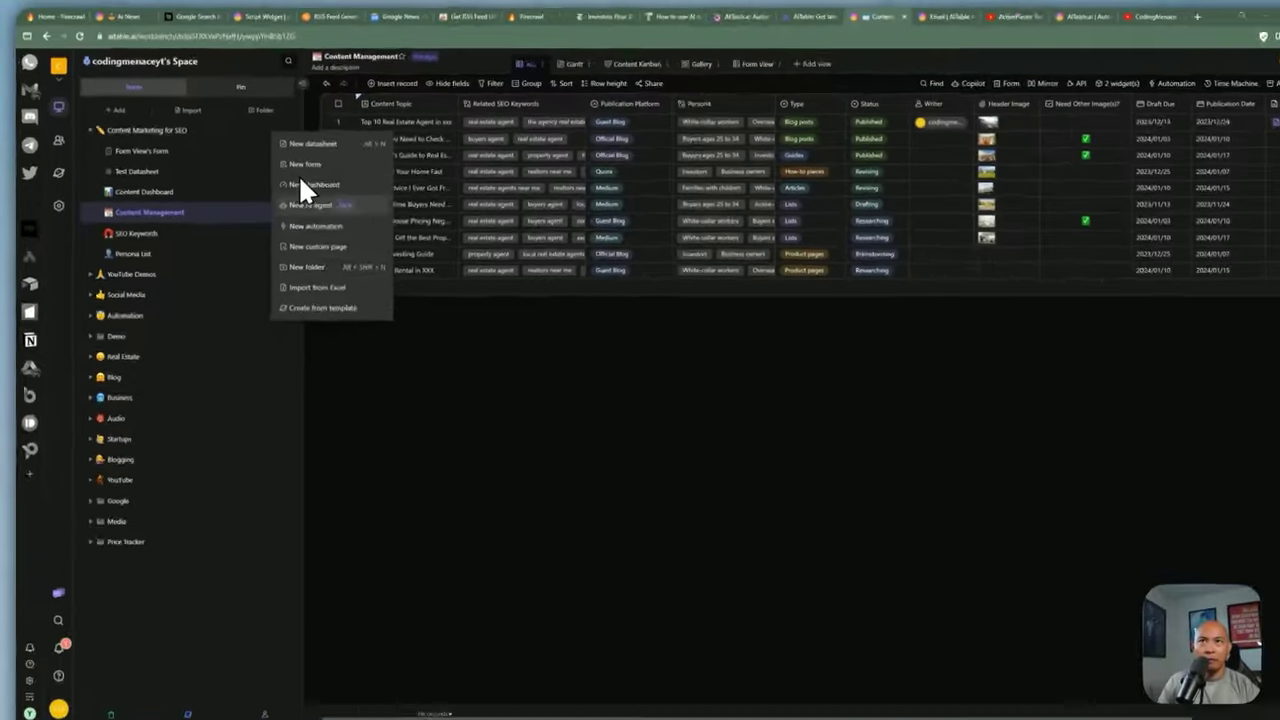
{"action": "left_click", "coordinate": [293, 253]}
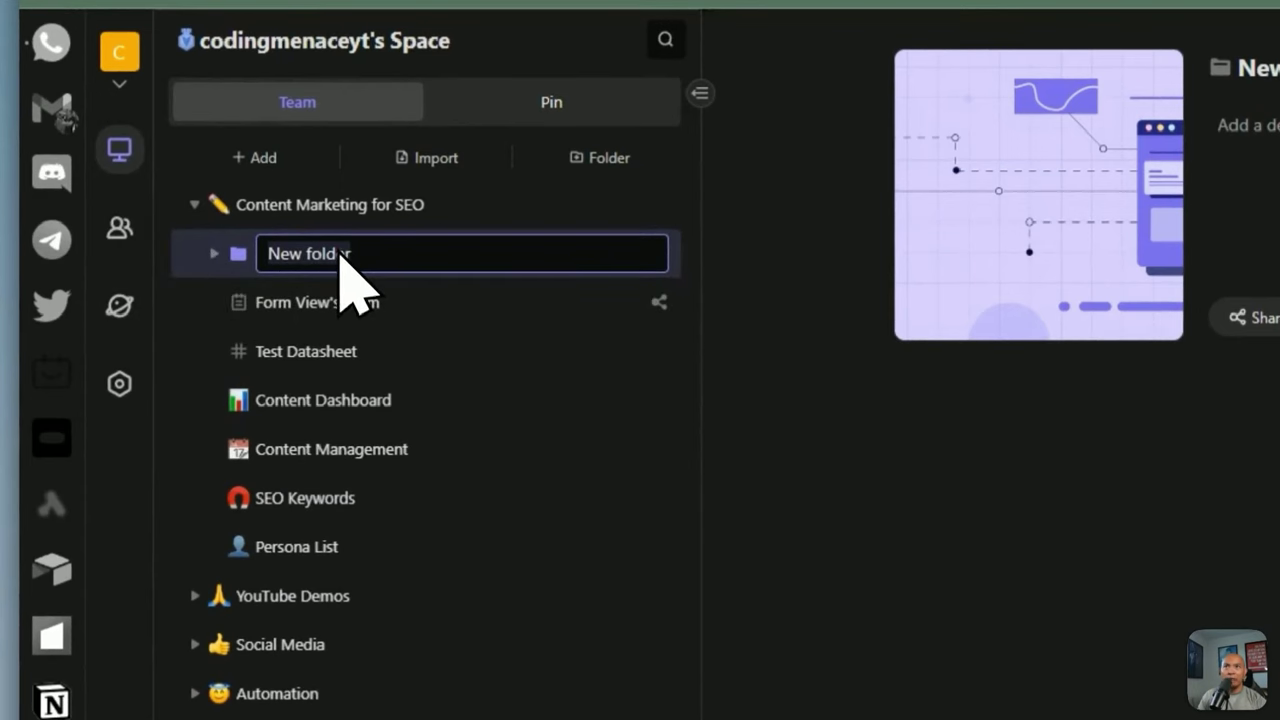
{"action": "type", "text": "Child Cl"}
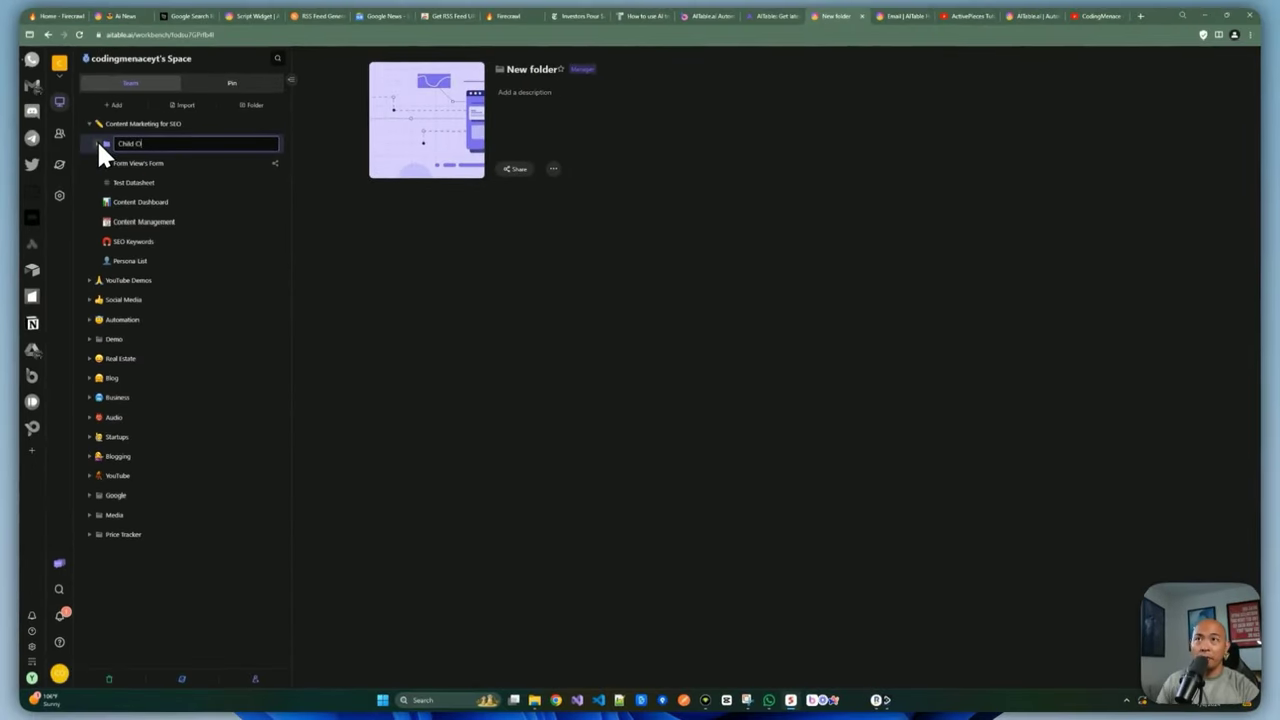
{"action": "key", "text": "BackSpace"}
{"action": "type", "text": "Folder"}
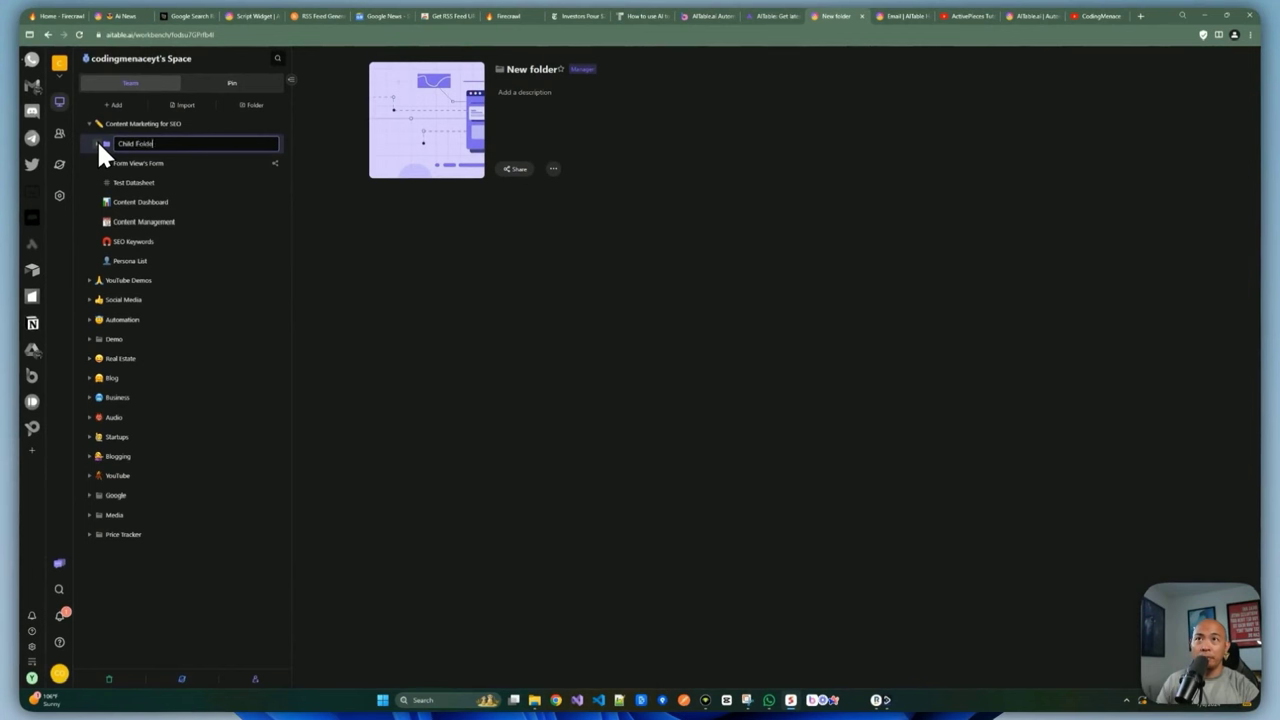
{"action": "key", "text": "Return"}
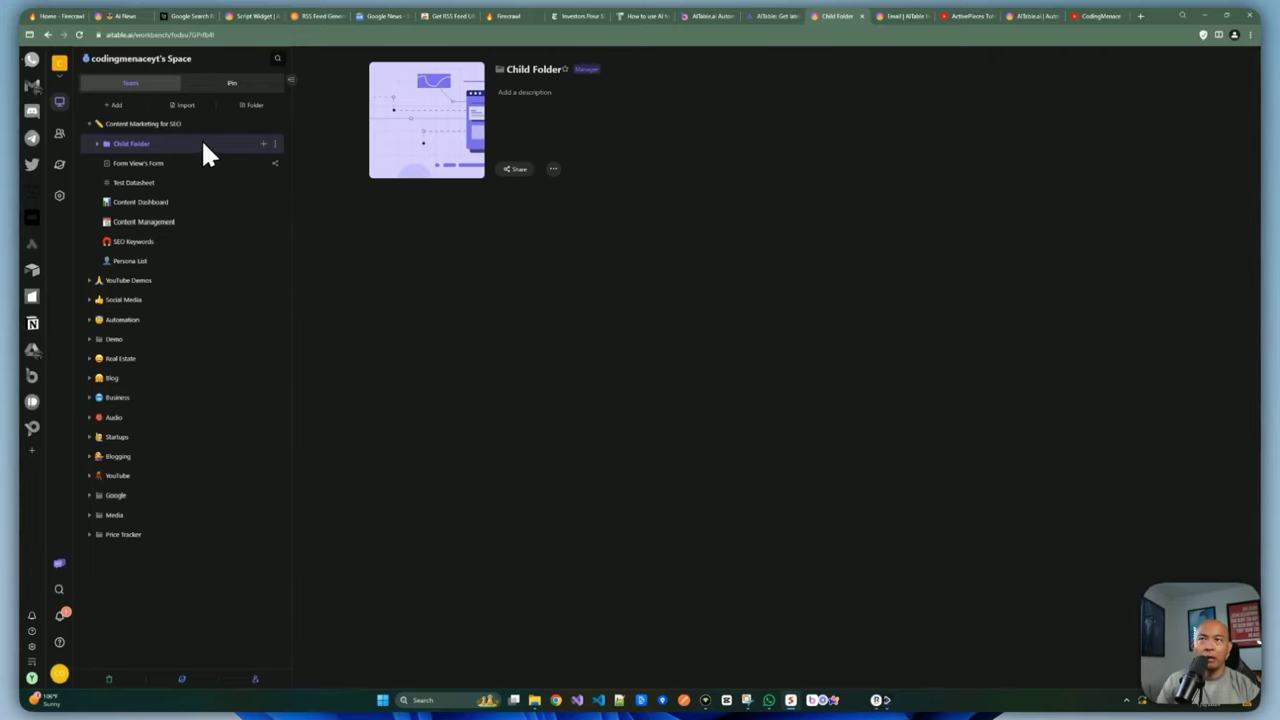
Add a folder inside Child Folder, replacing the default name with 'Child Folder 2'.
{"action": "left_click", "coordinate": [264, 144]}
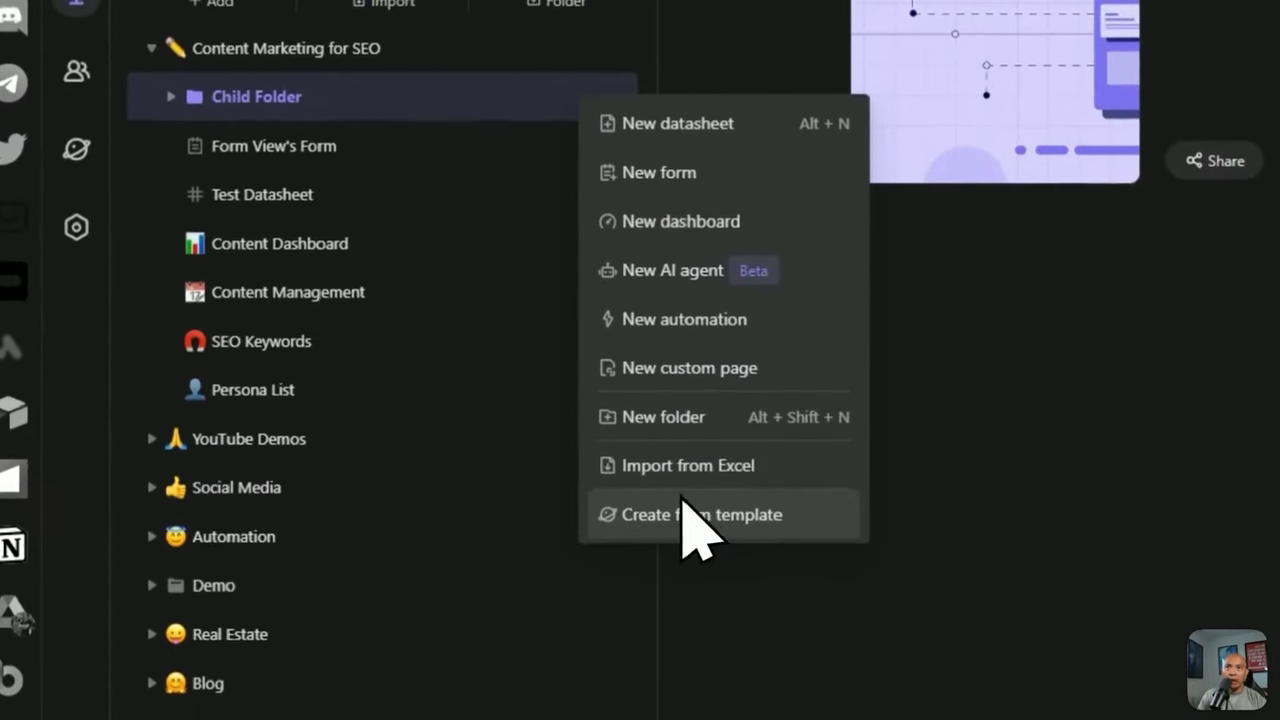
{"action": "left_click", "coordinate": [680, 490]}
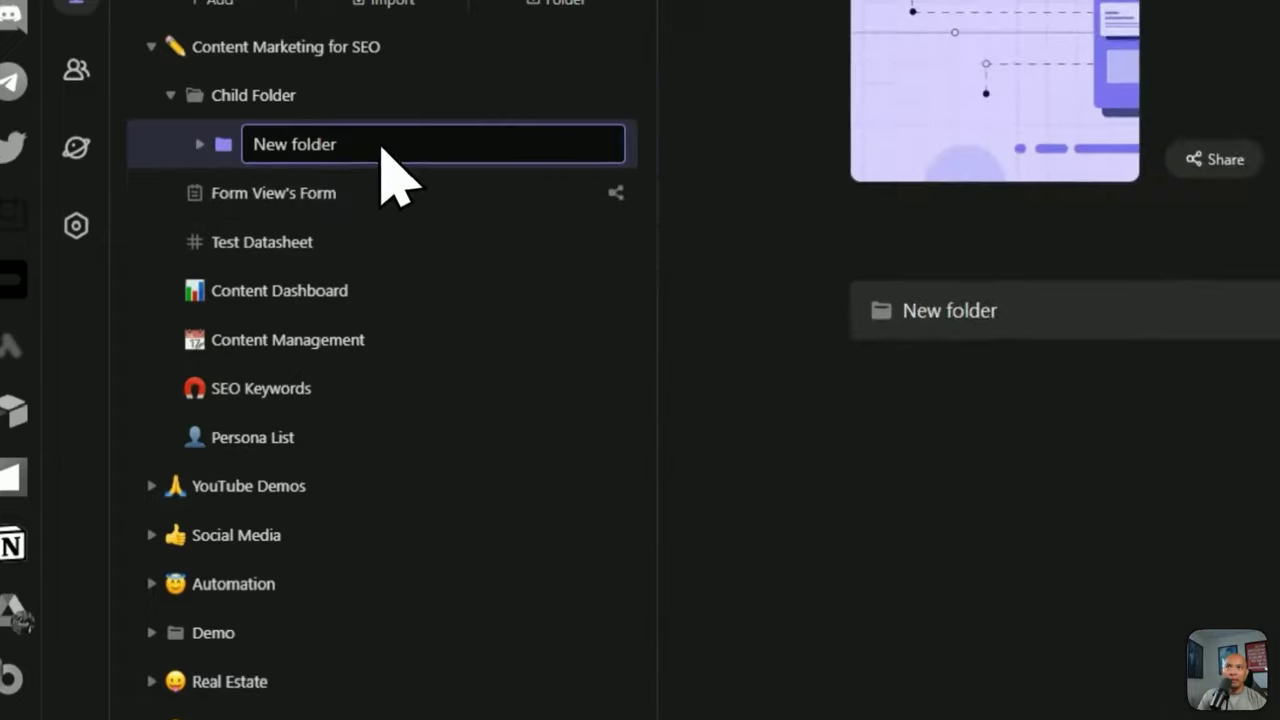
{"action": "key", "text": "ctrl+a"}
{"action": "key", "text": "BackSpace"}
{"action": "type", "text": "C"}
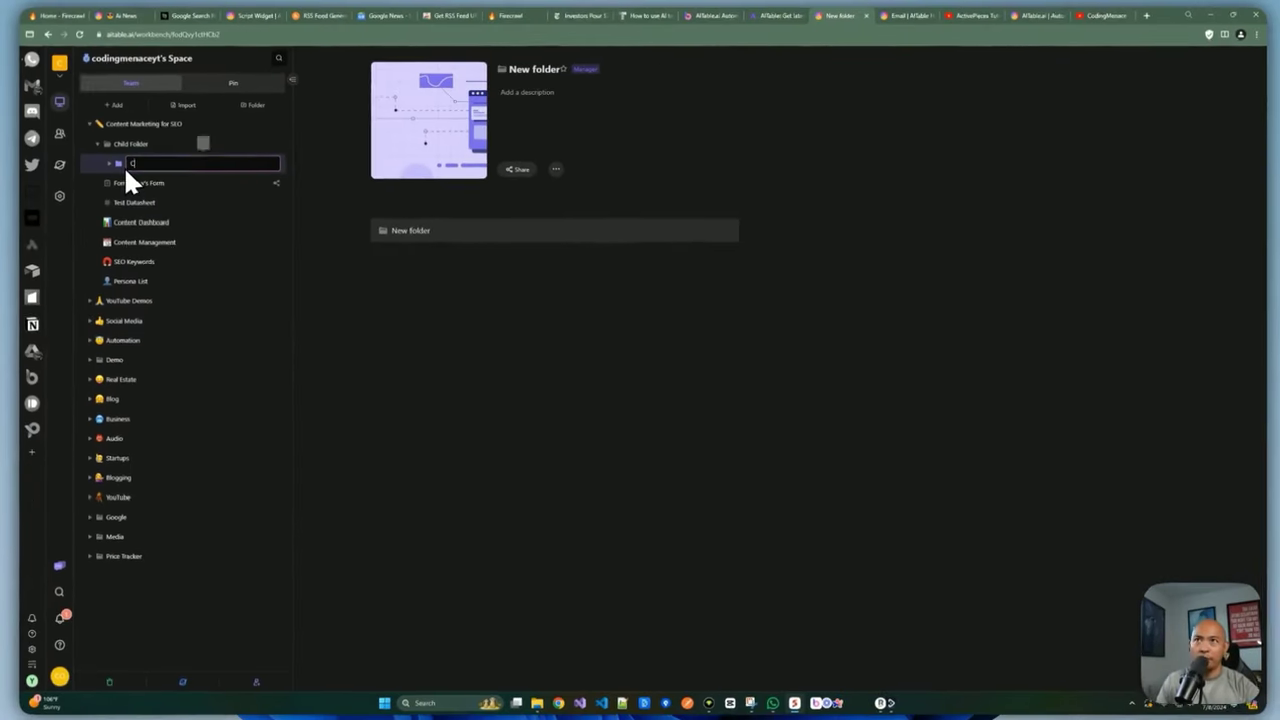
{"action": "type", "text": "hild"}
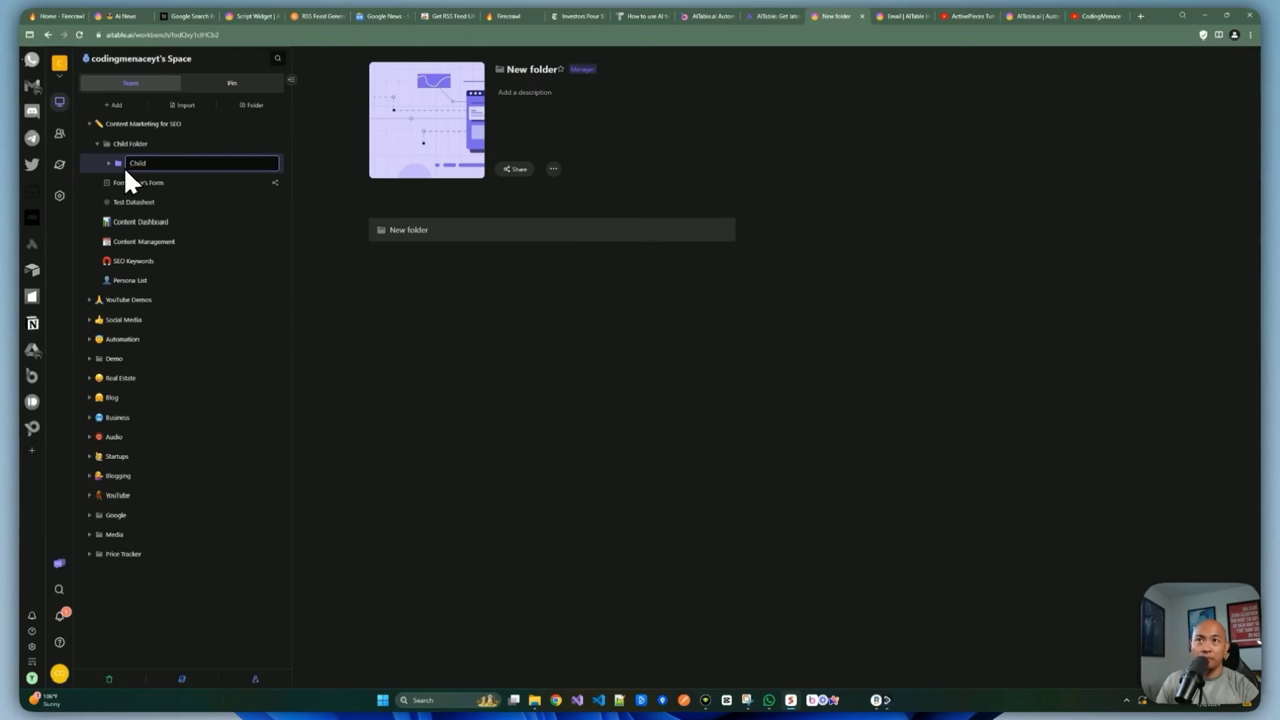
{"action": "type", "text": "er Fold Folder 2"}
{"action": "key", "text": "Return"}
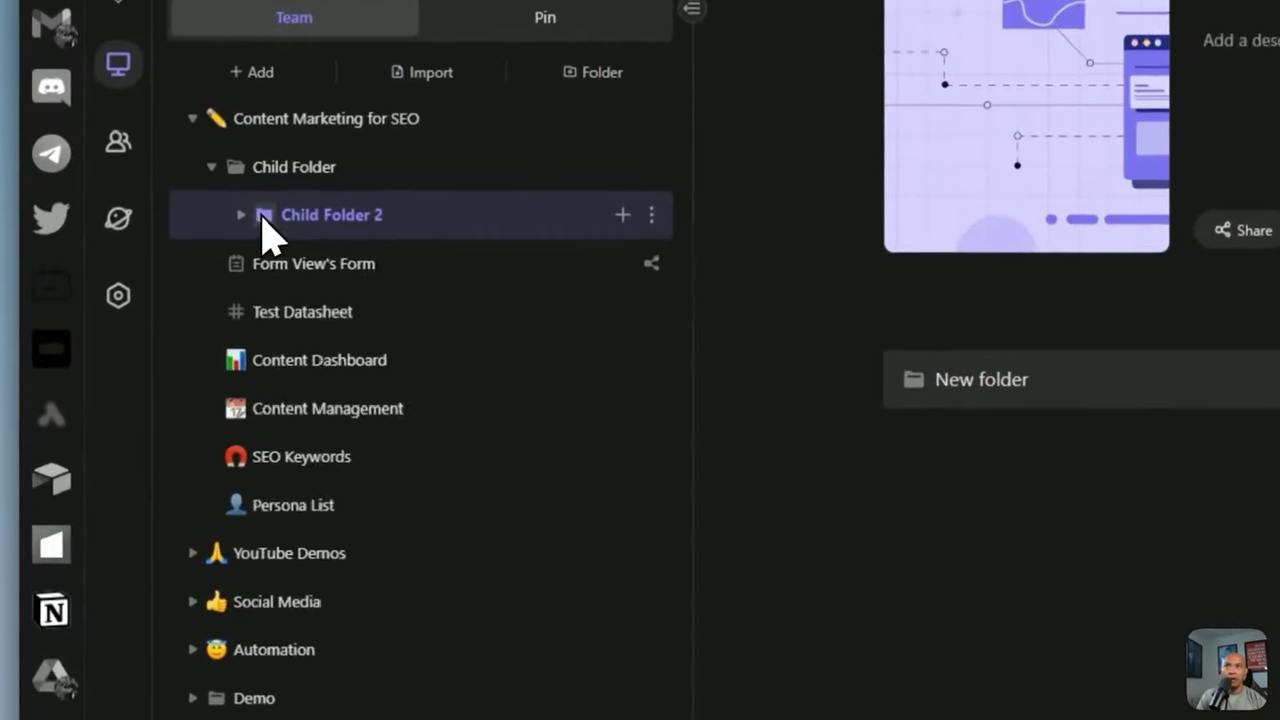
Give Child Folder 2 the monkey emoji icon, then view SEO Keywords and Content Management.
{"action": "left_click", "coordinate": [265, 215]}
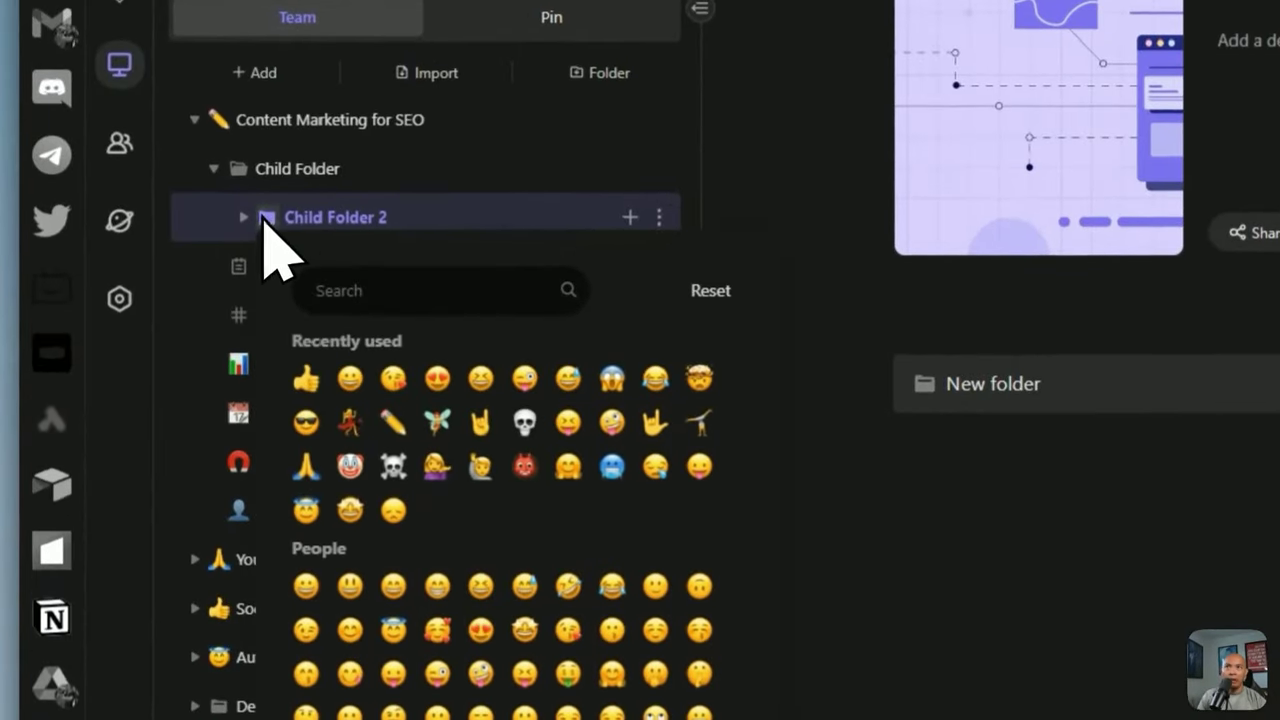
{"action": "scroll", "coordinate": [398, 415], "scroll_direction": "down", "scroll_amount": 3}
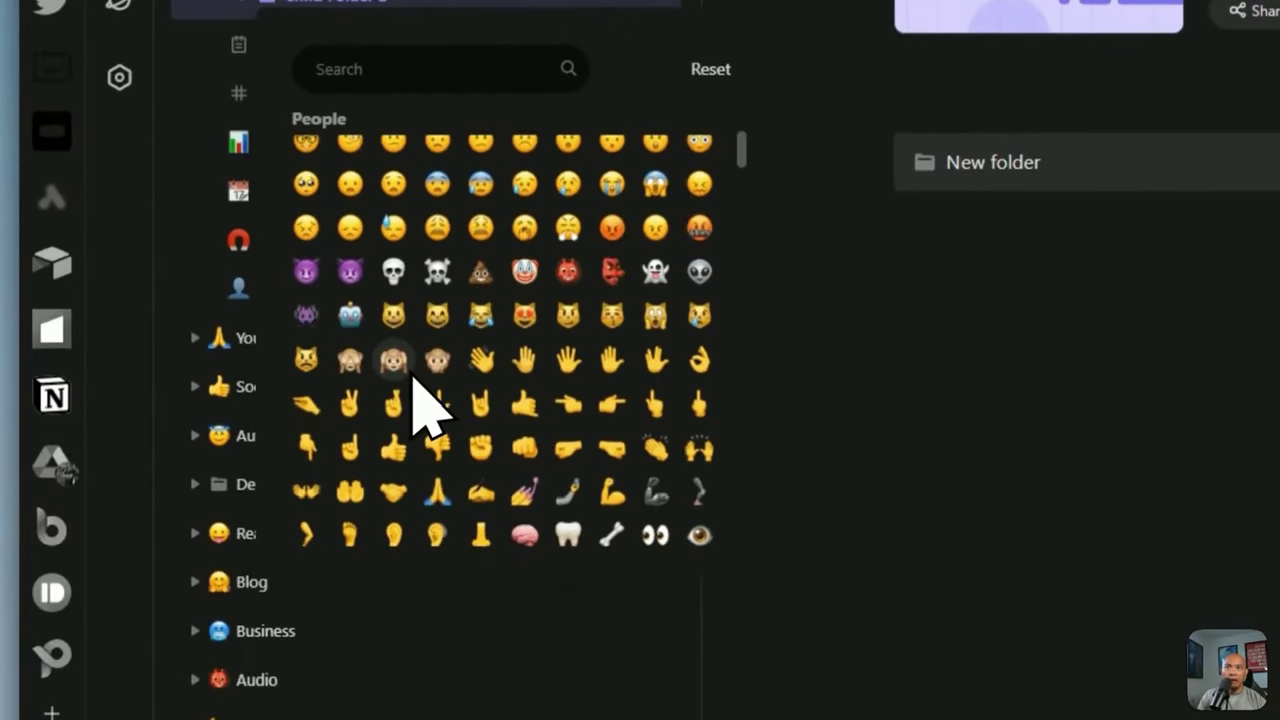
{"action": "left_click", "coordinate": [403, 430]}
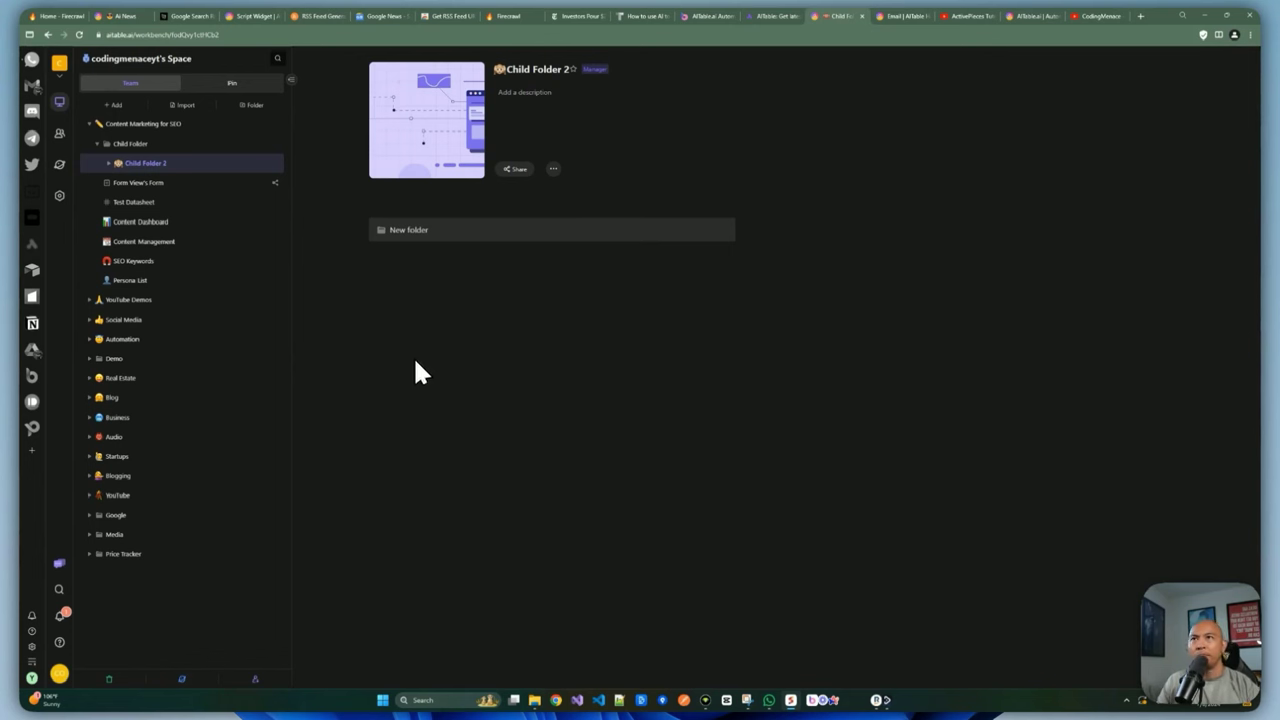
{"action": "left_click", "coordinate": [153, 258]}
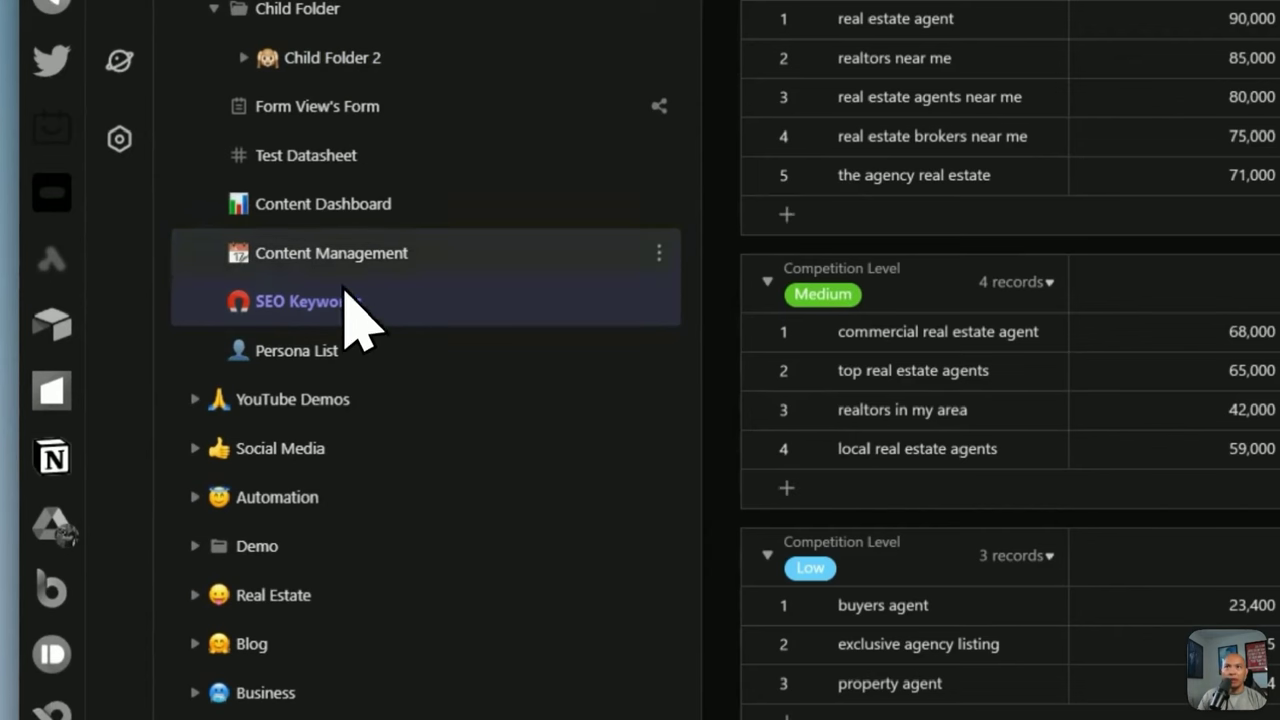
{"action": "left_click", "coordinate": [352, 258]}
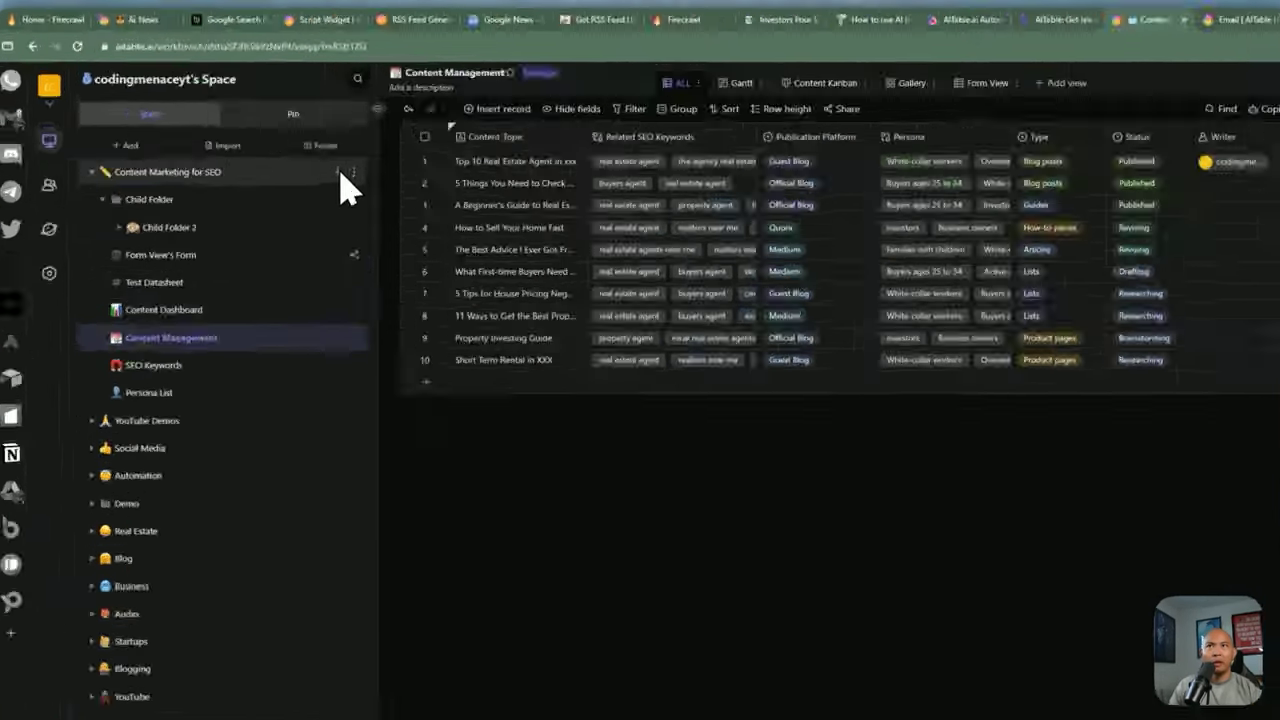
Add a New AI agent to the Content Marketing for SEO folder.
{"action": "left_click", "coordinate": [263, 124]}
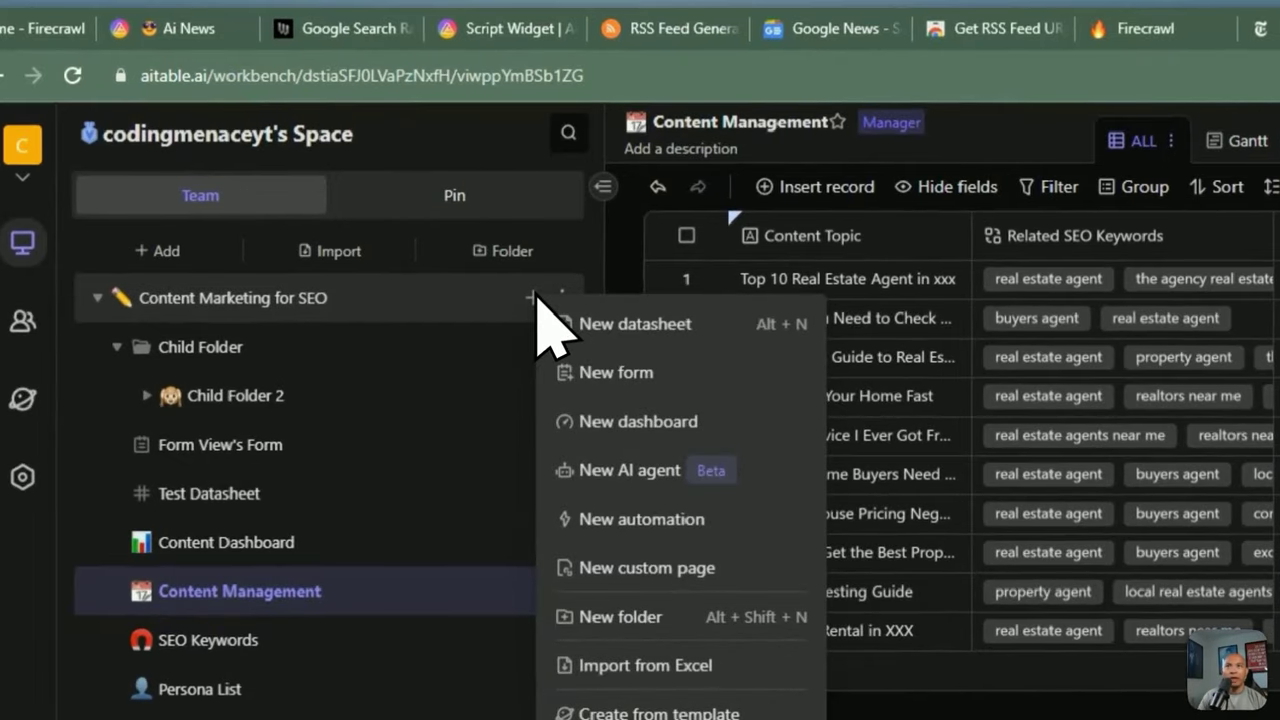
{"action": "left_click", "coordinate": [641, 485]}
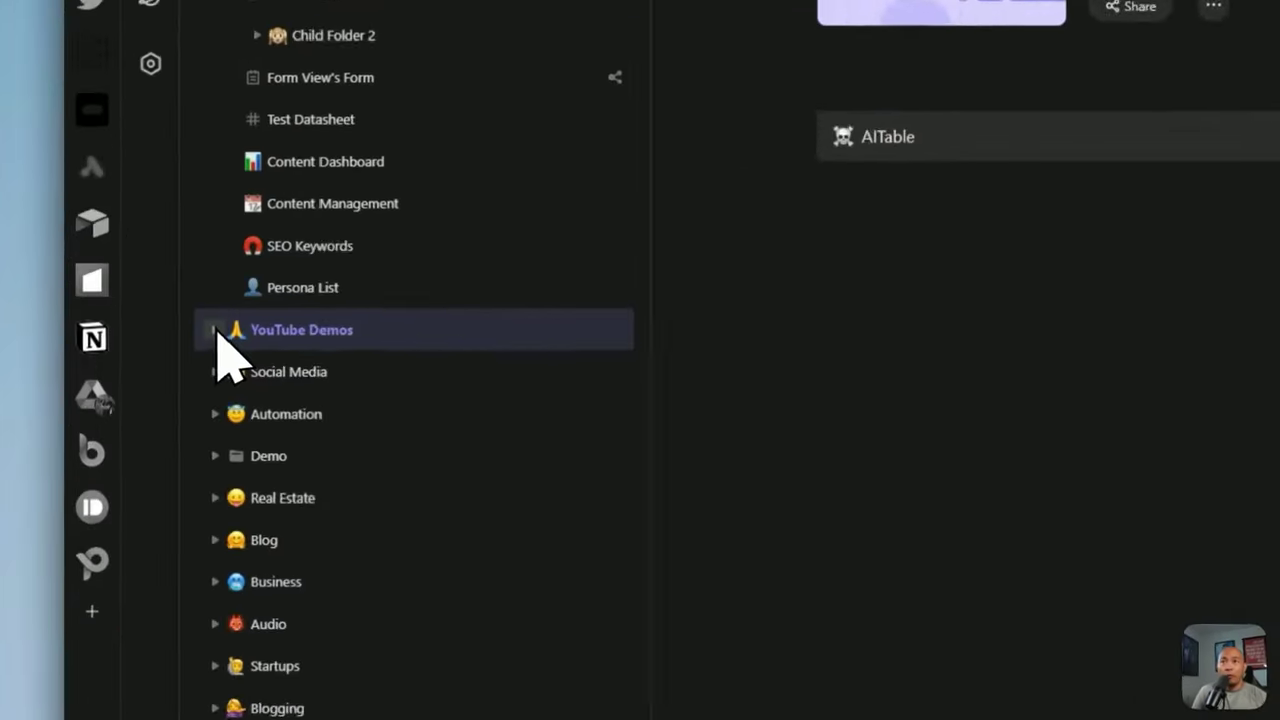
Expand YouTube Demos and open the Ai News datasheet under AITable.
{"action": "left_click", "coordinate": [215, 330]}
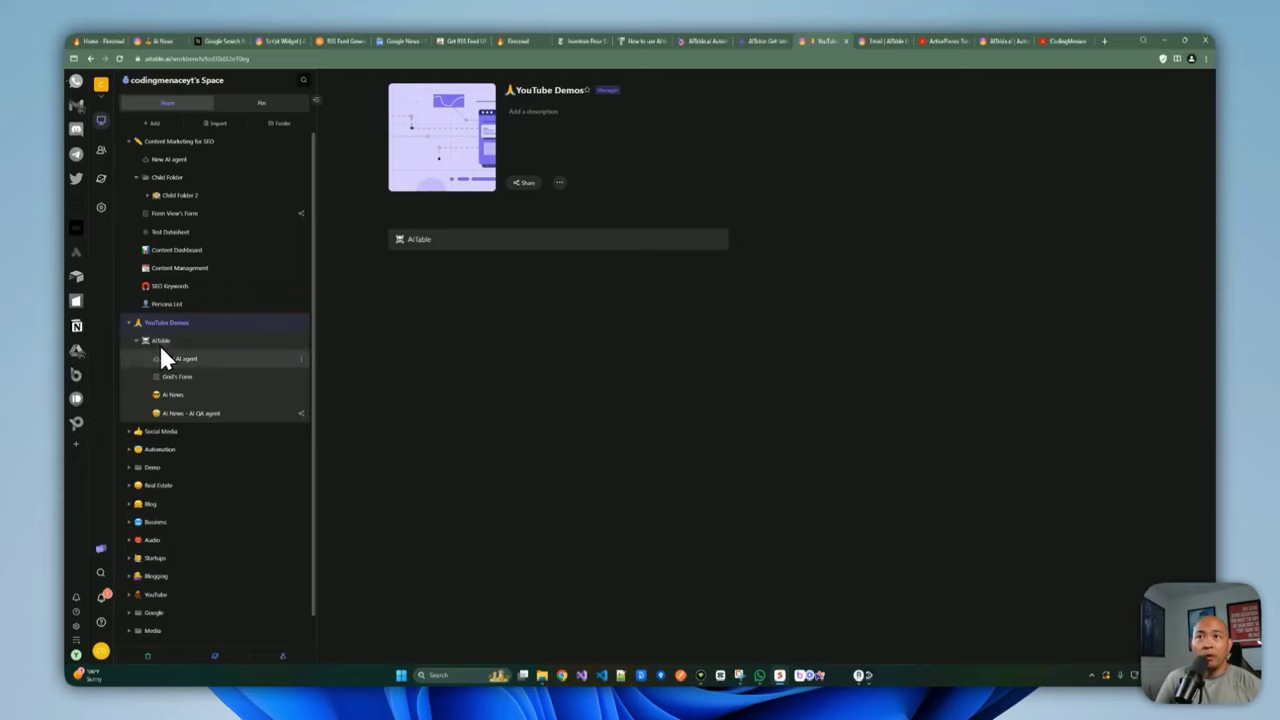
{"action": "left_click", "coordinate": [185, 396]}
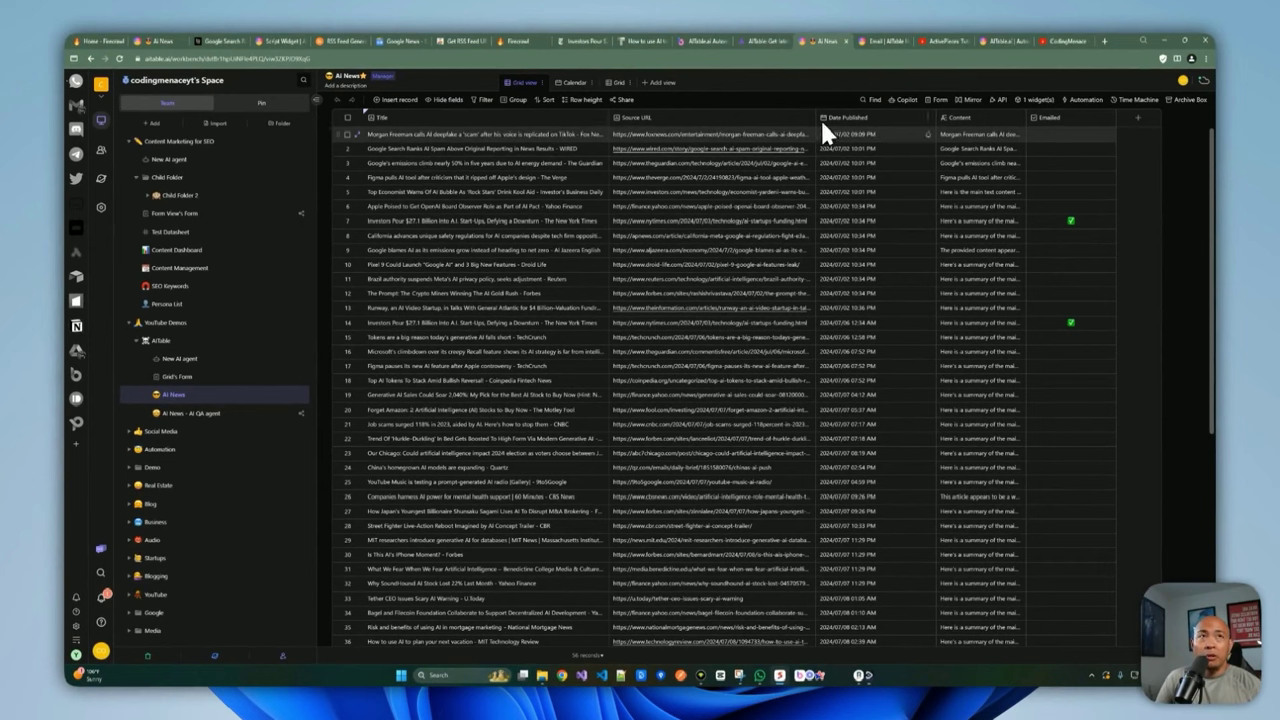
{"action": "double_click", "coordinate": [379, 117]}
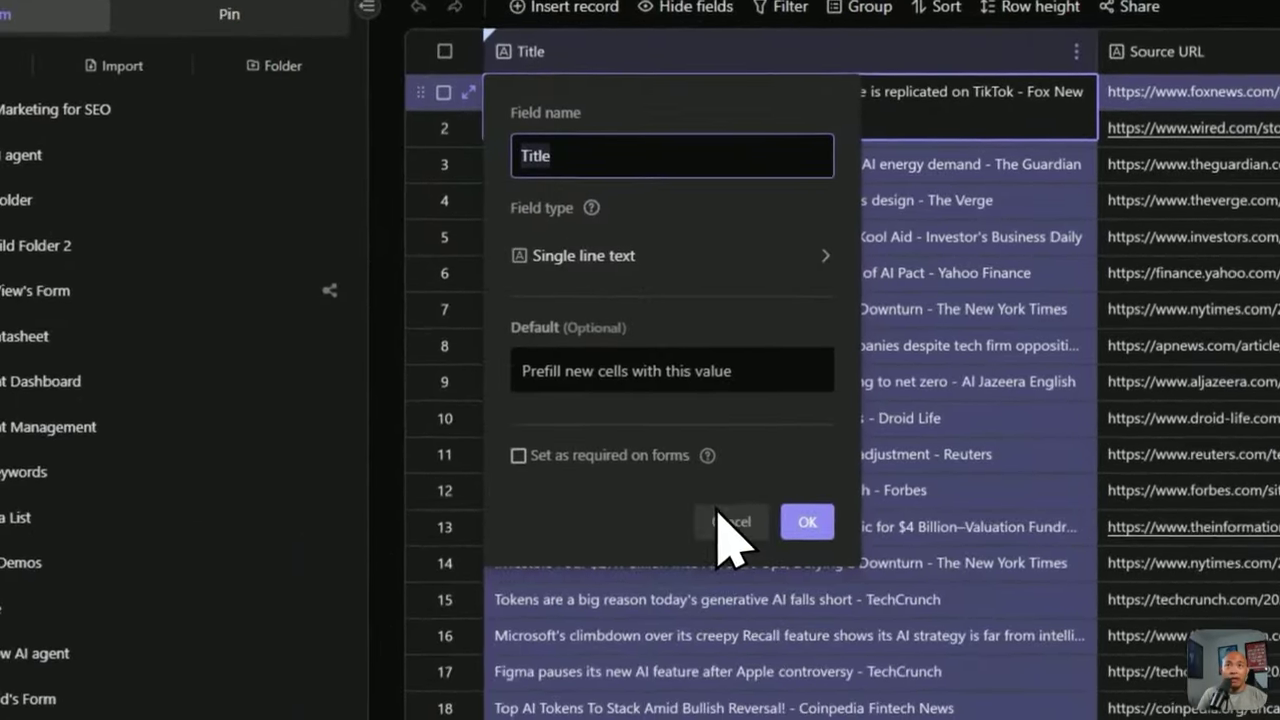
{"action": "left_click", "coordinate": [722, 714]}
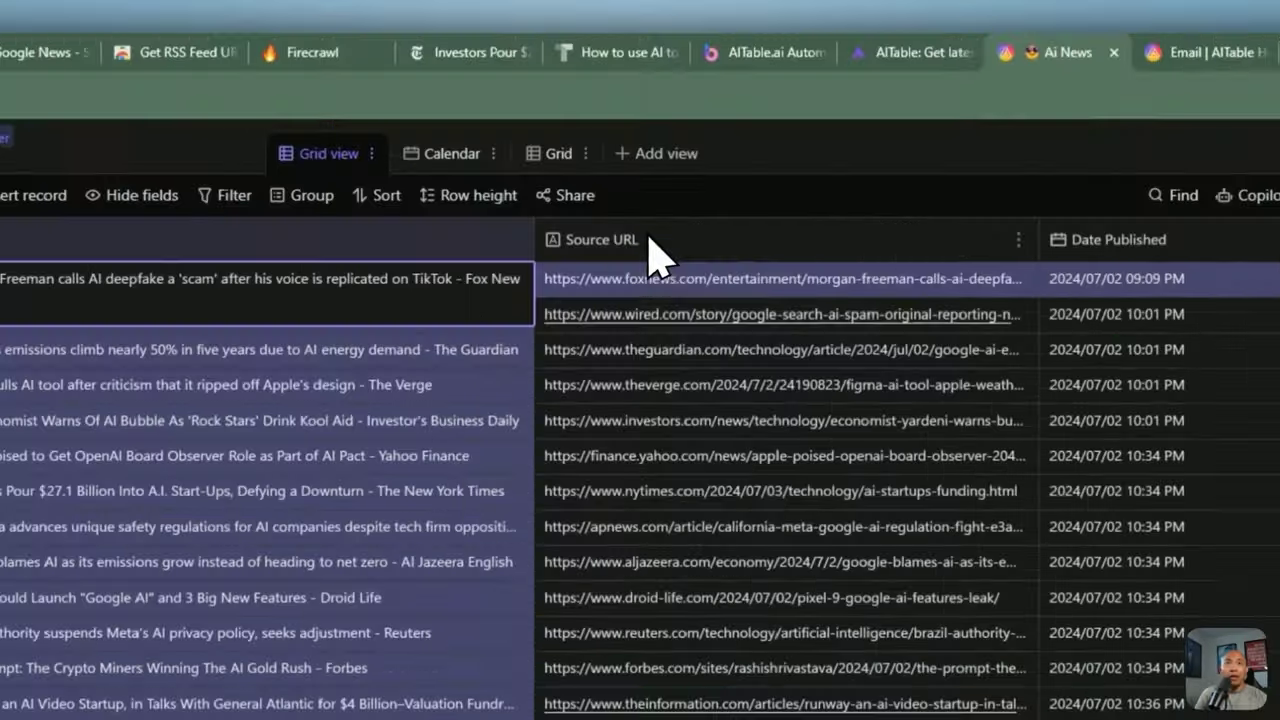
{"action": "double_click", "coordinate": [656, 120]}
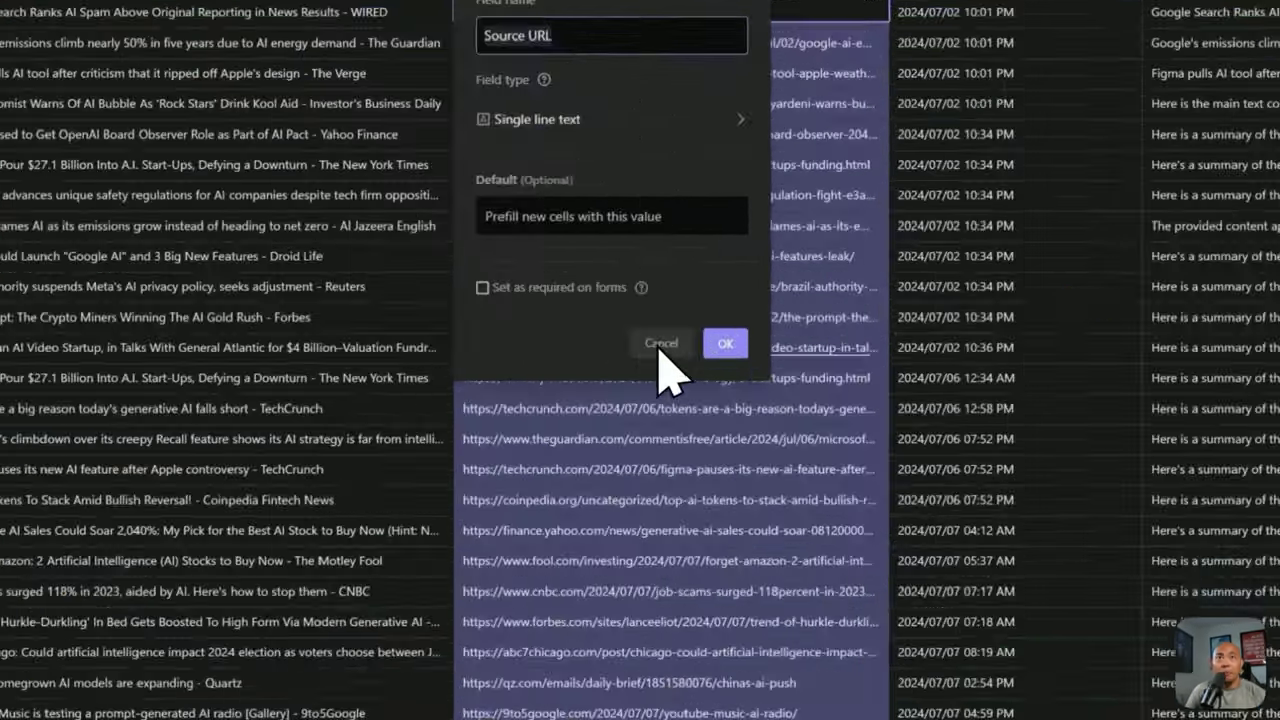
{"action": "left_click", "coordinate": [707, 306]}
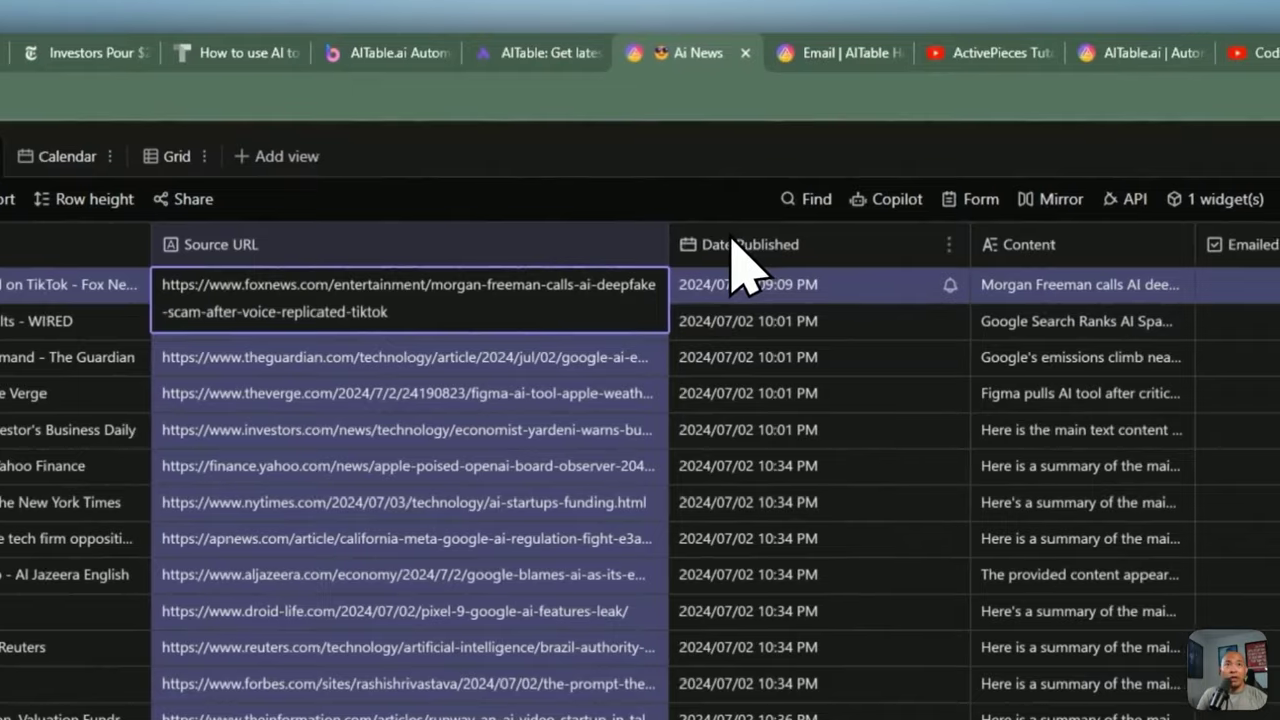
{"action": "double_click", "coordinate": [735, 243]}
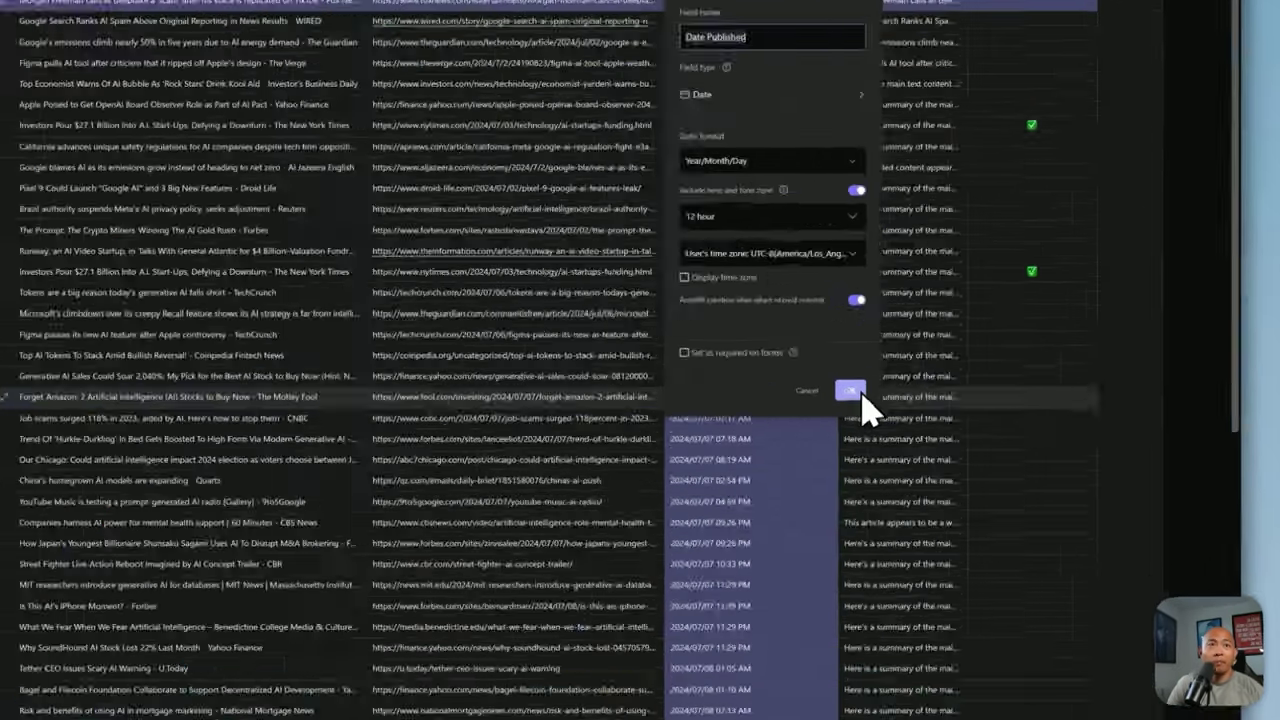
{"action": "left_click", "coordinate": [944, 404]}
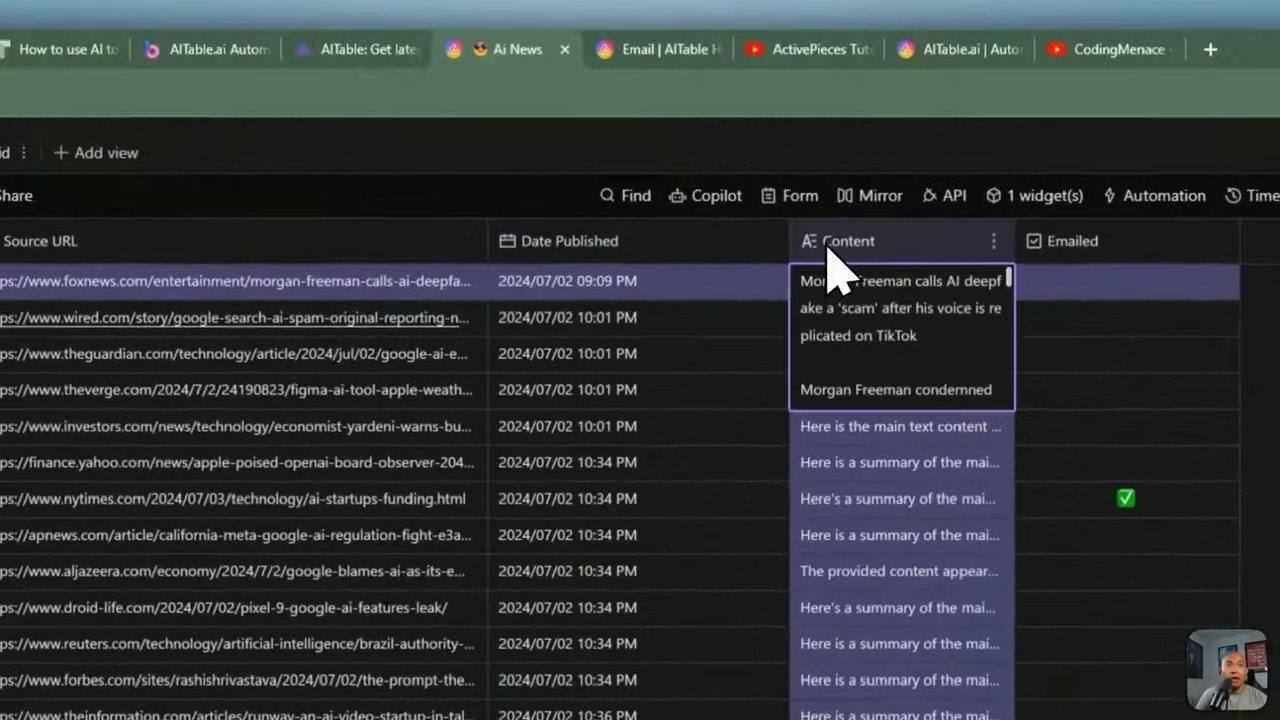
{"action": "double_click", "coordinate": [772, 78]}
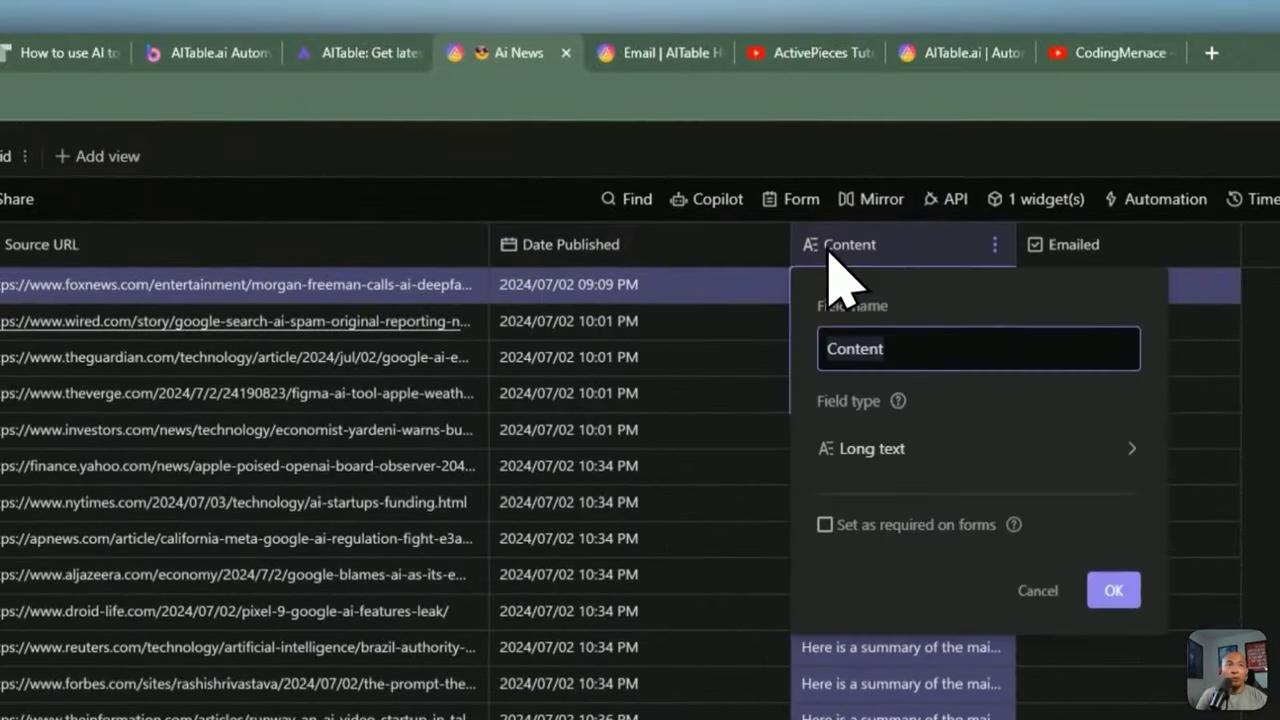
{"action": "left_click", "coordinate": [878, 458]}
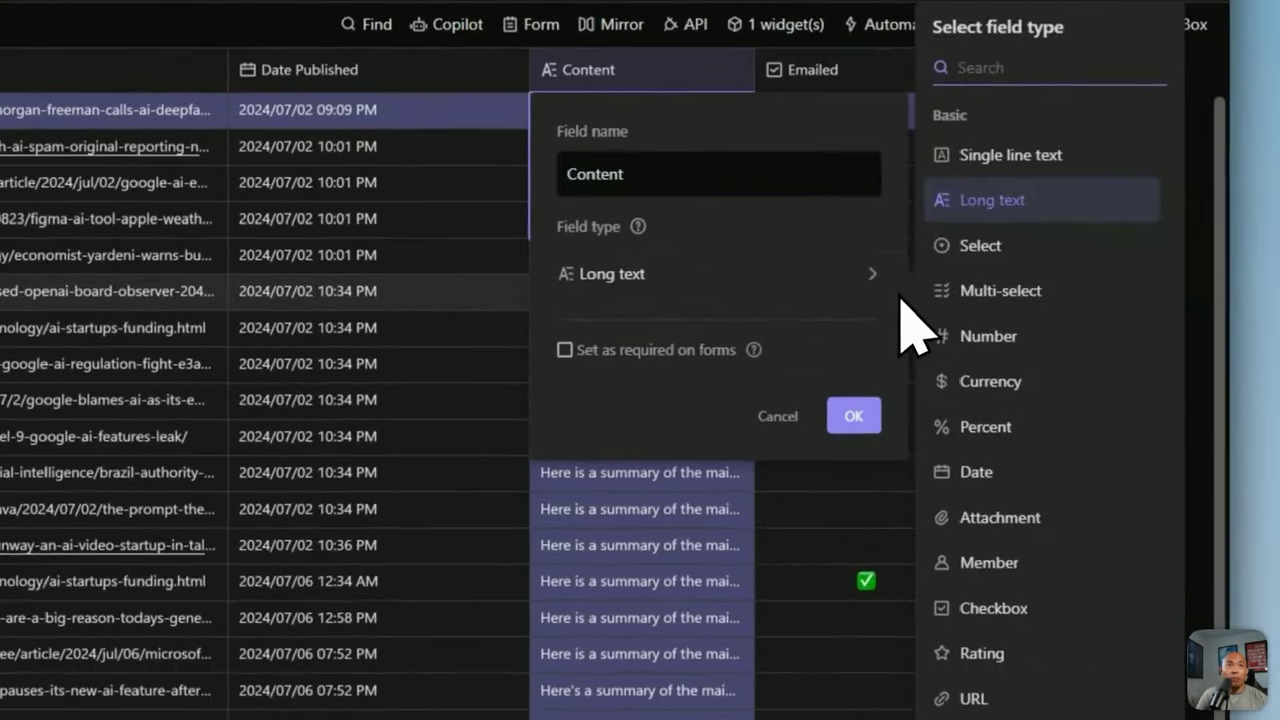
{"action": "left_click", "coordinate": [1097, 534]}
{"action": "left_click", "coordinate": [758, 406]}
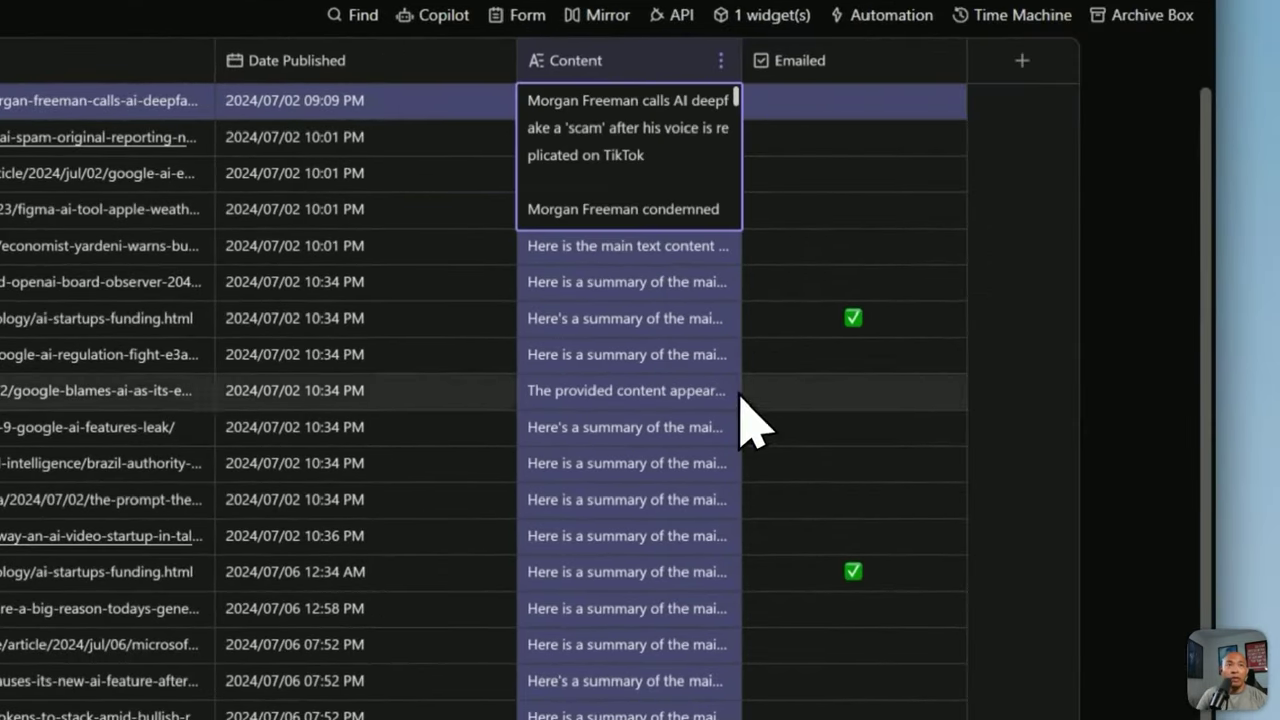
{"action": "left_click", "coordinate": [618, 466]}
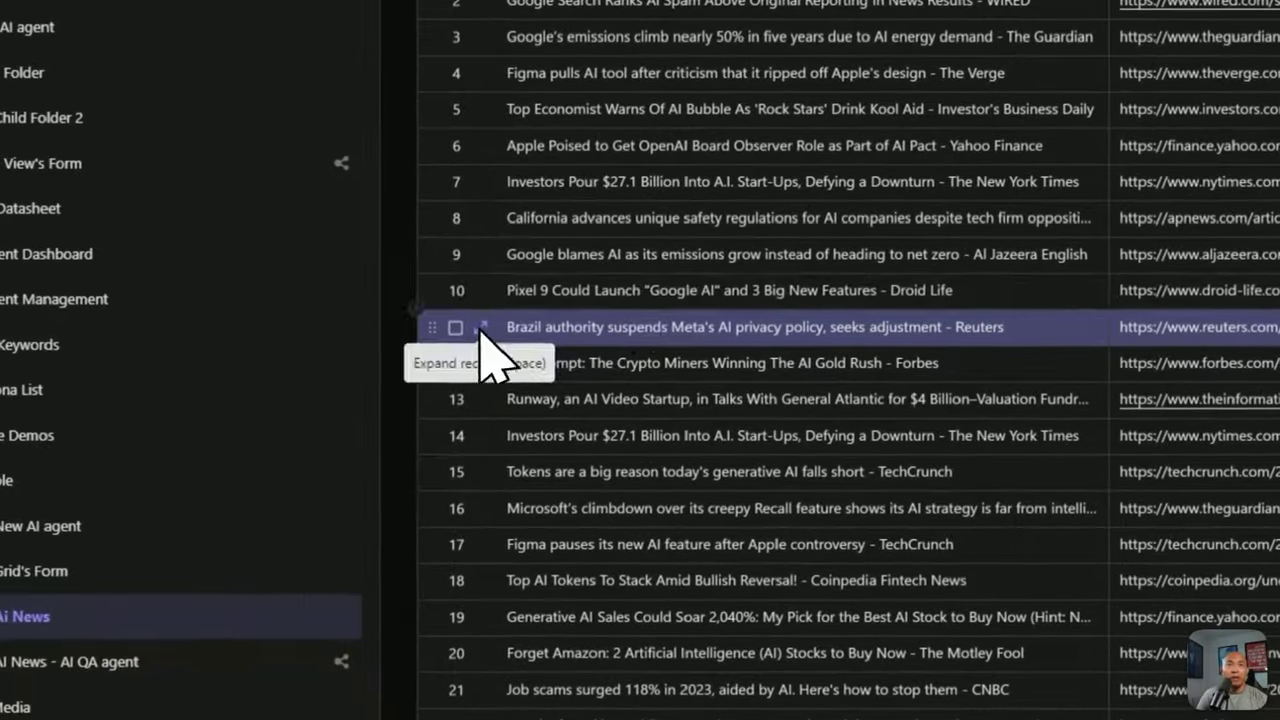
{"action": "left_click", "coordinate": [478, 332]}
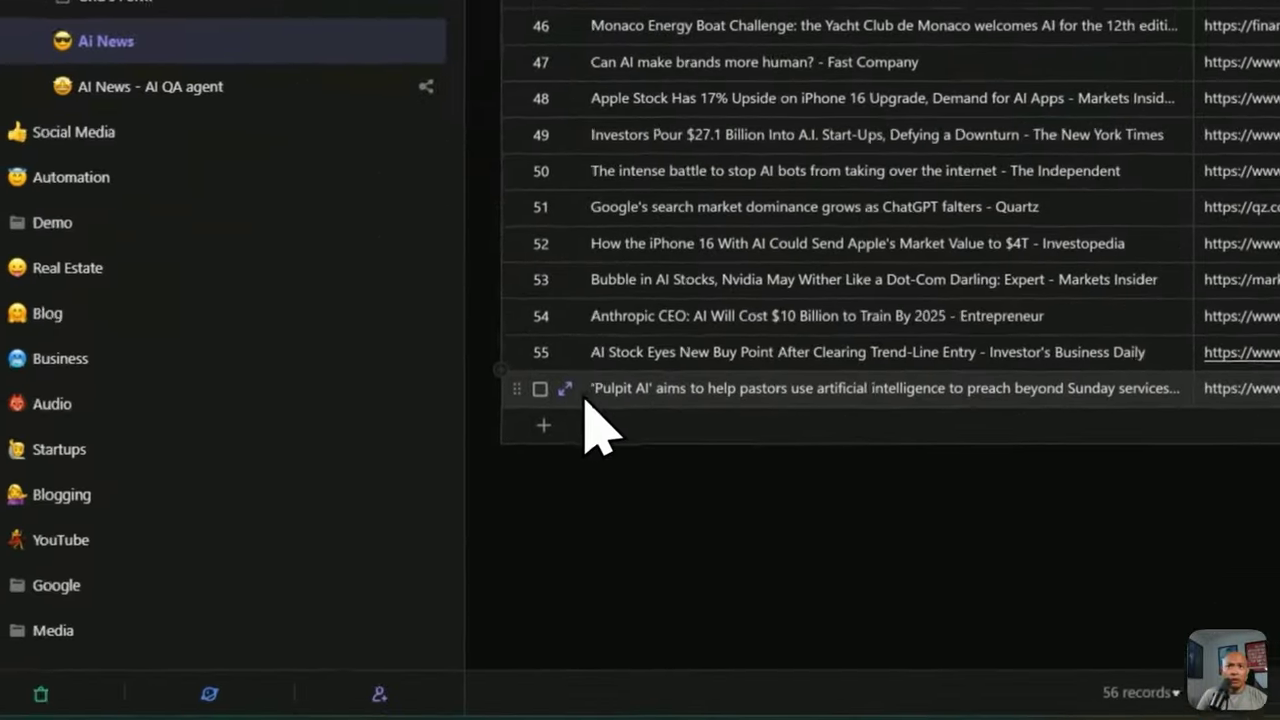
{"action": "left_click", "coordinate": [352, 624]}
{"action": "scroll", "coordinate": [595, 380], "scroll_direction": "down", "scroll_amount": 5}
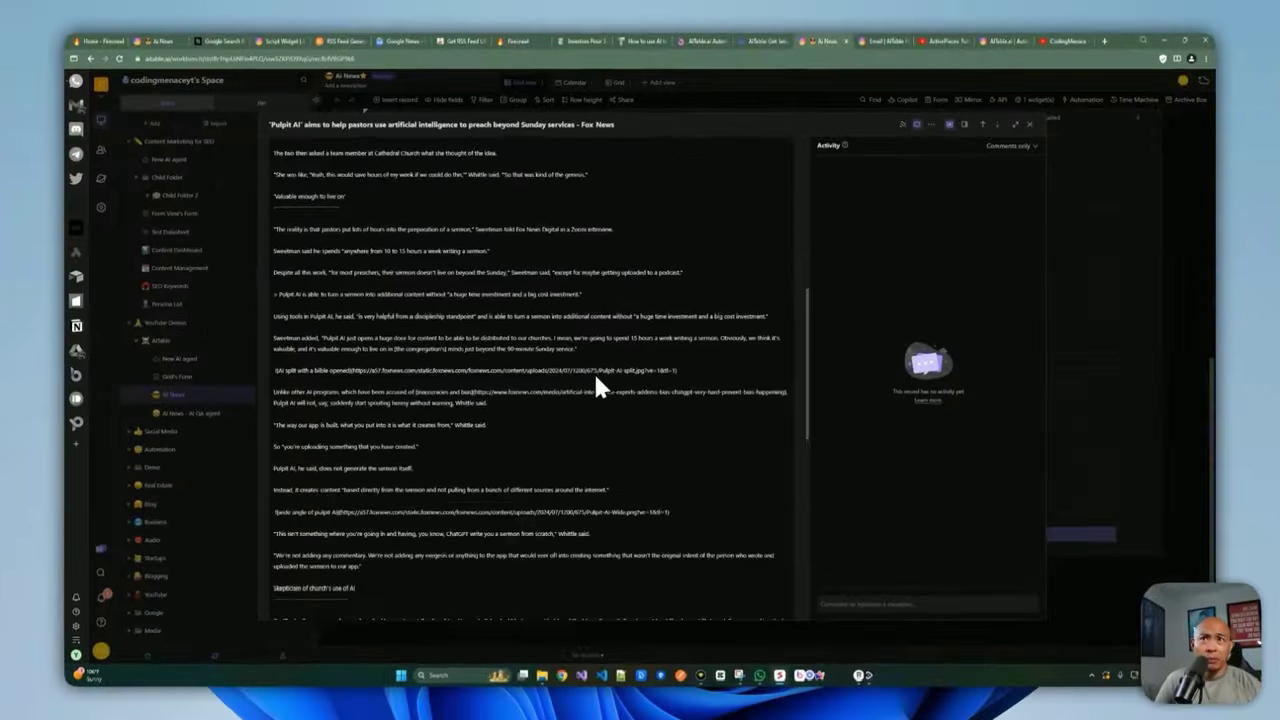
{"action": "scroll", "coordinate": [510, 380], "scroll_direction": "up", "scroll_amount": 2}
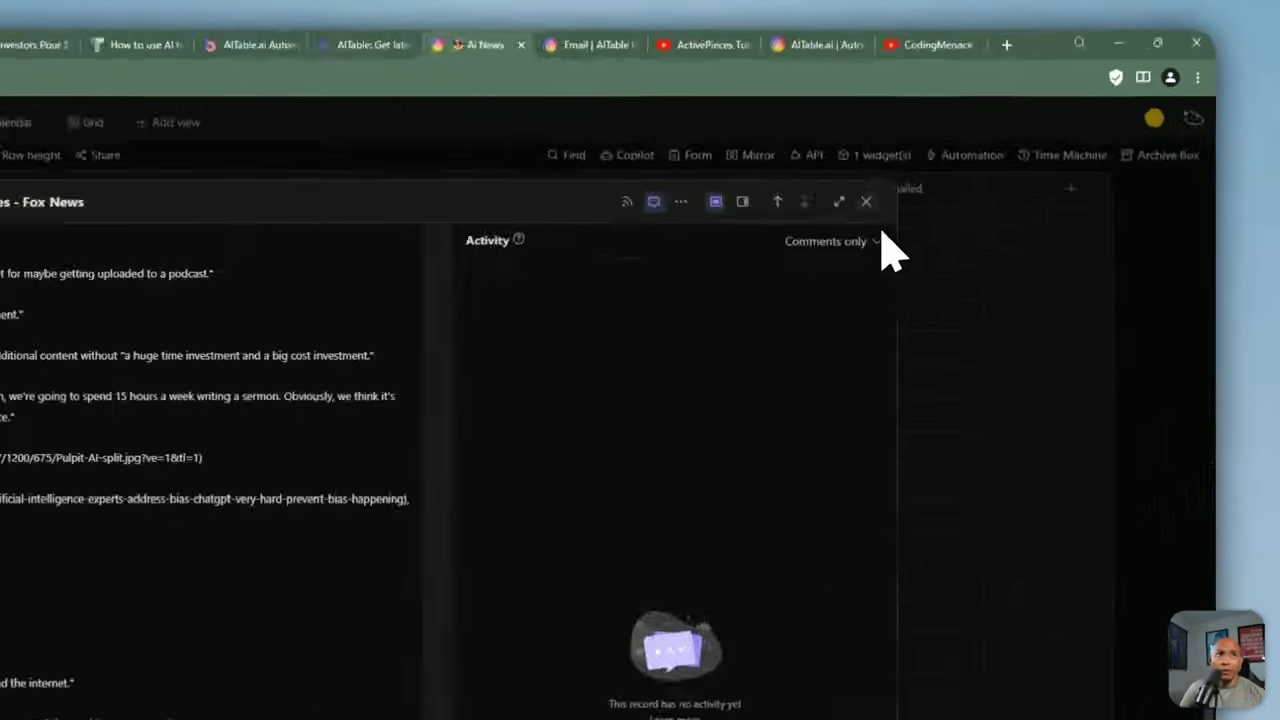
{"action": "left_click", "coordinate": [1030, 124]}
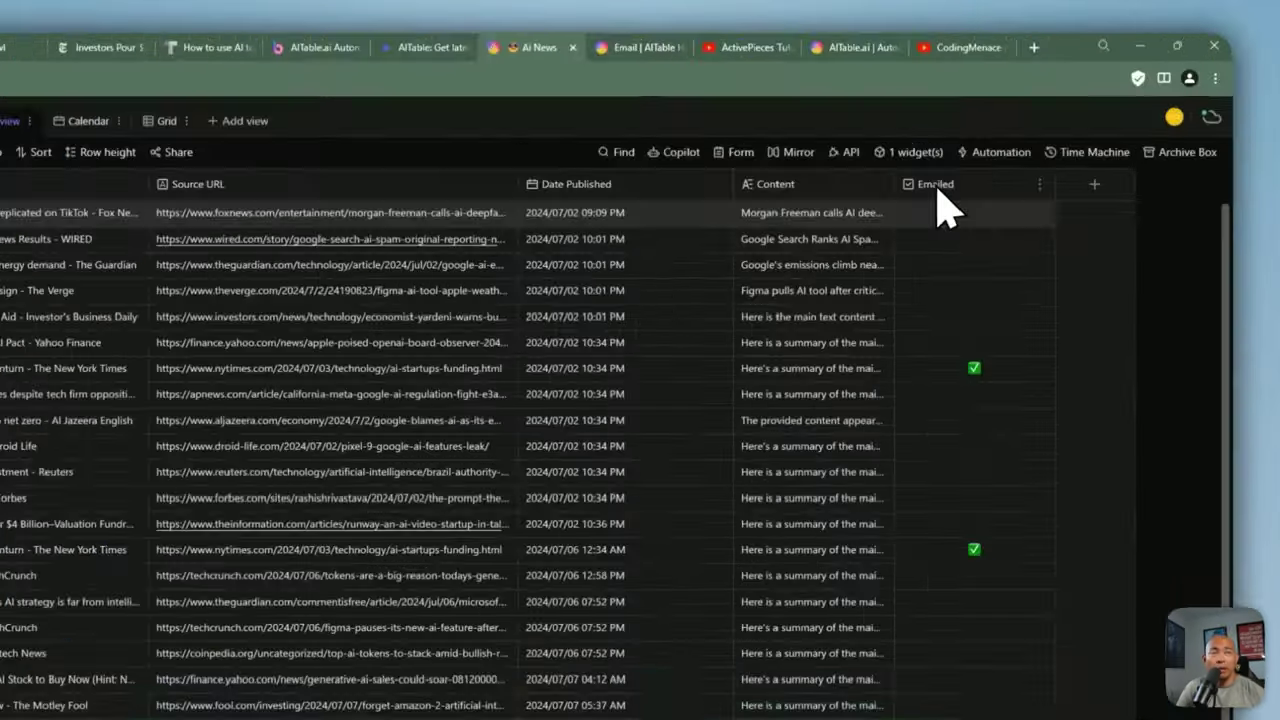
Review the Emailed field's Checkbox type and custom icon, confirming the settings unchanged.
{"action": "left_click", "coordinate": [1049, 118]}
{"action": "double_click", "coordinate": [836, 252]}
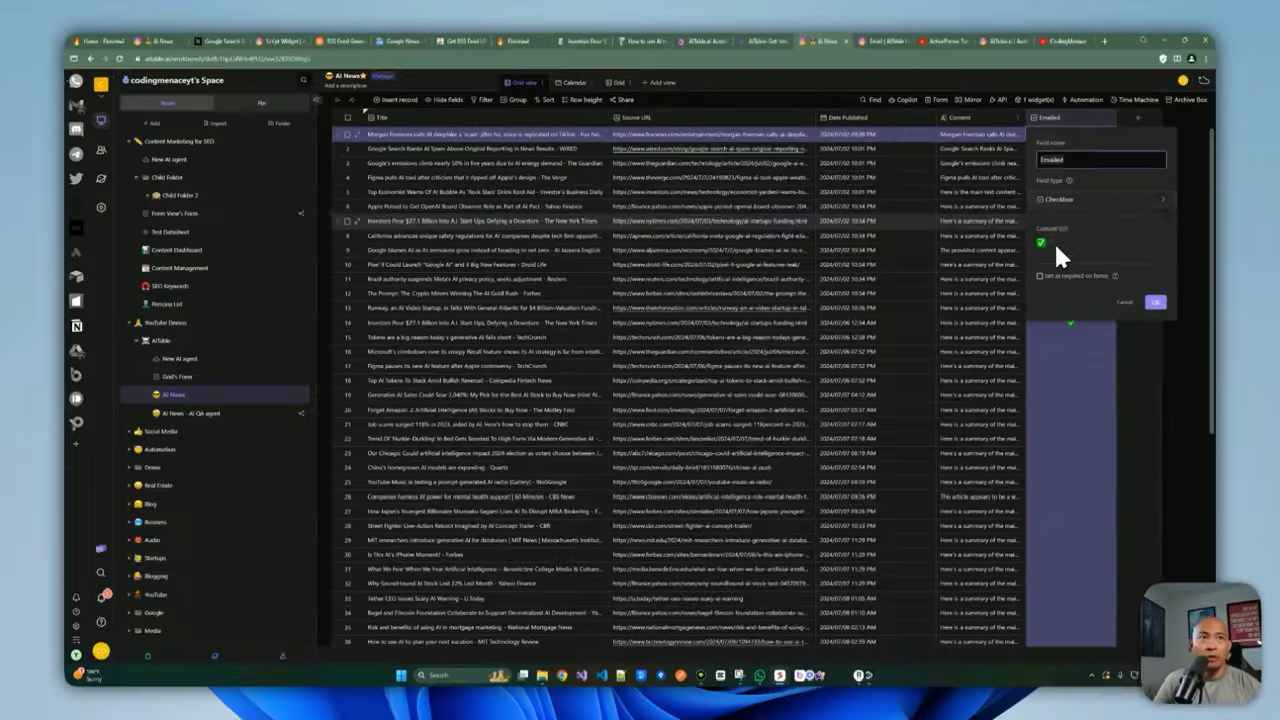
{"action": "left_click", "coordinate": [1065, 198]}
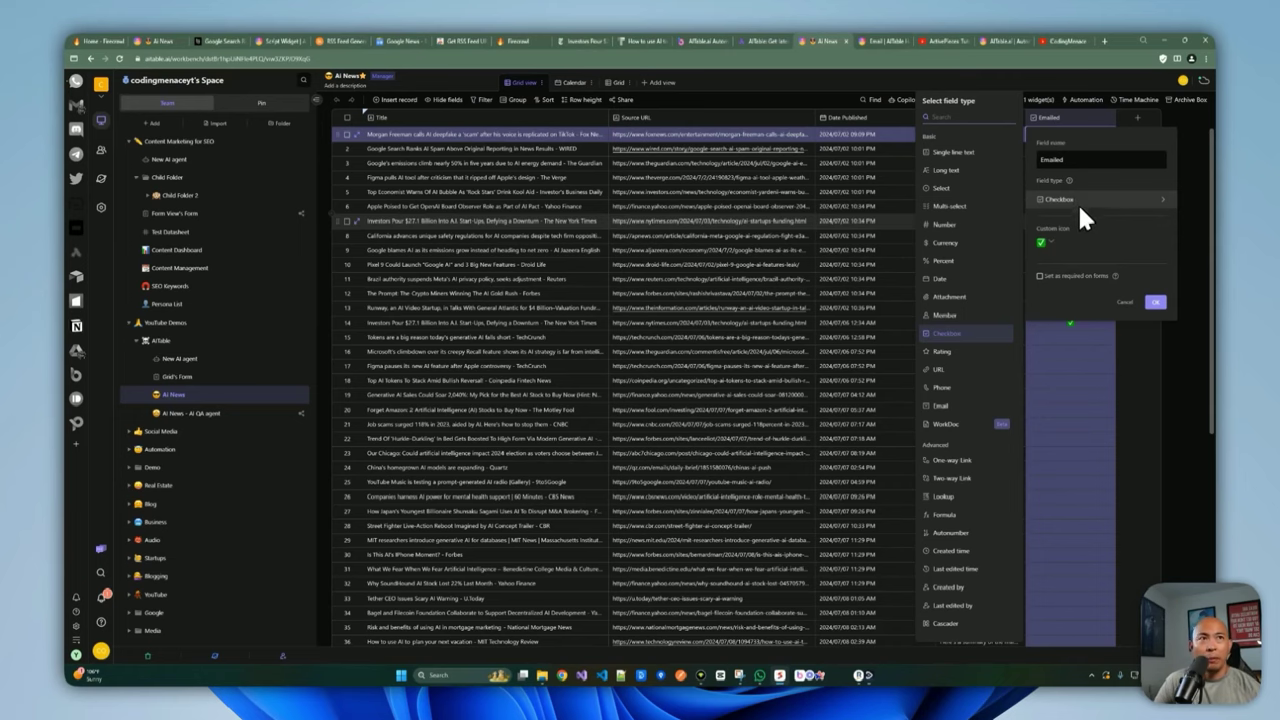
{"action": "left_click", "coordinate": [1045, 245]}
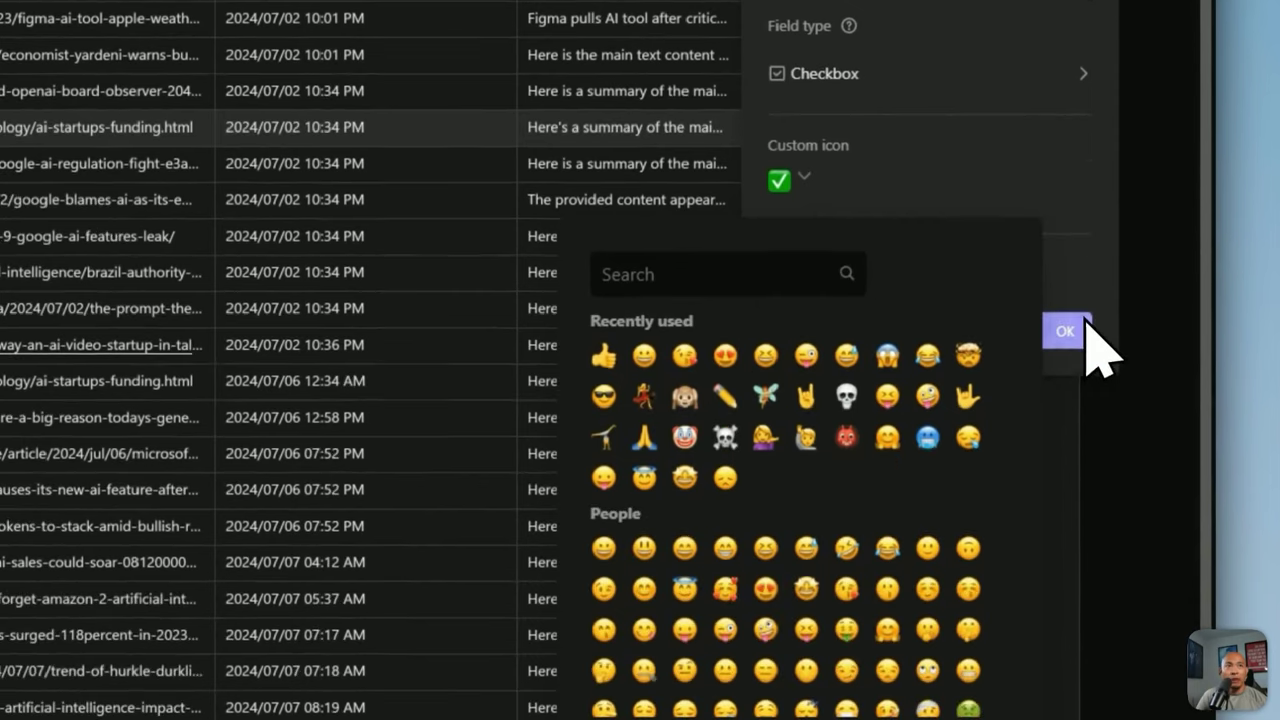
{"action": "left_click", "coordinate": [1086, 324]}
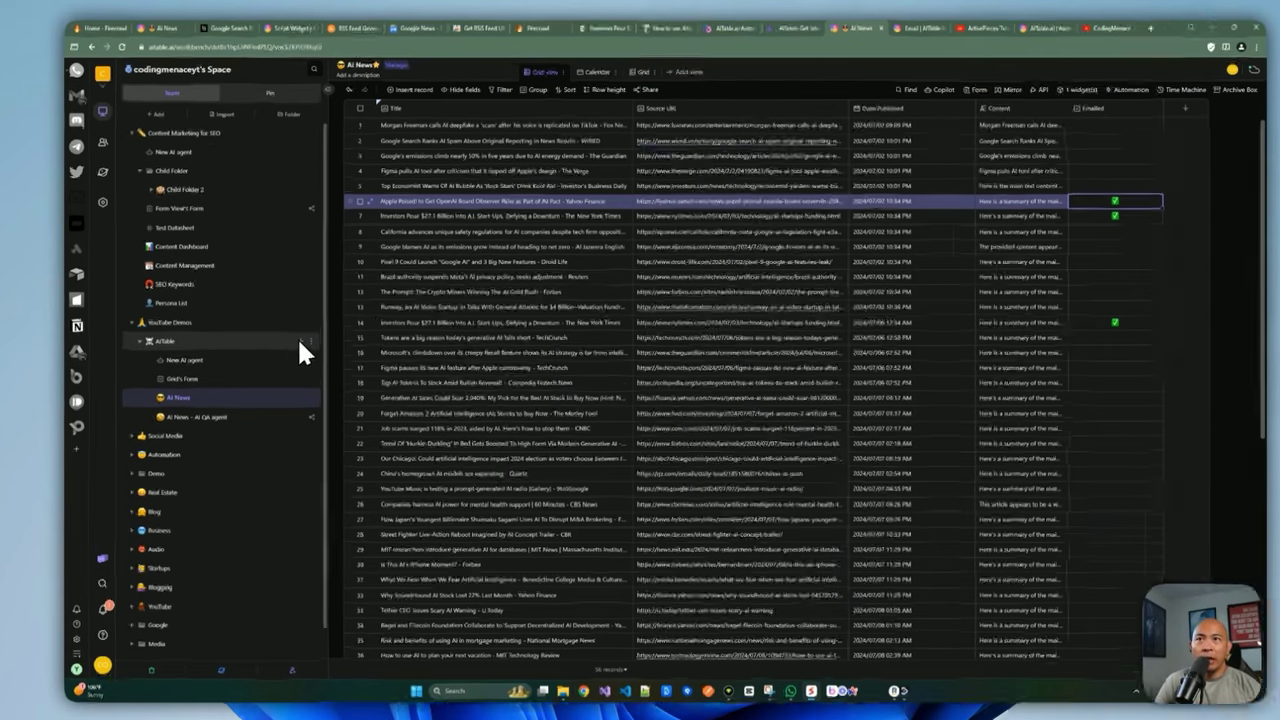
Add New AI agent 2 to the AITable folder, keeping its default name, as a Q&A bot.
{"action": "left_click", "coordinate": [290, 341]}
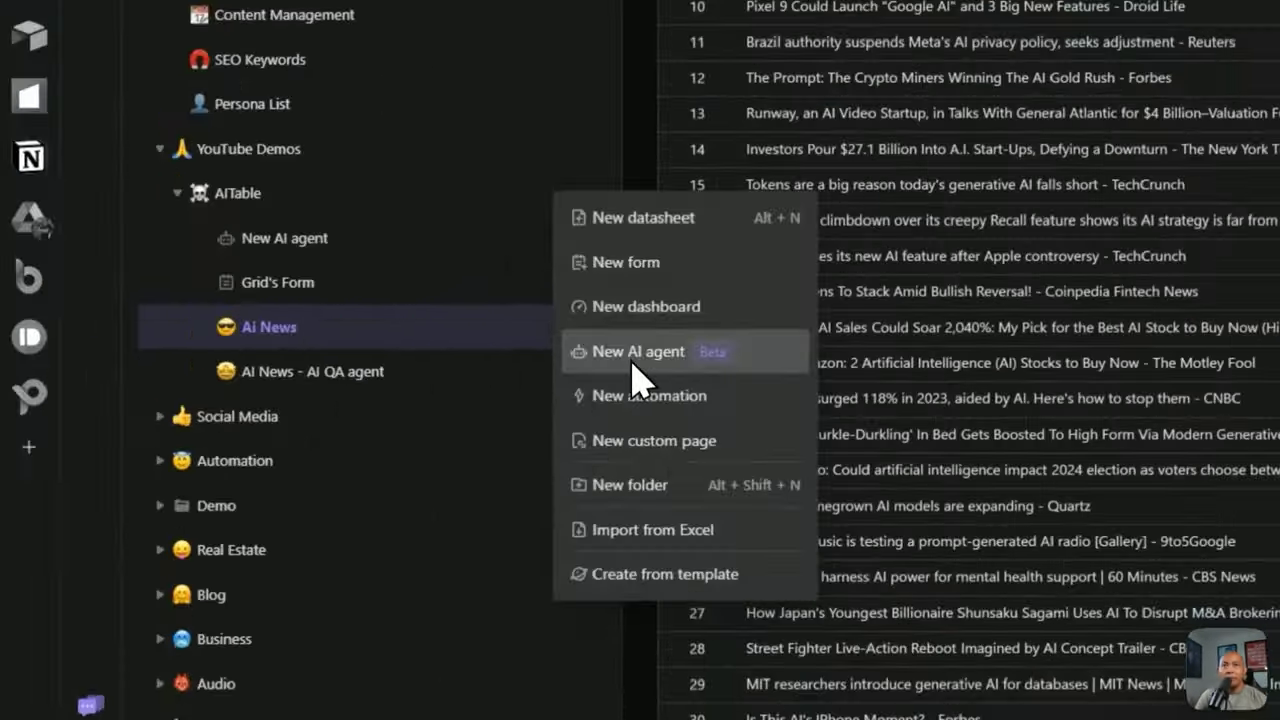
{"action": "left_click", "coordinate": [322, 405]}
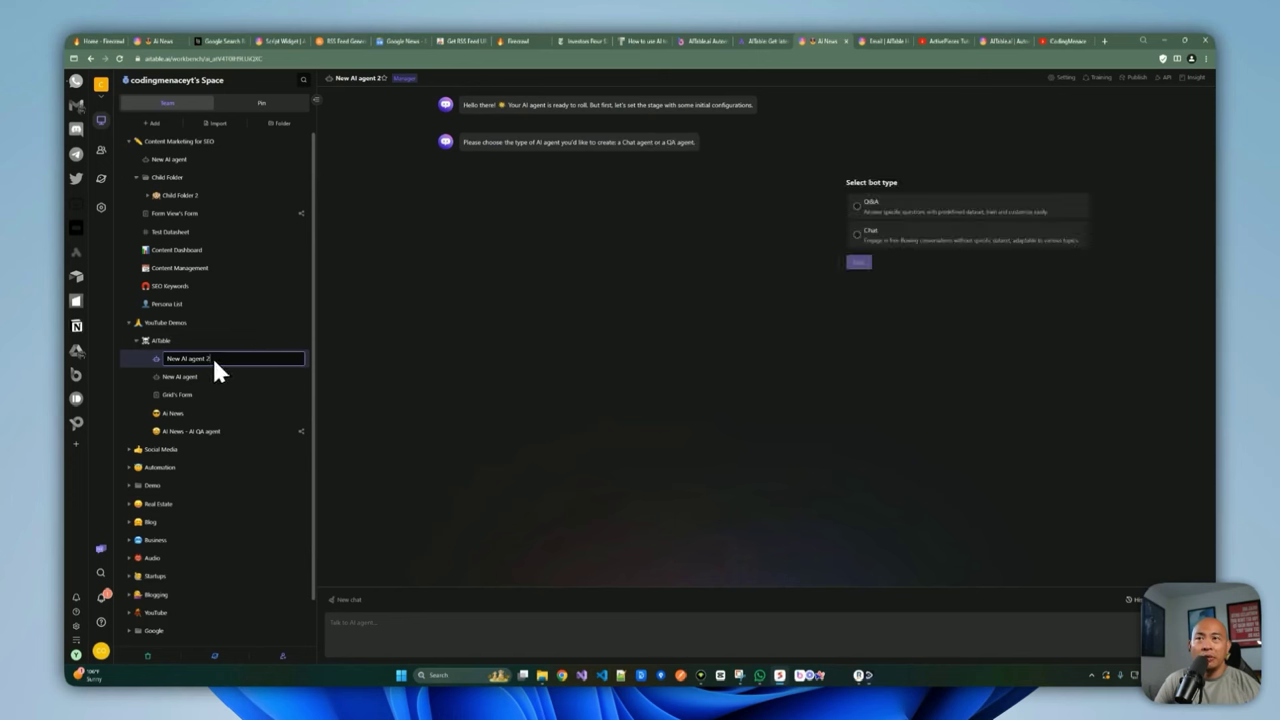
{"action": "left_click", "coordinate": [636, 280]}
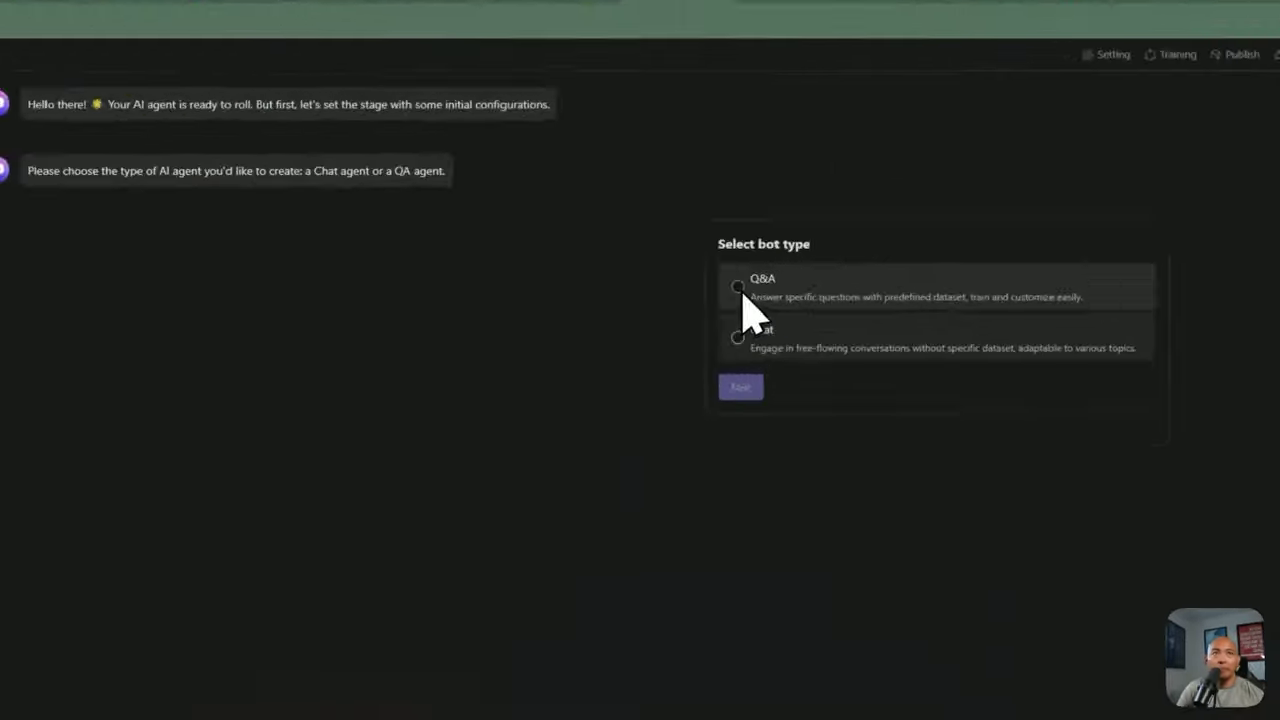
{"action": "left_click", "coordinate": [858, 210]}
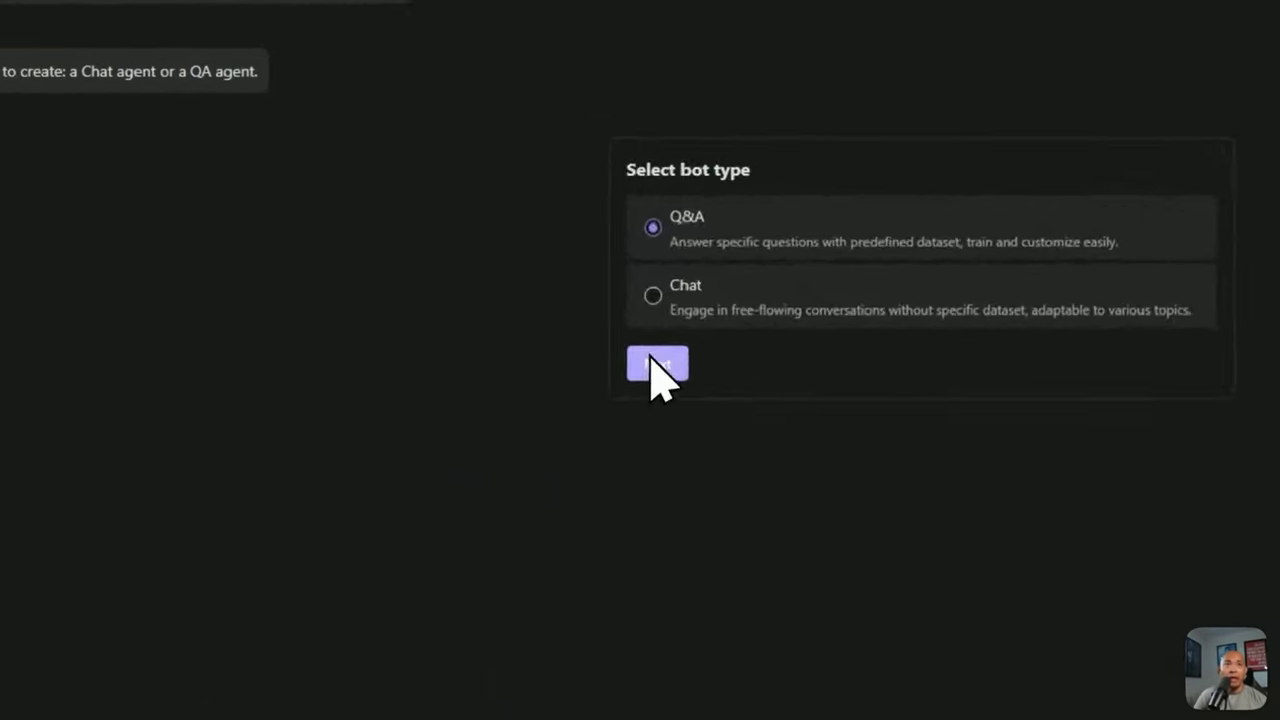
{"action": "left_click", "coordinate": [858, 263]}
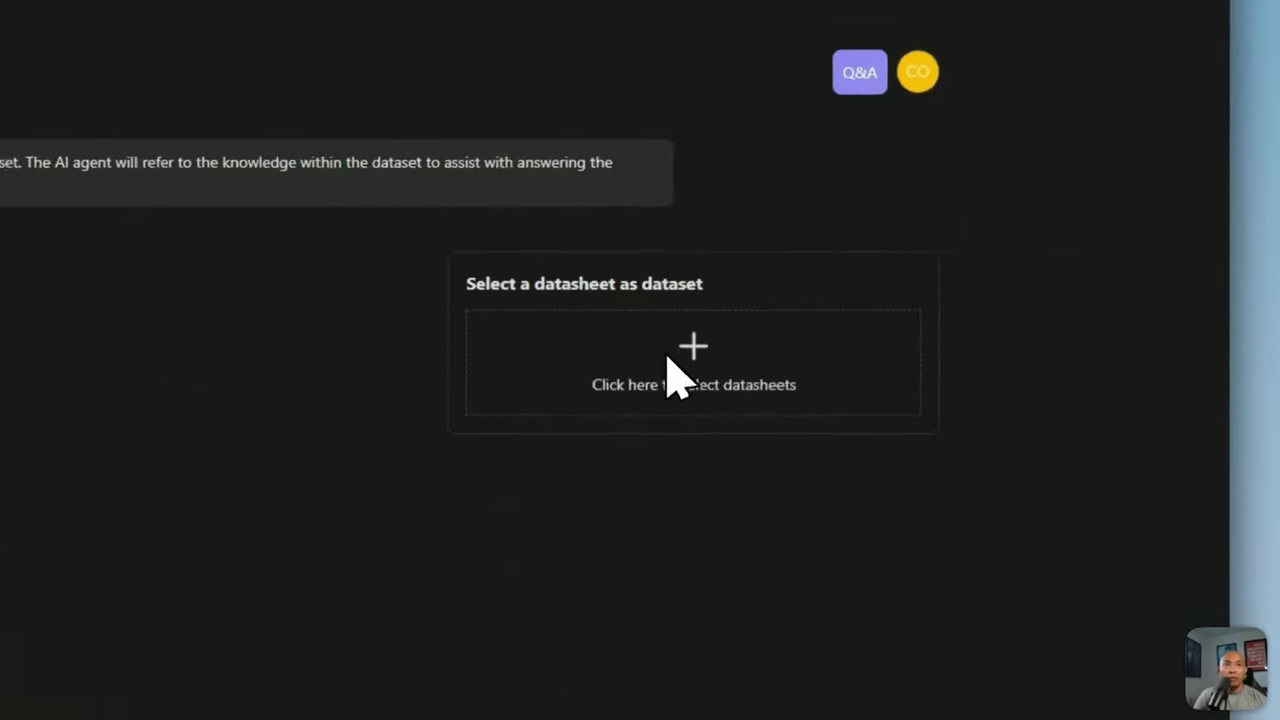
Choose the Ai News datasheet from YouTube Demos > AITable as the agent's dataset.
{"action": "left_click", "coordinate": [986, 300]}
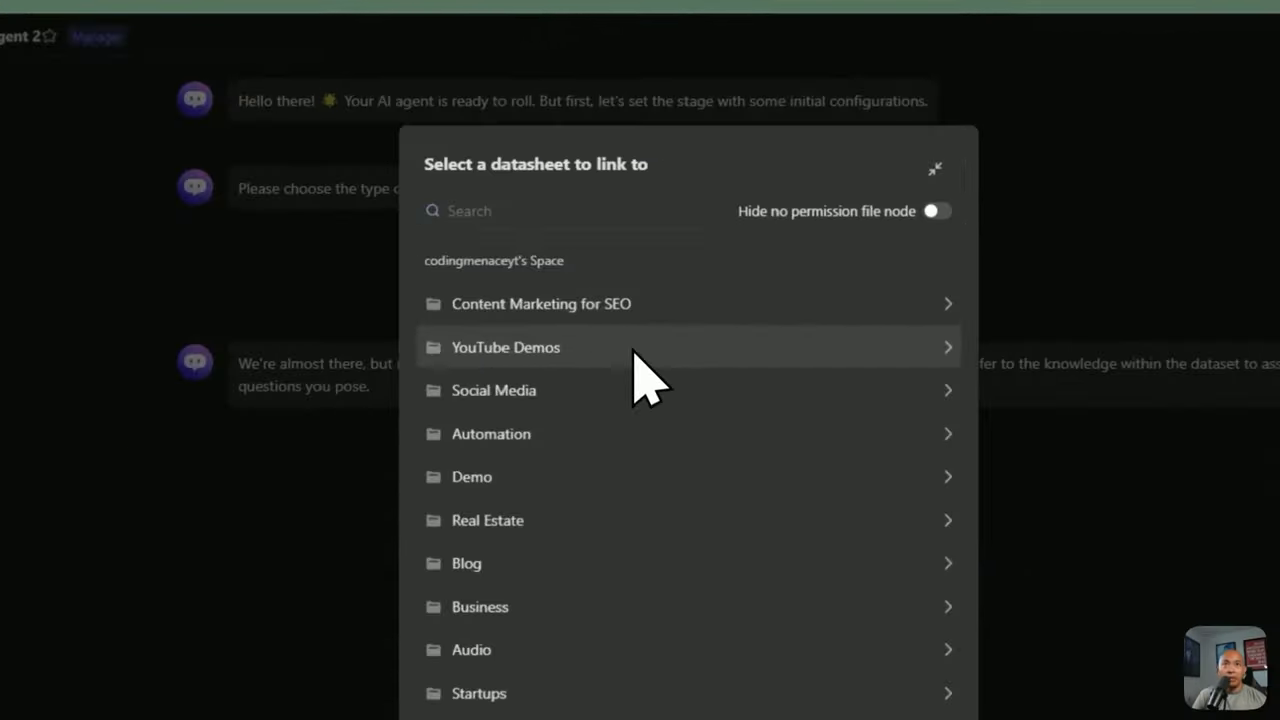
{"action": "left_click", "coordinate": [624, 209]}
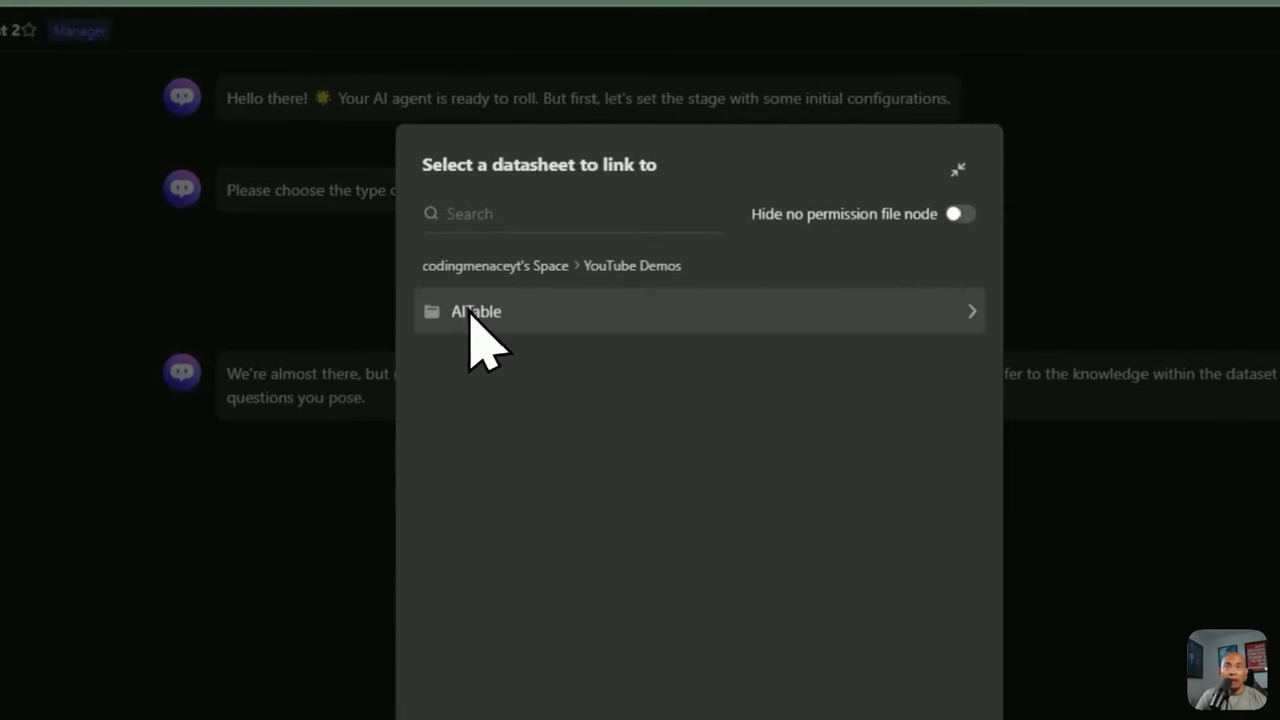
{"action": "left_click", "coordinate": [469, 312]}
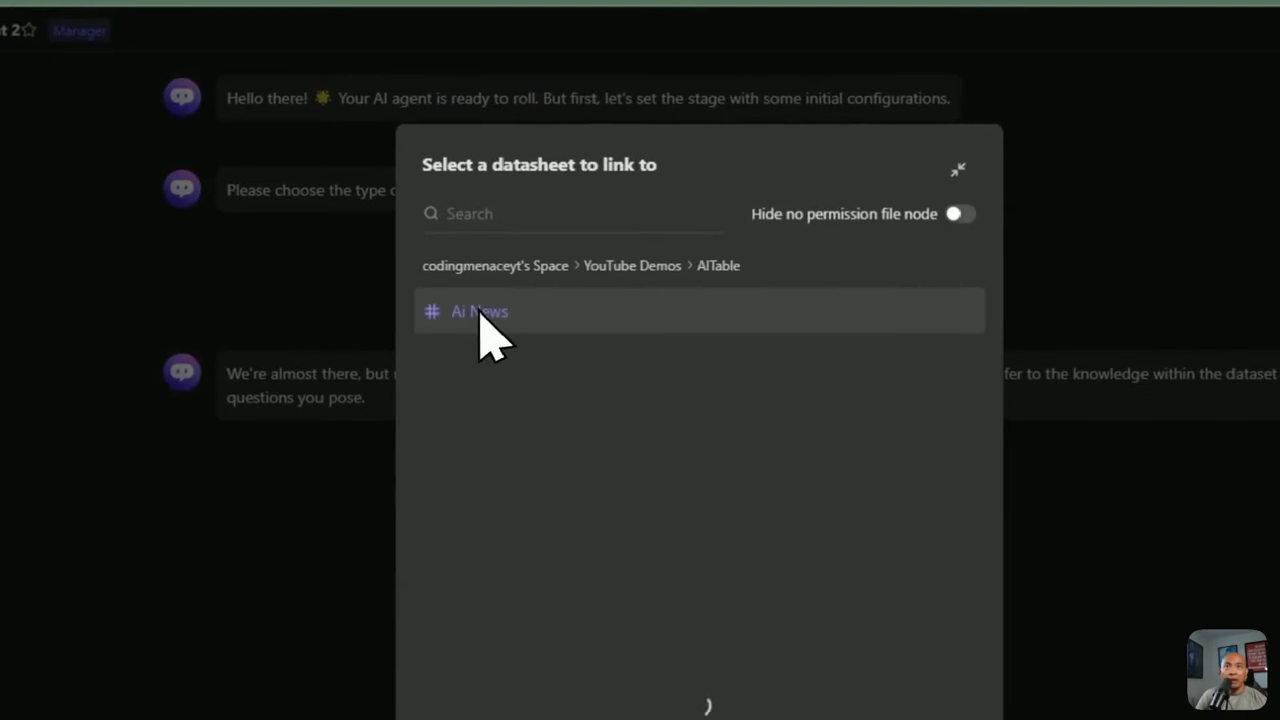
{"action": "left_click", "coordinate": [480, 313]}
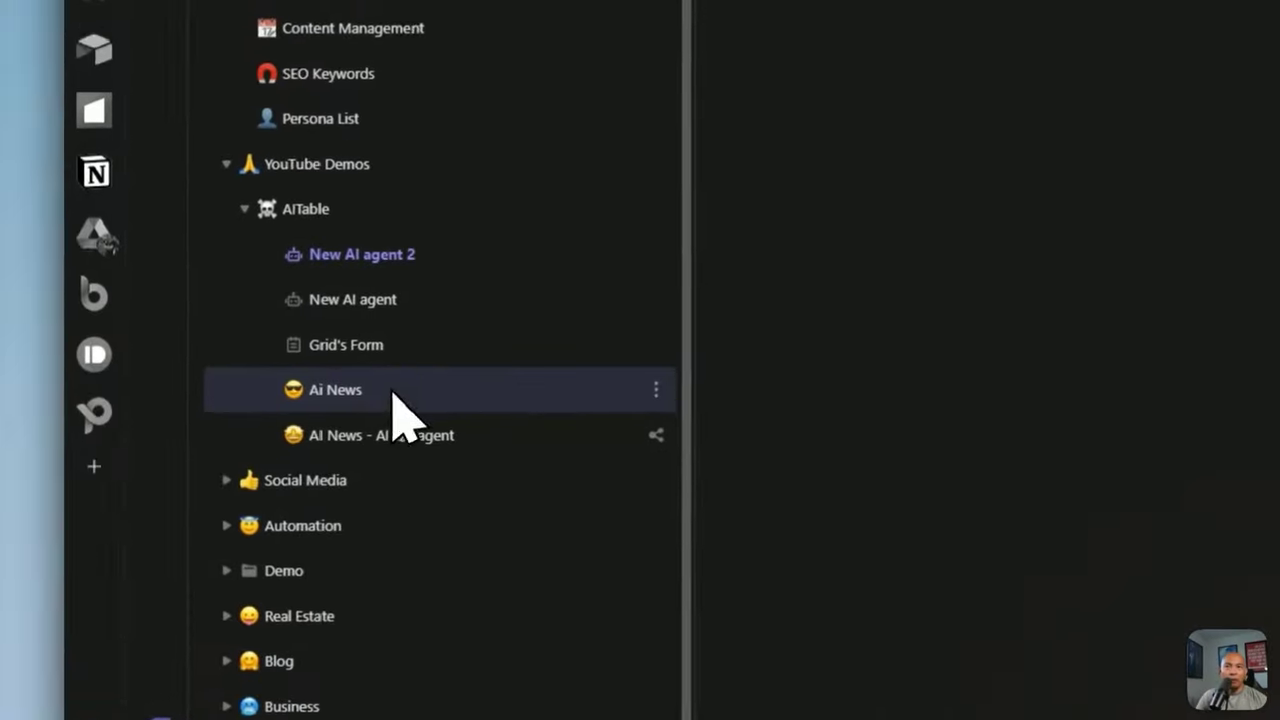
Open the Ai News datasheet and scroll down through its rows.
{"action": "left_click", "coordinate": [185, 414]}
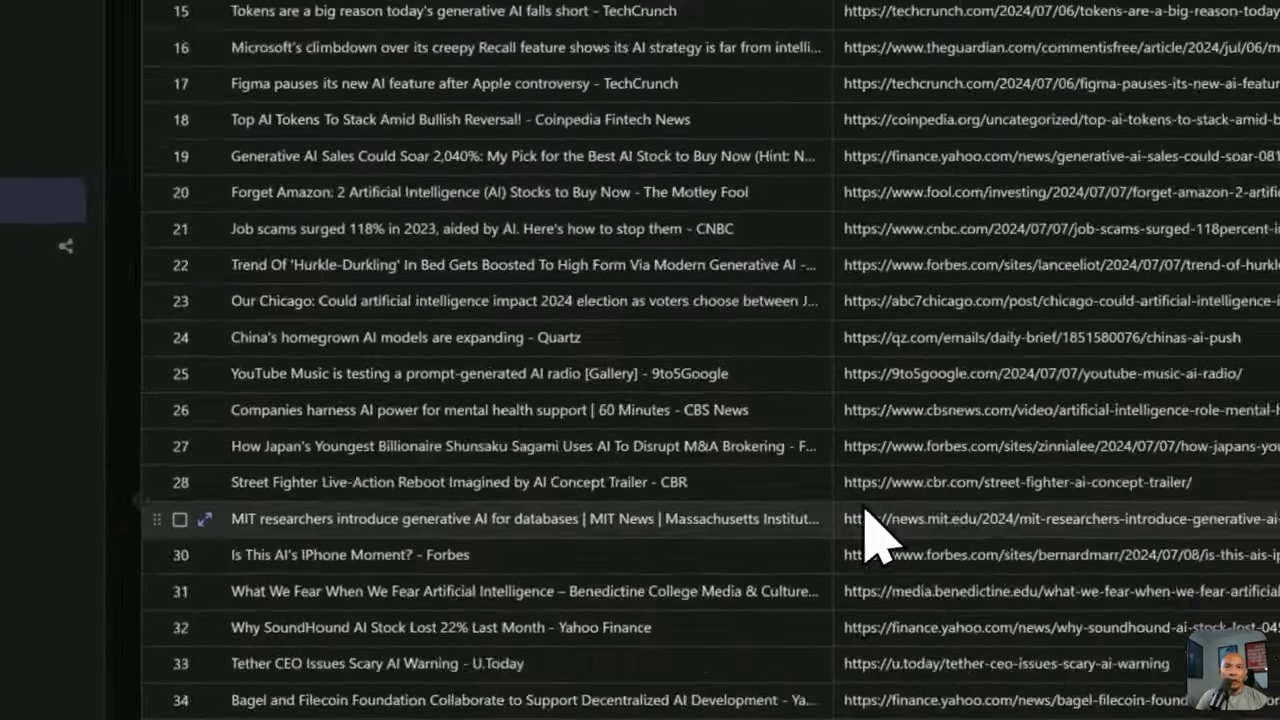
{"action": "scroll", "coordinate": [866, 512], "scroll_direction": "down", "scroll_amount": 5}
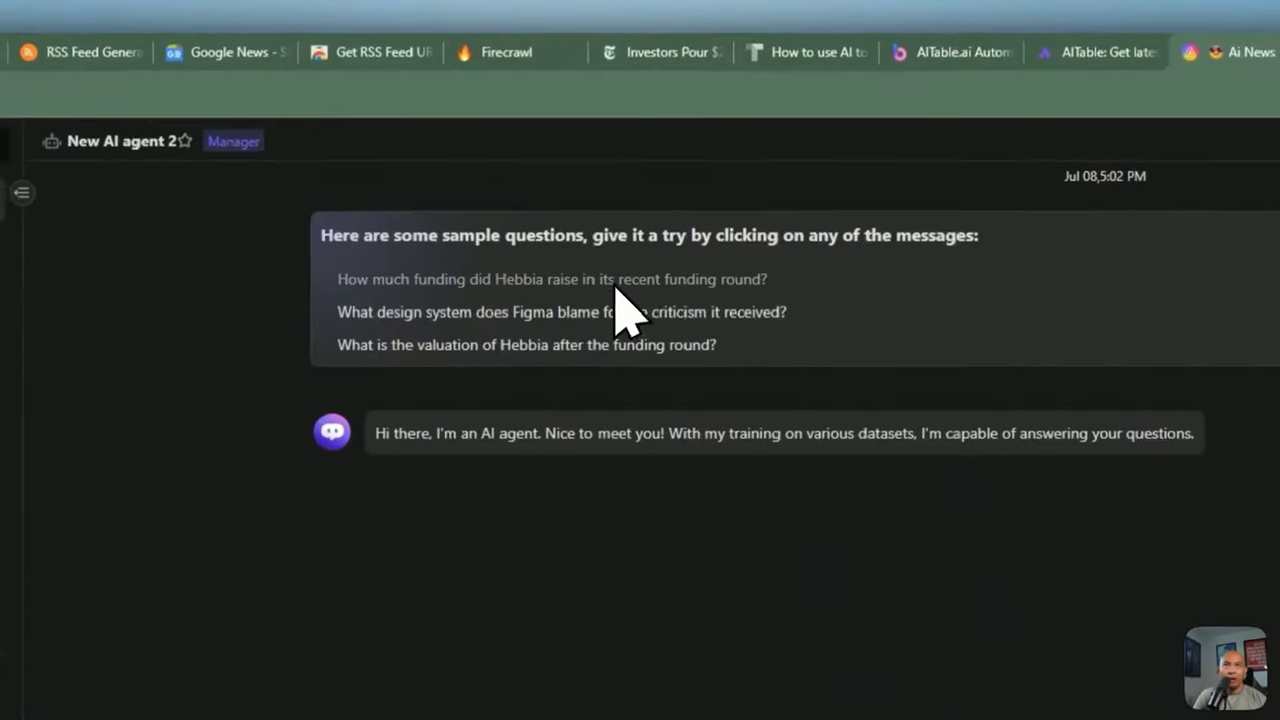
Ask the agent the Hebbia funding sample question, then 'What is the latest AI news?'.
{"action": "left_click", "coordinate": [563, 147]}
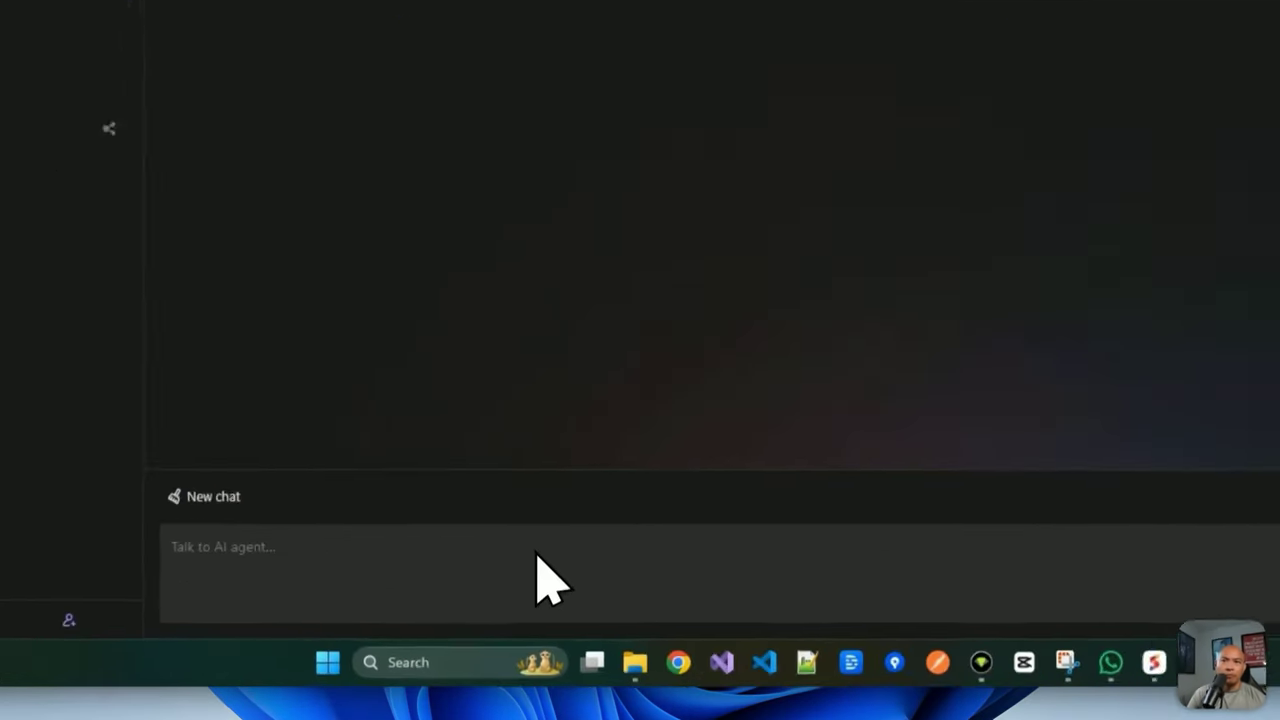
{"action": "left_click", "coordinate": [497, 628]}
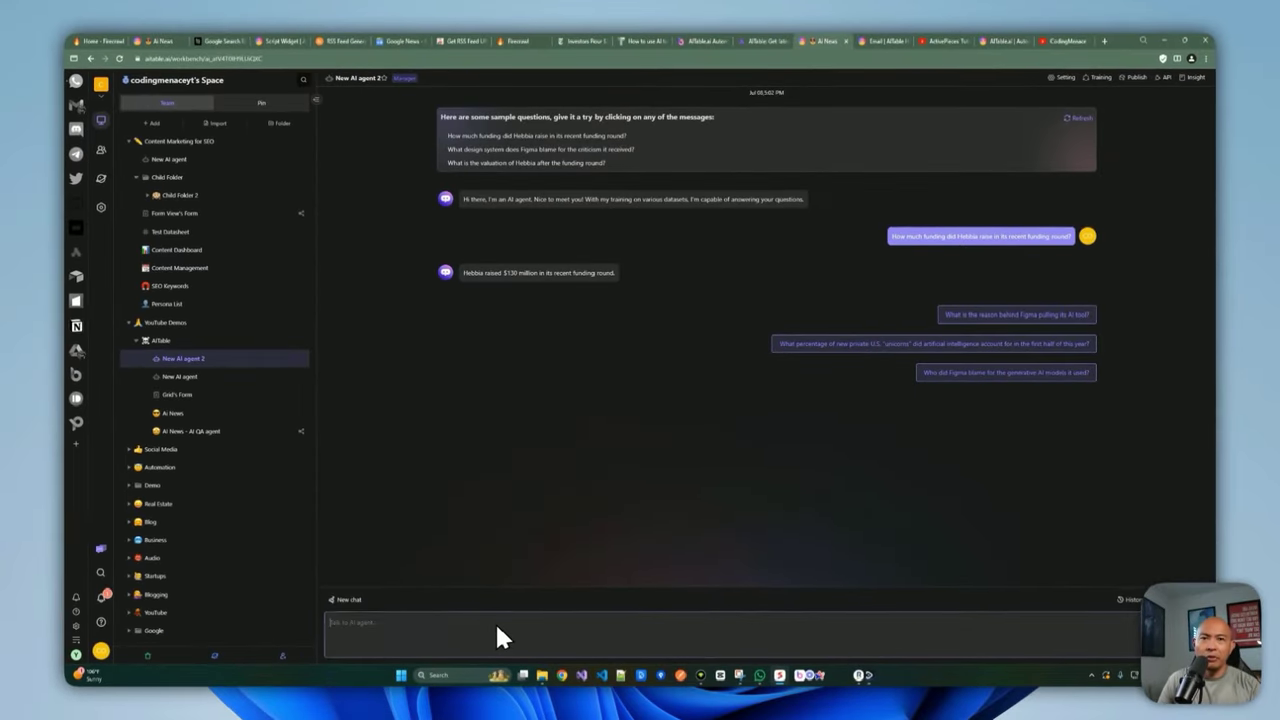
{"action": "type", "text": "What is the latest AI new"}
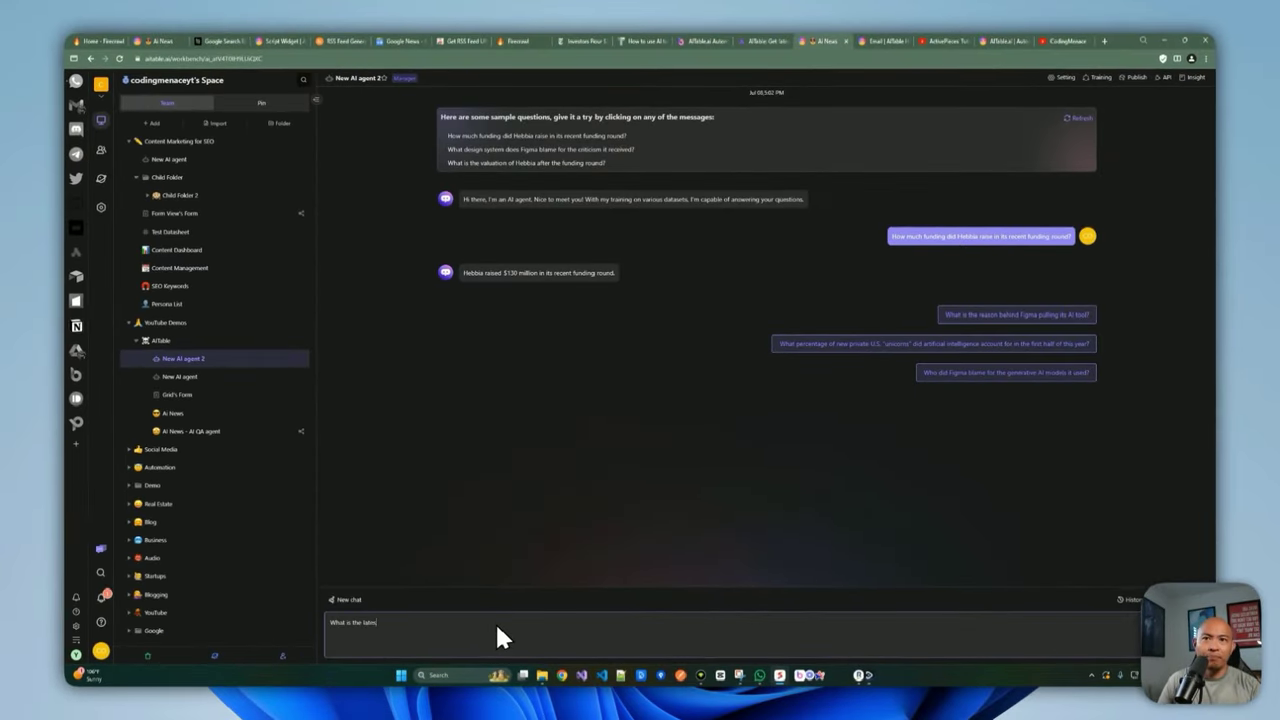
{"action": "type", "text": "s?"}
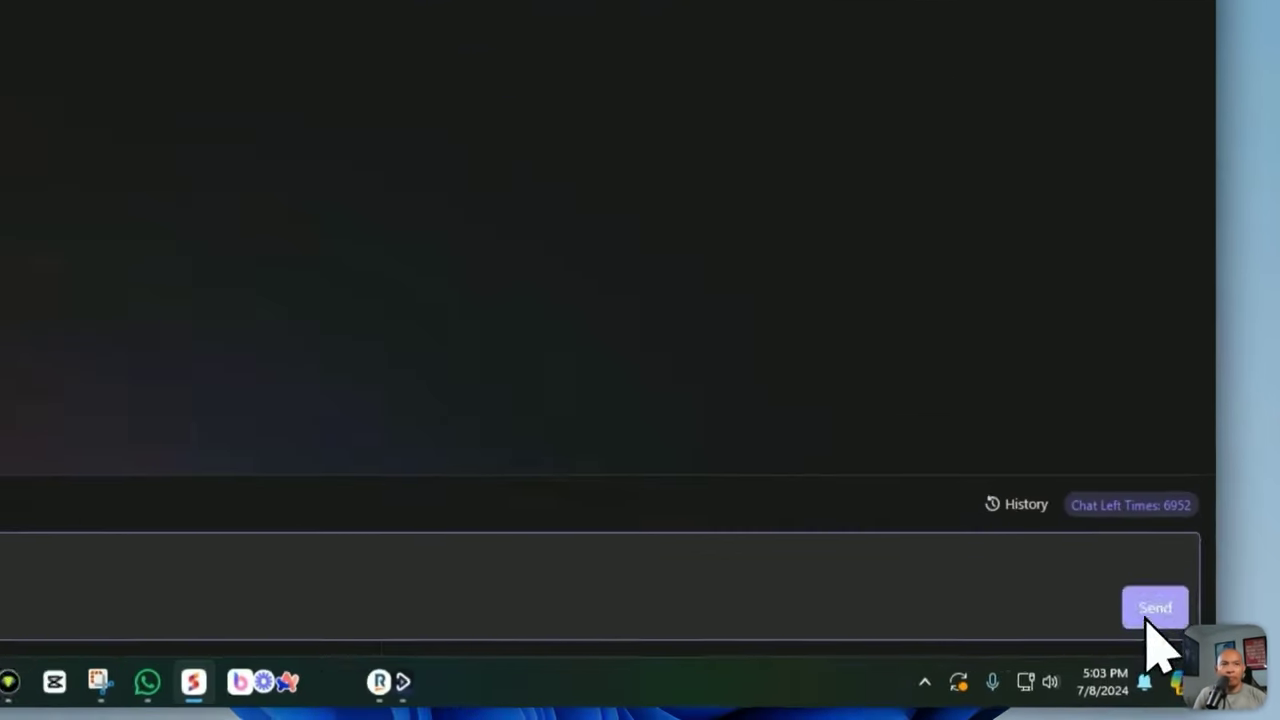
{"action": "left_click", "coordinate": [1189, 646]}
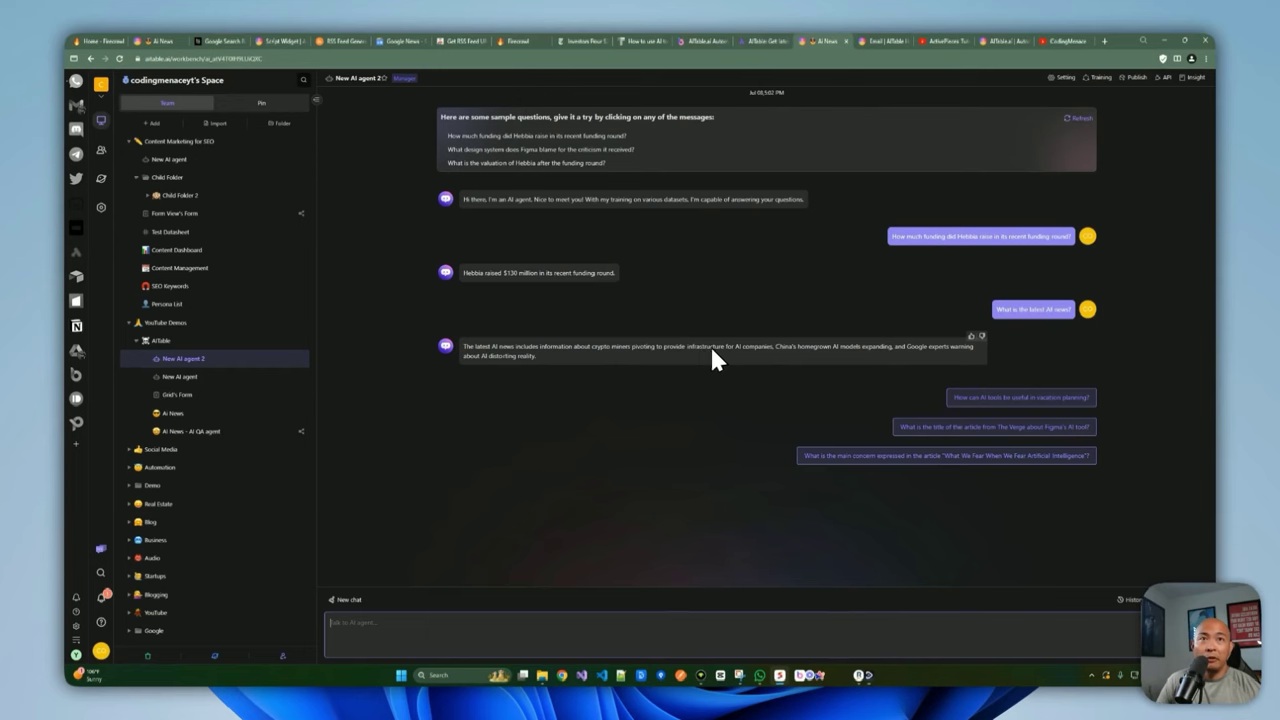
Highlight the agent's latest-news answer and open the Ai News datasheet to compare.
{"action": "left_click_drag", "start_coordinate": [783, 347], "coordinate": [834, 346]}
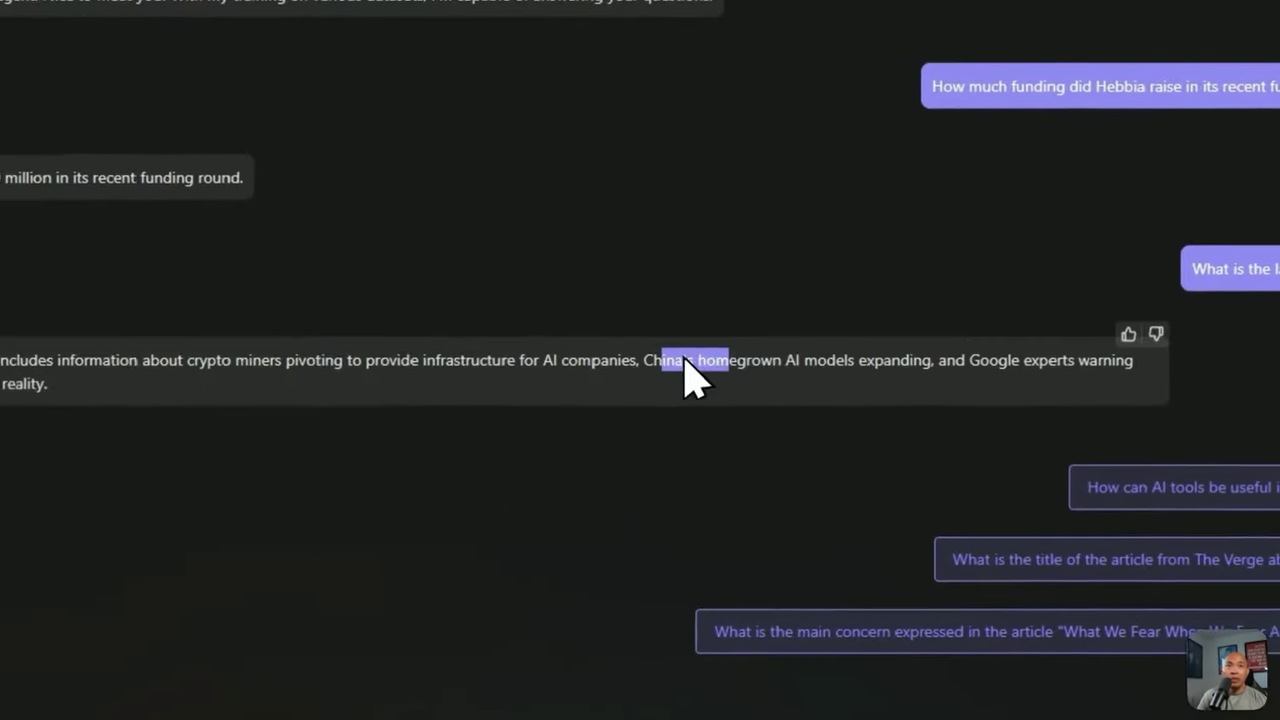
{"action": "left_click_drag", "start_coordinate": [758, 370], "coordinate": [80, 411]}
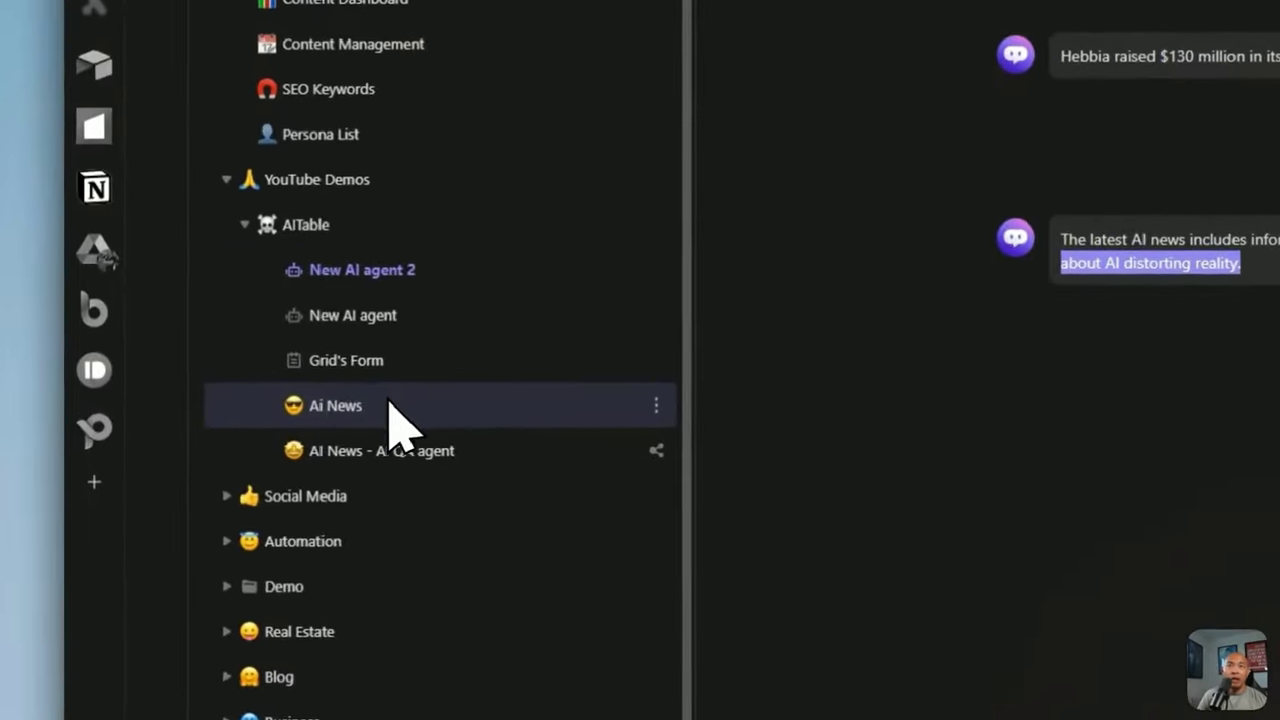
{"action": "left_click", "coordinate": [392, 408]}
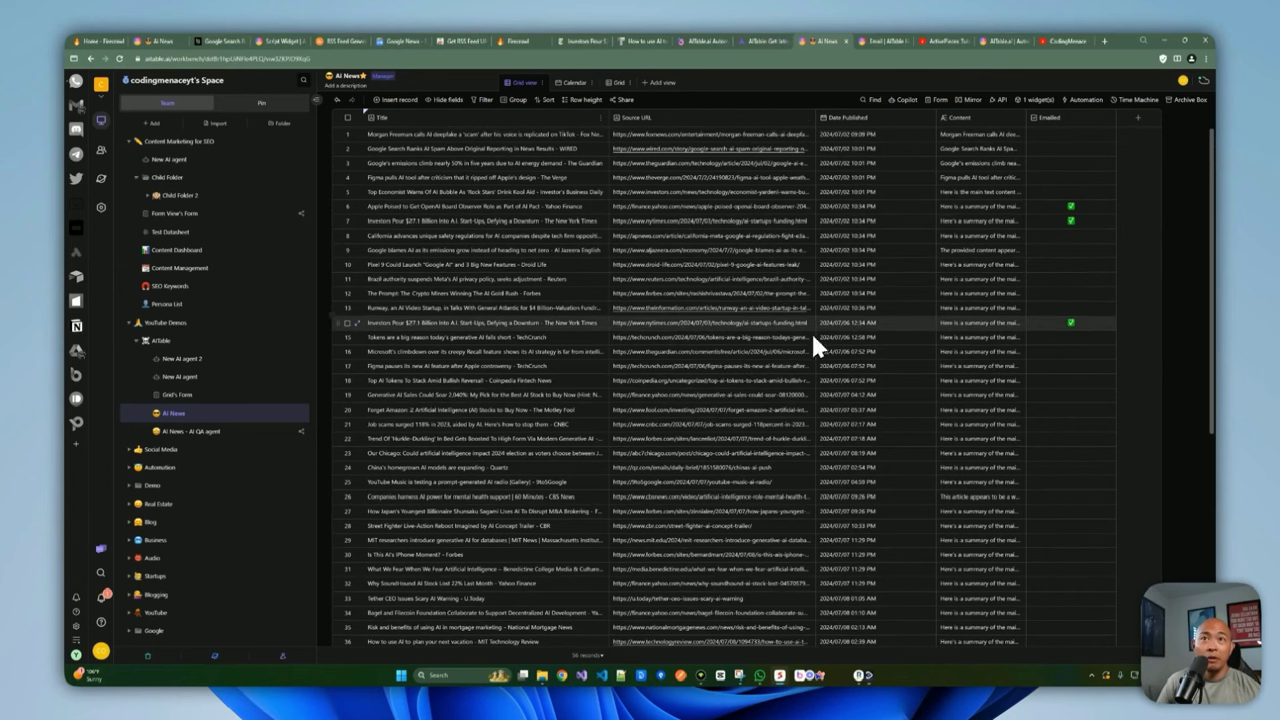
Select the crypto miners headline in row 12, scroll the grid, and return to New AI agent 2.
{"action": "left_click", "coordinate": [392, 294]}
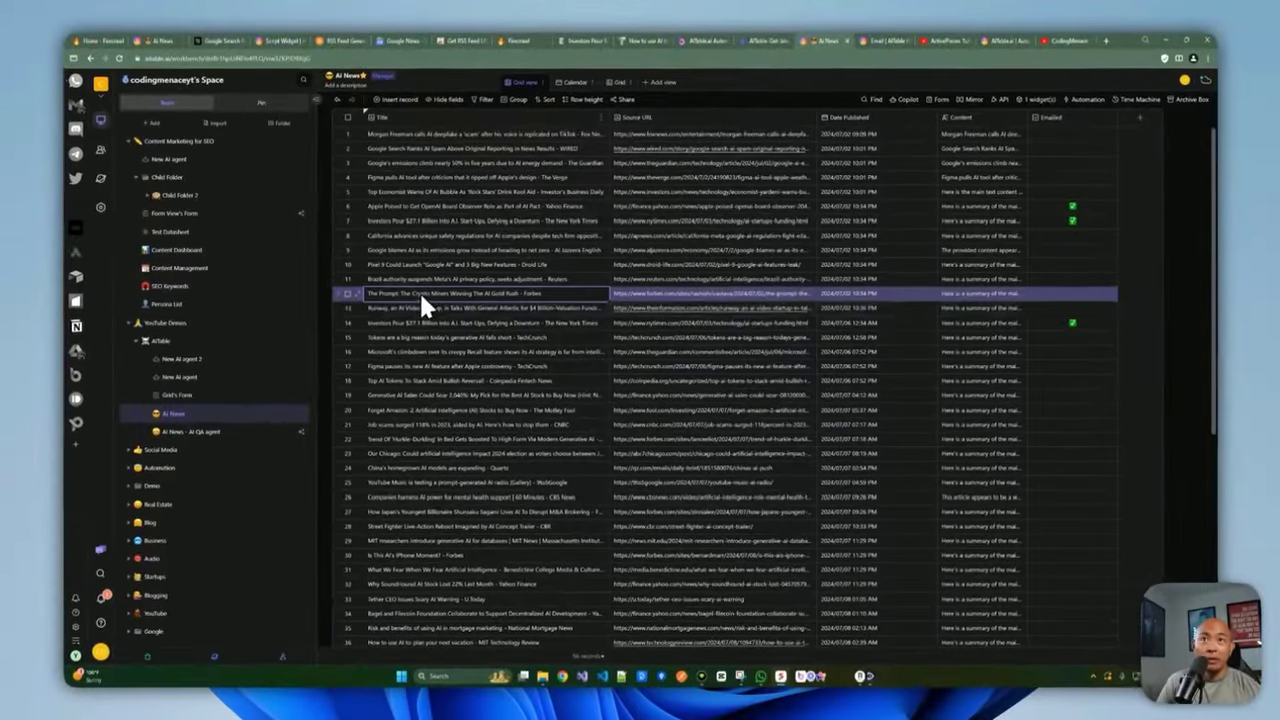
{"action": "scroll", "coordinate": [419, 290], "scroll_direction": "down", "scroll_amount": 5}
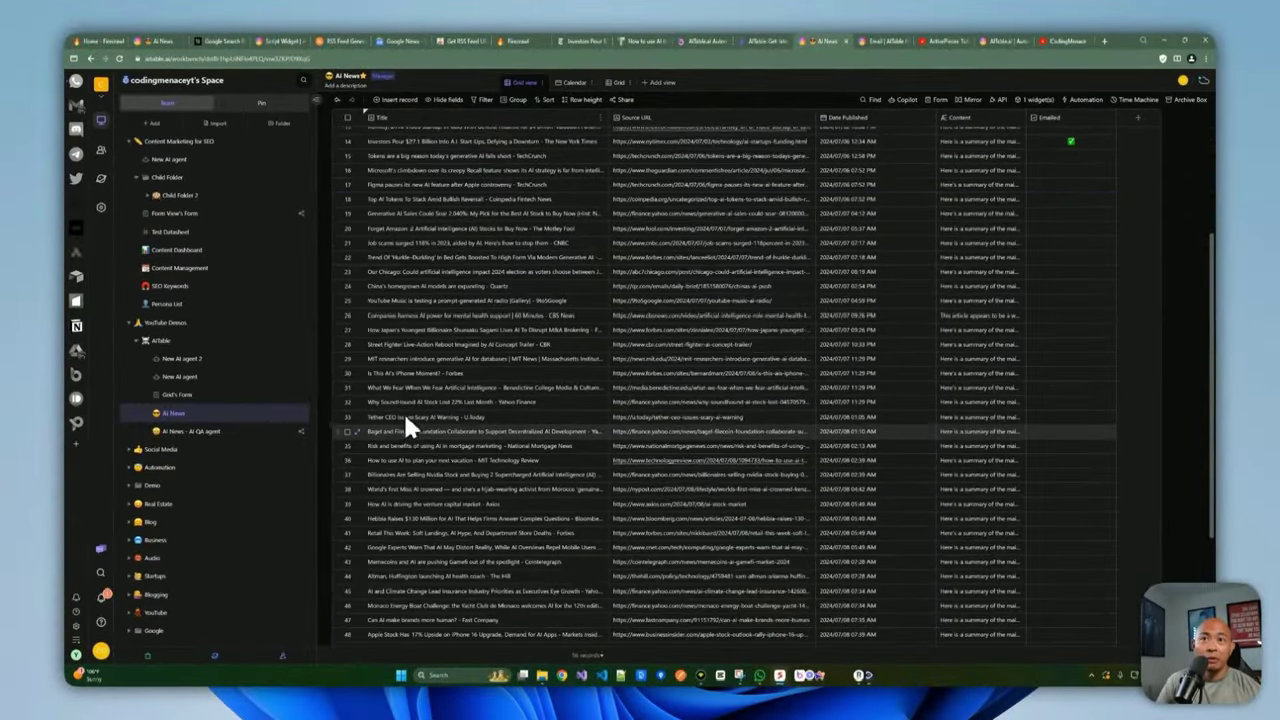
{"action": "scroll", "coordinate": [440, 445], "scroll_direction": "down", "scroll_amount": 1}
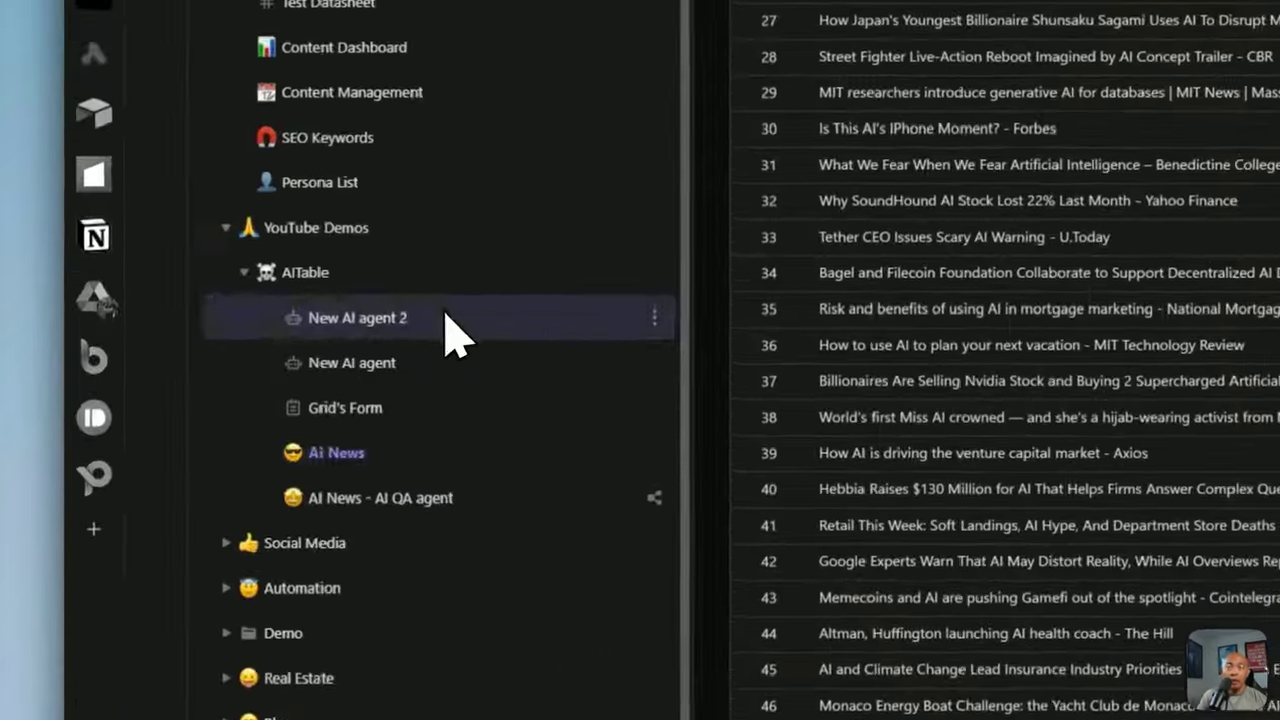
{"action": "left_click", "coordinate": [211, 358]}
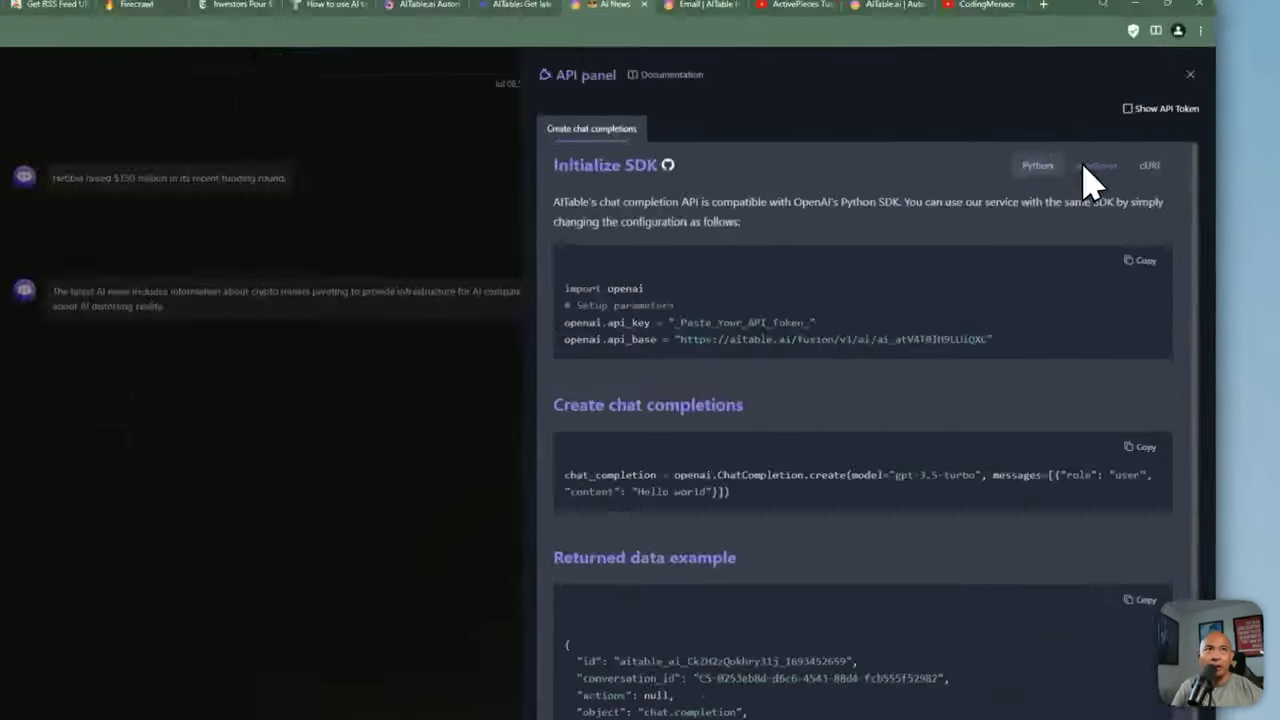
Switch the API code sample to cURL and highlight the endpoint URL and agent ID.
{"action": "left_click", "coordinate": [1138, 146]}
{"action": "left_click", "coordinate": [1173, 146]}
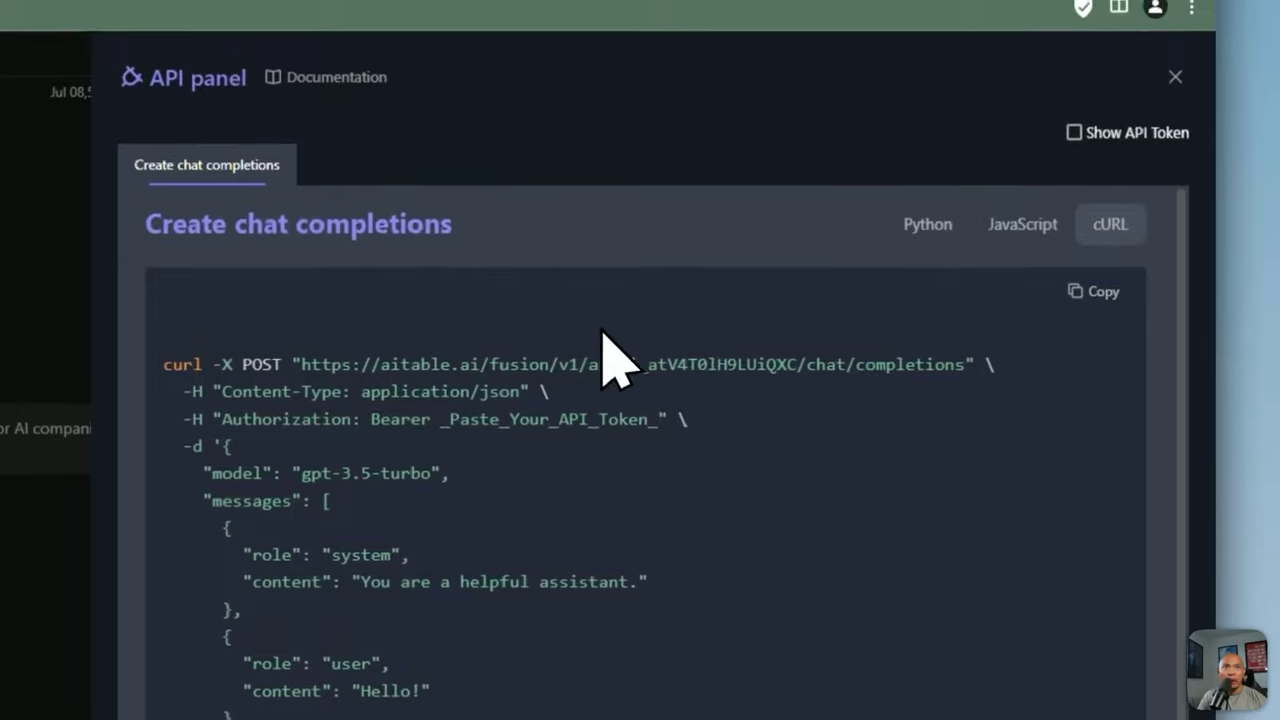
{"action": "left_click_drag", "start_coordinate": [294, 309], "coordinate": [654, 329]}
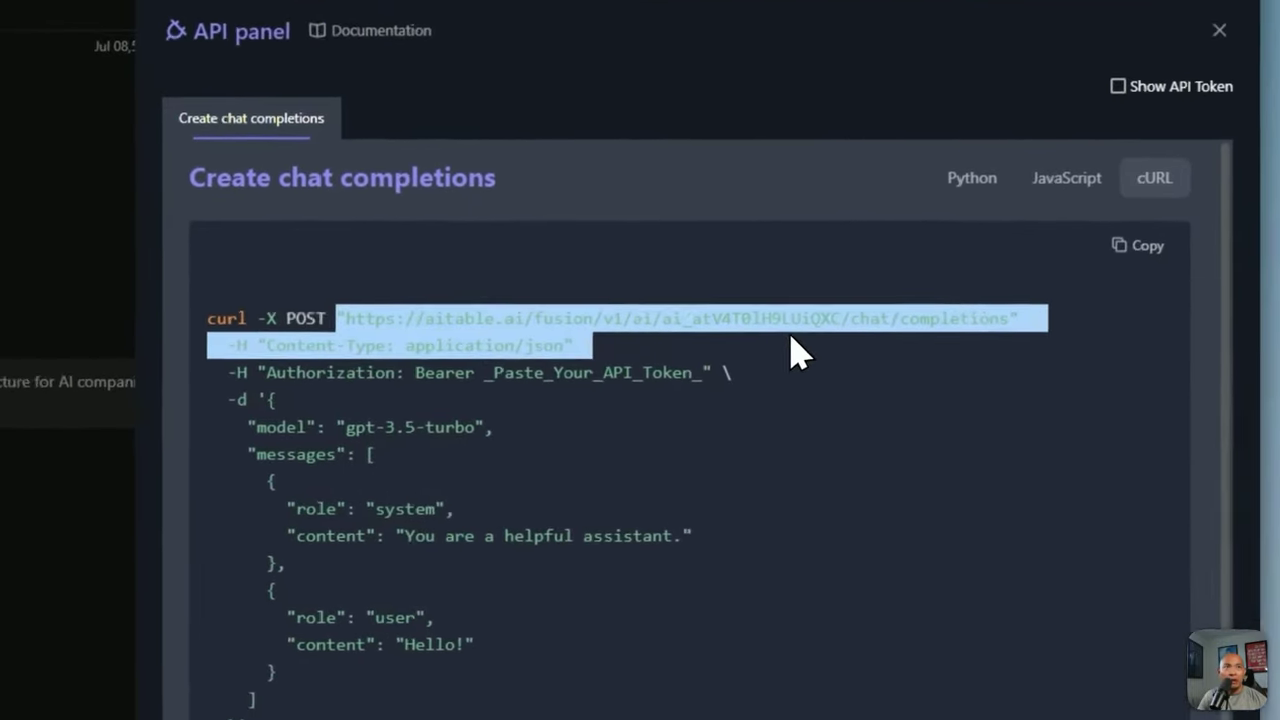
{"action": "left_click", "coordinate": [817, 466]}
{"action": "left_click_drag", "start_coordinate": [962, 305], "coordinate": [300, 303]}
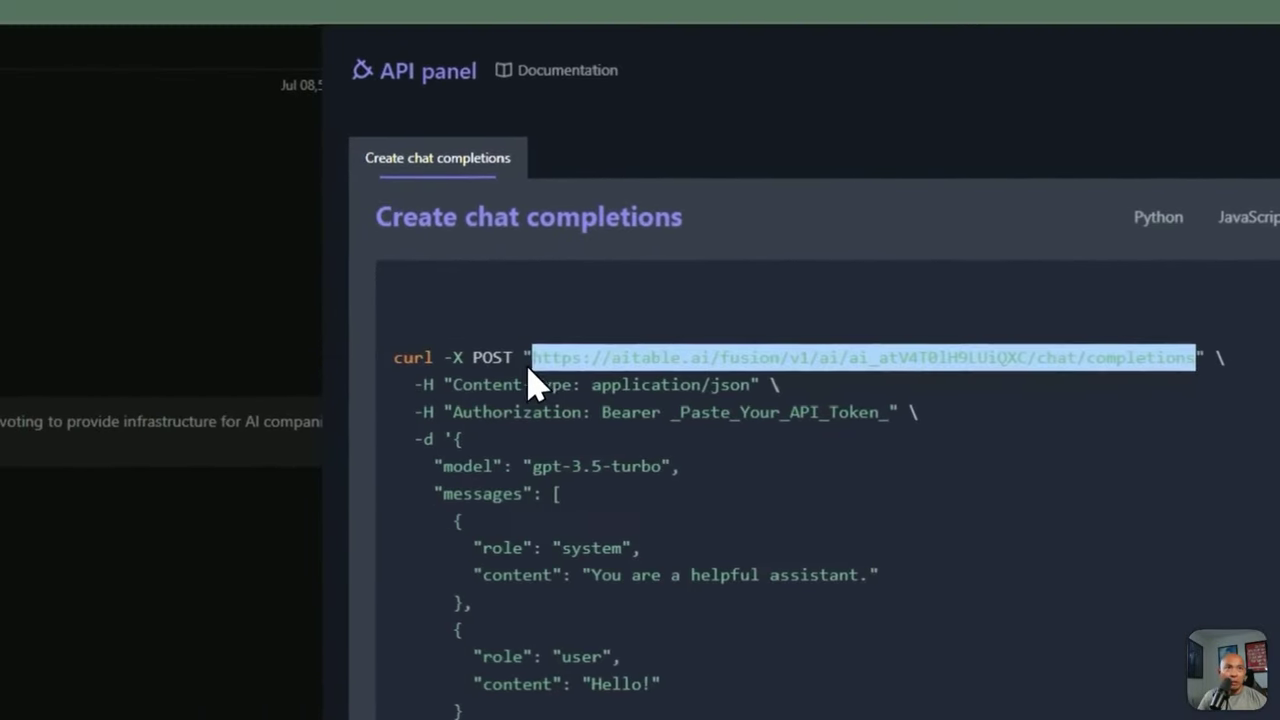
{"action": "left_click", "coordinate": [577, 360]}
{"action": "double_click", "coordinate": [634, 312]}
{"action": "left_click", "coordinate": [866, 367]}
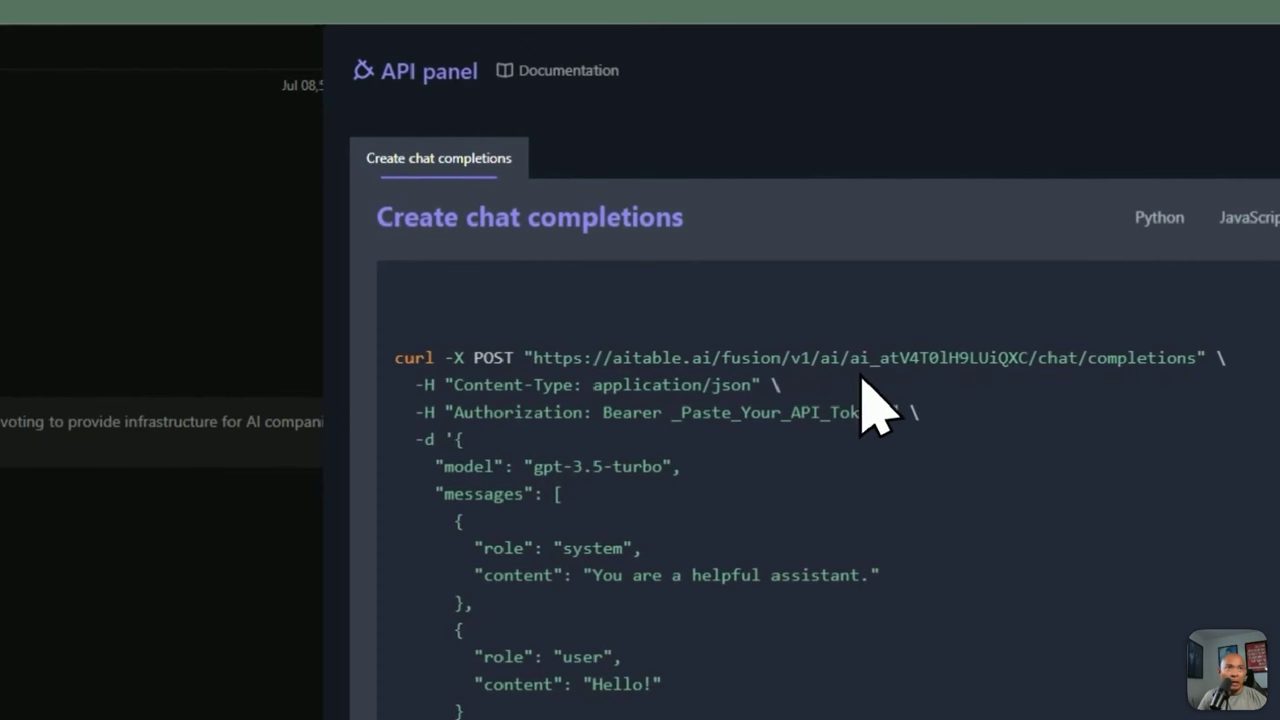
{"action": "double_click", "coordinate": [900, 360]}
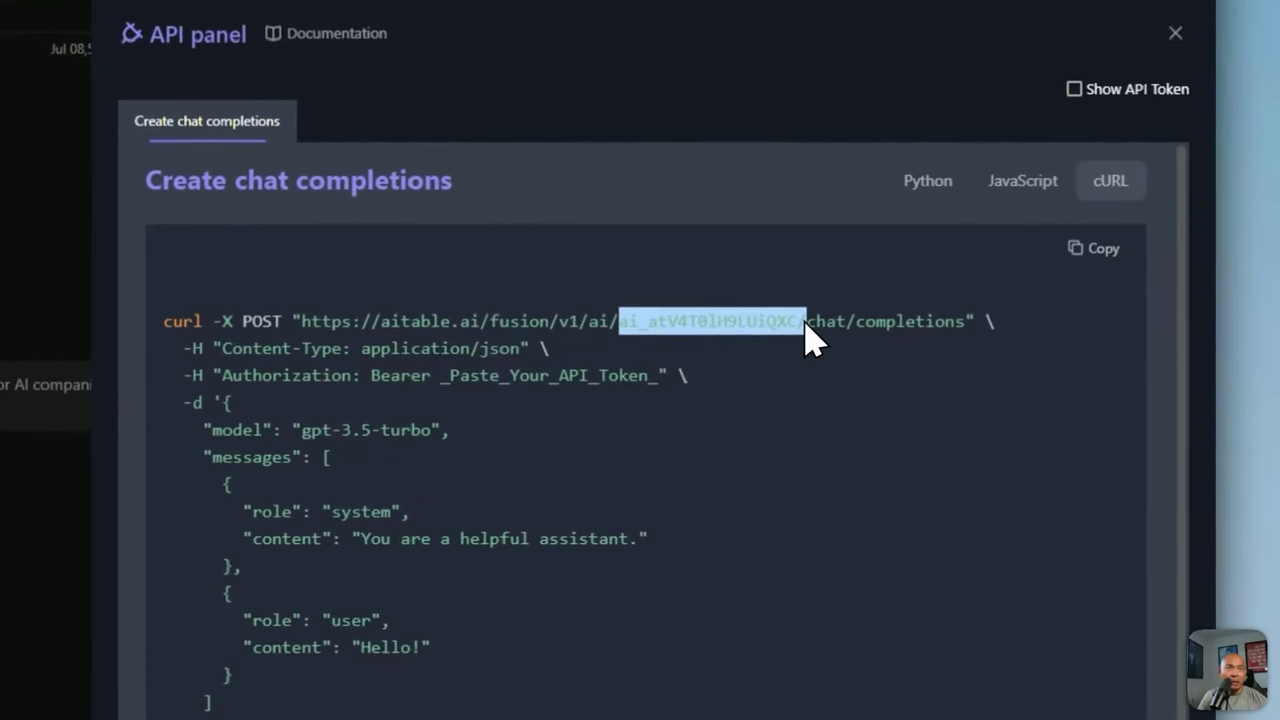
{"action": "left_click", "coordinate": [816, 337]}
Review the returned data example, highlighting the message fields, usage section and token counts.
{"action": "scroll", "coordinate": [623, 500], "scroll_direction": "down", "scroll_amount": 3}
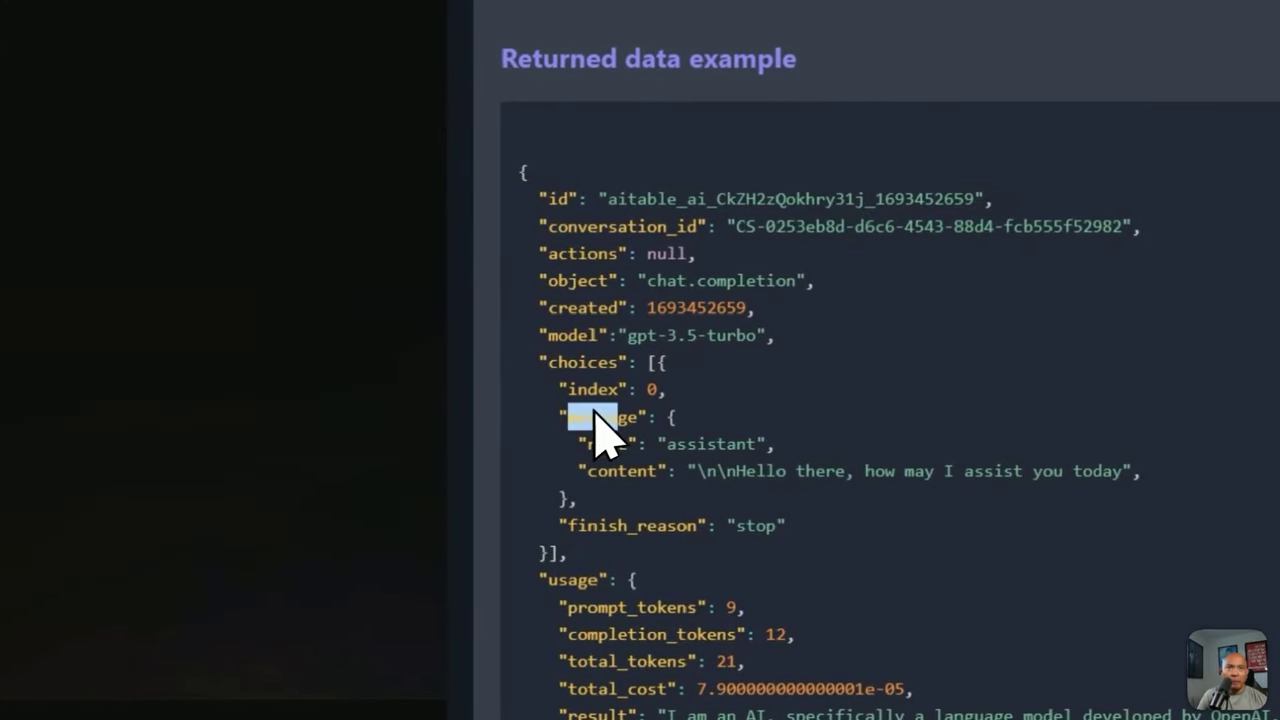
{"action": "left_click_drag", "start_coordinate": [588, 468], "coordinate": [740, 446]}
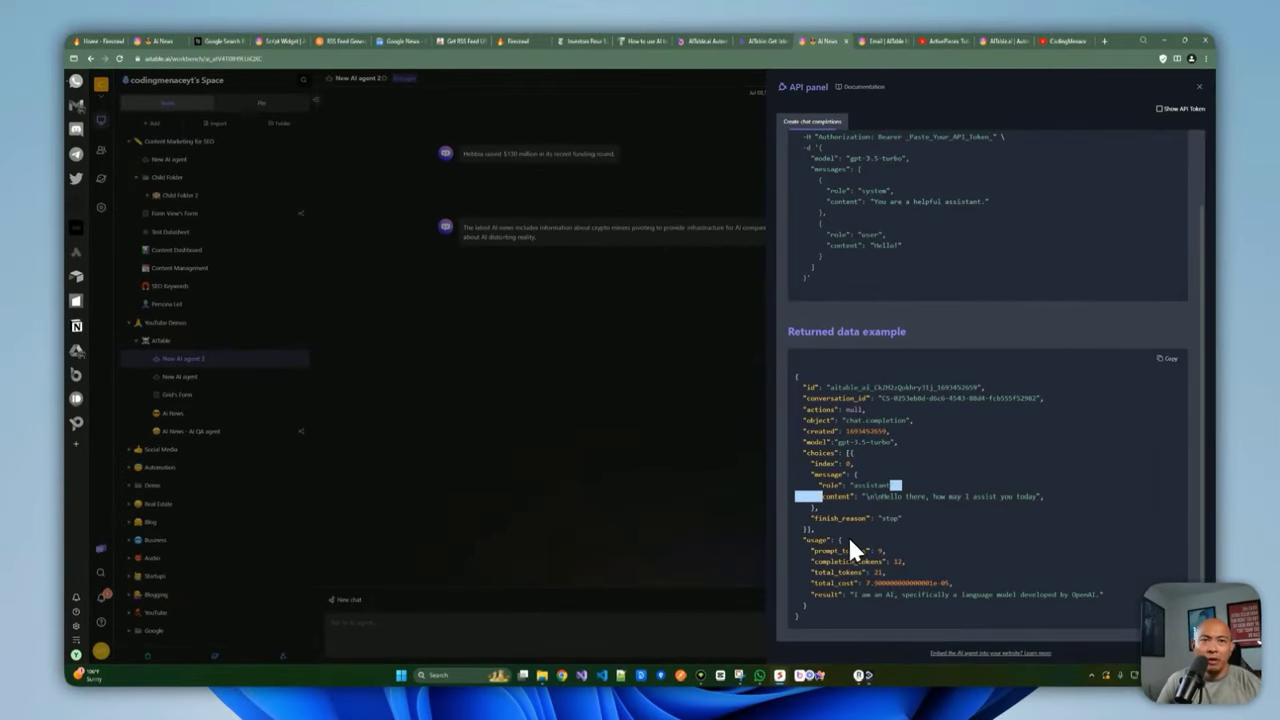
{"action": "left_click_drag", "start_coordinate": [812, 540], "coordinate": [898, 547]}
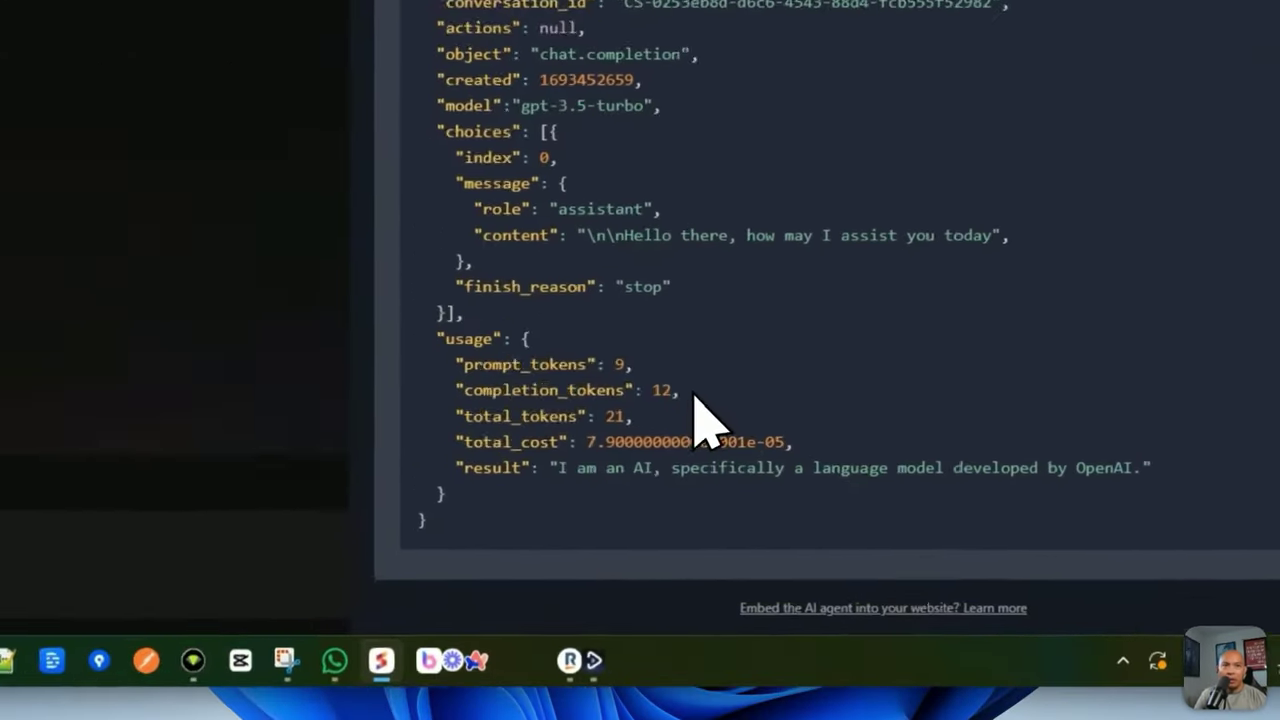
{"action": "left_click_drag", "start_coordinate": [905, 561], "coordinate": [827, 561]}
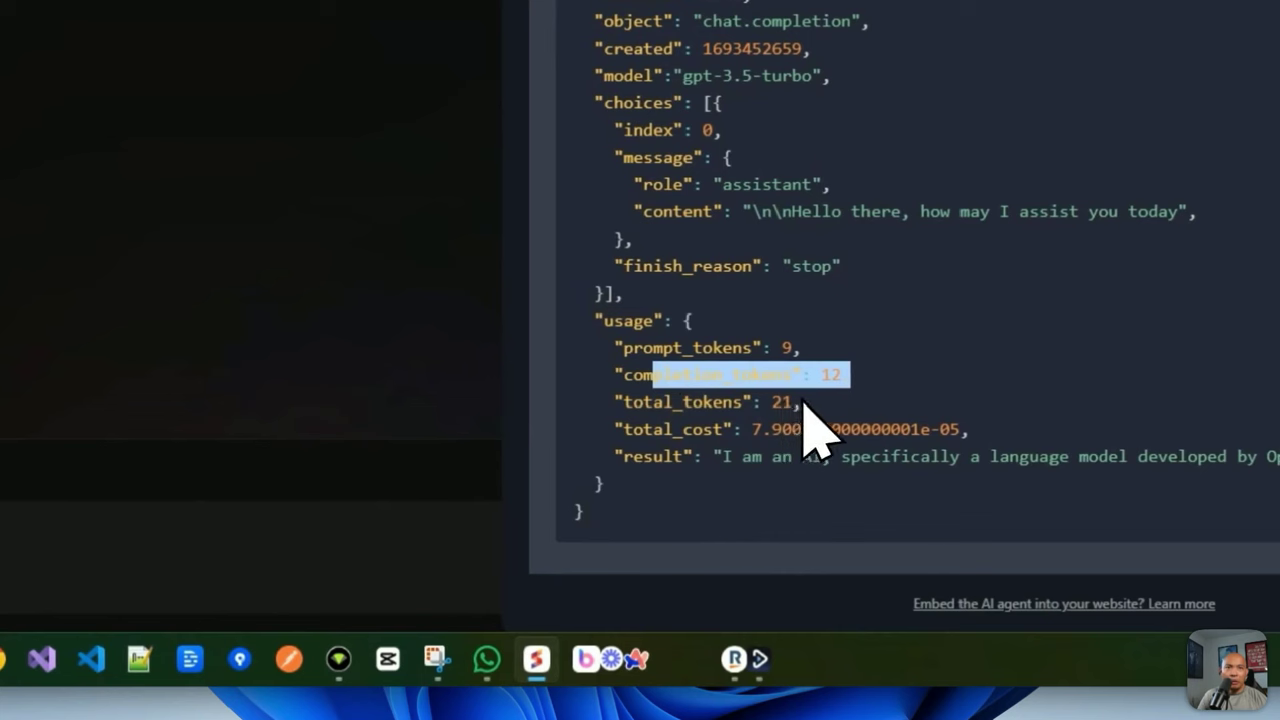
{"action": "triple_click", "coordinate": [680, 405]}
{"action": "left_click", "coordinate": [757, 488]}
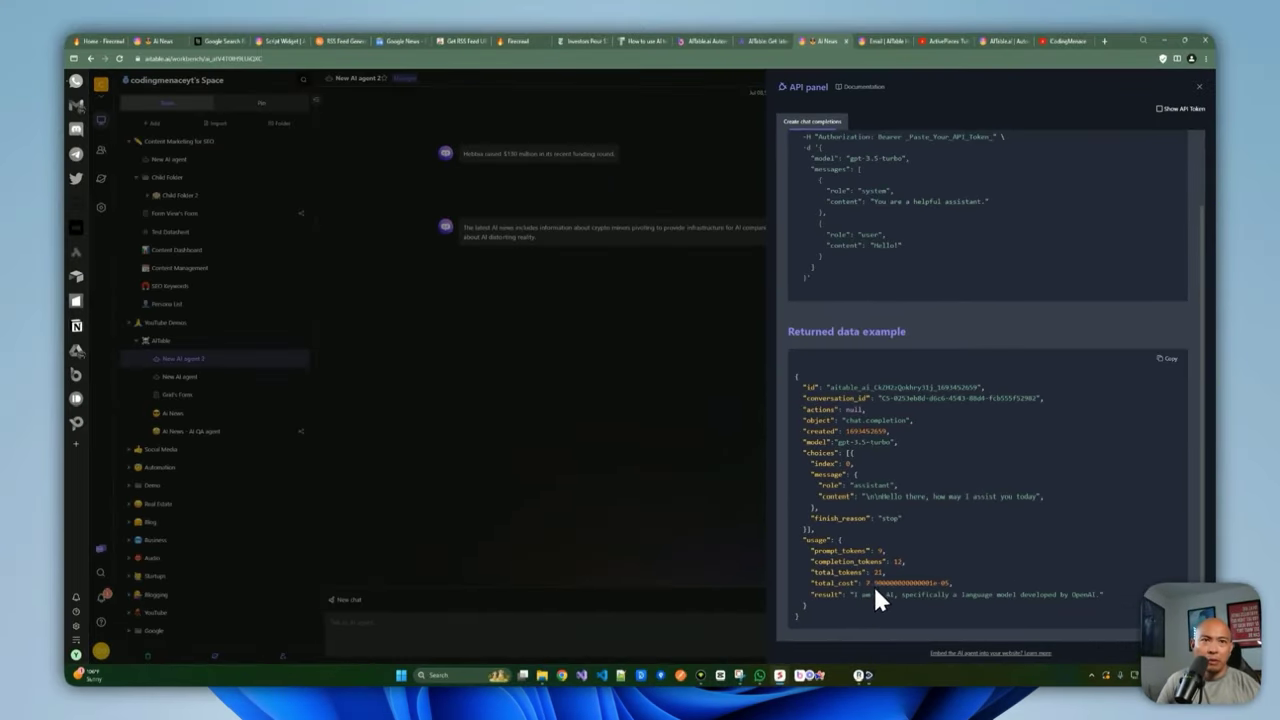
{"action": "scroll", "coordinate": [908, 558], "scroll_direction": "up", "scroll_amount": 2}
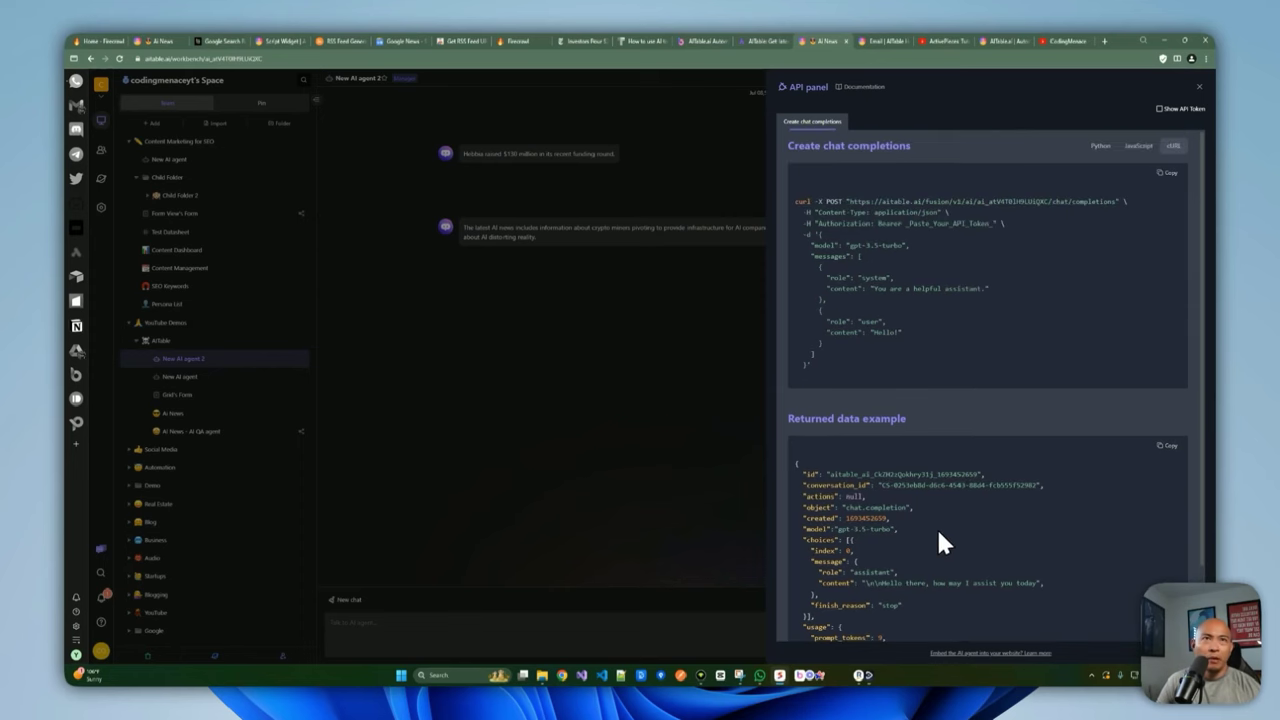
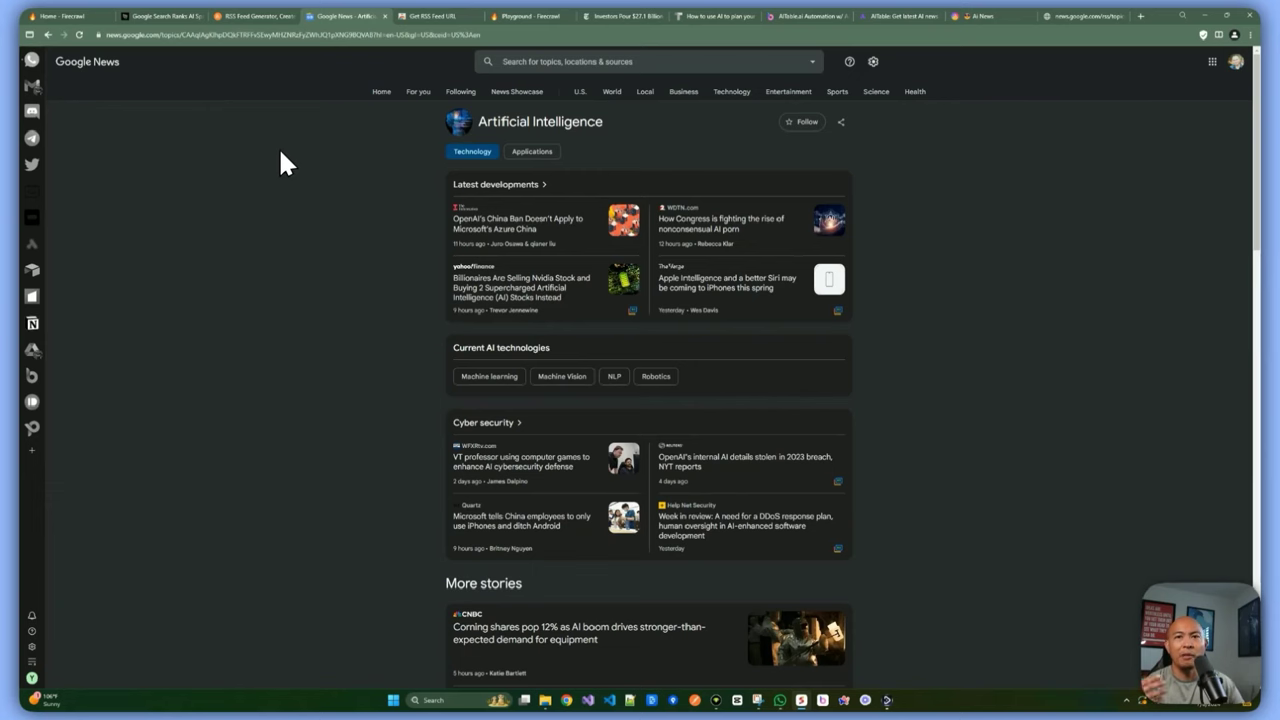
Look at the RSS feed generator site, then return to the Google News AI topic page.
{"action": "left_click", "coordinate": [244, 14]}
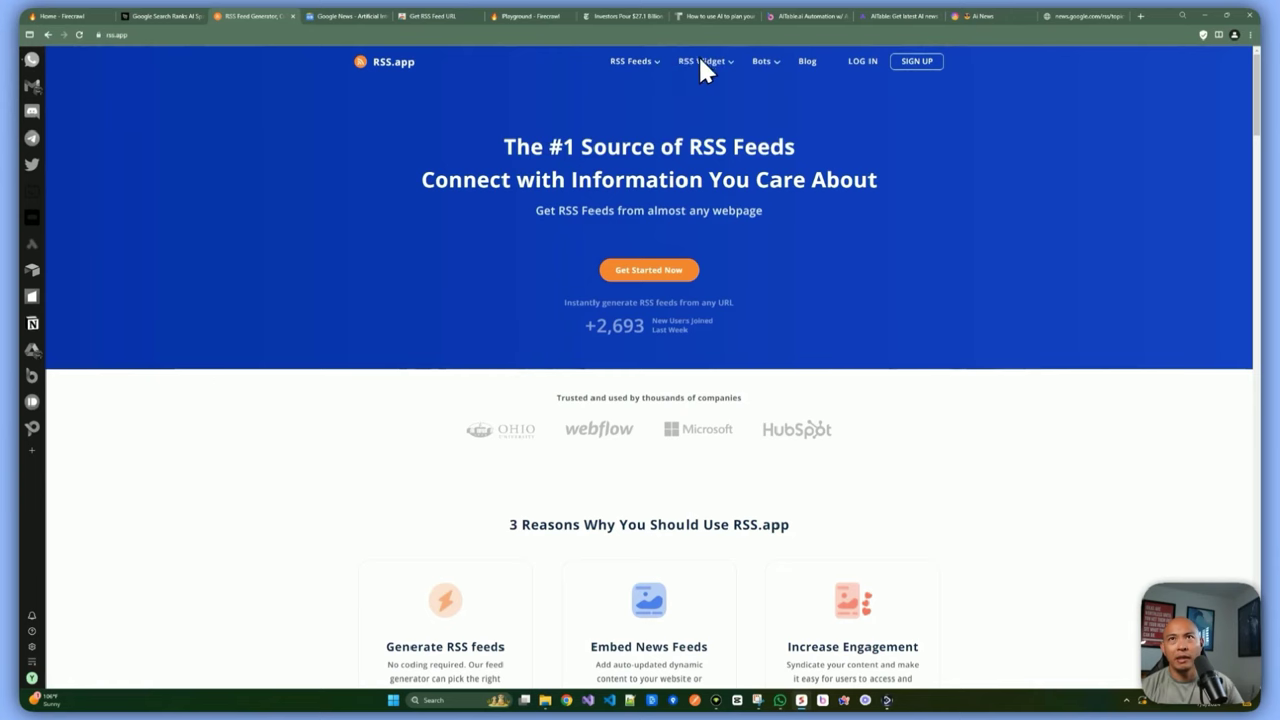
{"action": "mouse_move", "coordinate": [629, 65]}
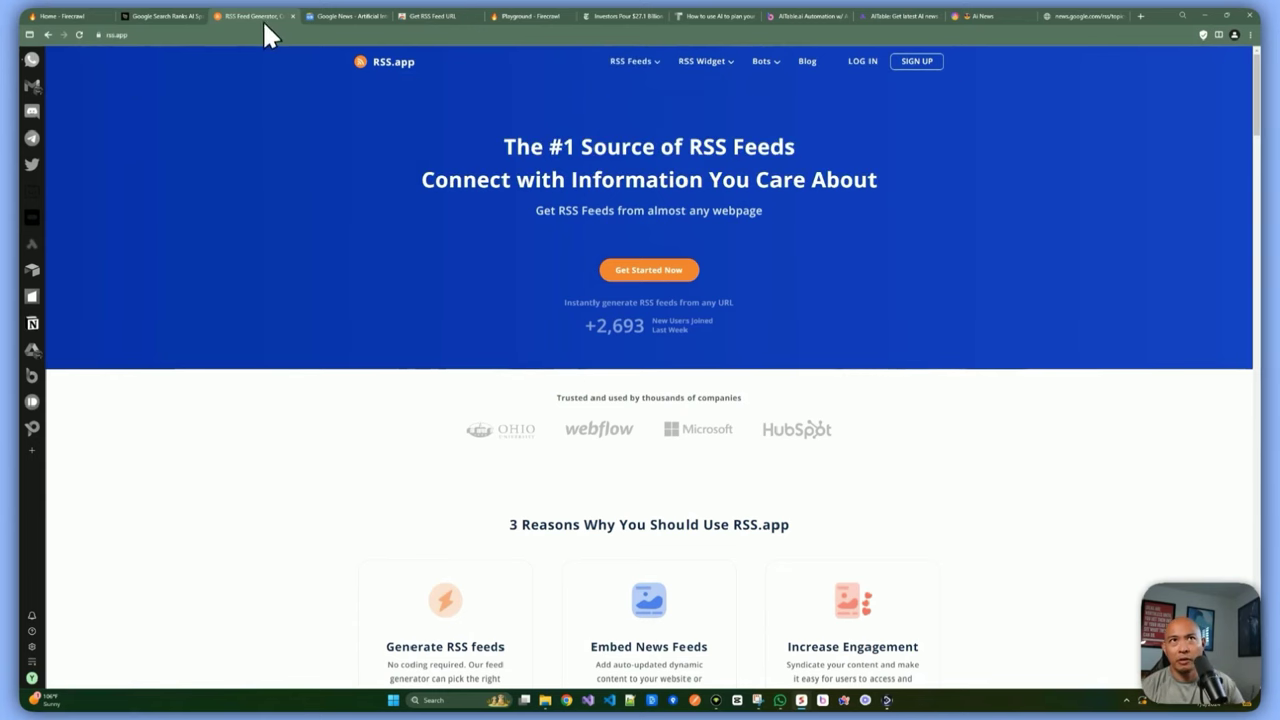
{"action": "left_click", "coordinate": [340, 16]}
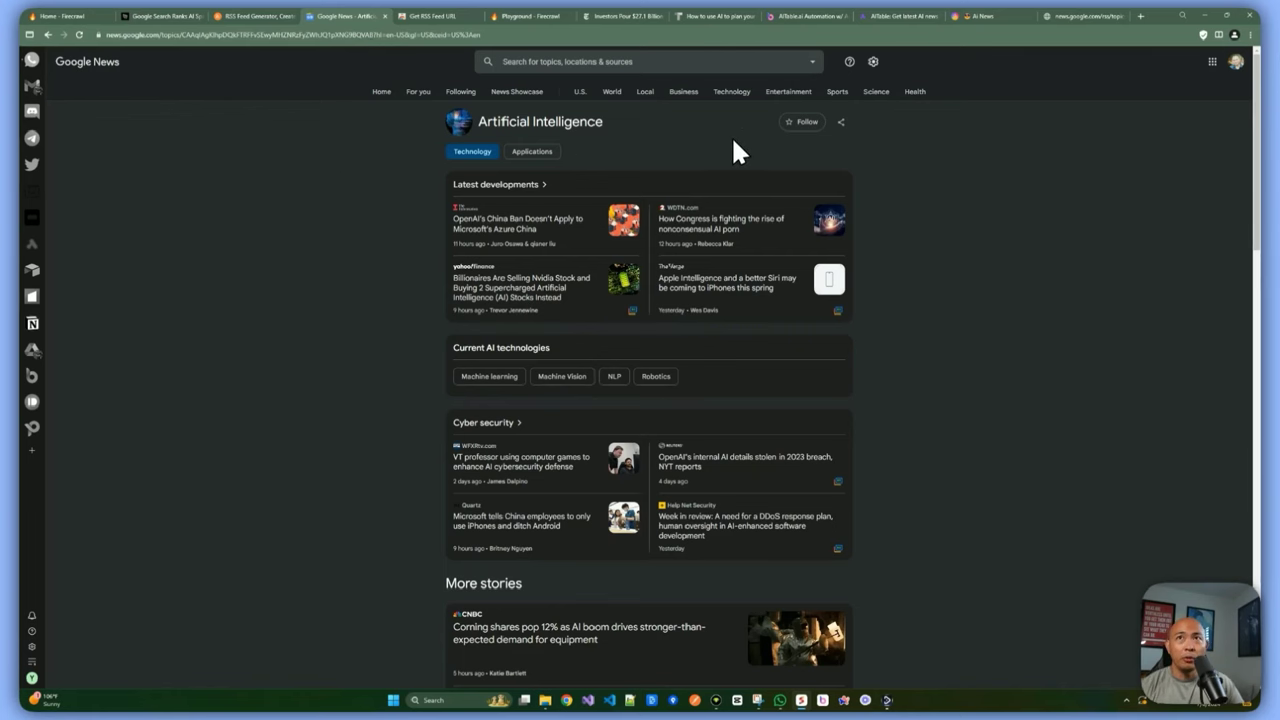
Open and dismiss the Google News settings options, then view the Get RSS Feed URL store page.
{"action": "left_click", "coordinate": [873, 61]}
{"action": "left_click", "coordinate": [919, 156]}
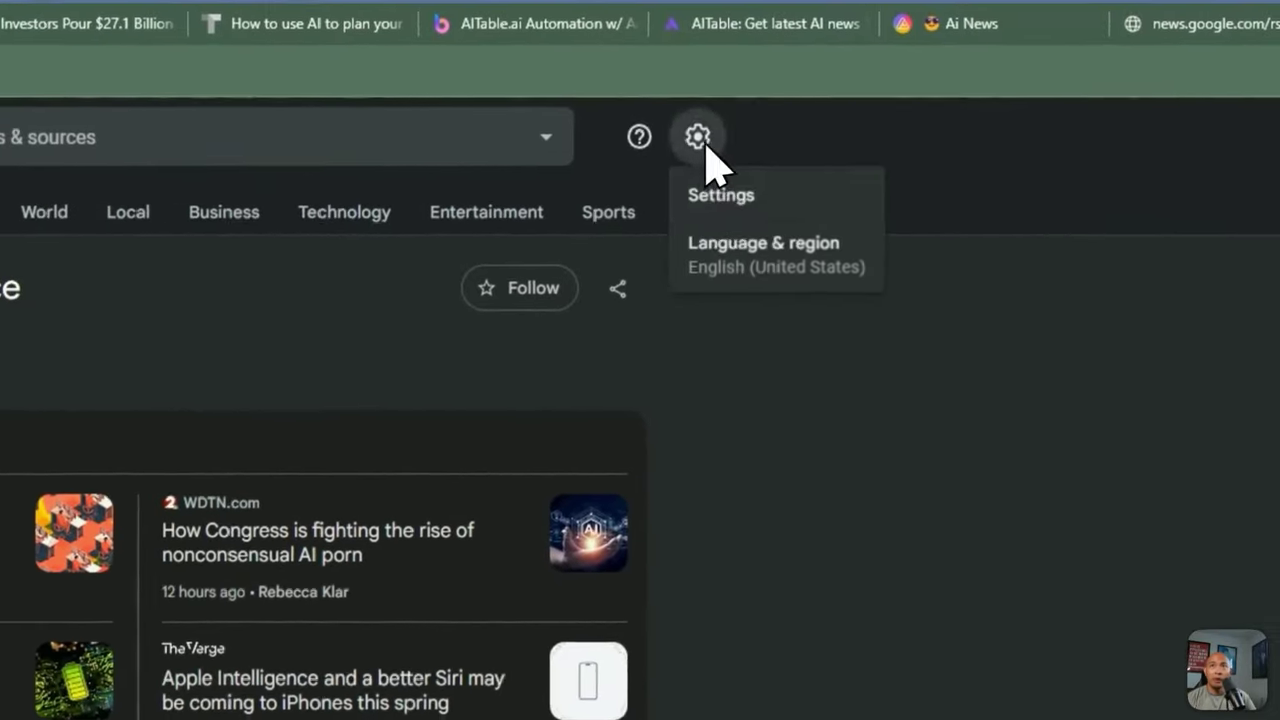
{"action": "left_click", "coordinate": [333, 212]}
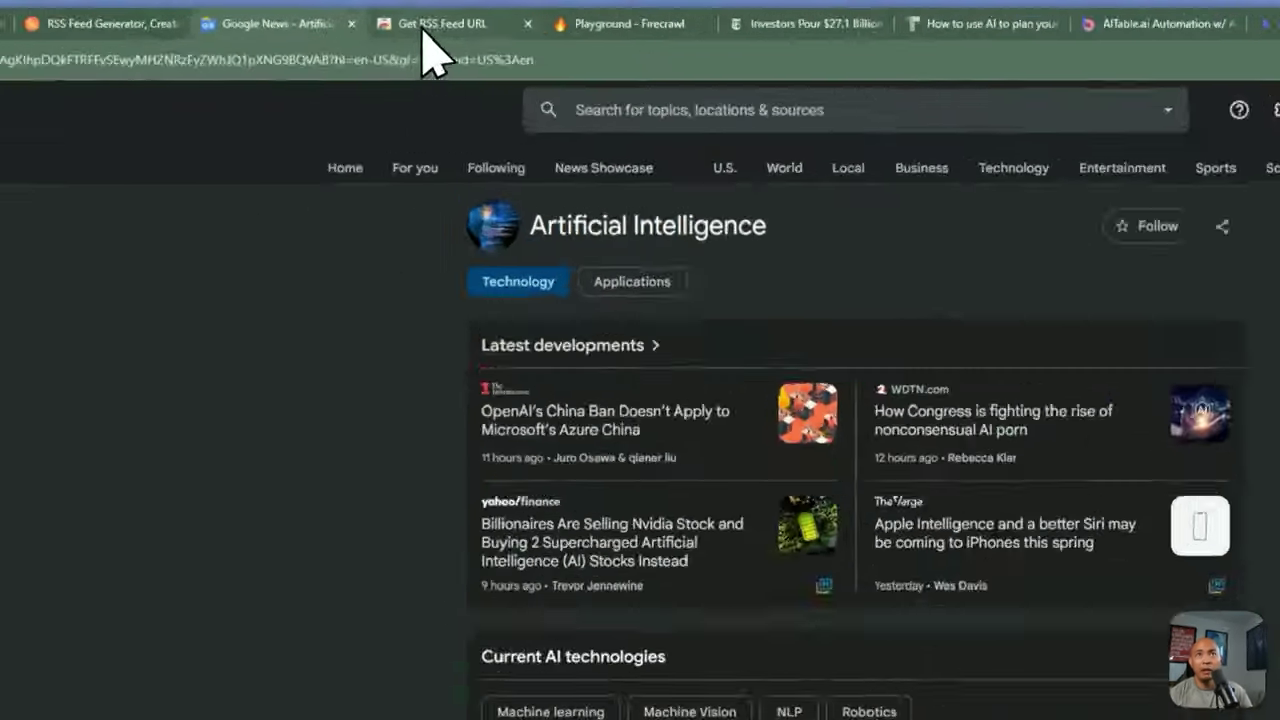
{"action": "left_click", "coordinate": [425, 16]}
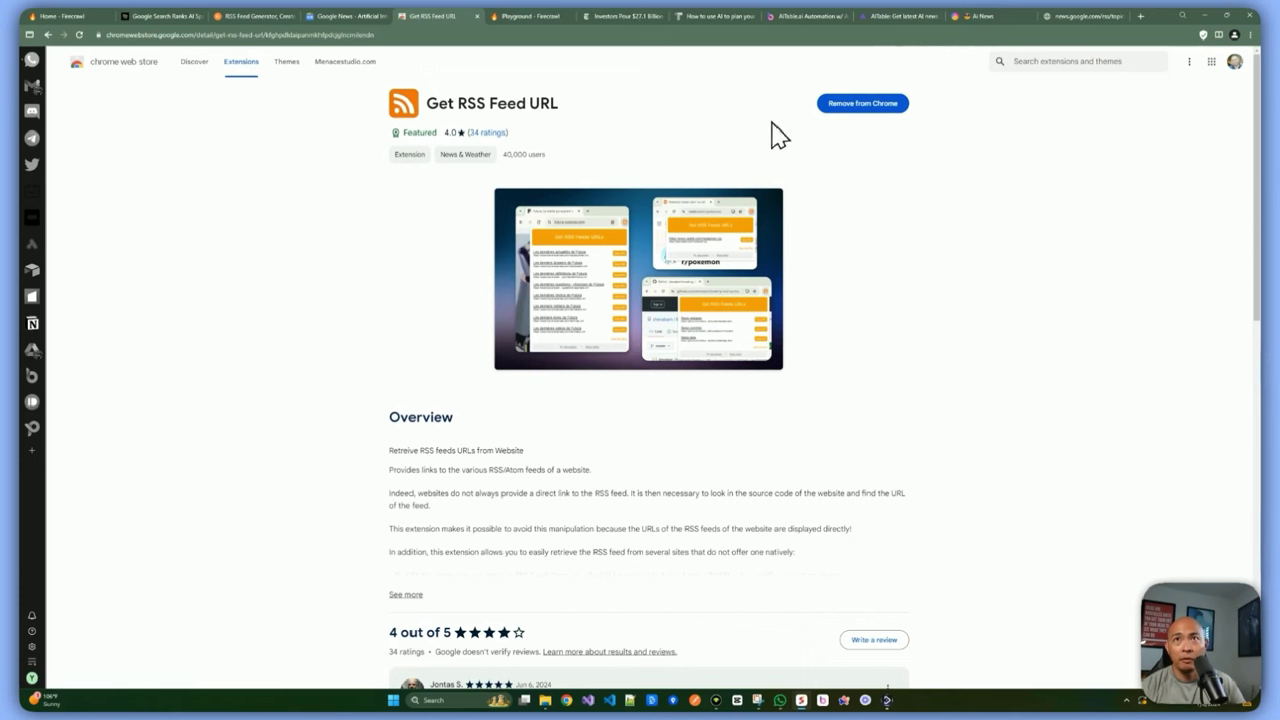
Return to the Google News page and select its 'Artificial Intelligence' heading.
{"action": "mouse_move", "coordinate": [1146, 45]}
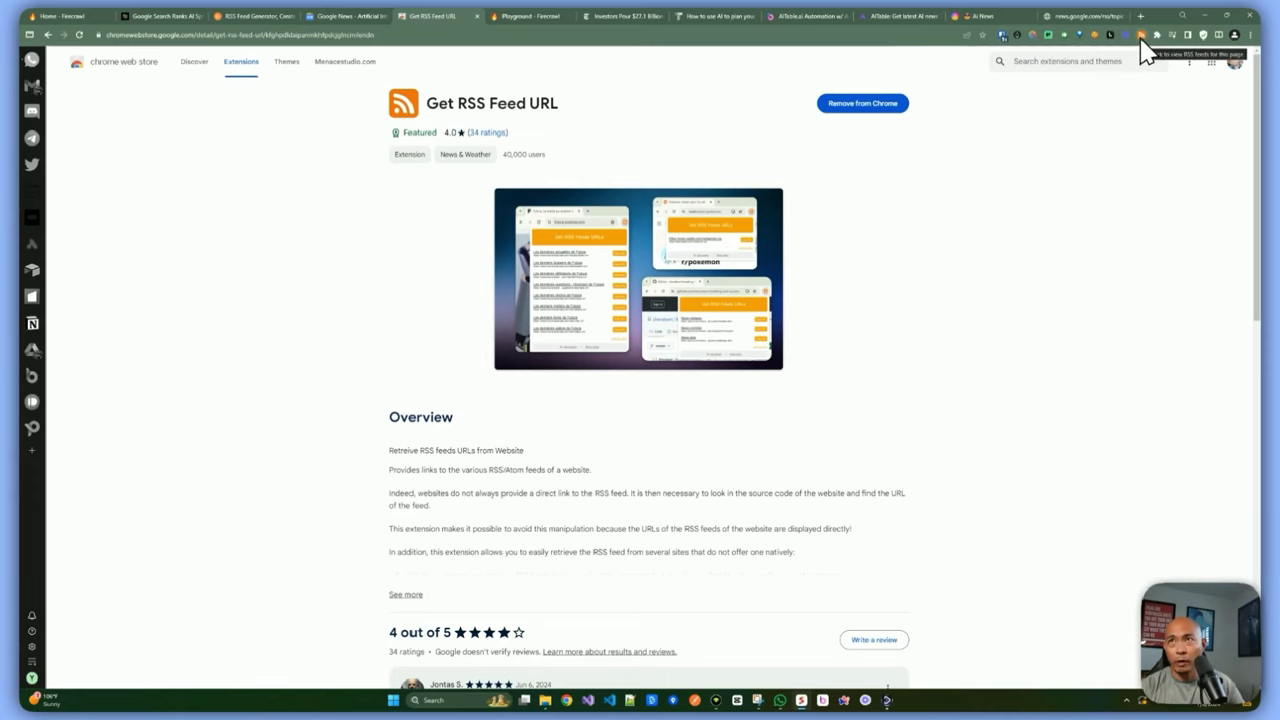
{"action": "left_click", "coordinate": [340, 16]}
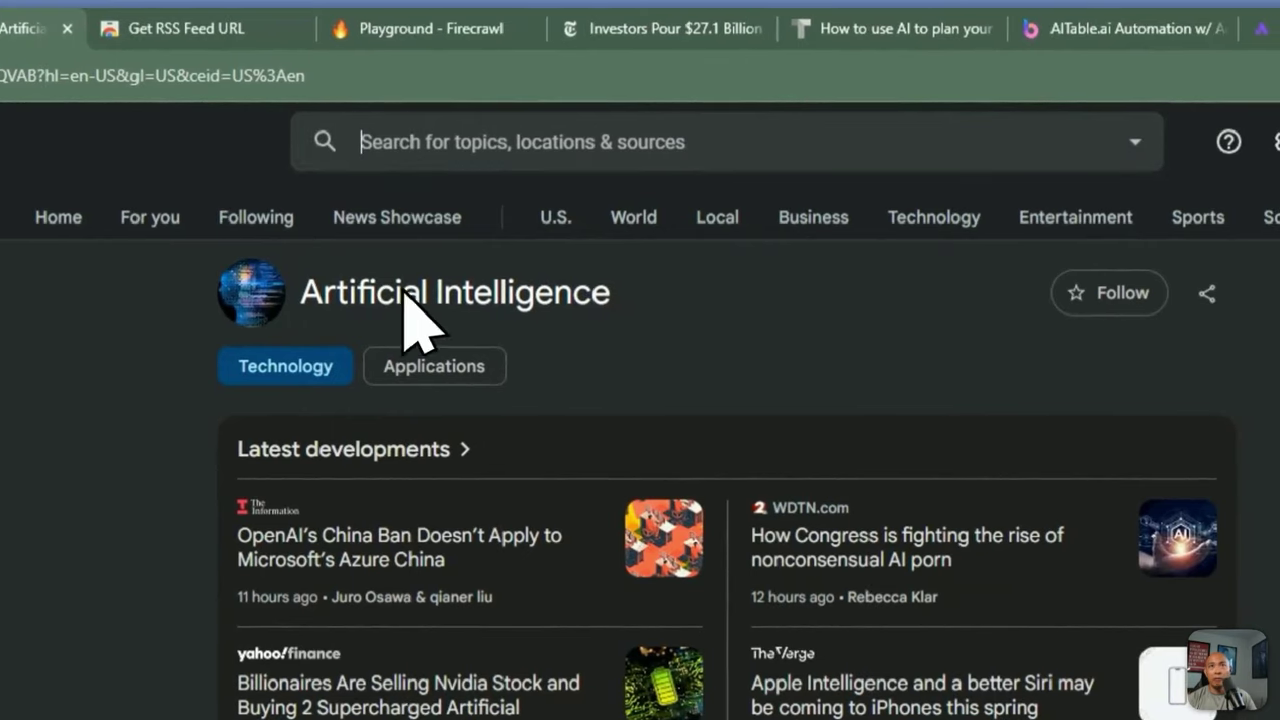
{"action": "left_click_drag", "start_coordinate": [620, 303], "coordinate": [306, 306]}
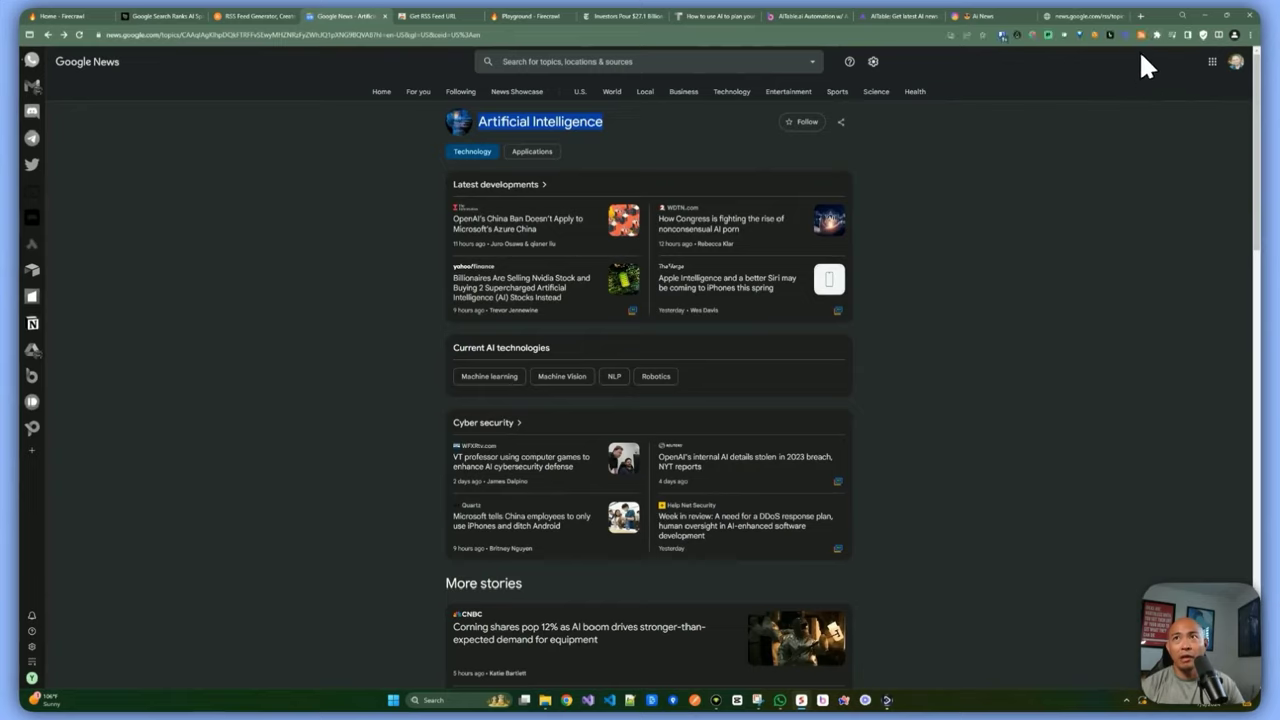
Copy the first Artificial Intelligence feed URL from the extension and scroll its raw XML items.
{"action": "left_click", "coordinate": [1141, 35]}
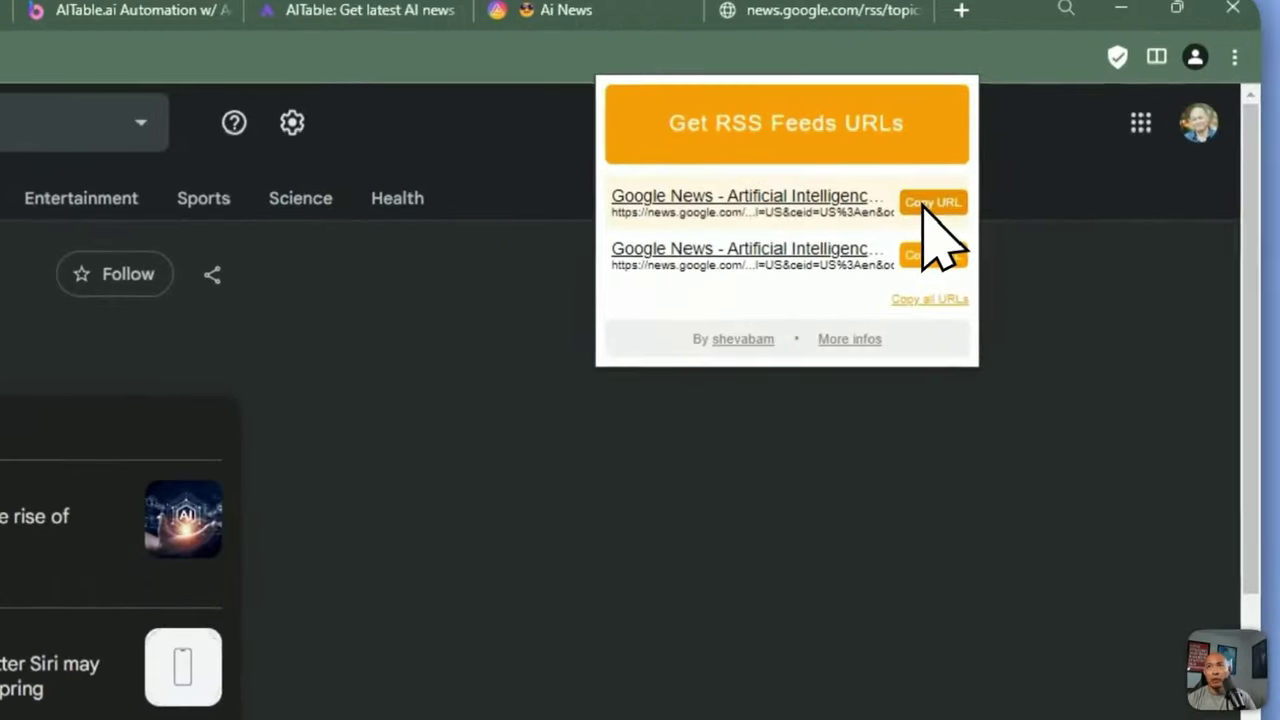
{"action": "left_click", "coordinate": [1126, 96]}
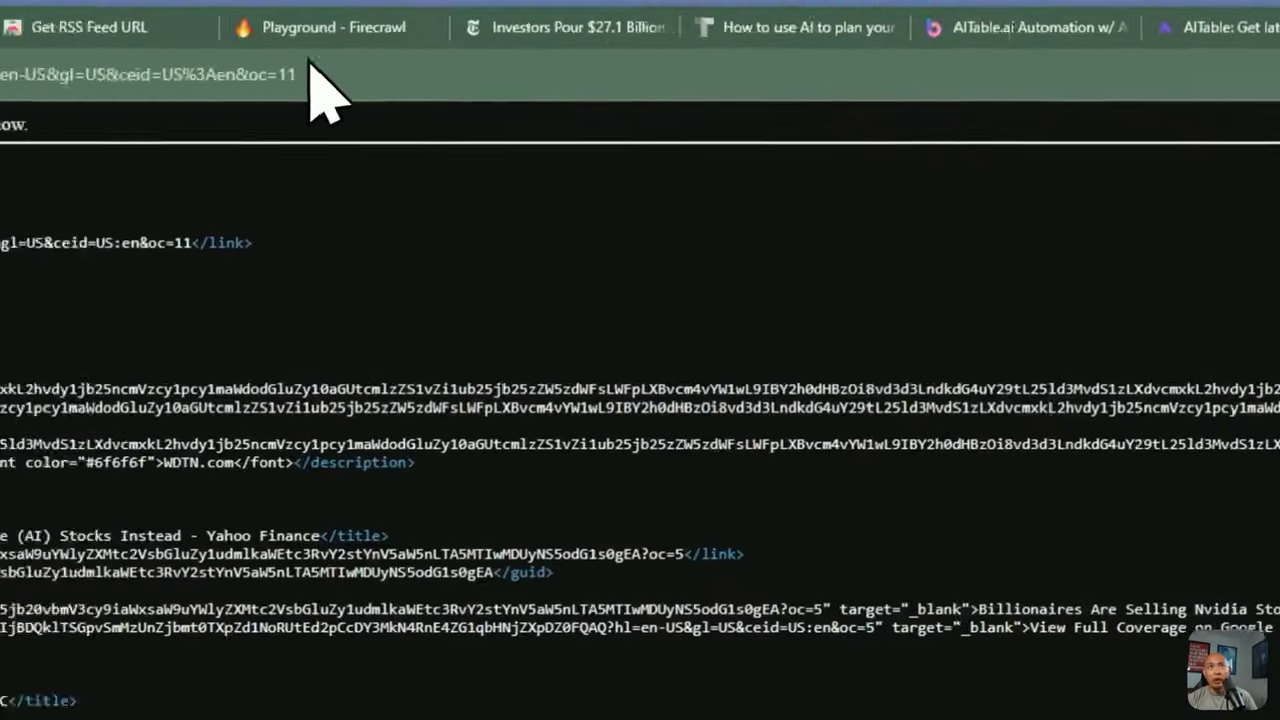
{"action": "scroll", "coordinate": [198, 144], "scroll_direction": "down", "scroll_amount": 2}
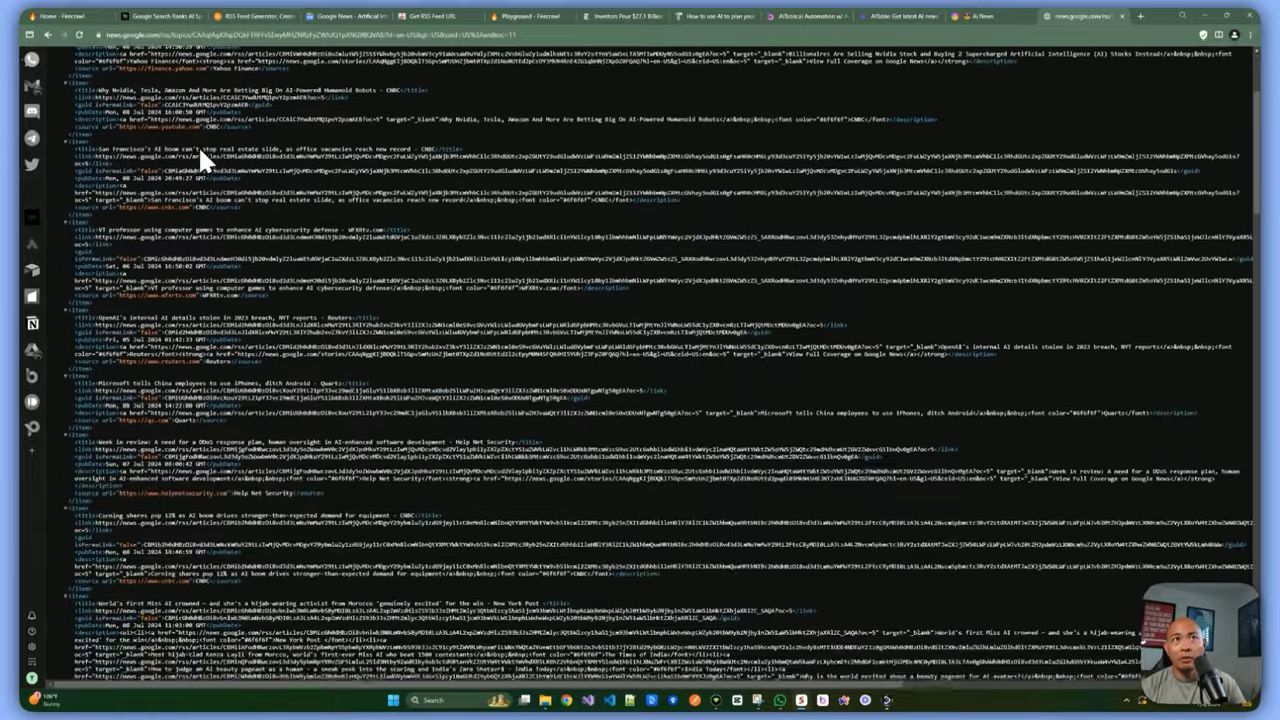
{"action": "scroll", "coordinate": [197, 152], "scroll_direction": "down", "scroll_amount": 2}
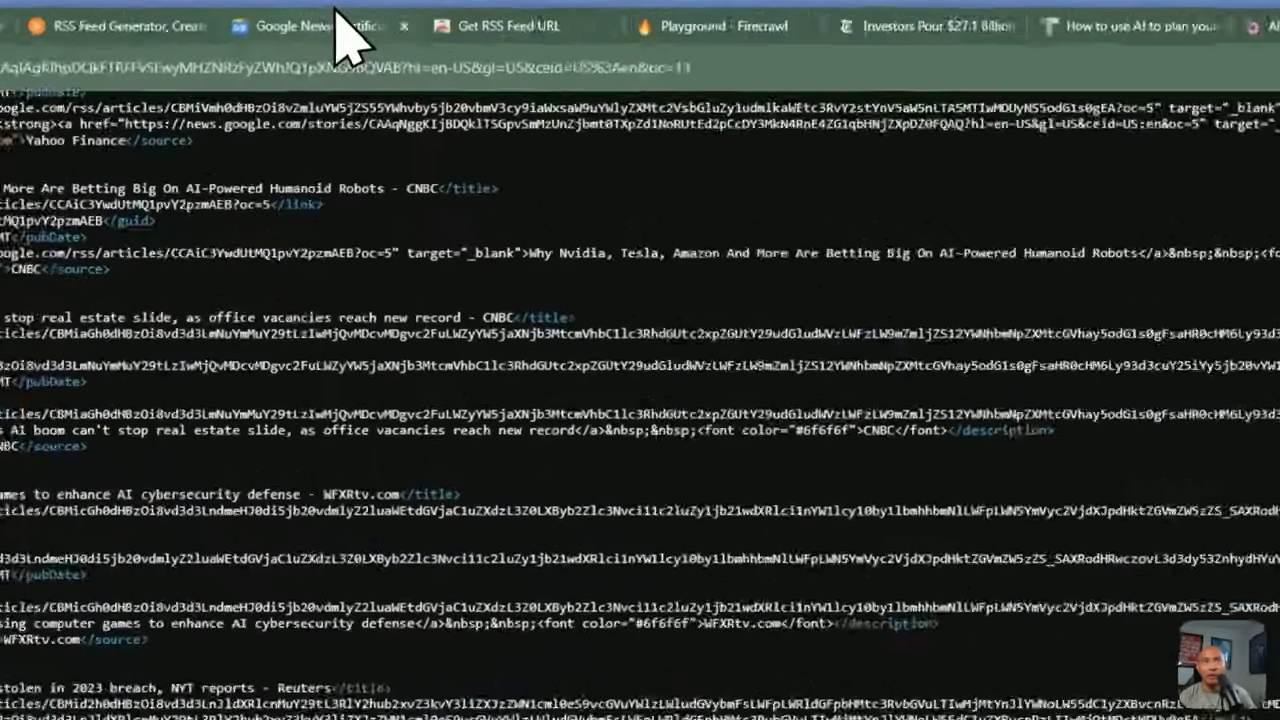
{"action": "left_click", "coordinate": [340, 16]}
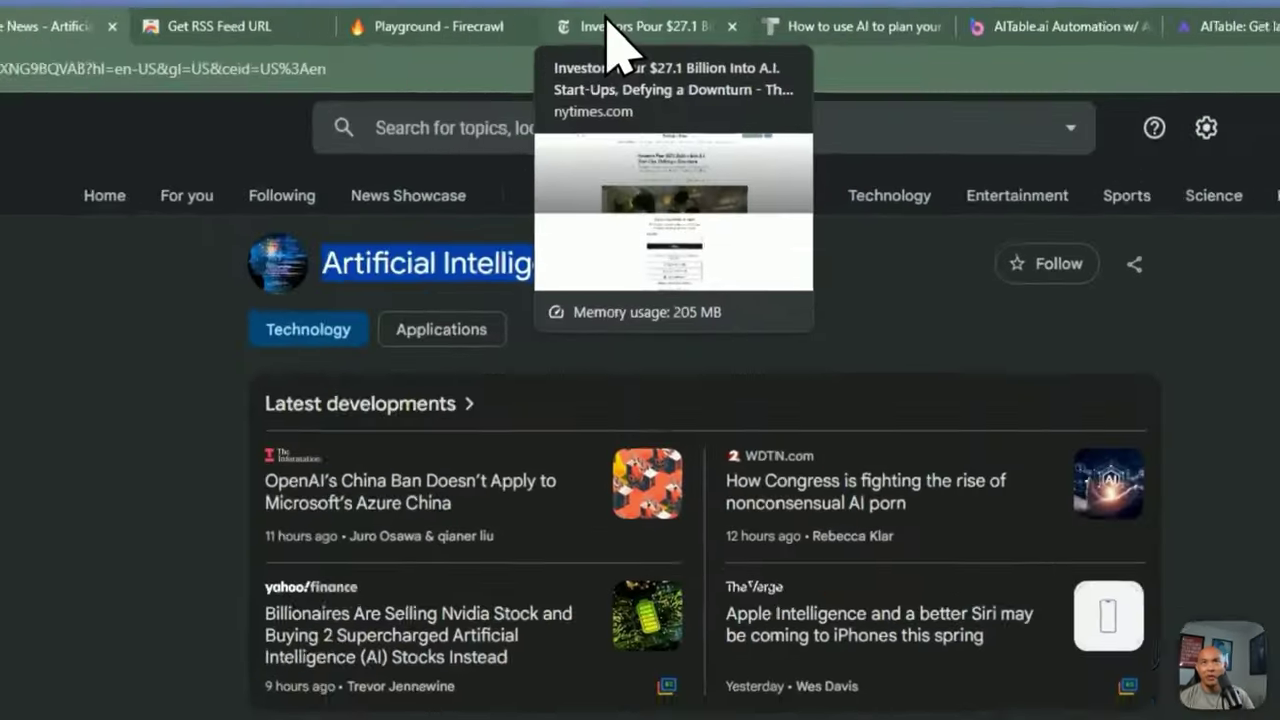
Open the NYT $27.1 billion AI investment article and browse the MIT Technology Review vacation-planning article.
{"action": "left_click", "coordinate": [605, 12]}
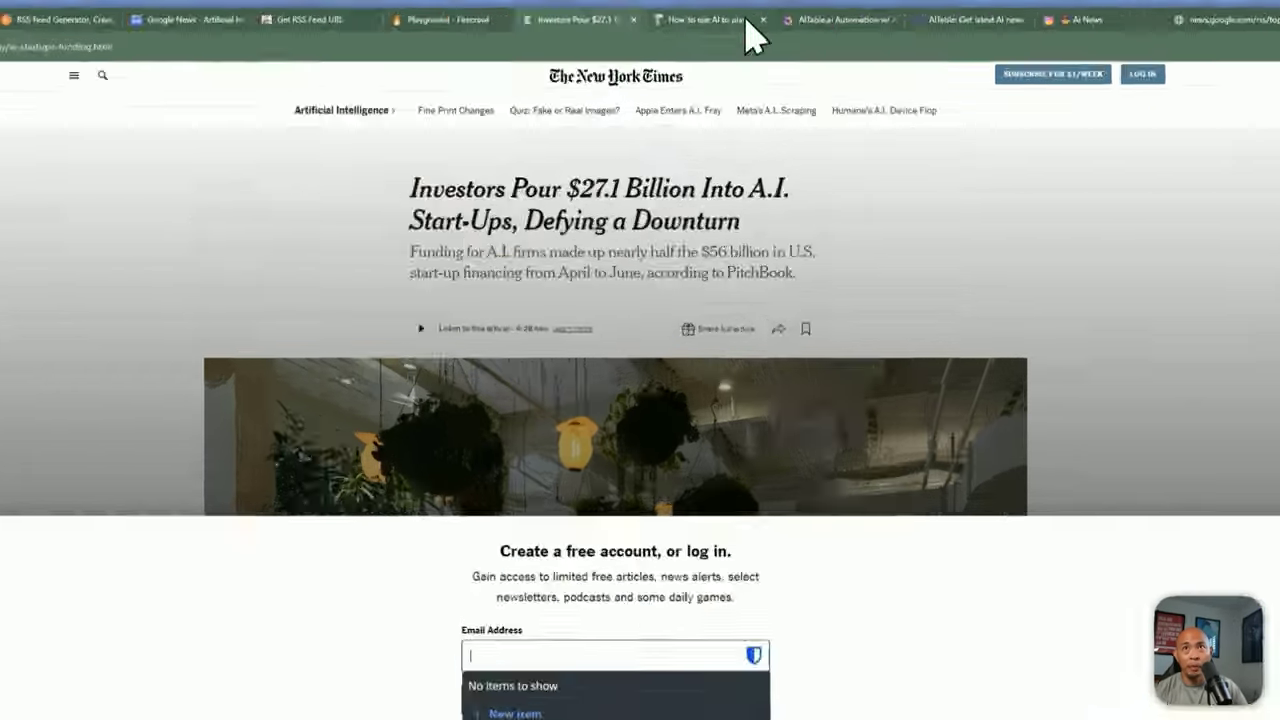
{"action": "left_click", "coordinate": [715, 16]}
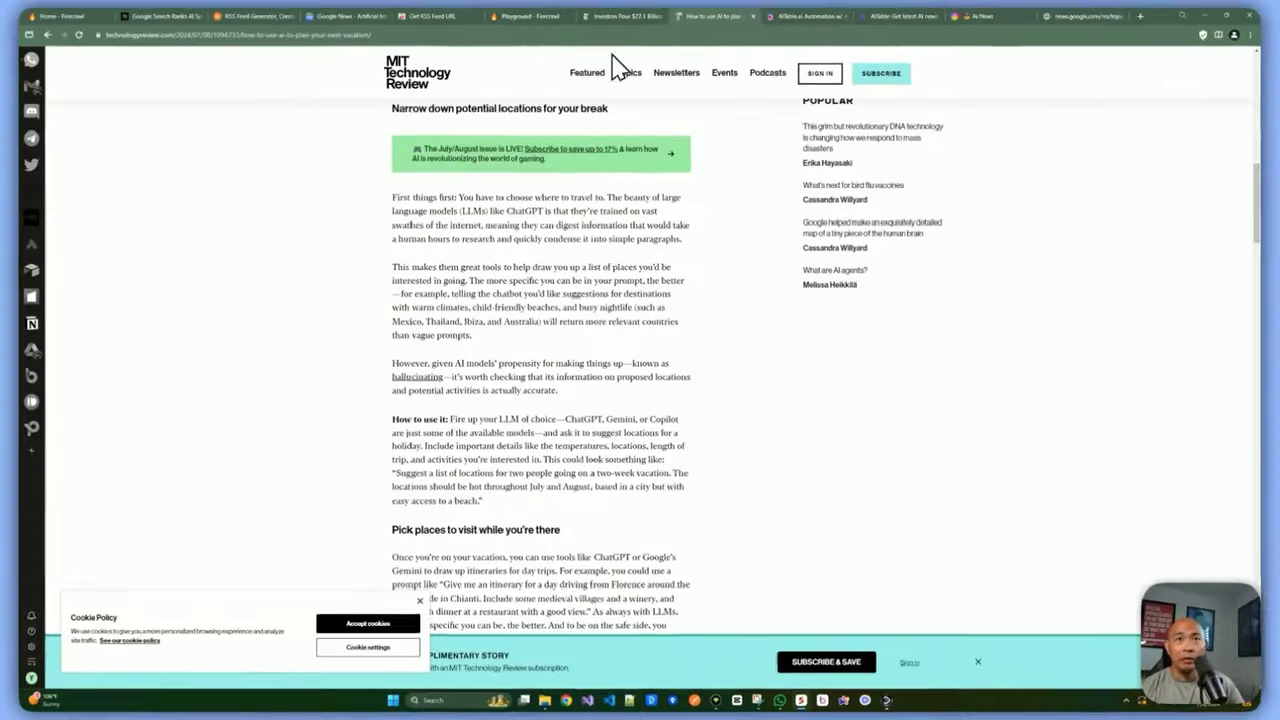
{"action": "scroll", "coordinate": [602, 70], "scroll_direction": "down", "scroll_amount": 3}
{"action": "scroll", "coordinate": [575, 226], "scroll_direction": "up", "scroll_amount": 4}
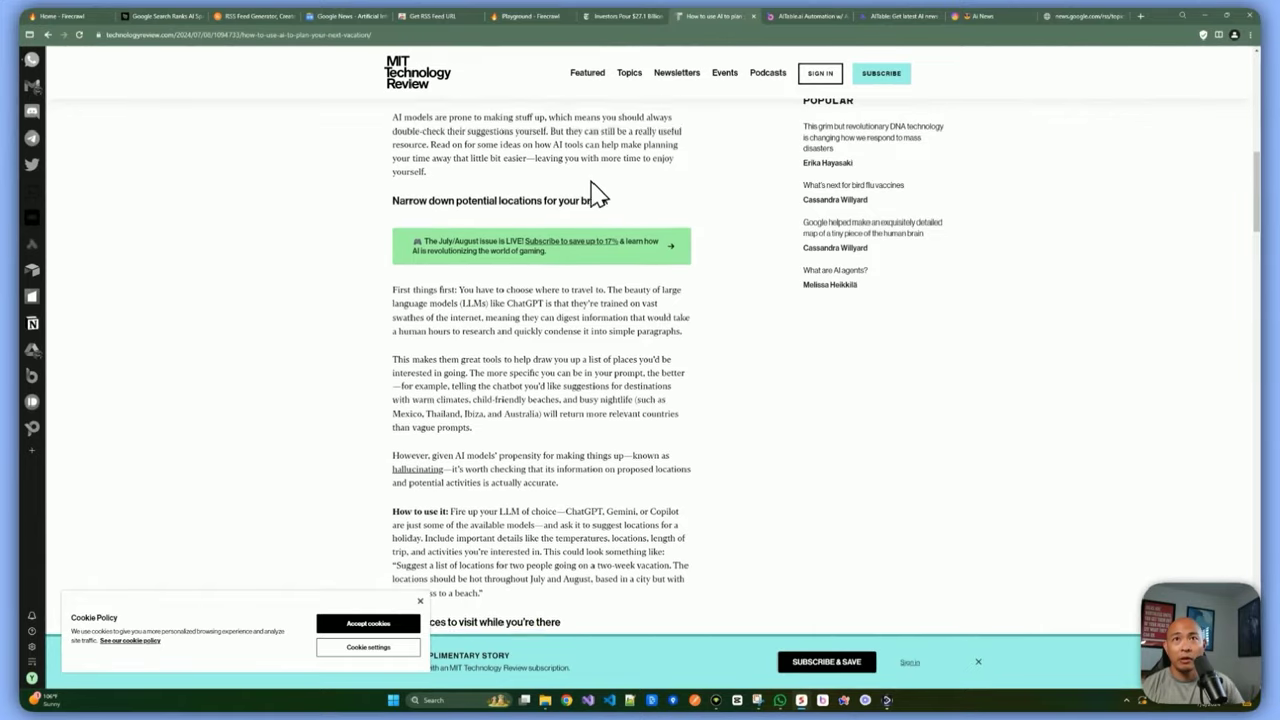
{"action": "scroll", "coordinate": [595, 190], "scroll_direction": "up", "scroll_amount": 3}
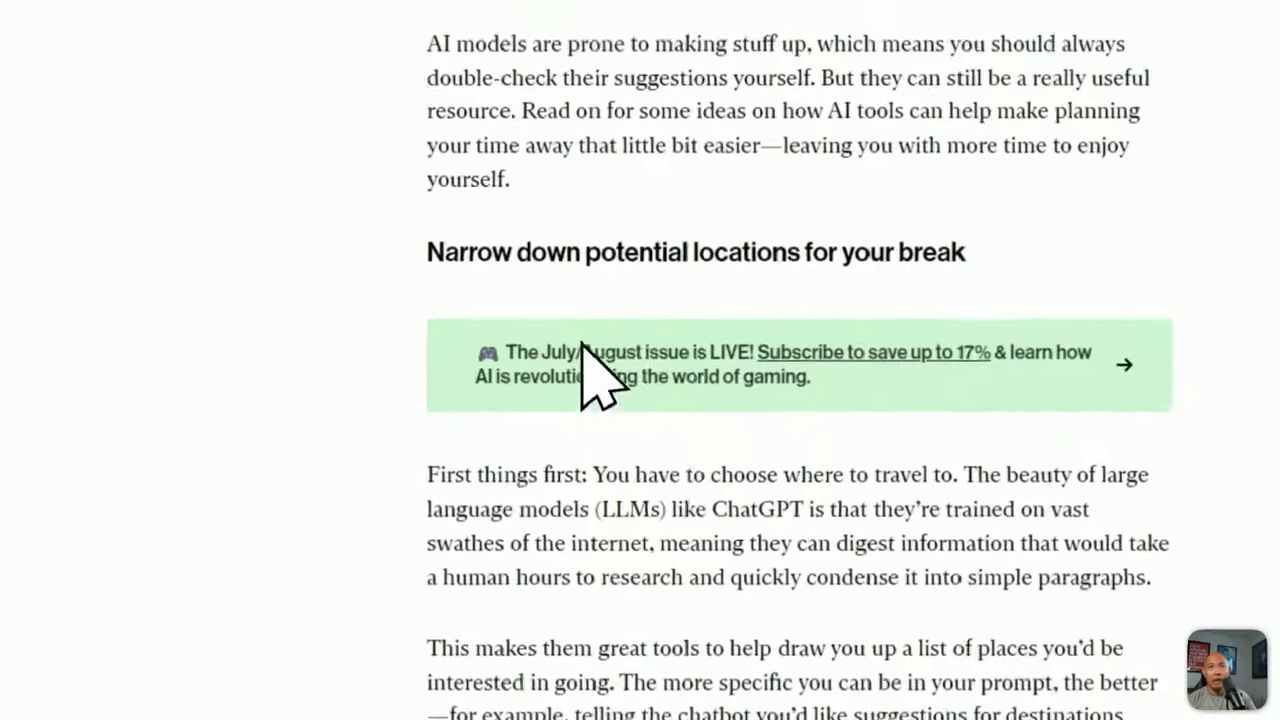
{"action": "scroll", "coordinate": [712, 420], "scroll_direction": "up", "scroll_amount": 5}
{"action": "left_click_drag", "start_coordinate": [988, 700], "coordinate": [773, 257]}
{"action": "left_click", "coordinate": [686, 299]}
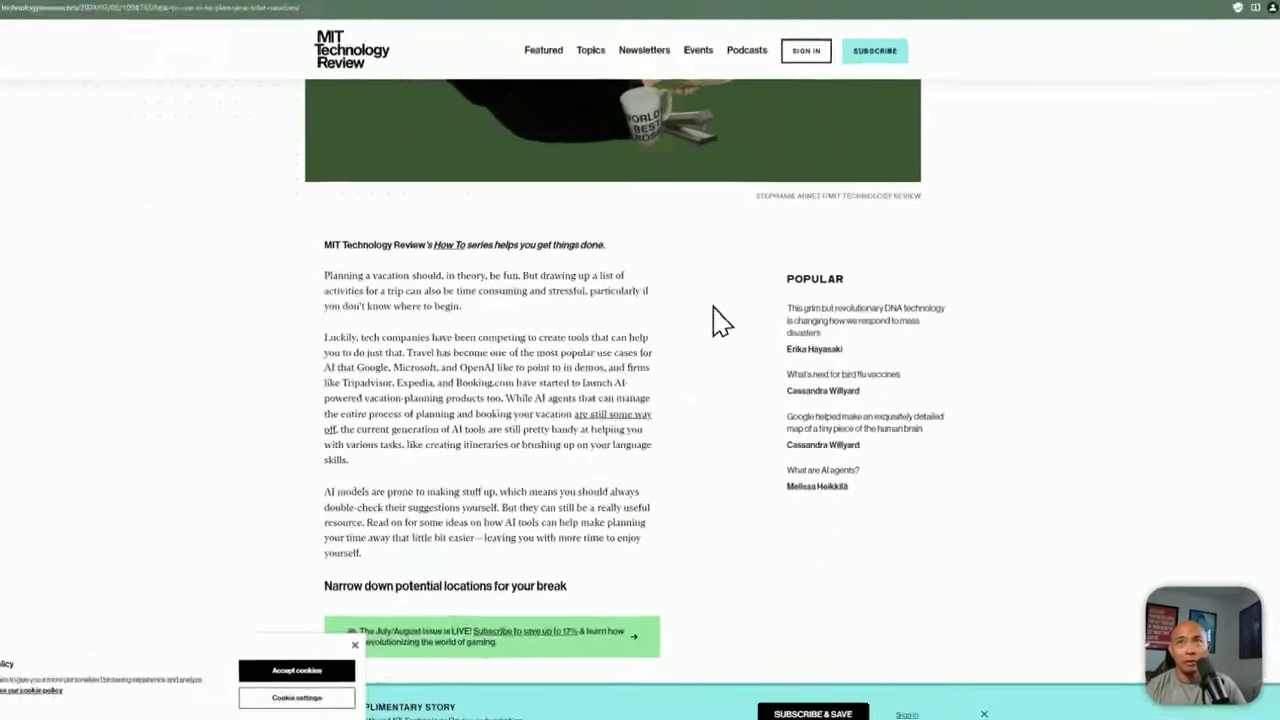
{"action": "scroll", "coordinate": [737, 305], "scroll_direction": "up", "scroll_amount": 6}
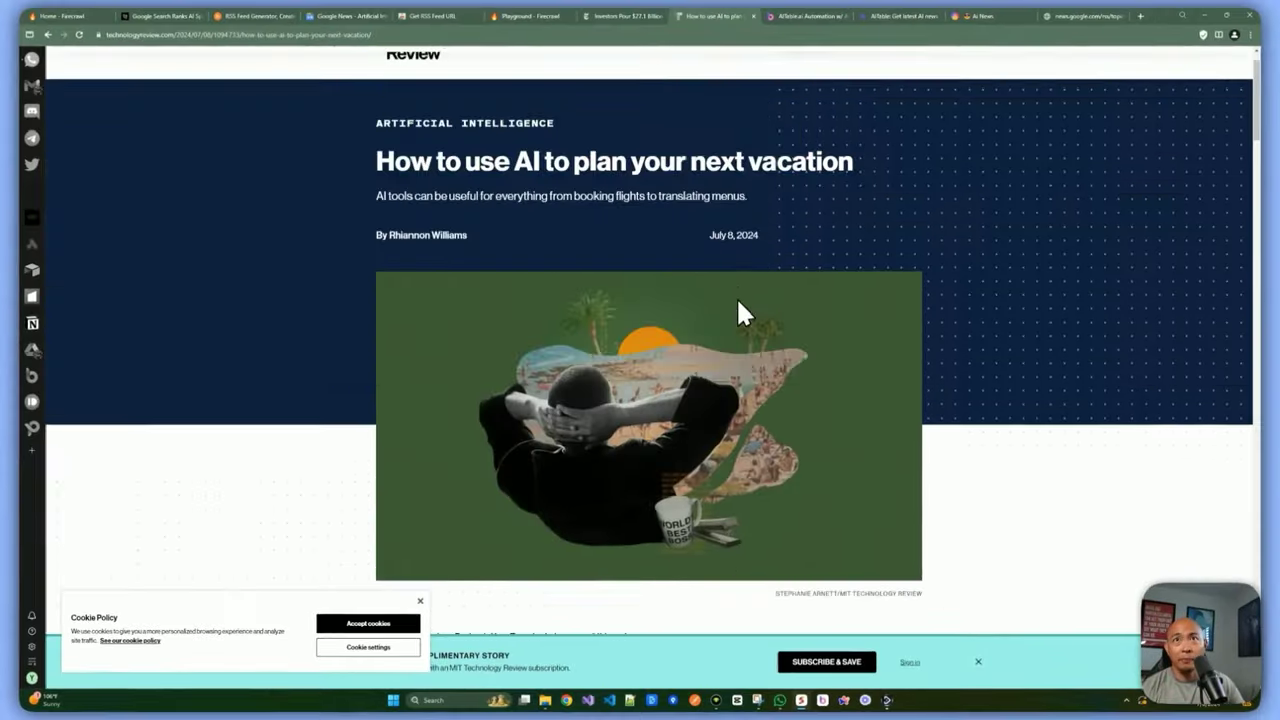
{"action": "scroll", "coordinate": [734, 243], "scroll_direction": "up", "scroll_amount": 1}
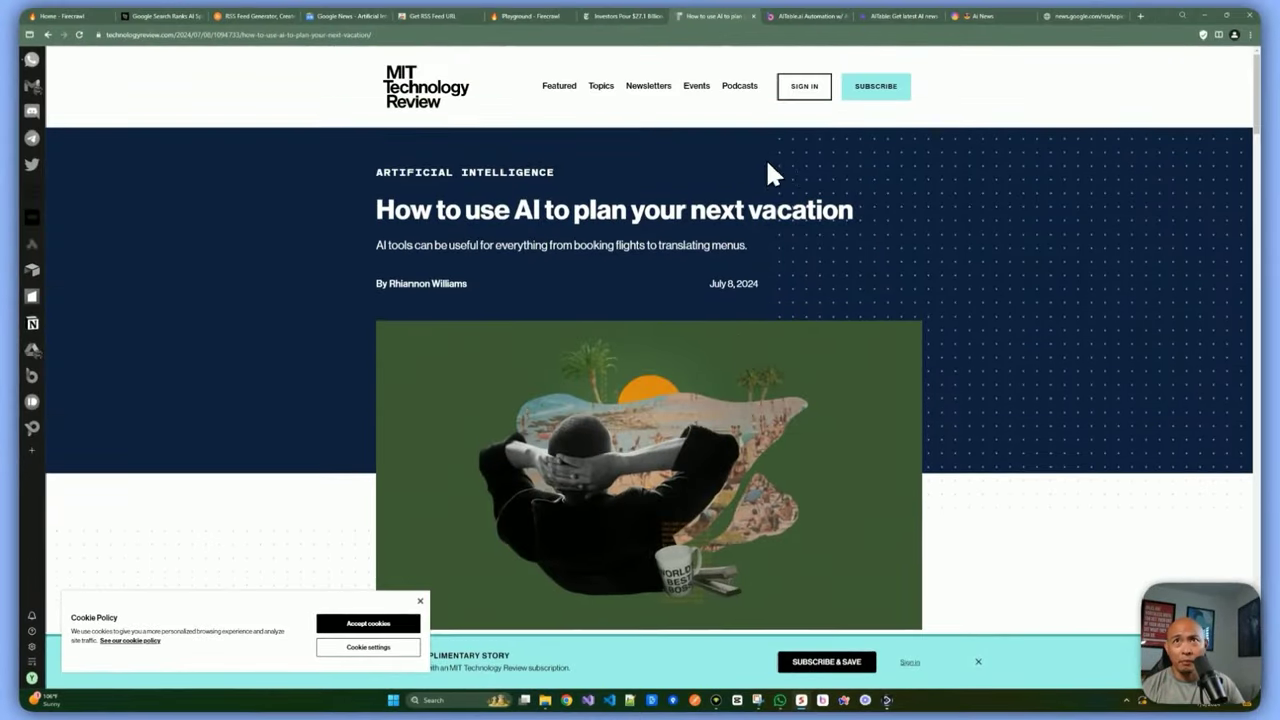
{"action": "scroll", "coordinate": [533, 240], "scroll_direction": "down", "scroll_amount": 3}
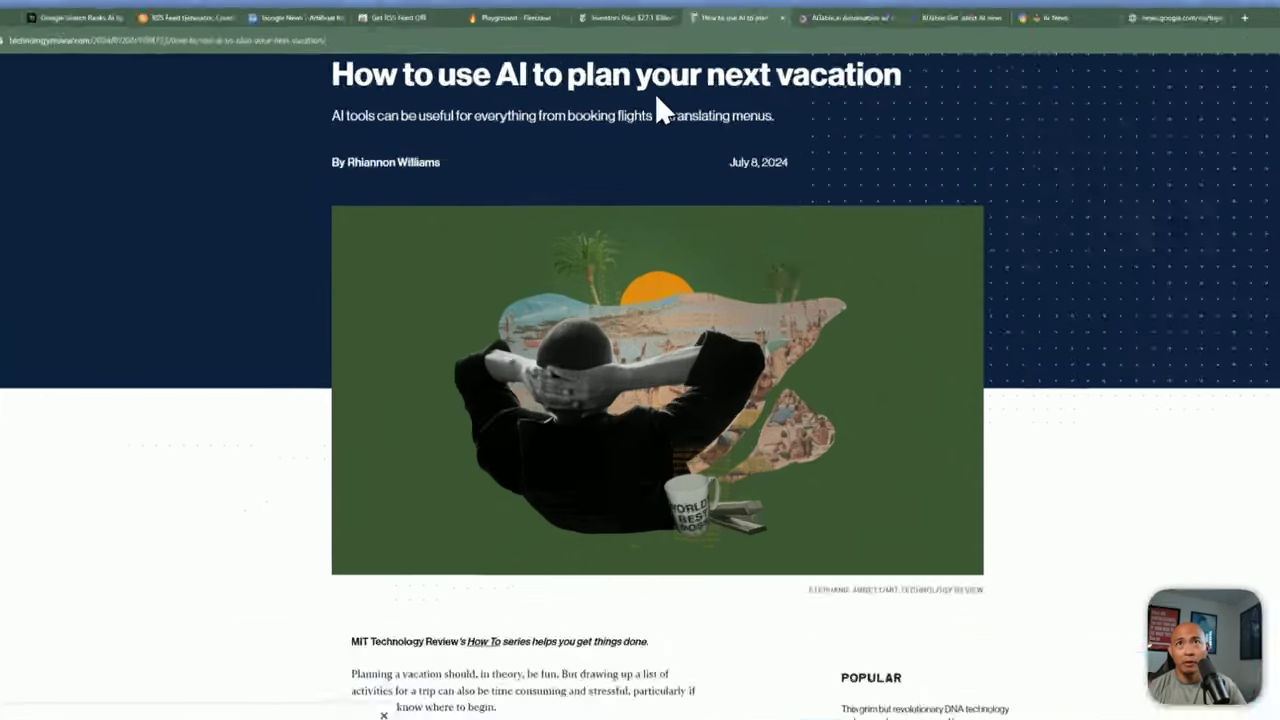
Revisit both AI articles, bring up page options over one, then go to the Firecrawl website.
{"action": "left_click", "coordinate": [622, 16]}
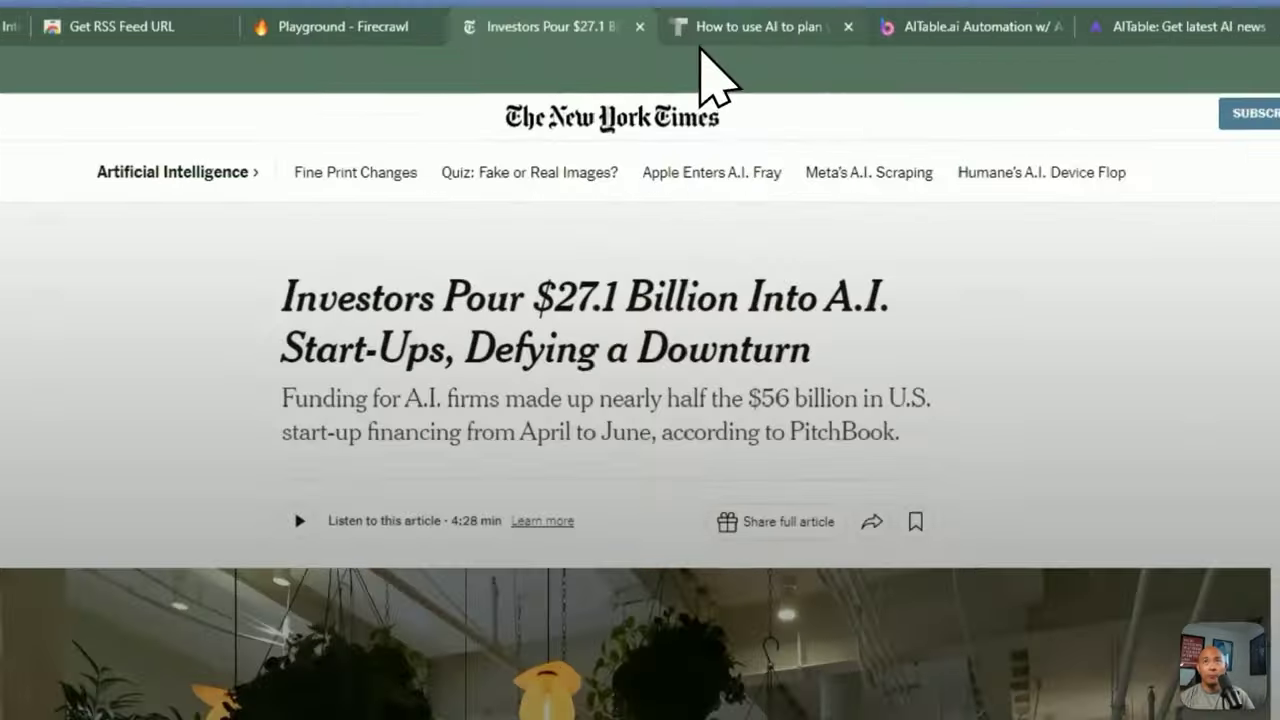
{"action": "left_click", "coordinate": [714, 16]}
{"action": "scroll", "coordinate": [685, 145], "scroll_direction": "down", "scroll_amount": 10}
{"action": "scroll", "coordinate": [700, 380], "scroll_direction": "down", "scroll_amount": 8}
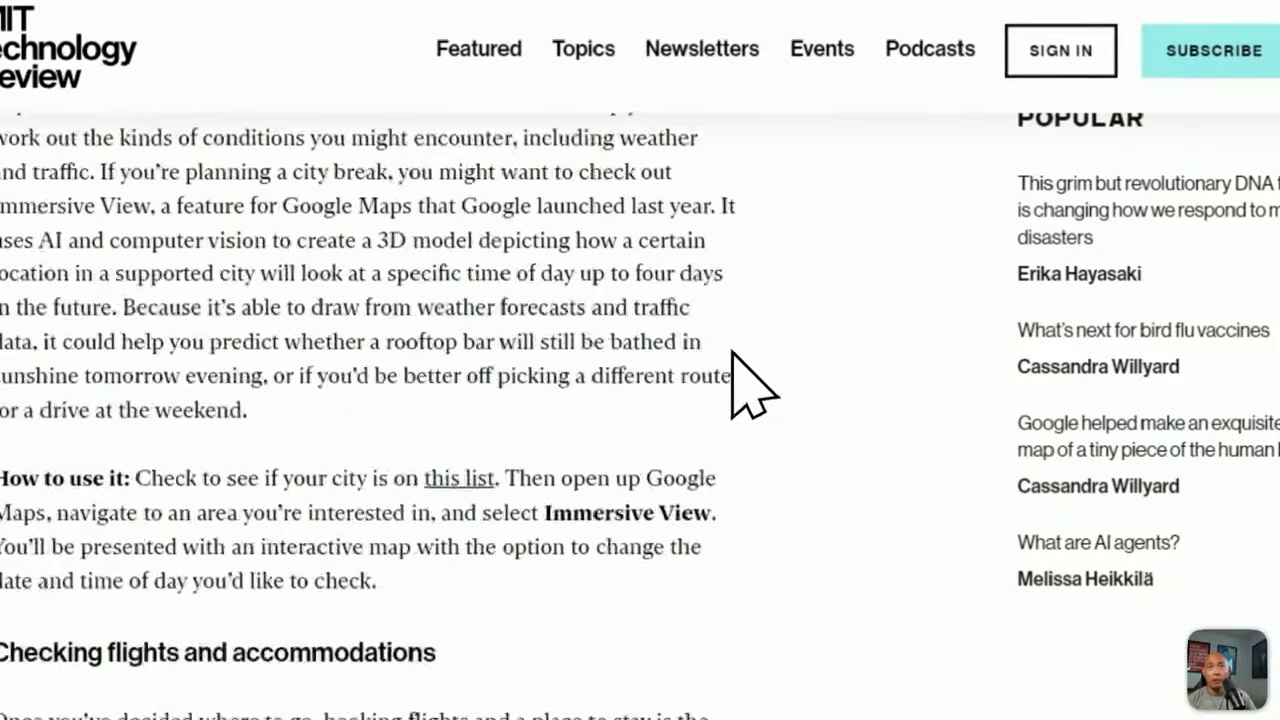
{"action": "right_click", "coordinate": [417, 337]}
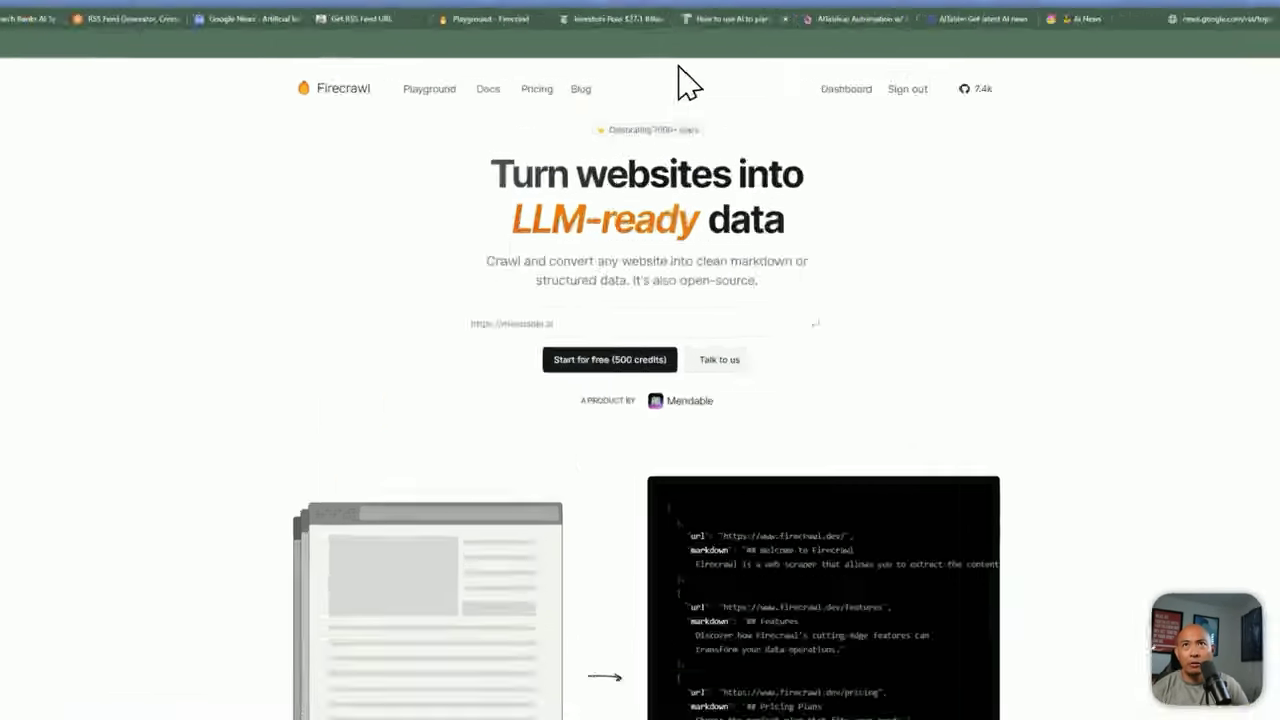
{"action": "left_click", "coordinate": [620, 16]}
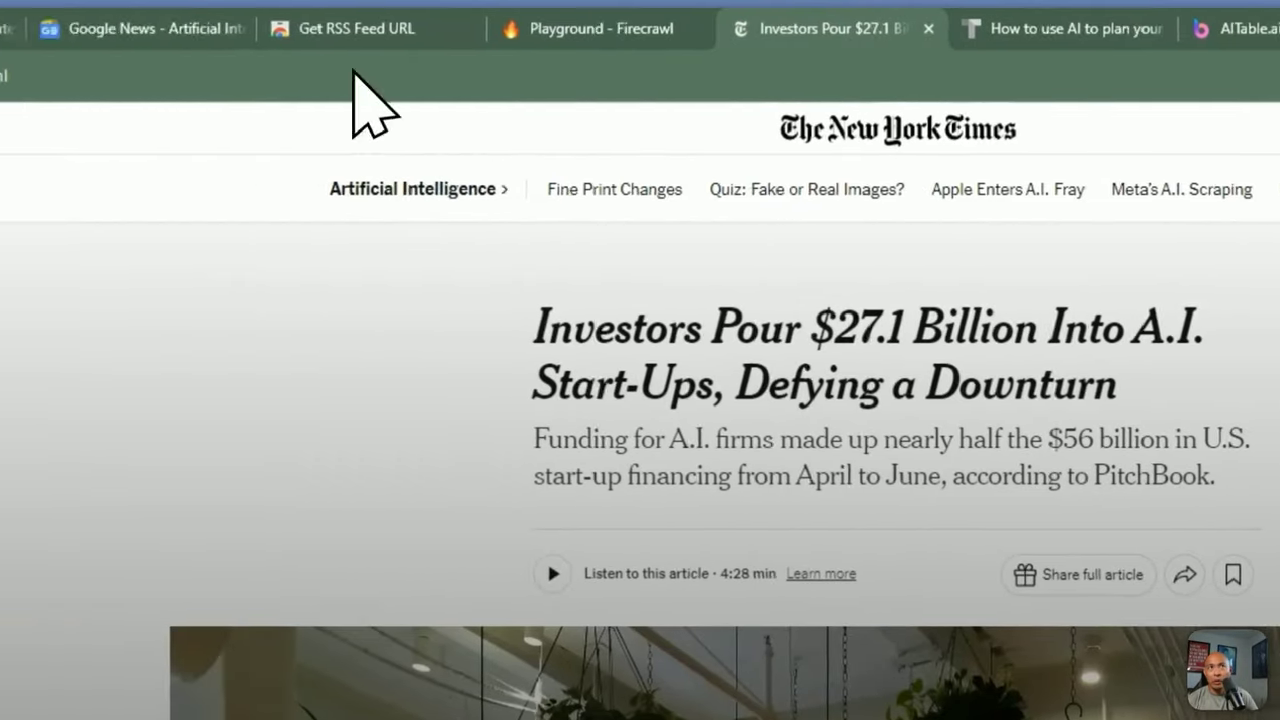
{"action": "left_click", "coordinate": [385, 28]}
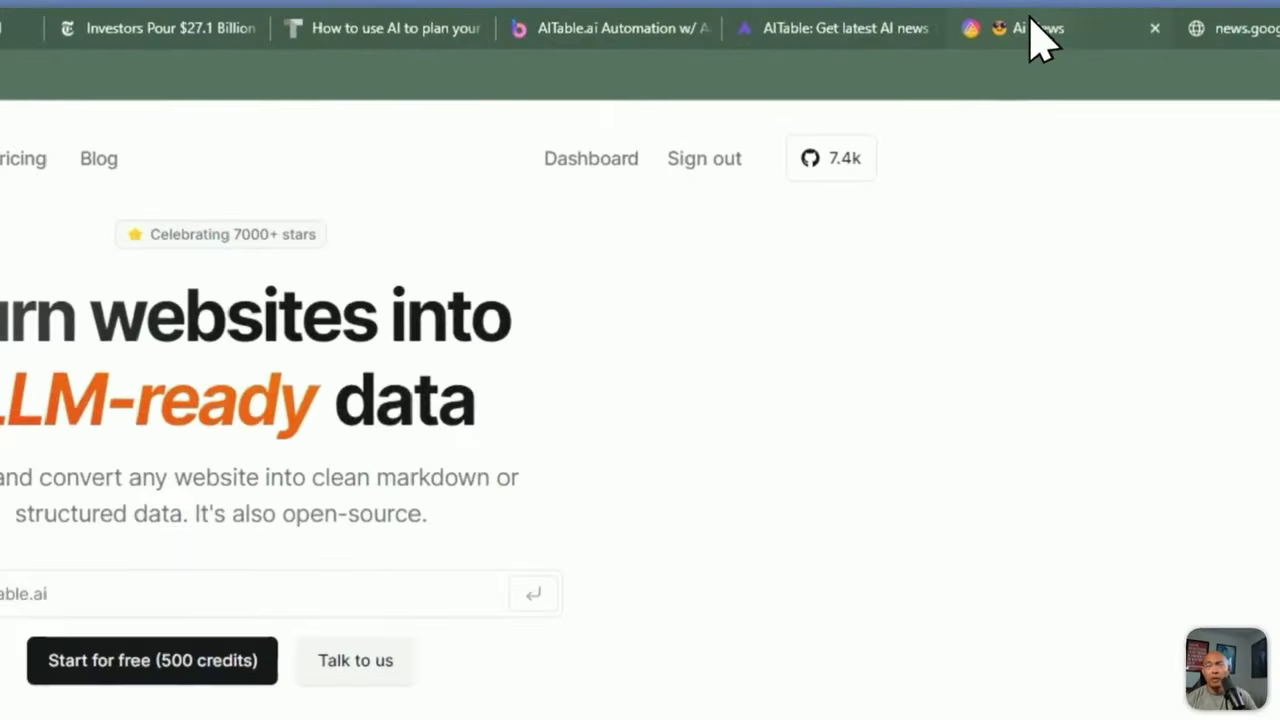
Open the AI News record and highlight the nytimes domain in its source URL.
{"action": "left_click", "coordinate": [978, 16]}
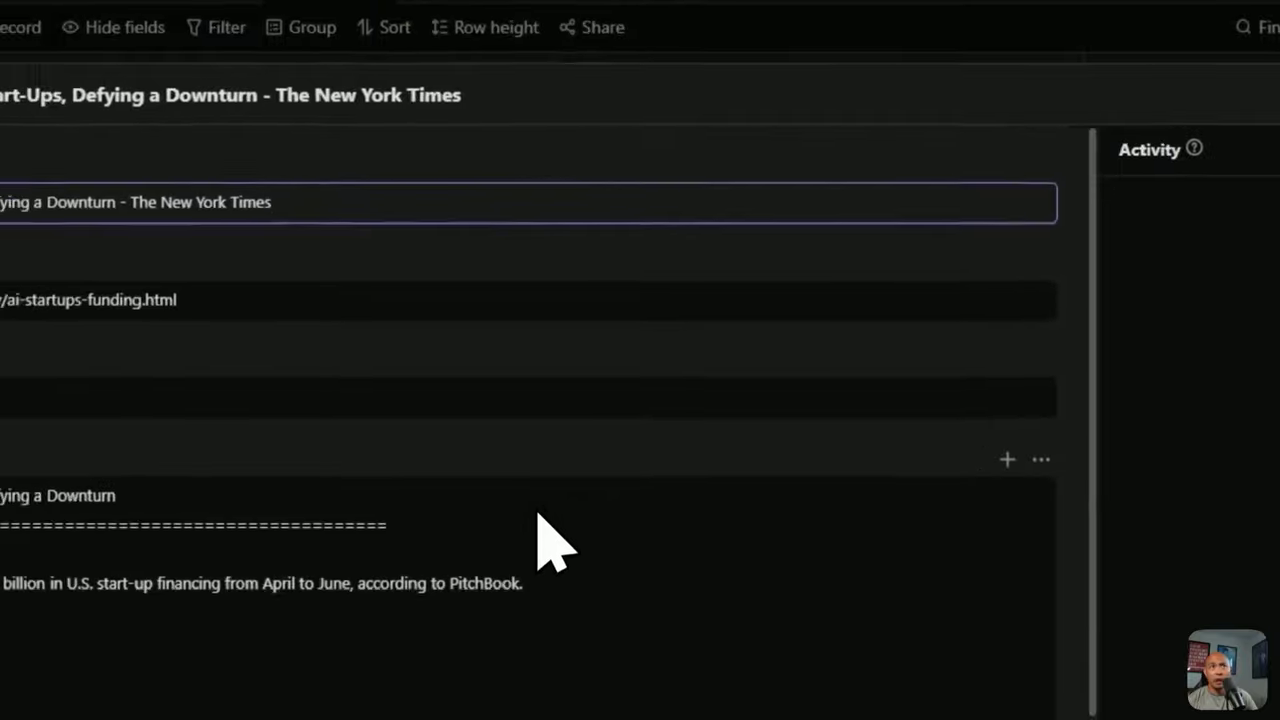
{"action": "left_click_drag", "start_coordinate": [434, 296], "coordinate": [506, 312]}
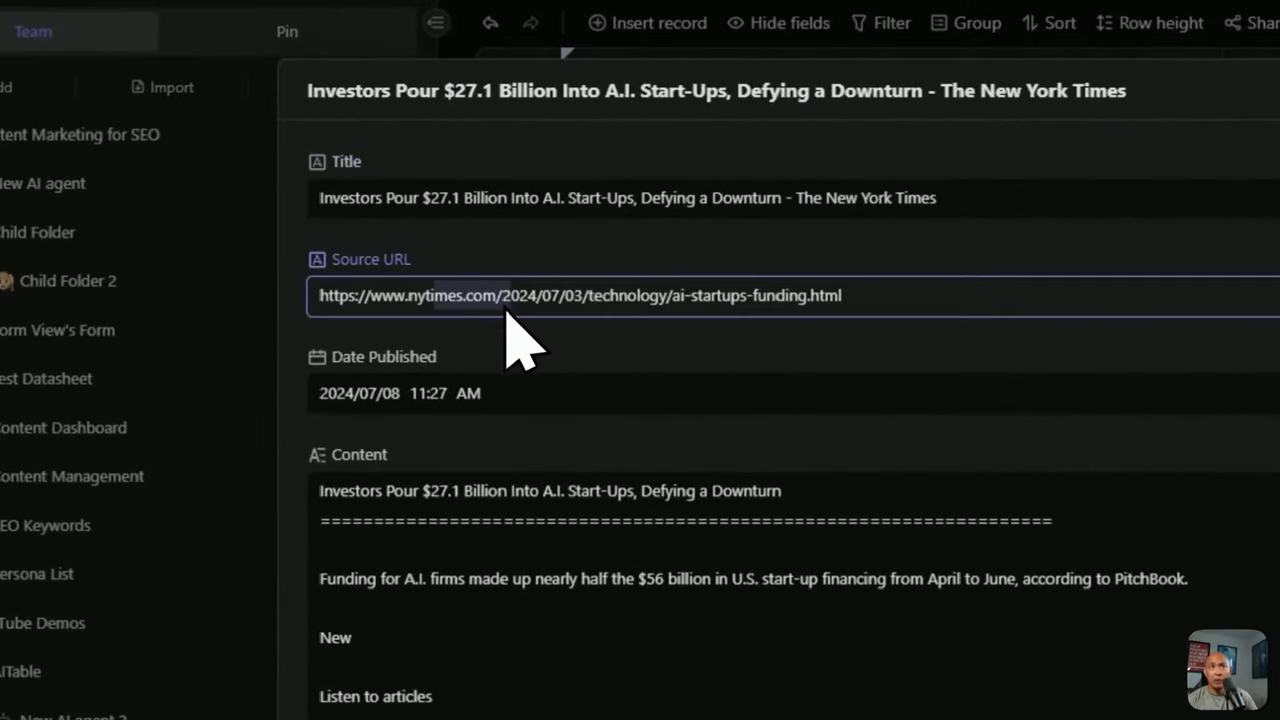
{"action": "scroll", "coordinate": [380, 500], "scroll_direction": "down", "scroll_amount": 10}
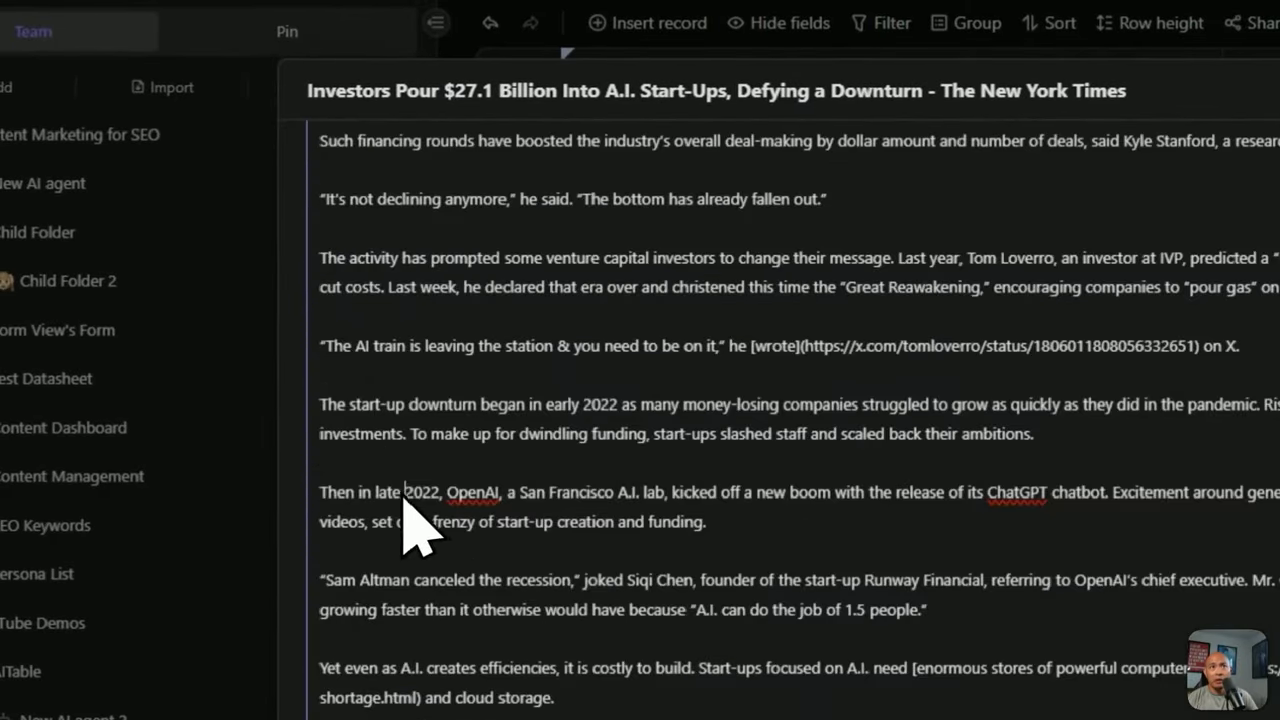
{"action": "scroll", "coordinate": [425, 480], "scroll_direction": "up", "scroll_amount": 5}
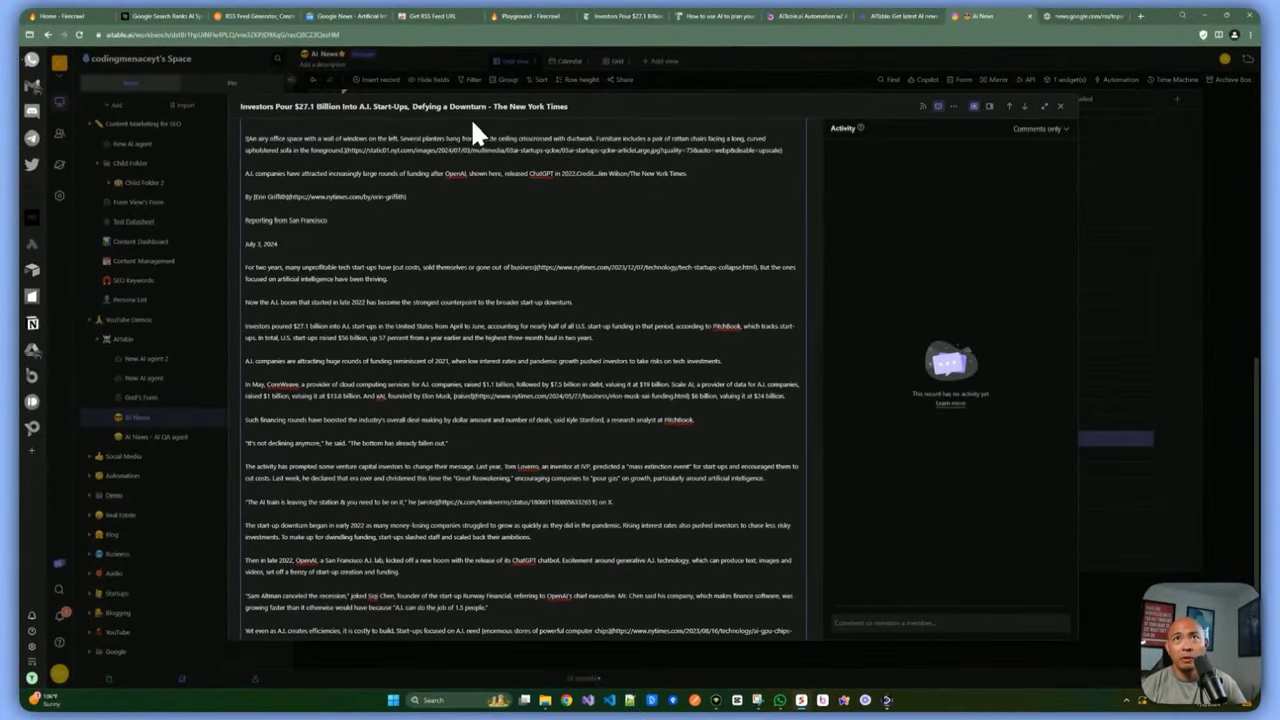
Select the NYT article's headline and subheadline ending 'PitchBook.' for comparison.
{"action": "left_click", "coordinate": [617, 16]}
{"action": "triple_click", "coordinate": [677, 149]}
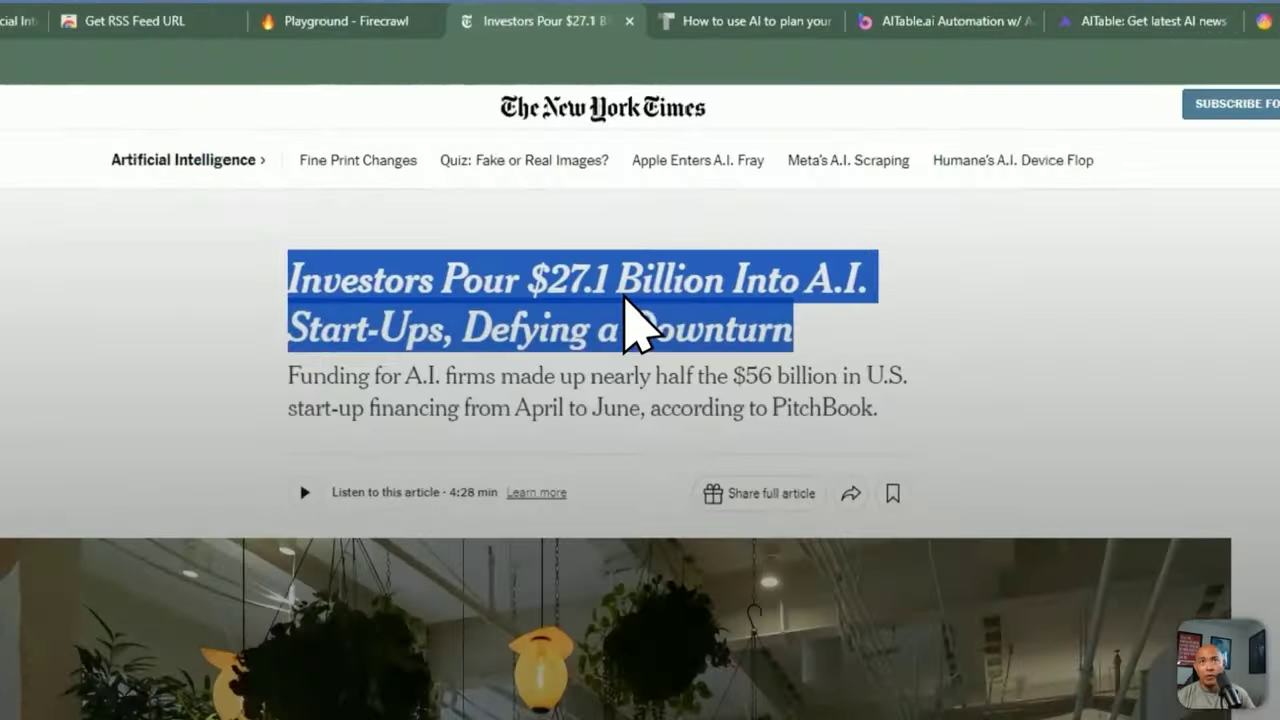
{"action": "left_click", "coordinate": [630, 158]}
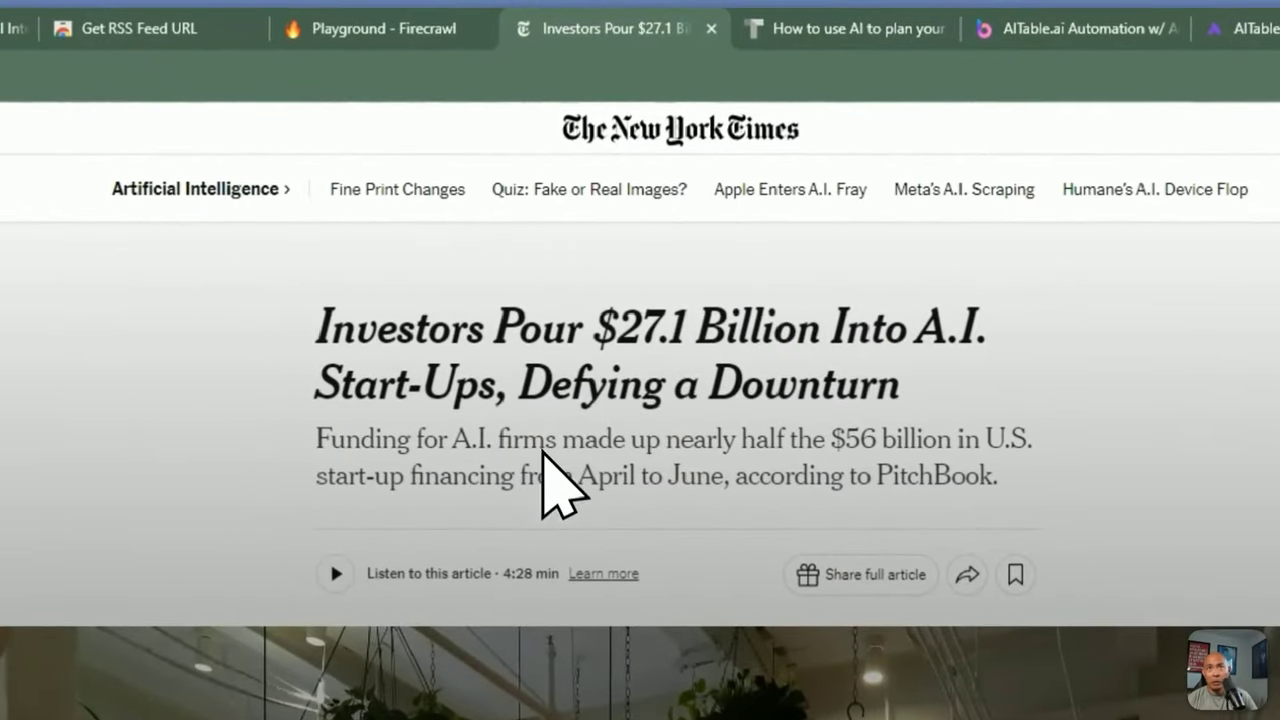
{"action": "left_click_drag", "start_coordinate": [316, 438], "coordinate": [757, 440]}
{"action": "left_click_drag", "start_coordinate": [440, 455], "coordinate": [1003, 478]}
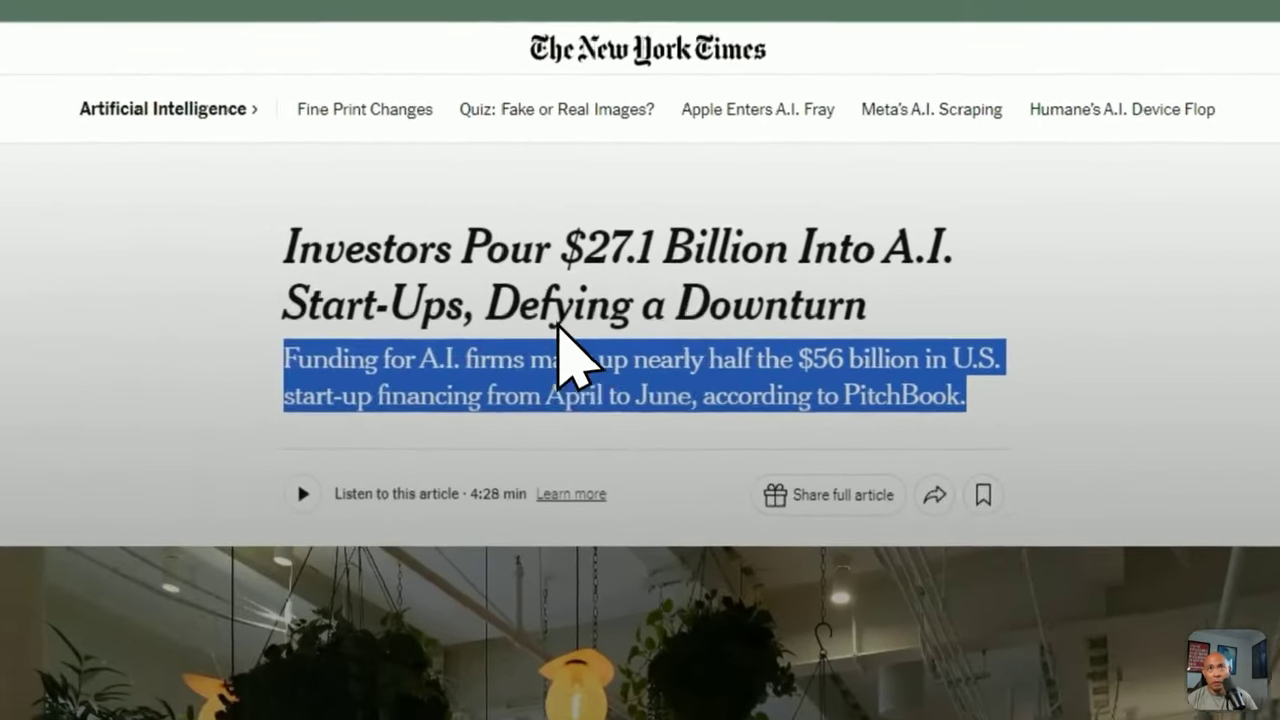
{"action": "left_click", "coordinate": [557, 323]}
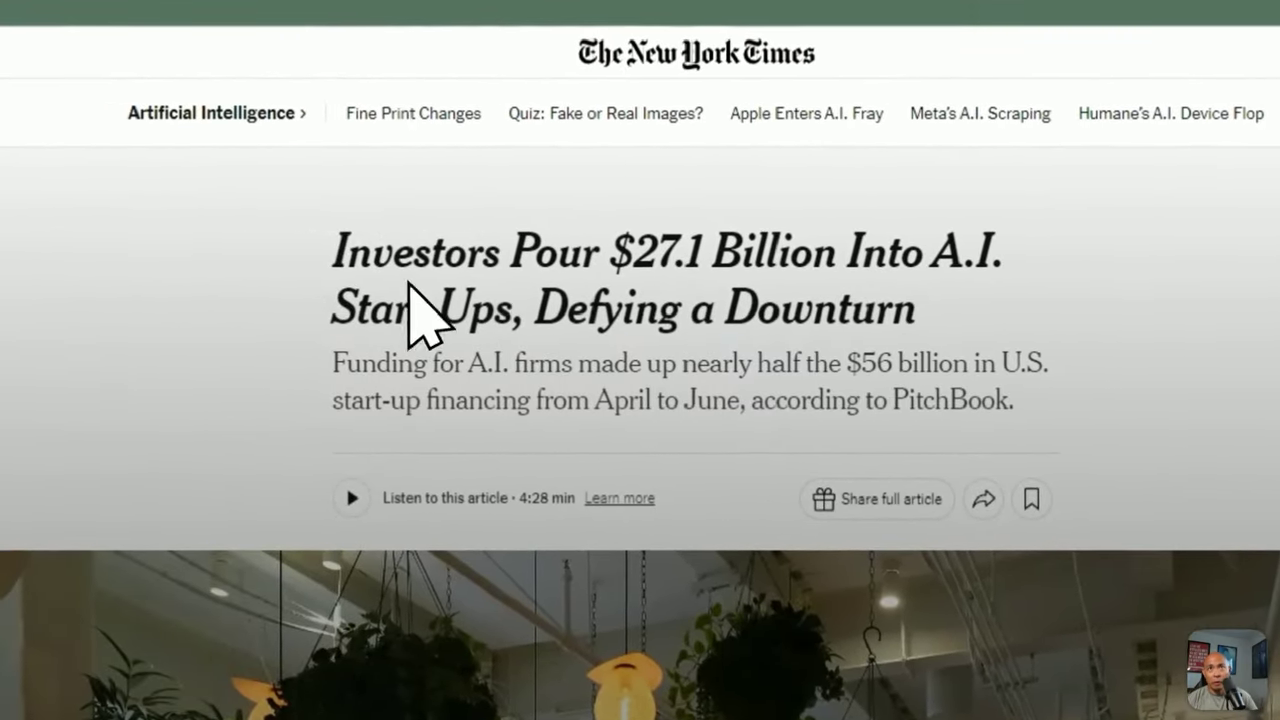
{"action": "left_click_drag", "start_coordinate": [285, 250], "coordinate": [940, 297]}
{"action": "left_click", "coordinate": [518, 339]}
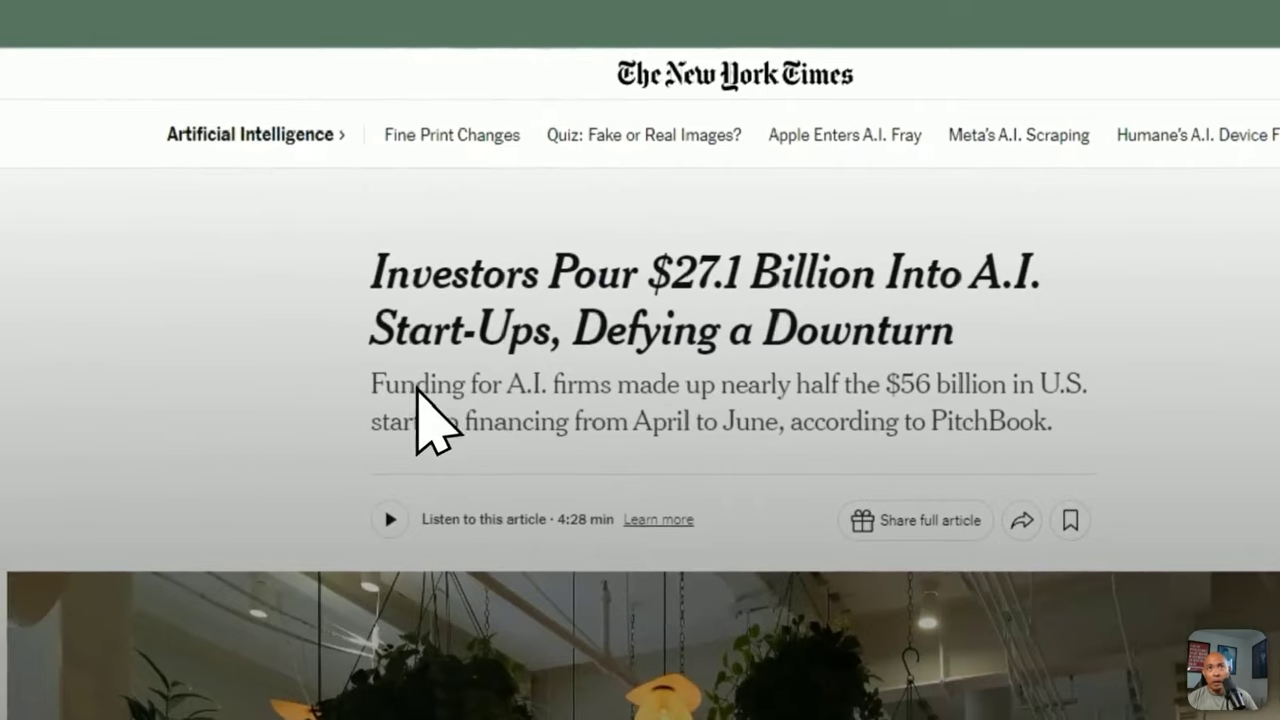
{"action": "left_click_drag", "start_coordinate": [262, 402], "coordinate": [940, 432]}
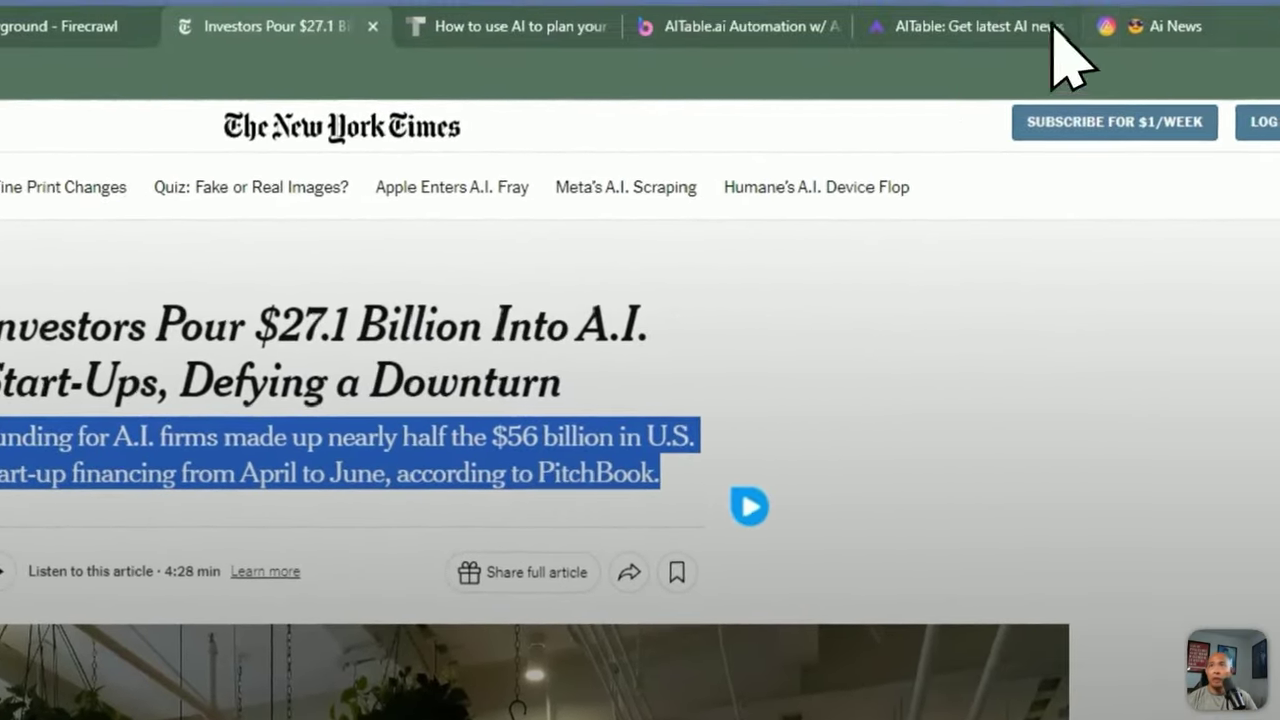
Check the record's Content for the 'Funding for A.I.' line and 'have been thriving' text.
{"action": "left_click", "coordinate": [1070, 23]}
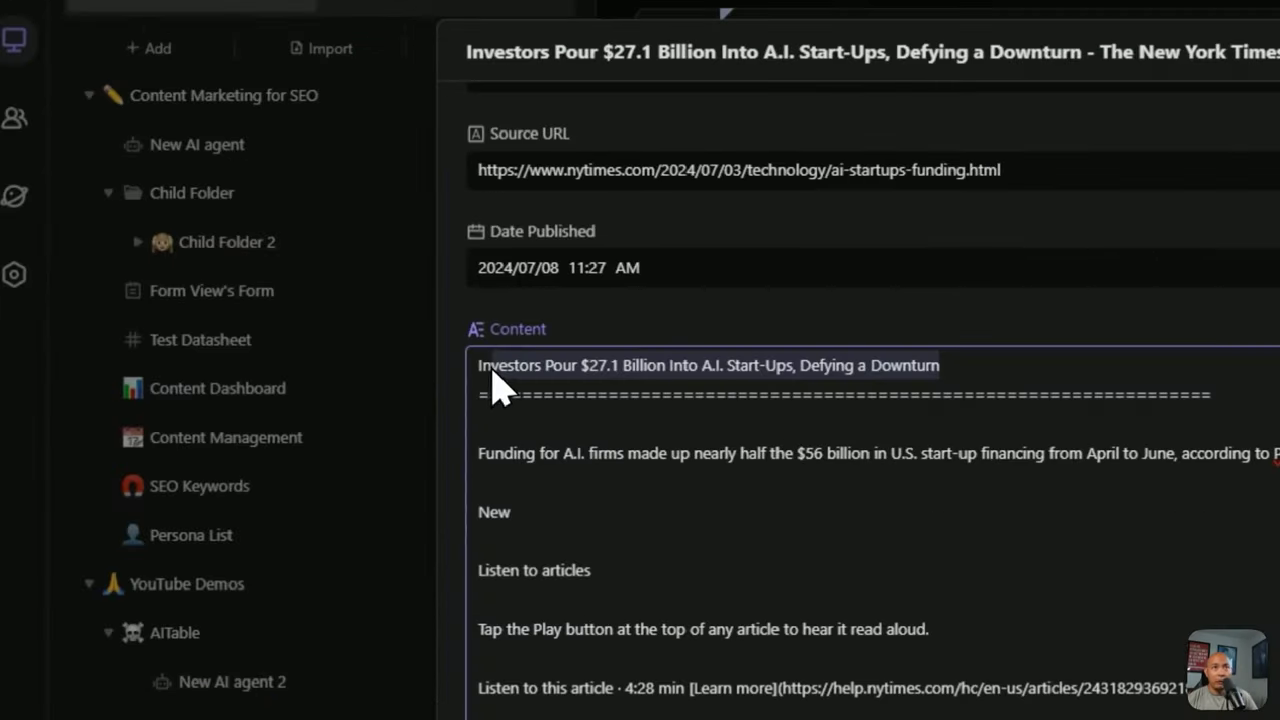
{"action": "left_click", "coordinate": [440, 277]}
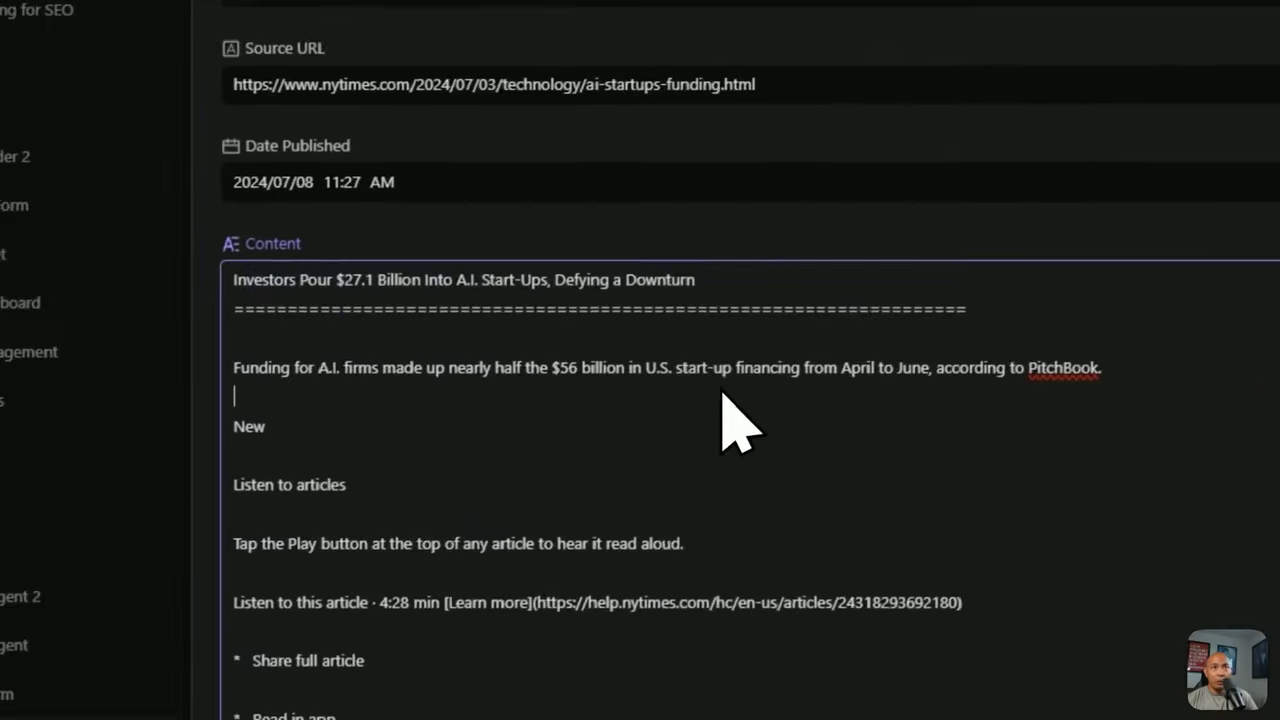
{"action": "left_click_drag", "start_coordinate": [1060, 385], "coordinate": [236, 370]}
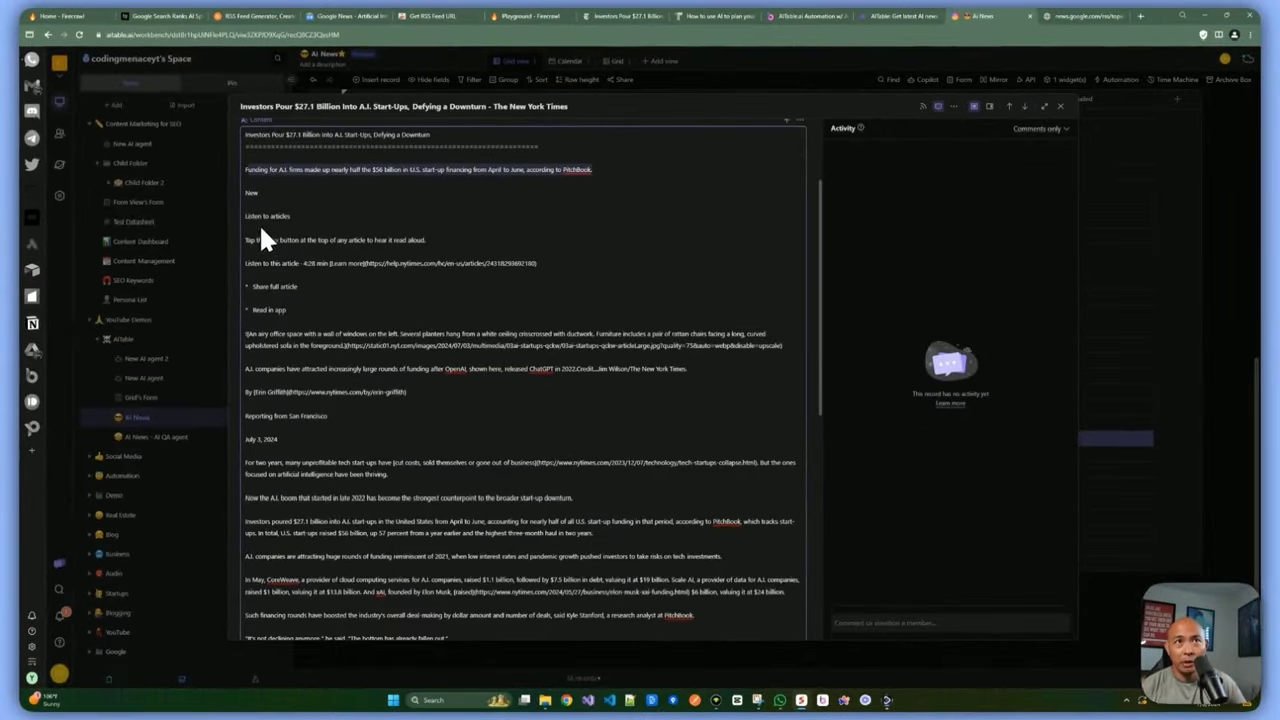
{"action": "left_click_drag", "start_coordinate": [246, 195], "coordinate": [391, 307]}
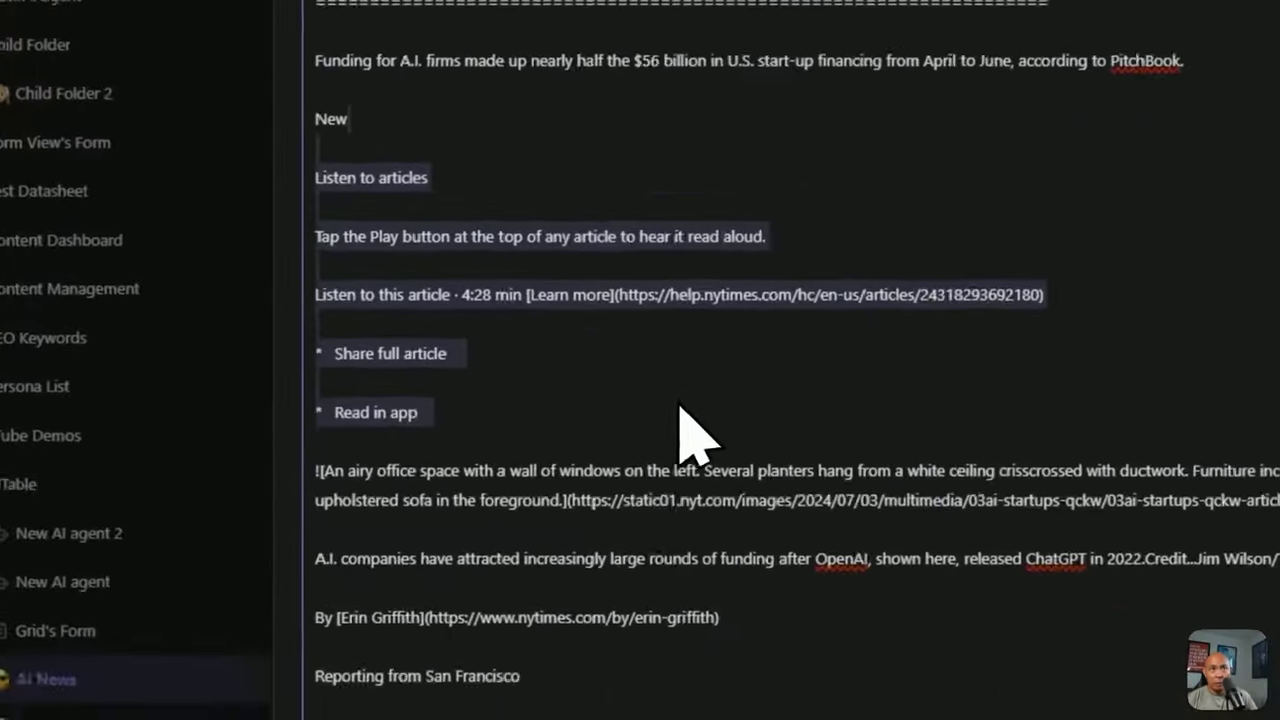
{"action": "scroll", "coordinate": [681, 407], "scroll_direction": "down", "scroll_amount": 2}
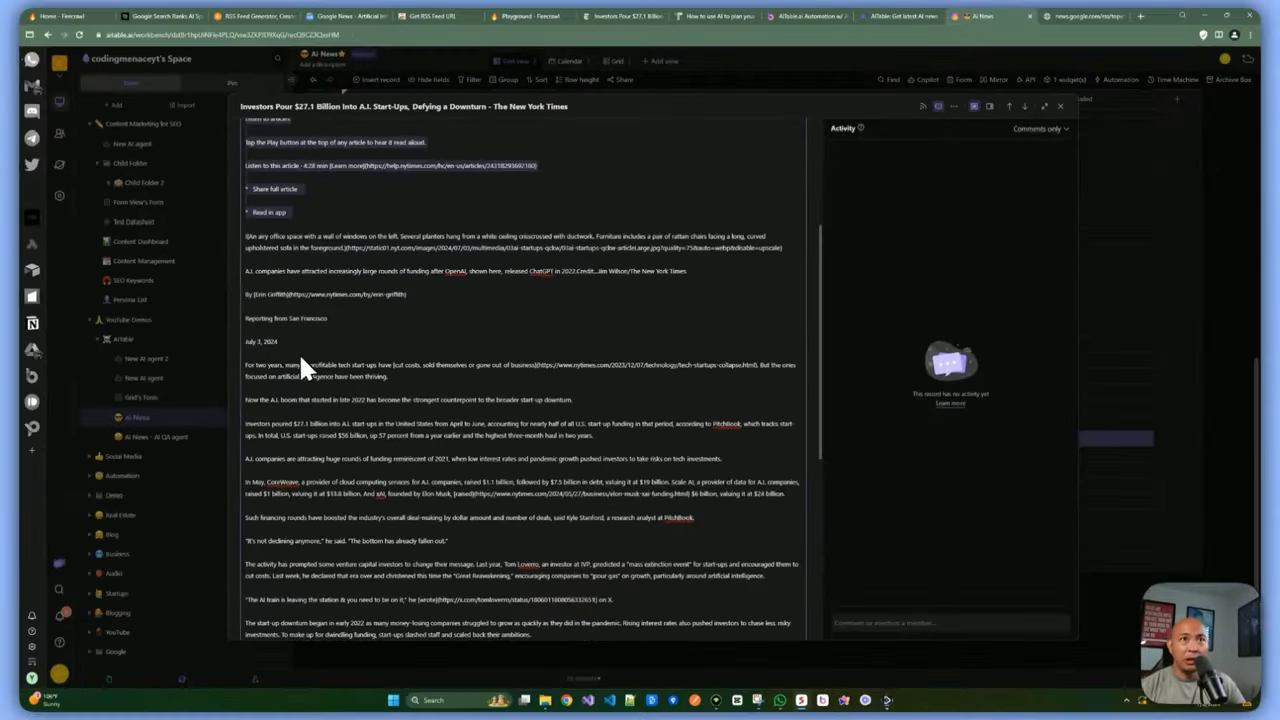
{"action": "left_click_drag", "start_coordinate": [270, 366], "coordinate": [386, 368]}
{"action": "left_click", "coordinate": [287, 368]}
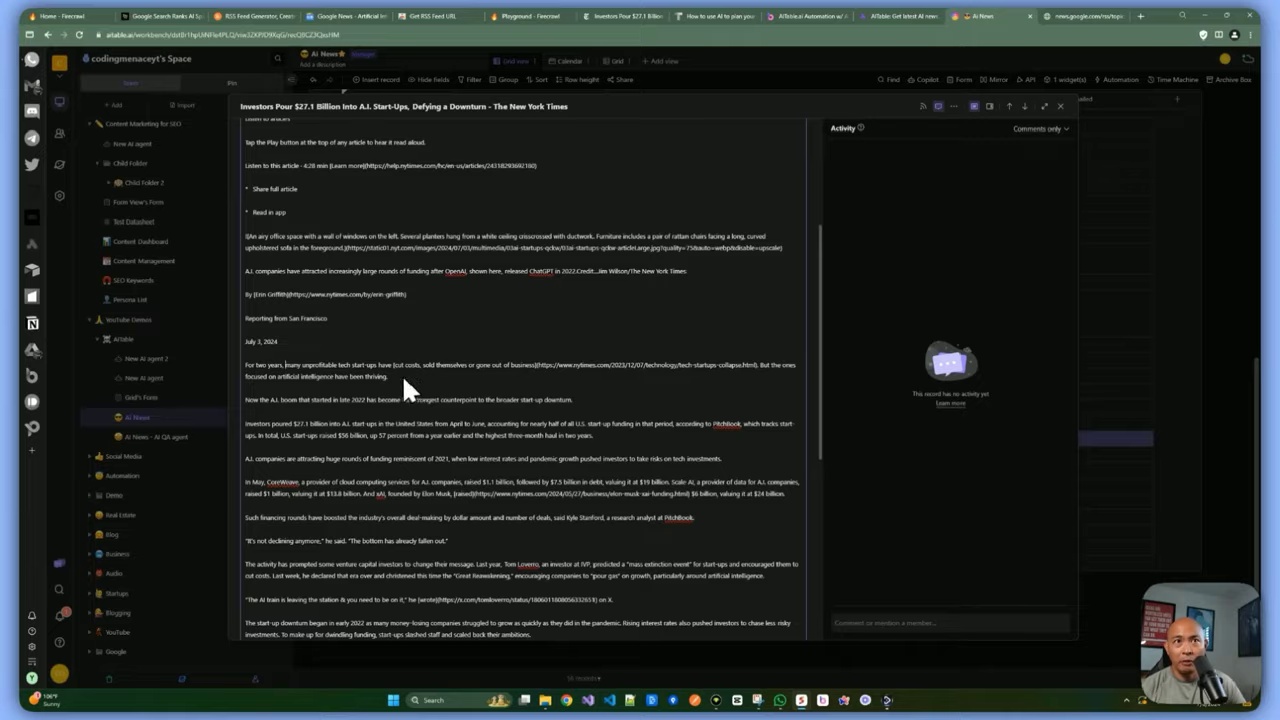
{"action": "left_click_drag", "start_coordinate": [402, 378], "coordinate": [336, 377]}
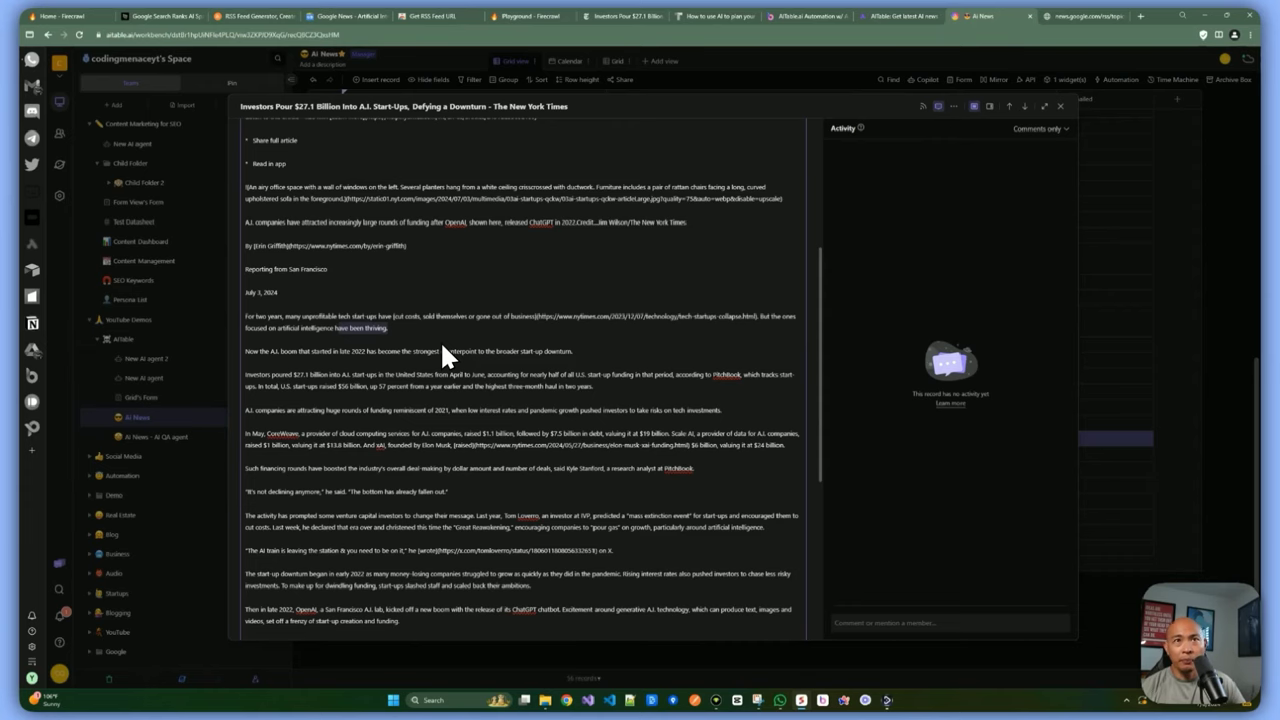
{"action": "scroll", "coordinate": [441, 347], "scroll_direction": "down", "scroll_amount": 2}
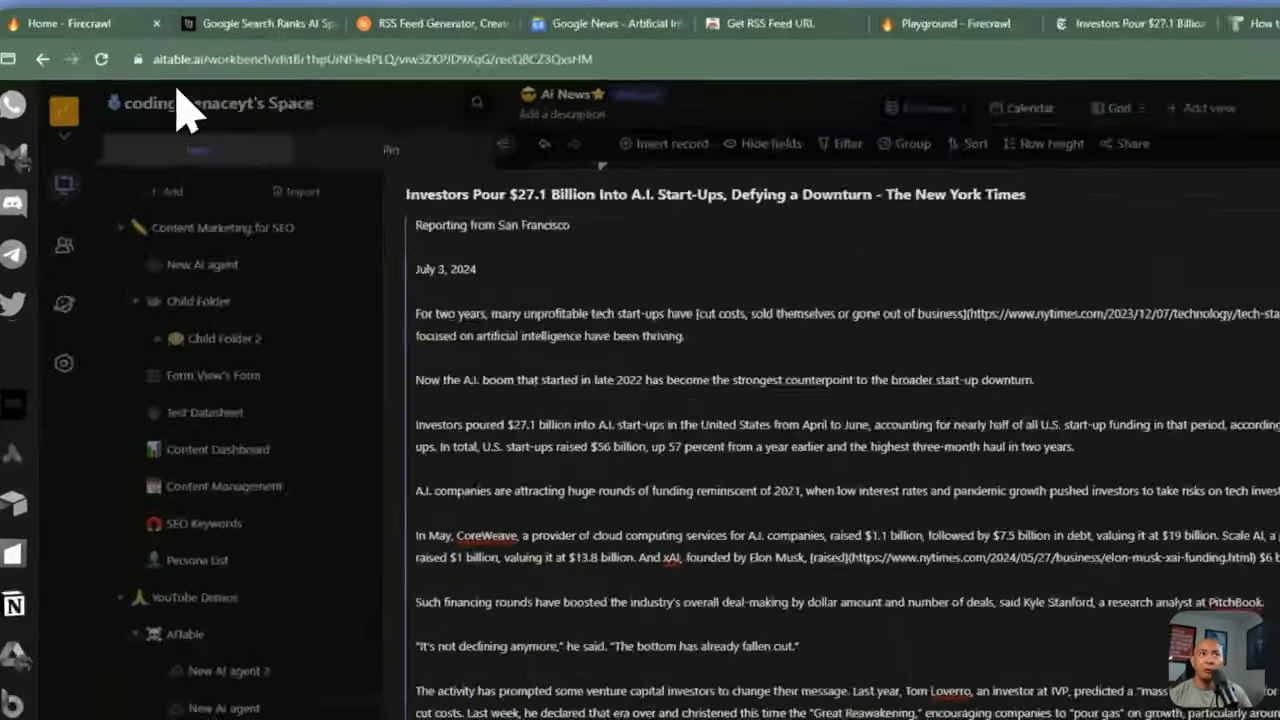
{"action": "left_click", "coordinate": [70, 16]}
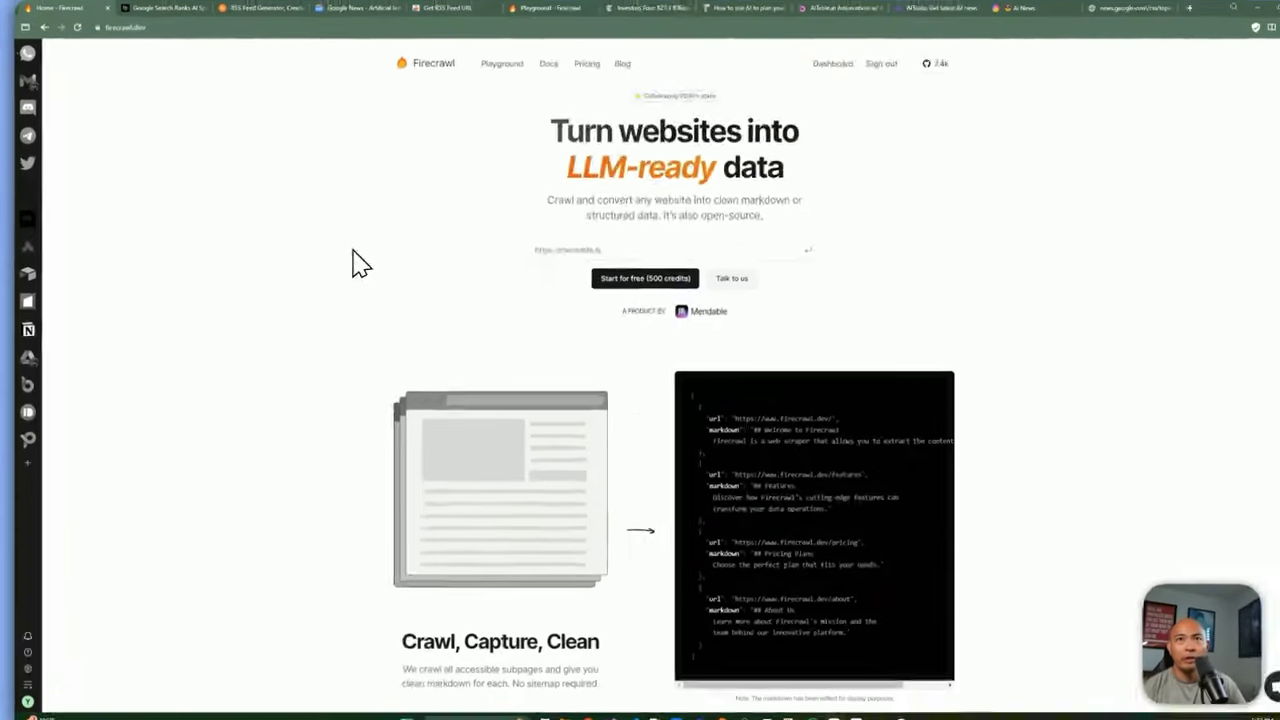
Focus Firecrawl's website address input and select the whole sample JSON output.
{"action": "scroll", "coordinate": [673, 316], "scroll_direction": "down", "scroll_amount": 2}
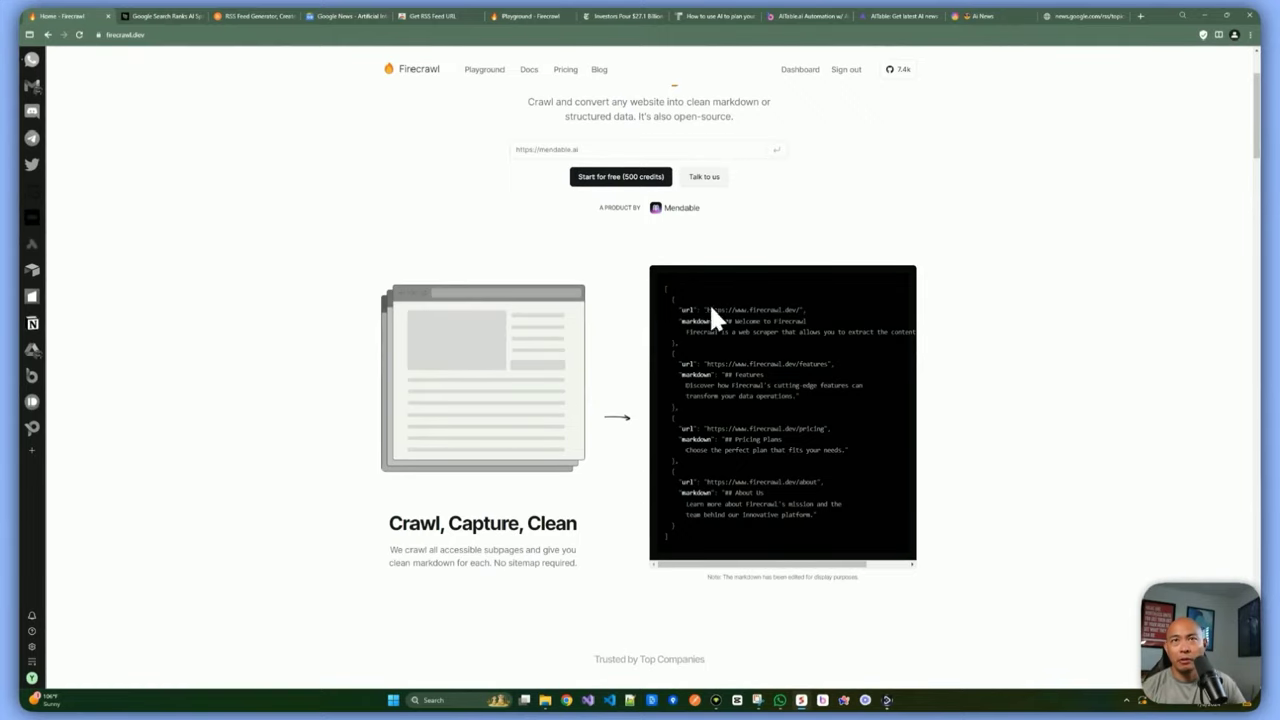
{"action": "scroll", "coordinate": [709, 302], "scroll_direction": "up", "scroll_amount": 2}
{"action": "left_click", "coordinate": [543, 149]}
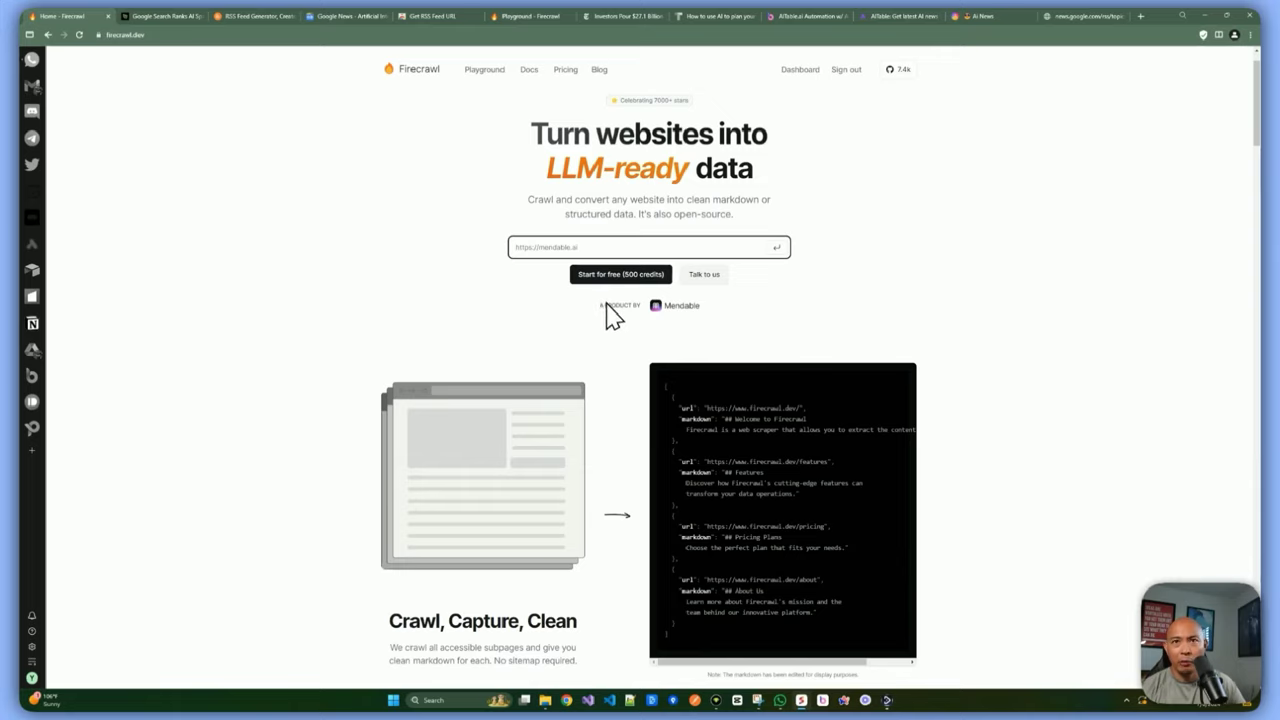
{"action": "scroll", "coordinate": [620, 325], "scroll_direction": "down", "scroll_amount": 2}
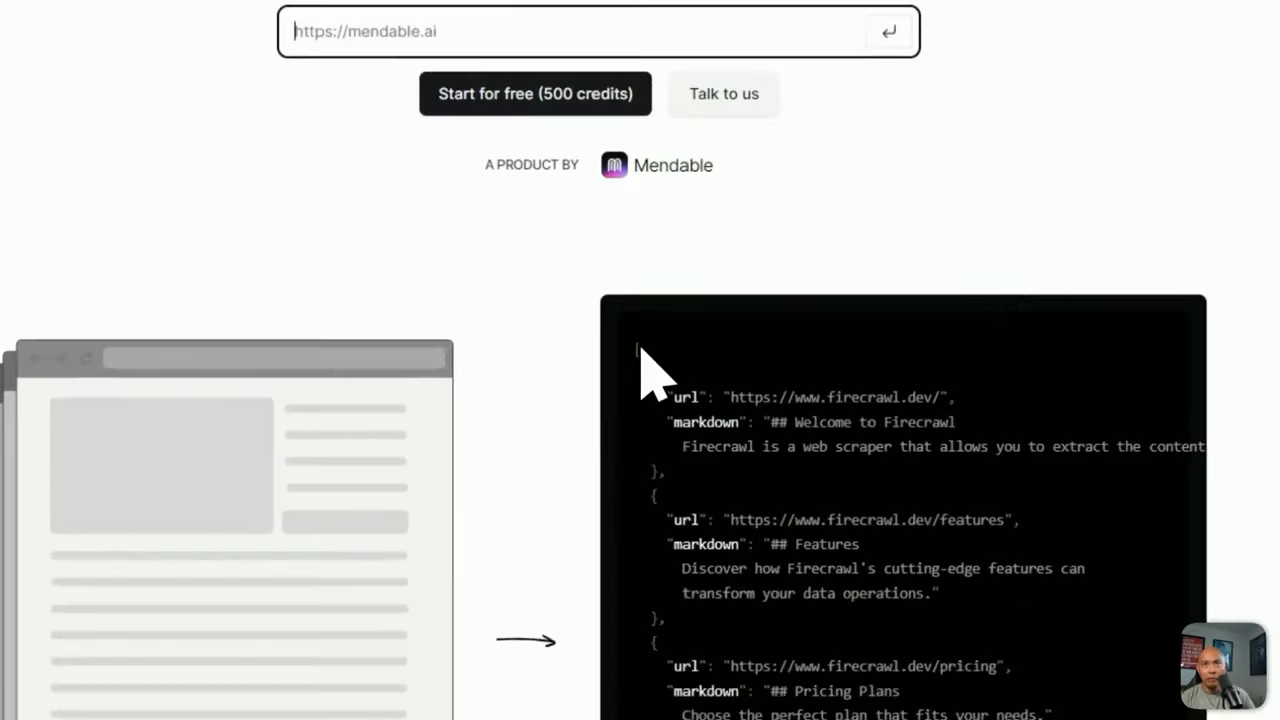
{"action": "left_click_drag", "start_coordinate": [671, 302], "coordinate": [729, 538]}
{"action": "left_click", "coordinate": [620, 28]}
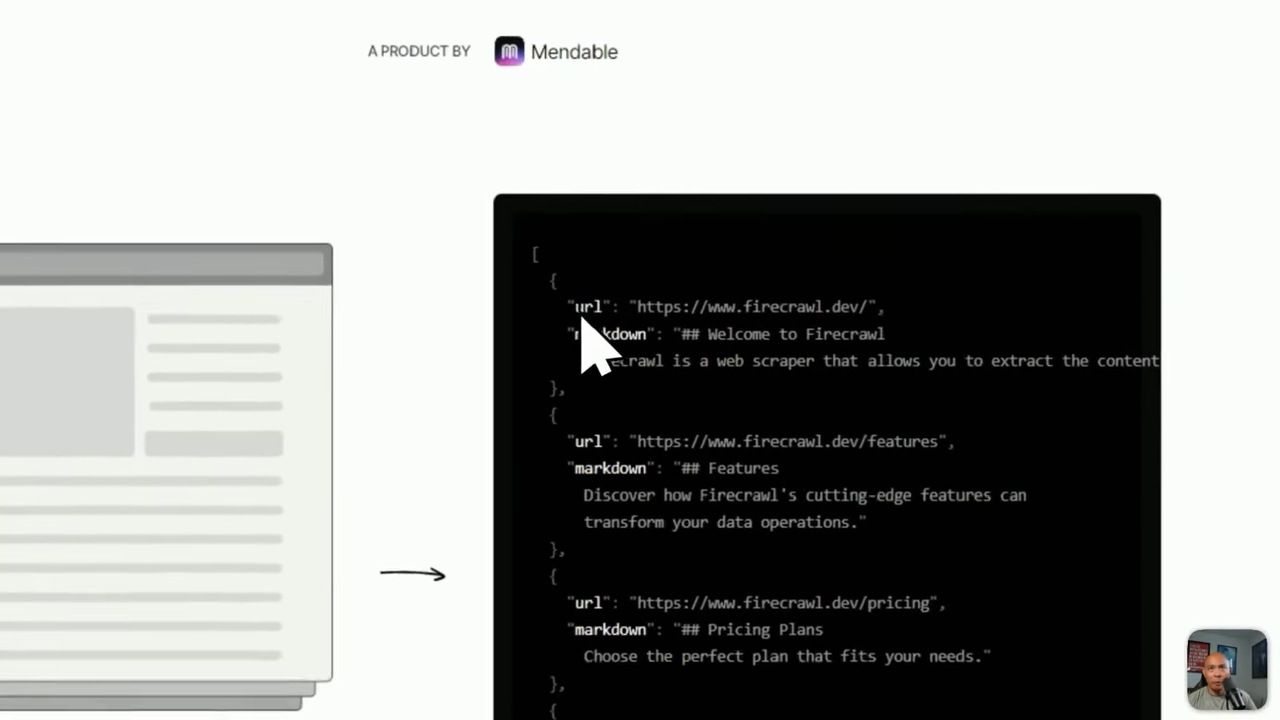
Select the url lines, including /features, and the Features markdown description in the sample output.
{"action": "left_click_drag", "start_coordinate": [571, 326], "coordinate": [868, 334]}
{"action": "left_click", "coordinate": [920, 429]}
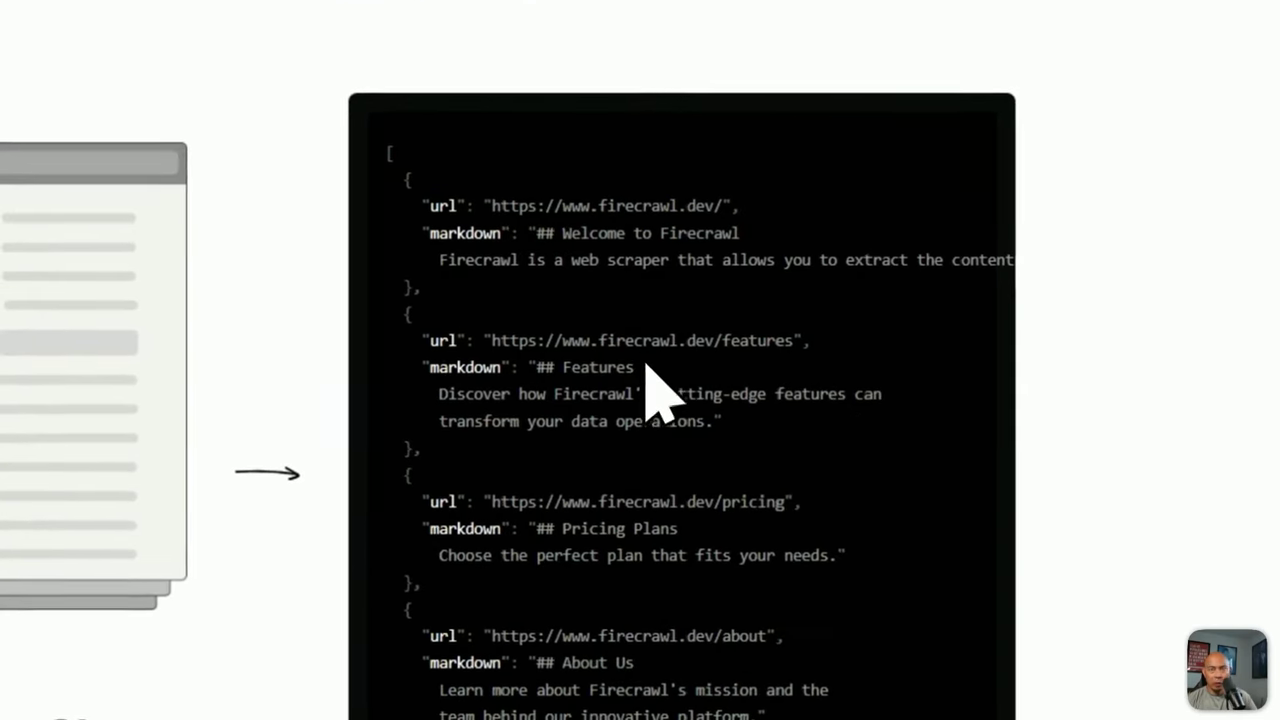
{"action": "left_click_drag", "start_coordinate": [569, 460], "coordinate": [955, 463]}
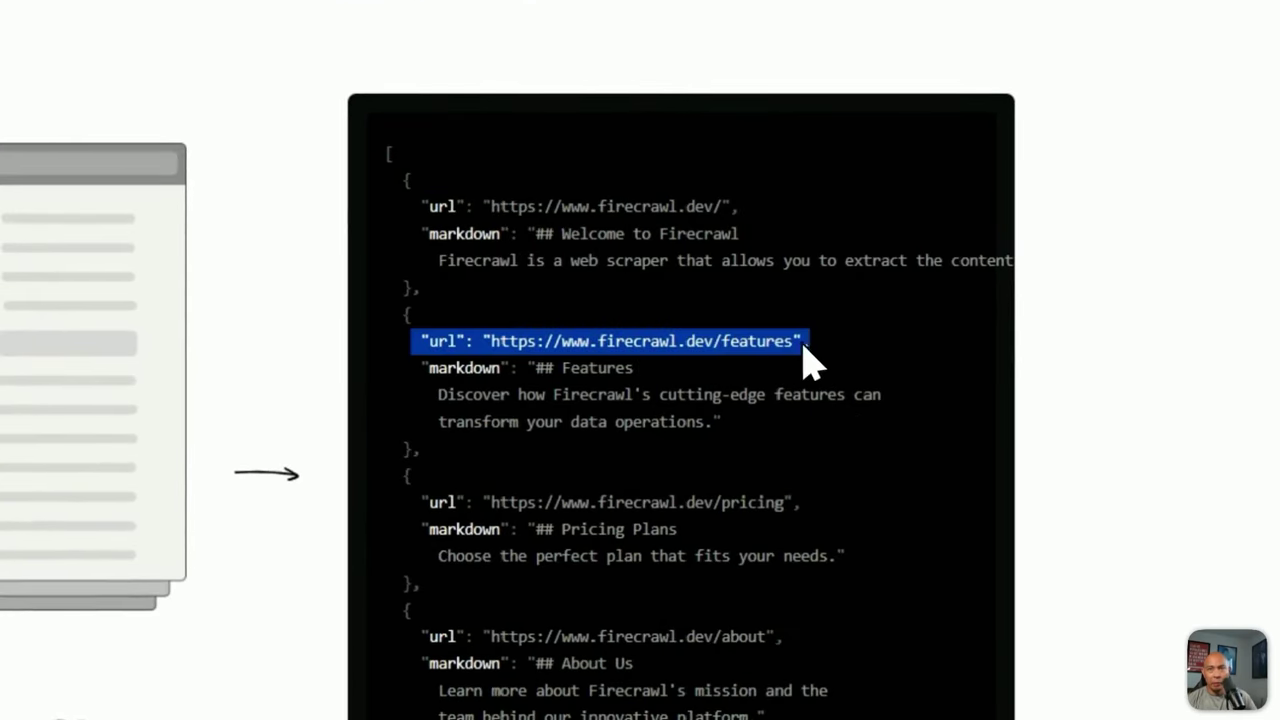
{"action": "left_click_drag", "start_coordinate": [803, 348], "coordinate": [894, 351]}
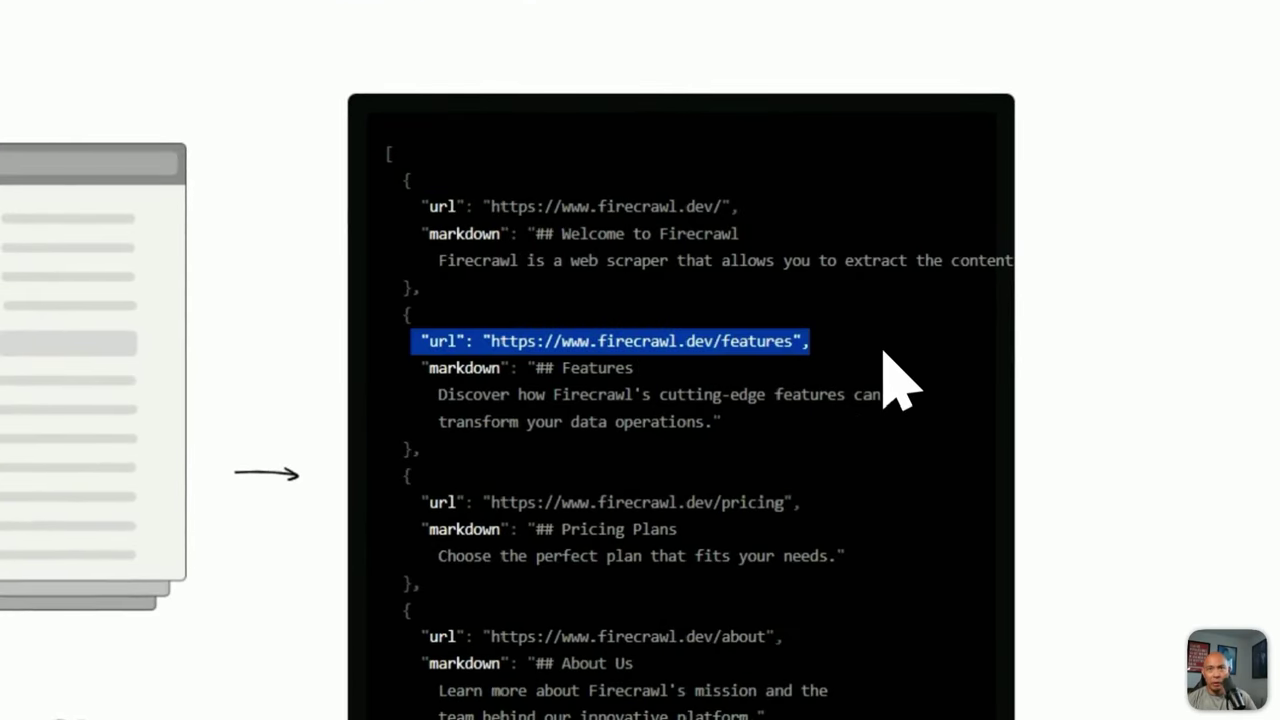
{"action": "left_click_drag", "start_coordinate": [418, 367], "coordinate": [690, 418]}
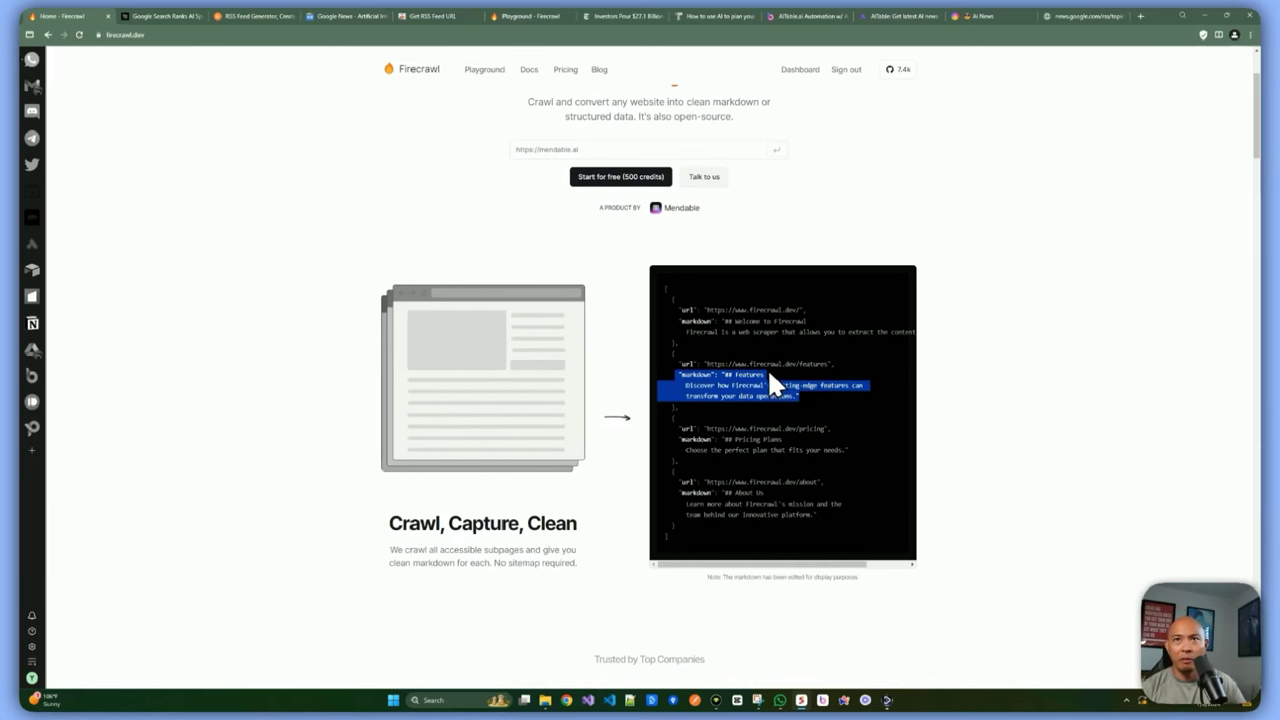
{"action": "scroll", "coordinate": [700, 380], "scroll_direction": "down", "scroll_amount": 1}
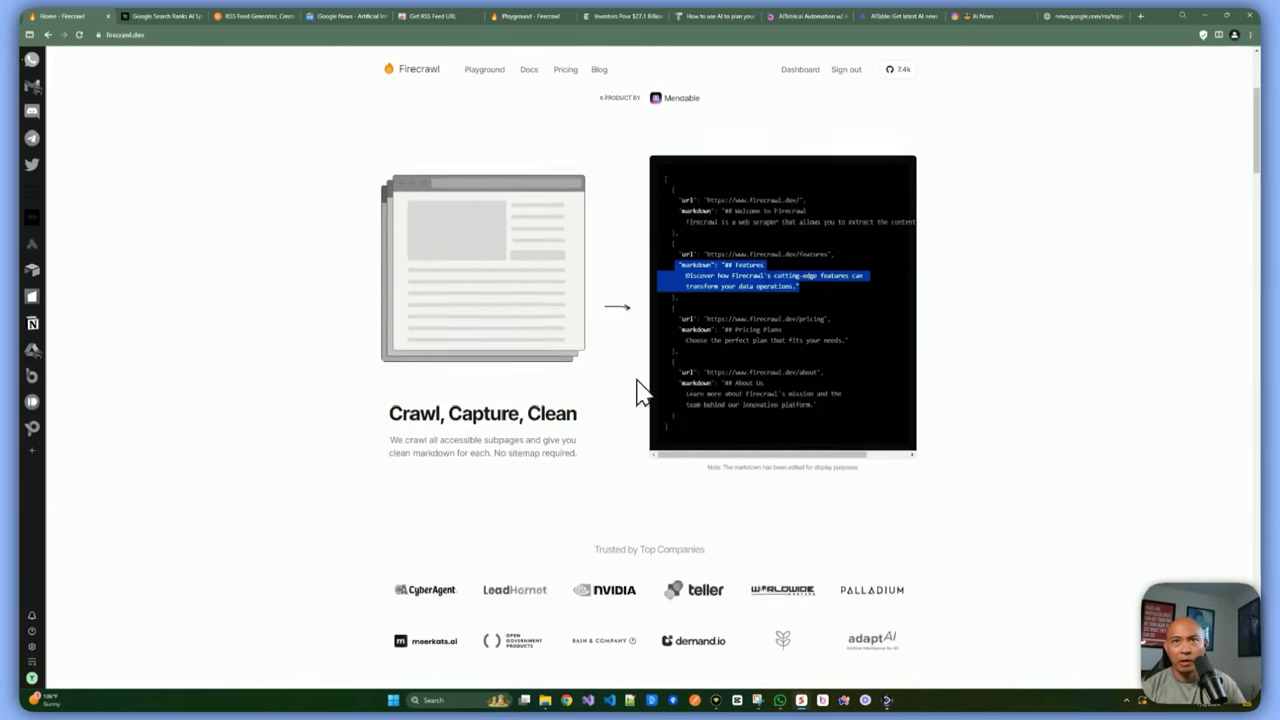
{"action": "scroll", "coordinate": [630, 385], "scroll_direction": "up", "scroll_amount": 1}
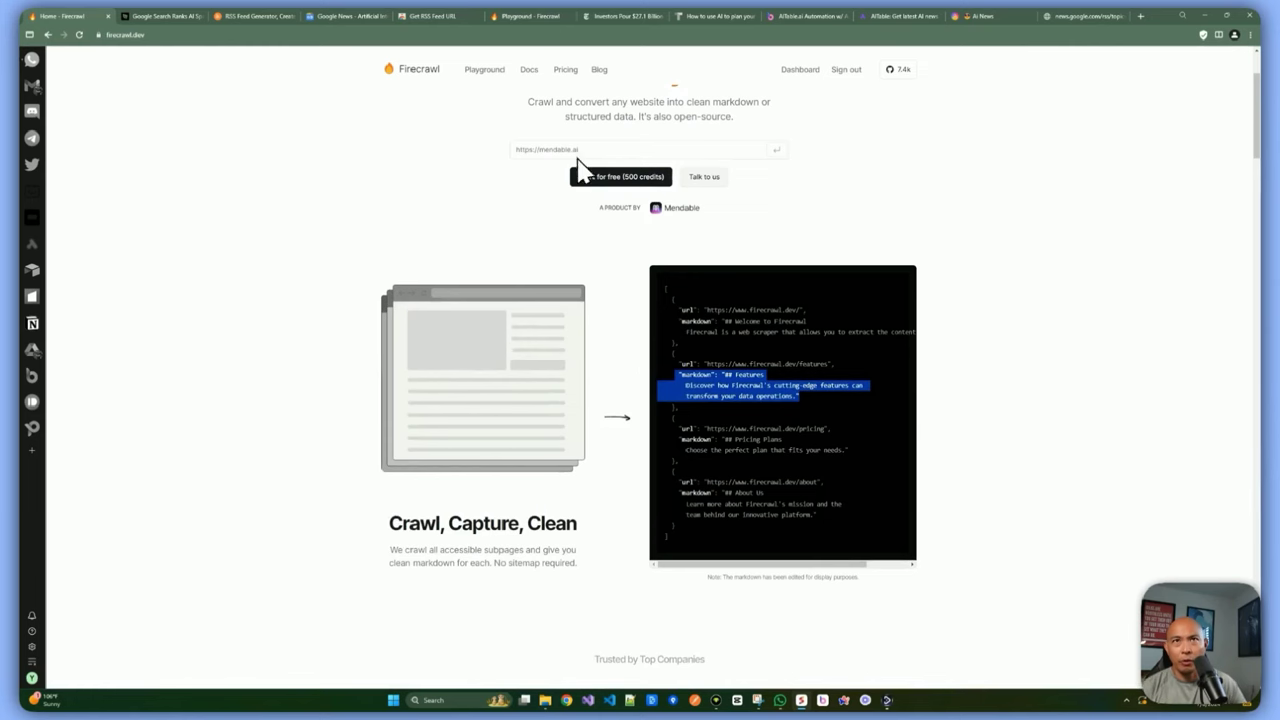
{"action": "scroll", "coordinate": [575, 245], "scroll_direction": "down", "scroll_amount": 6}
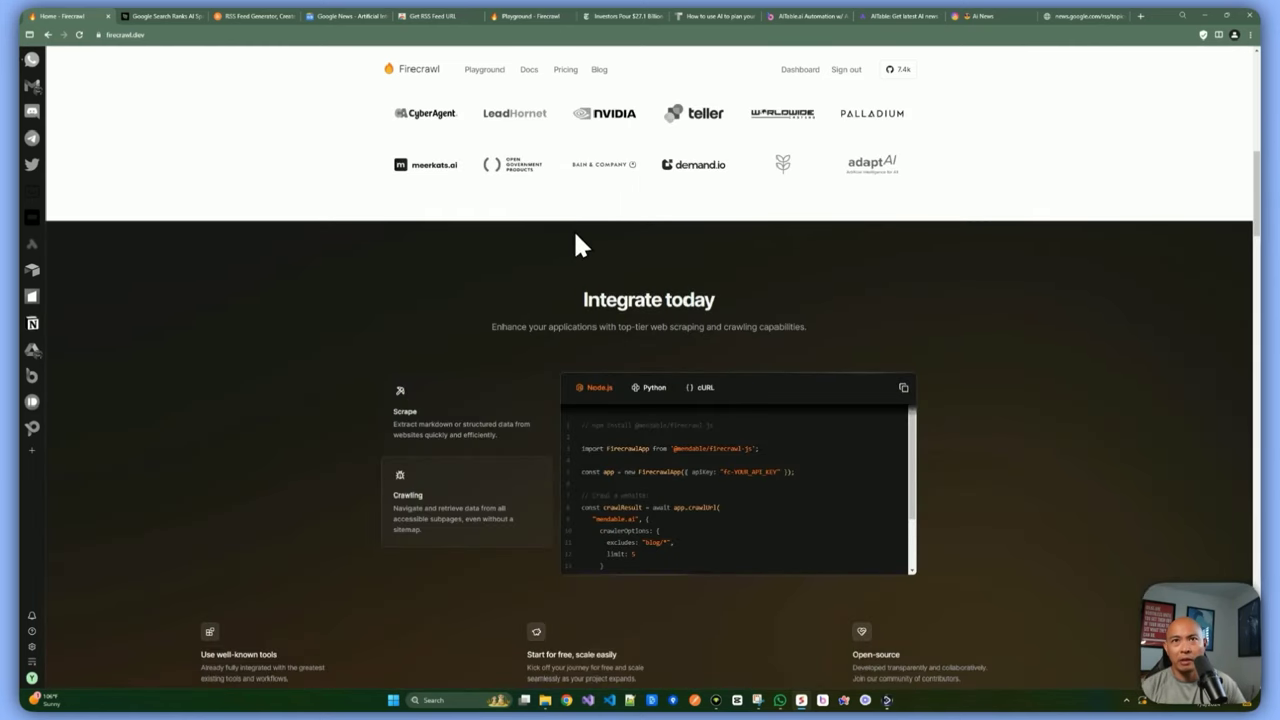
{"action": "scroll", "coordinate": [632, 330], "scroll_direction": "down", "scroll_amount": 1}
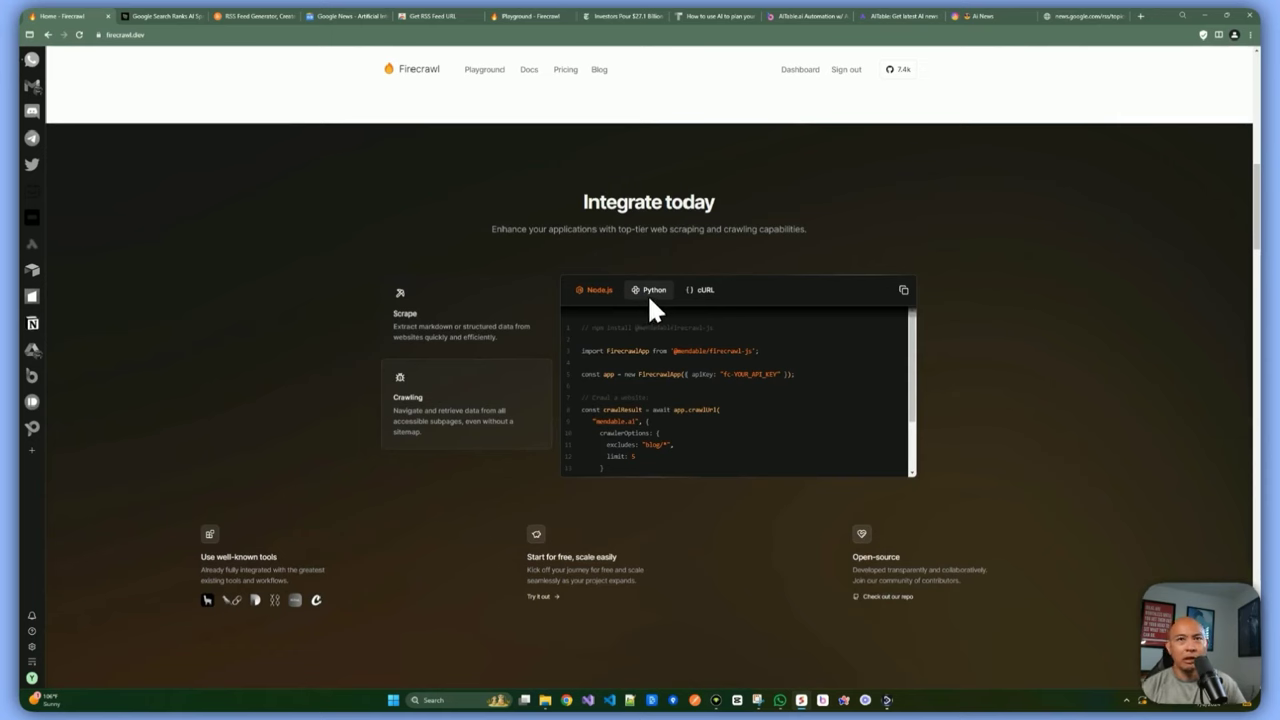
Compare the cURL, Python and Node.js crawl examples, selecting the cURL endpoint URL.
{"action": "left_click", "coordinate": [684, 295]}
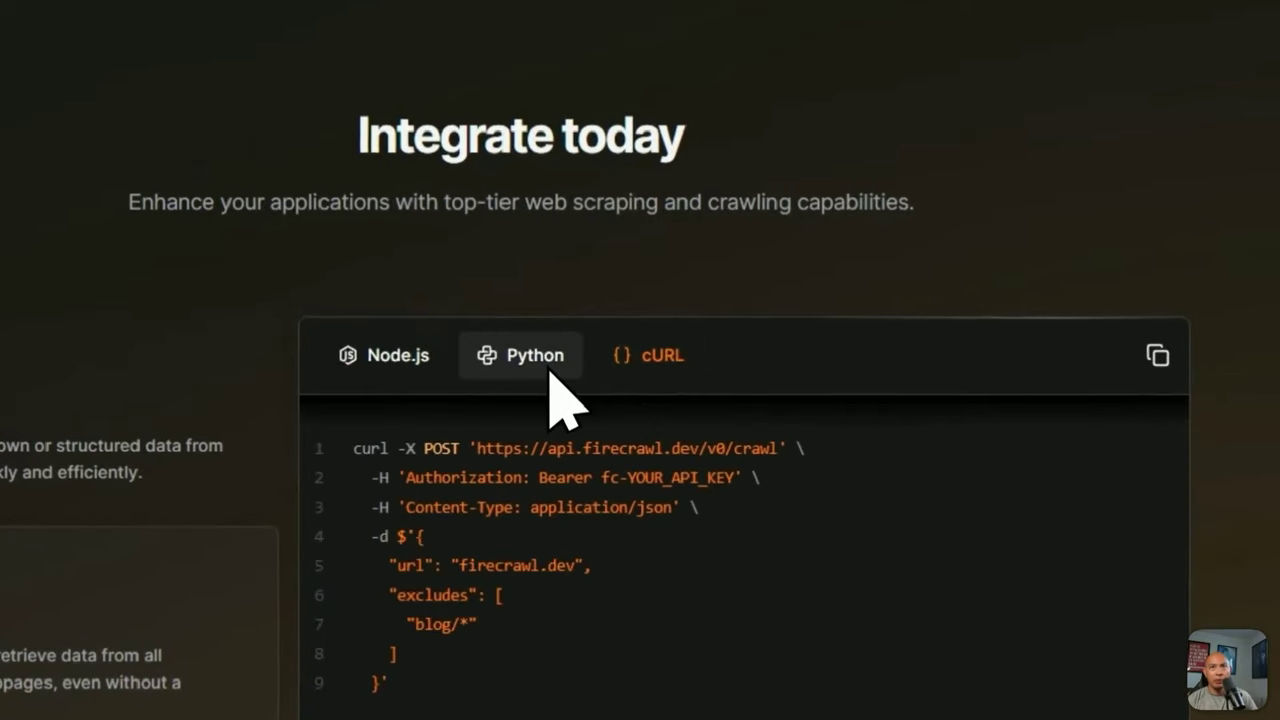
{"action": "left_click_drag", "start_coordinate": [752, 328], "coordinate": [631, 328]}
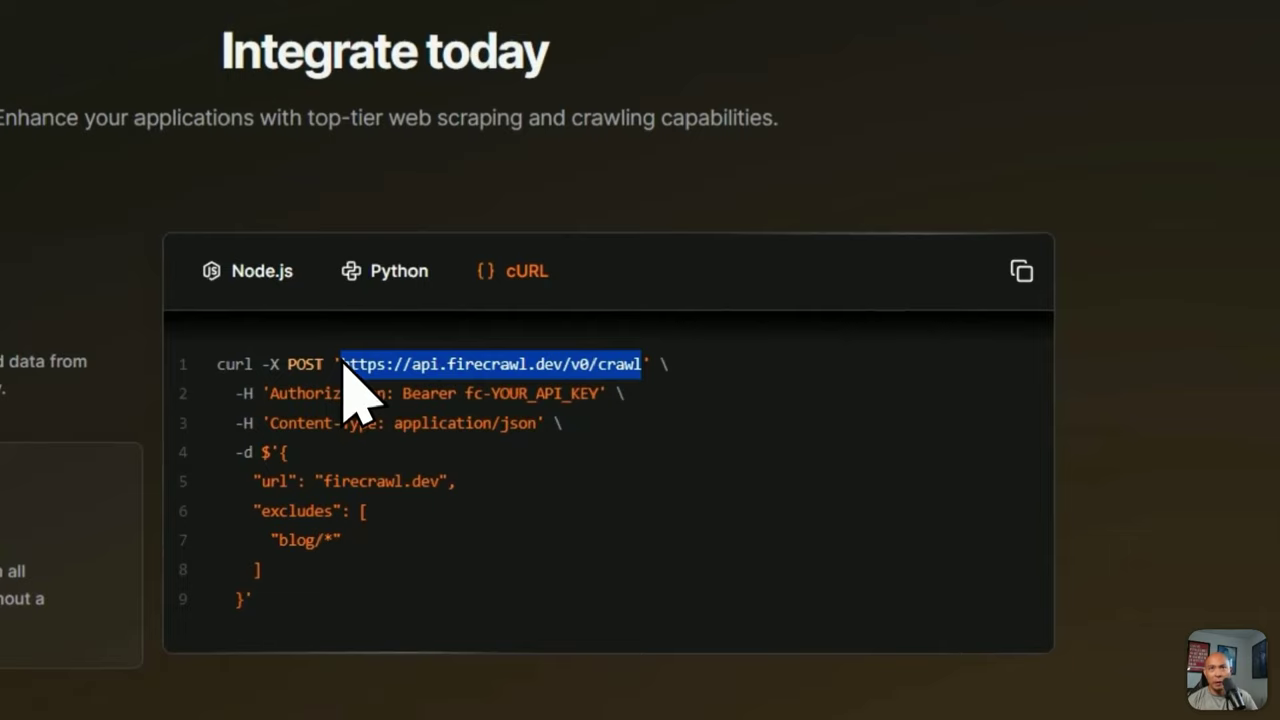
{"action": "left_click", "coordinate": [395, 275]}
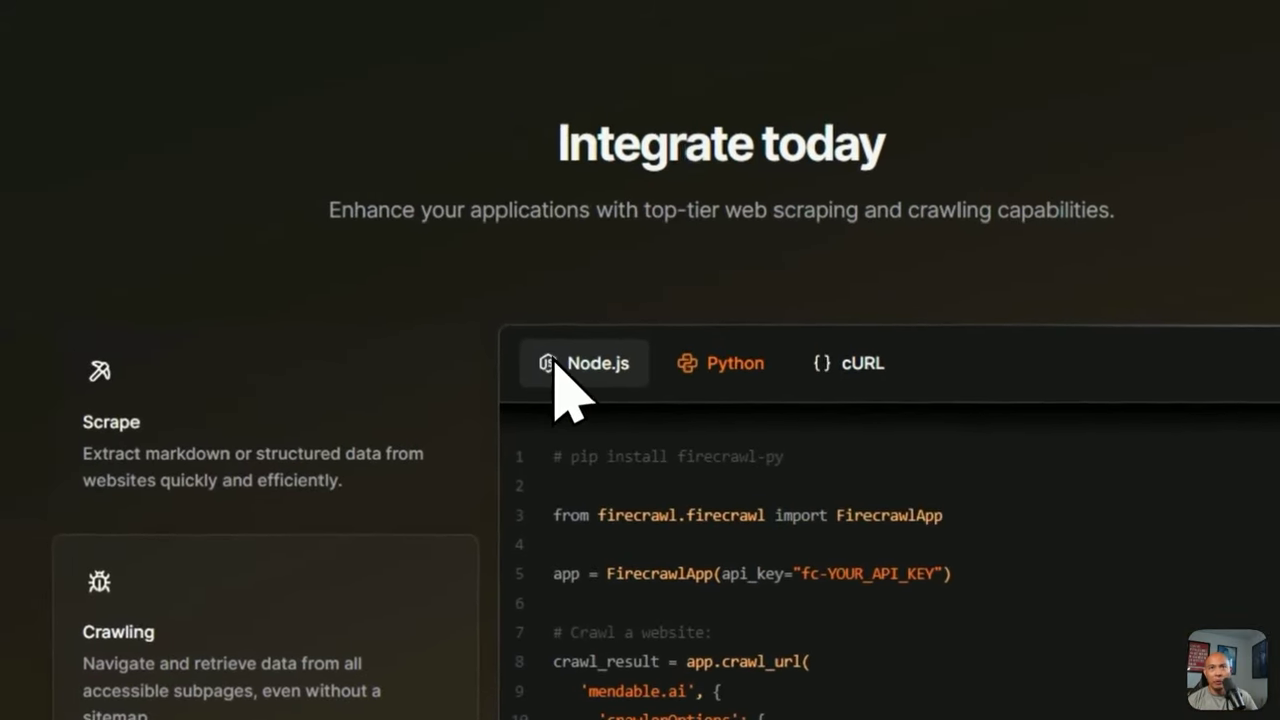
{"action": "left_click", "coordinate": [556, 364]}
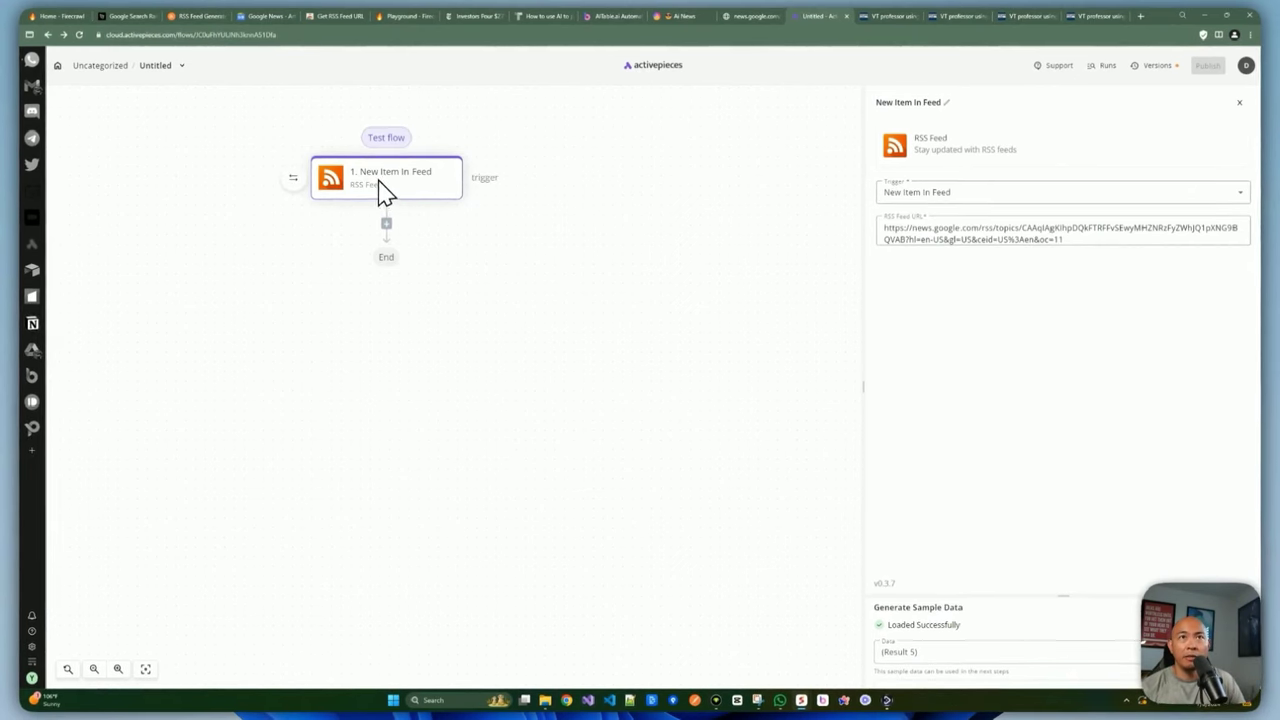
Check the RSS Feed URL against the raw Google News feed, reload sample items, and view one article.
{"action": "triple_click", "coordinate": [886, 226]}
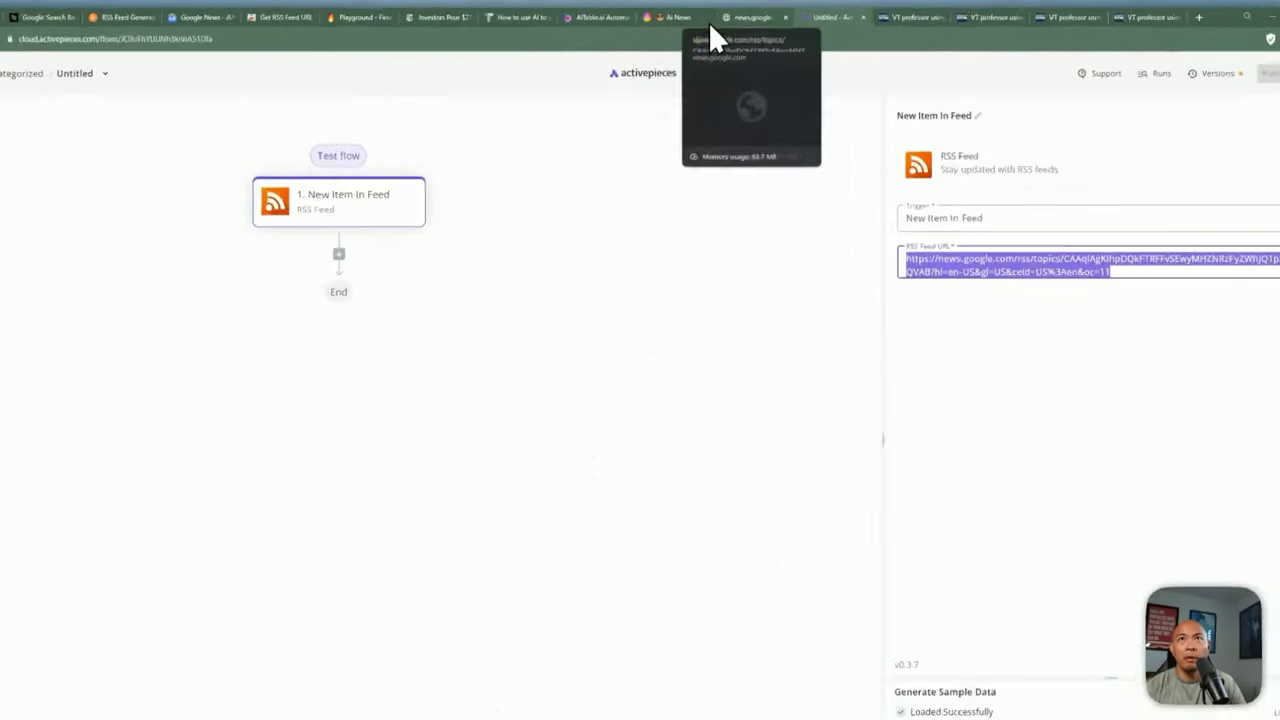
{"action": "left_click", "coordinate": [712, 20]}
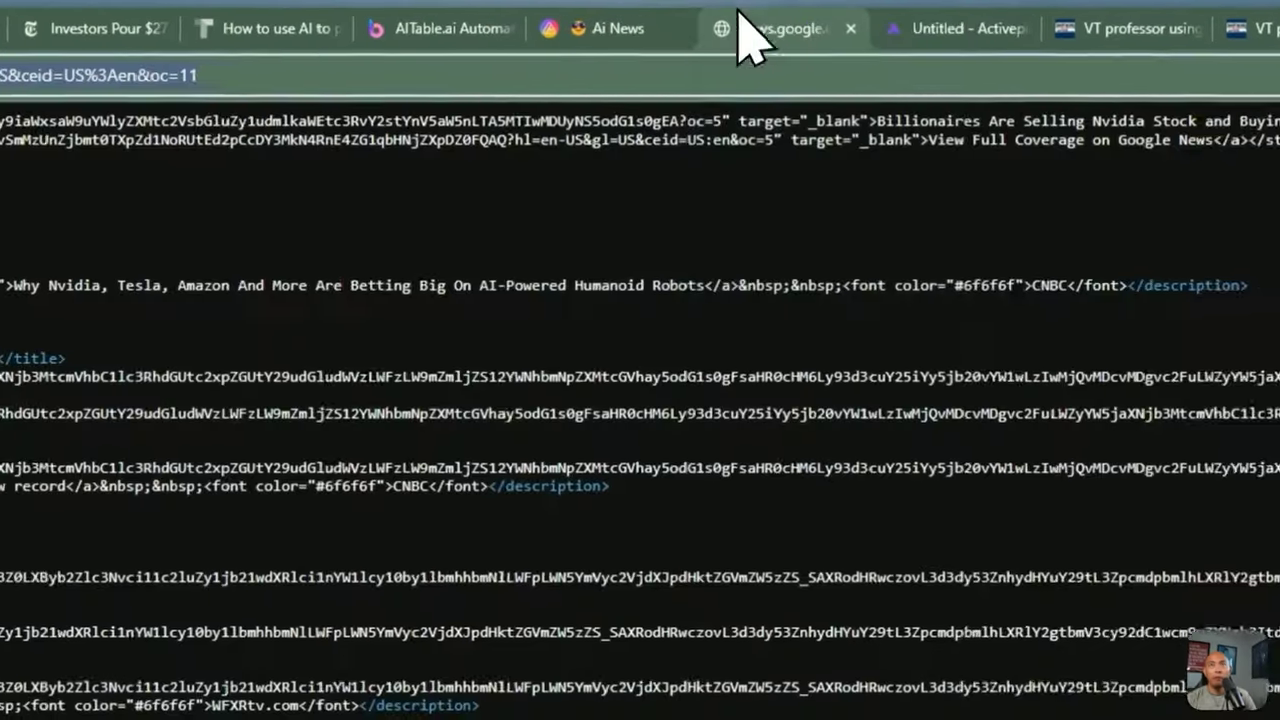
{"action": "left_click", "coordinate": [393, 39]}
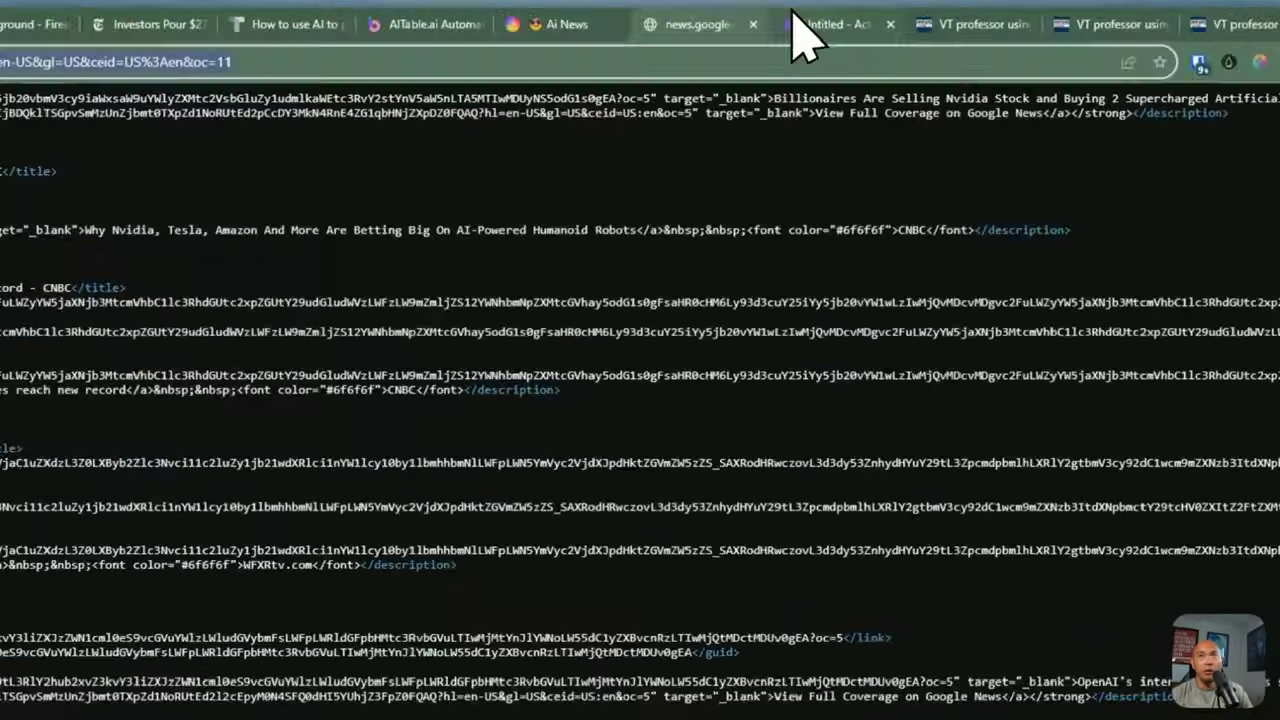
{"action": "left_click", "coordinate": [820, 16]}
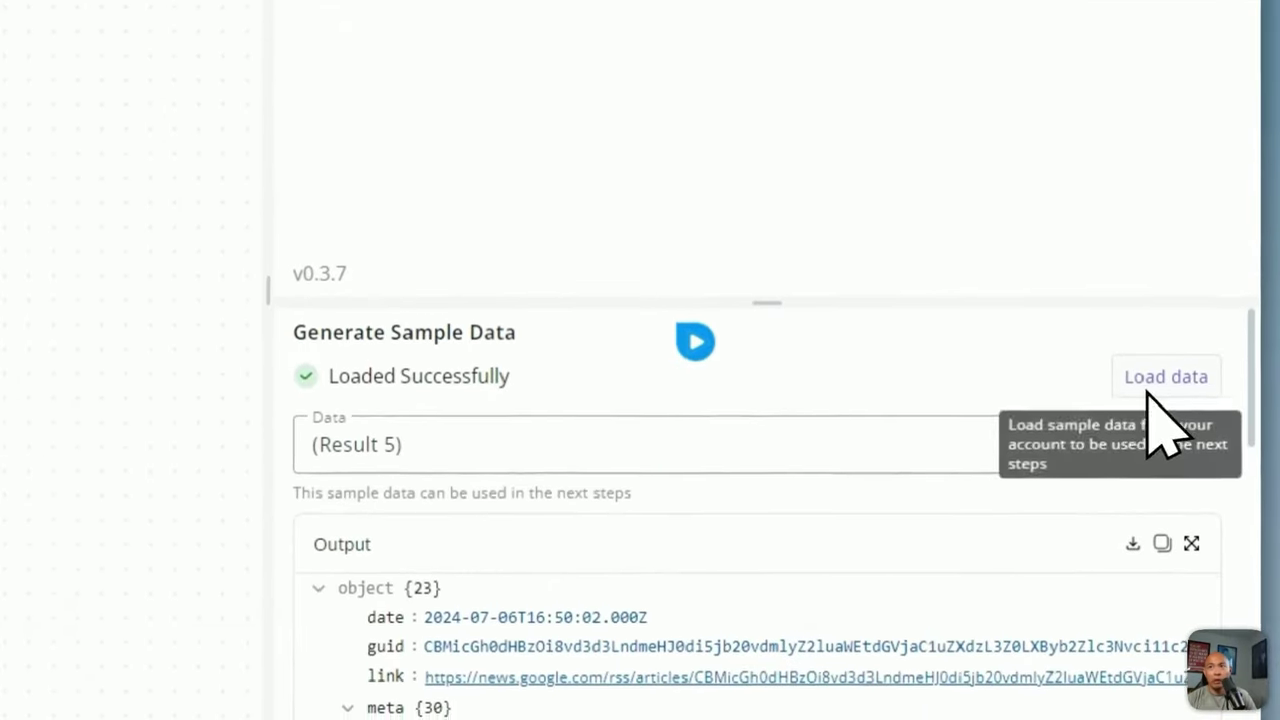
{"action": "left_click", "coordinate": [1150, 420]}
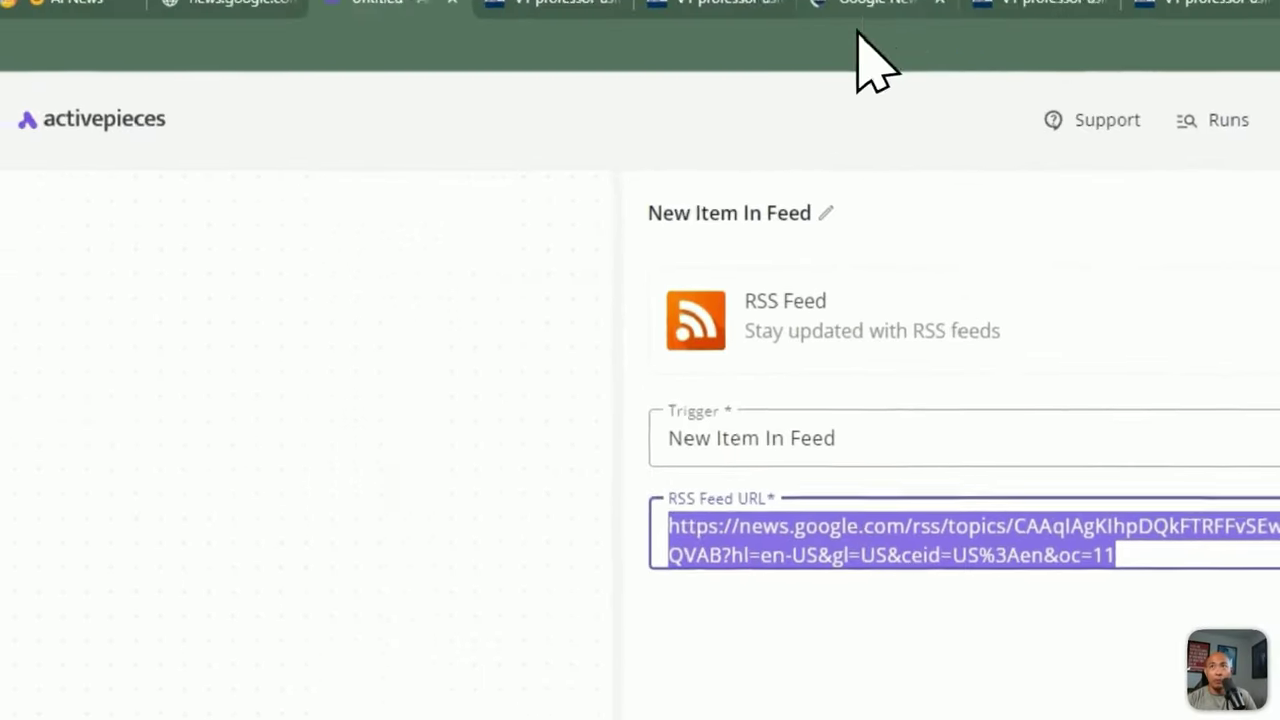
{"action": "left_click", "coordinate": [857, 57]}
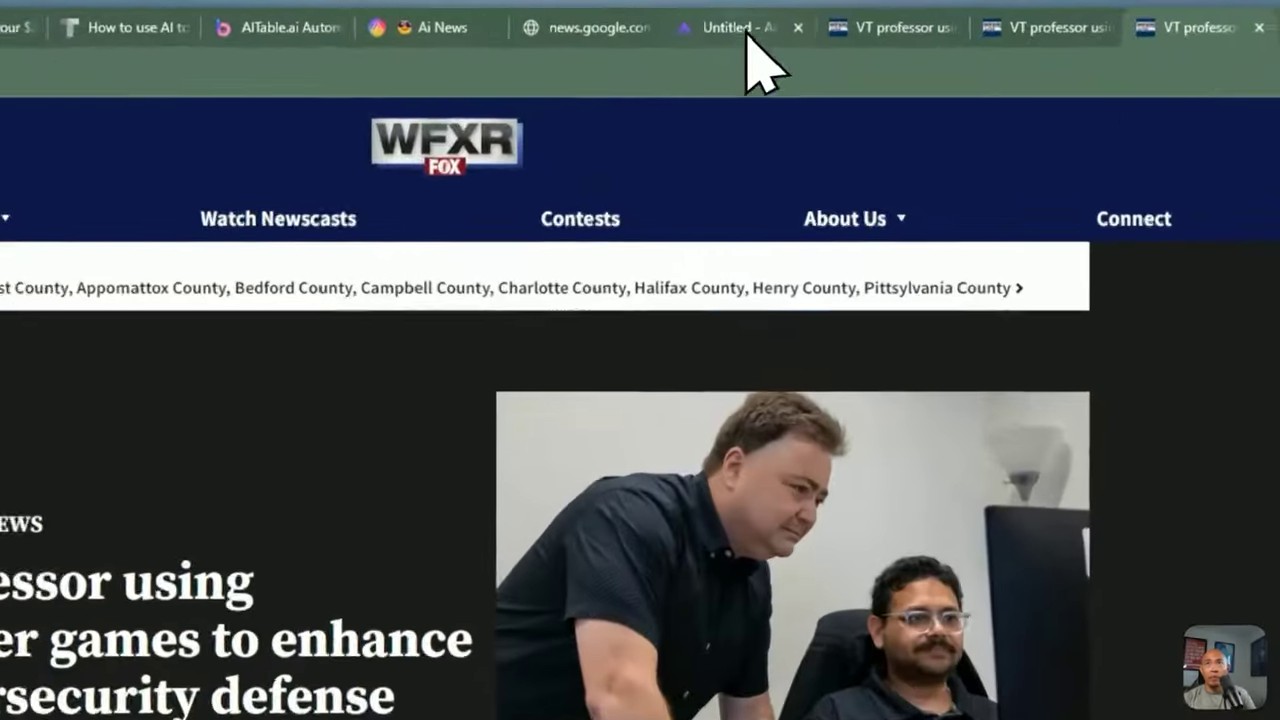
{"action": "left_click", "coordinate": [771, 16]}
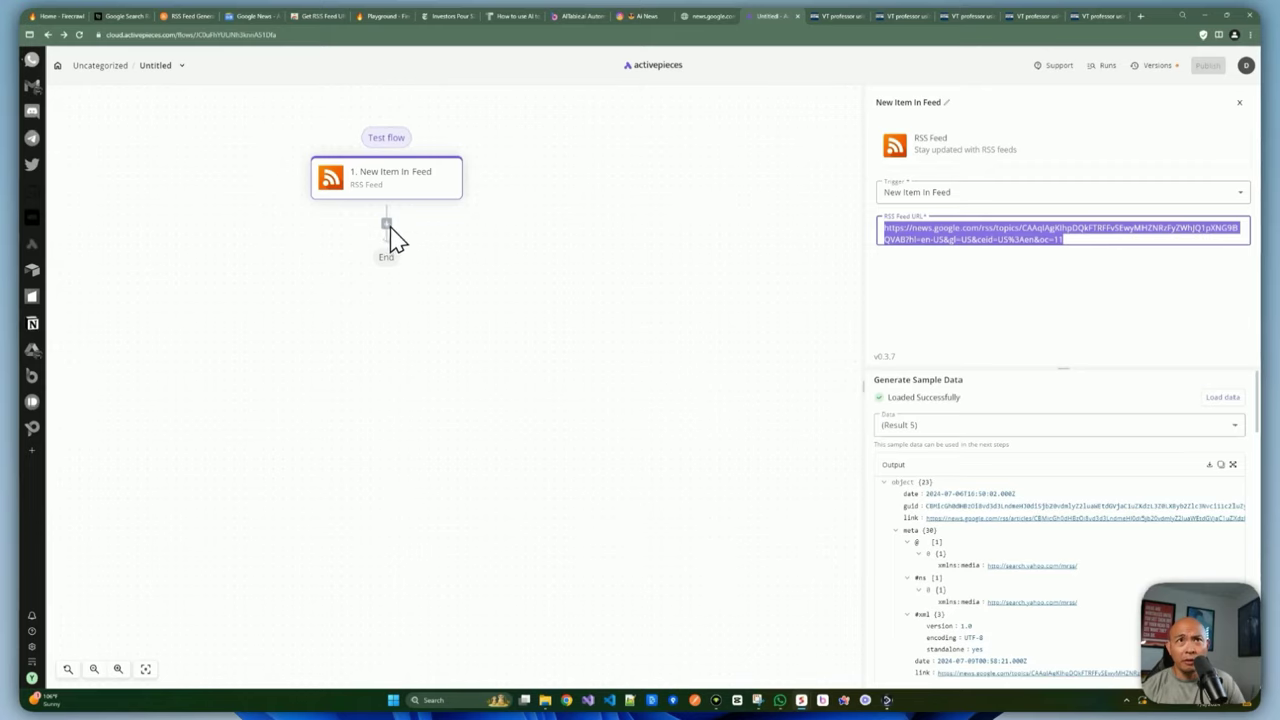
Add a Code step after the RSS trigger with input 'url' set to '1. New Item In Feed link'.
{"action": "left_click", "coordinate": [386, 223]}
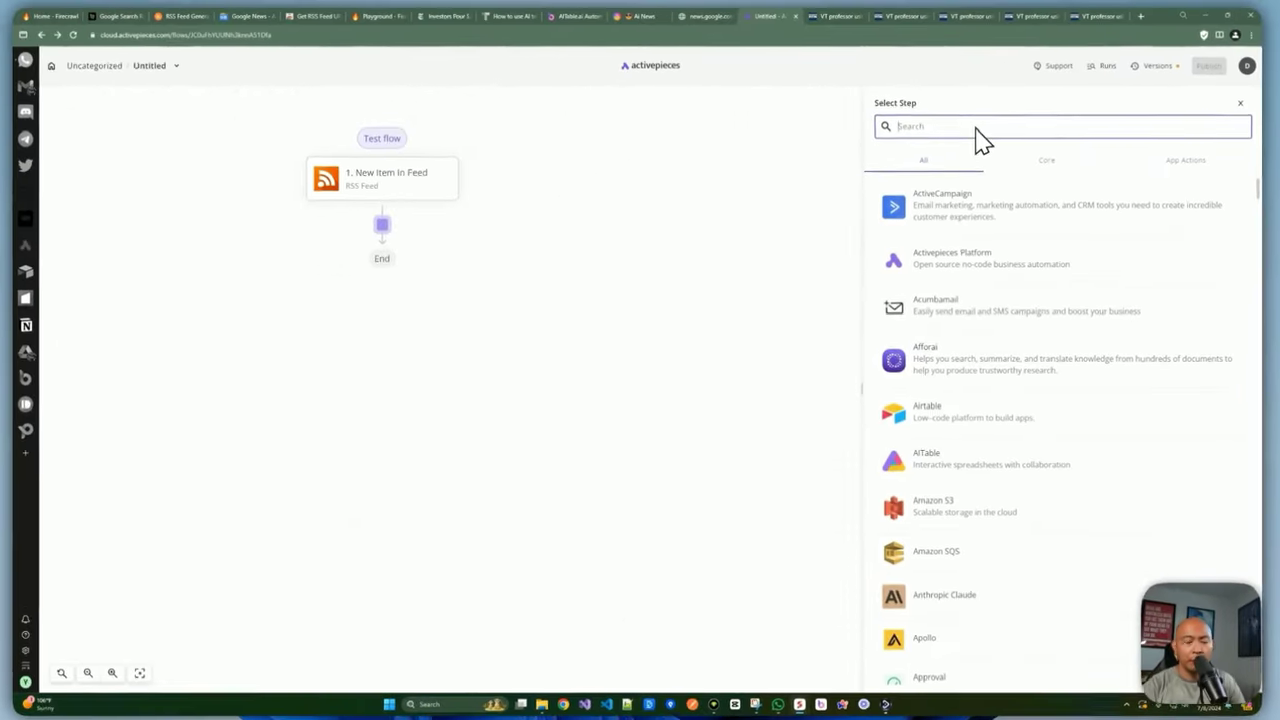
{"action": "type", "text": "code"}
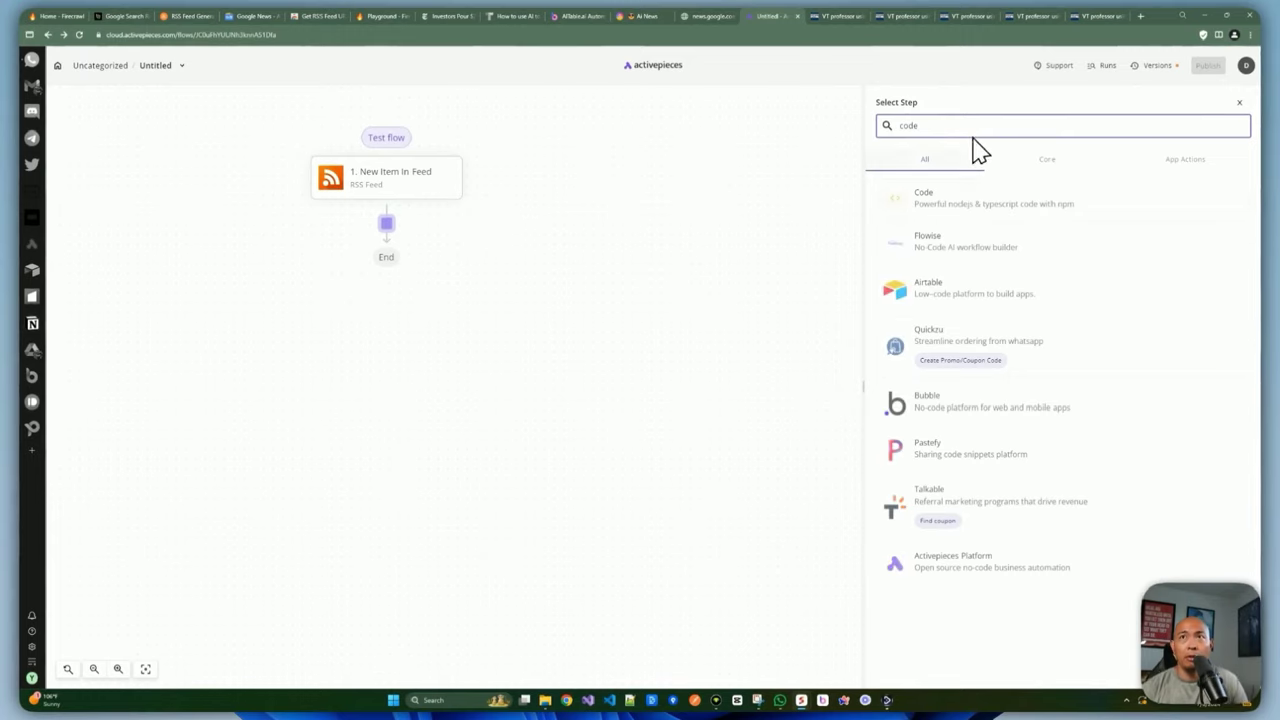
{"action": "left_click", "coordinate": [954, 215]}
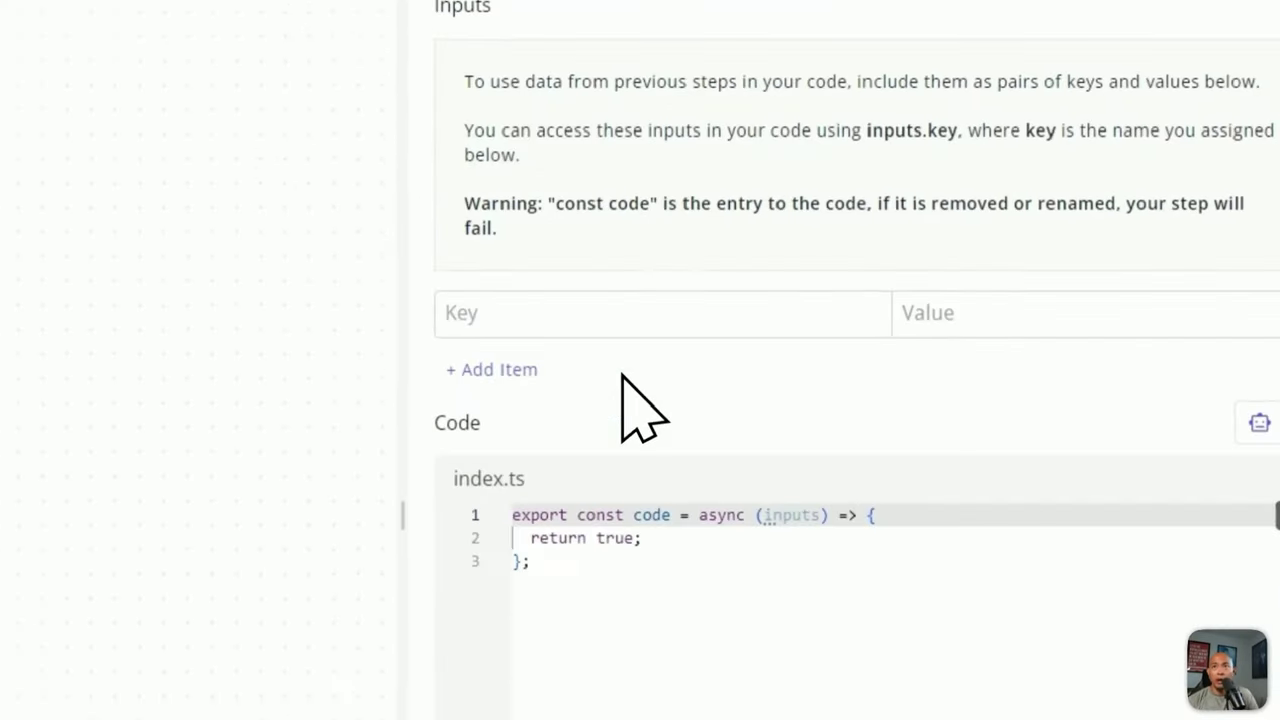
{"action": "left_click", "coordinate": [577, 610]}
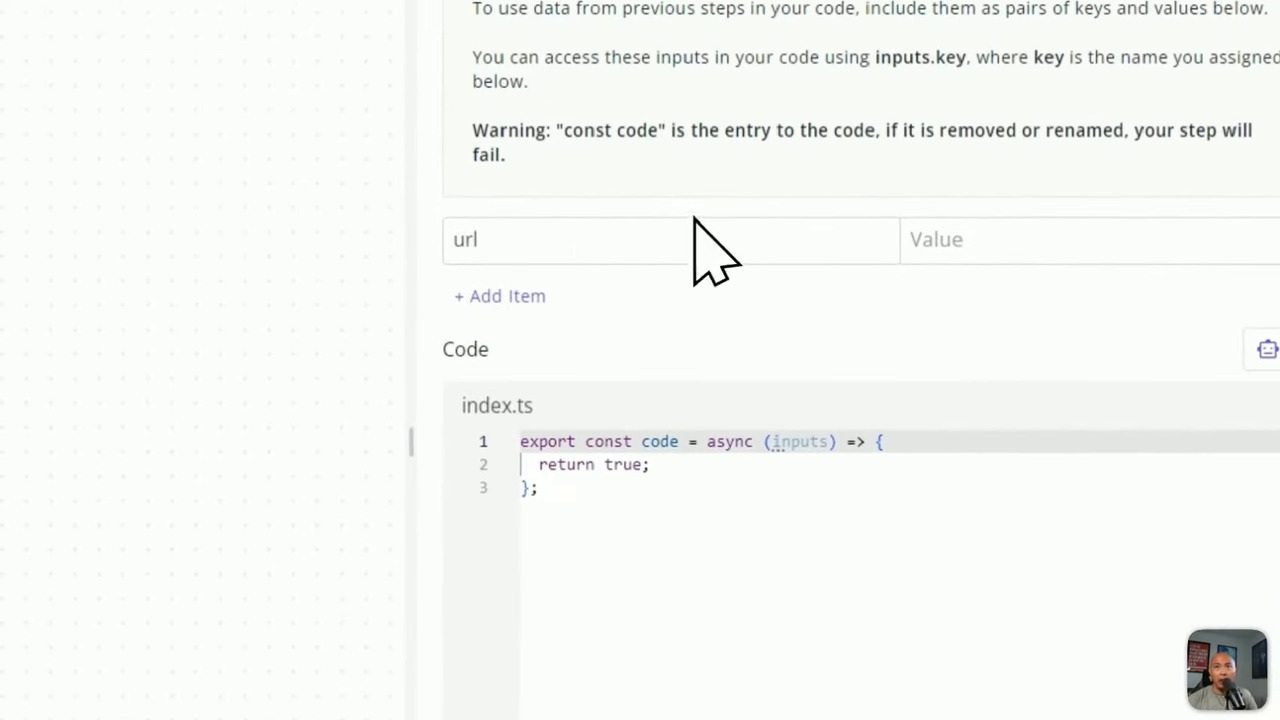
{"action": "left_click", "coordinate": [931, 243]}
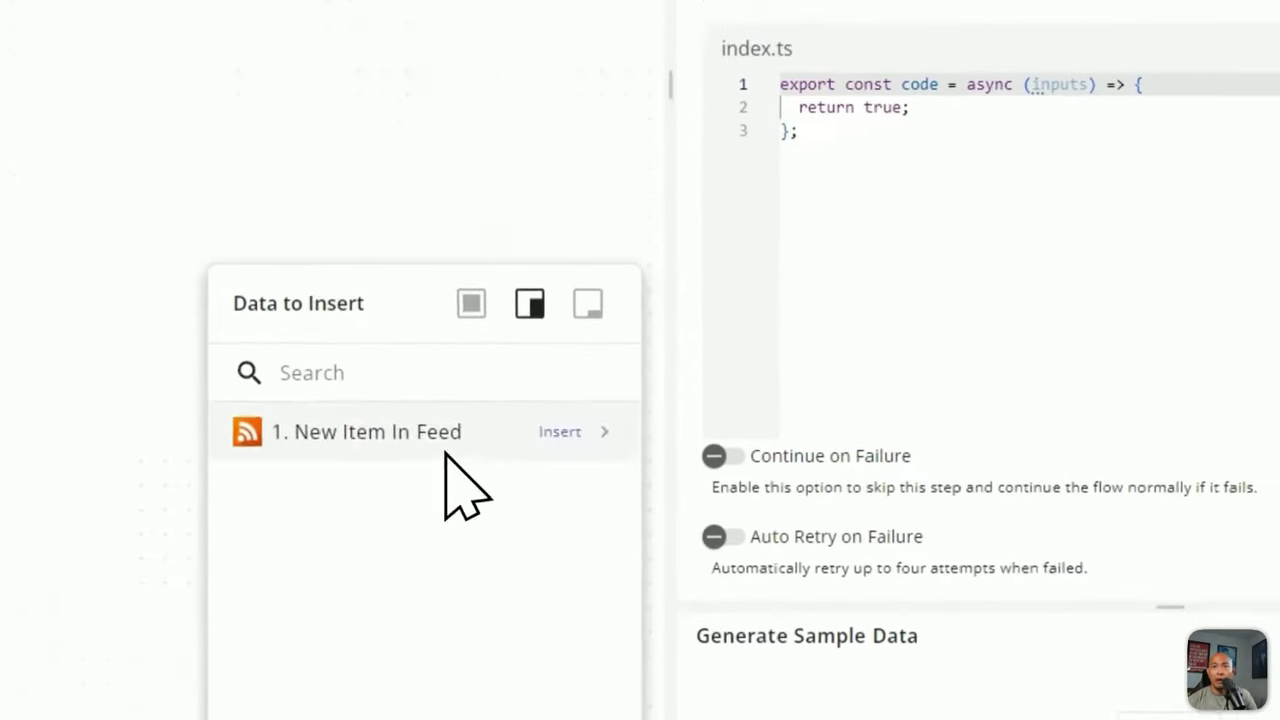
{"action": "left_click", "coordinate": [445, 452]}
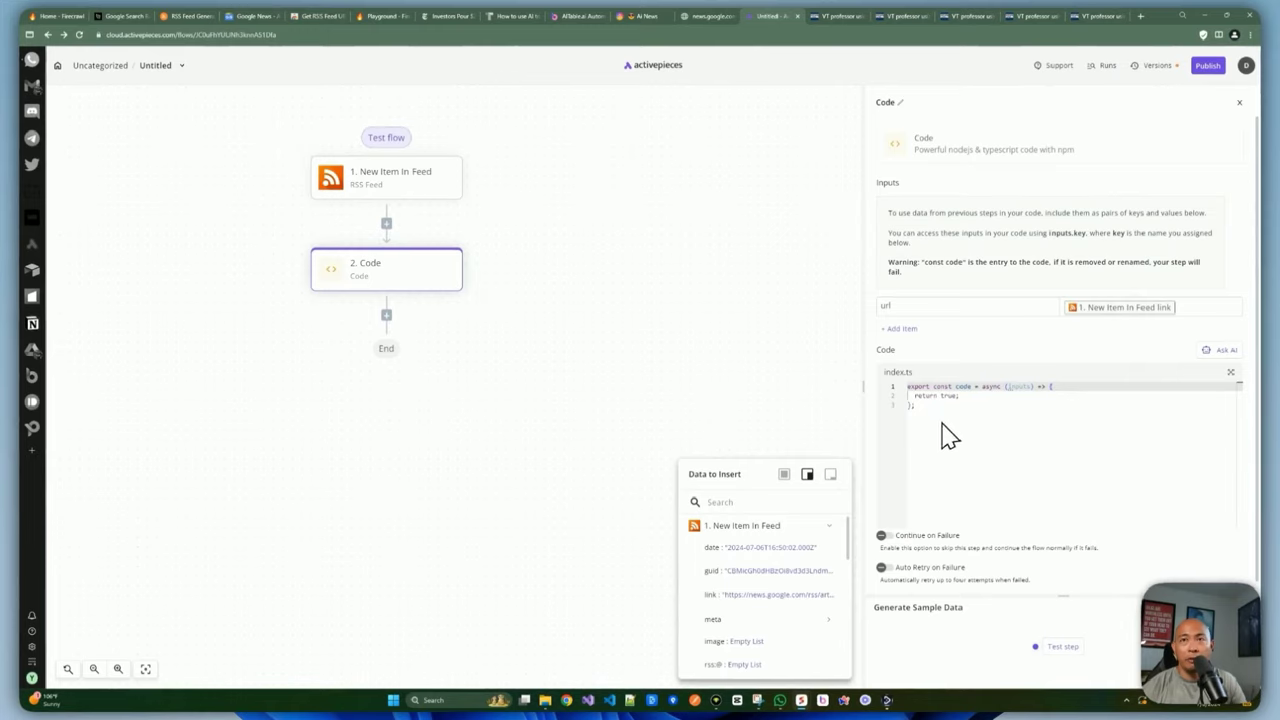
{"action": "left_click", "coordinate": [915, 404]}
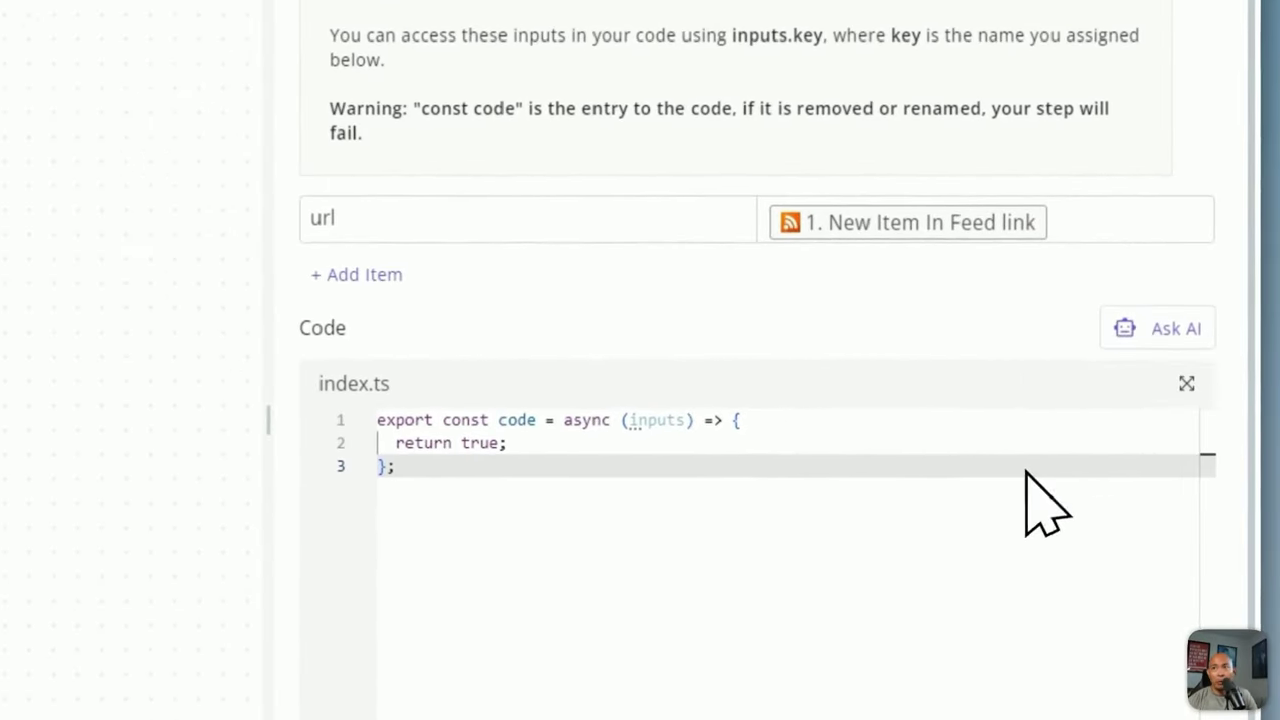
{"action": "left_click", "coordinate": [1184, 396]}
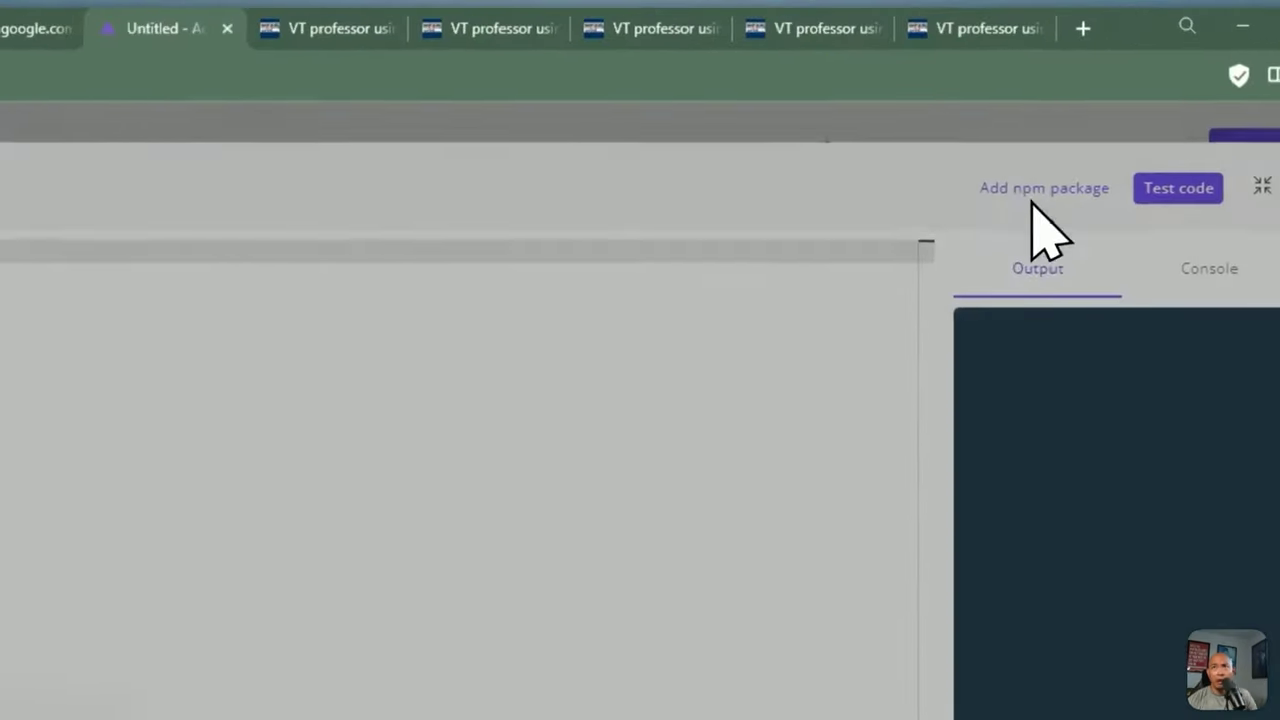
Start adding the 'cheerio' npm package to the Code step.
{"action": "left_click", "coordinate": [1124, 82]}
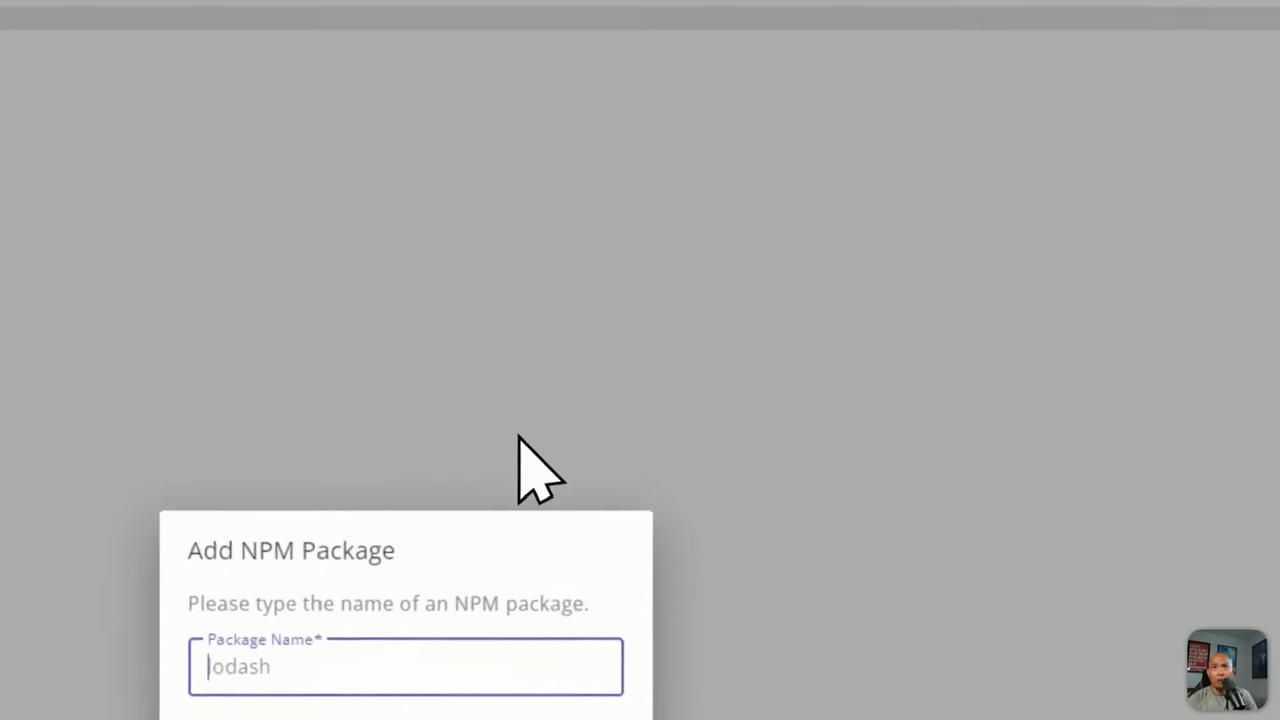
{"action": "type", "text": "cheerio"}
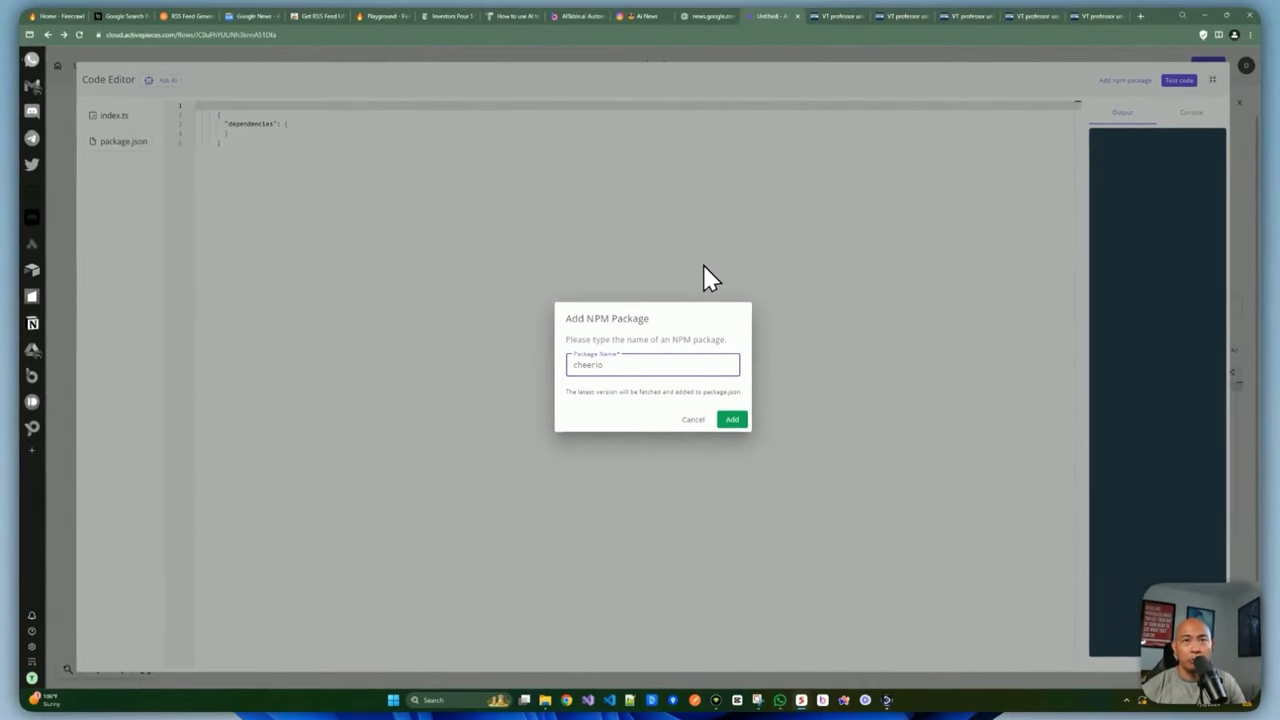
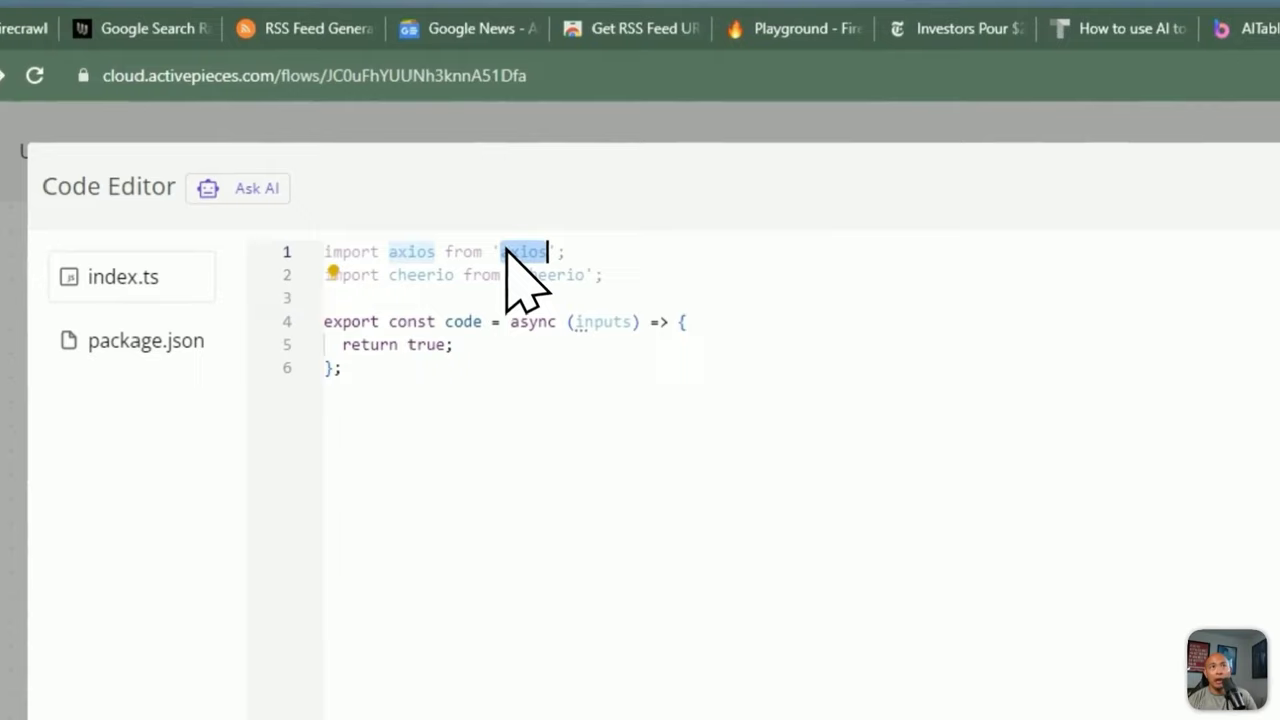
Paste the getTextFromUrl and getUrlUpToWord helper functions below the code function.
{"action": "double_click", "coordinate": [415, 275]}
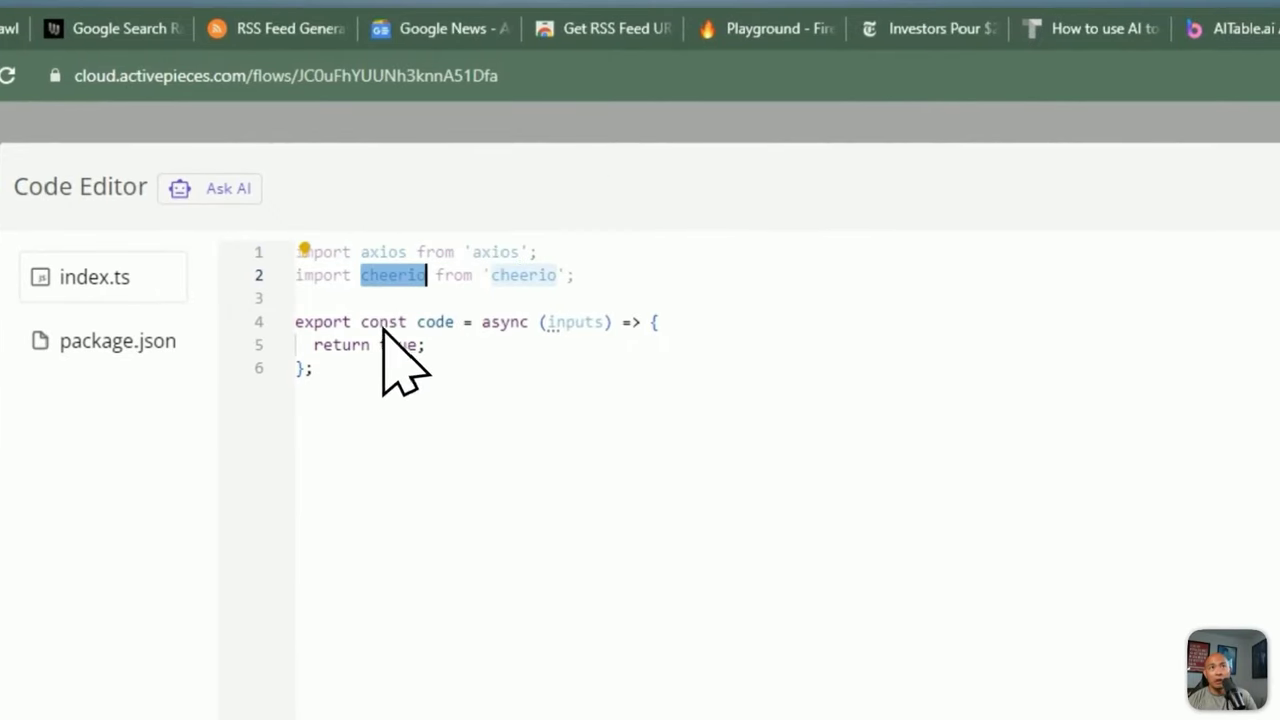
{"action": "left_click_drag", "start_coordinate": [575, 276], "coordinate": [292, 278]}
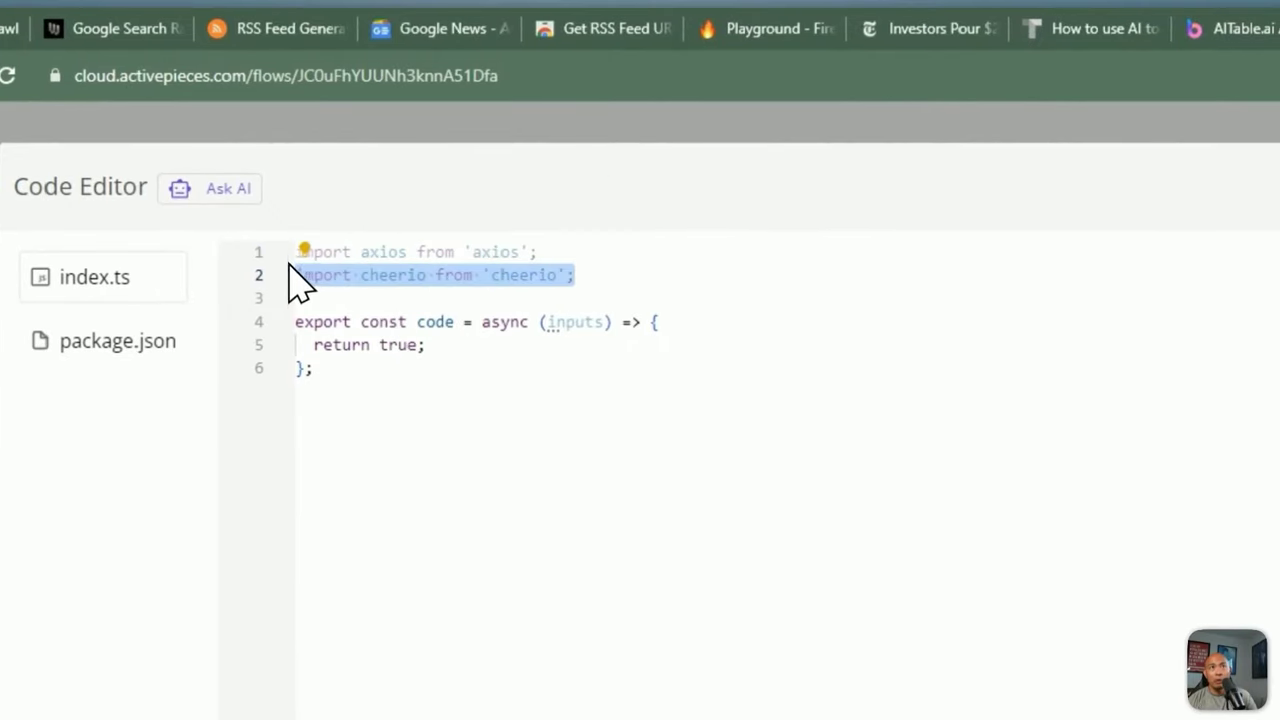
{"action": "key", "text": "shift+Up"}
{"action": "left_click", "coordinate": [417, 557]}
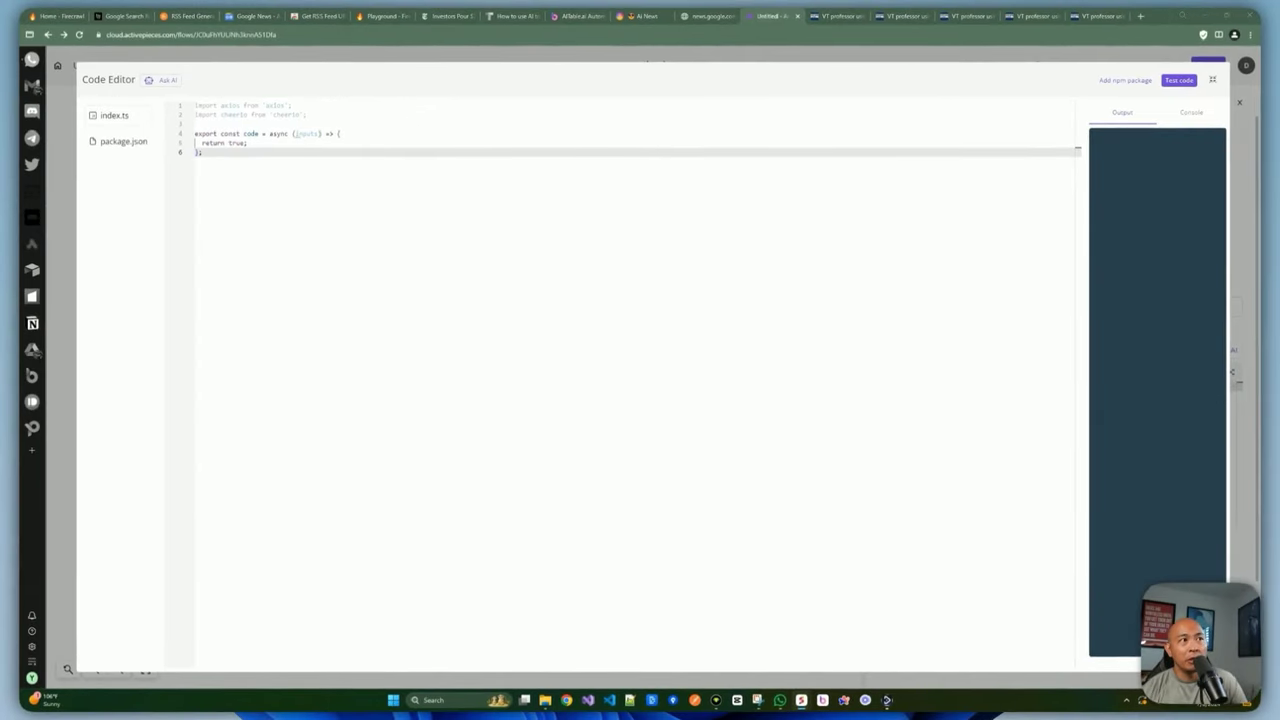
{"action": "key", "text": "Return"}
{"action": "key", "text": "Return"}
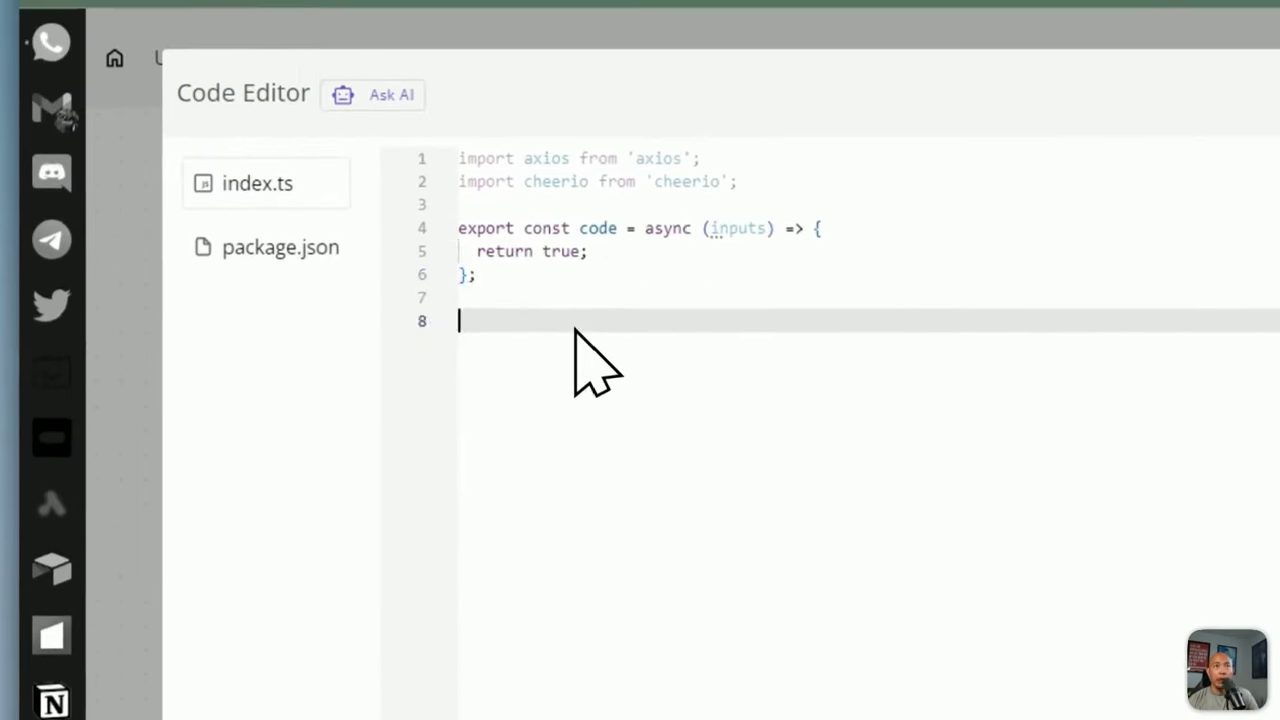
{"action": "key", "text": "ctrl+v"}
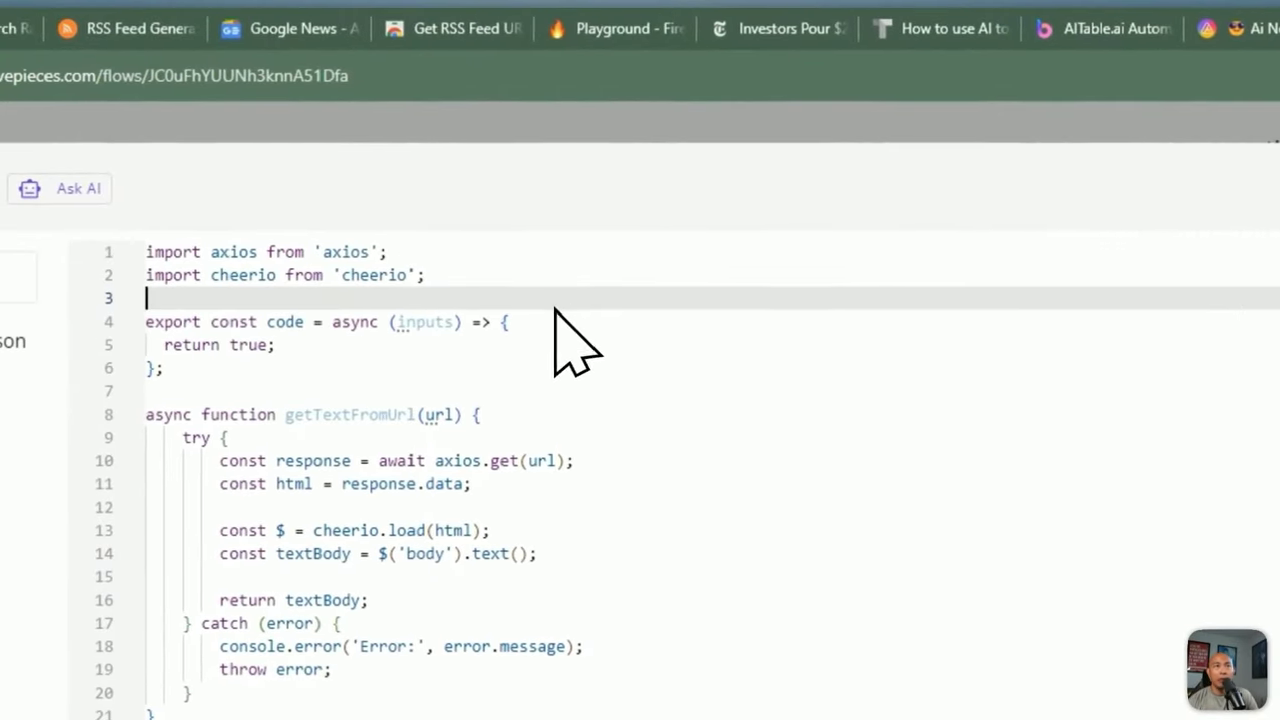
Review the code function's line that reads url from inputs.
{"action": "left_click_drag", "start_coordinate": [230, 152], "coordinate": [181, 135]}
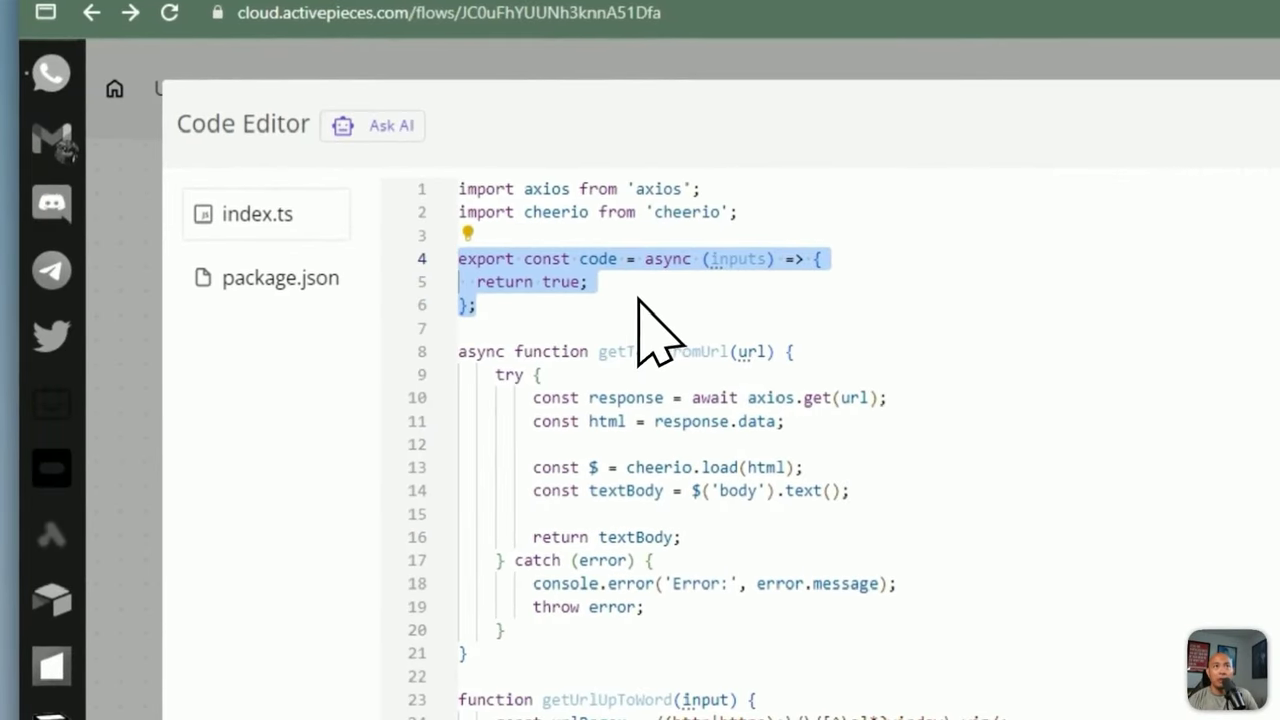
{"action": "left_click", "coordinate": [617, 280]}
{"action": "double_click", "coordinate": [597, 259]}
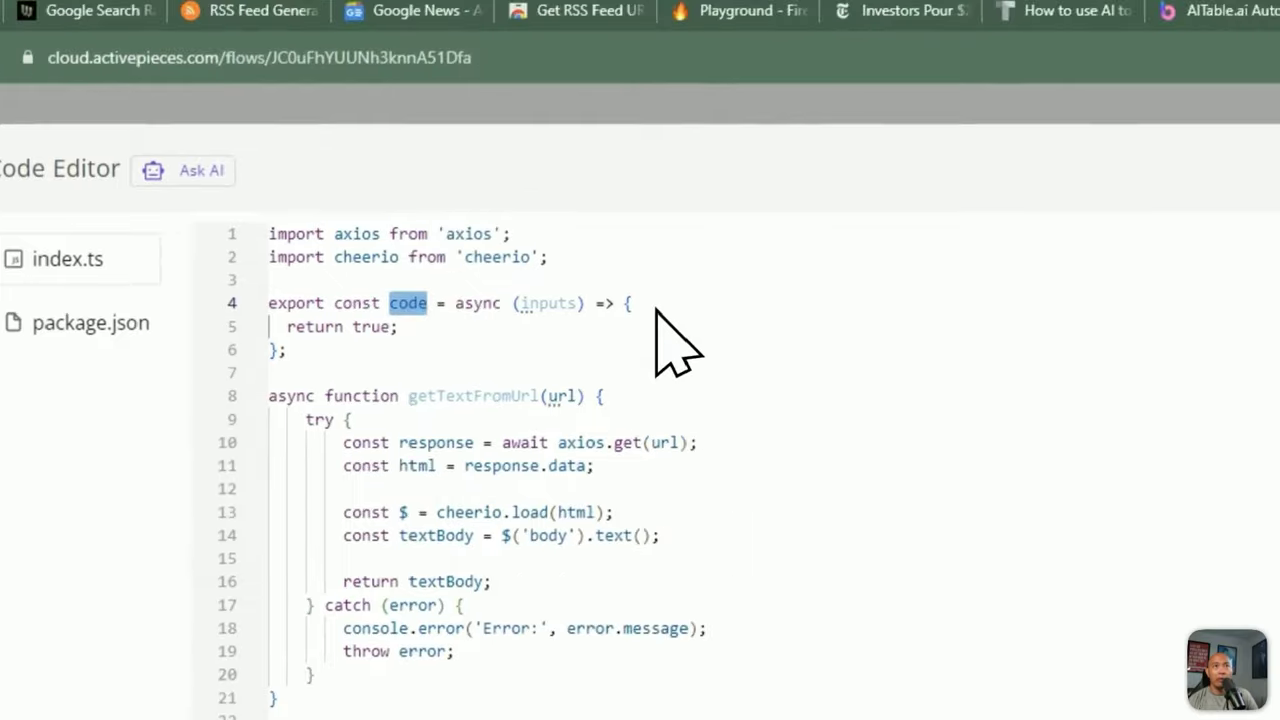
{"action": "left_click", "coordinate": [862, 258]}
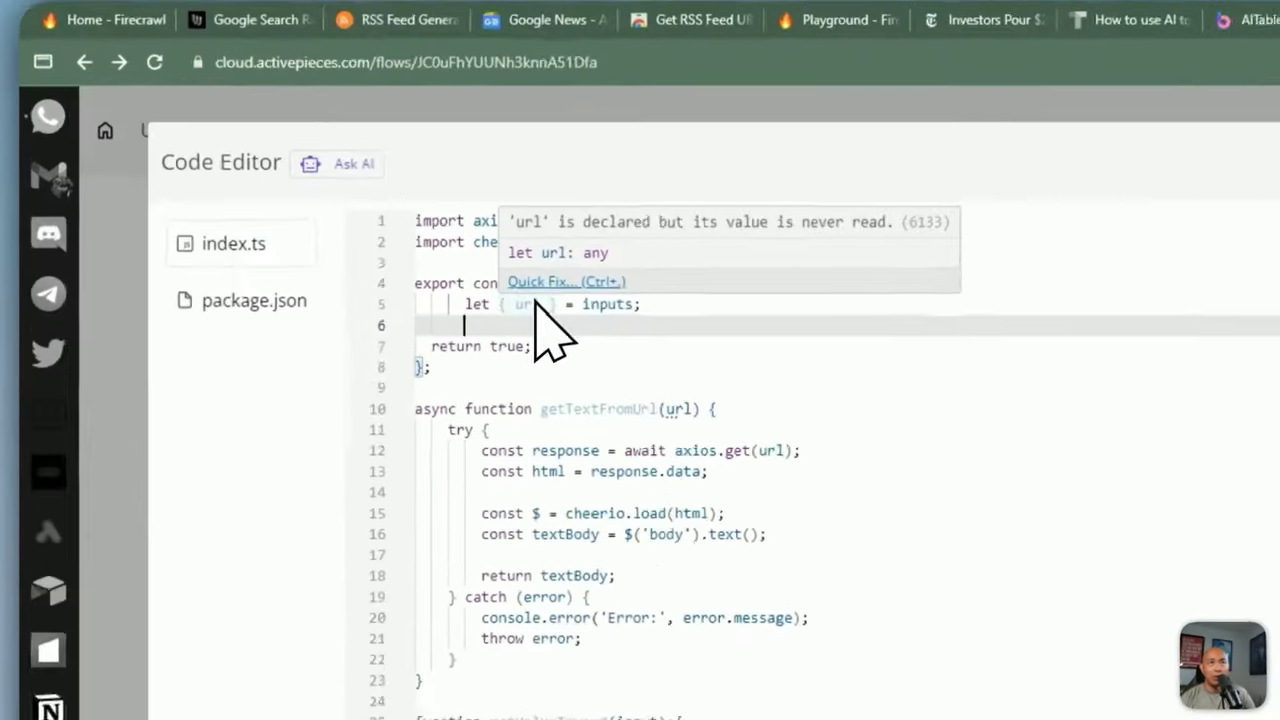
{"action": "left_click", "coordinate": [241, 143]}
{"action": "left_click_drag", "start_coordinate": [706, 333], "coordinate": [640, 331]}
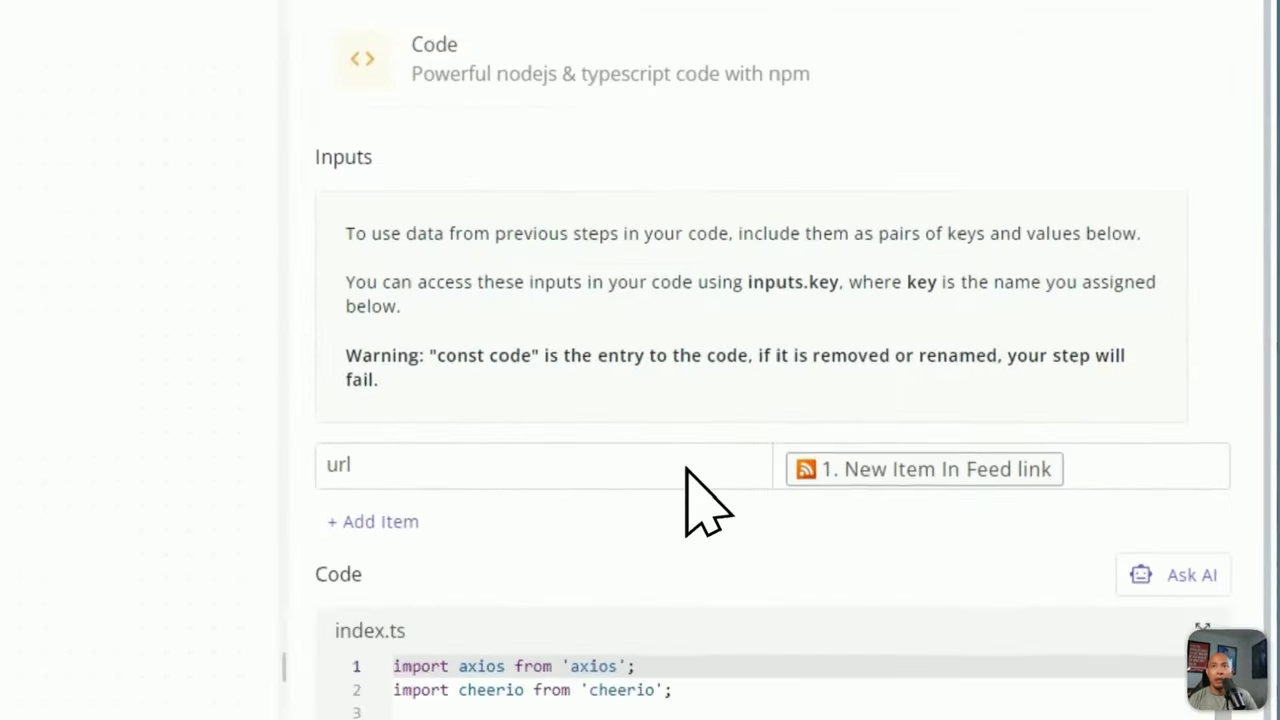
Insert a Google redirect comment and const redirectBody = await getTextFromUrl(url) below line 5.
{"action": "double_click", "coordinate": [413, 672]}
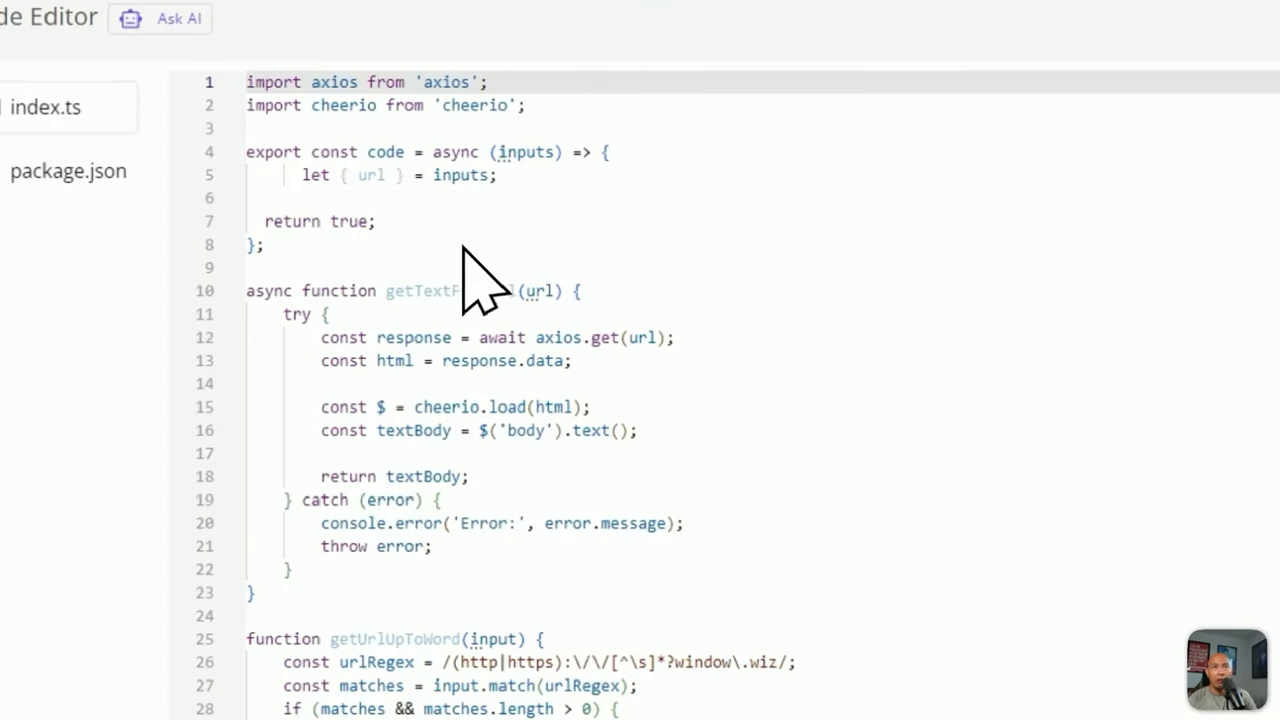
{"action": "double_click", "coordinate": [372, 176]}
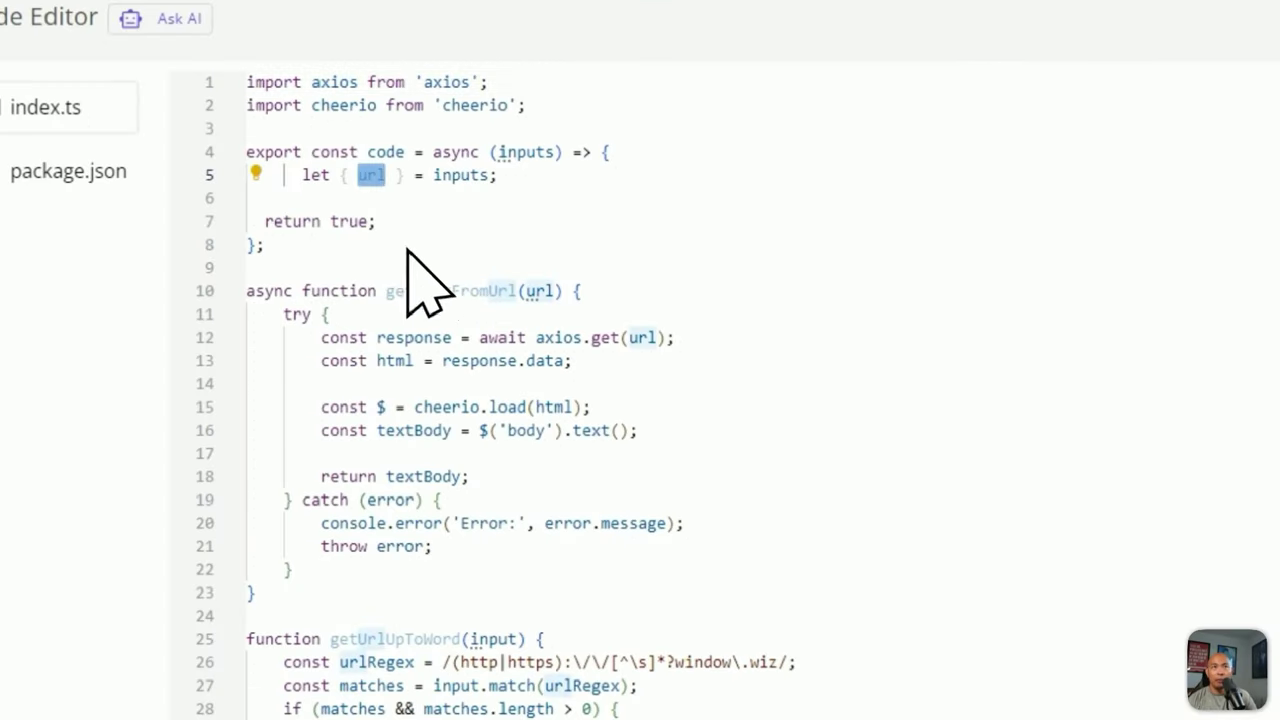
{"action": "left_click", "coordinate": [427, 222]}
{"action": "left_click", "coordinate": [306, 182]}
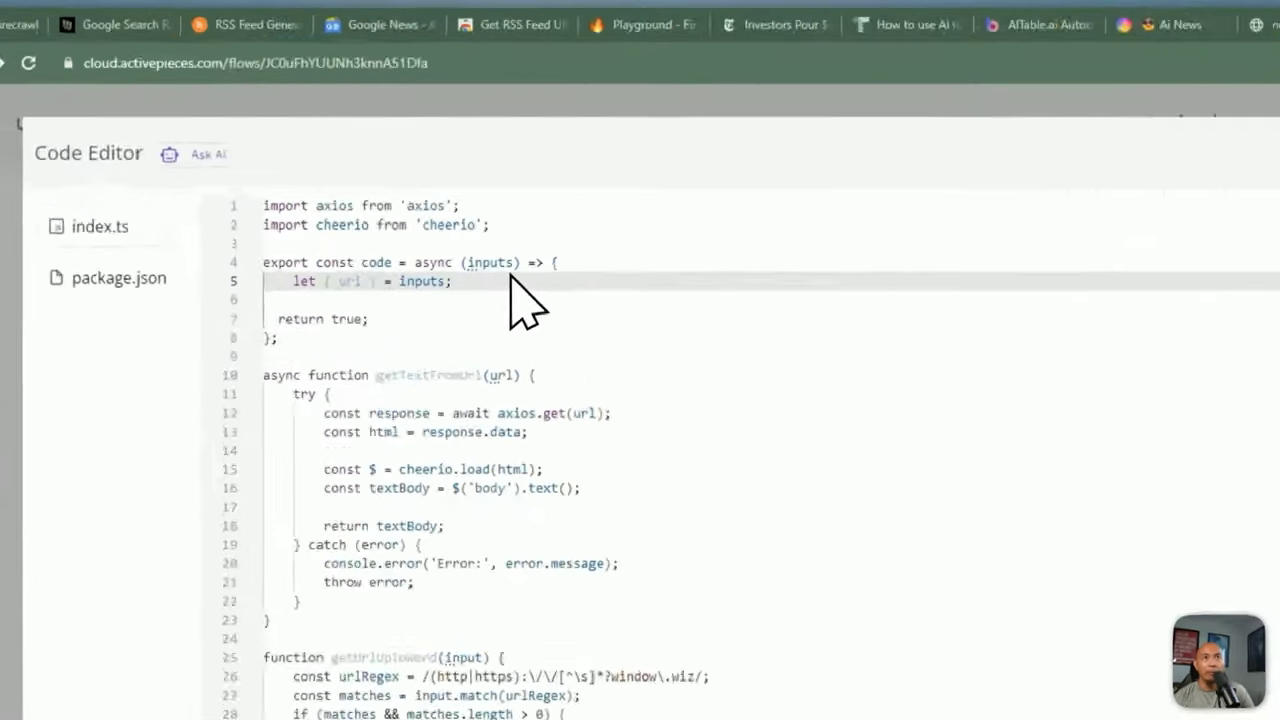
{"action": "key", "text": "Return"}
{"action": "key", "text": "Return"}
{"action": "type", "text": "// Get the actual URL since Google is using a redirect const redirectBody = await getTextFromUrl(url);"}
Review getTextFromUrl's url parameter, axios request and the html response variable.
{"action": "double_click", "coordinate": [700, 414]}
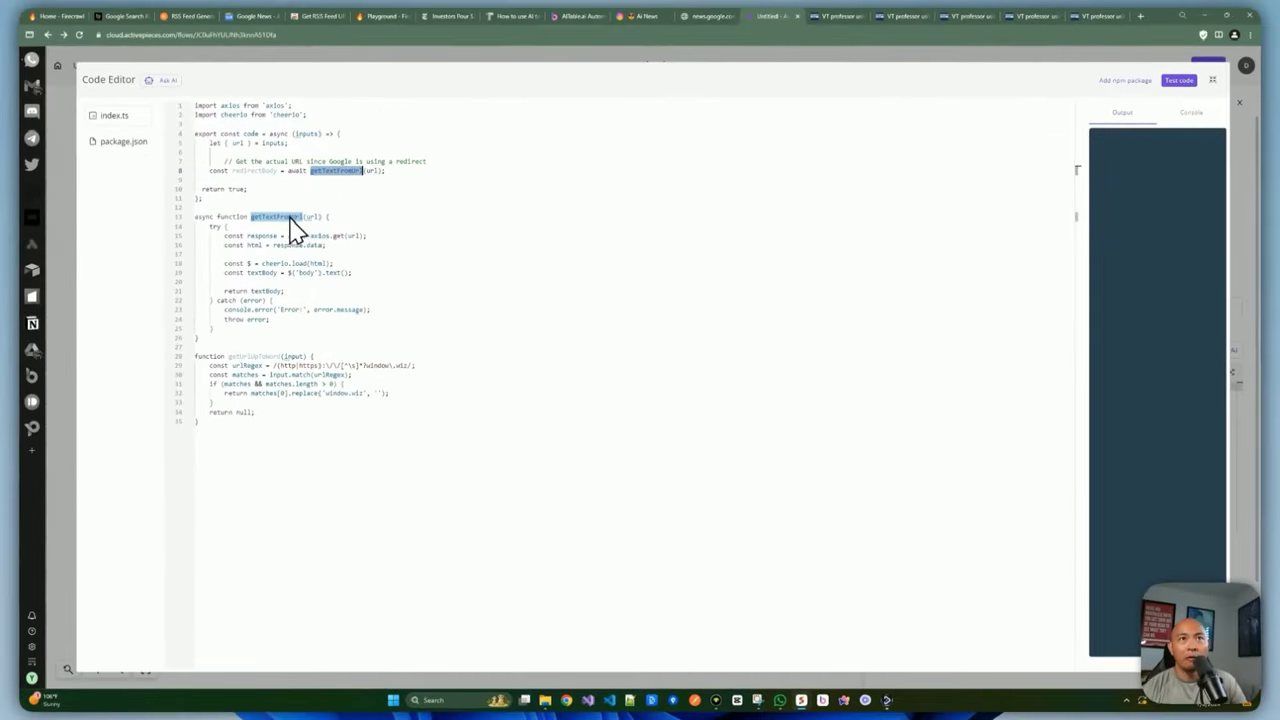
{"action": "left_click", "coordinate": [305, 216]}
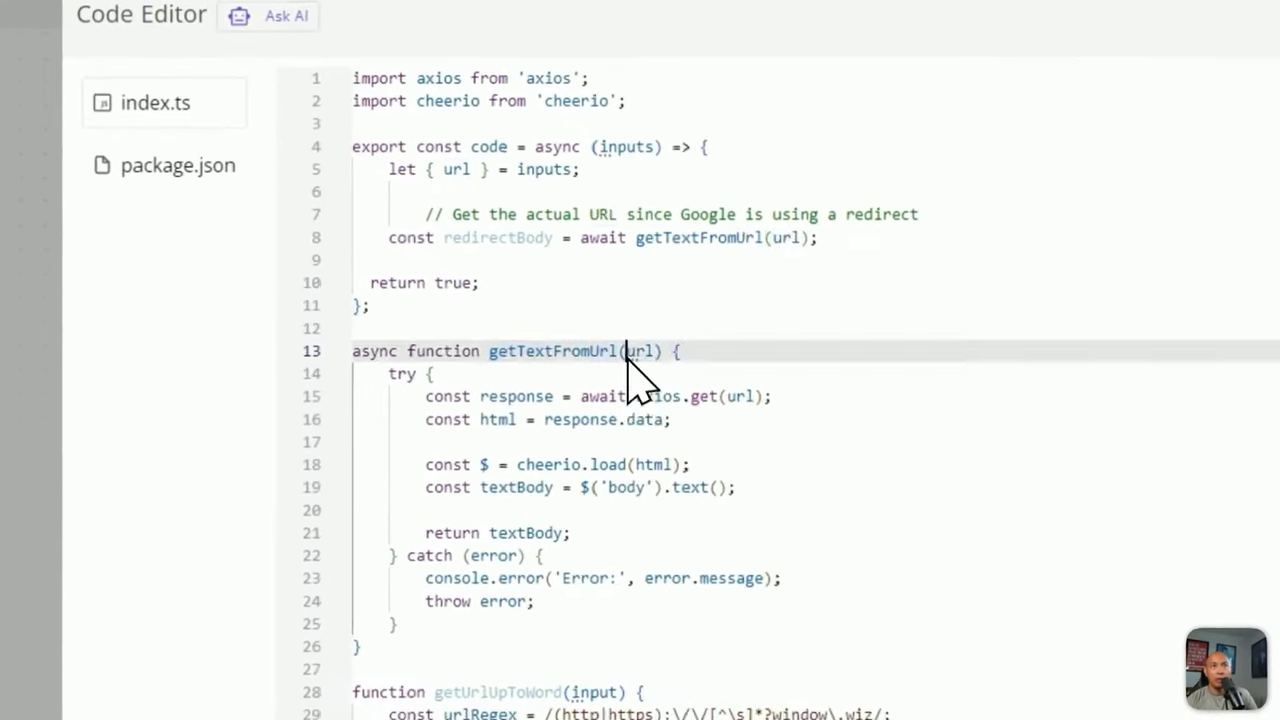
{"action": "double_click", "coordinate": [632, 352]}
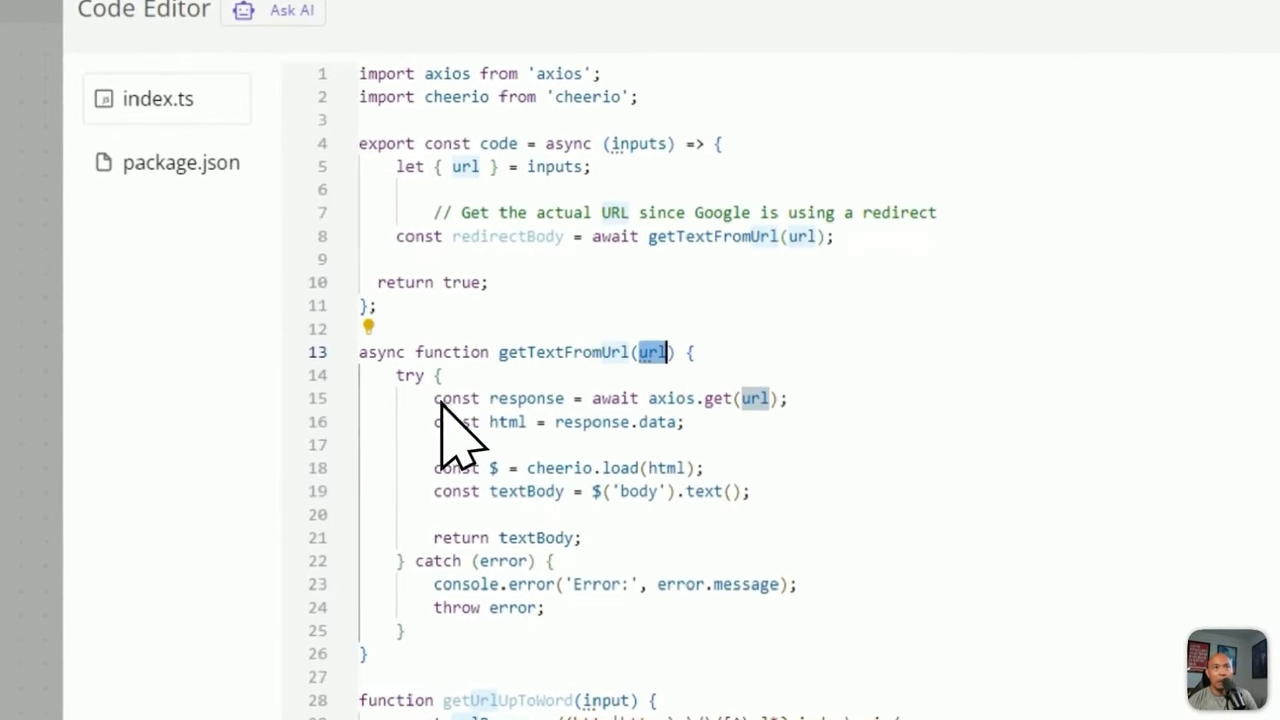
{"action": "left_click_drag", "start_coordinate": [434, 398], "coordinate": [789, 398]}
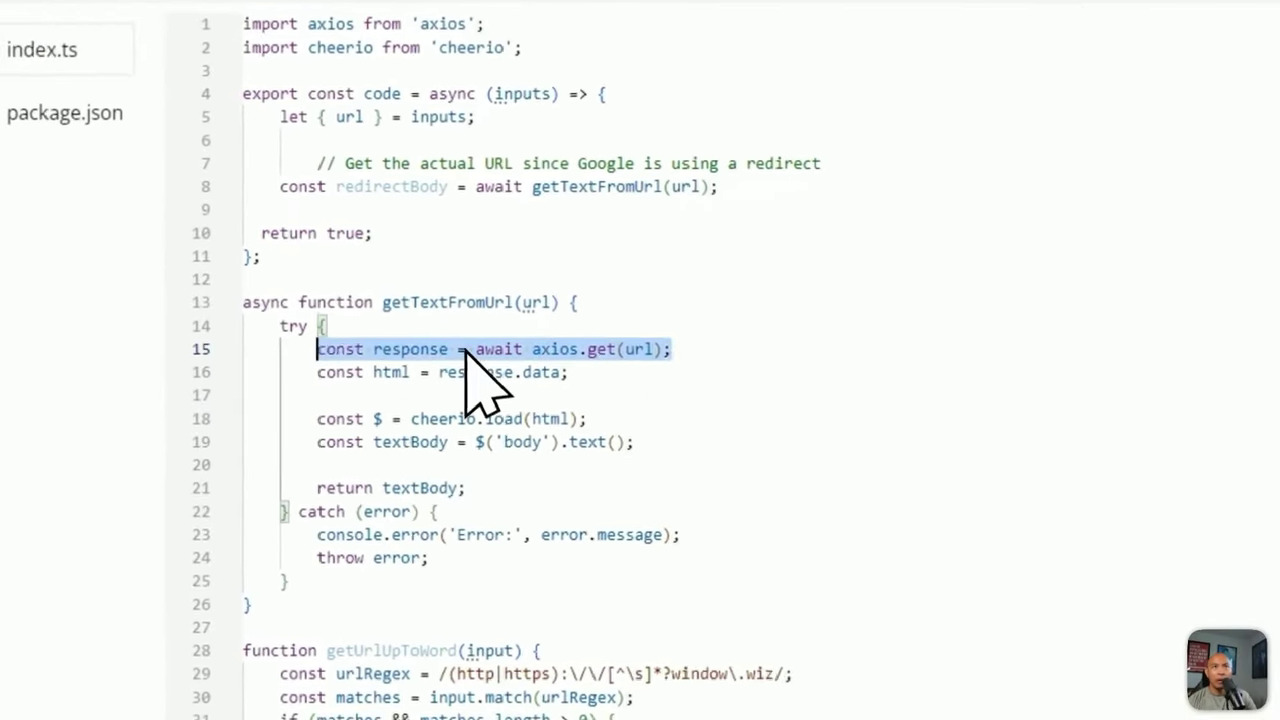
{"action": "left_click_drag", "start_coordinate": [782, 351], "coordinate": [527, 351]}
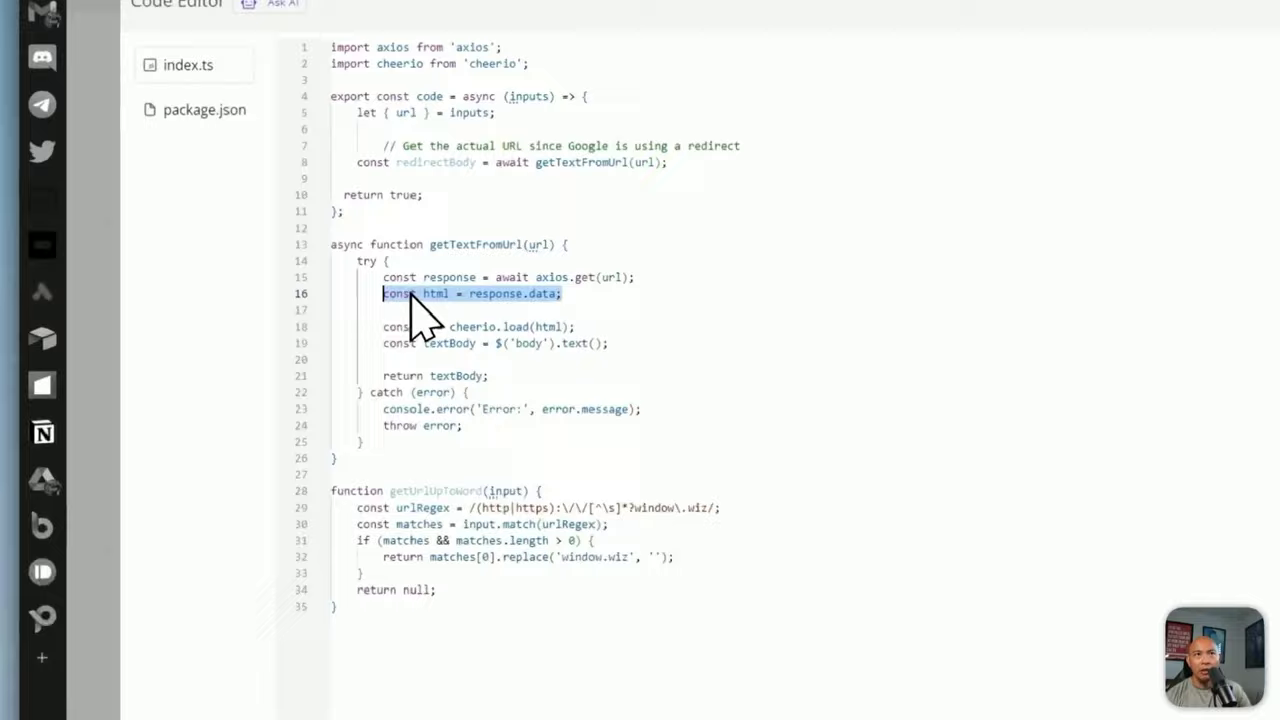
{"action": "double_click", "coordinate": [255, 245]}
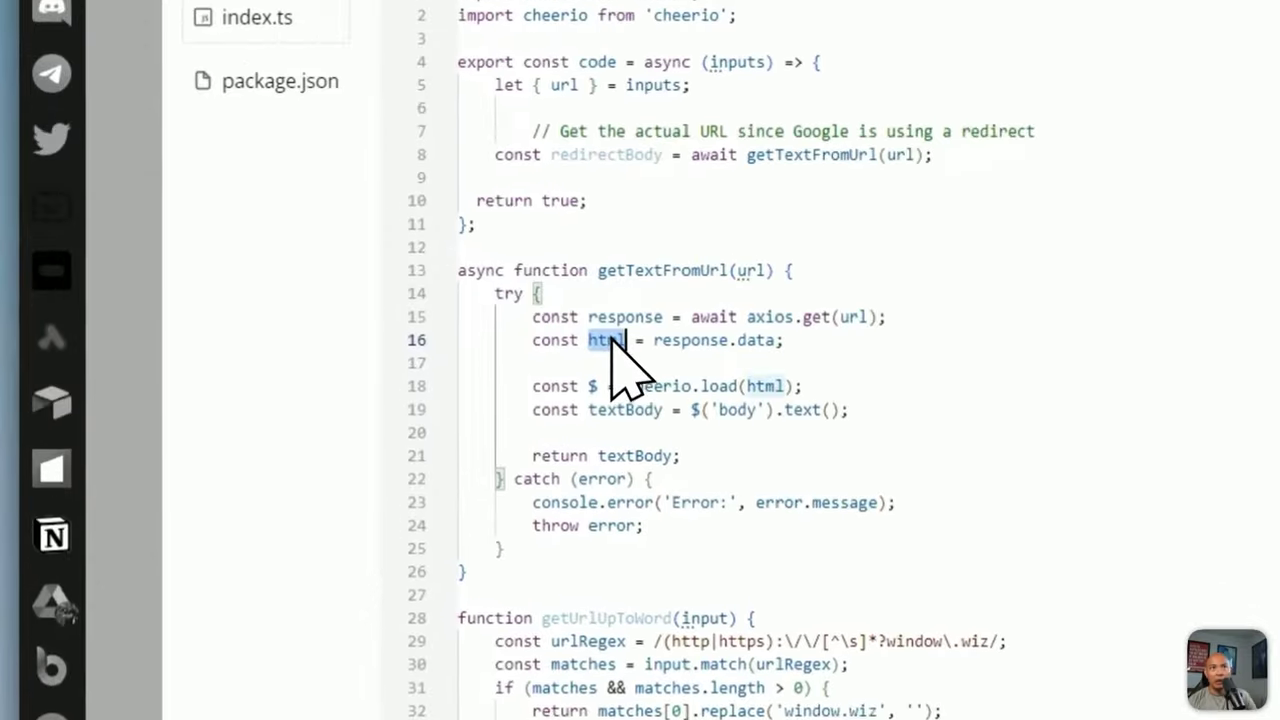
{"action": "left_click", "coordinate": [794, 450]}
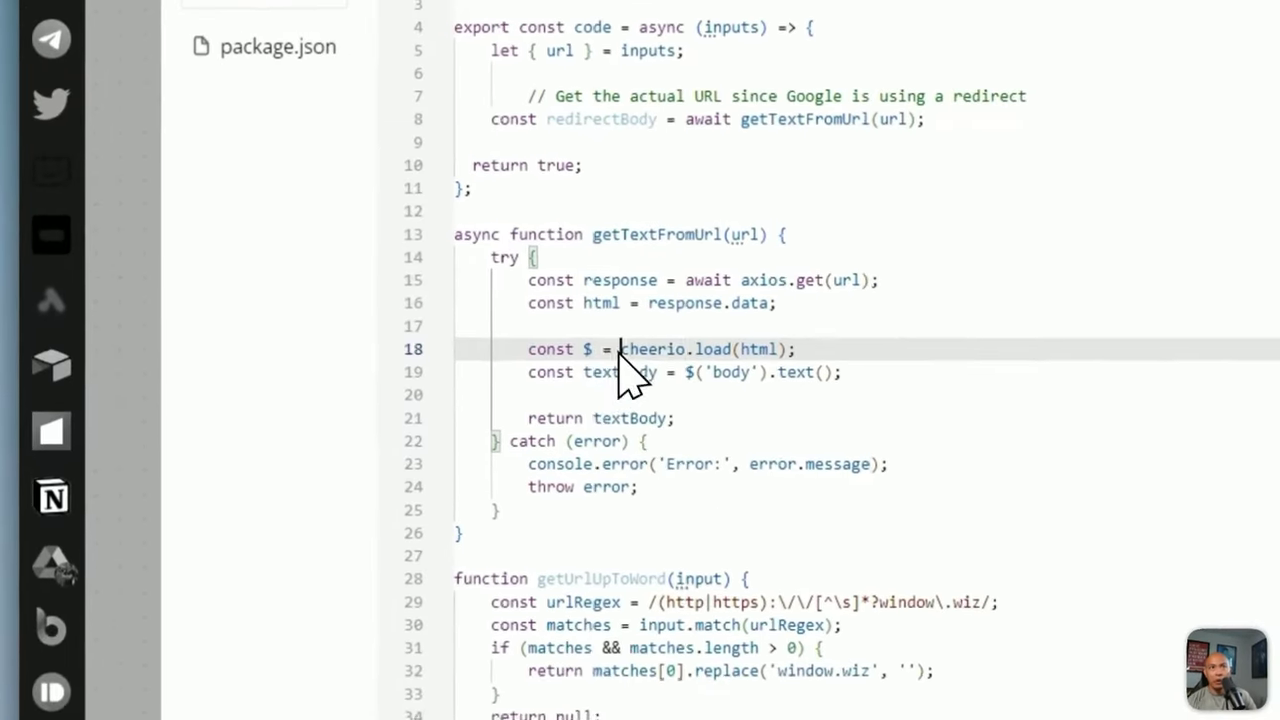
Review the cheerio.load line and the textBody extraction from the body selector.
{"action": "double_click", "coordinate": [272, 263]}
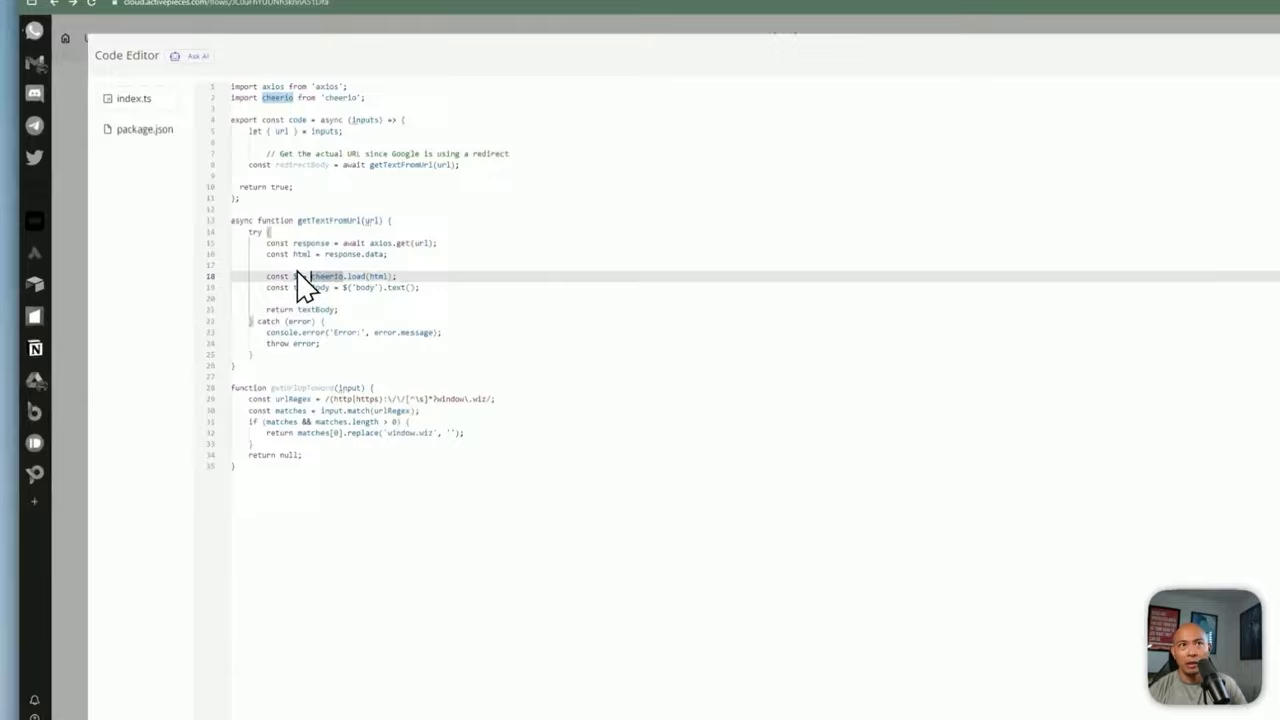
{"action": "double_click", "coordinate": [248, 263]}
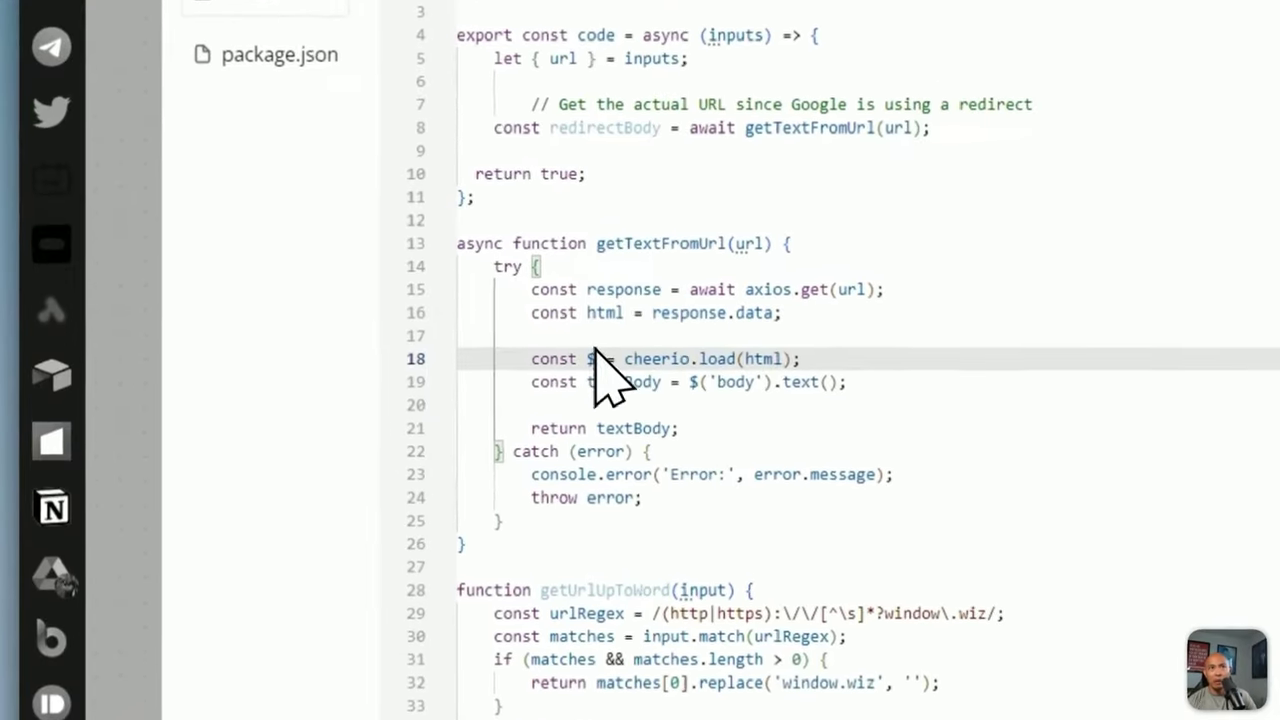
{"action": "left_click", "coordinate": [691, 382]}
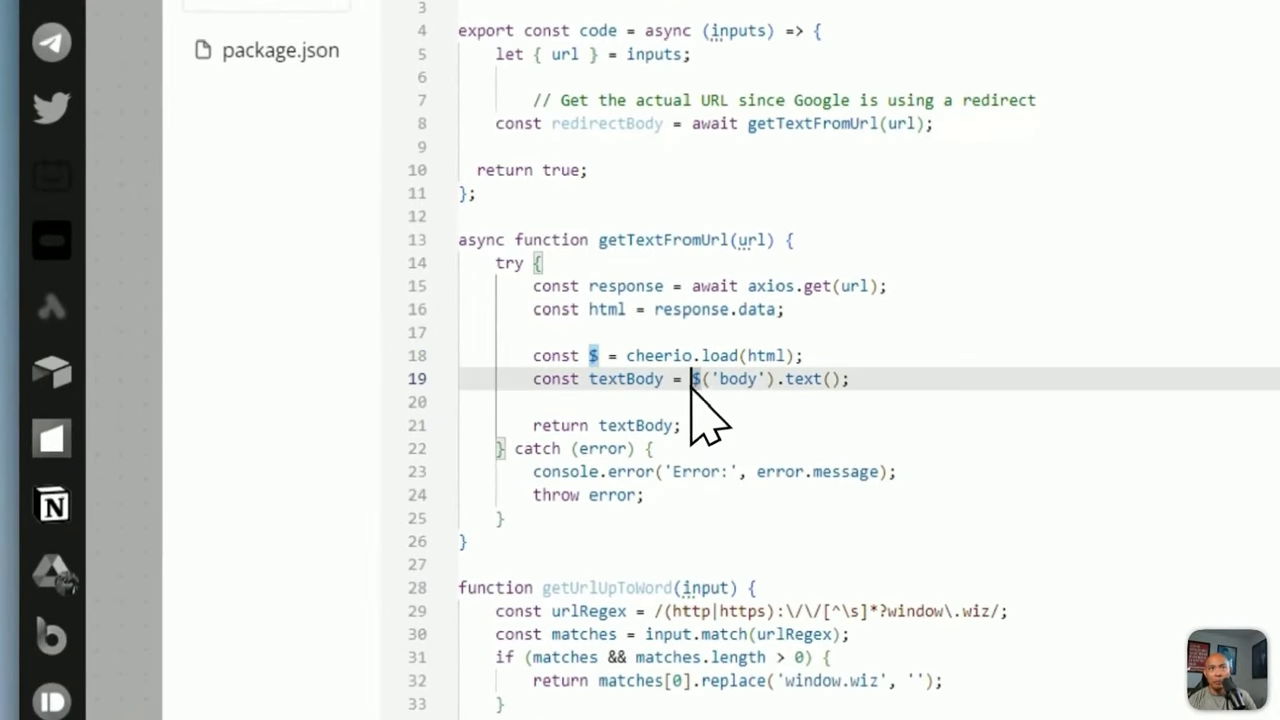
{"action": "left_click", "coordinate": [845, 356]}
{"action": "left_click_drag", "start_coordinate": [845, 356], "coordinate": [592, 360]}
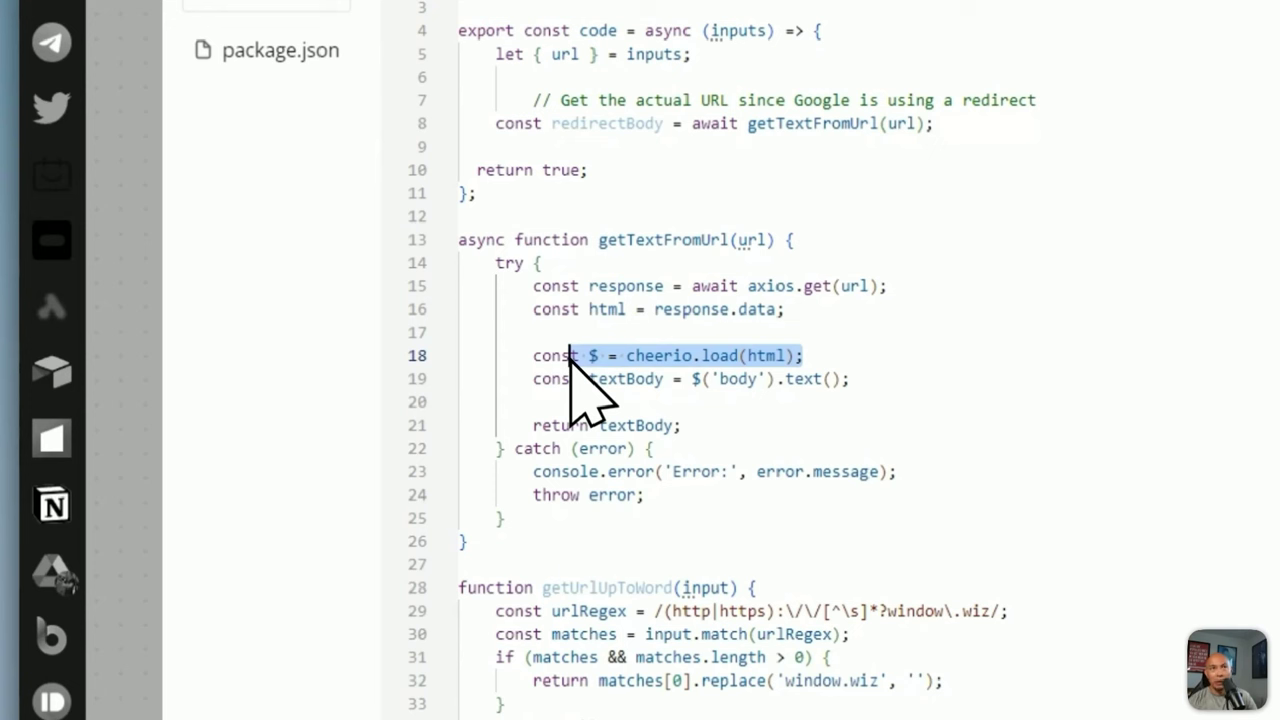
{"action": "left_click", "coordinate": [570, 356]}
{"action": "left_click_drag", "start_coordinate": [531, 379], "coordinate": [726, 379]}
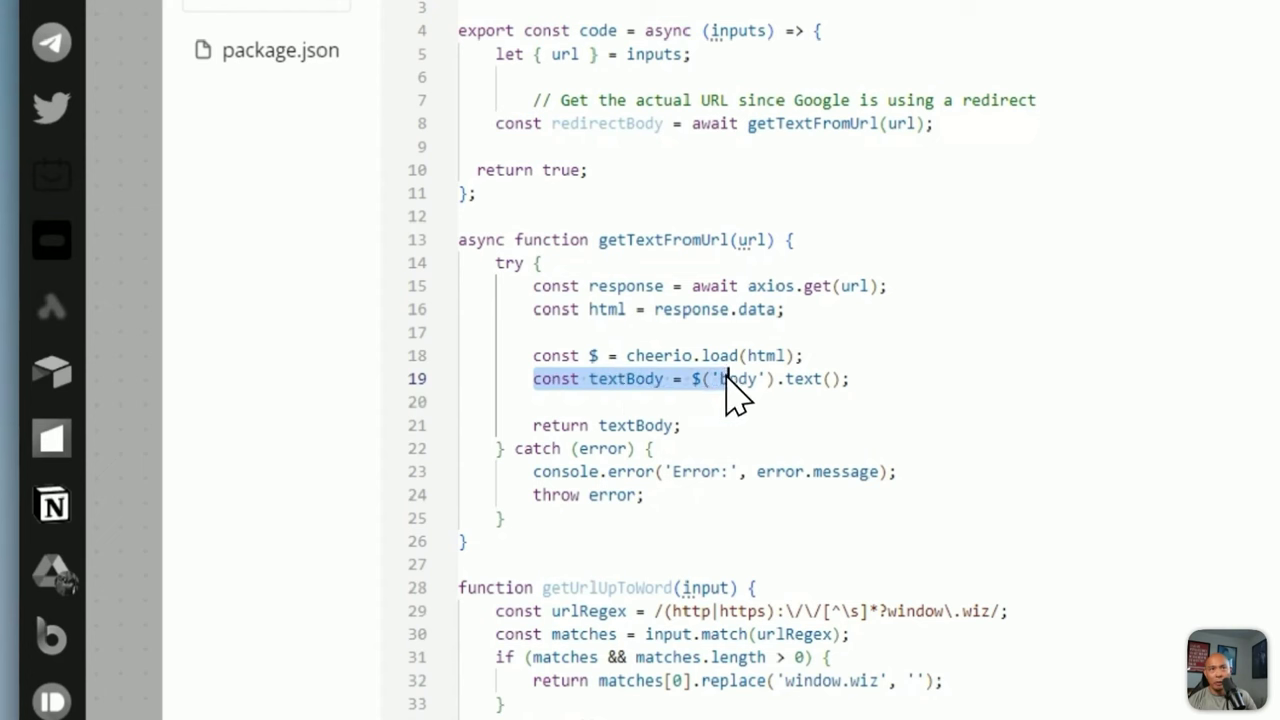
{"action": "left_click", "coordinate": [723, 399]}
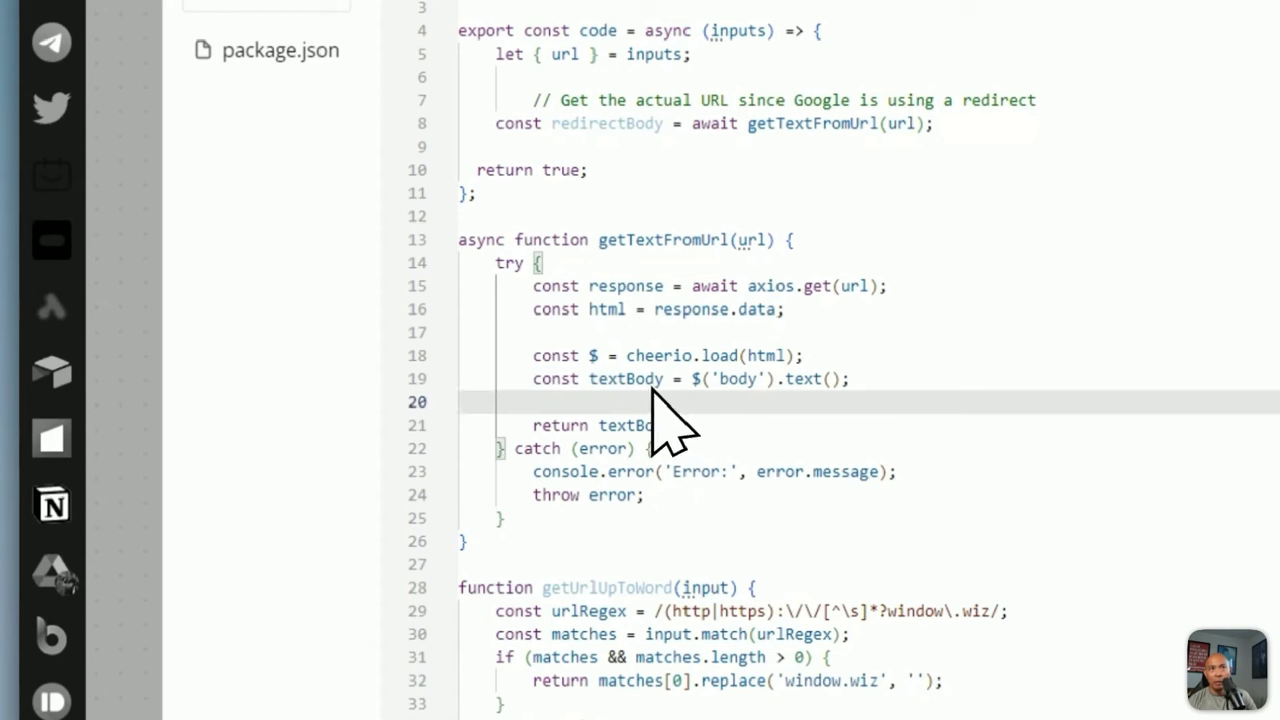
{"action": "double_click", "coordinate": [590, 379]}
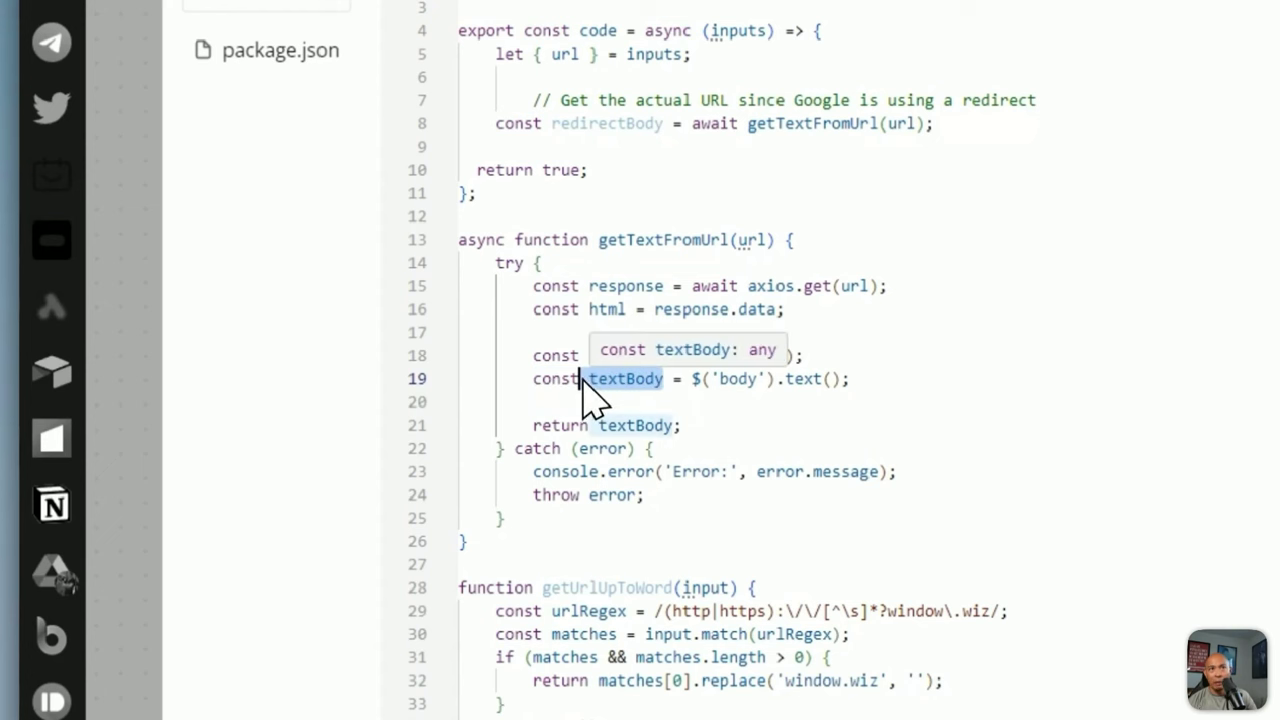
{"action": "left_click", "coordinate": [817, 404]}
{"action": "left_click_drag", "start_coordinate": [841, 379], "coordinate": [786, 380]}
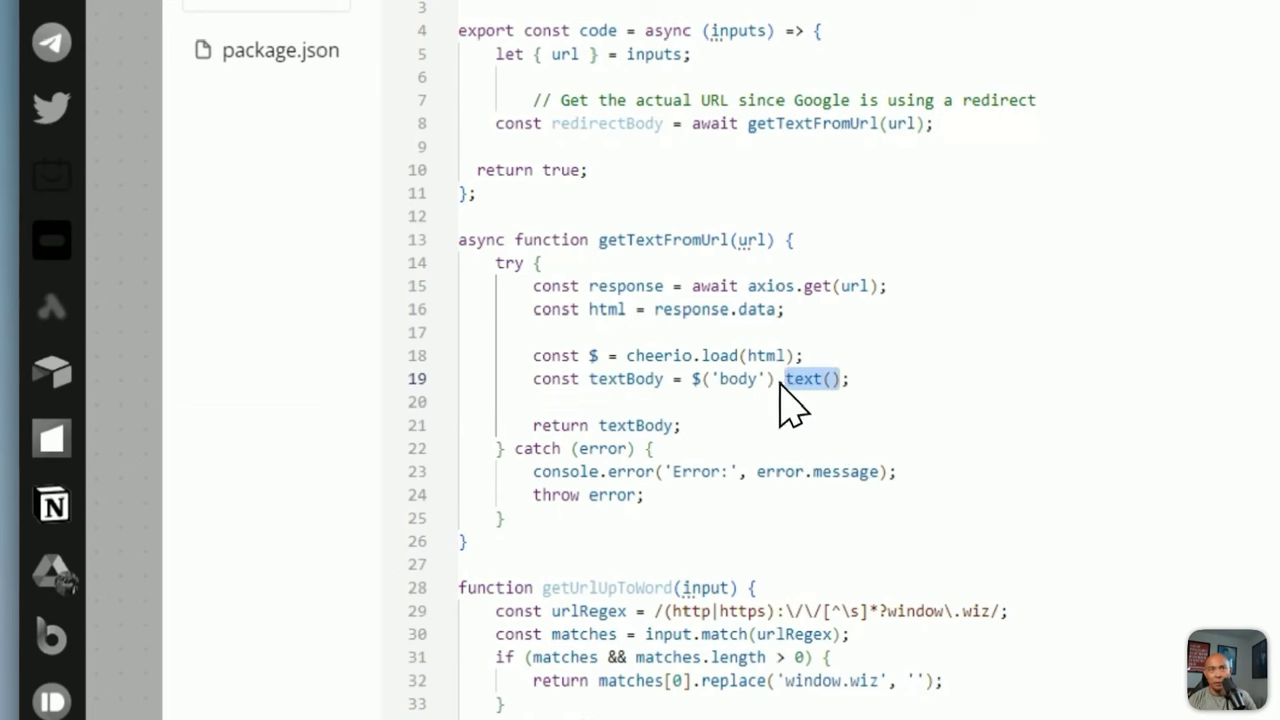
{"action": "left_click", "coordinate": [777, 402]}
{"action": "double_click", "coordinate": [723, 380]}
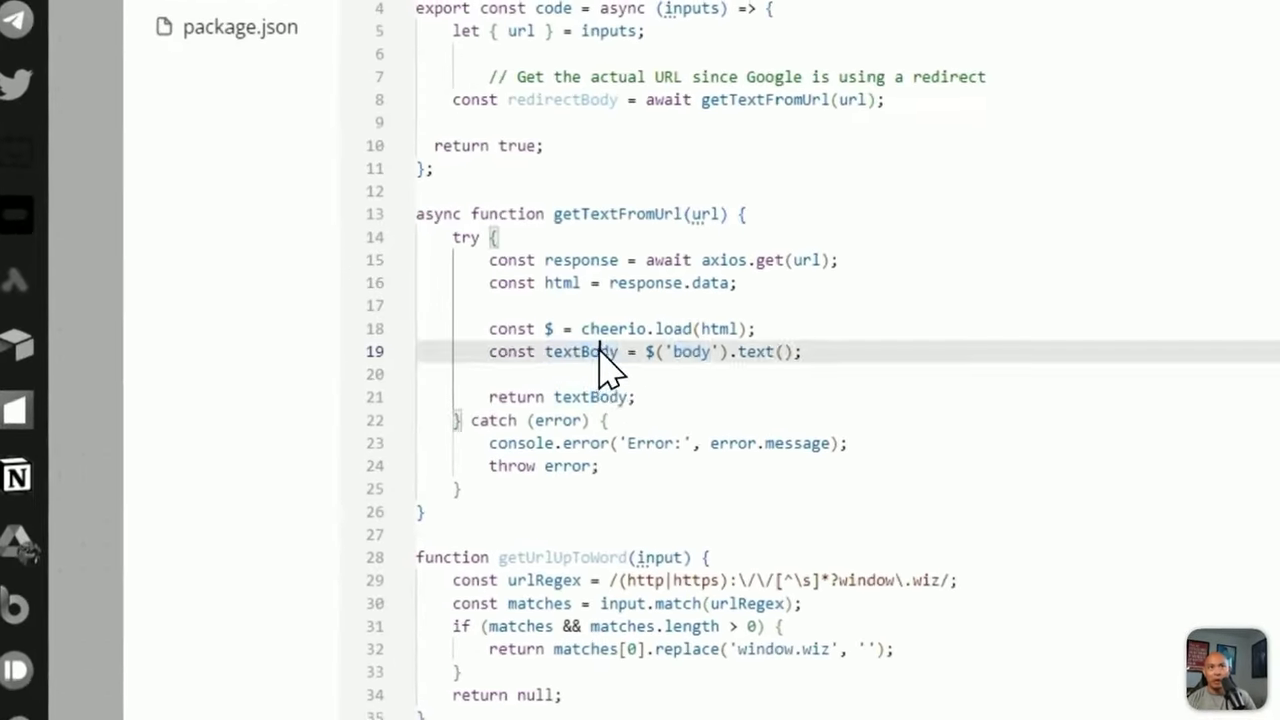
Review the try/catch block's console.error and throw error lines, then redirectBody on line 8.
{"action": "double_click", "coordinate": [271, 272]}
{"action": "left_click_drag", "start_coordinate": [681, 410], "coordinate": [462, 290]}
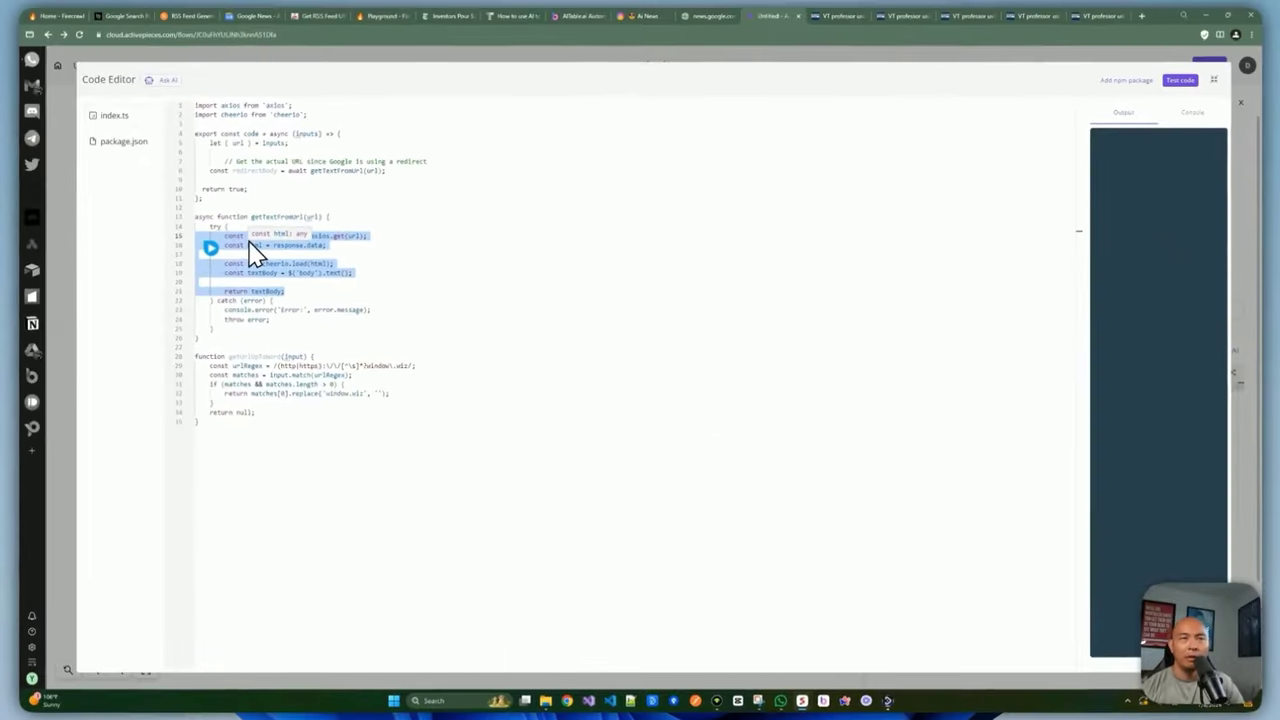
{"action": "key", "text": "shift+Down"}
{"action": "key", "text": "shift+Down"}
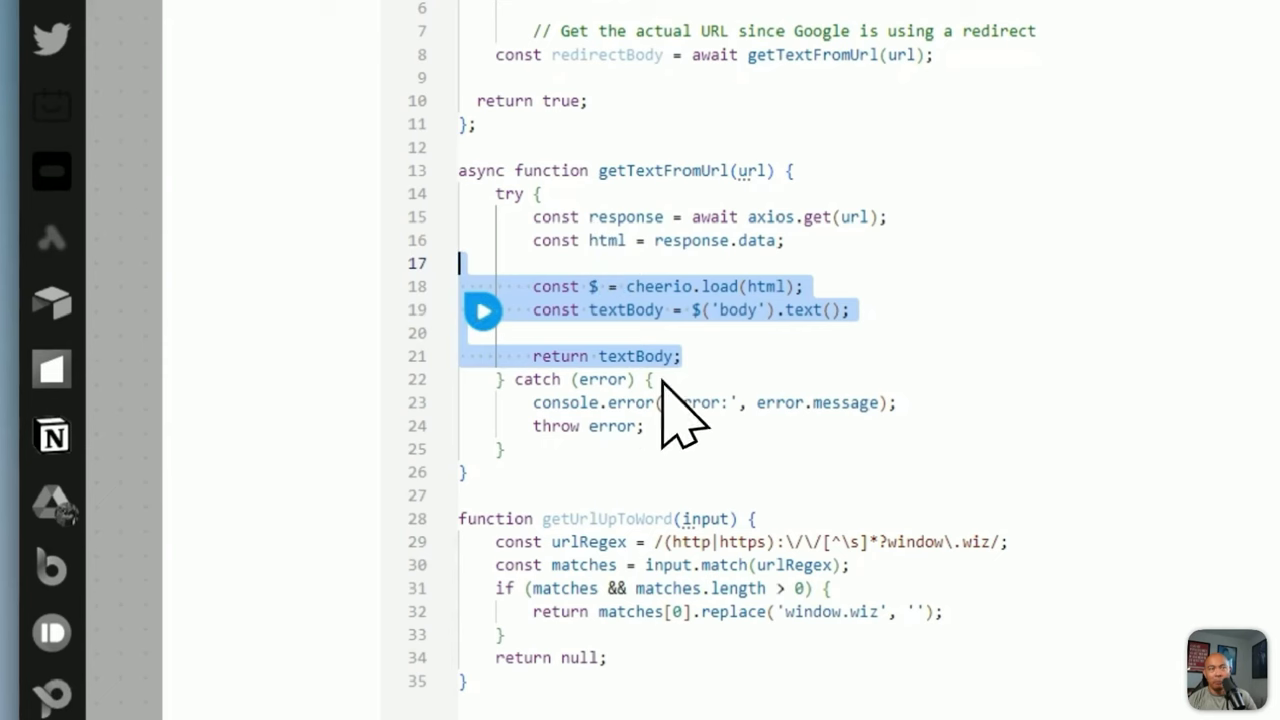
{"action": "left_click_drag", "start_coordinate": [531, 447], "coordinate": [431, 196]}
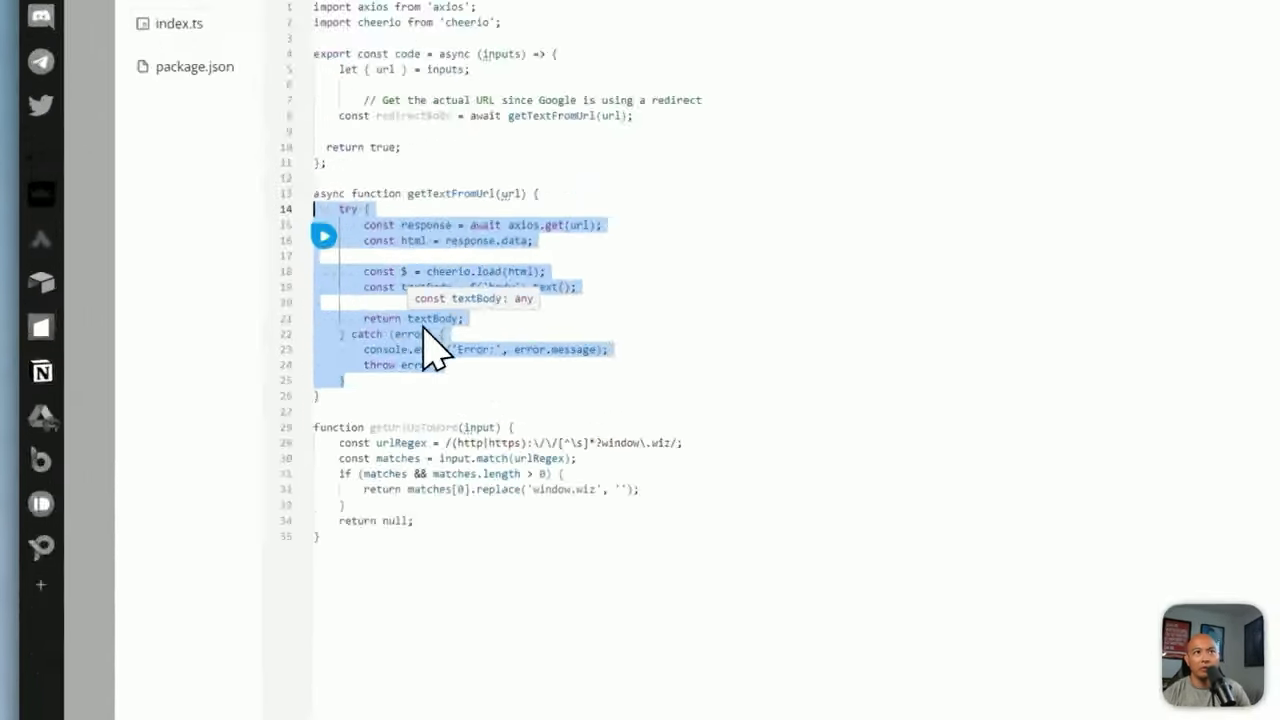
{"action": "left_click", "coordinate": [284, 328]}
{"action": "left_click_drag", "start_coordinate": [372, 310], "coordinate": [202, 309]}
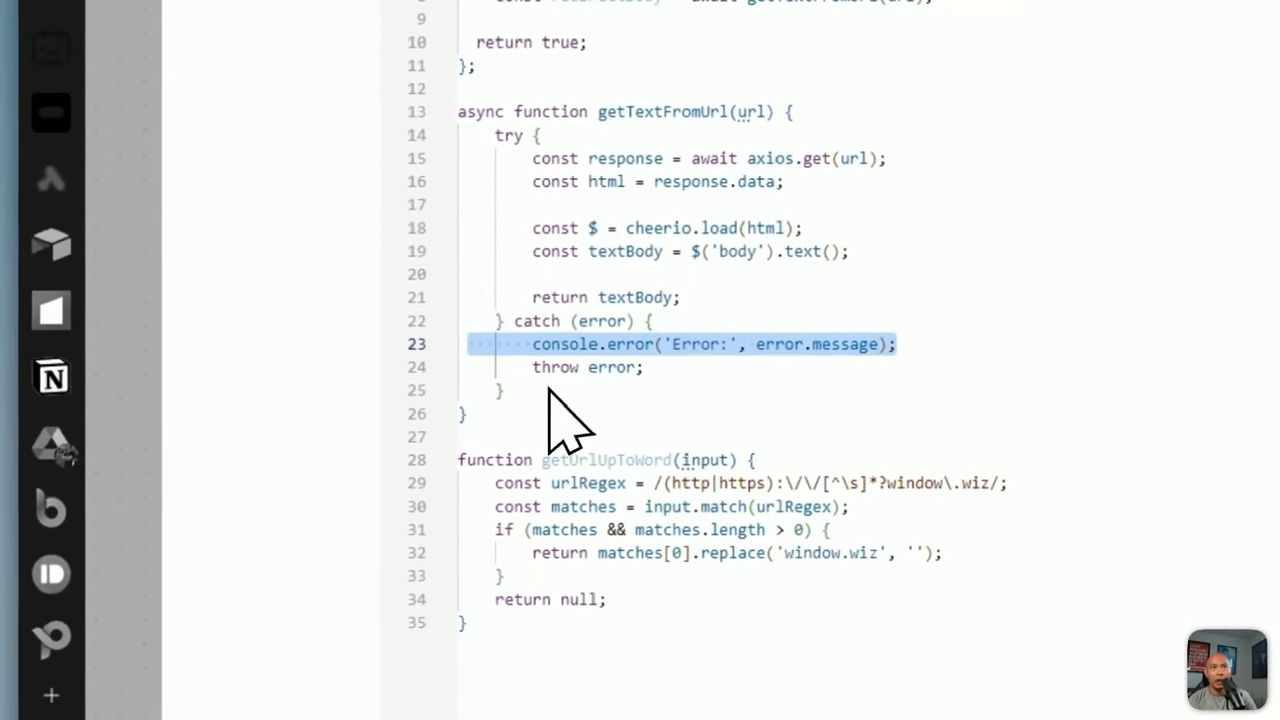
{"action": "left_click", "coordinate": [621, 384]}
{"action": "left_click_drag", "start_coordinate": [616, 367], "coordinate": [441, 366]}
{"action": "left_click", "coordinate": [536, 384]}
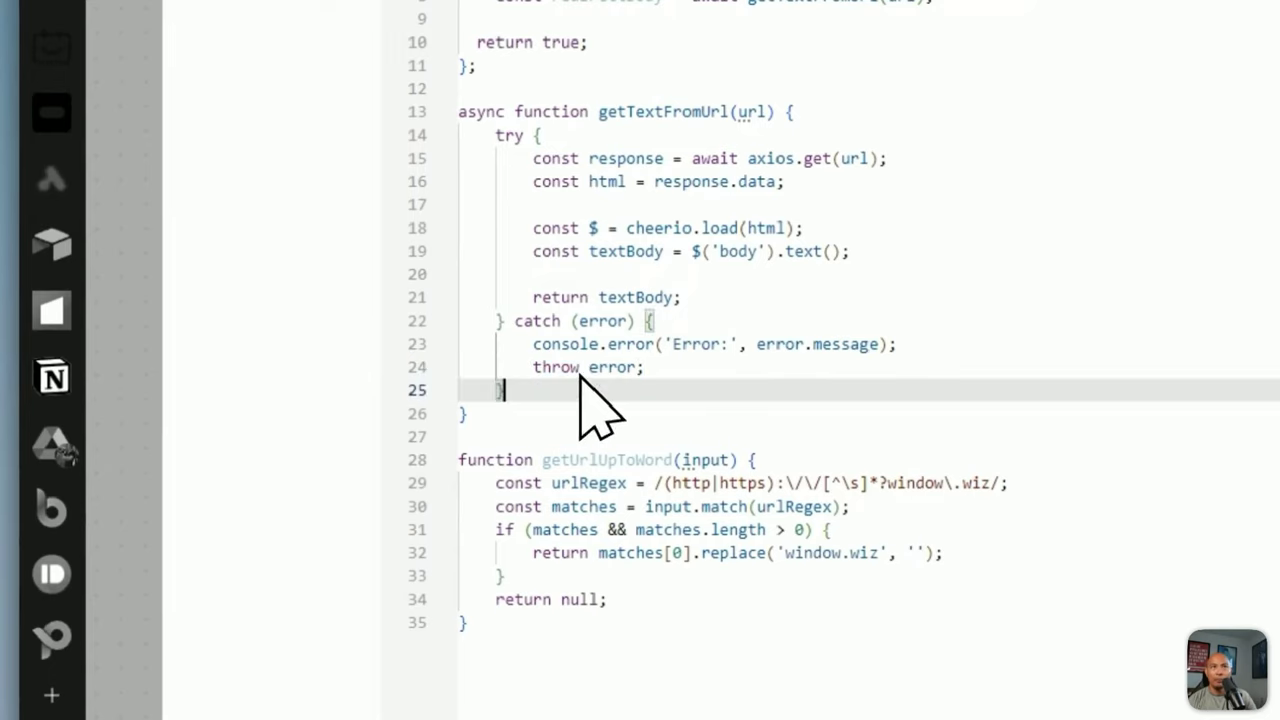
{"action": "double_click", "coordinate": [620, 430]}
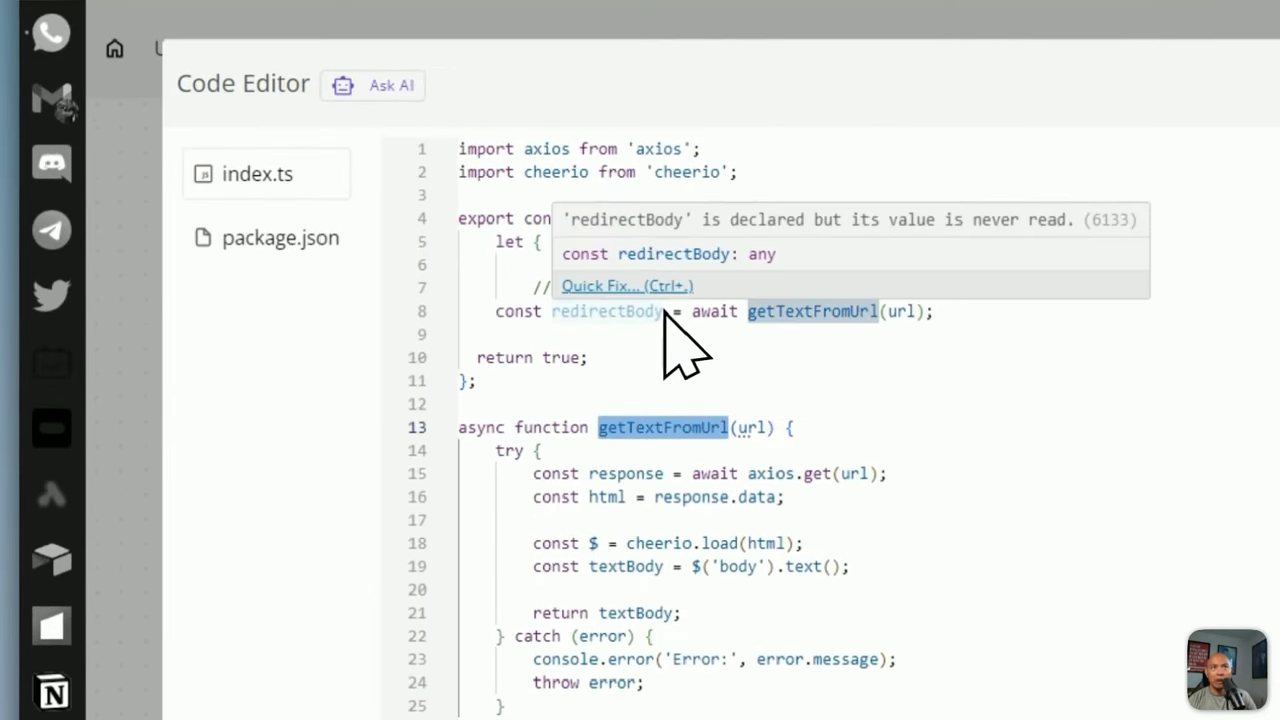
{"action": "left_click_drag", "start_coordinate": [665, 310], "coordinate": [551, 314]}
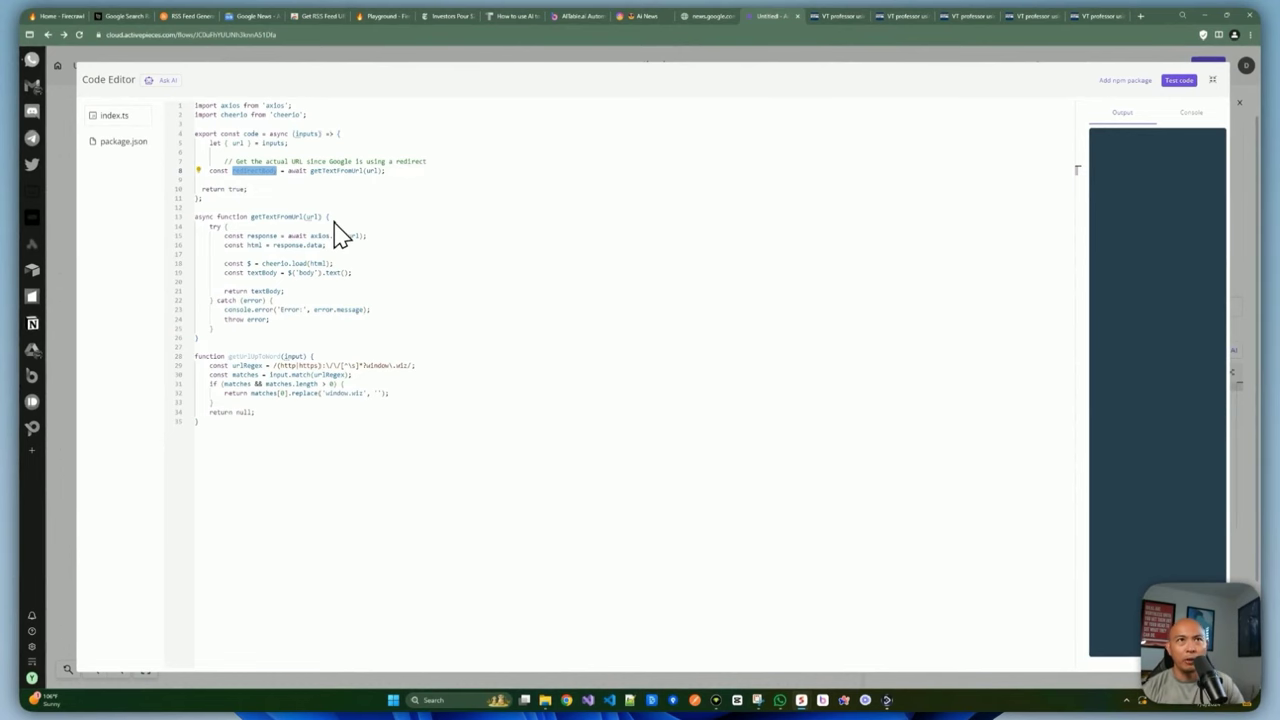
Paste a comment and const actualUrl = await getUrlUpToWord(redirectBody) after line 8.
{"action": "left_click", "coordinate": [398, 179]}
{"action": "type", "text": "// Parse the URL within the redirect body const actualUrl = await getUrlUpToWord(redirectBody);"}
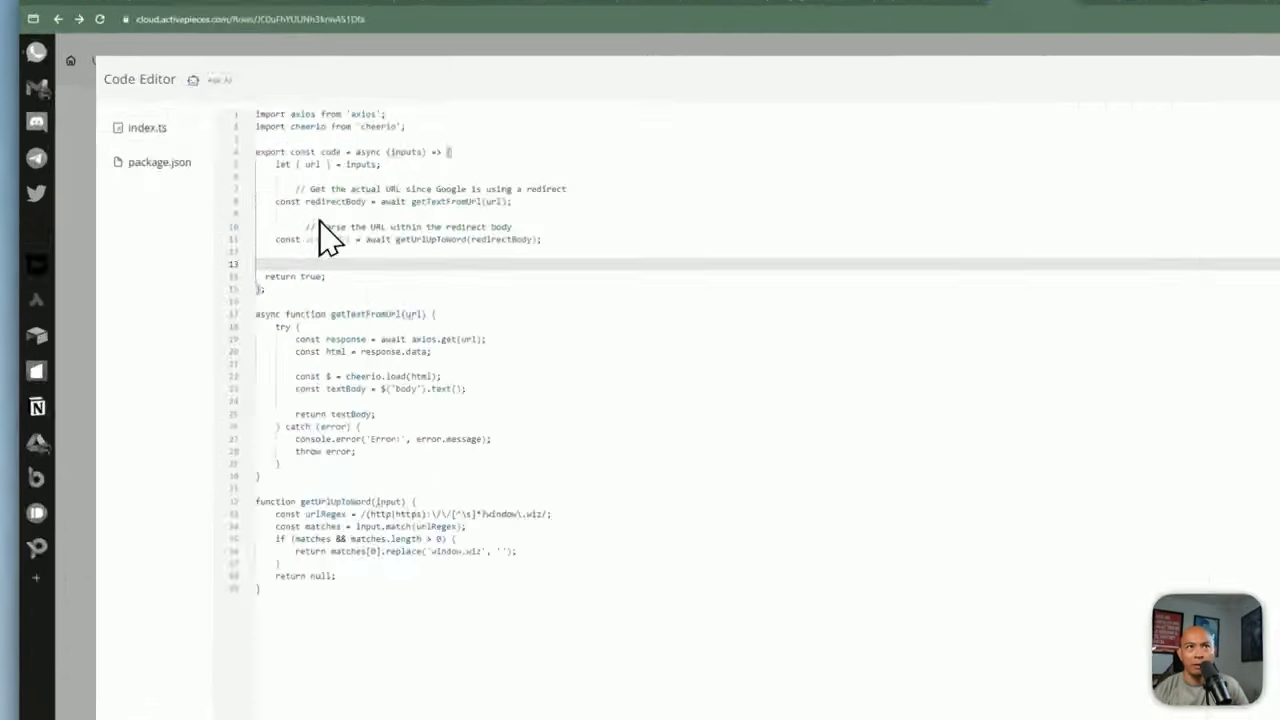
{"action": "left_click", "coordinate": [246, 177]}
{"action": "left_click", "coordinate": [247, 168]}
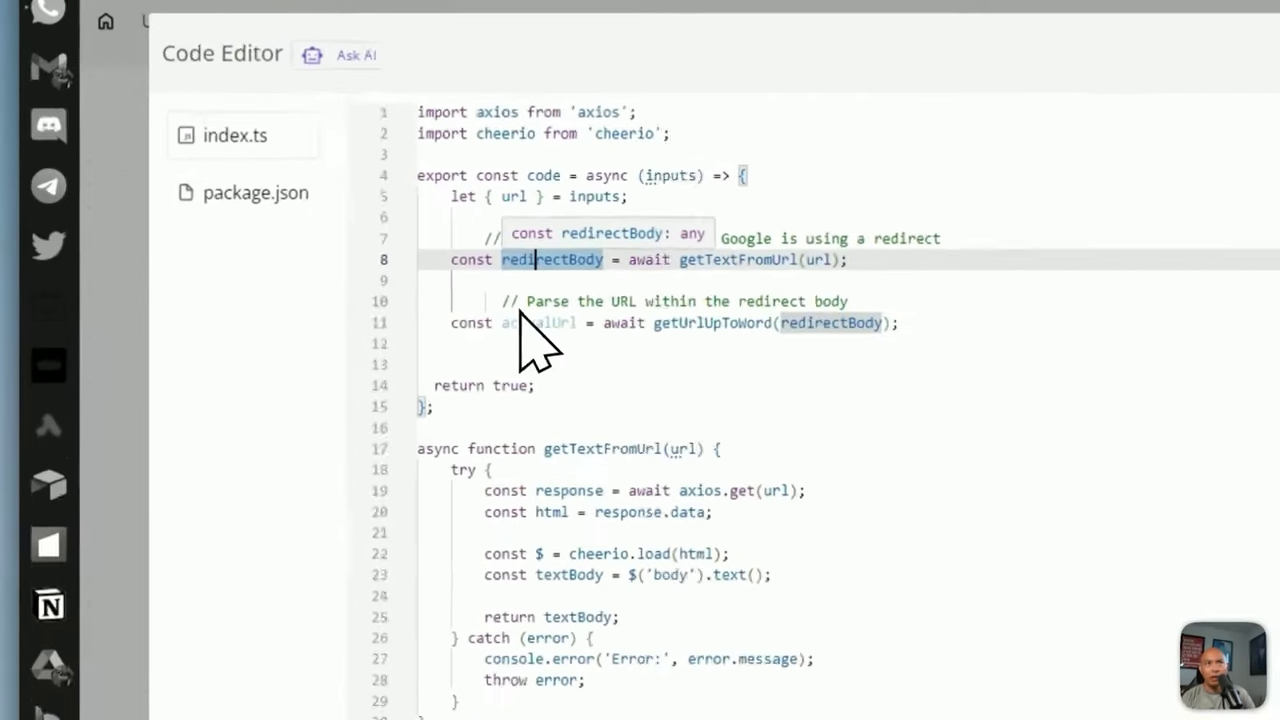
{"action": "left_click", "coordinate": [242, 197]}
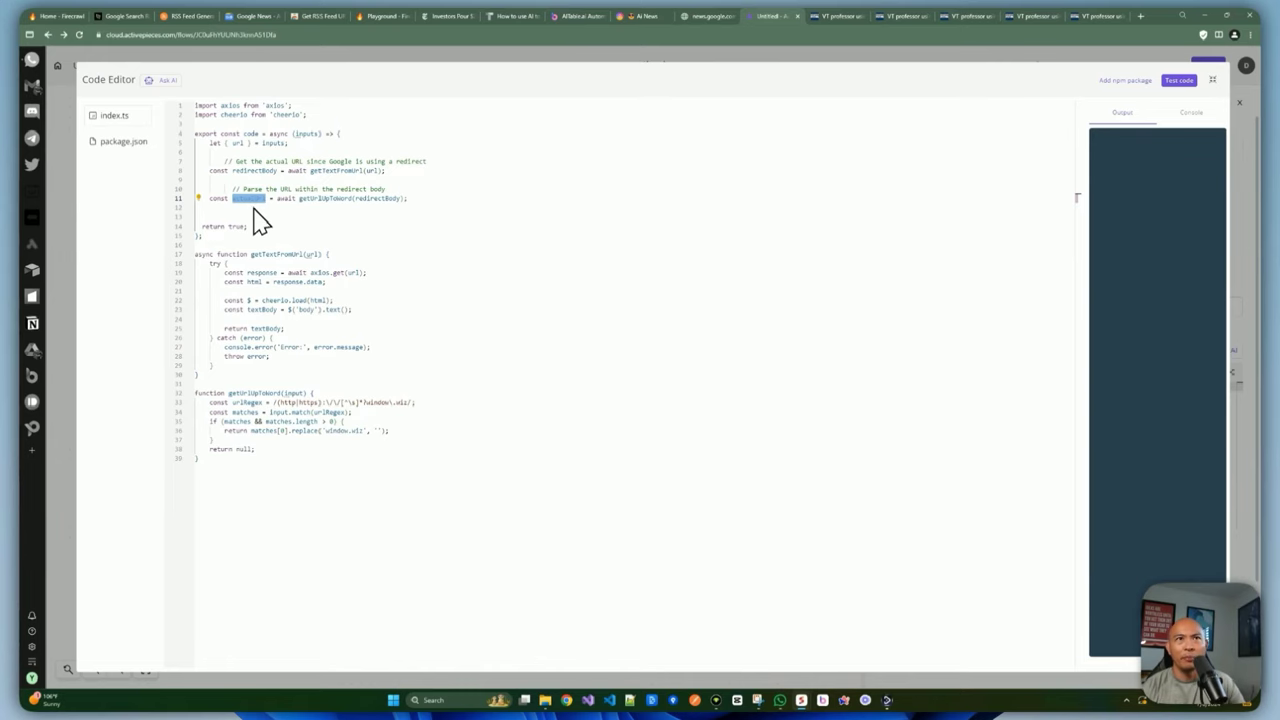
{"action": "left_click", "coordinate": [255, 216]}
Review the actualUrl line's awaited getUrlUpToWord call and the function's definition.
{"action": "double_click", "coordinate": [316, 198]}
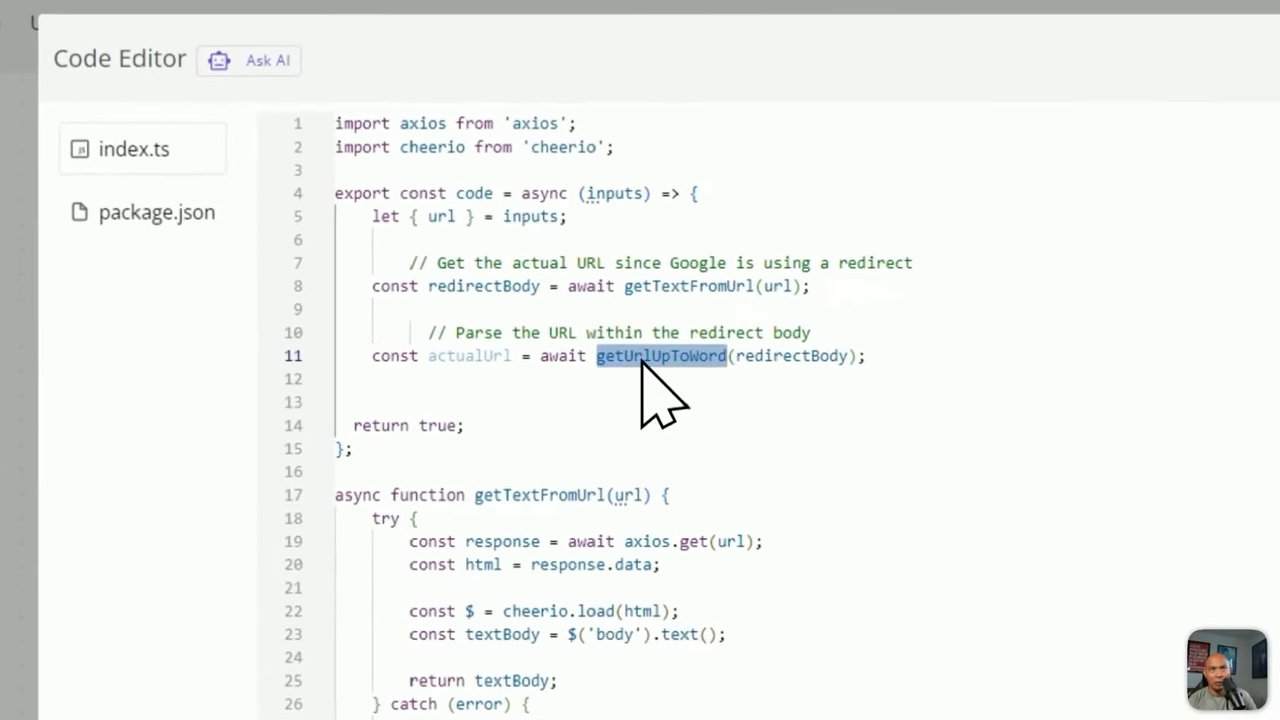
{"action": "left_click", "coordinate": [737, 378]}
{"action": "double_click", "coordinate": [770, 357]}
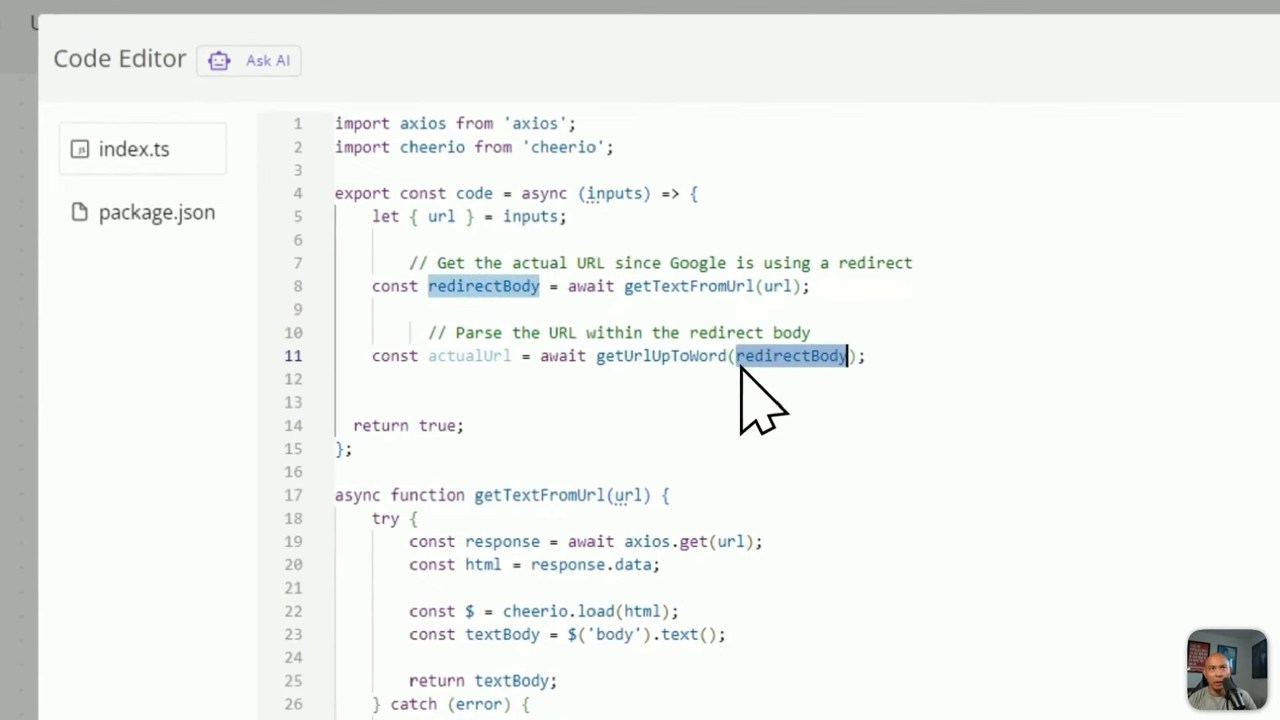
{"action": "left_click", "coordinate": [493, 374]}
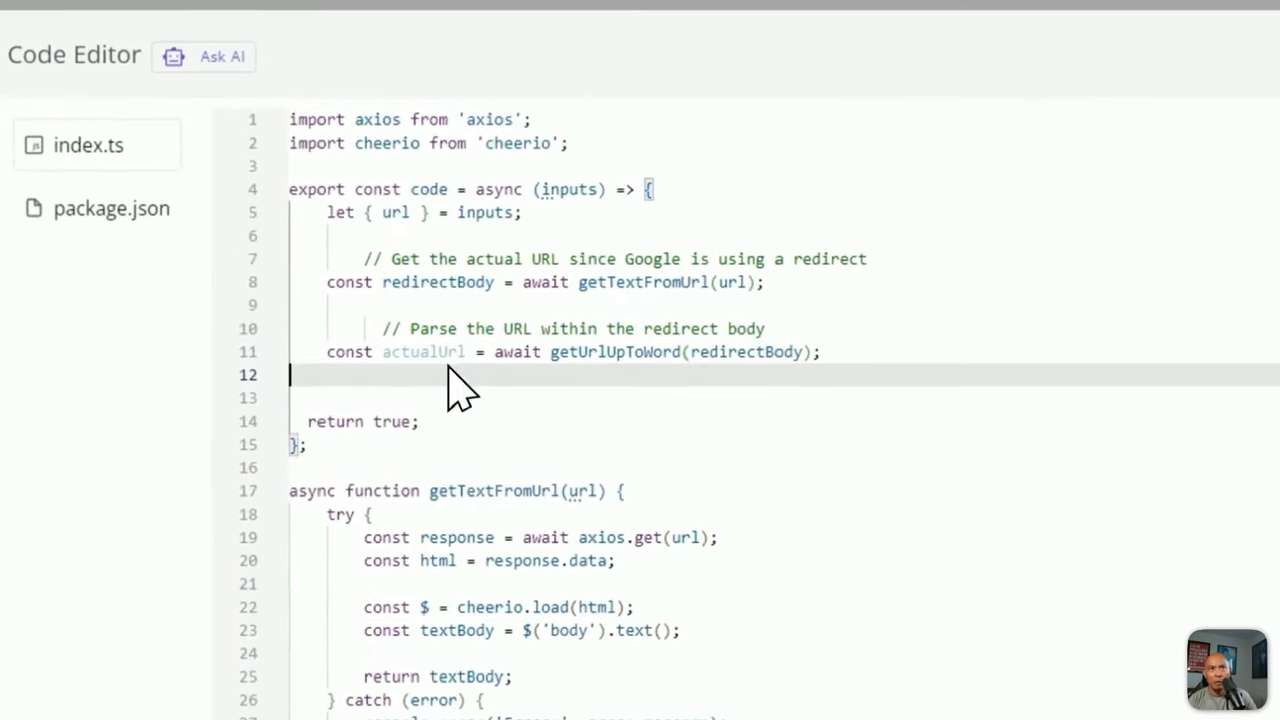
{"action": "double_click", "coordinate": [410, 355]}
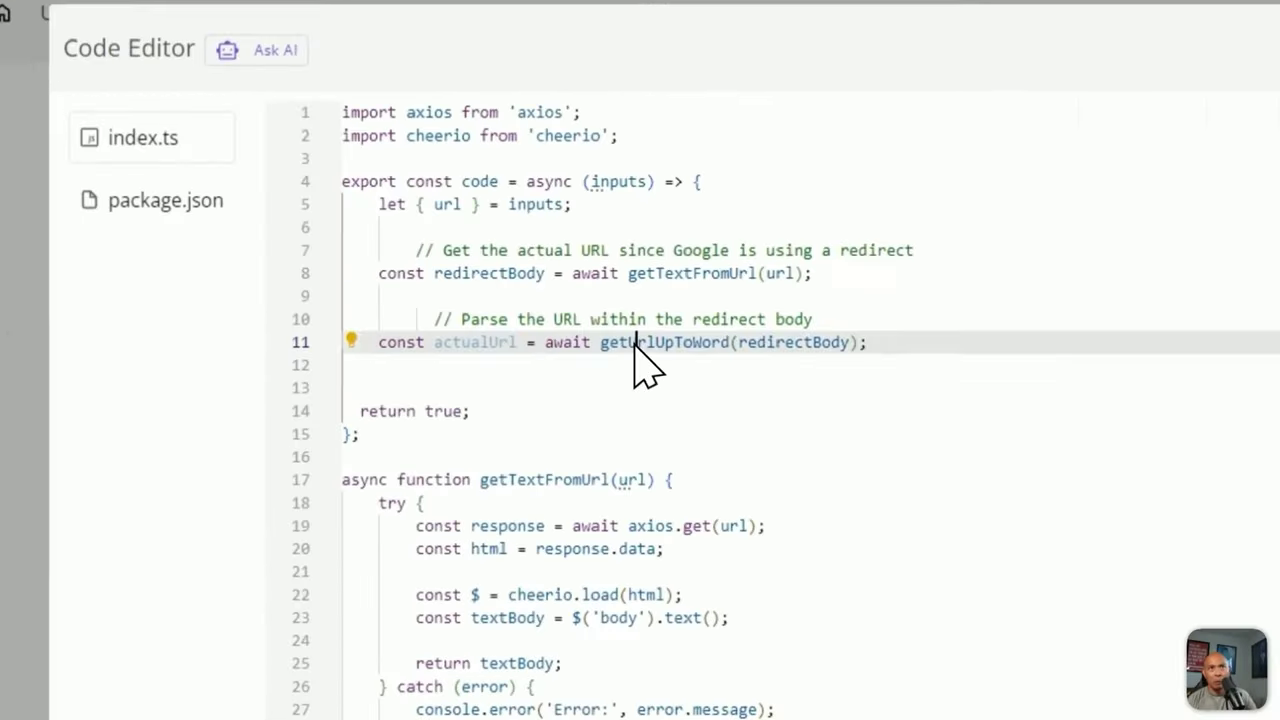
{"action": "double_click", "coordinate": [313, 199]}
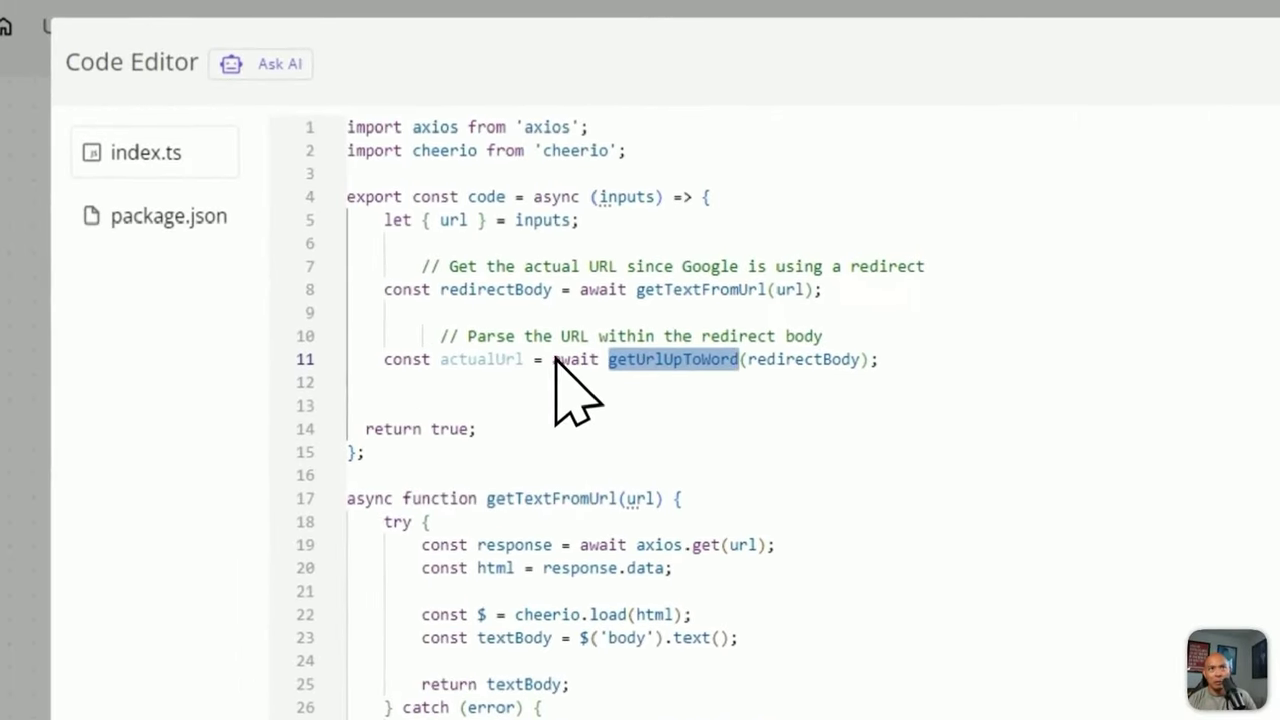
{"action": "double_click", "coordinate": [575, 360]}
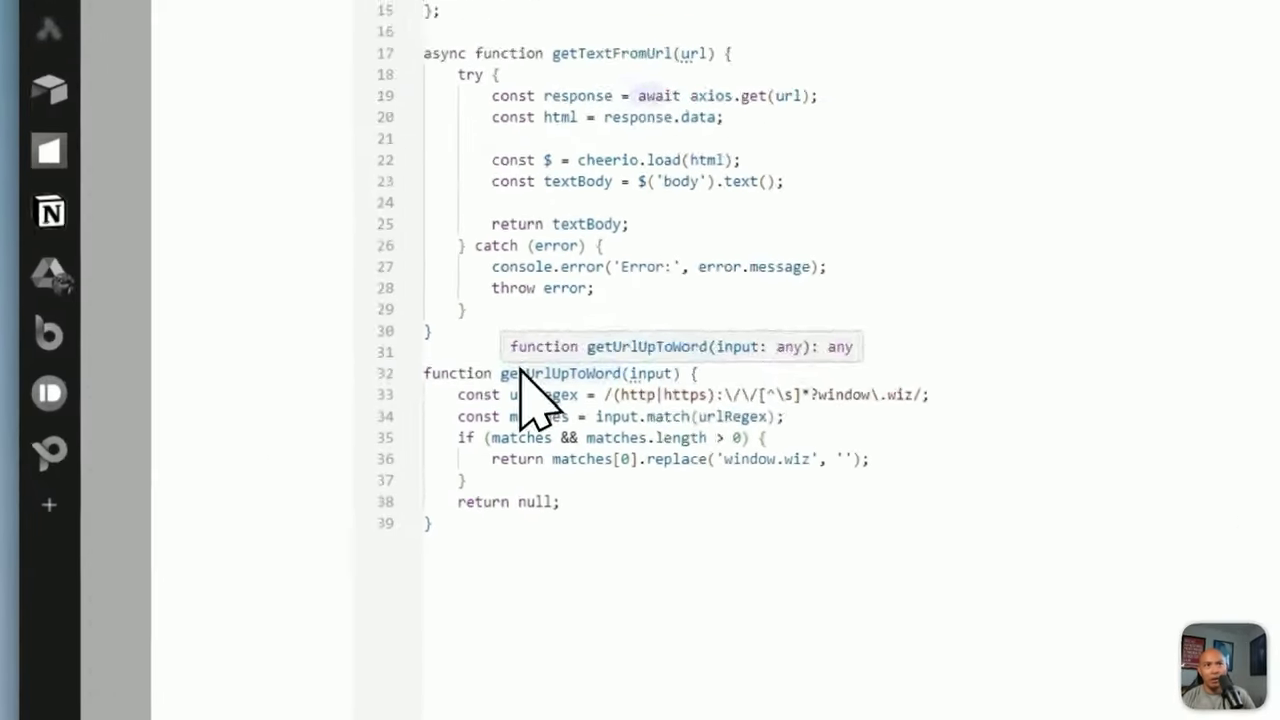
{"action": "double_click", "coordinate": [238, 392]}
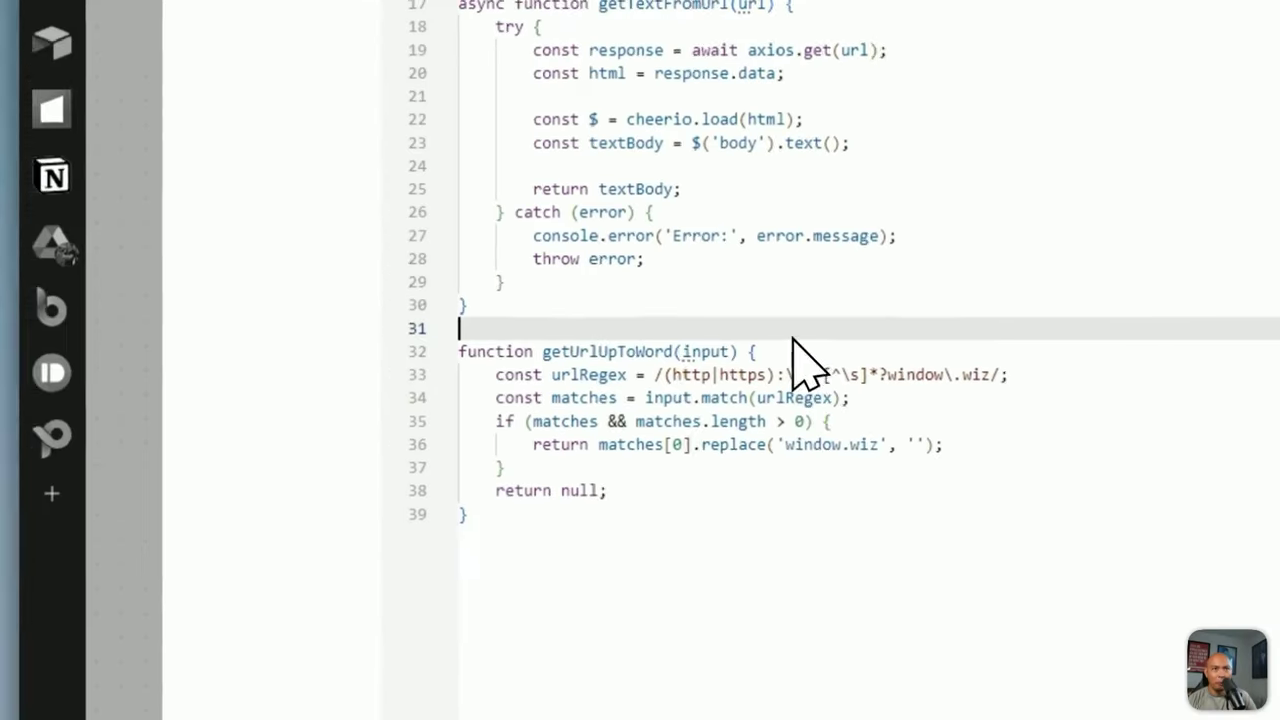
Review the urlRegex pattern on line 33, including its http start and window\.wiz part.
{"action": "left_click_drag", "start_coordinate": [418, 402], "coordinate": [213, 402]}
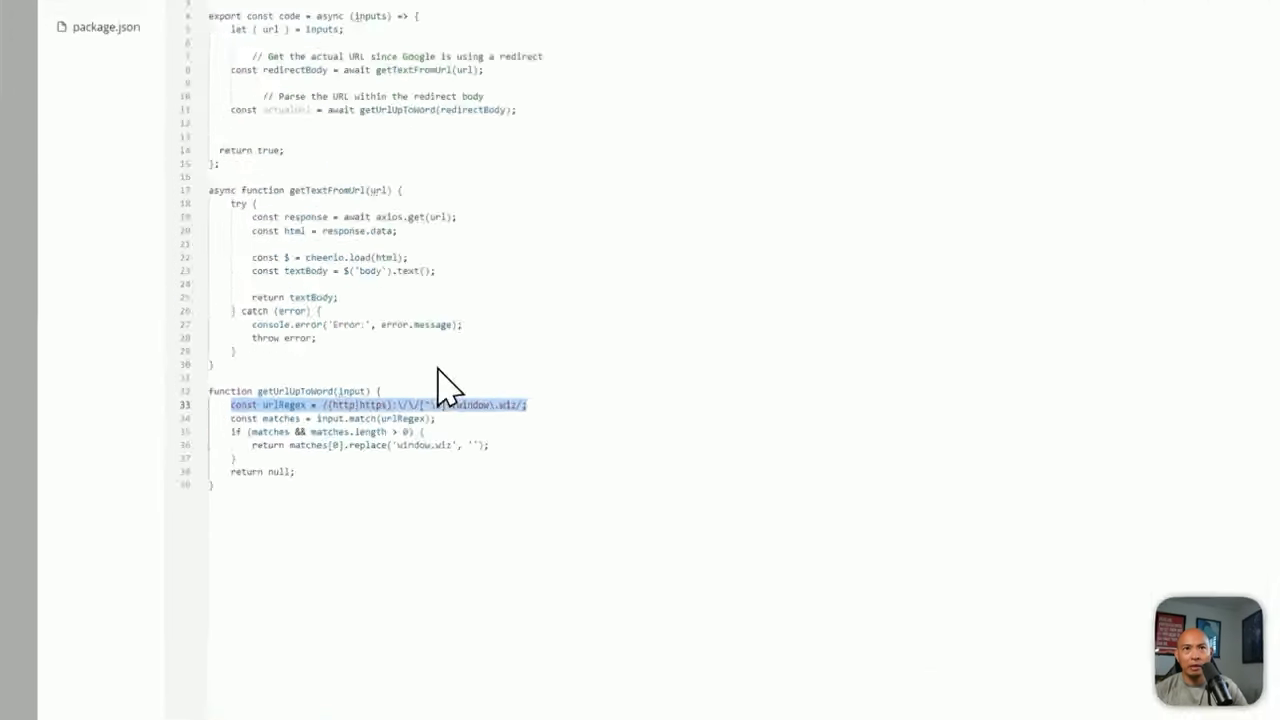
{"action": "left_click", "coordinate": [338, 421]}
{"action": "double_click", "coordinate": [286, 402]}
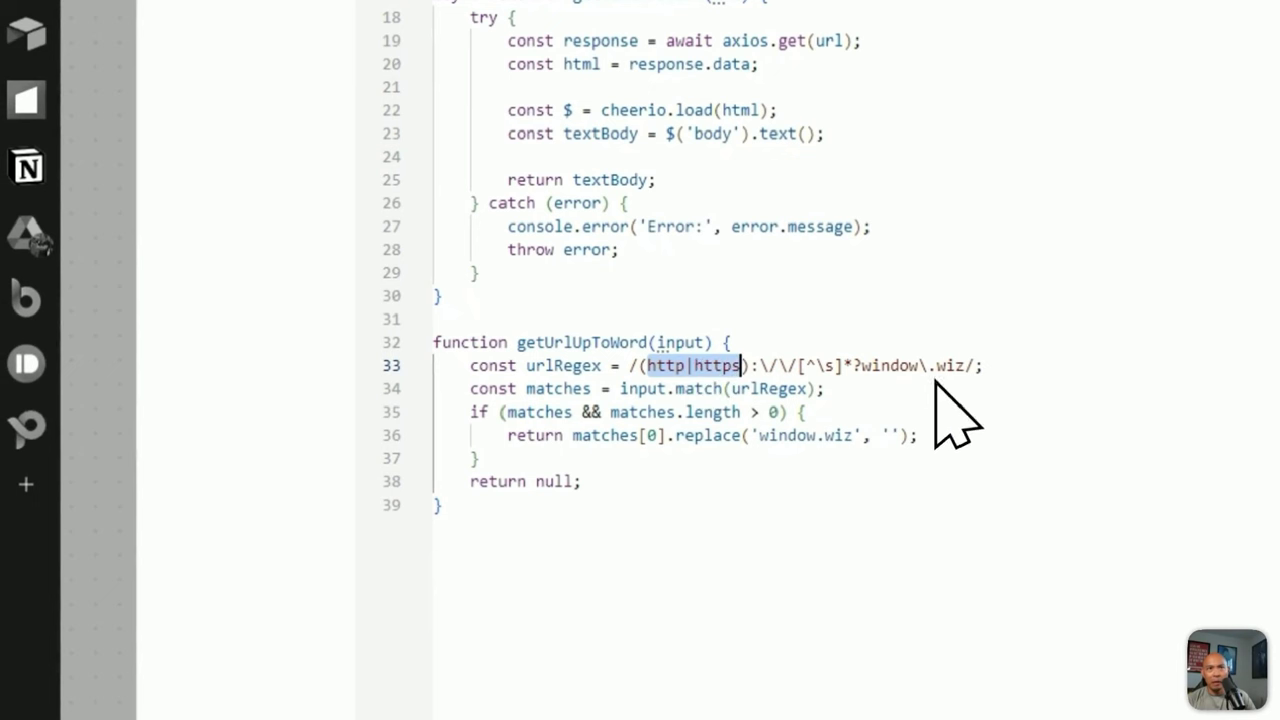
{"action": "left_click_drag", "start_coordinate": [966, 366], "coordinate": [852, 366]}
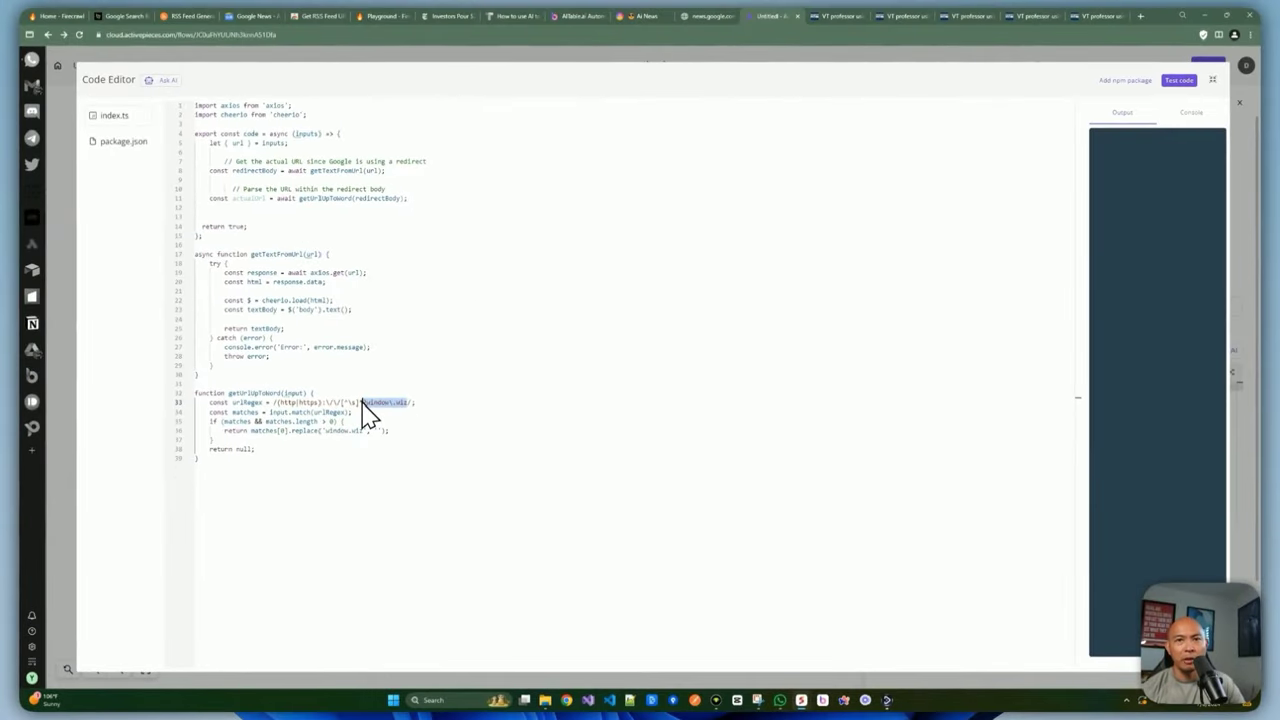
{"action": "left_click", "coordinate": [320, 421]}
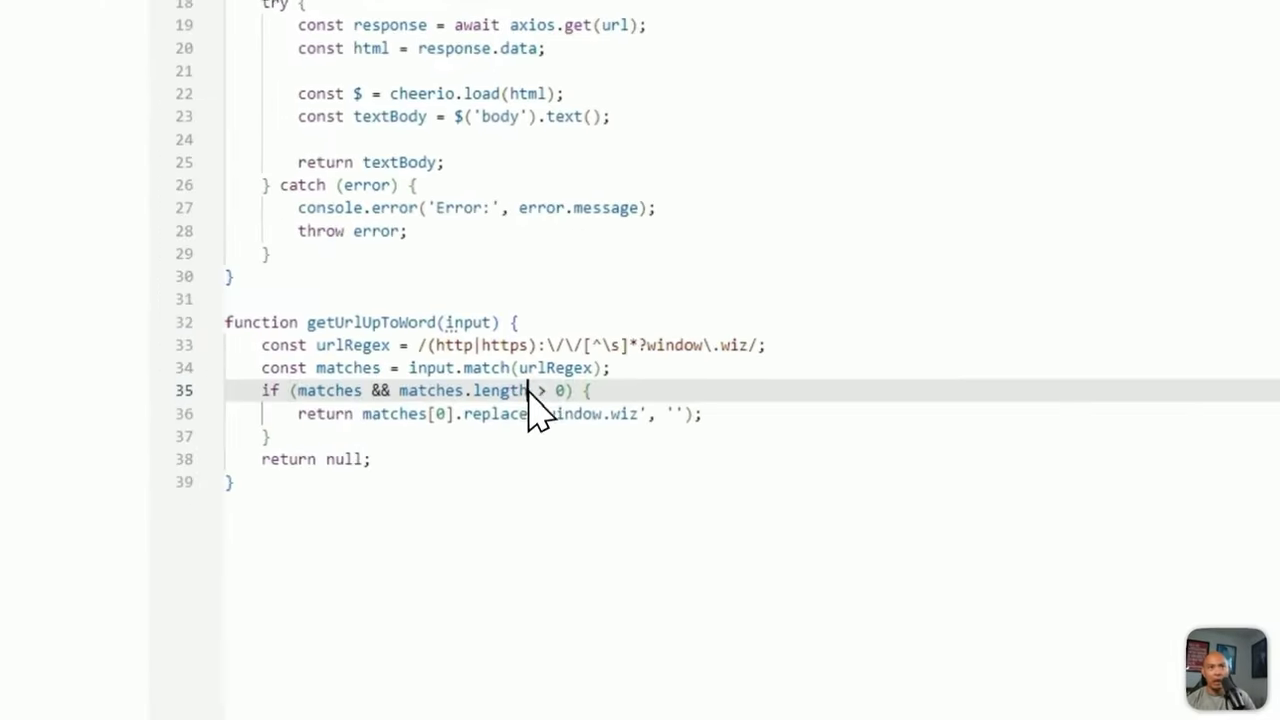
{"action": "left_click_drag", "start_coordinate": [278, 402], "coordinate": [294, 402]}
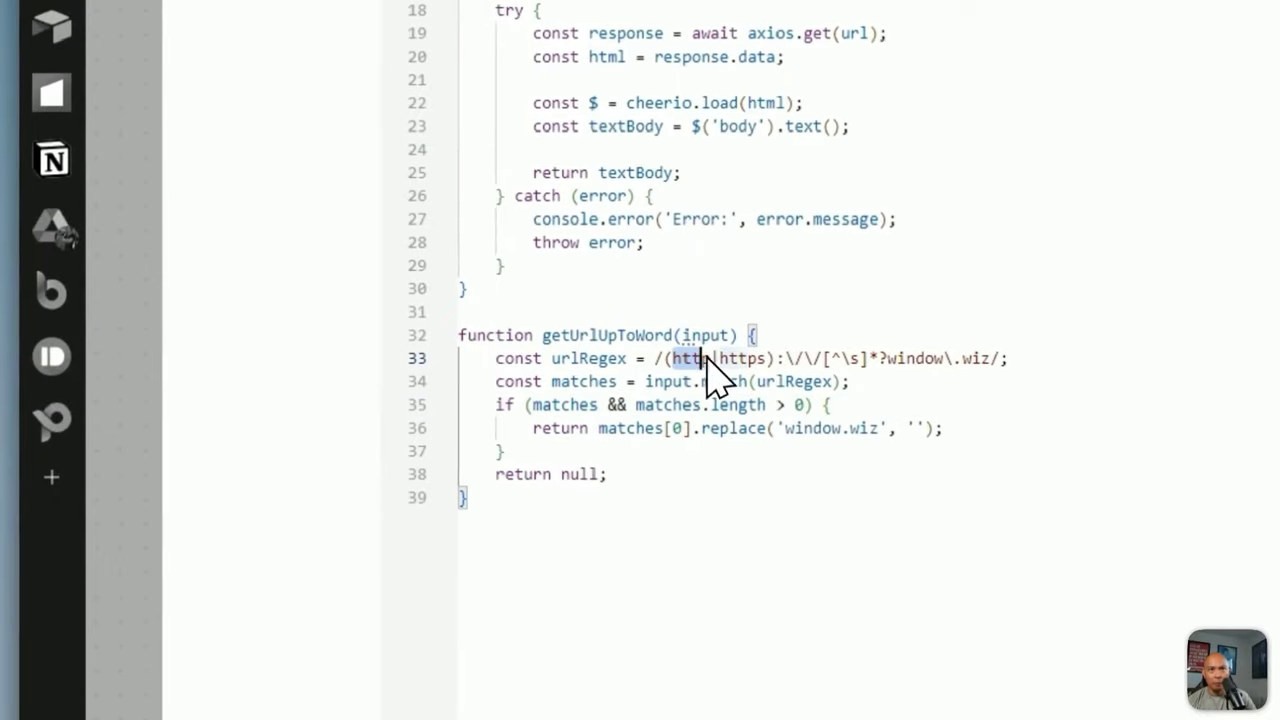
{"action": "left_click_drag", "start_coordinate": [706, 375], "coordinate": [990, 366]}
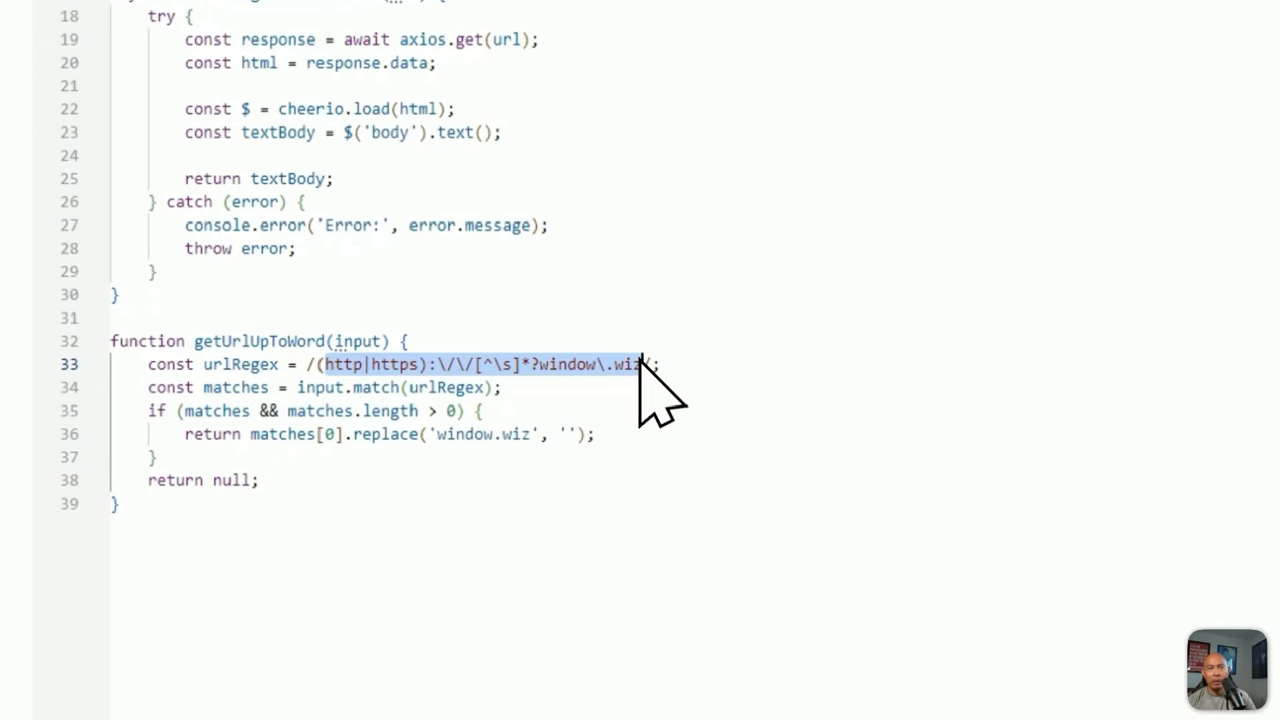
{"action": "left_click", "coordinate": [612, 408]}
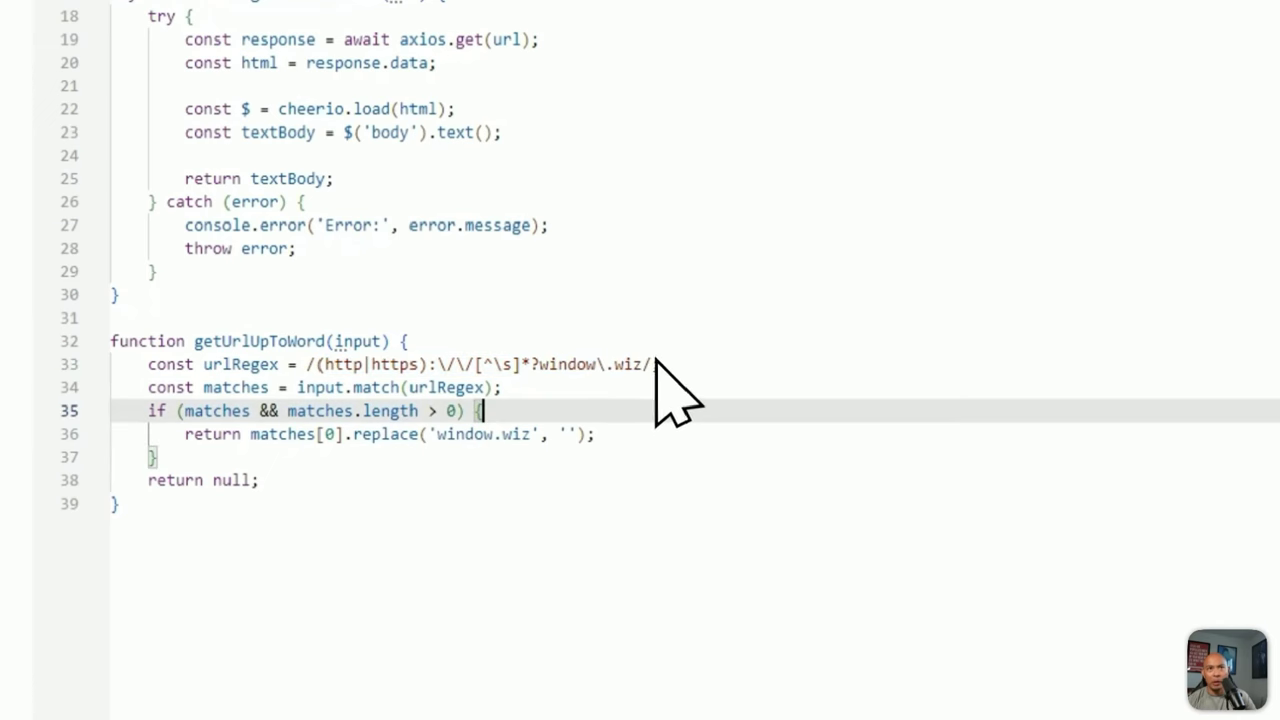
{"action": "left_click_drag", "start_coordinate": [652, 365], "coordinate": [157, 362]}
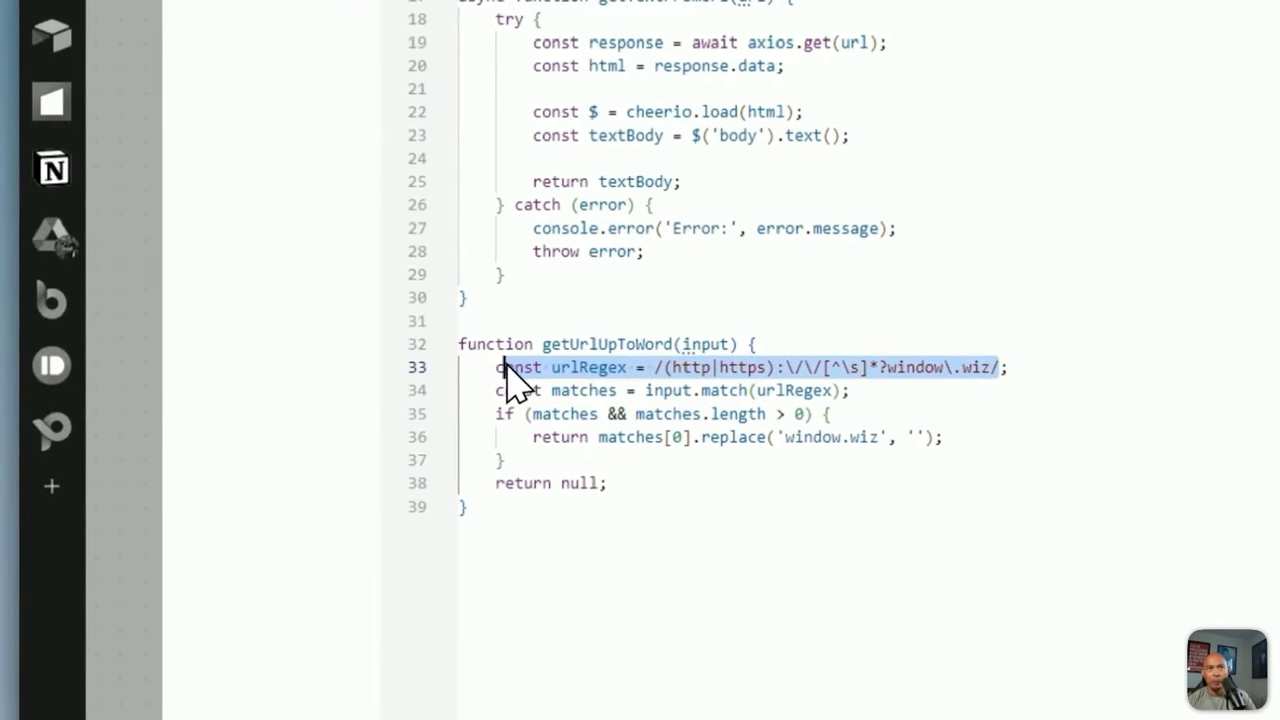
{"action": "left_click", "coordinate": [686, 437]}
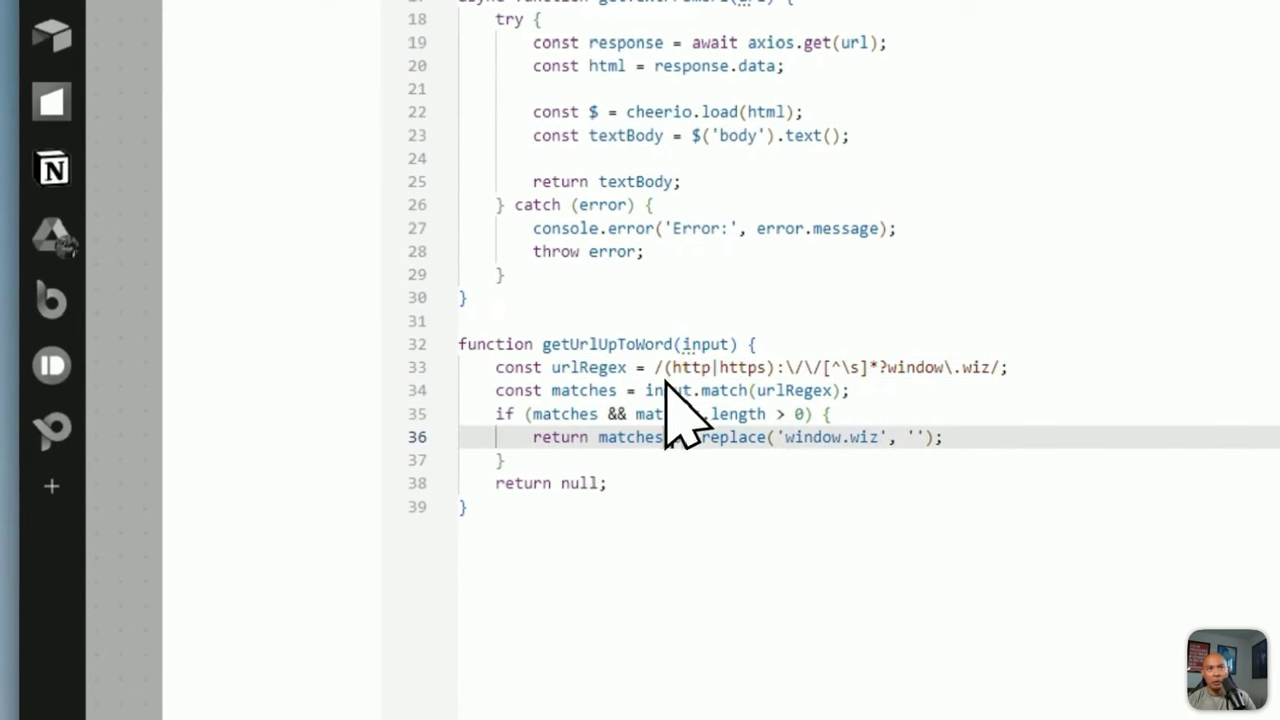
Review the regex matching block, return matches[0] and the replace call on line 36.
{"action": "double_click", "coordinate": [662, 390]}
{"action": "double_click", "coordinate": [575, 390]}
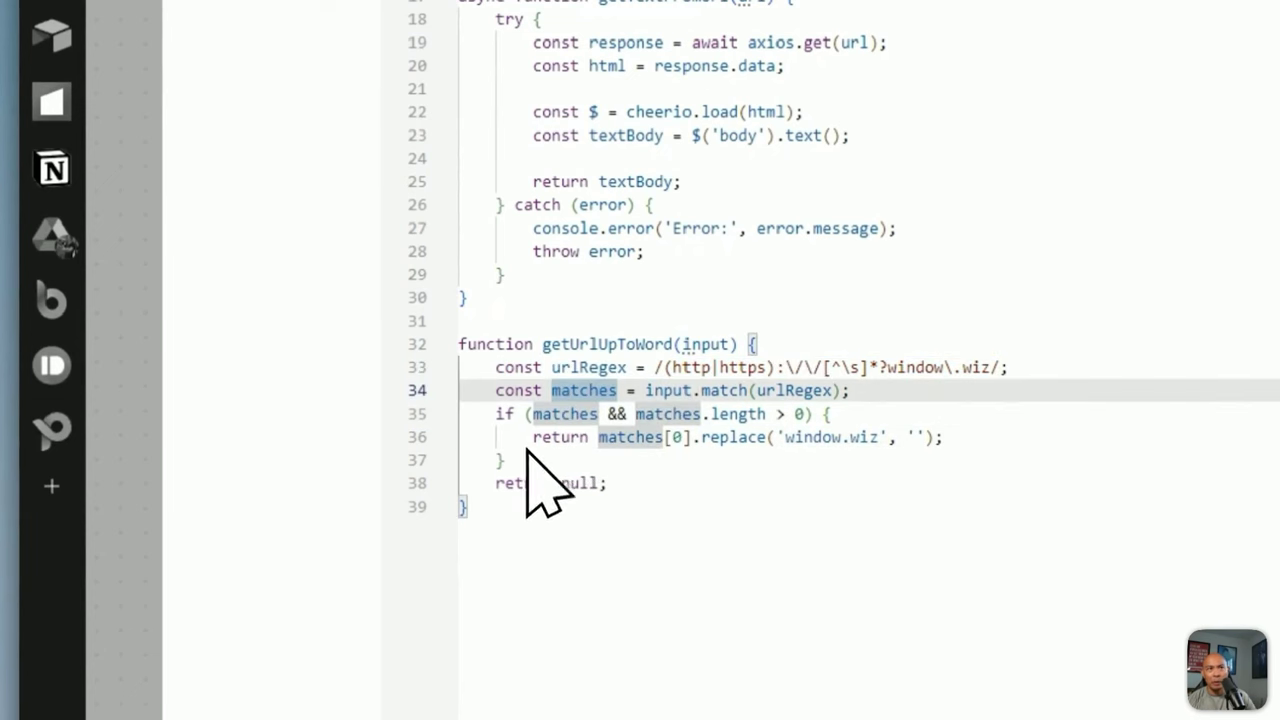
{"action": "left_click_drag", "start_coordinate": [537, 465], "coordinate": [465, 402]}
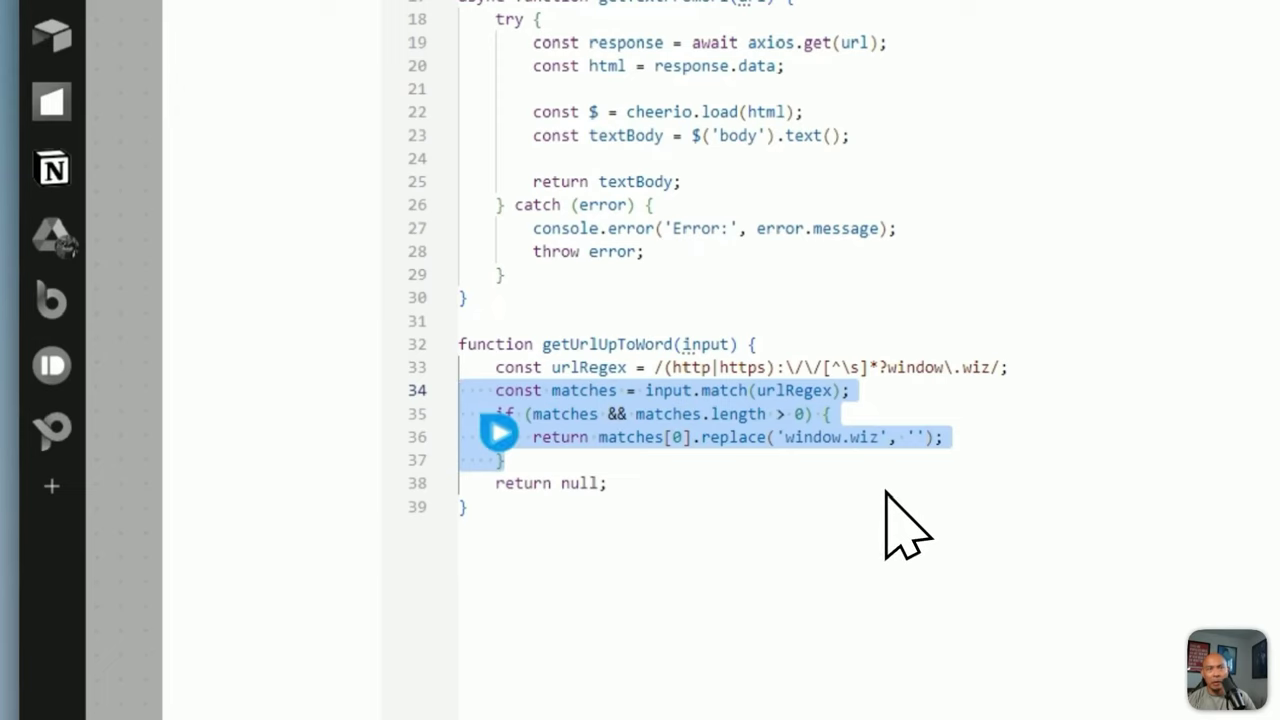
{"action": "left_click_drag", "start_coordinate": [1008, 367], "coordinate": [440, 368]}
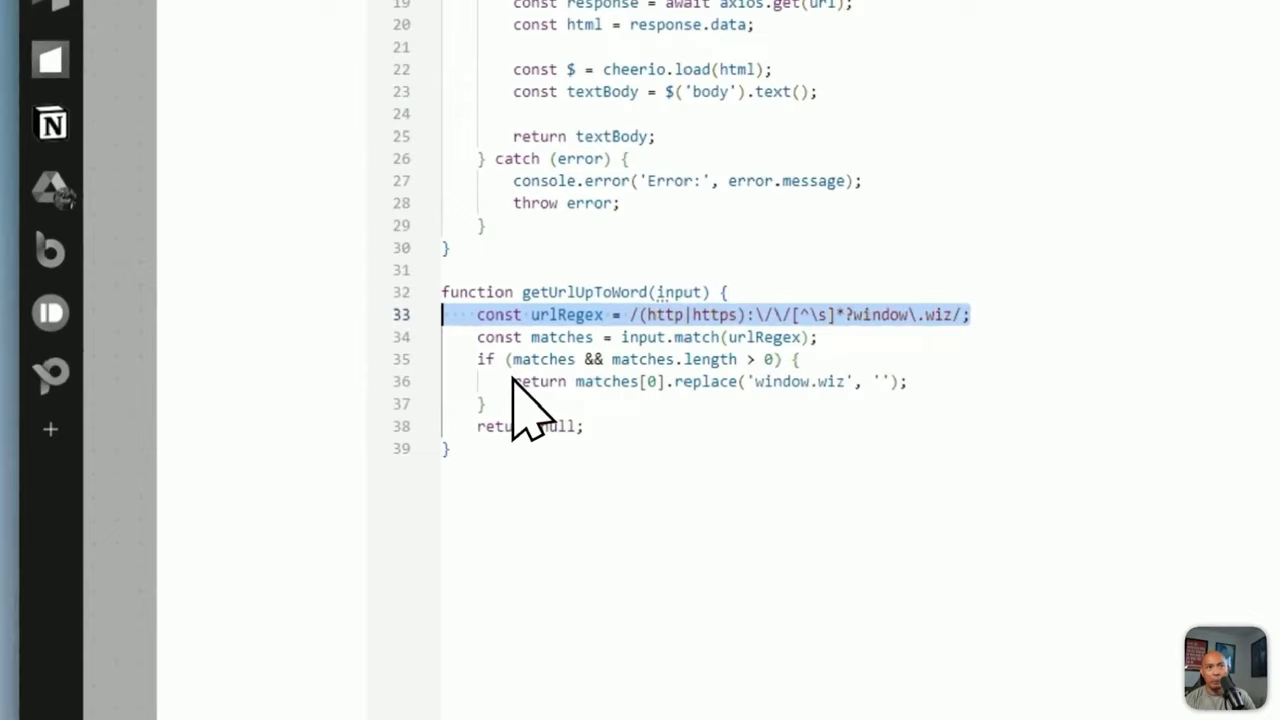
{"action": "left_click_drag", "start_coordinate": [222, 431], "coordinate": [284, 431]}
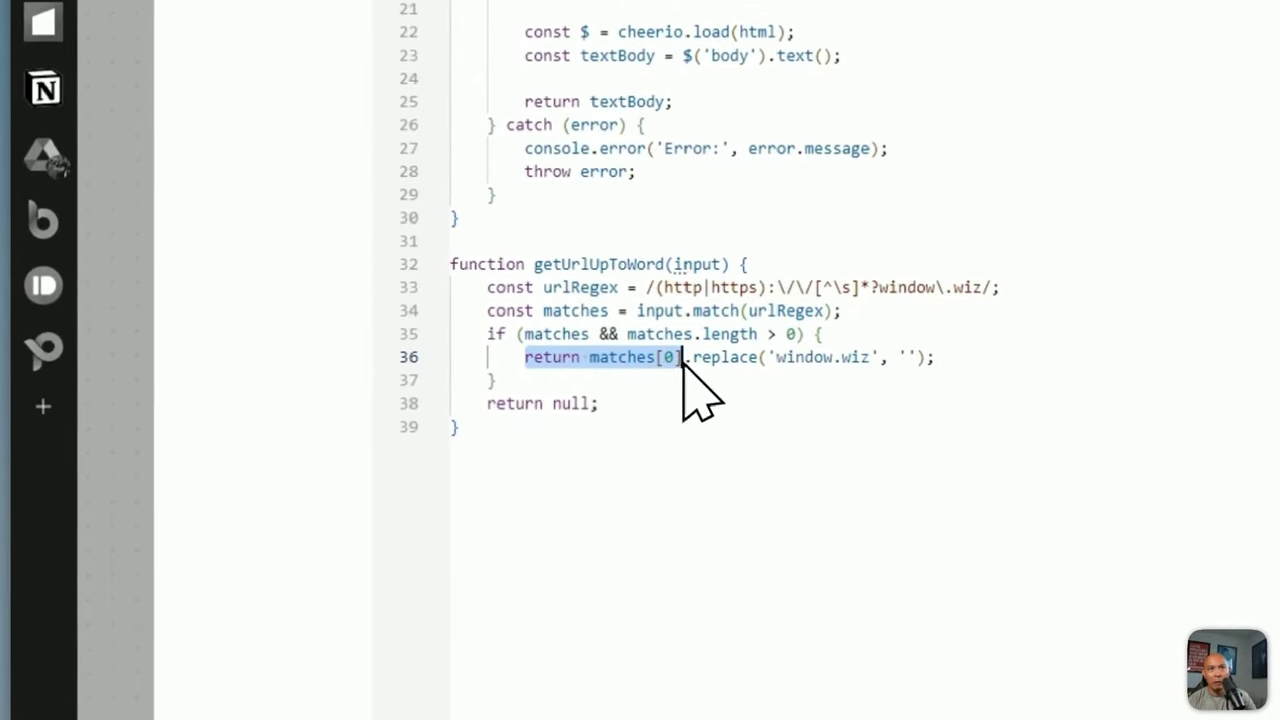
{"action": "left_click", "coordinate": [707, 398]}
{"action": "left_click_drag", "start_coordinate": [685, 360], "coordinate": [881, 354]}
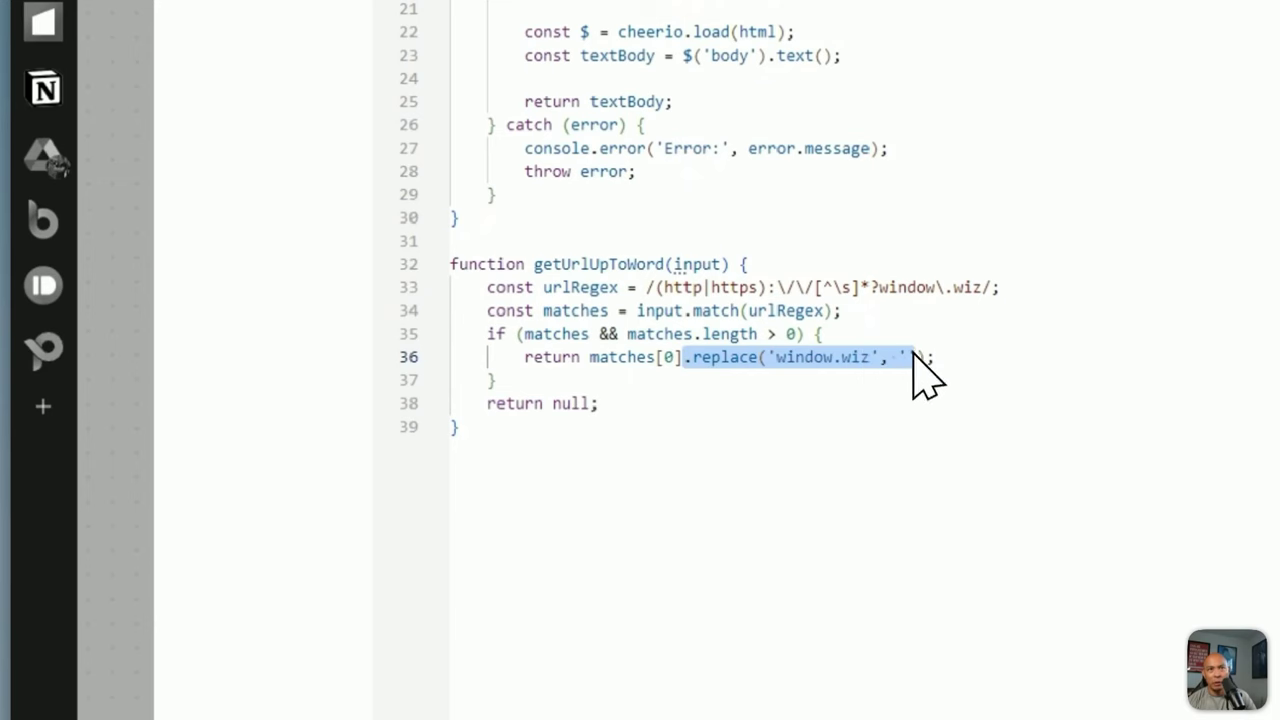
{"action": "left_click", "coordinate": [857, 408]}
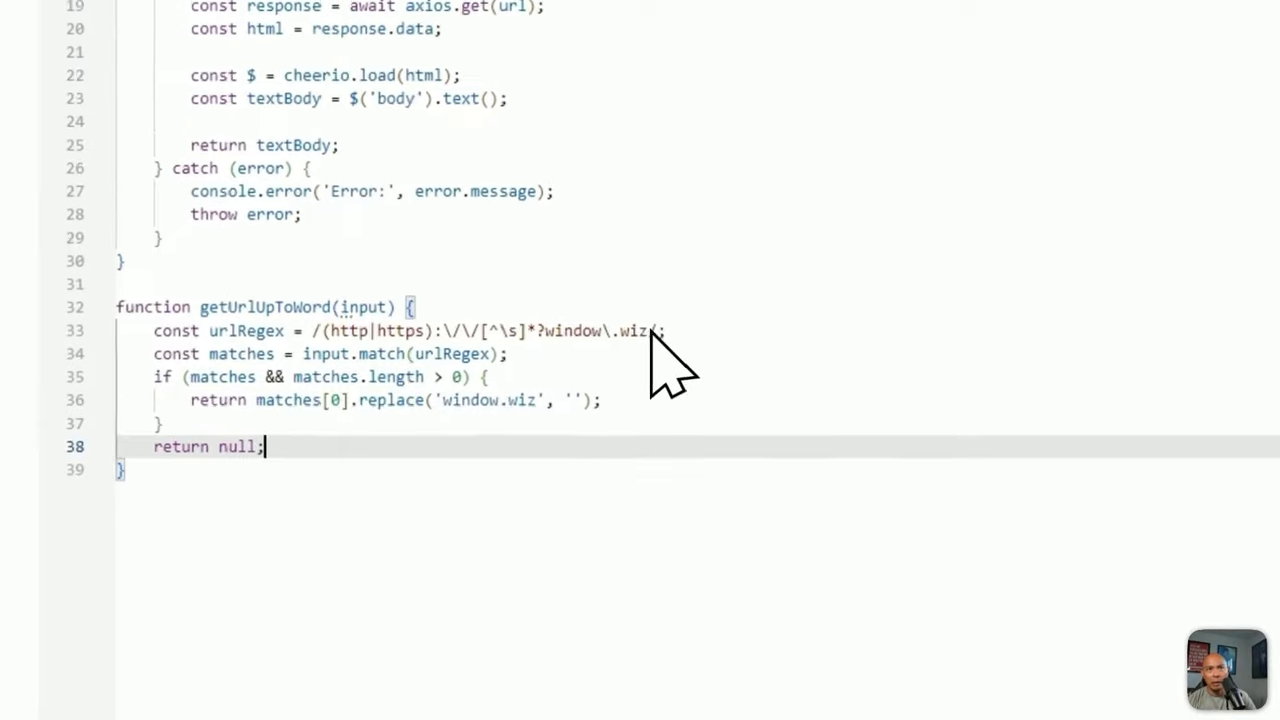
Review the regex ending, the if block and return null, then return to return true.
{"action": "left_click_drag", "start_coordinate": [411, 403], "coordinate": [373, 403]}
{"action": "left_click", "coordinate": [491, 525]}
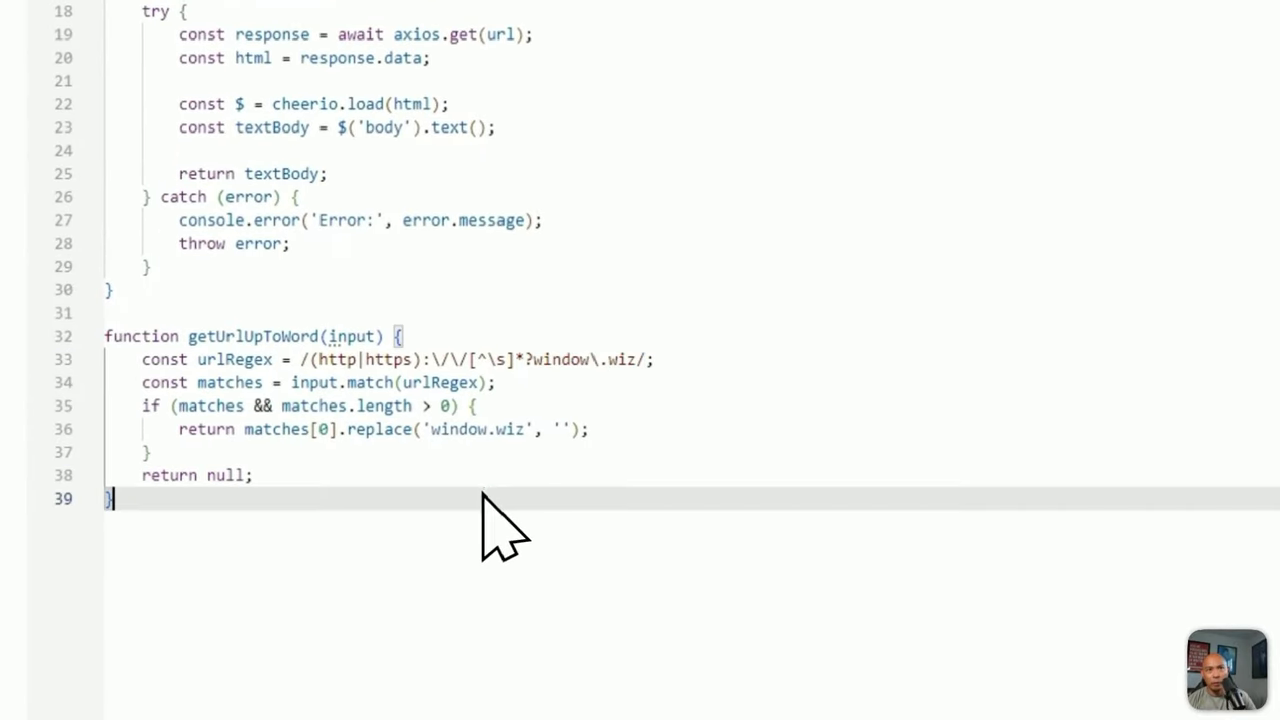
{"action": "left_click_drag", "start_coordinate": [299, 308], "coordinate": [347, 355]}
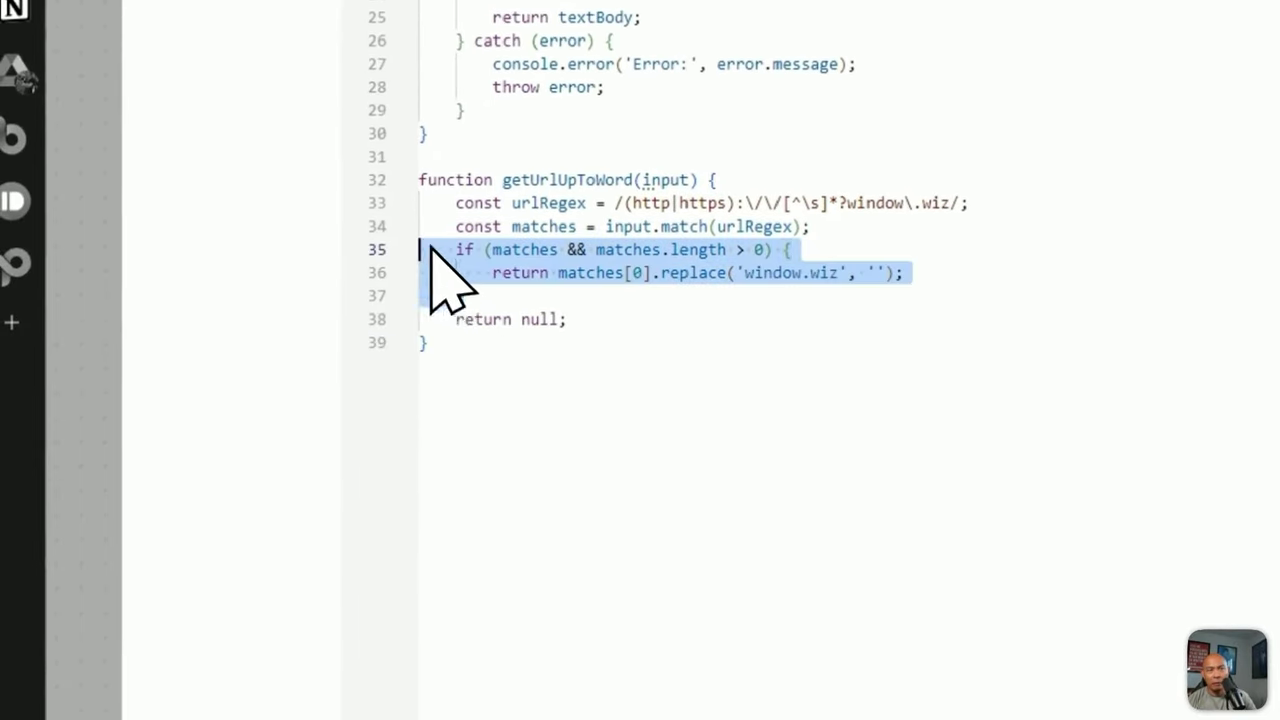
{"action": "left_click_drag", "start_coordinate": [629, 321], "coordinate": [380, 316]}
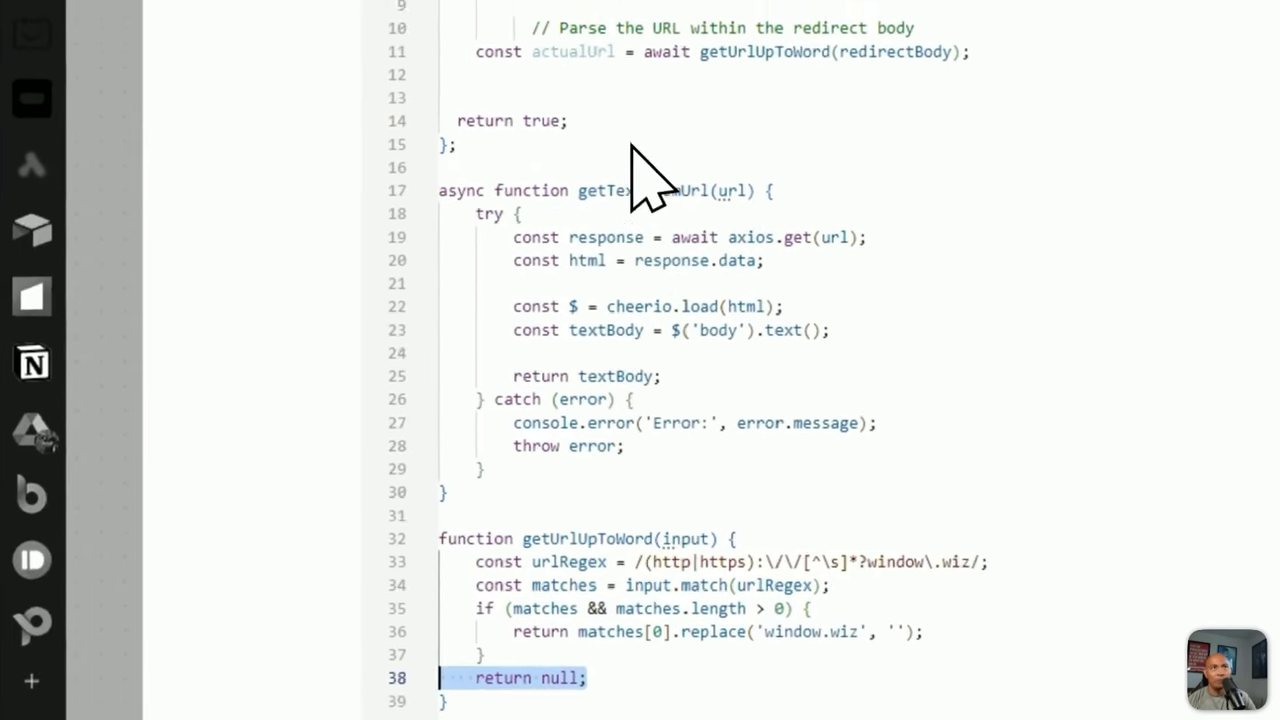
{"action": "left_click", "coordinate": [561, 51]}
{"action": "double_click", "coordinate": [562, 80]}
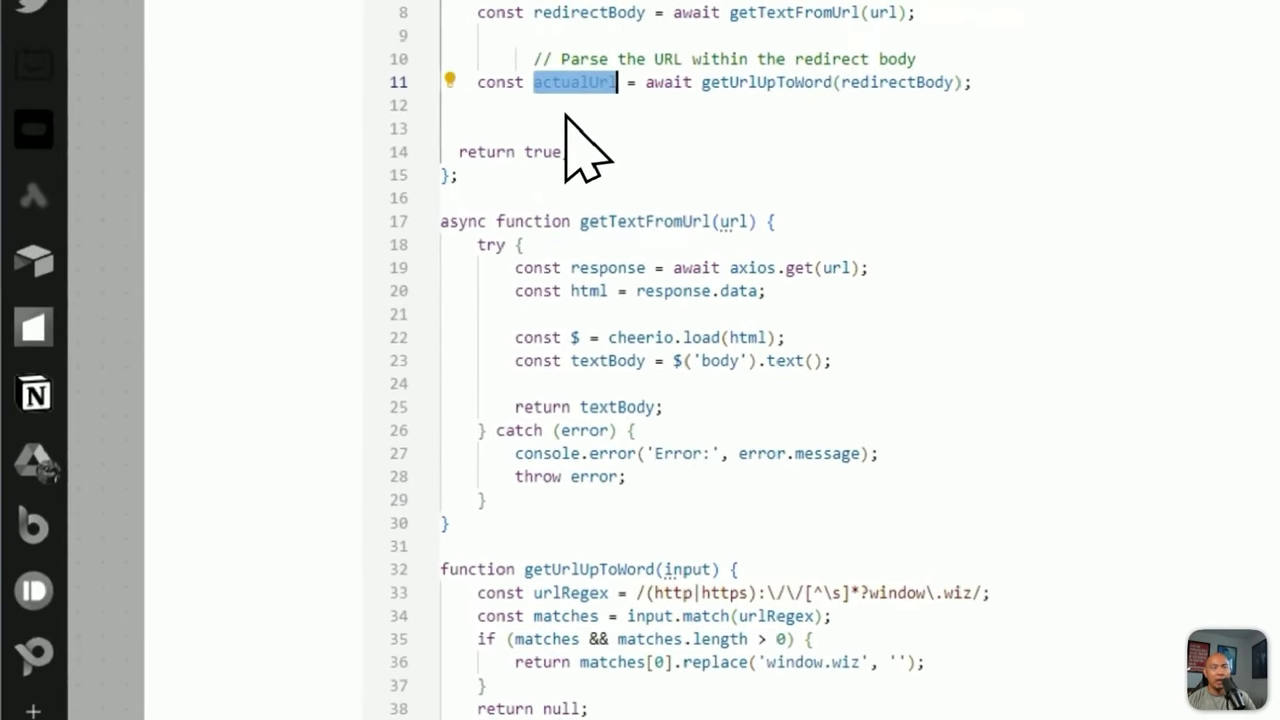
{"action": "left_click", "coordinate": [568, 110]}
{"action": "left_click", "coordinate": [560, 151]}
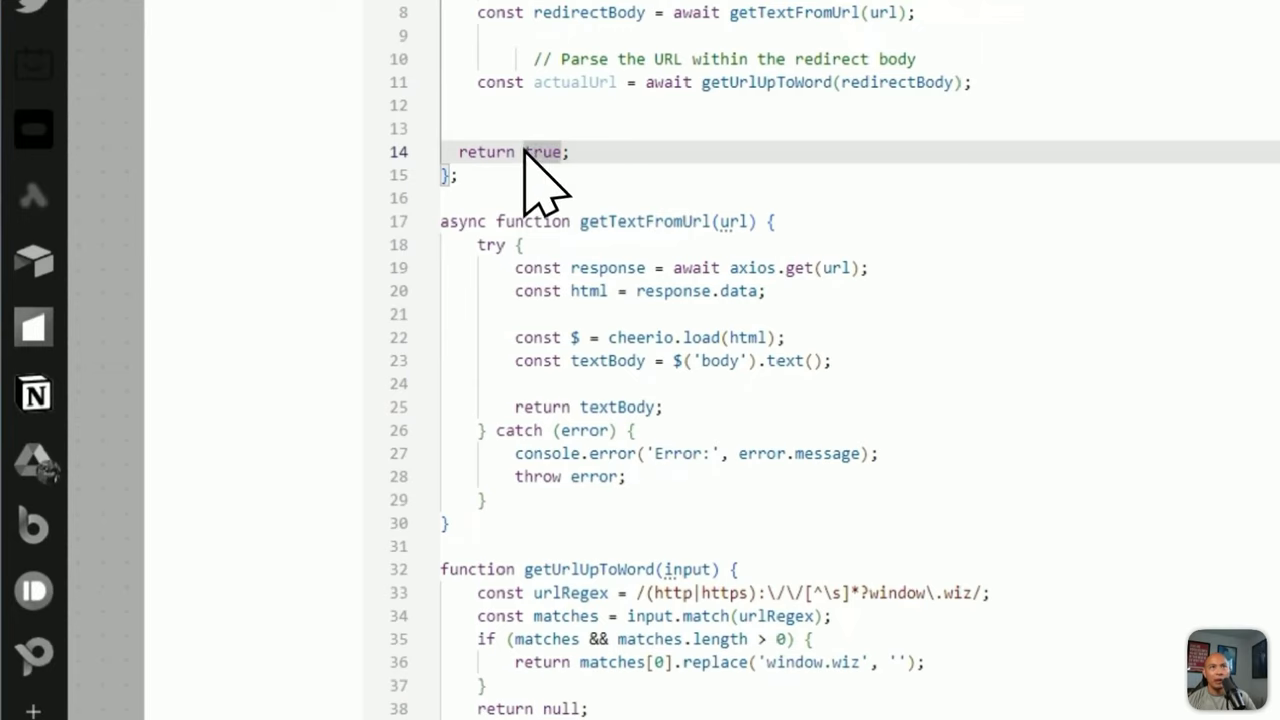
Make the code function return actualUrl instead of true.
{"action": "double_click", "coordinate": [540, 152]}
{"action": "type", "text": "actu"}
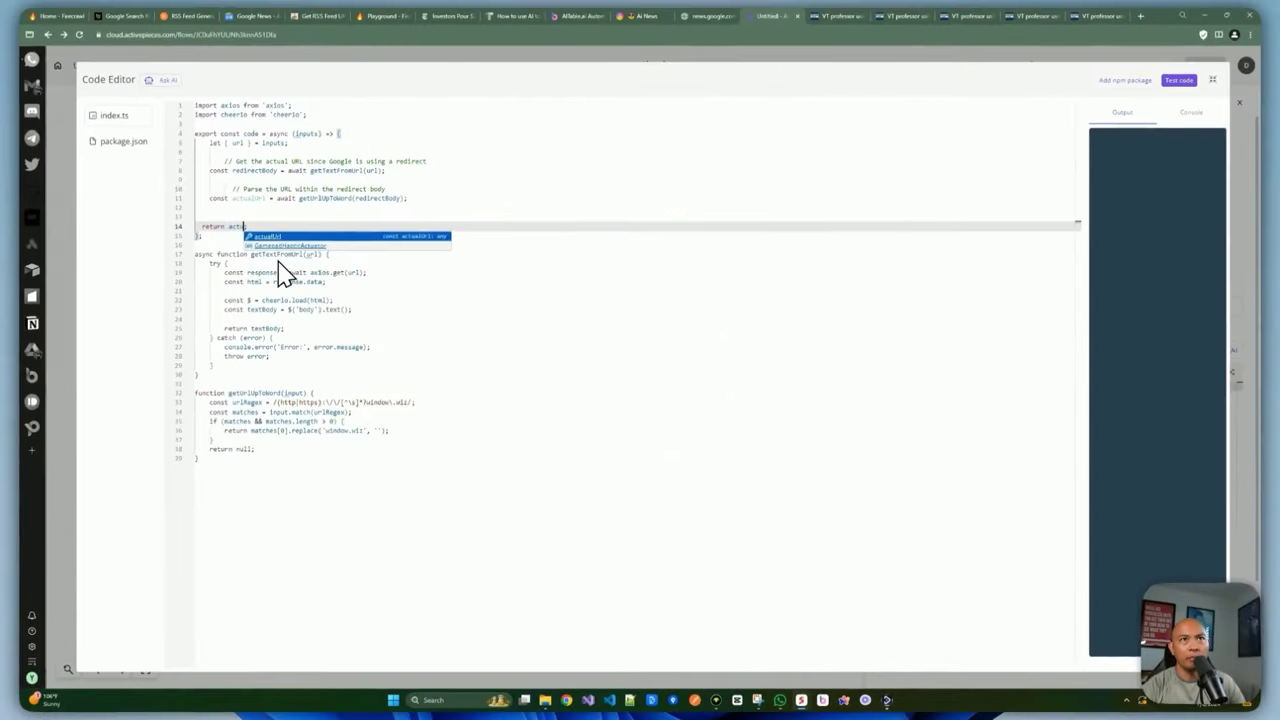
{"action": "key", "text": "Return"}
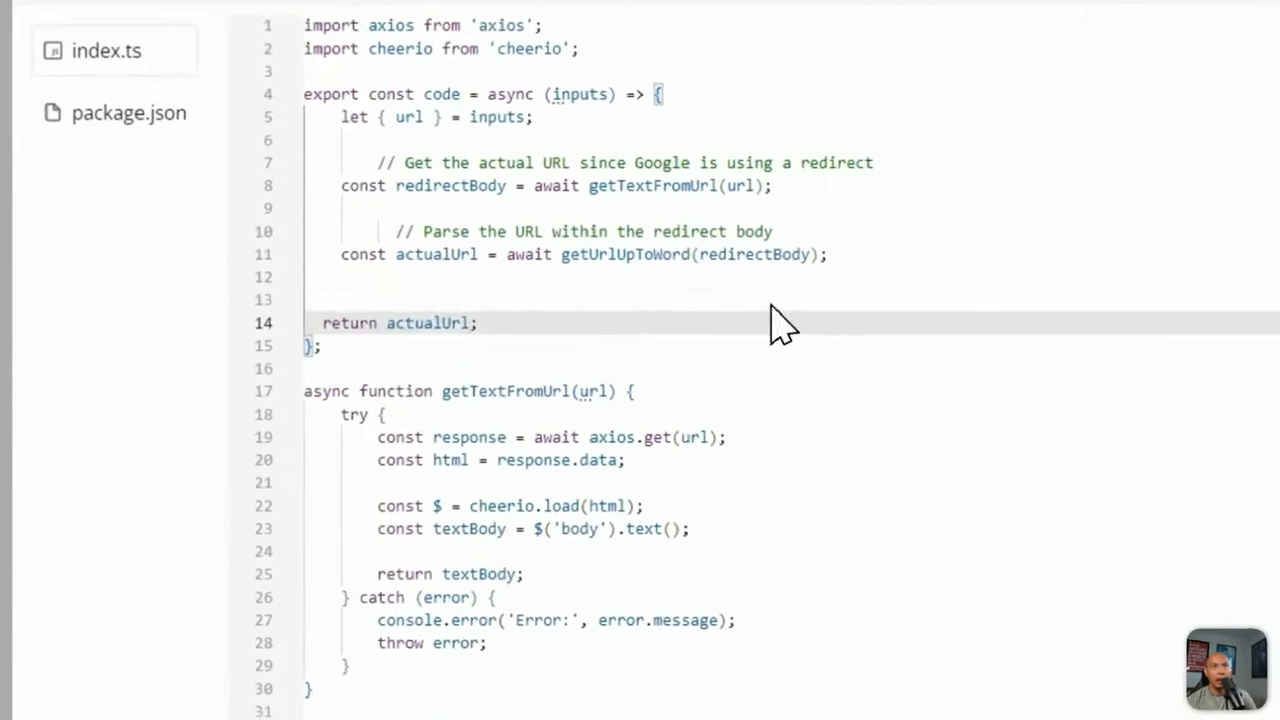
{"action": "right_click", "coordinate": [396, 217]}
{"action": "key", "text": "Escape"}
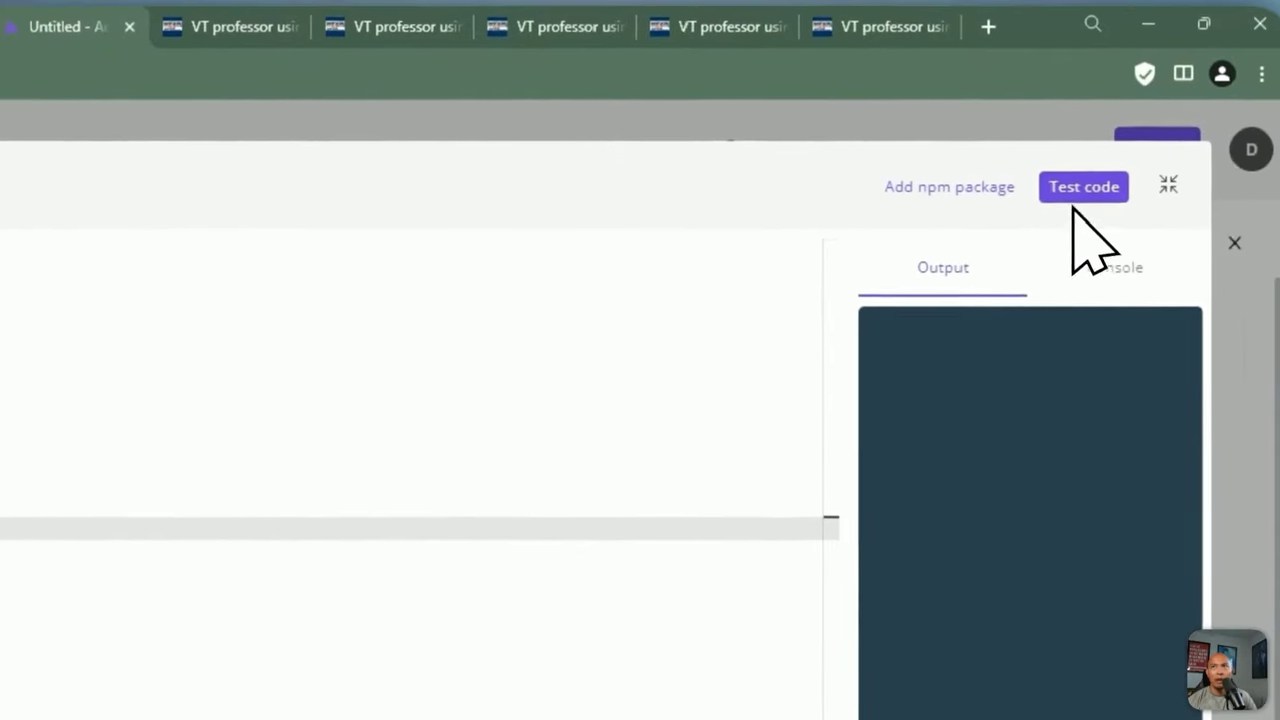
Test the code, confirm it outputs the article's wfxrtv.com URL, and exit the full-screen editor.
{"action": "left_click", "coordinate": [1279, 115]}
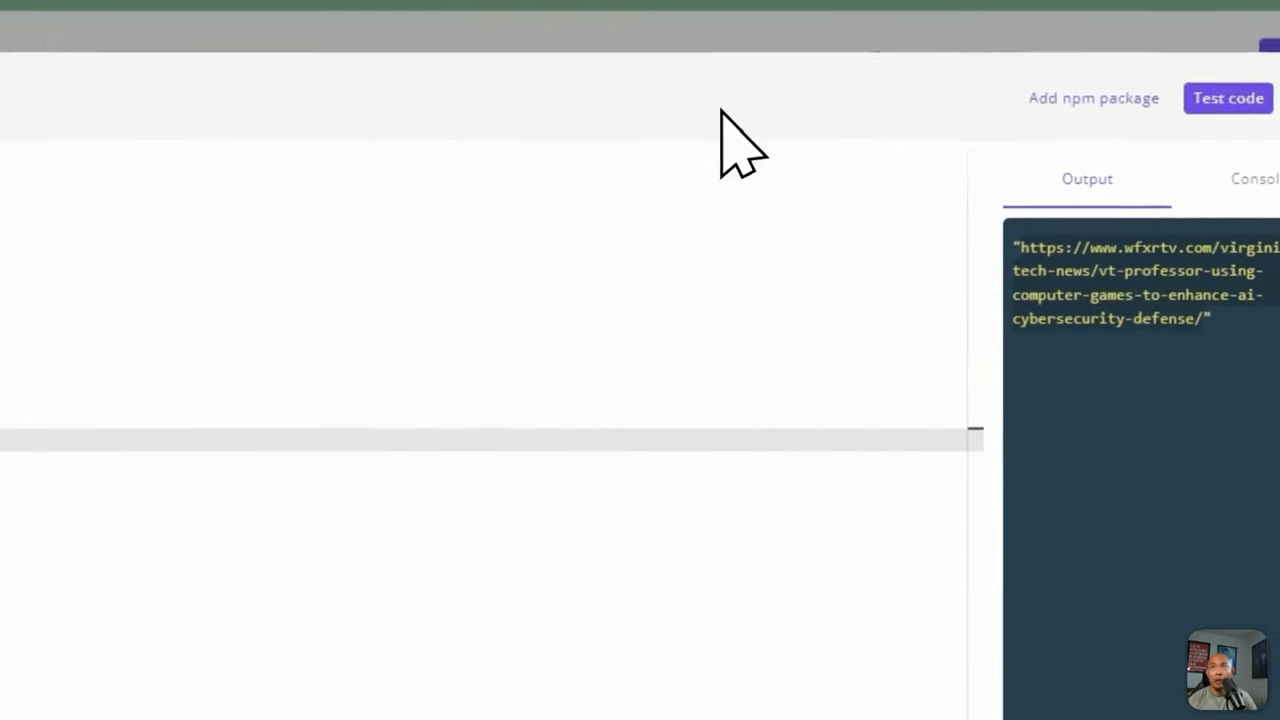
{"action": "left_click", "coordinate": [700, 34]}
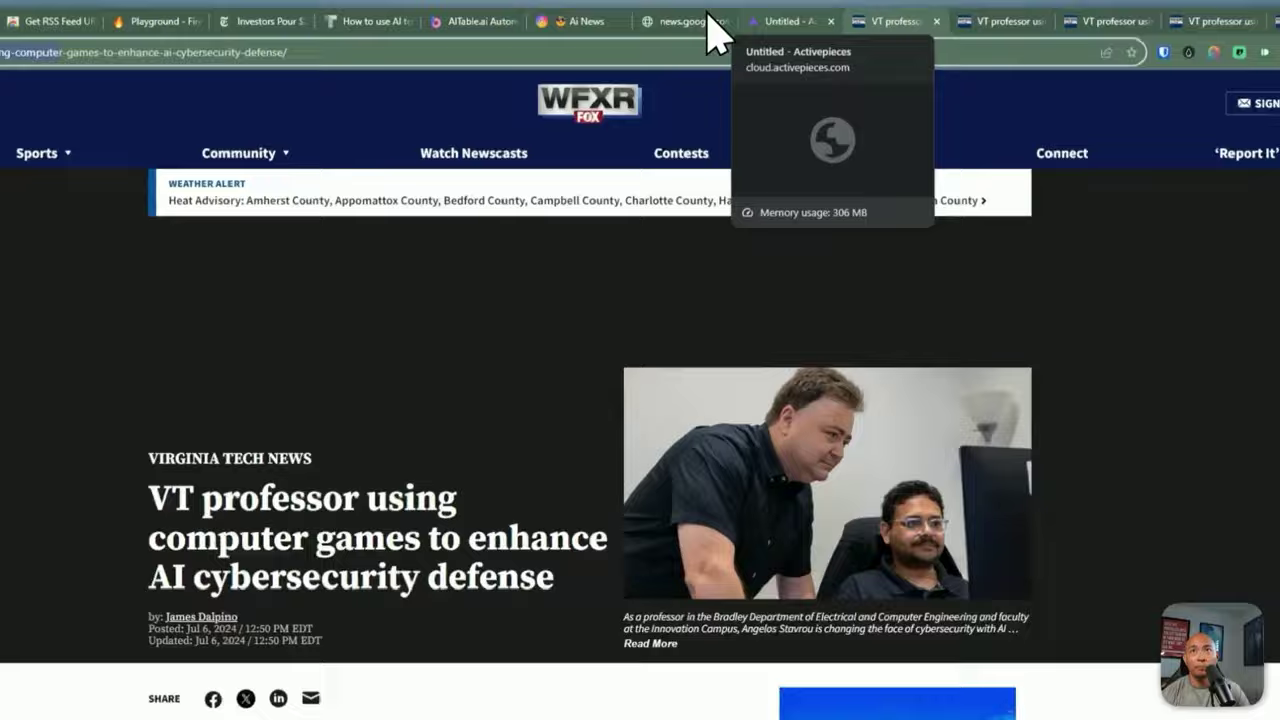
{"action": "left_click", "coordinate": [775, 16]}
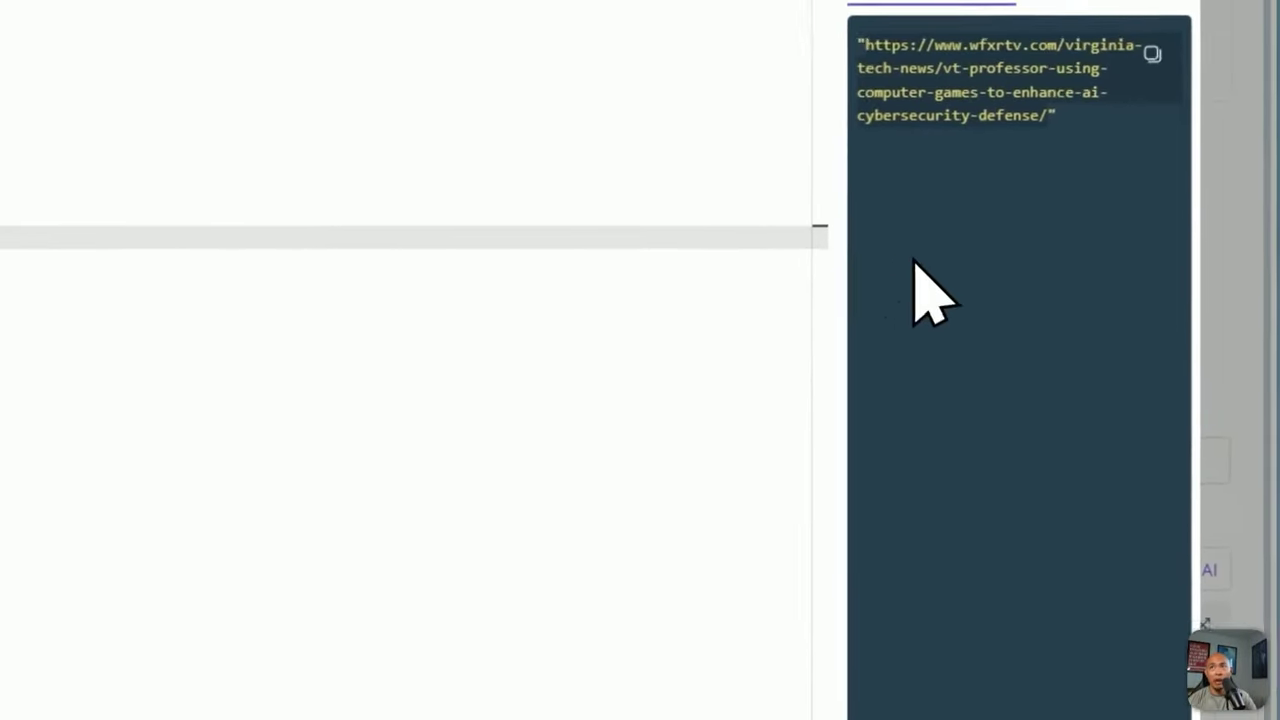
{"action": "left_click", "coordinate": [1140, 68]}
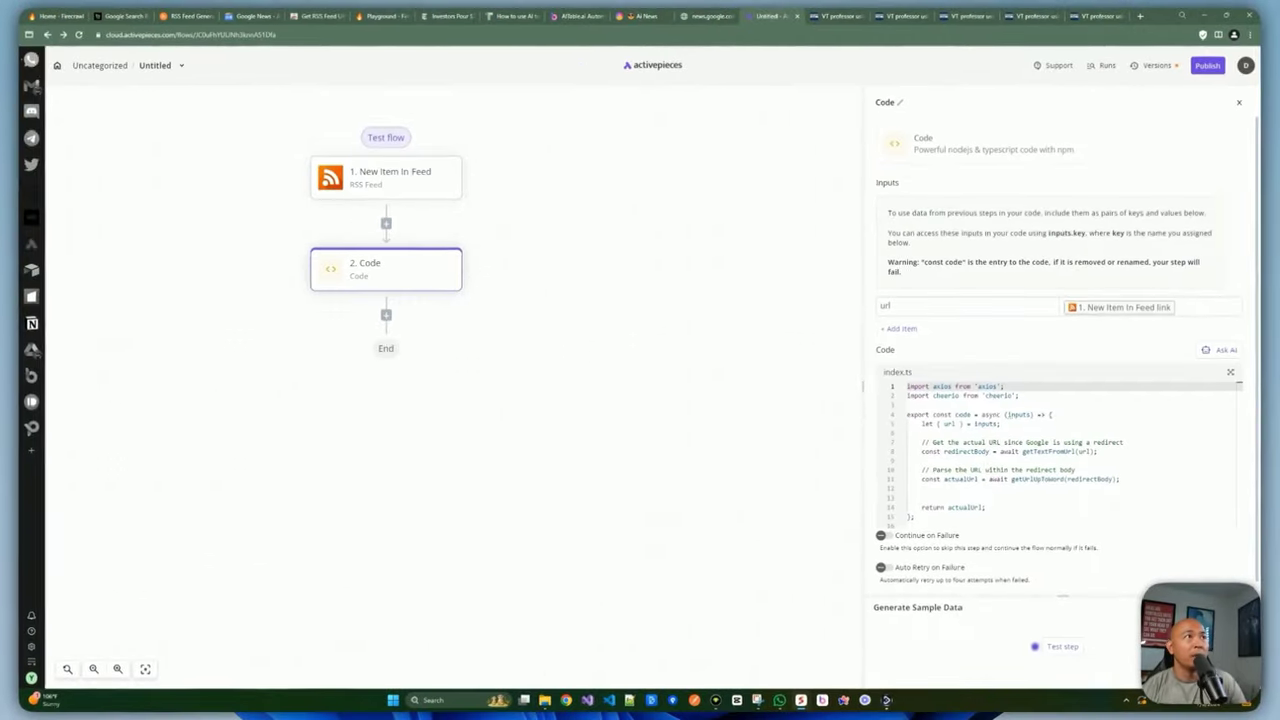
Rename the second Code step to 'Get URL'.
{"action": "left_click", "coordinate": [886, 103]}
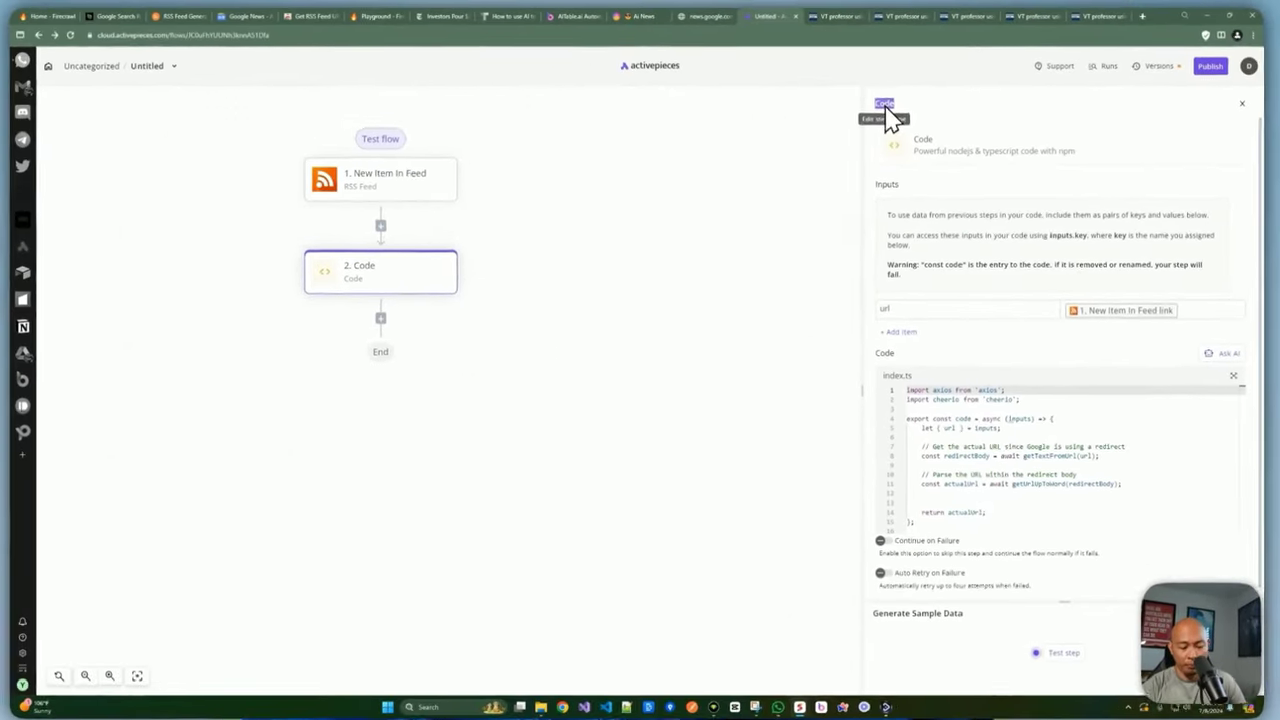
{"action": "type", "text": "Ge"}
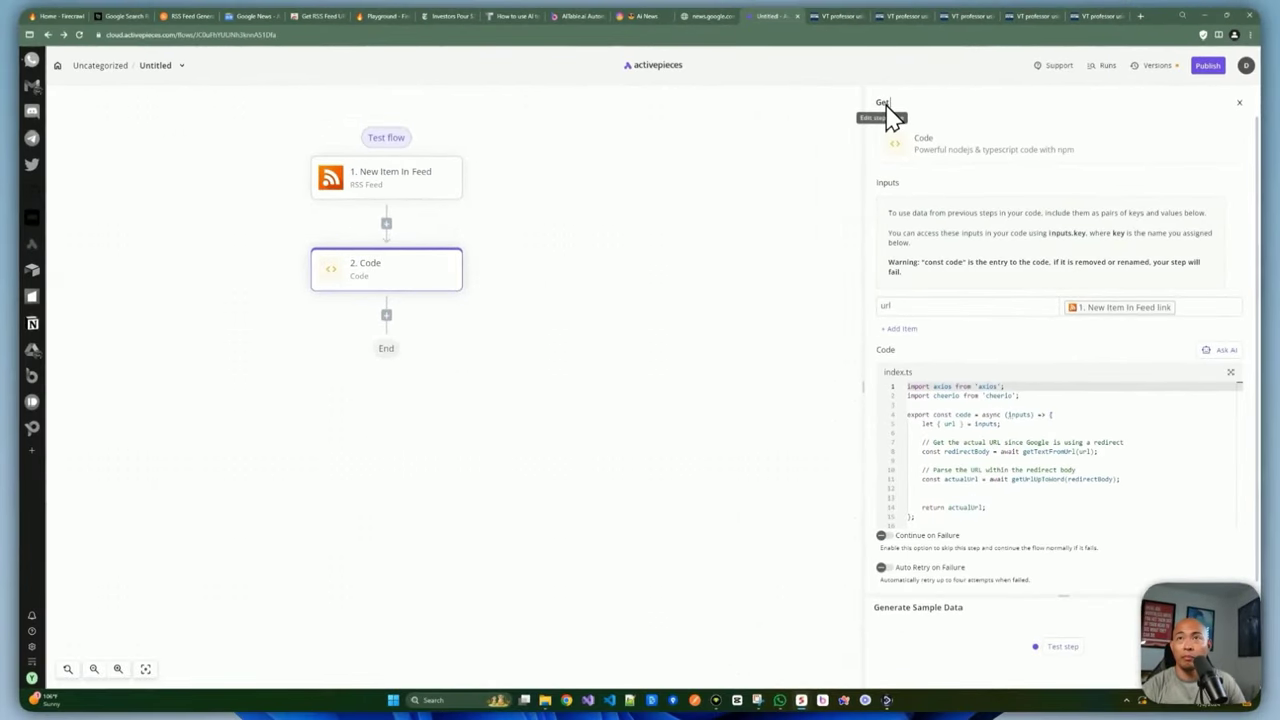
{"action": "type", "text": "t URL"}
{"action": "key", "text": "Return"}
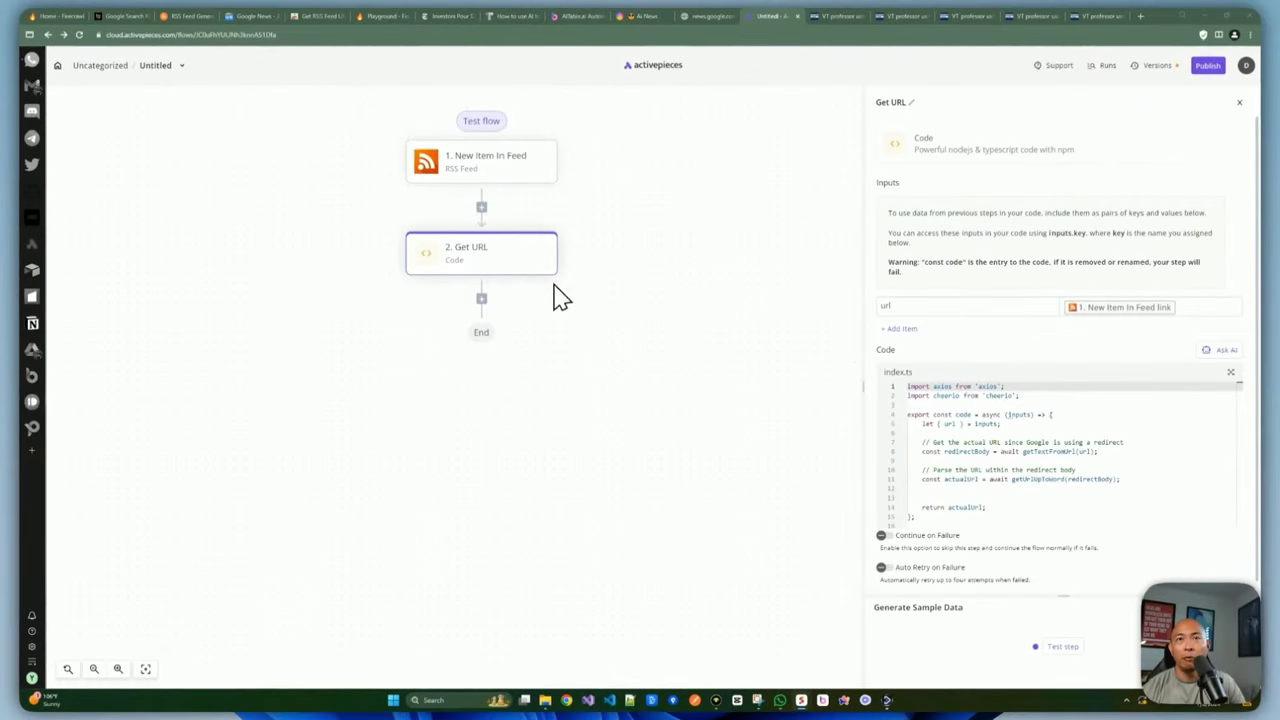
Add a new Code step after Get URL, searching 'co'.
{"action": "left_click", "coordinate": [481, 298]}
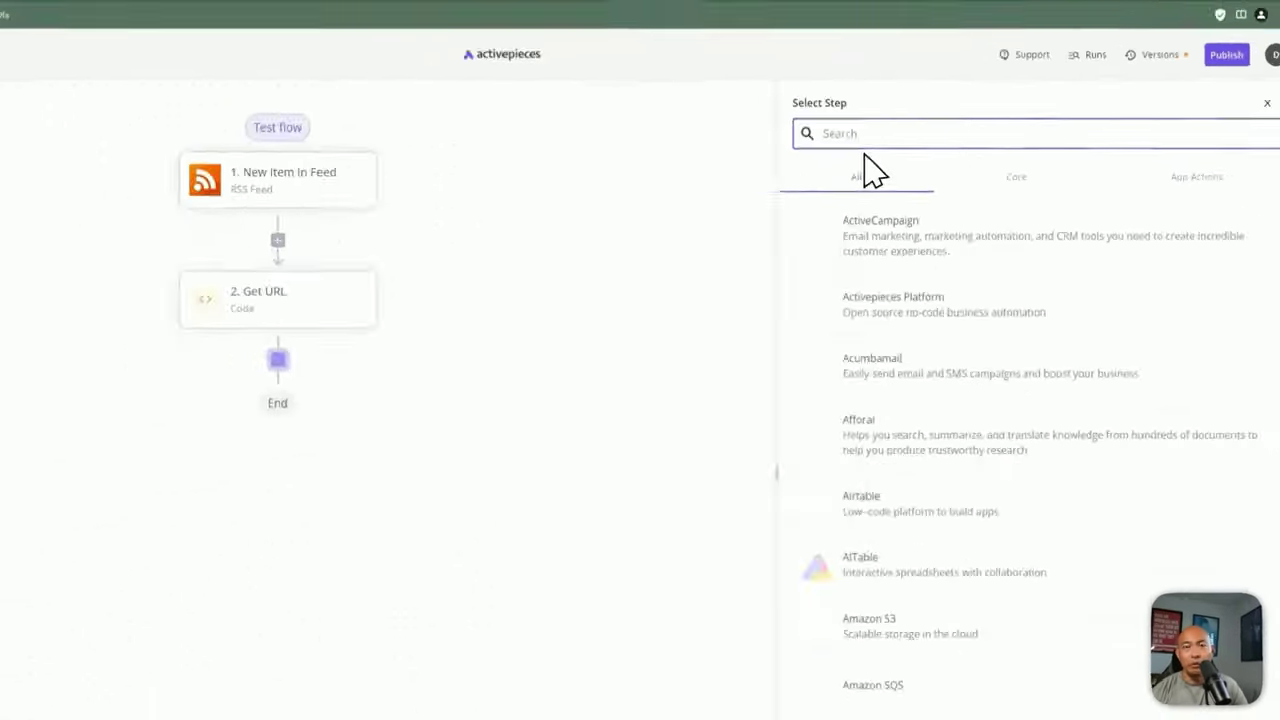
{"action": "type", "text": "code"}
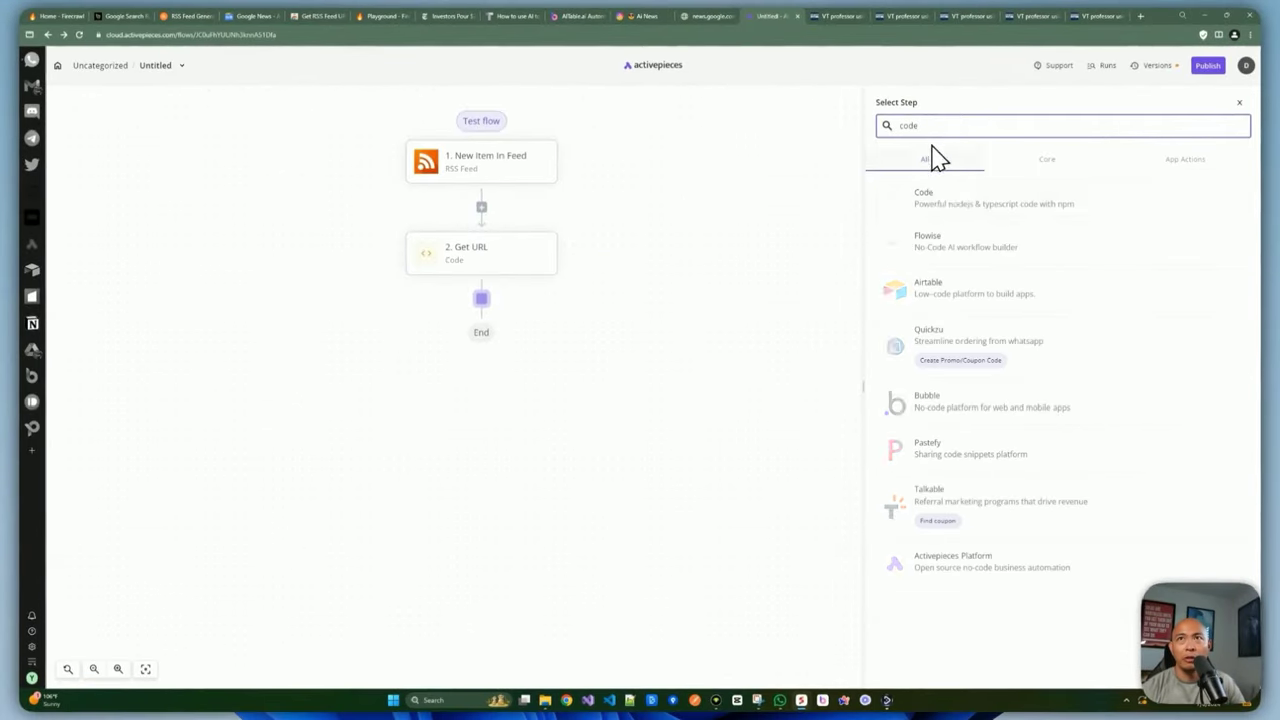
{"action": "left_click", "coordinate": [940, 200]}
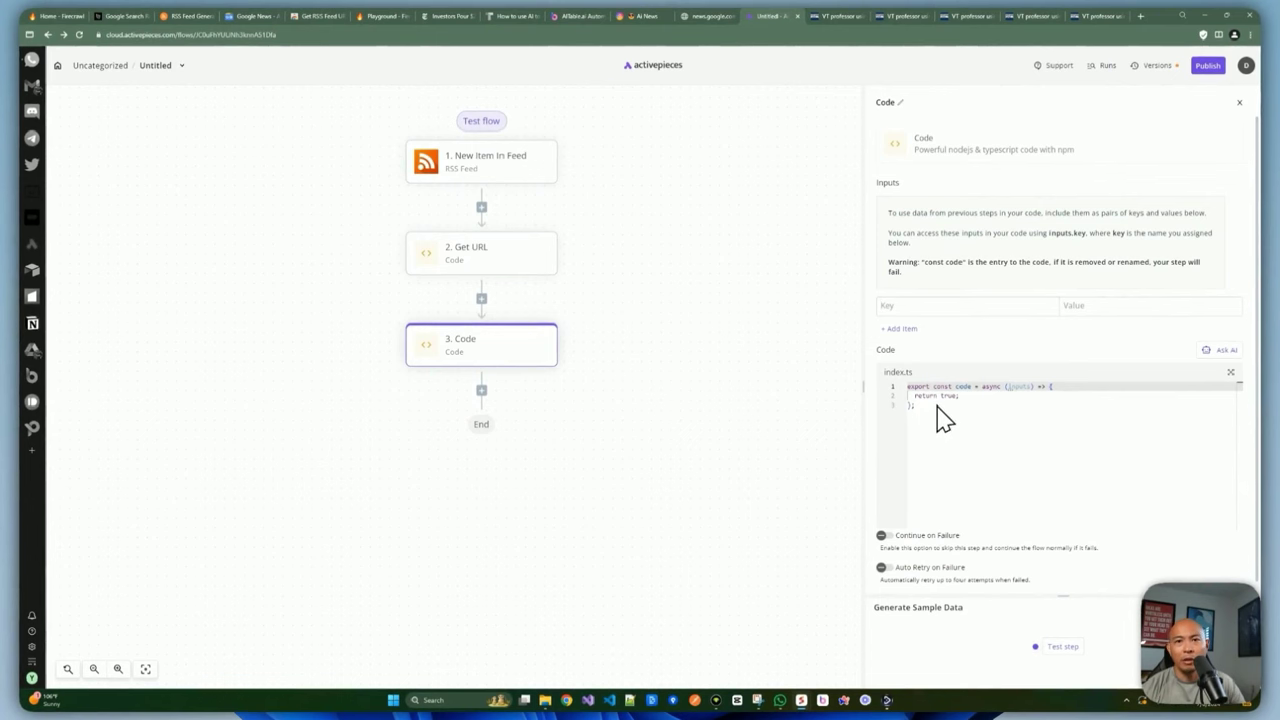
Select the default index.ts code and drag the settings panel divider right to widen the canvas.
{"action": "left_click_drag", "start_coordinate": [945, 420], "coordinate": [889, 386]}
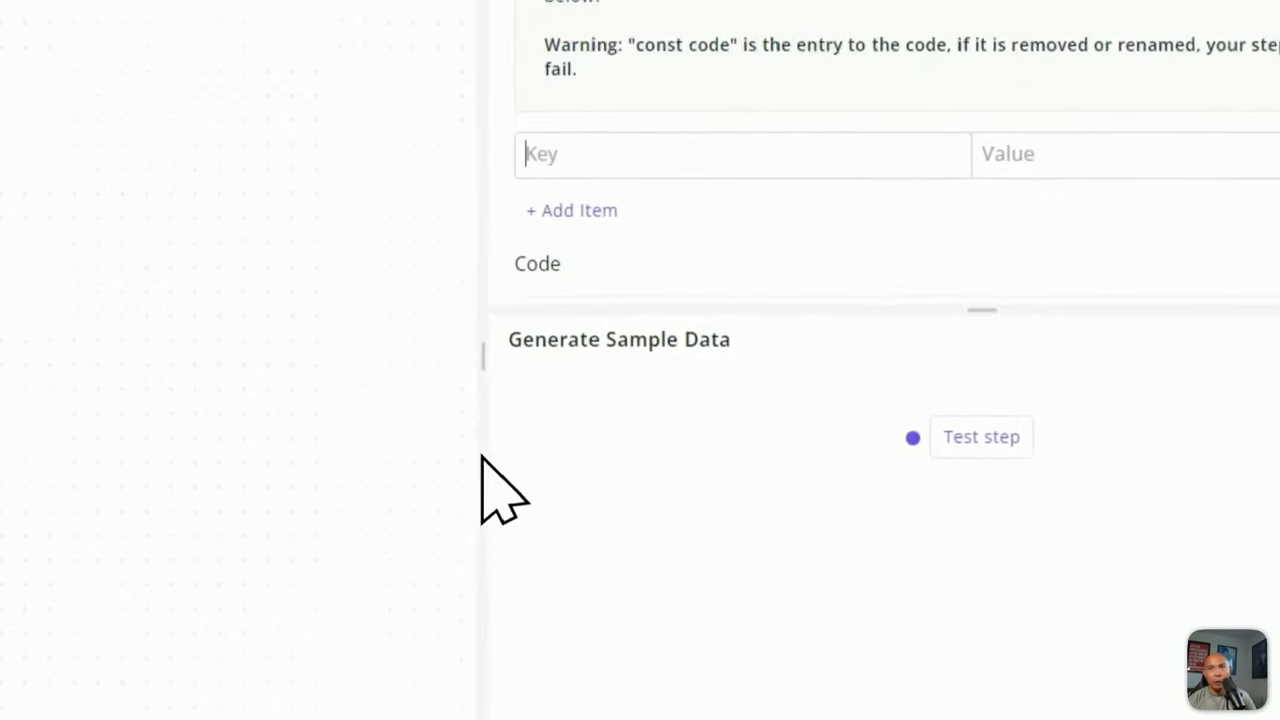
{"action": "left_click_drag", "start_coordinate": [485, 325], "coordinate": [1101, 287]}
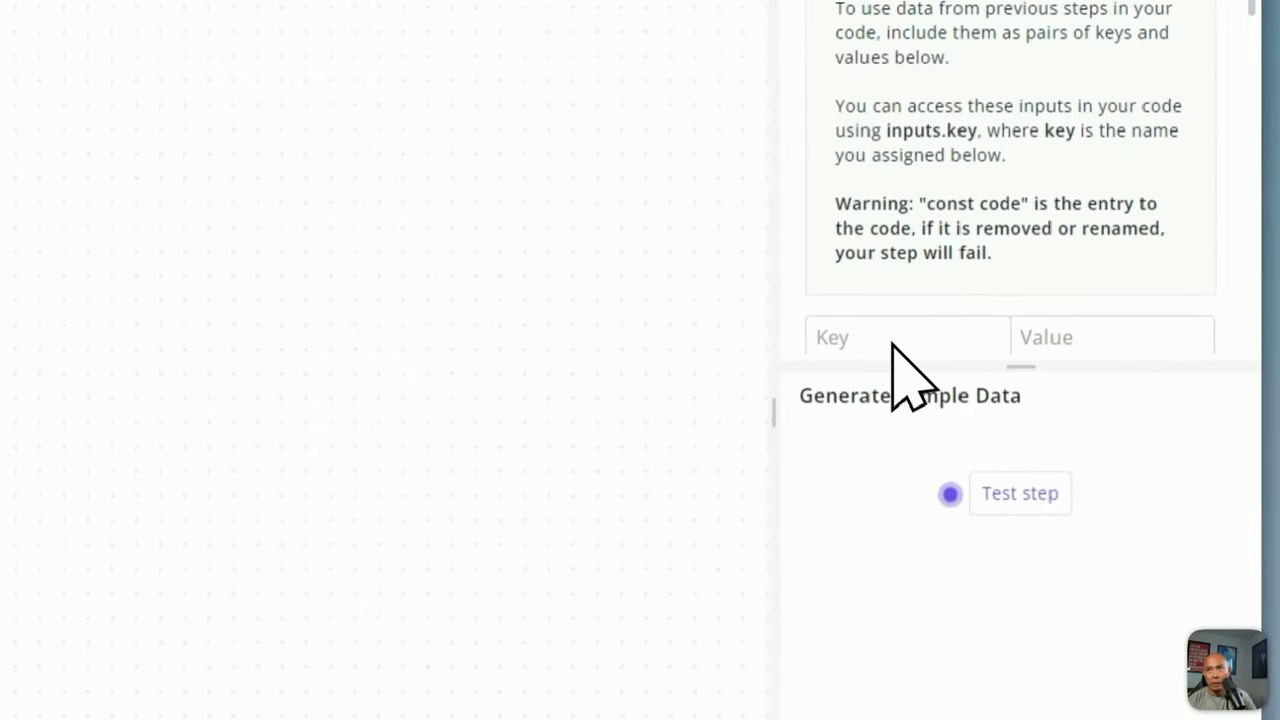
{"action": "scroll", "coordinate": [965, 400], "scroll_direction": "down", "scroll_amount": 2}
Add a firecrawlkey input mapped to the Get firecrawl key step's result.
{"action": "left_click", "coordinate": [895, 242]}
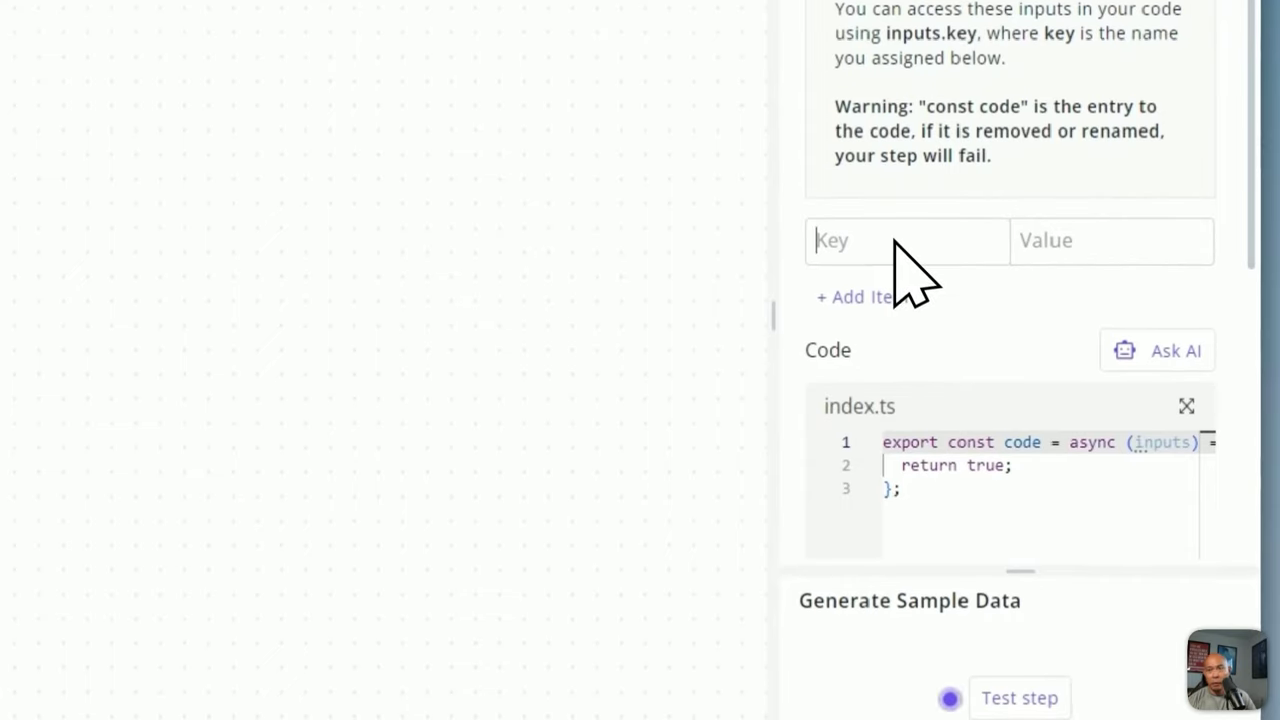
{"action": "type", "text": "firecrawlkey"}
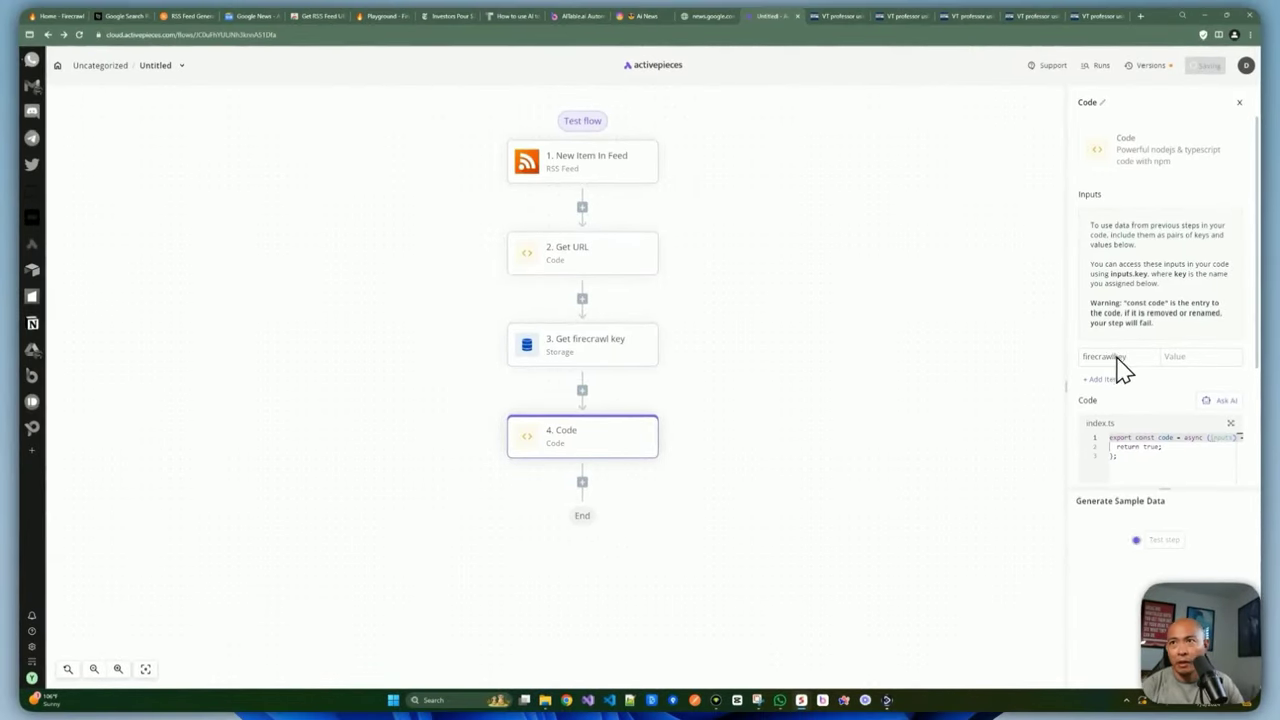
{"action": "left_click", "coordinate": [1174, 362]}
{"action": "left_click", "coordinate": [984, 576]}
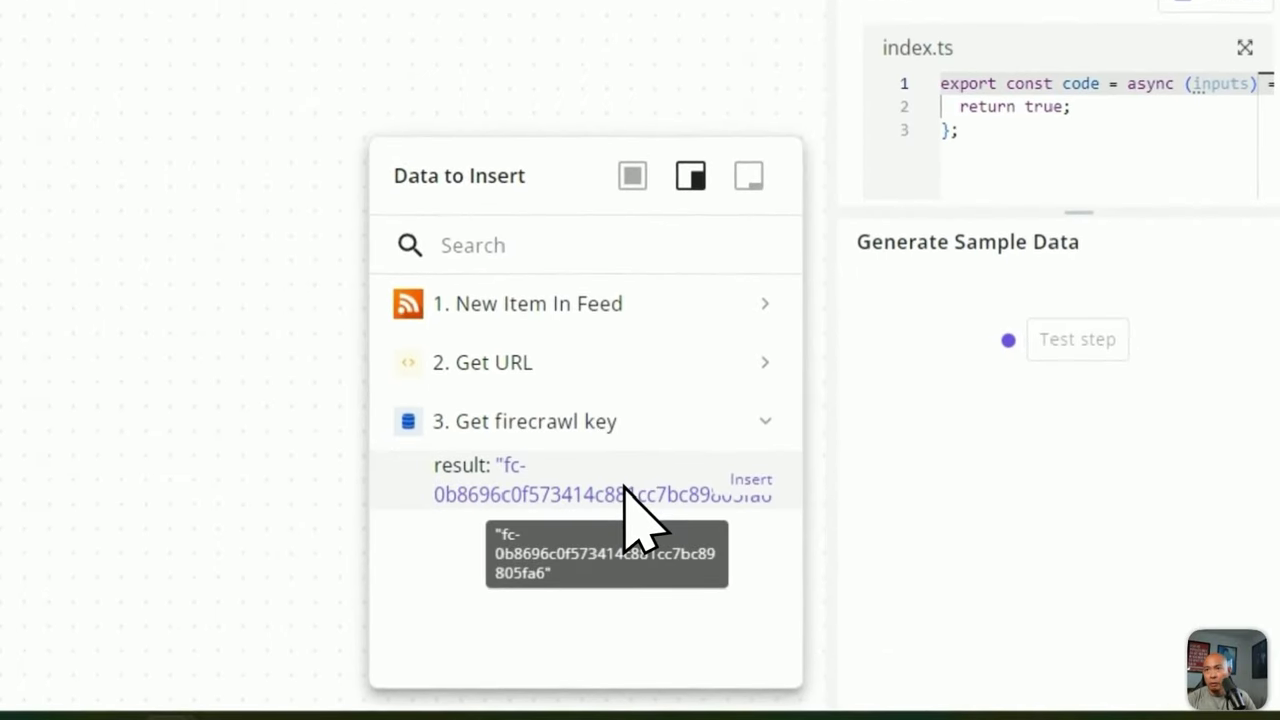
{"action": "left_click", "coordinate": [627, 492]}
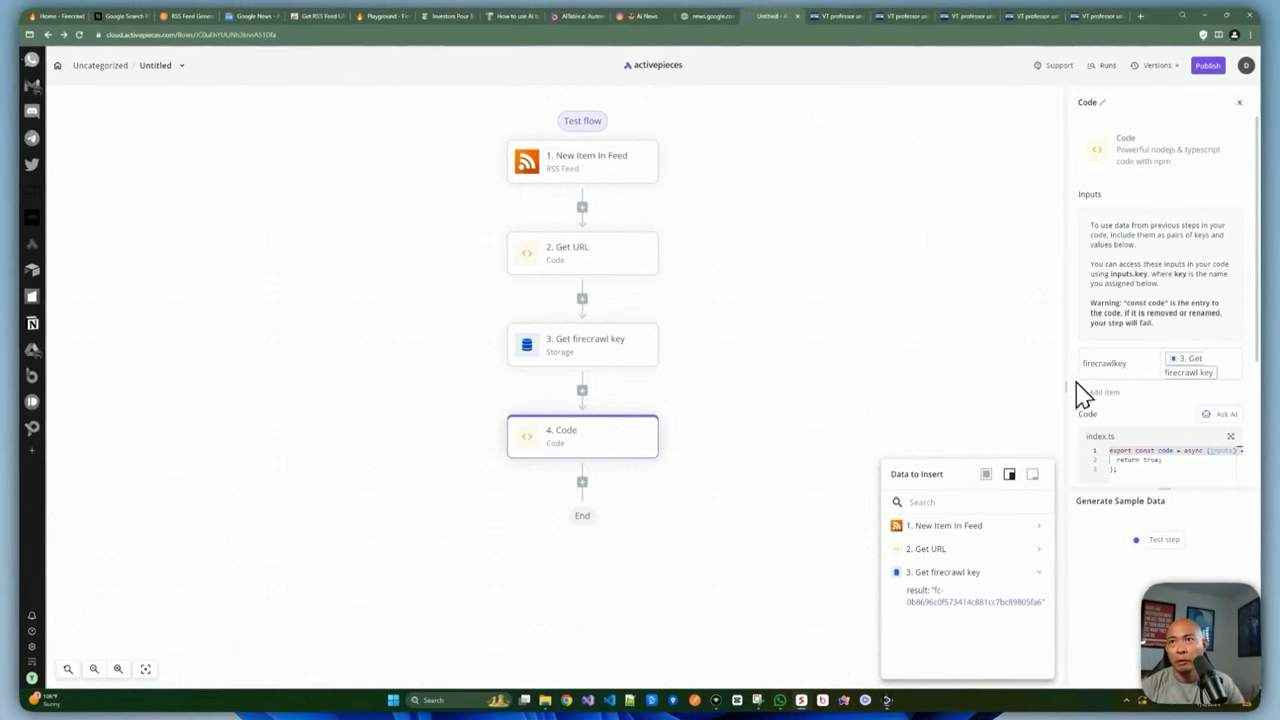
Add a second input row and test the Get URL step to generate sample data.
{"action": "left_click", "coordinate": [1104, 392]}
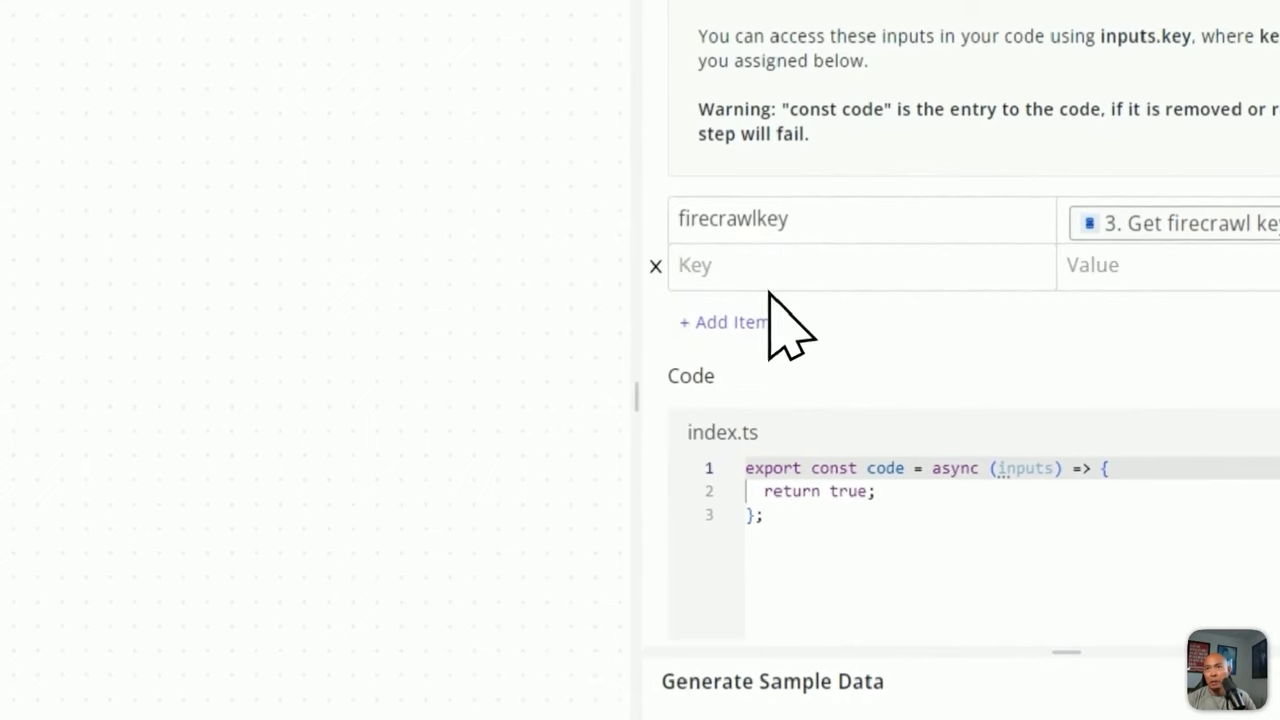
{"action": "left_click", "coordinate": [773, 274]}
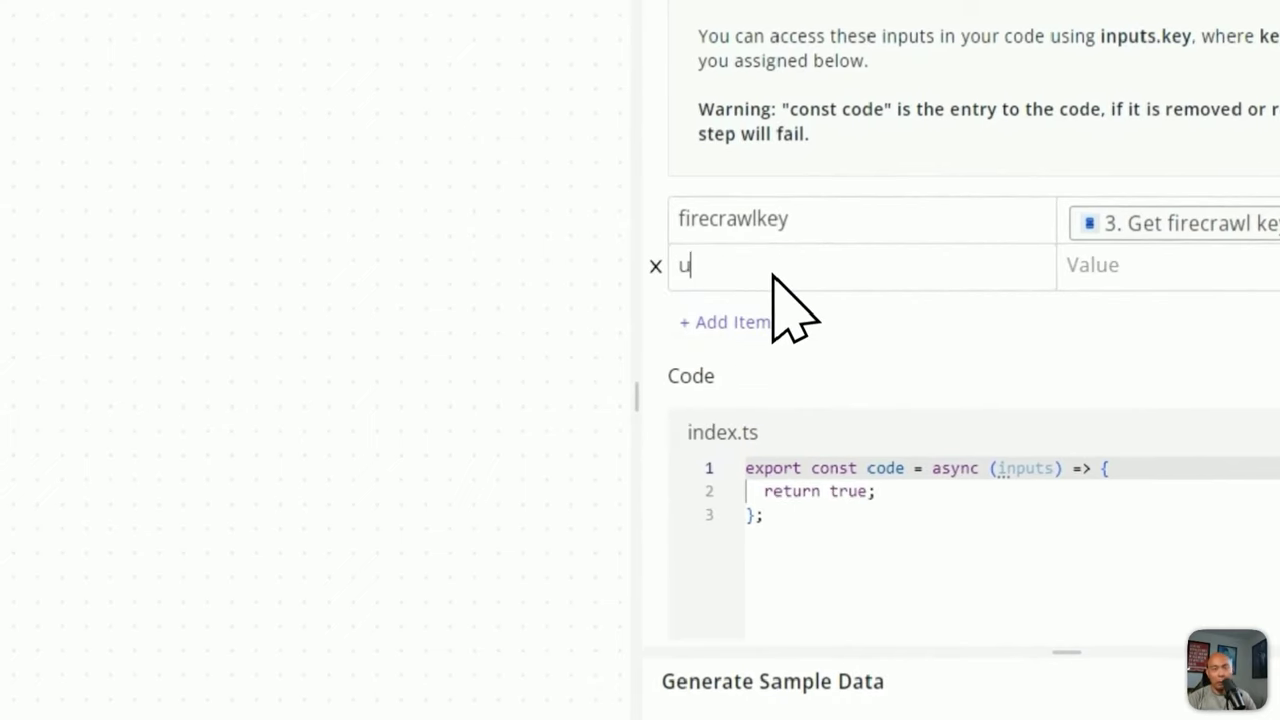
{"action": "left_click", "coordinate": [1170, 284]}
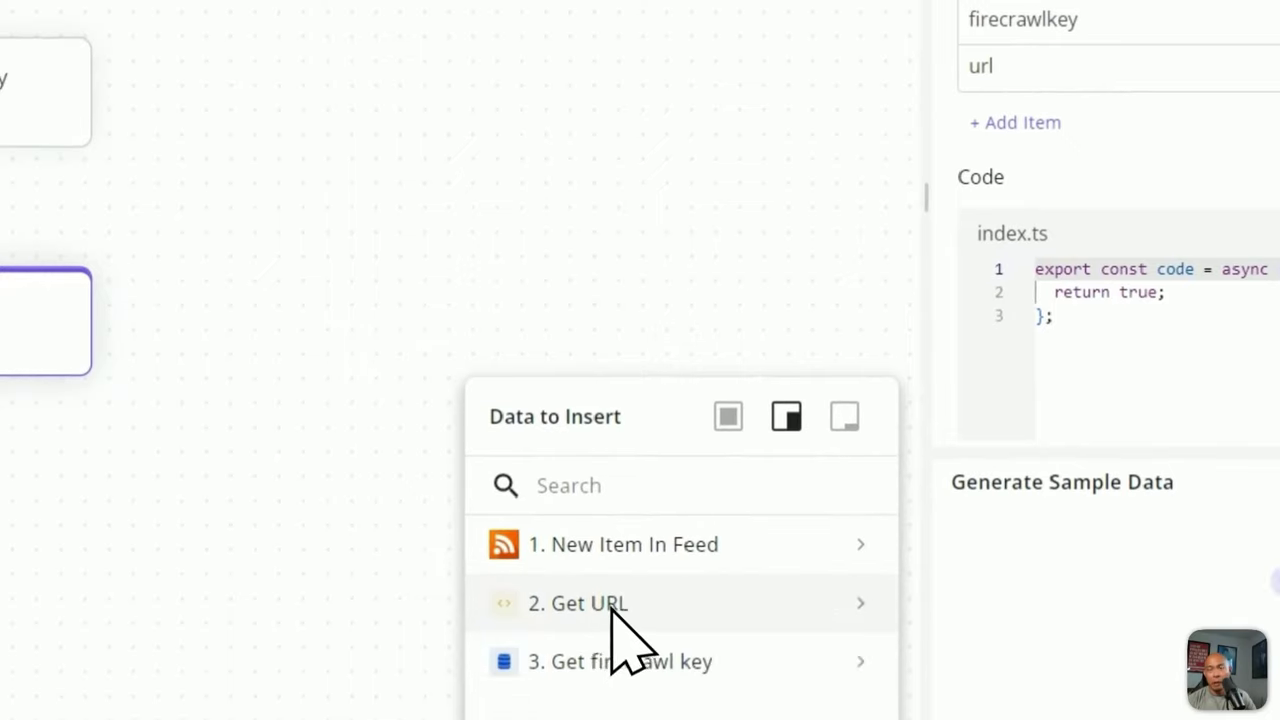
{"action": "left_click", "coordinate": [593, 619]}
{"action": "left_click", "coordinate": [693, 490]}
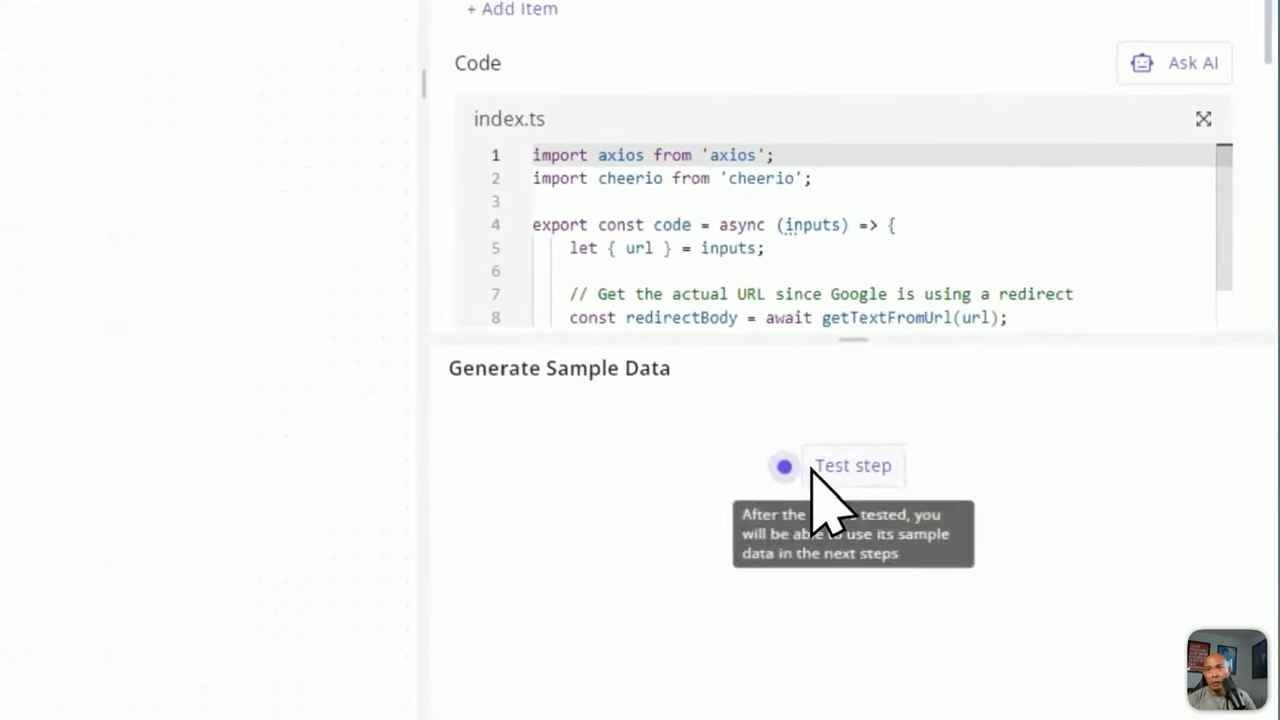
{"action": "left_click", "coordinate": [820, 465]}
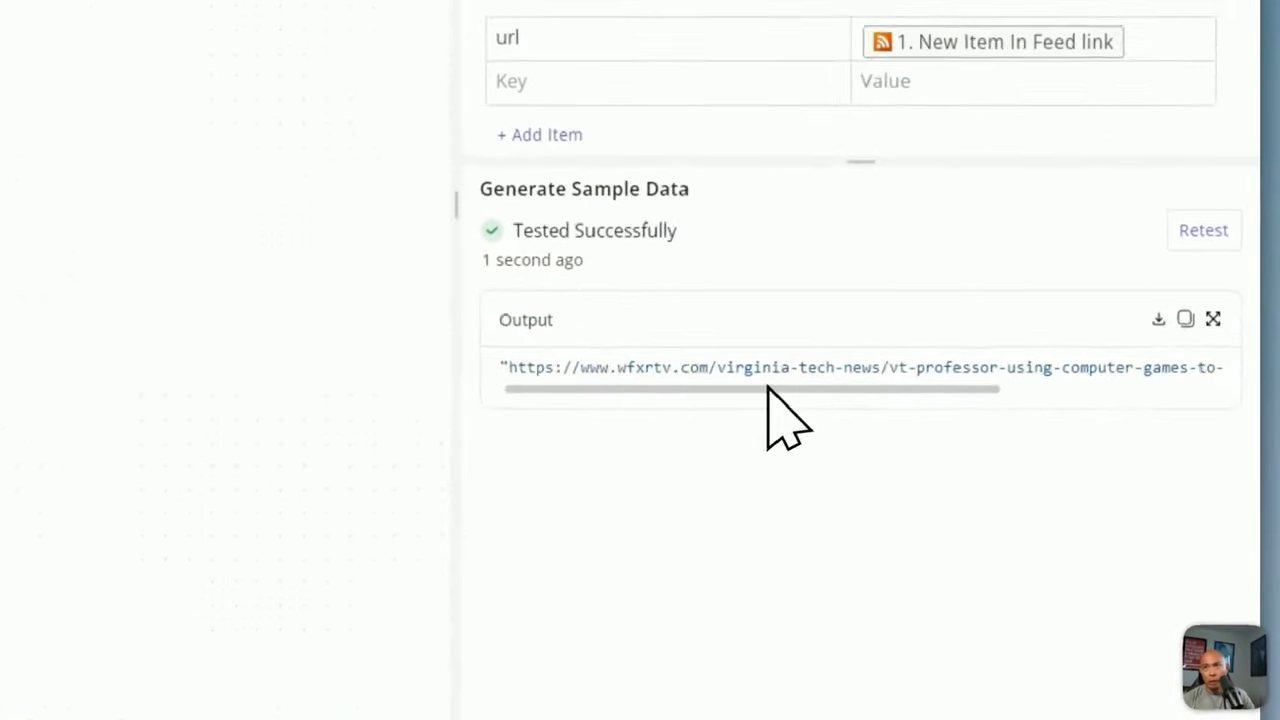
{"action": "scroll", "coordinate": [1052, 470], "scroll_direction": "right", "scroll_amount": 2}
{"action": "scroll", "coordinate": [1052, 470], "scroll_direction": "left", "scroll_amount": 1}
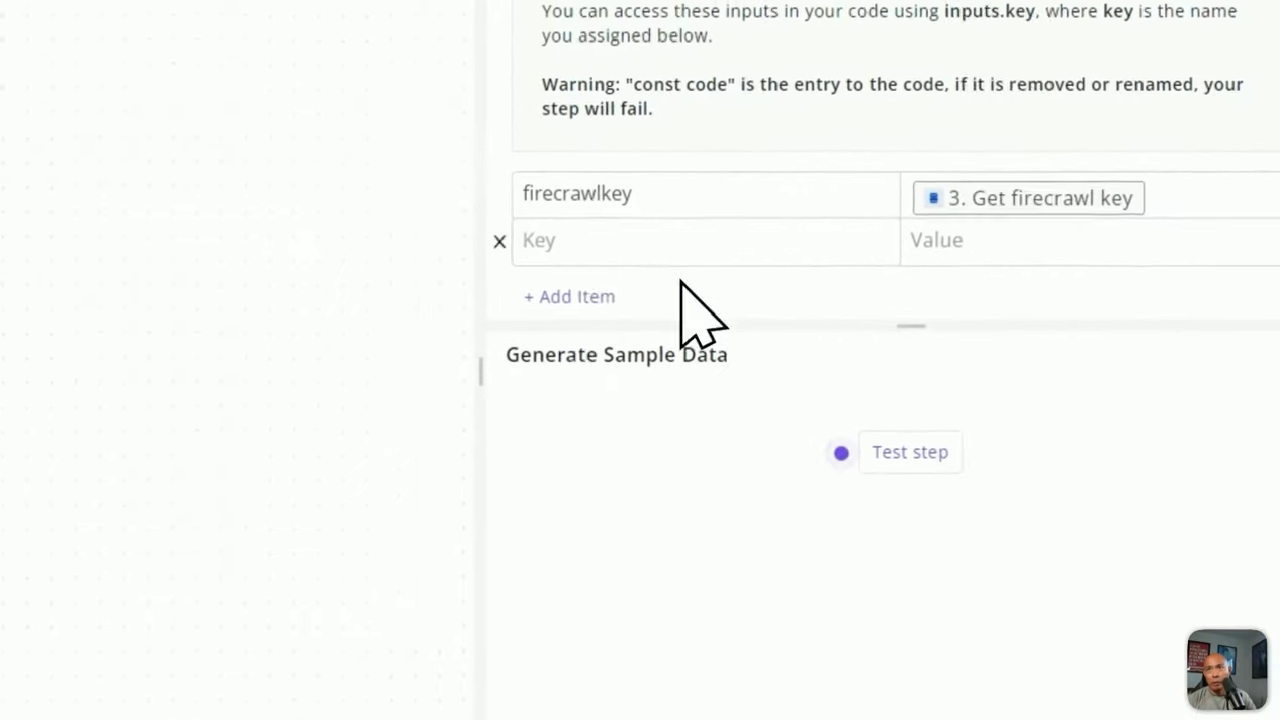
Name the second input url and map it to the Get URL step's result.
{"action": "left_click", "coordinate": [598, 240]}
{"action": "type", "text": "url"}
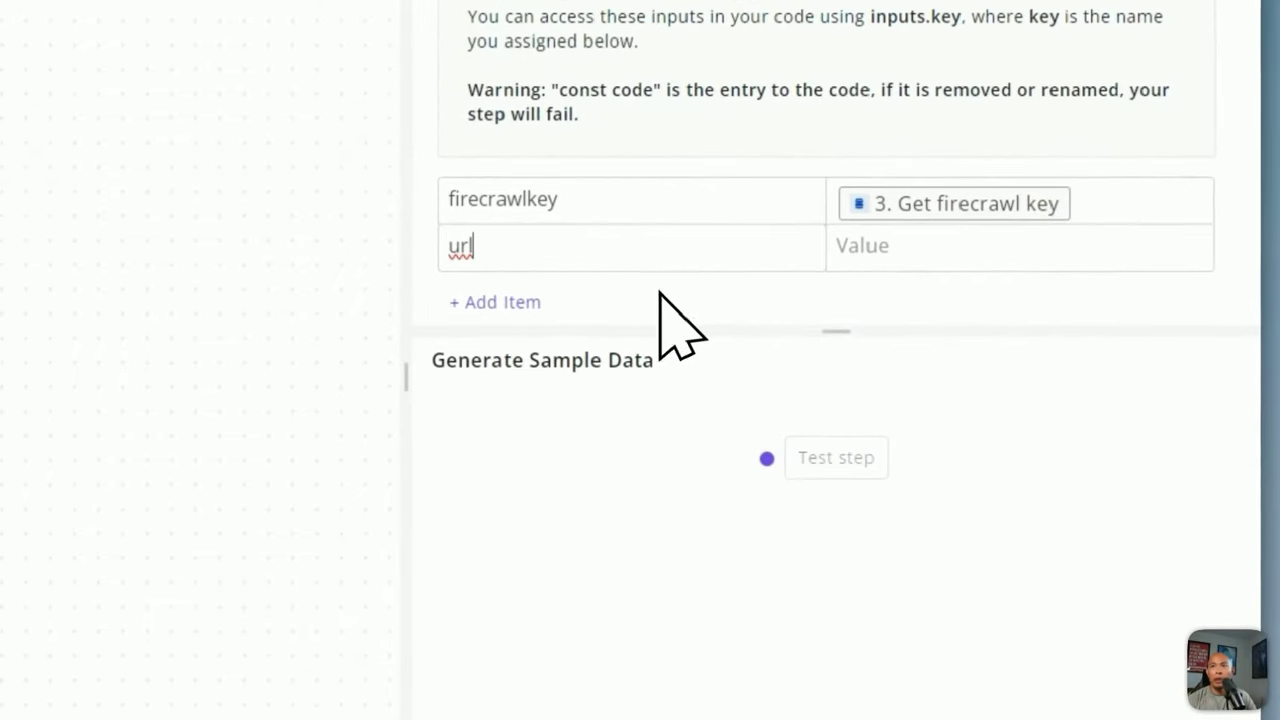
{"action": "left_click", "coordinate": [849, 251]}
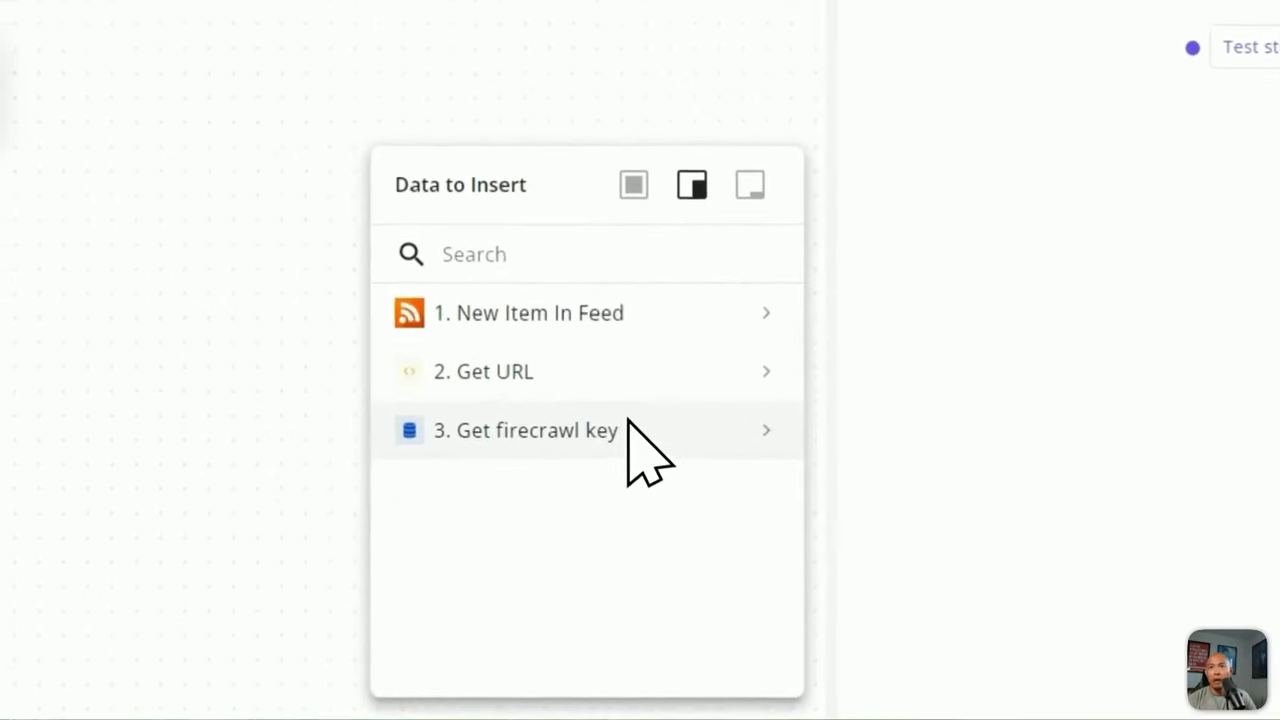
{"action": "left_click", "coordinate": [630, 378]}
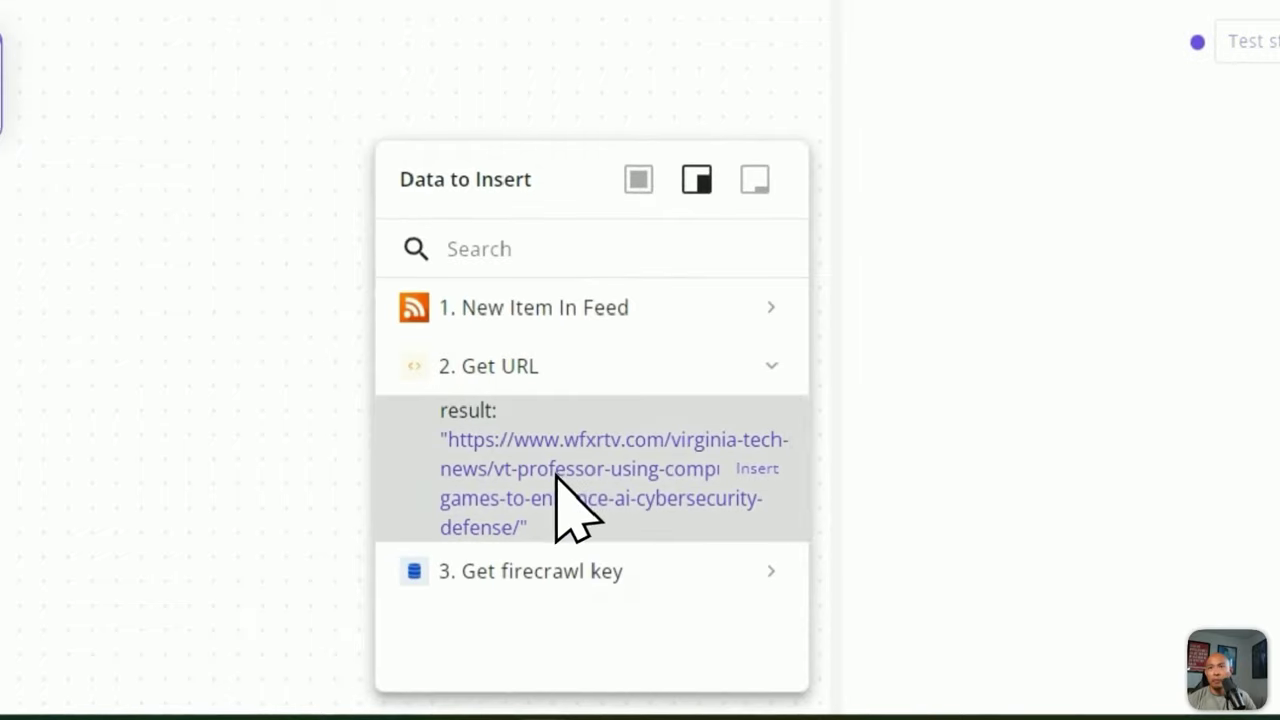
{"action": "left_click", "coordinate": [570, 505]}
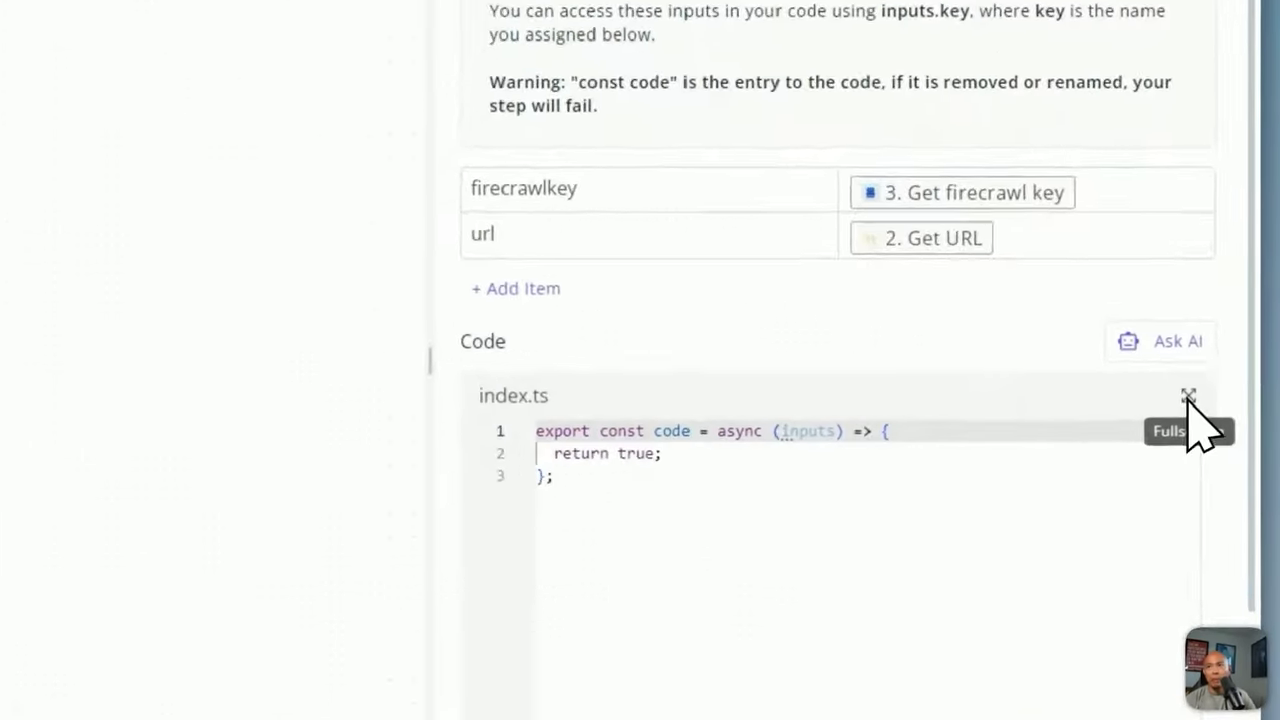
{"action": "left_click", "coordinate": [1232, 404]}
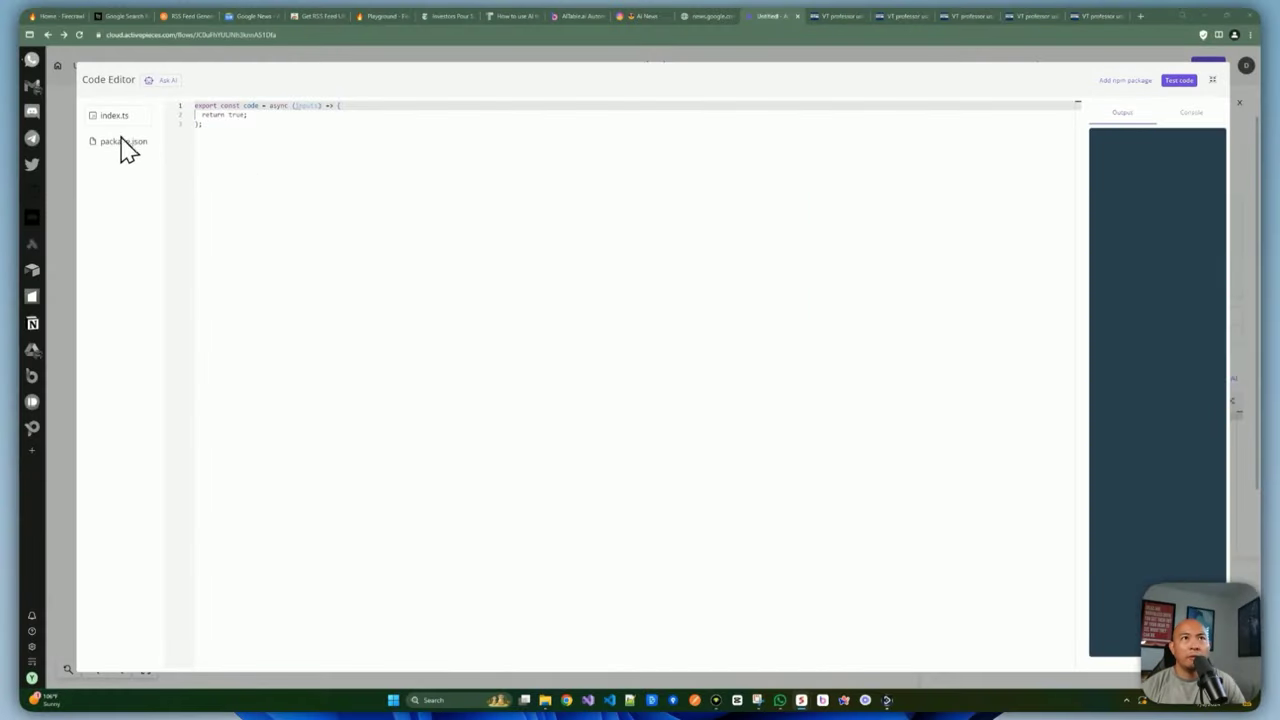
Add axios as an npm dependency in package.json.
{"action": "left_click", "coordinate": [115, 142]}
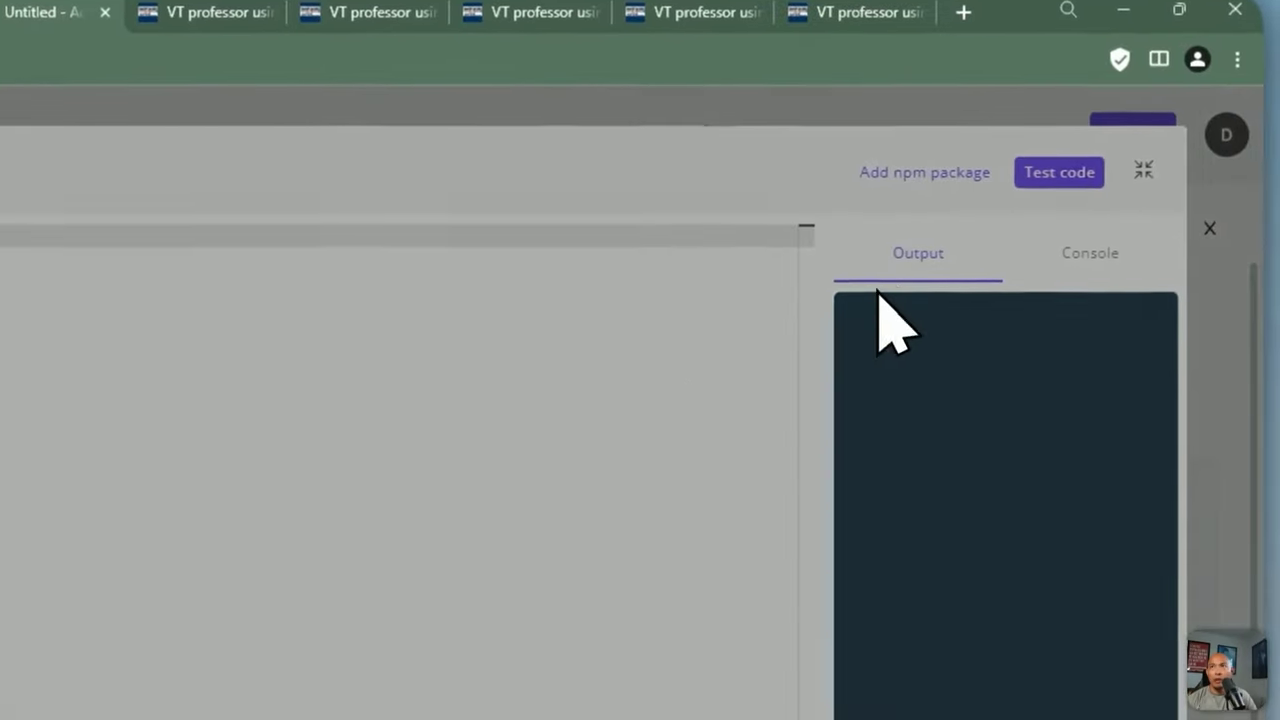
{"action": "left_click", "coordinate": [1125, 80]}
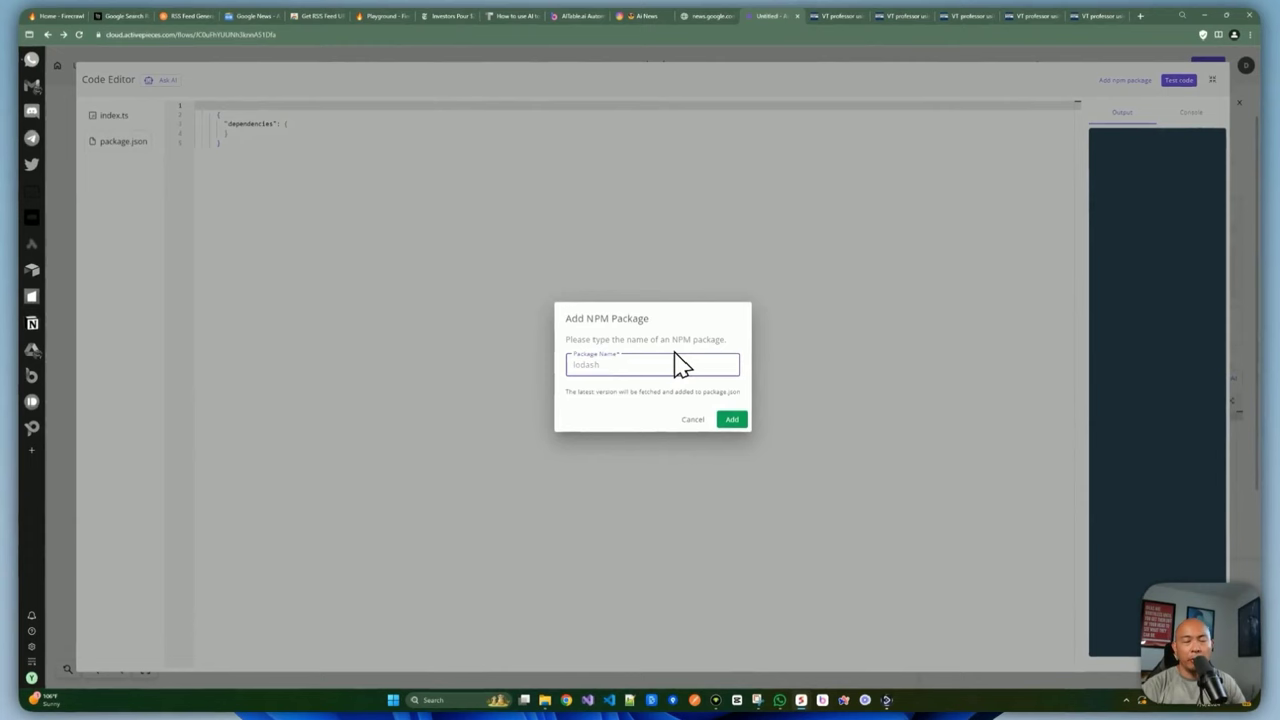
{"action": "type", "text": "axios"}
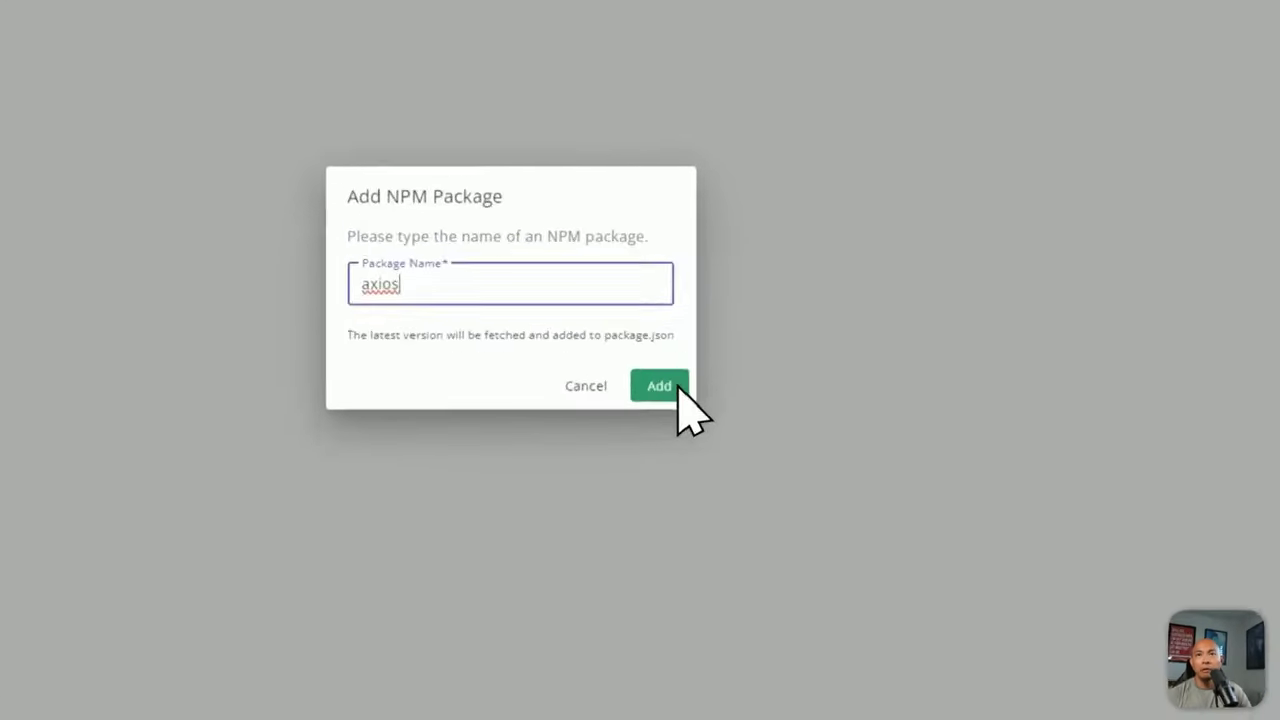
{"action": "left_click", "coordinate": [732, 420]}
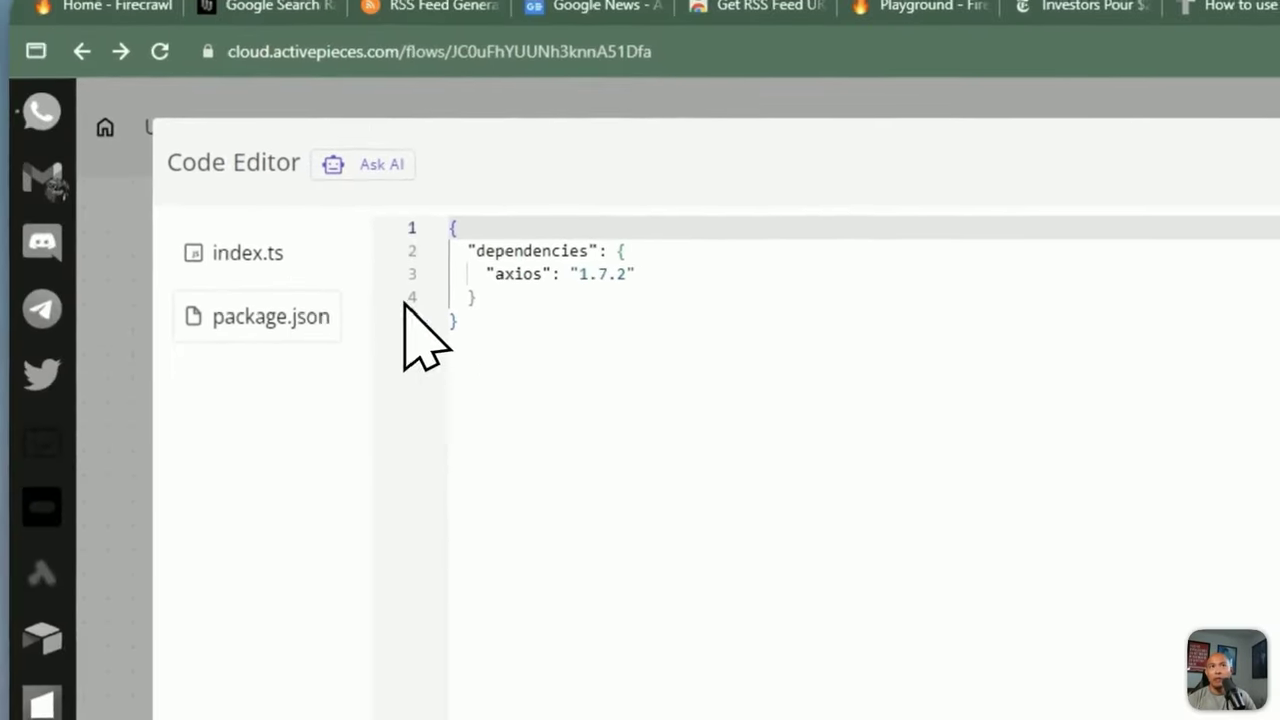
In index.ts, add an import line and 'const { url, firecrawlKey } = inputs;' under the export line.
{"action": "left_click", "coordinate": [270, 262]}
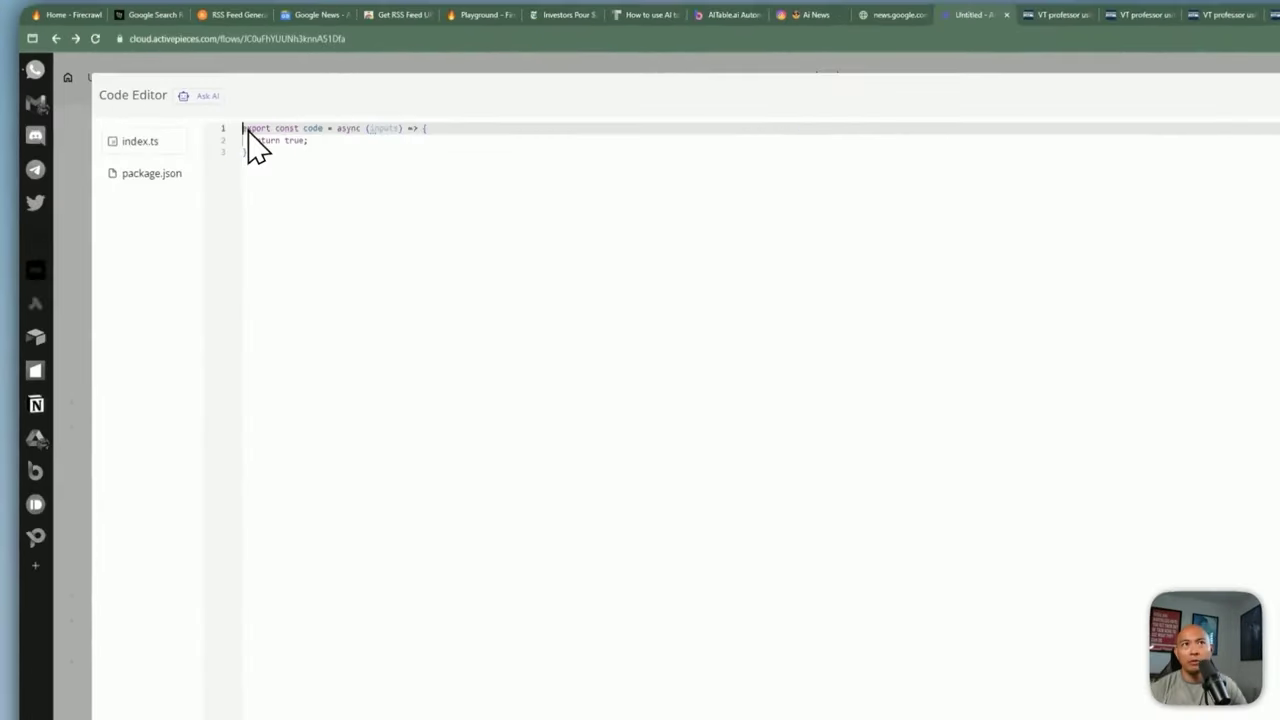
{"action": "key", "text": "Return"}
{"action": "key", "text": "Return"}
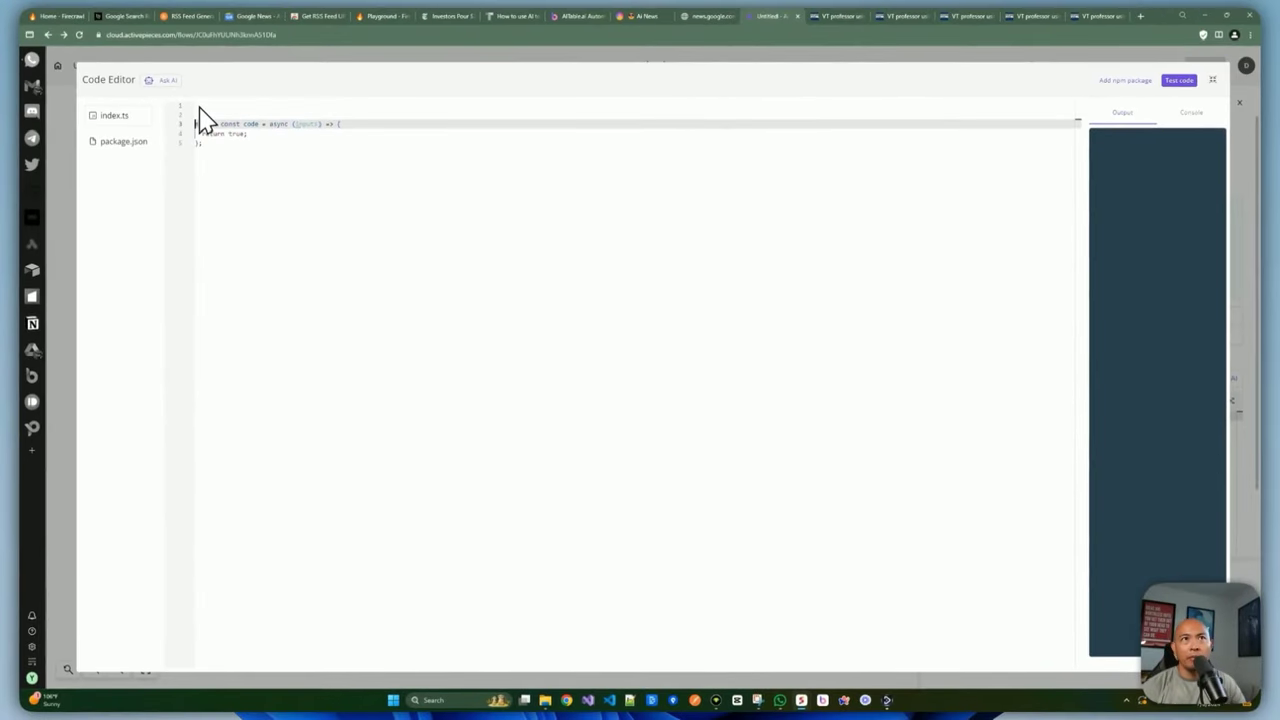
{"action": "key", "text": "Up"}
{"action": "key", "text": "Up"}
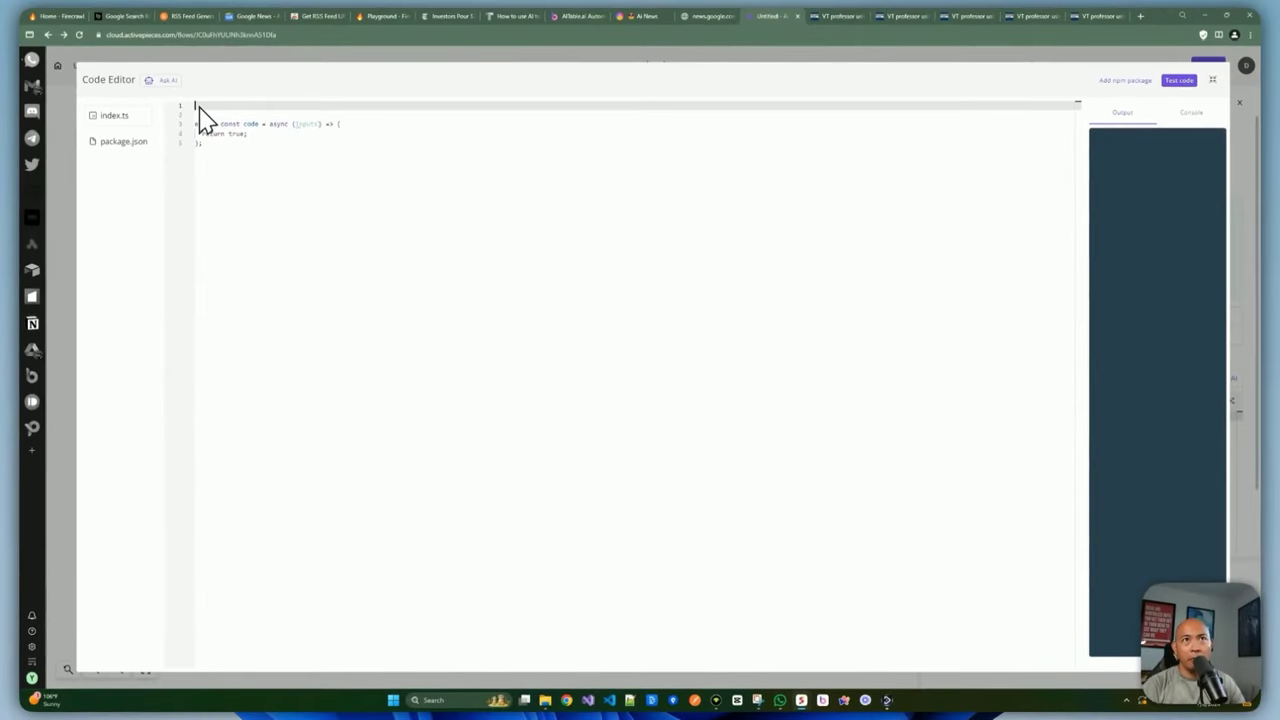
{"action": "type", "text": "import axios from 'axios';"}
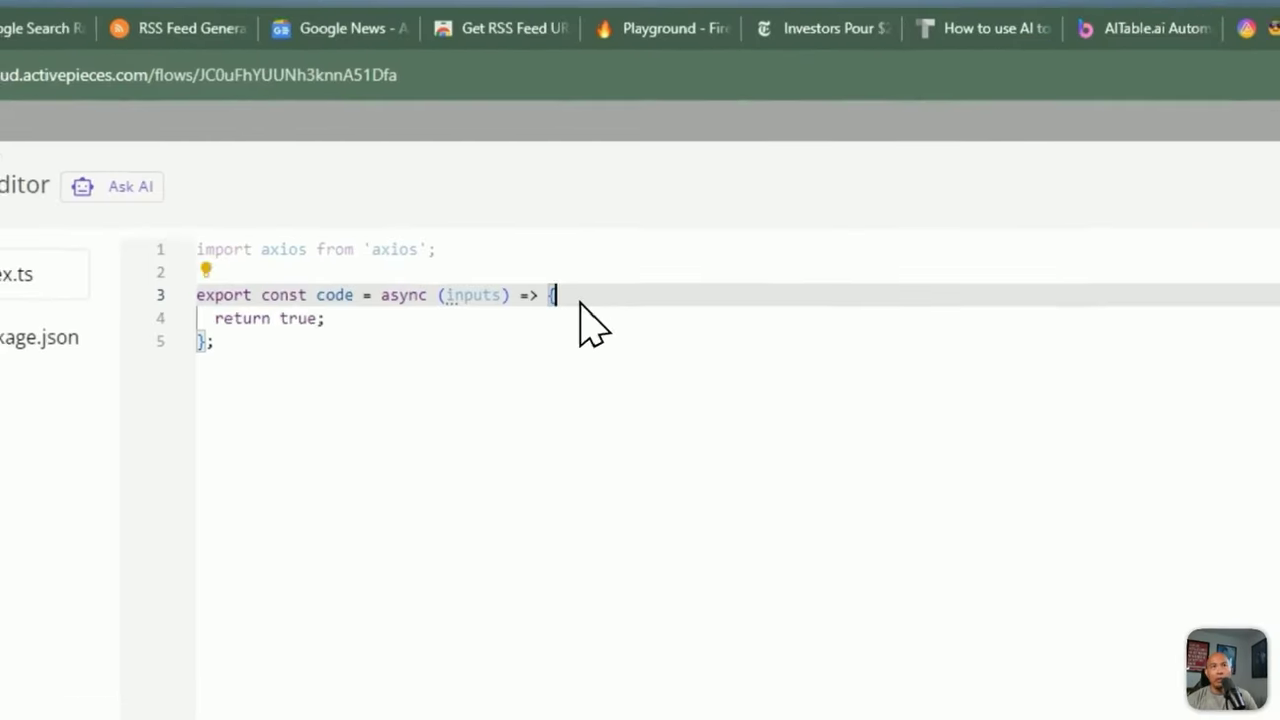
{"action": "key", "text": "Return"}
{"action": "type", "text": "const { url, firecrawlKey } = inputs;"}
{"action": "key", "text": "Return"}
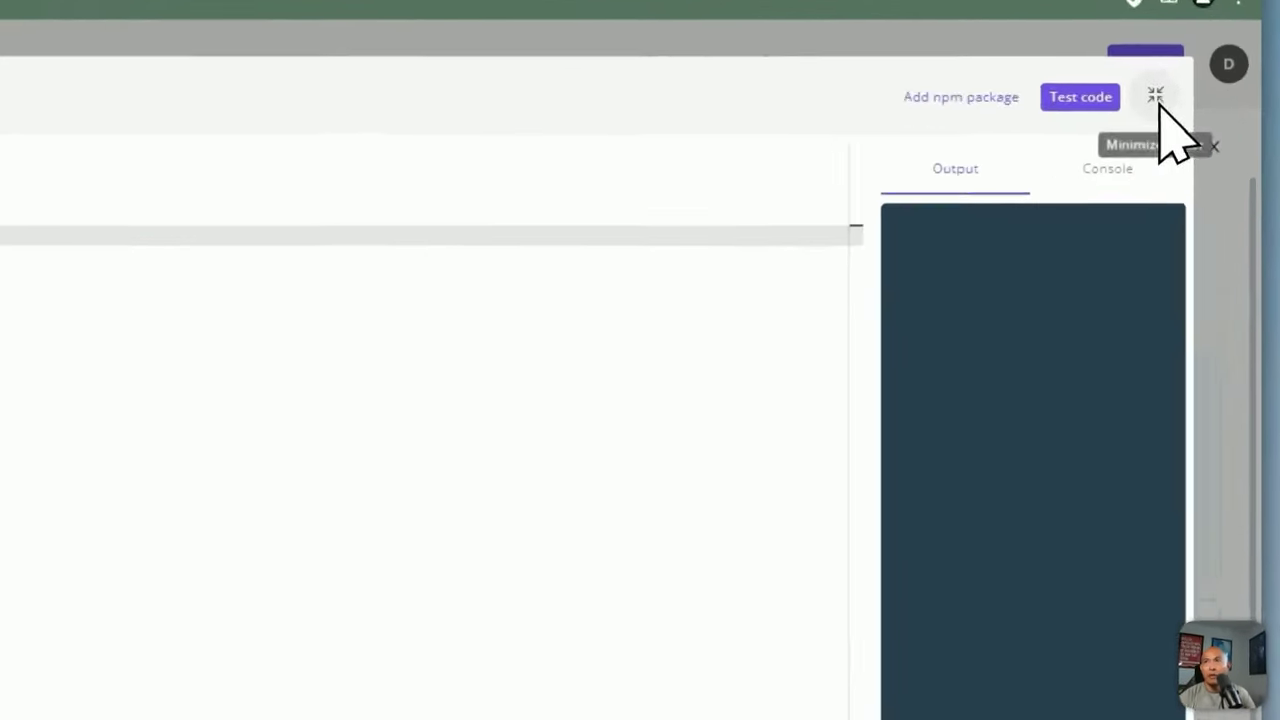
Shrink the code editor and check the firecrawlkey and url input names.
{"action": "left_click", "coordinate": [1156, 96]}
{"action": "scroll", "coordinate": [757, 391], "scroll_direction": "down", "scroll_amount": 3}
{"action": "double_click", "coordinate": [562, 330]}
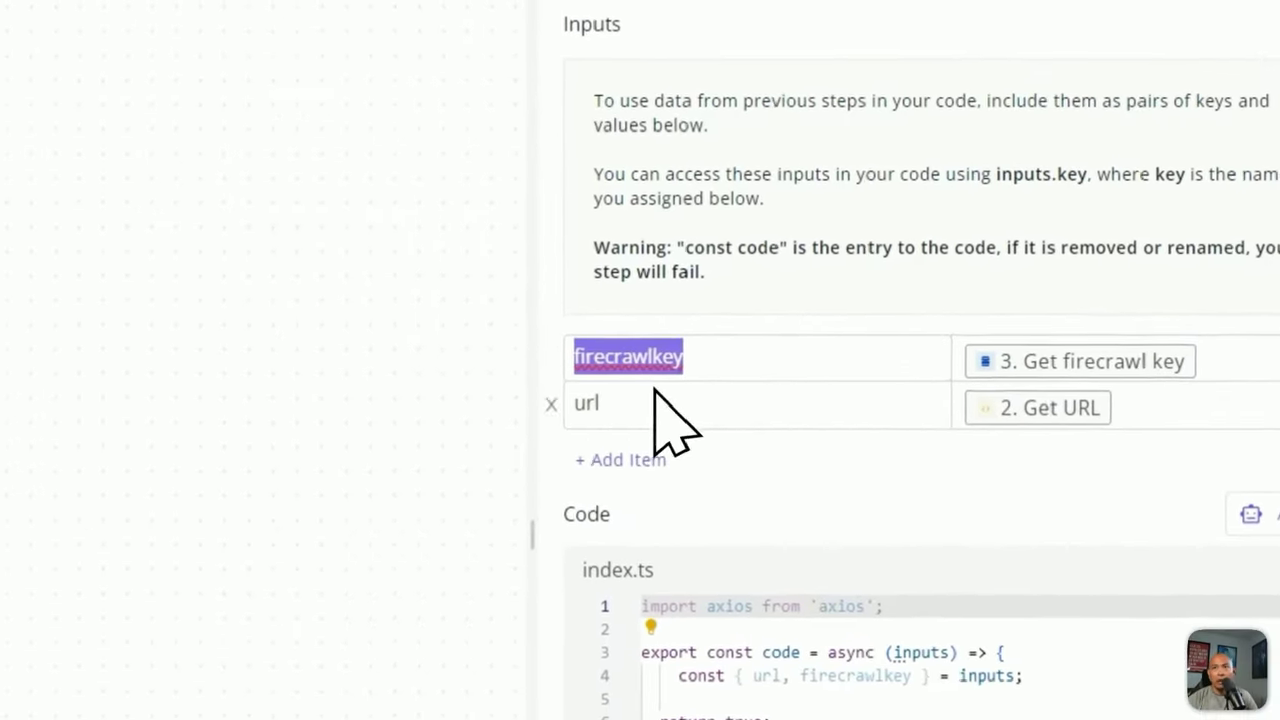
{"action": "double_click", "coordinate": [655, 400]}
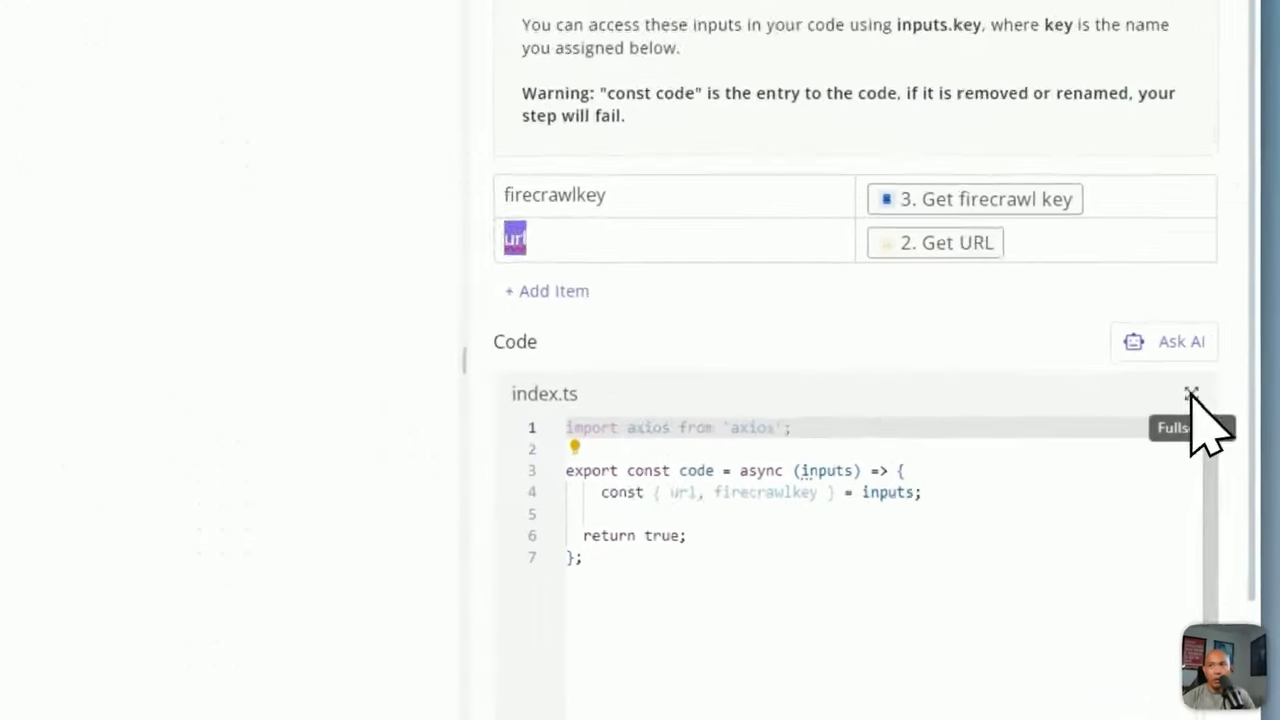
In the full-screen code editor, add blank lines below the inputs line.
{"action": "left_click", "coordinate": [1192, 395]}
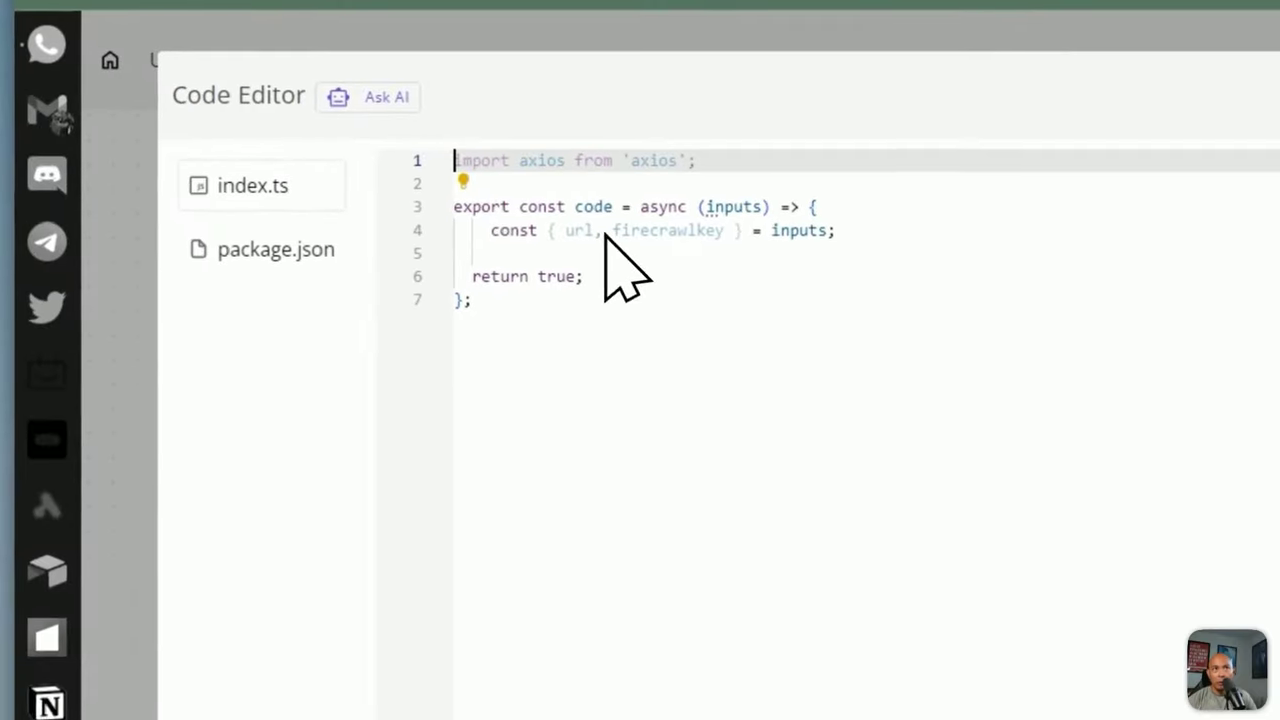
{"action": "left_click_drag", "start_coordinate": [736, 233], "coordinate": [577, 232]}
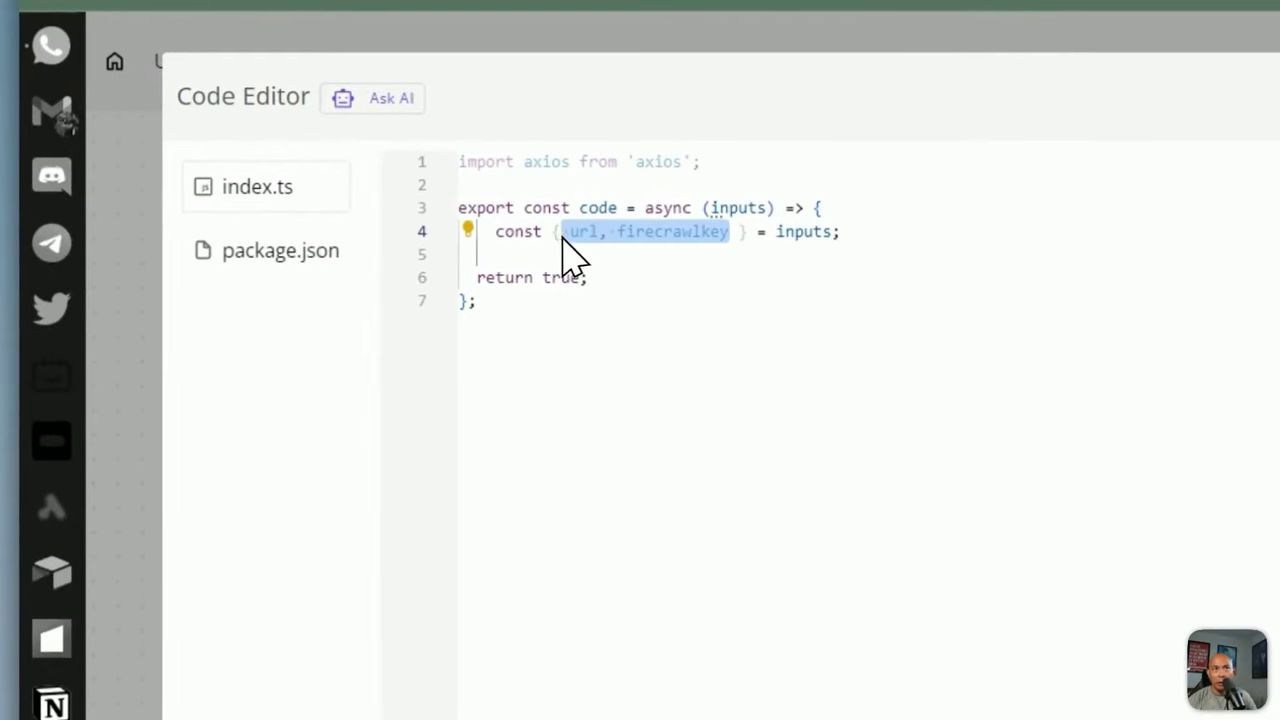
{"action": "left_click", "coordinate": [858, 232]}
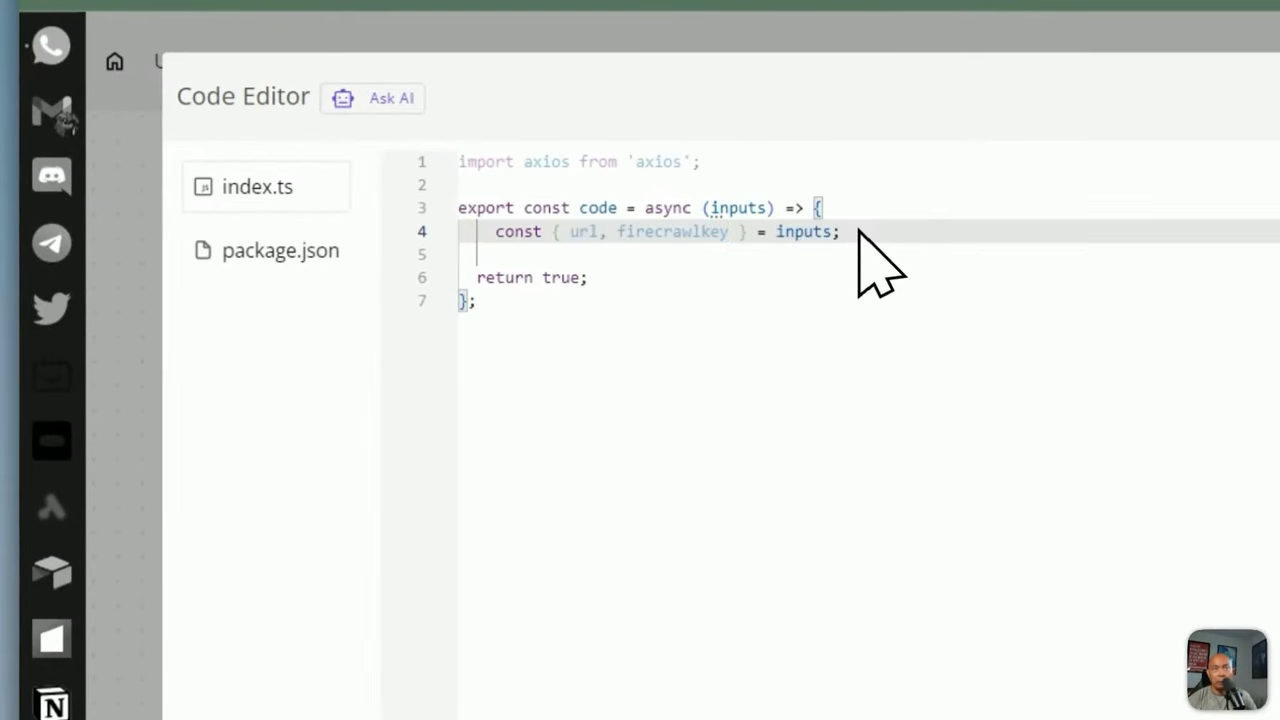
{"action": "key", "text": "Return"}
{"action": "key", "text": "Return"}
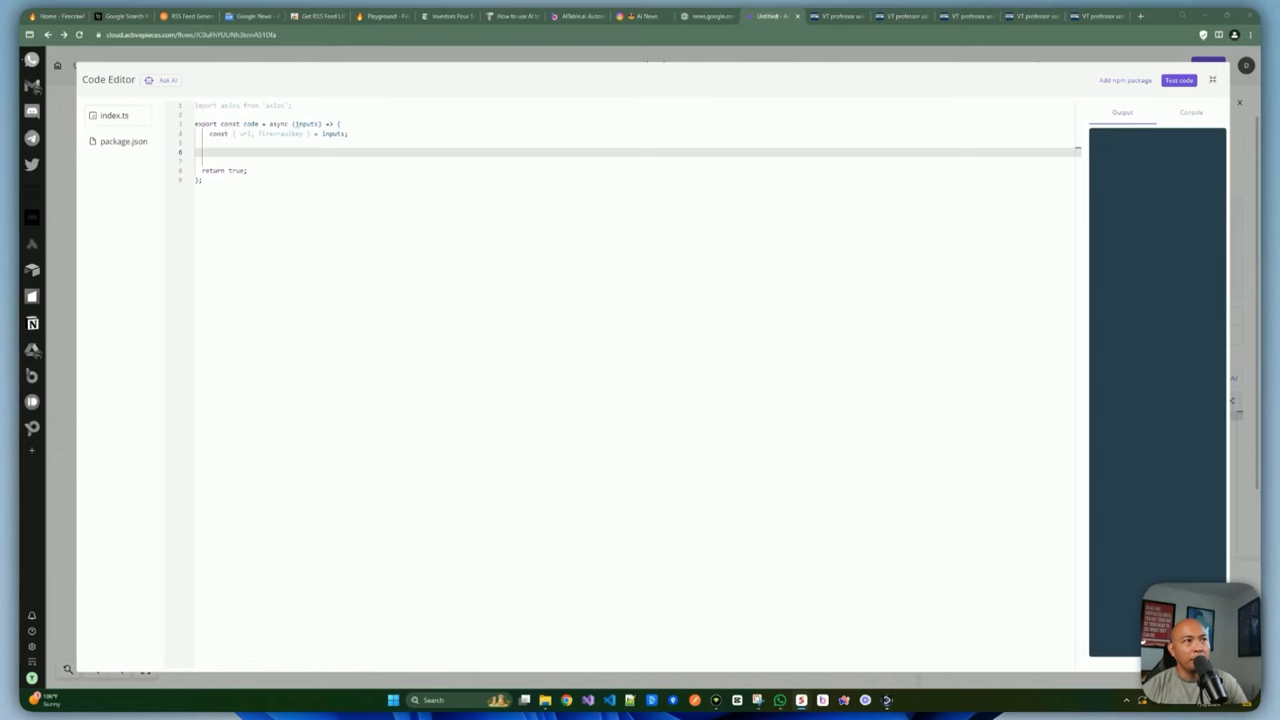
Paste the scrapeUrl function below the main exported function.
{"action": "left_click", "coordinate": [280, 403]}
{"action": "key", "text": "Return"}
{"action": "key", "text": "Return"}
{"action": "type", "text": "async function scrapeUrl(url: string, firecrawlkey: string) {   const options = {     method: 'POST',     url: 'https://api.firecrawl.dev/v0/scrape',     headers: {       'Content-Type': 'application/json',       'Authorization': `Bearer ${firecrawlkey}`     },     data: {       url     }   };    try {     const response = await axios(options);      return response.data;   } catch (error) {     console.error(error);      return '';   } }"}
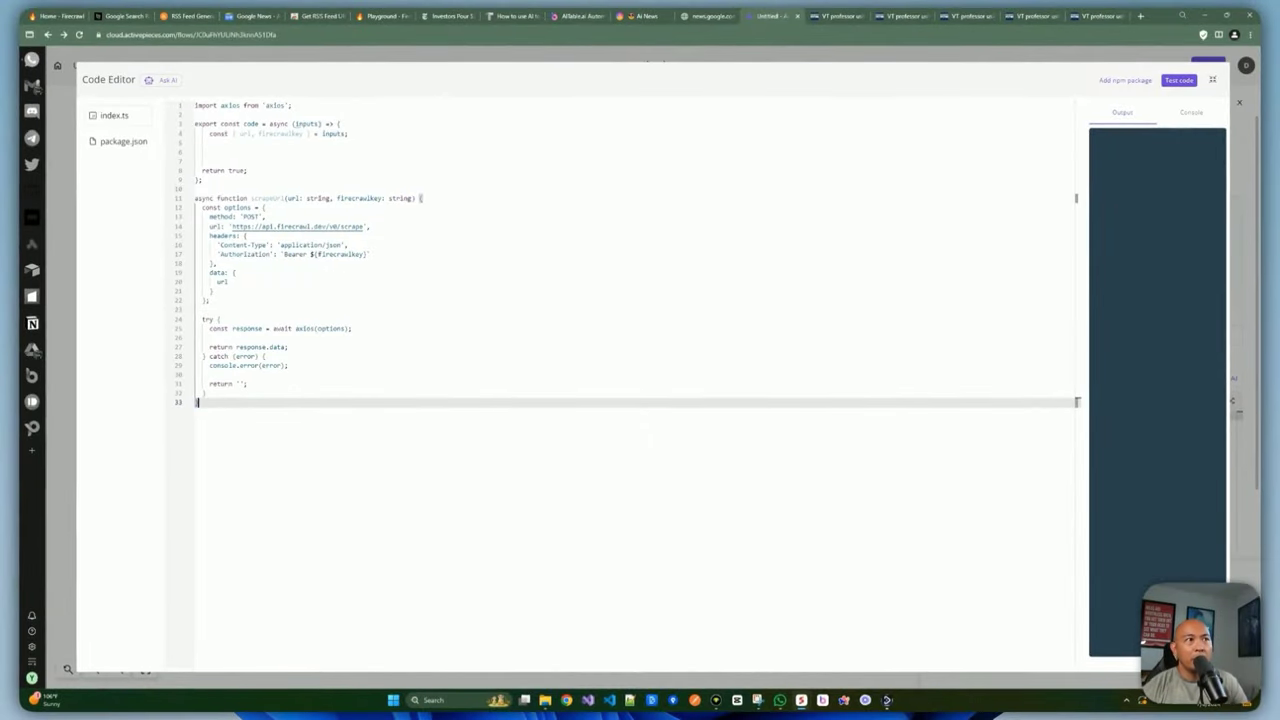
Replace 'return true;' with 'return await scrapeUrl(url, firecrawlkey);'.
{"action": "left_click", "coordinate": [276, 154]}
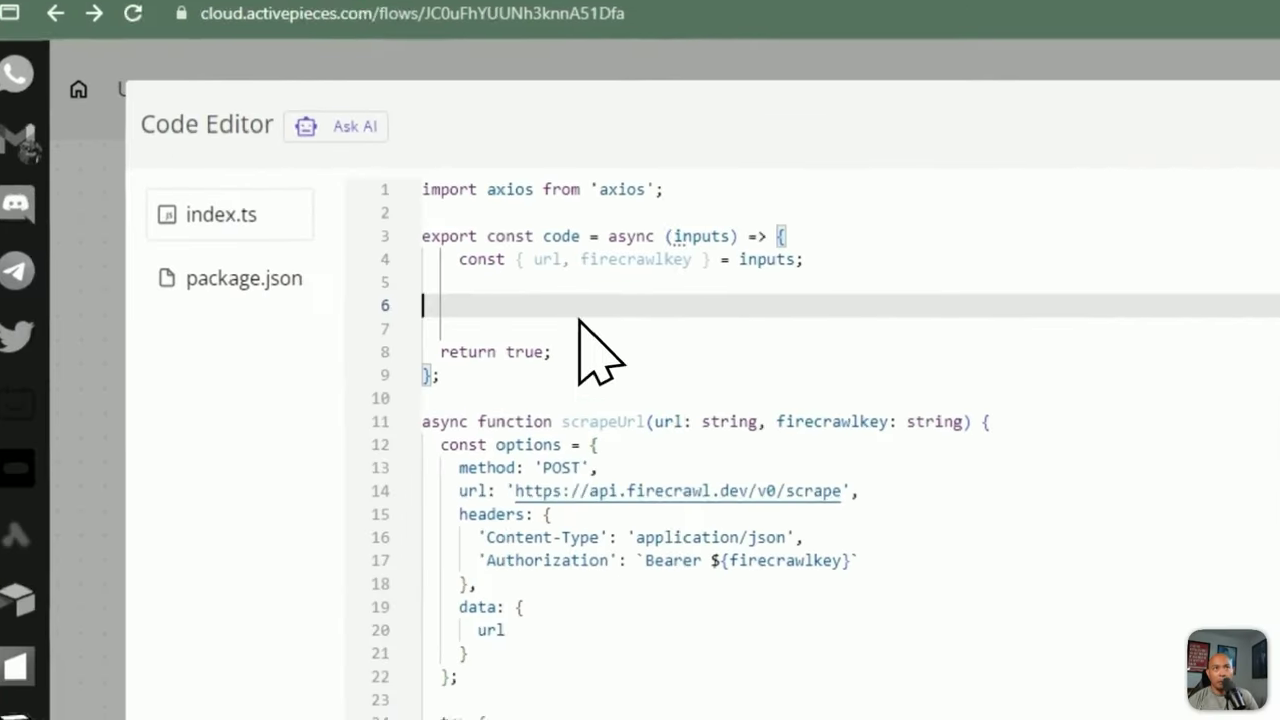
{"action": "left_click_drag", "start_coordinate": [251, 168], "coordinate": [186, 160]}
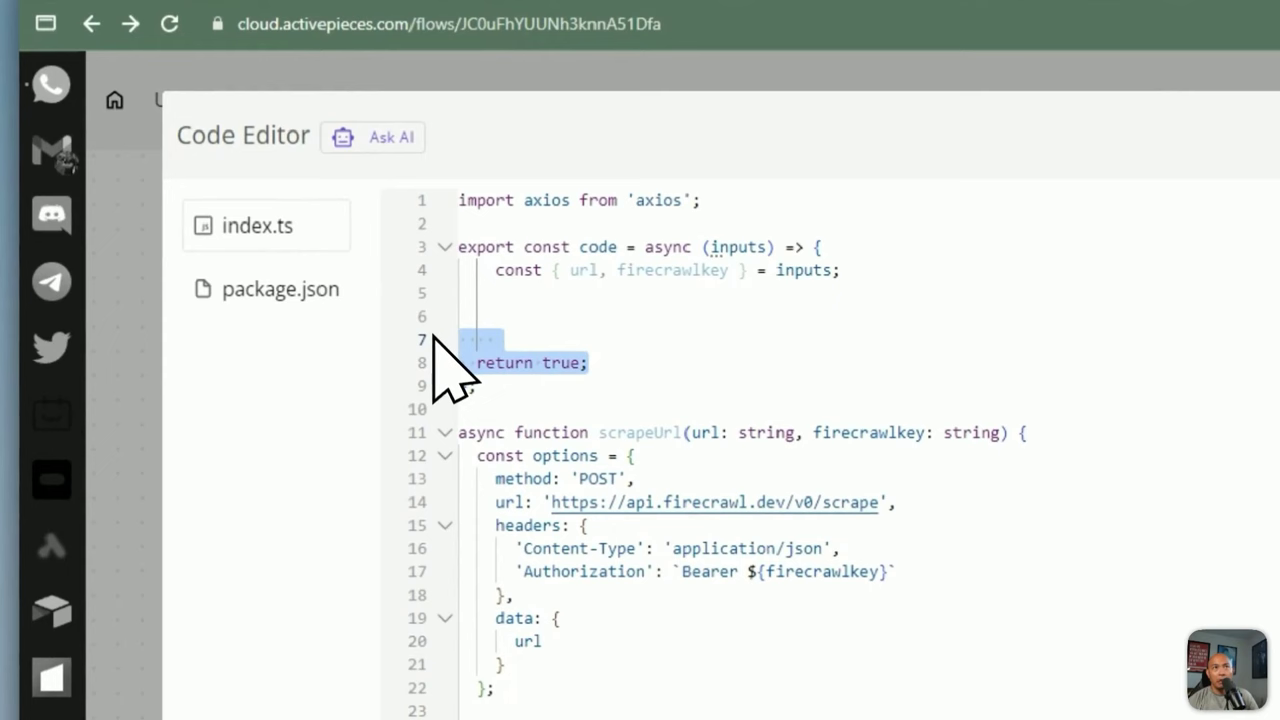
{"action": "key", "text": "BackSpace"}
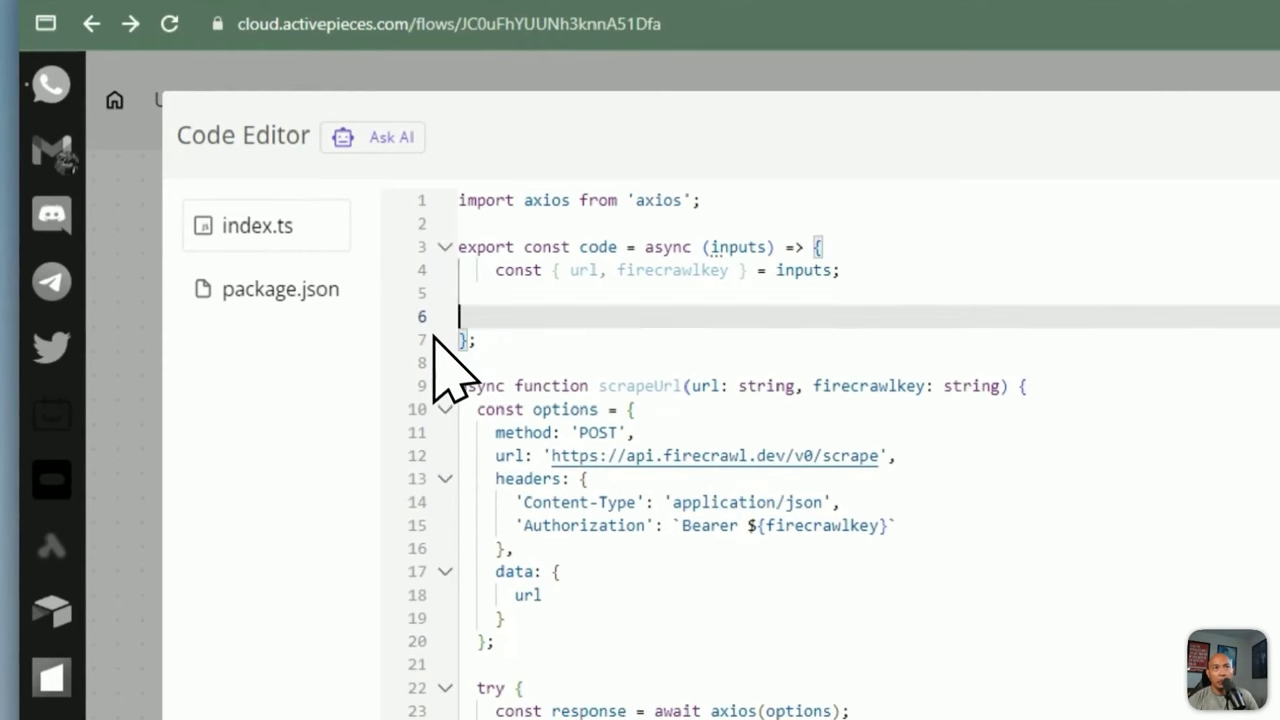
{"action": "type", "text": "return await scrapeUrl(url, firecrawlkey);"}
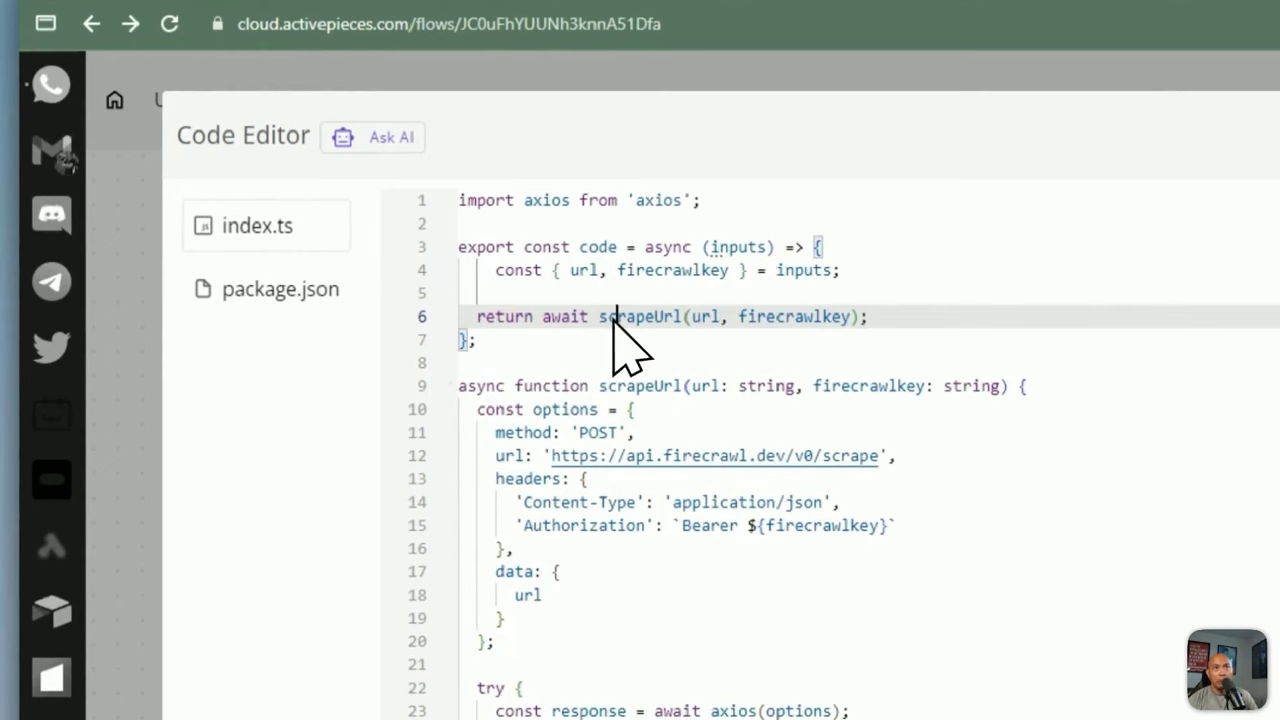
Check the scrapeUrl call and its url and firecrawlkey arguments, then format the document.
{"action": "left_click", "coordinate": [668, 616]}
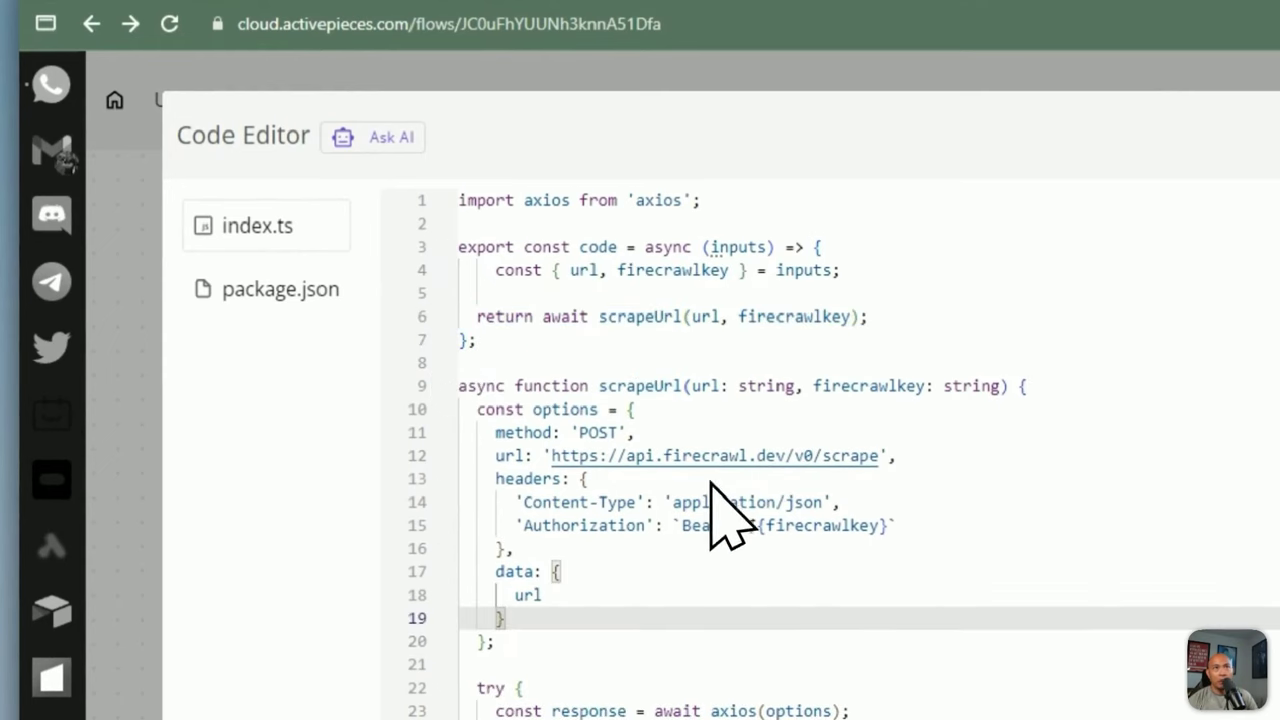
{"action": "double_click", "coordinate": [634, 318]}
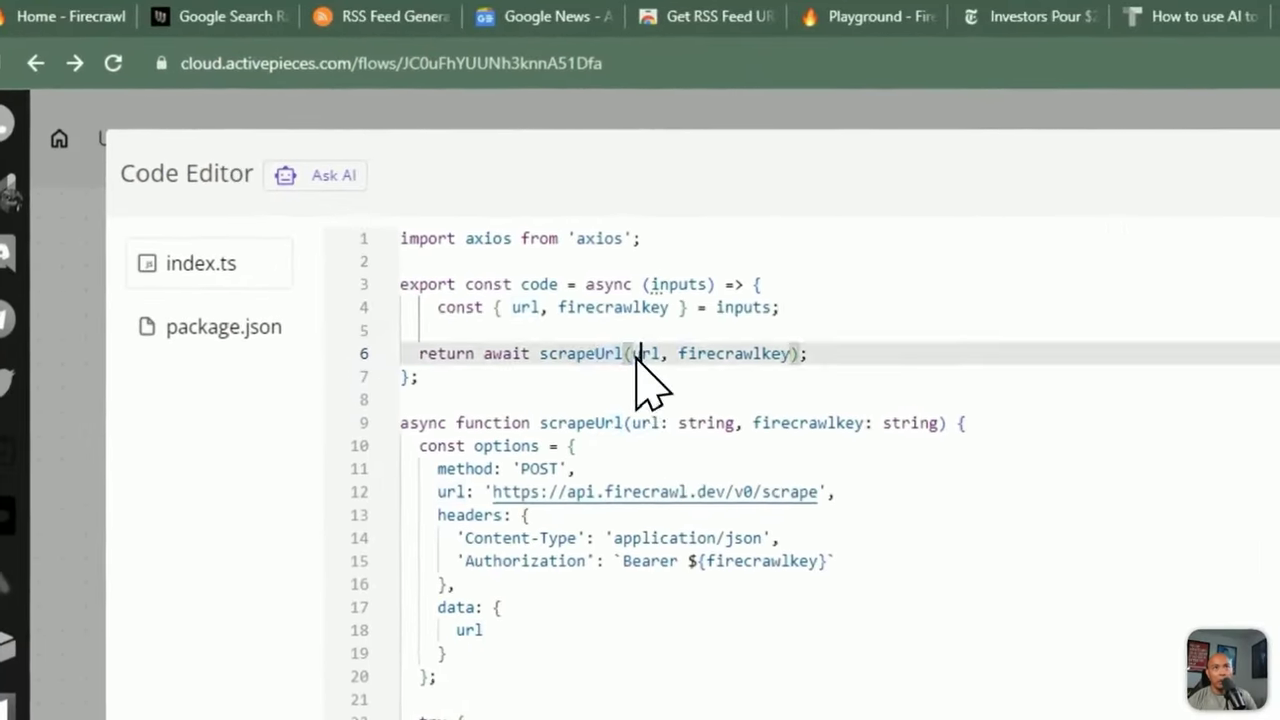
{"action": "double_click", "coordinate": [296, 153]}
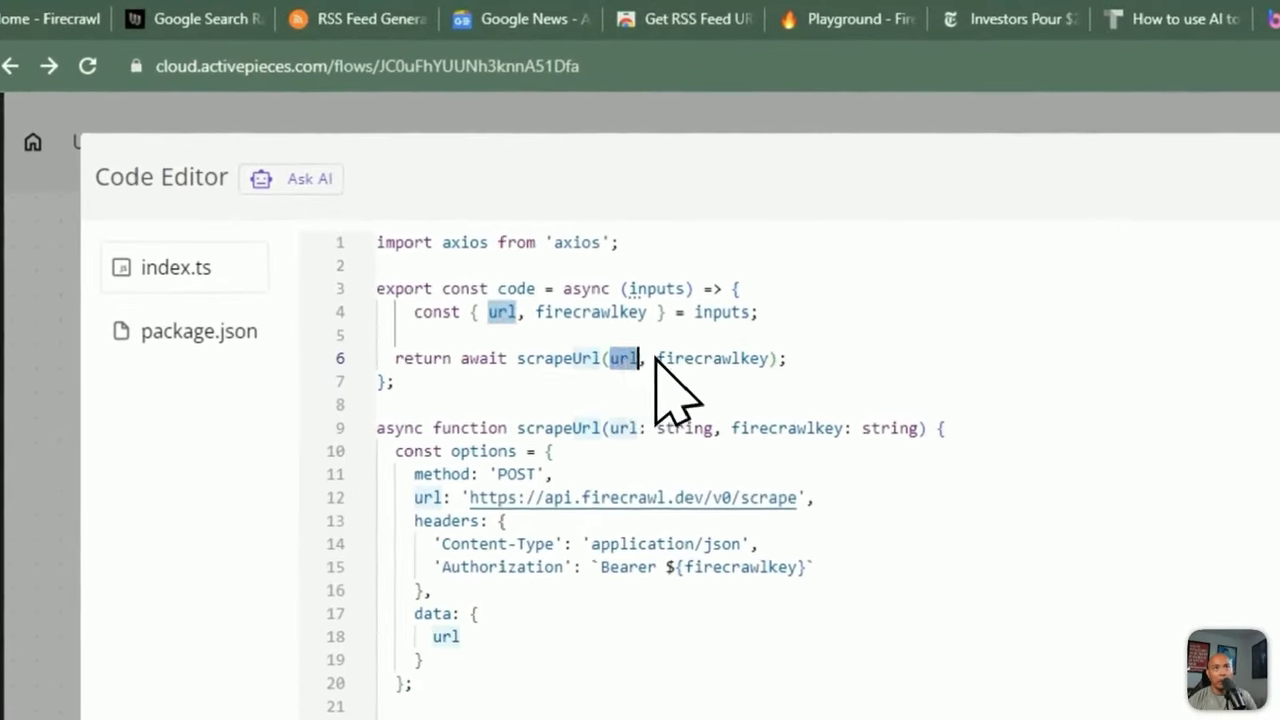
{"action": "double_click", "coordinate": [315, 153]}
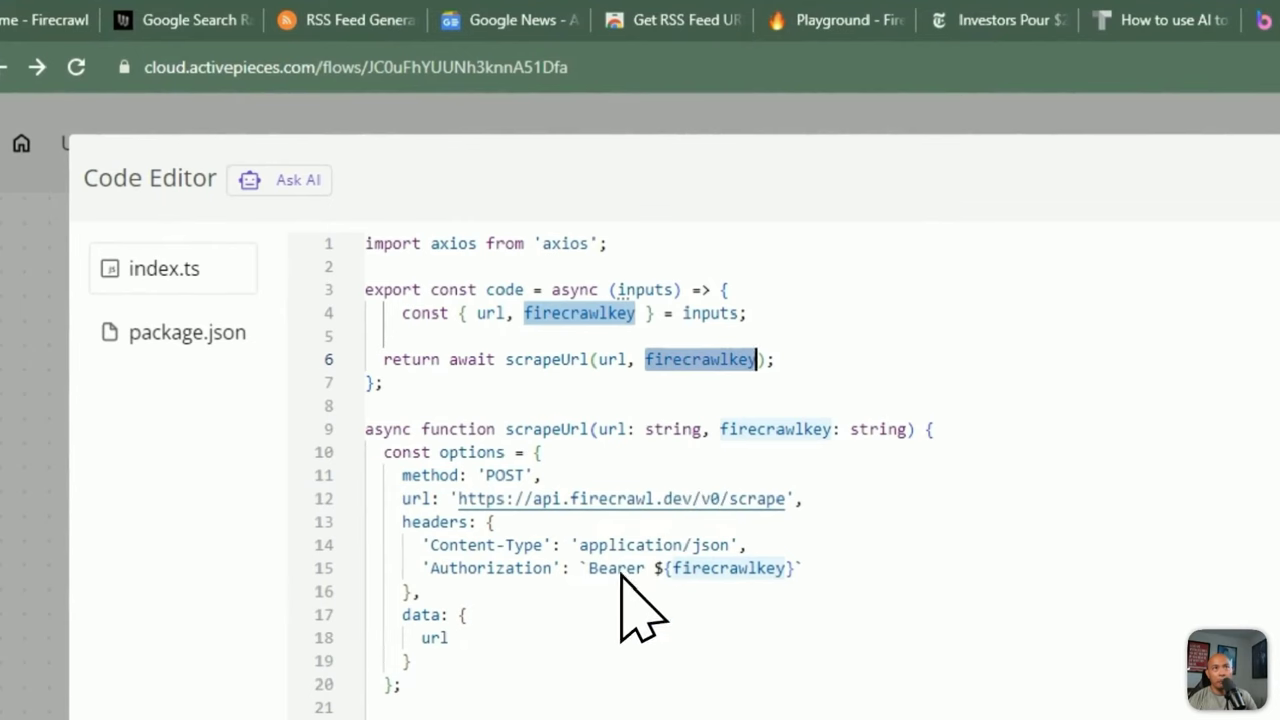
{"action": "left_click", "coordinate": [612, 616]}
{"action": "right_click", "coordinate": [860, 313]}
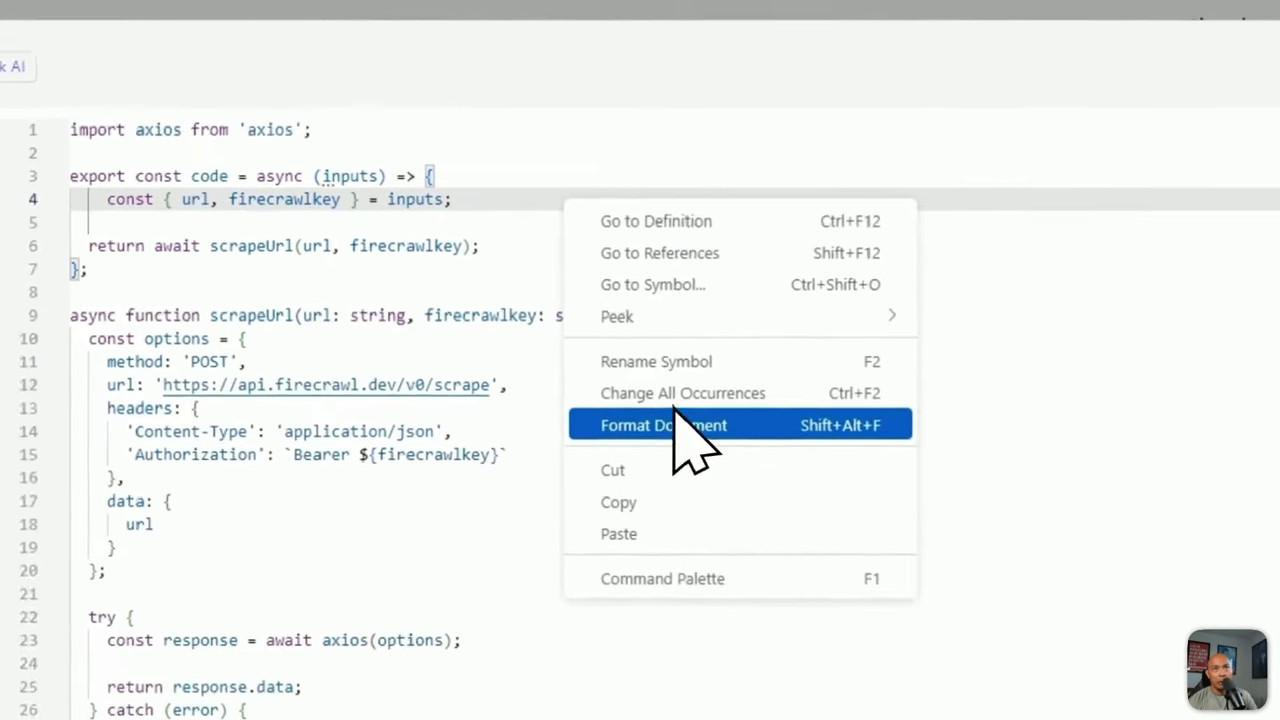
{"action": "left_click", "coordinate": [968, 538]}
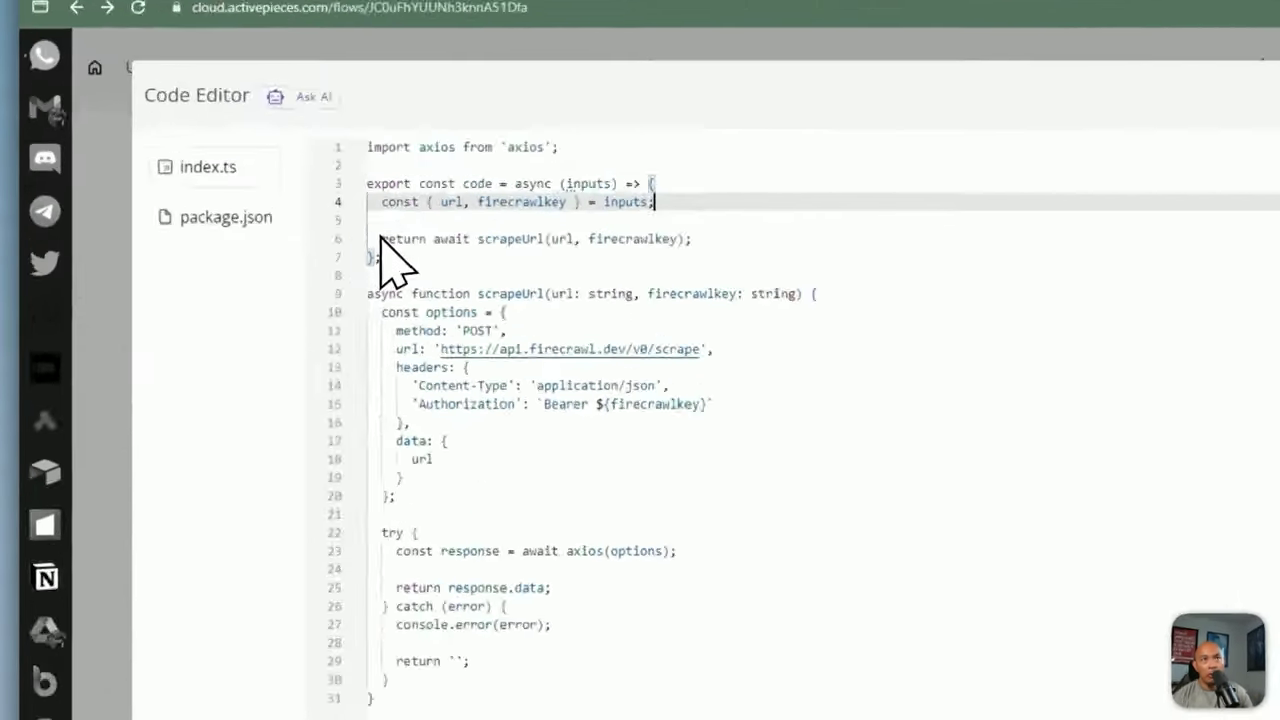
{"action": "double_click", "coordinate": [214, 152]}
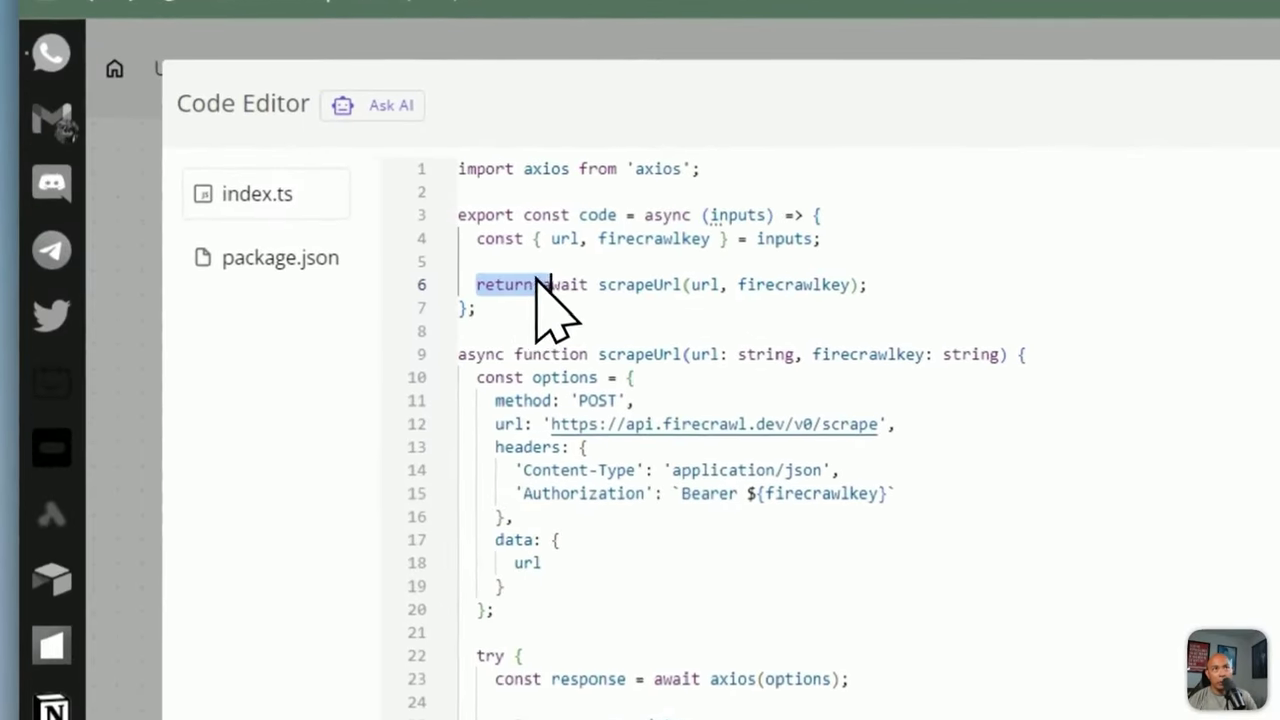
{"action": "left_click", "coordinate": [257, 152]}
{"action": "double_click", "coordinate": [620, 321]}
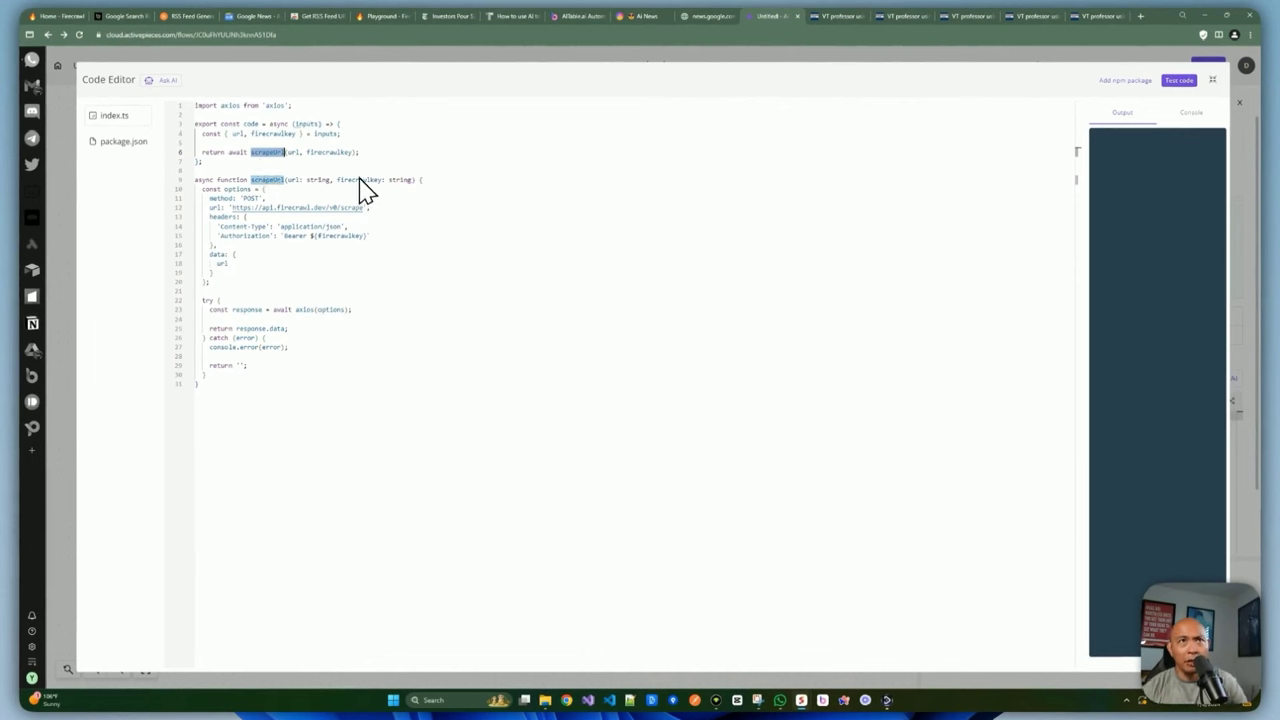
{"action": "left_click_drag", "start_coordinate": [203, 190], "coordinate": [258, 276]}
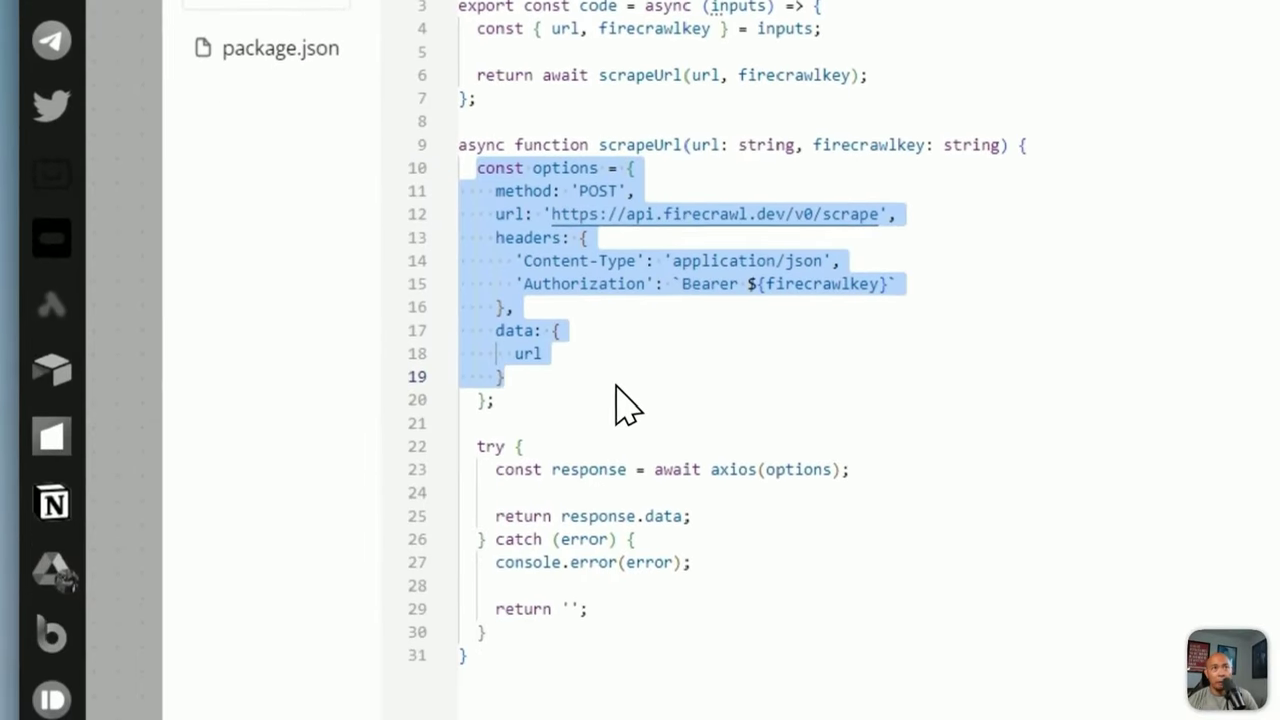
{"action": "left_click", "coordinate": [645, 330]}
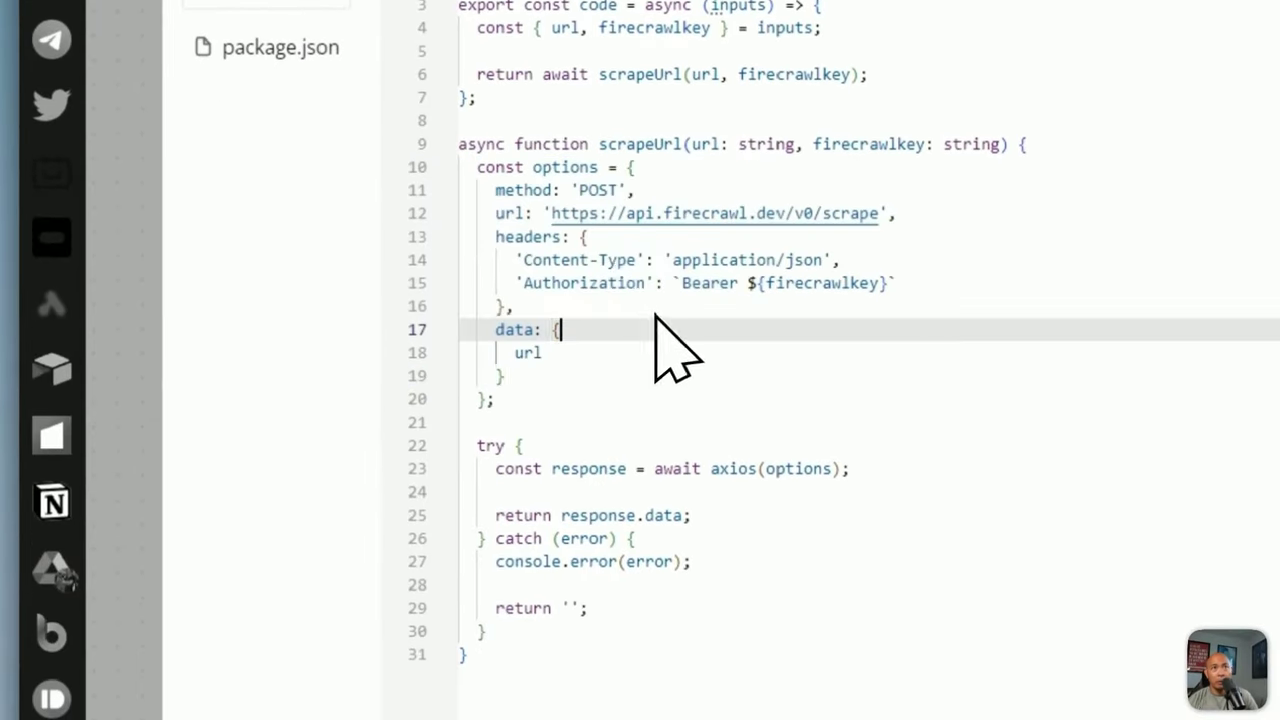
{"action": "left_click", "coordinate": [495, 190]}
{"action": "left_click_drag", "start_coordinate": [495, 190], "coordinate": [638, 191]}
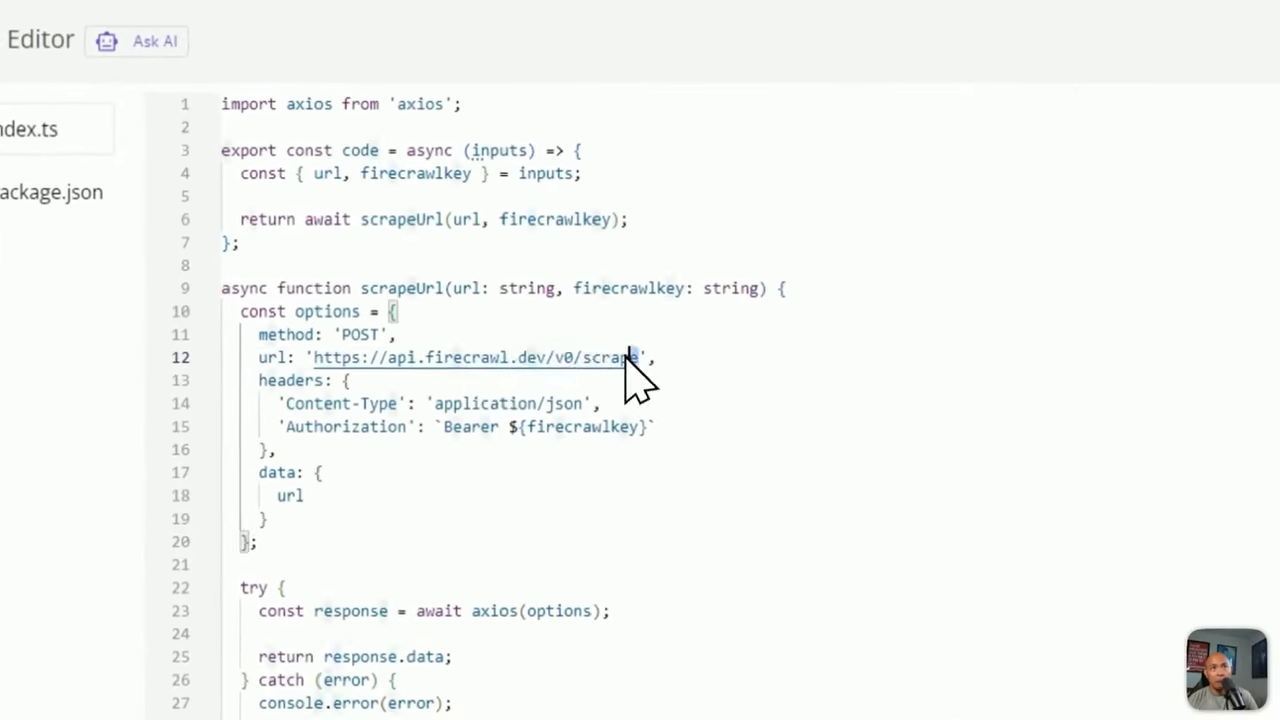
{"action": "left_click_drag", "start_coordinate": [362, 207], "coordinate": [233, 207]}
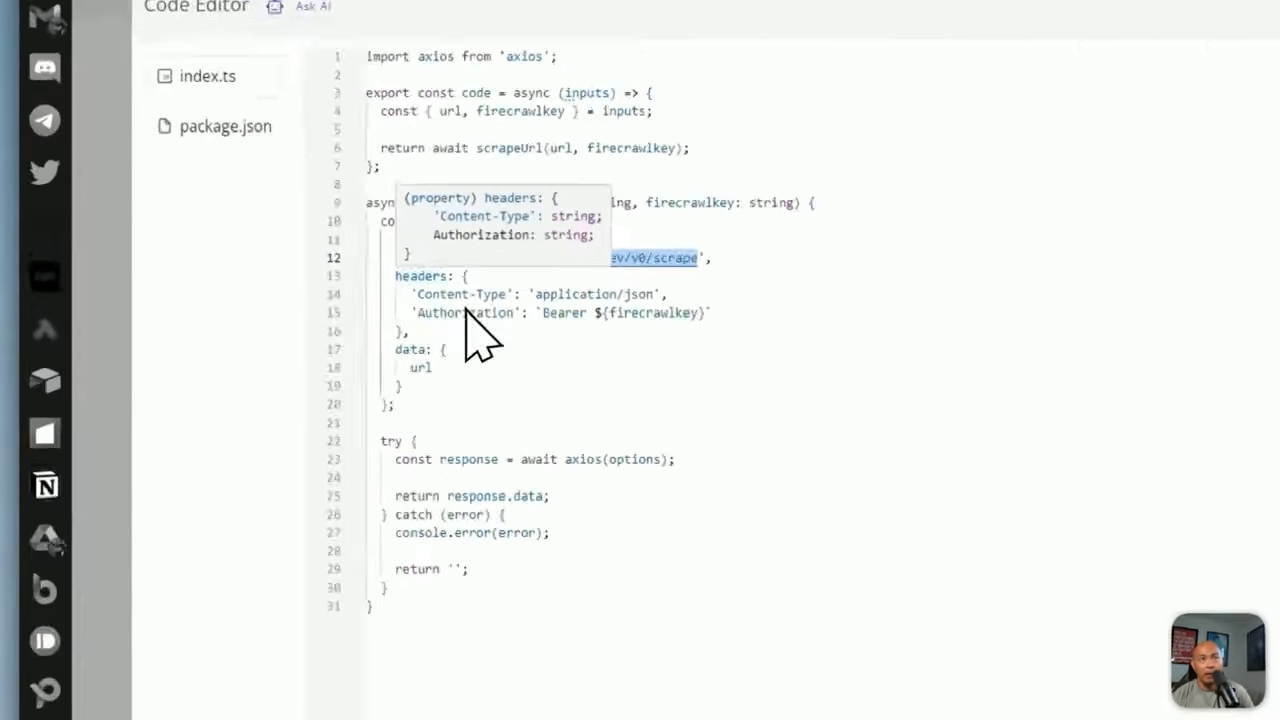
{"action": "key", "text": "Down"}
{"action": "key", "text": "Down"}
{"action": "key", "text": "Down"}
{"action": "key", "text": "Down"}
{"action": "key", "text": "Down"}
{"action": "key", "text": "Down"}
{"action": "key", "text": "Down"}
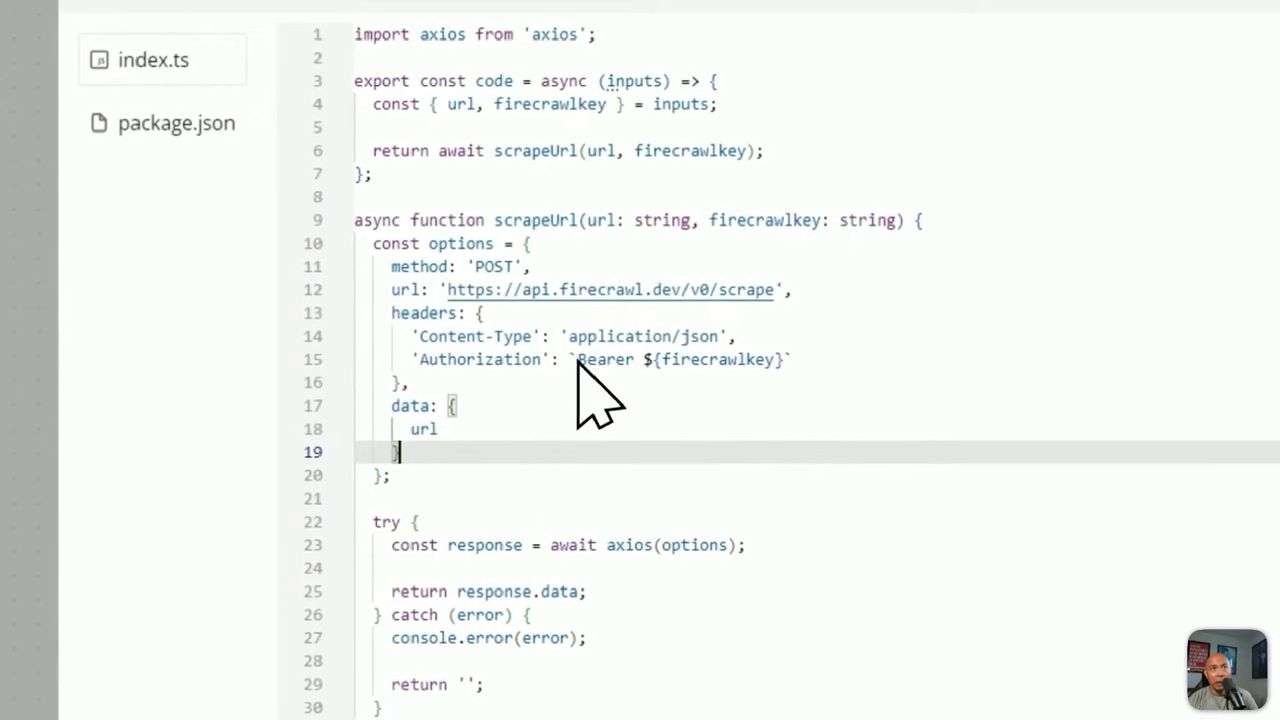
{"action": "left_click_drag", "start_coordinate": [420, 361], "coordinate": [554, 366]}
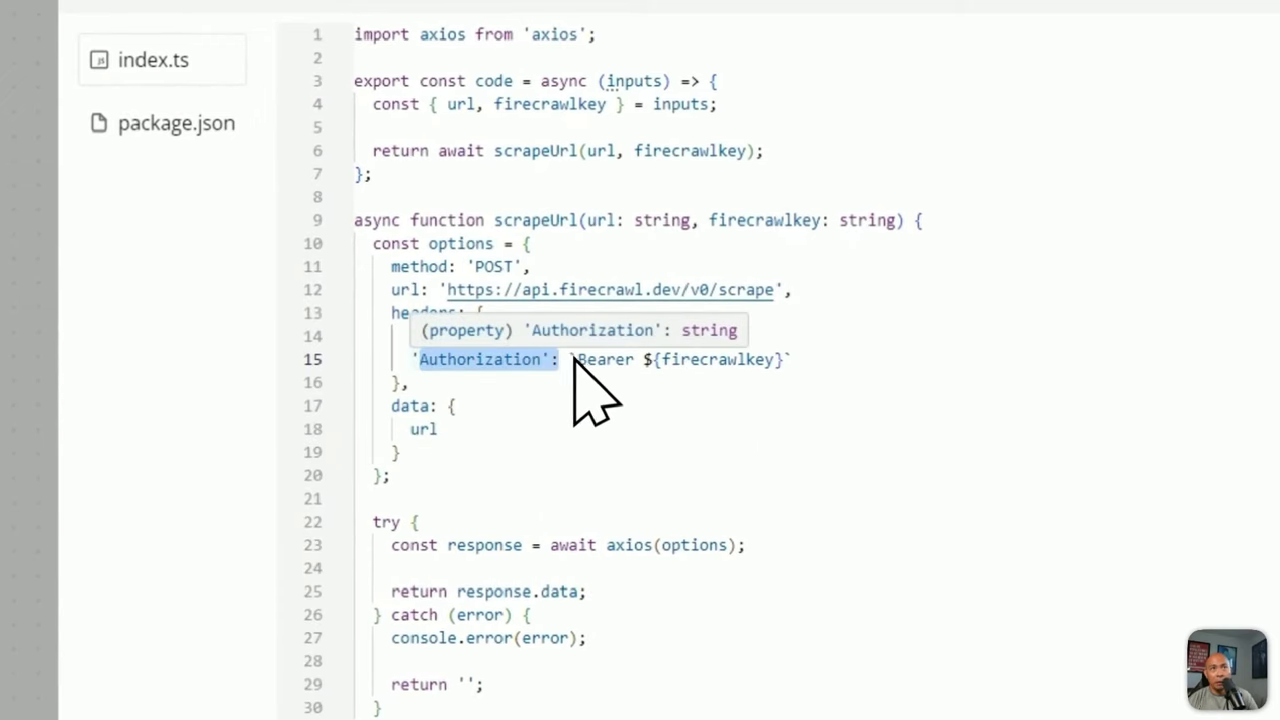
{"action": "double_click", "coordinate": [588, 362]}
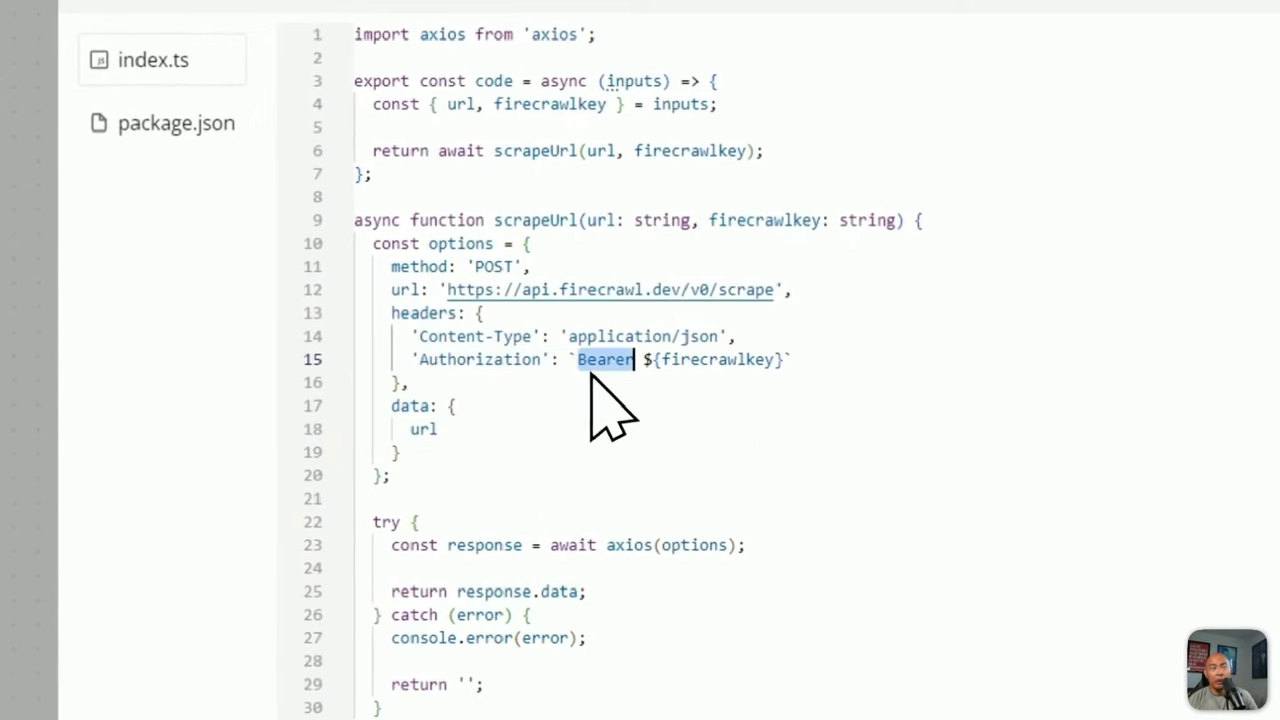
{"action": "left_click", "coordinate": [710, 358]}
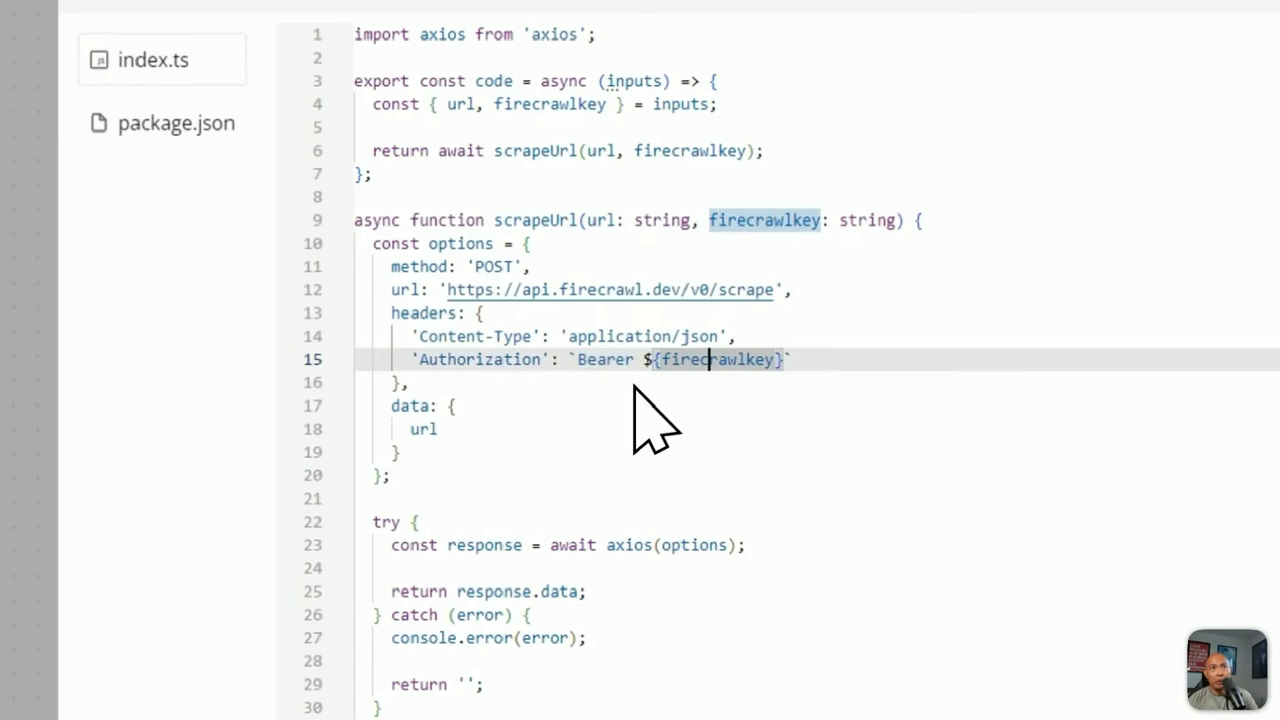
{"action": "left_click_drag", "start_coordinate": [737, 337], "coordinate": [410, 345]}
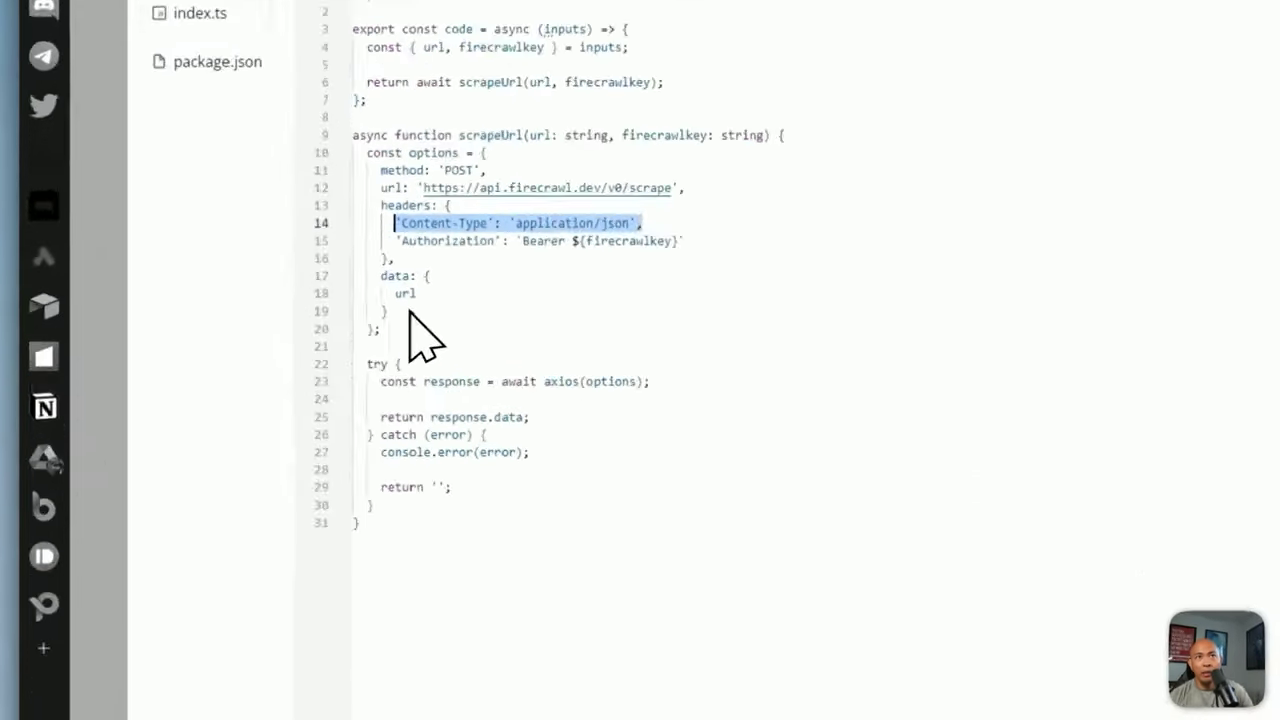
{"action": "left_click_drag", "start_coordinate": [226, 277], "coordinate": [200, 256]}
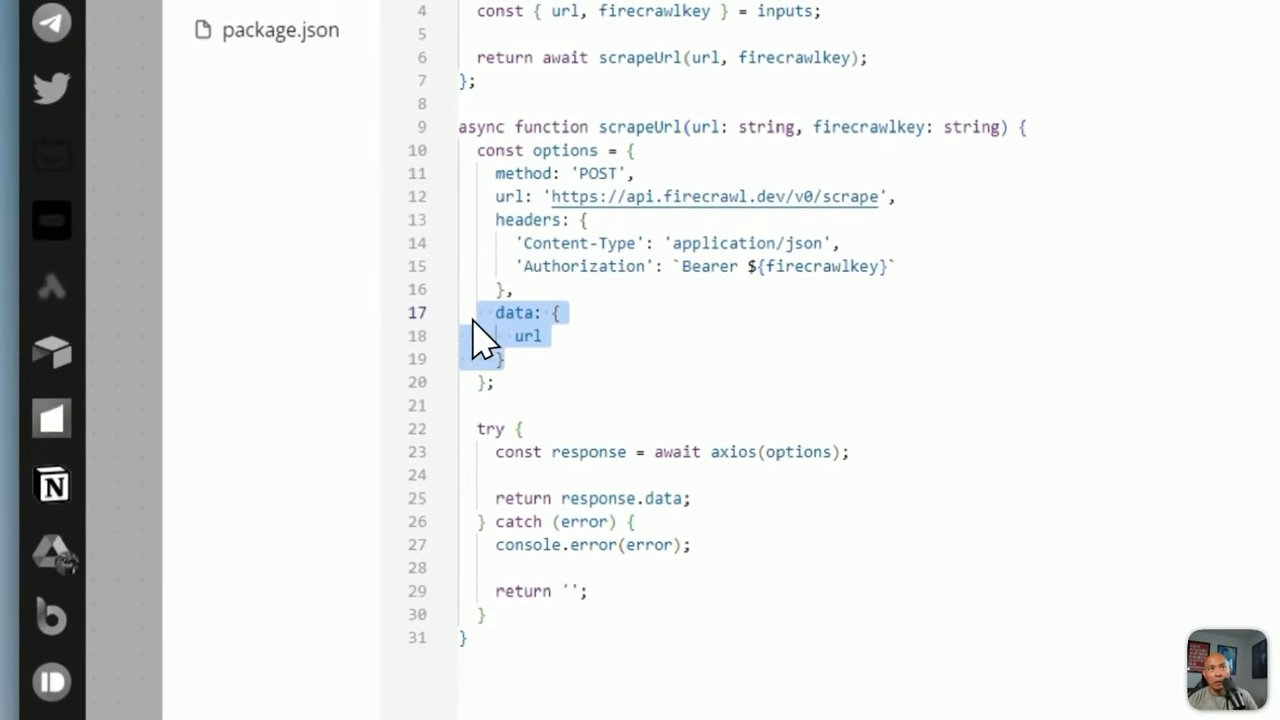
{"action": "left_click", "coordinate": [557, 356]}
{"action": "left_click_drag", "start_coordinate": [550, 313], "coordinate": [546, 356]}
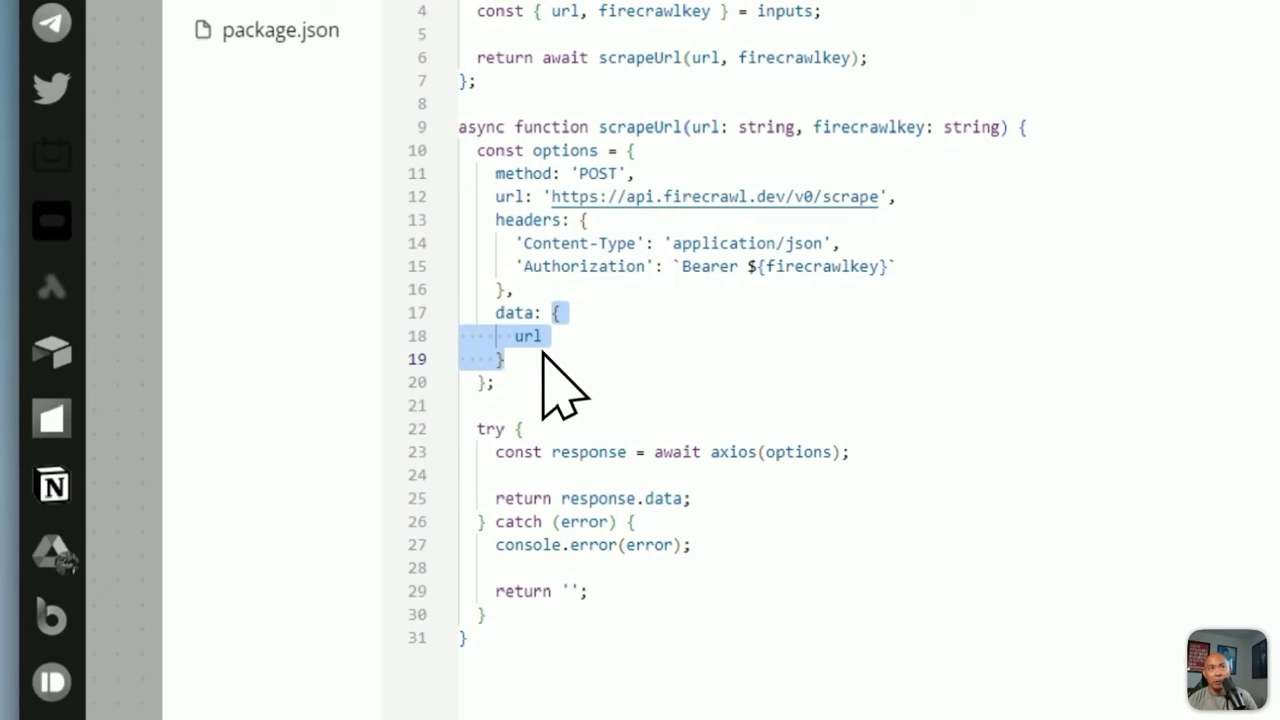
{"action": "double_click", "coordinate": [702, 128]}
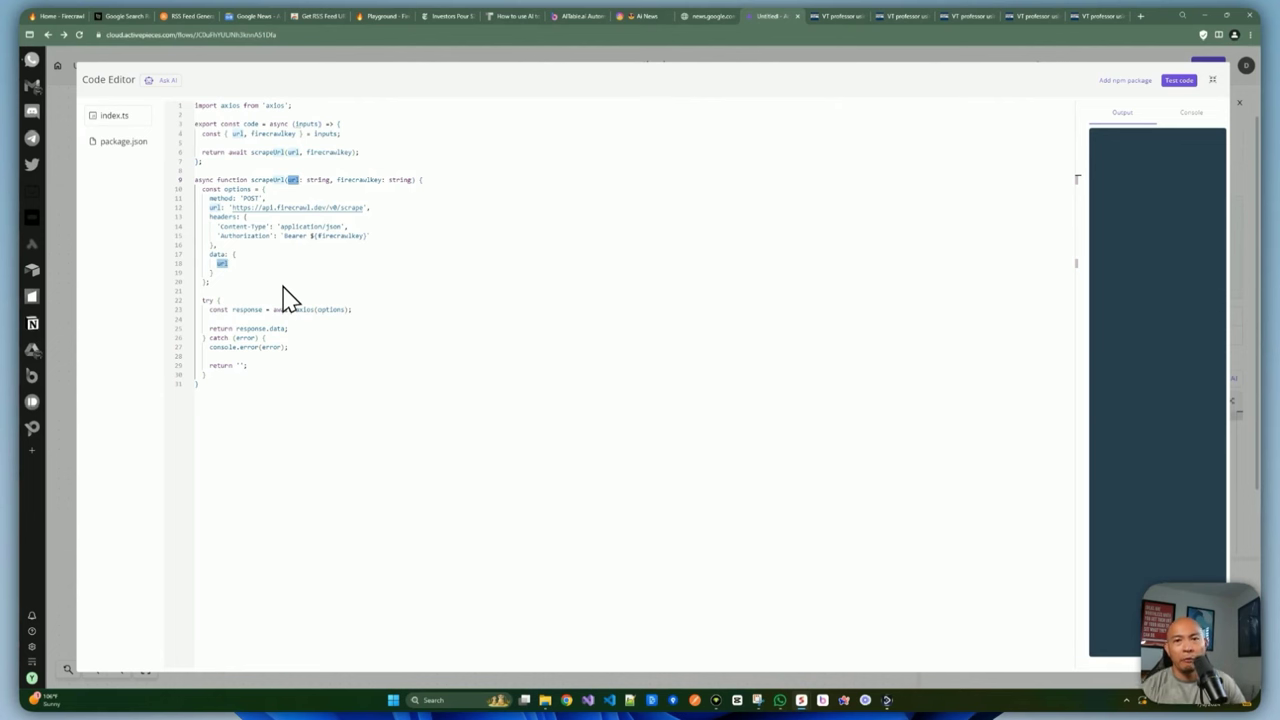
{"action": "left_click", "coordinate": [294, 274]}
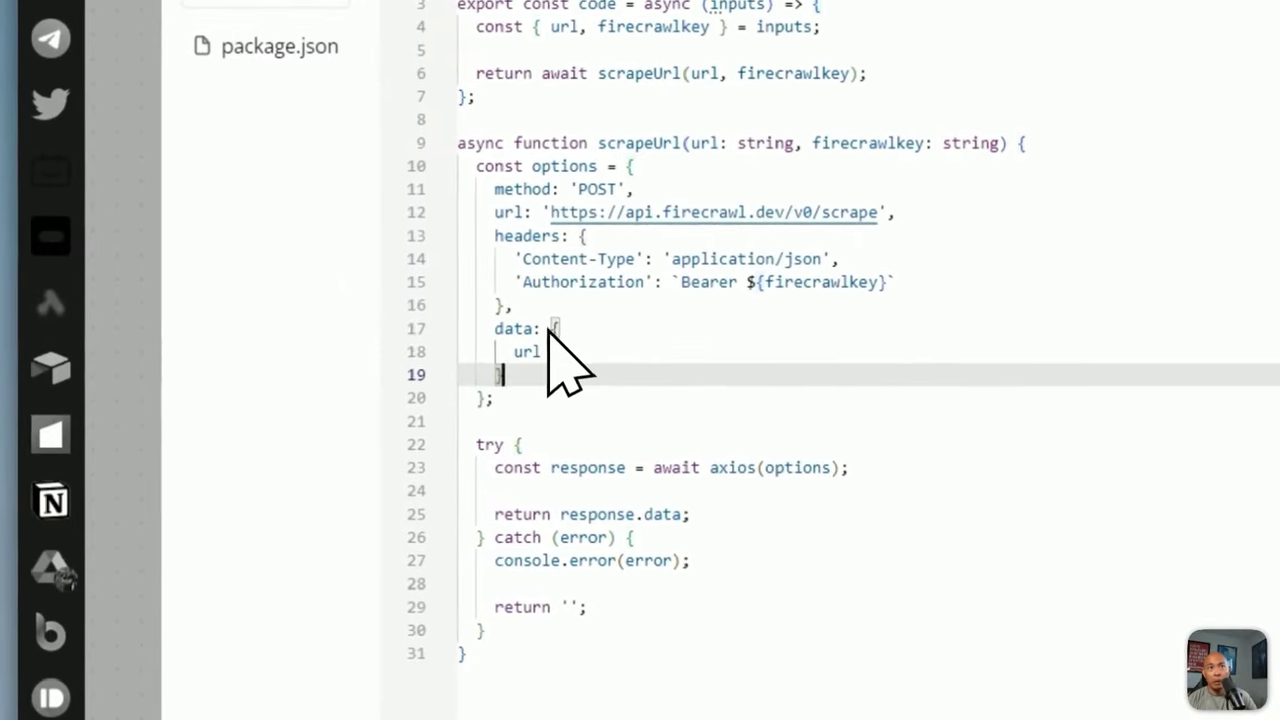
{"action": "left_click_drag", "start_coordinate": [235, 253], "coordinate": [227, 280]}
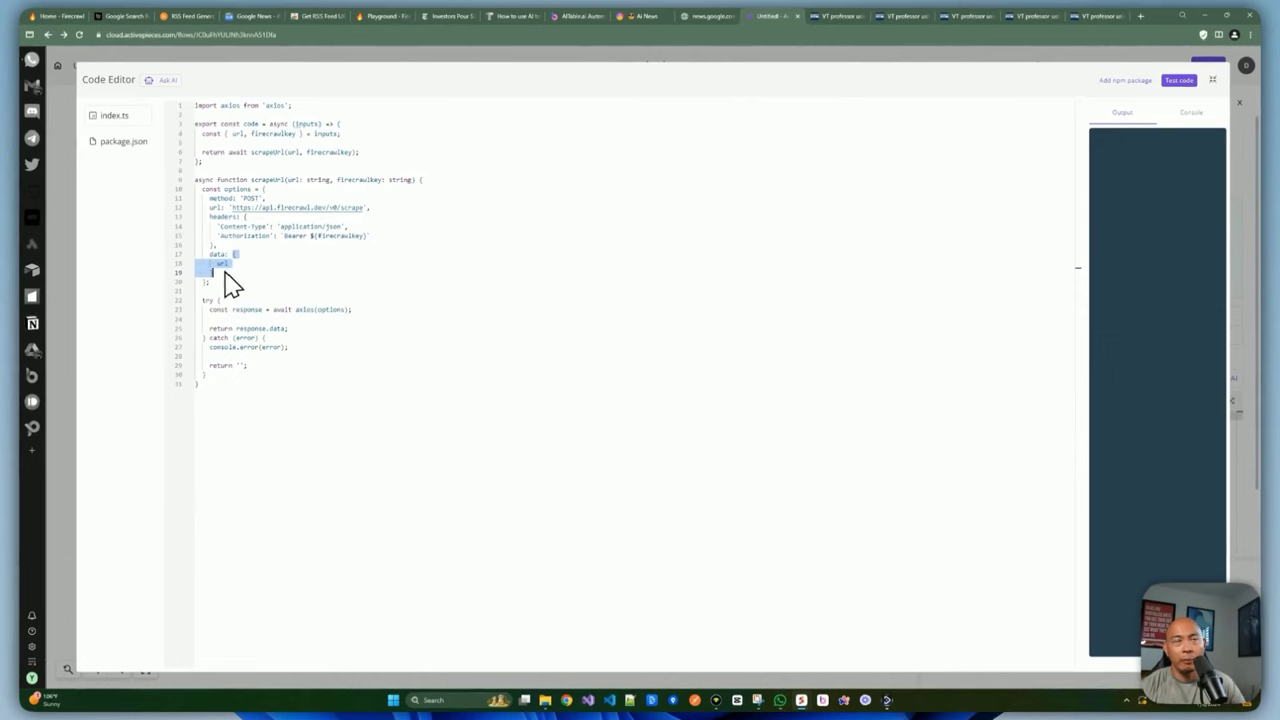
{"action": "left_click", "coordinate": [210, 249]}
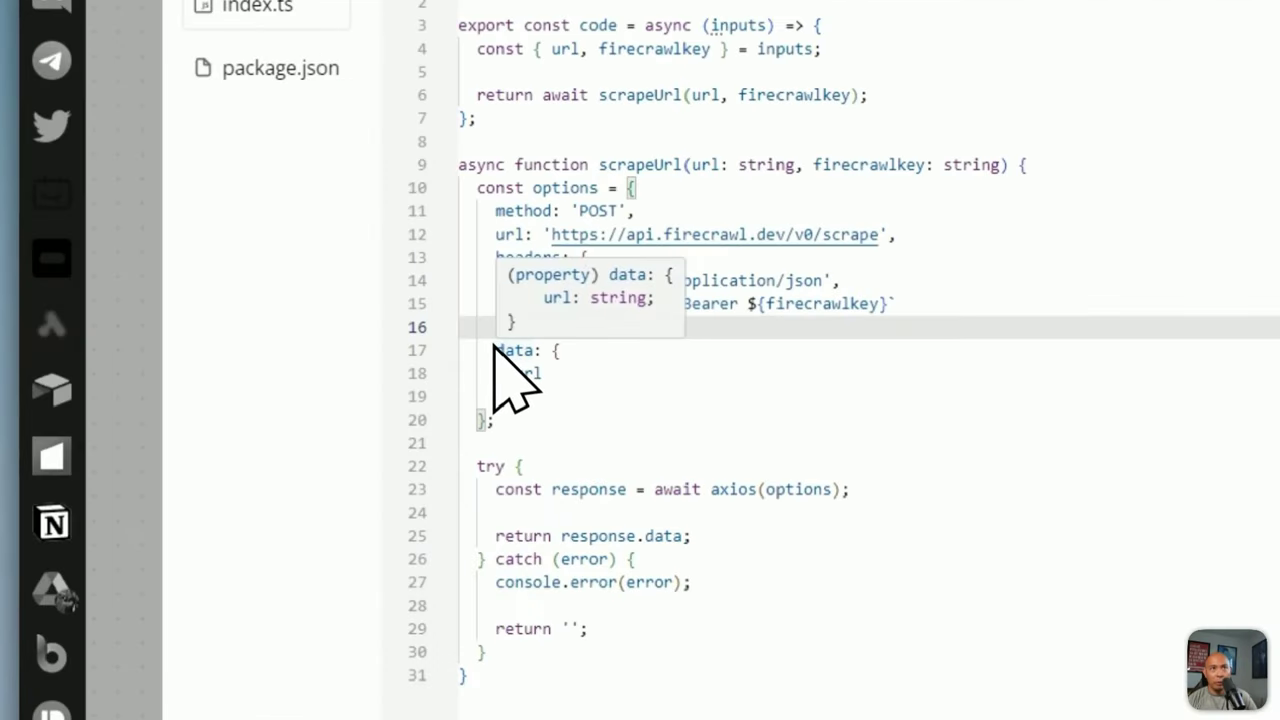
{"action": "left_click_drag", "start_coordinate": [494, 346], "coordinate": [558, 393]}
{"action": "left_click", "coordinate": [579, 392]}
{"action": "left_click", "coordinate": [552, 420]}
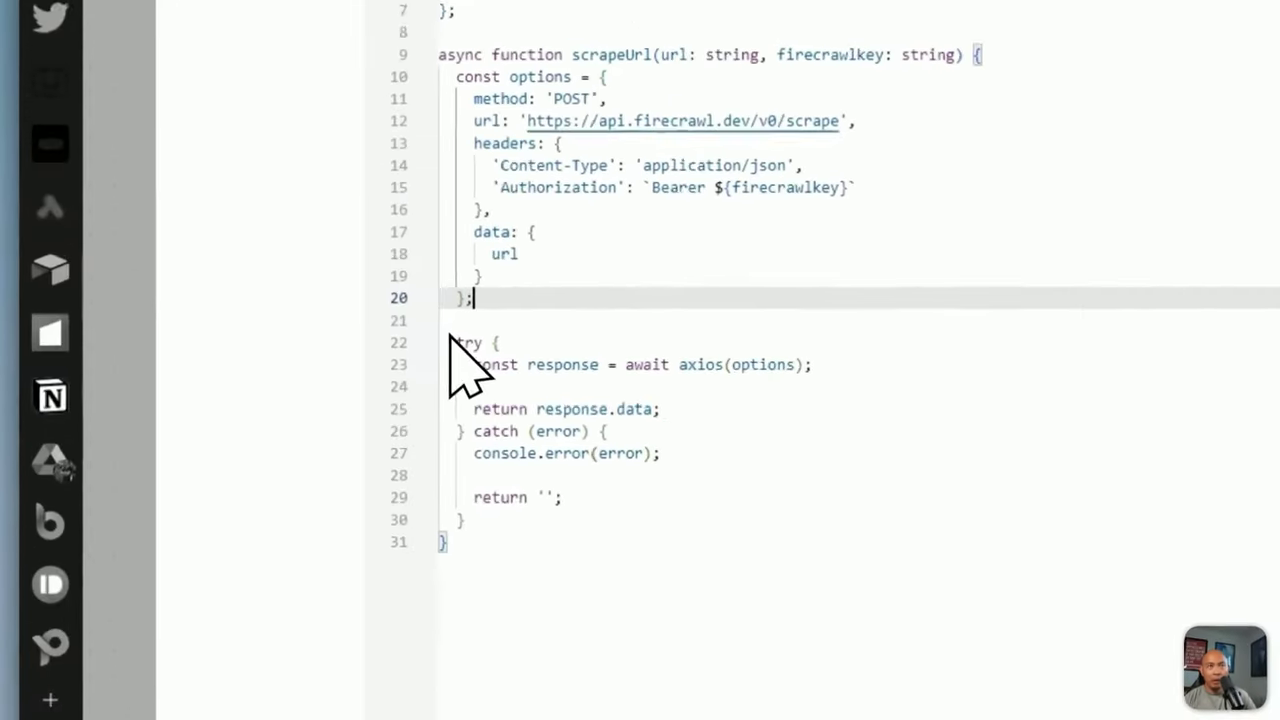
{"action": "left_click_drag", "start_coordinate": [200, 300], "coordinate": [293, 374]}
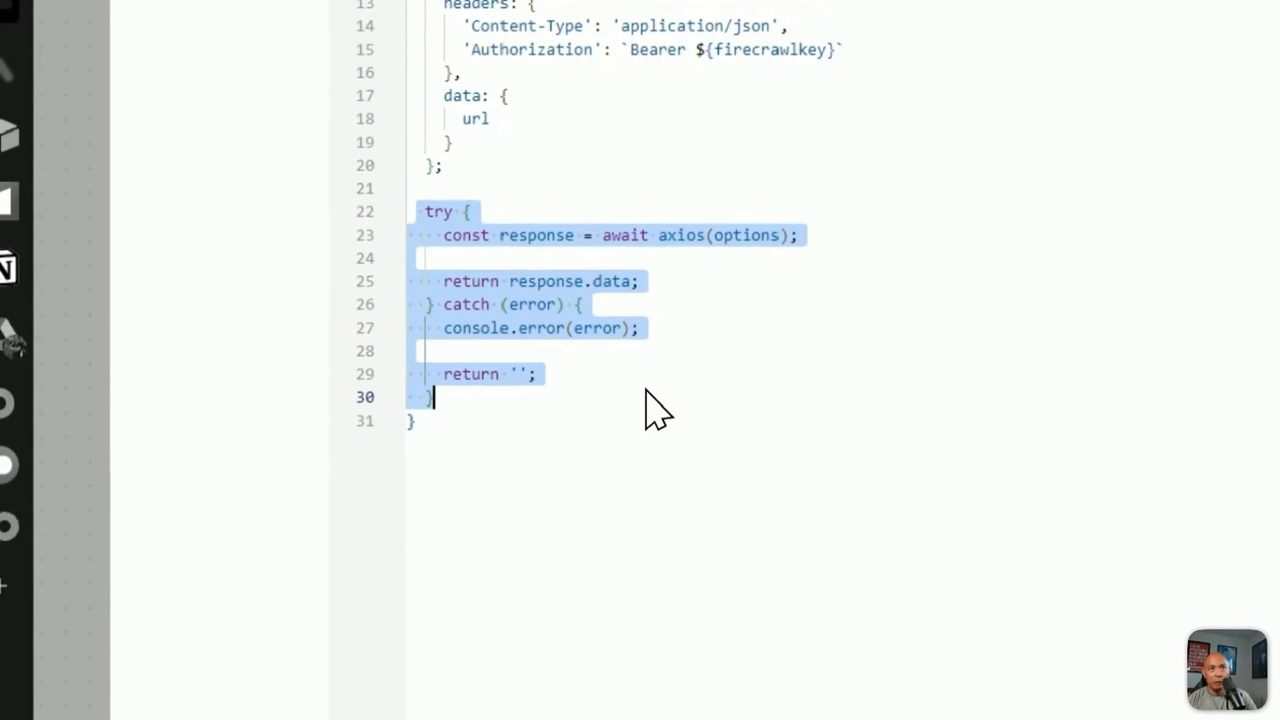
{"action": "left_click", "coordinate": [821, 290]}
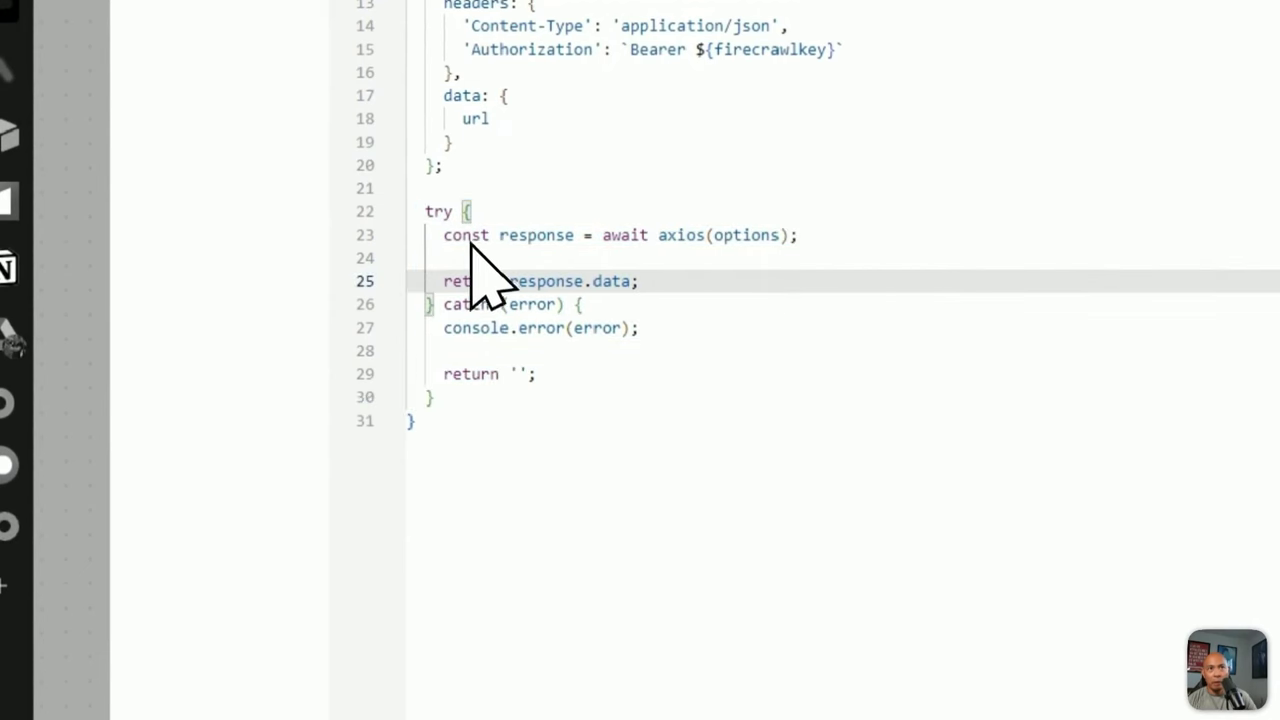
{"action": "left_click_drag", "start_coordinate": [423, 215], "coordinate": [541, 372]}
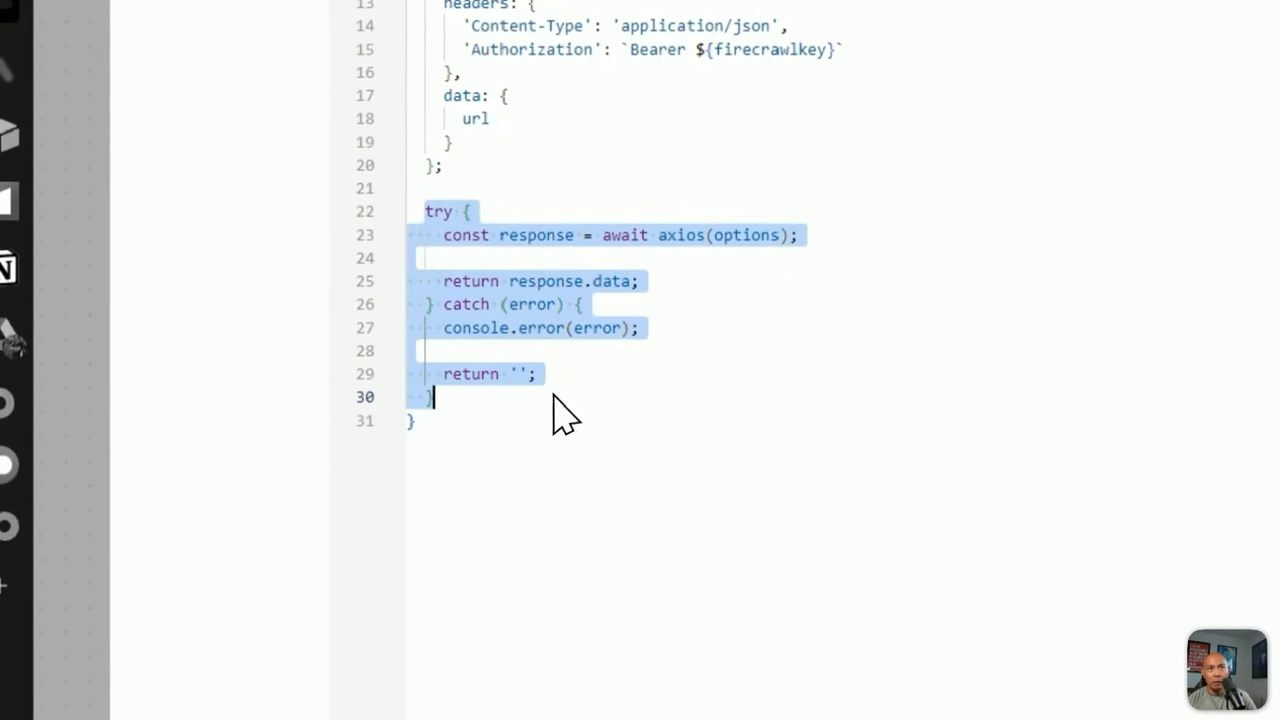
{"action": "left_click", "coordinate": [548, 402]}
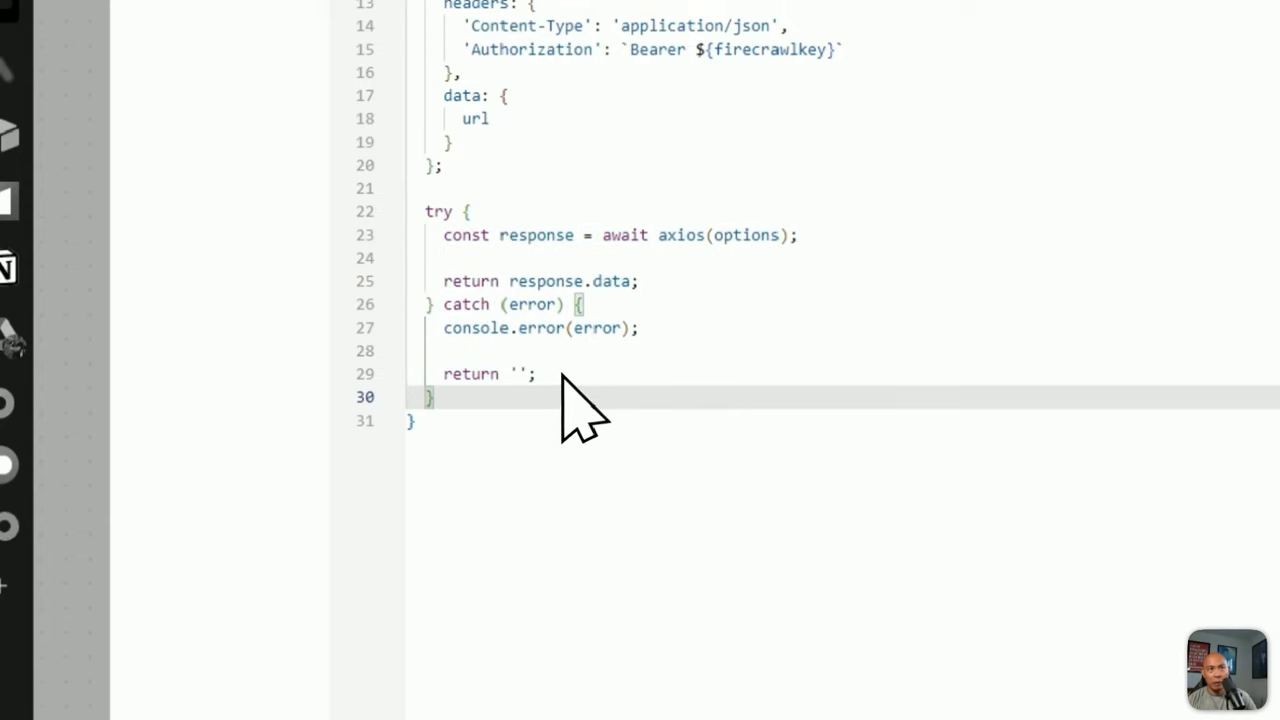
{"action": "left_click_drag", "start_coordinate": [561, 378], "coordinate": [428, 374]}
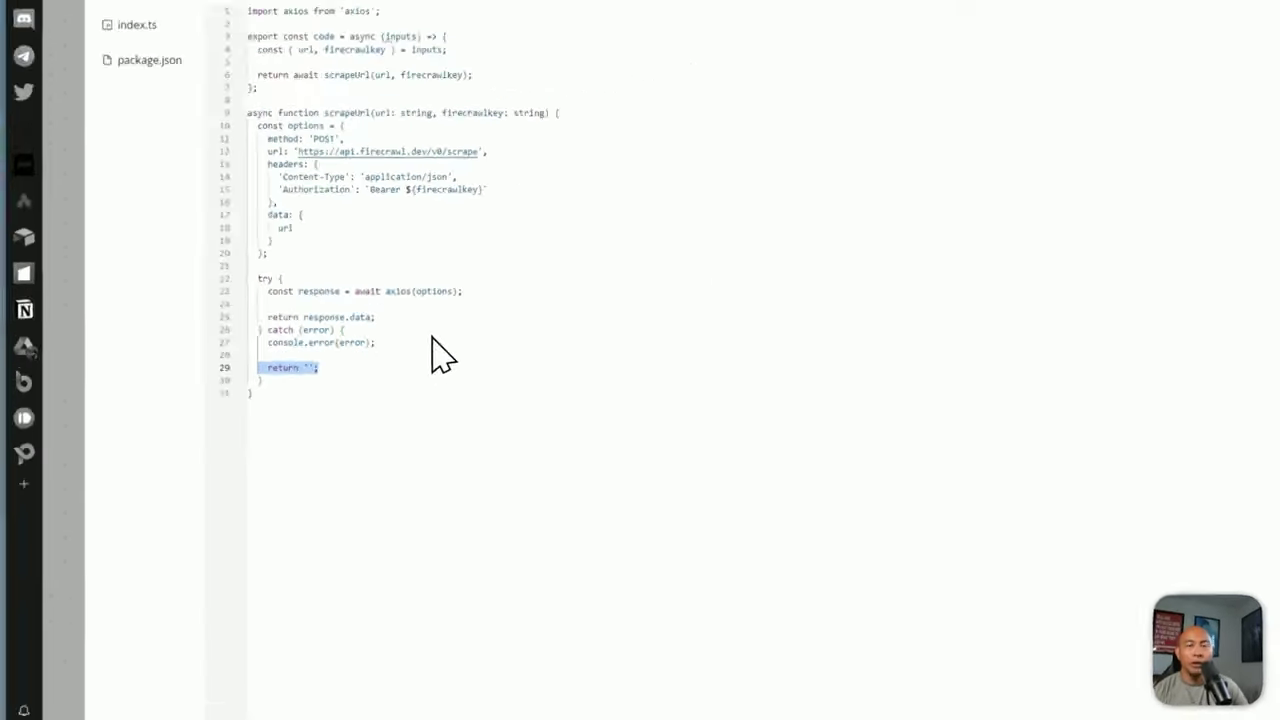
{"action": "left_click", "coordinate": [305, 291]}
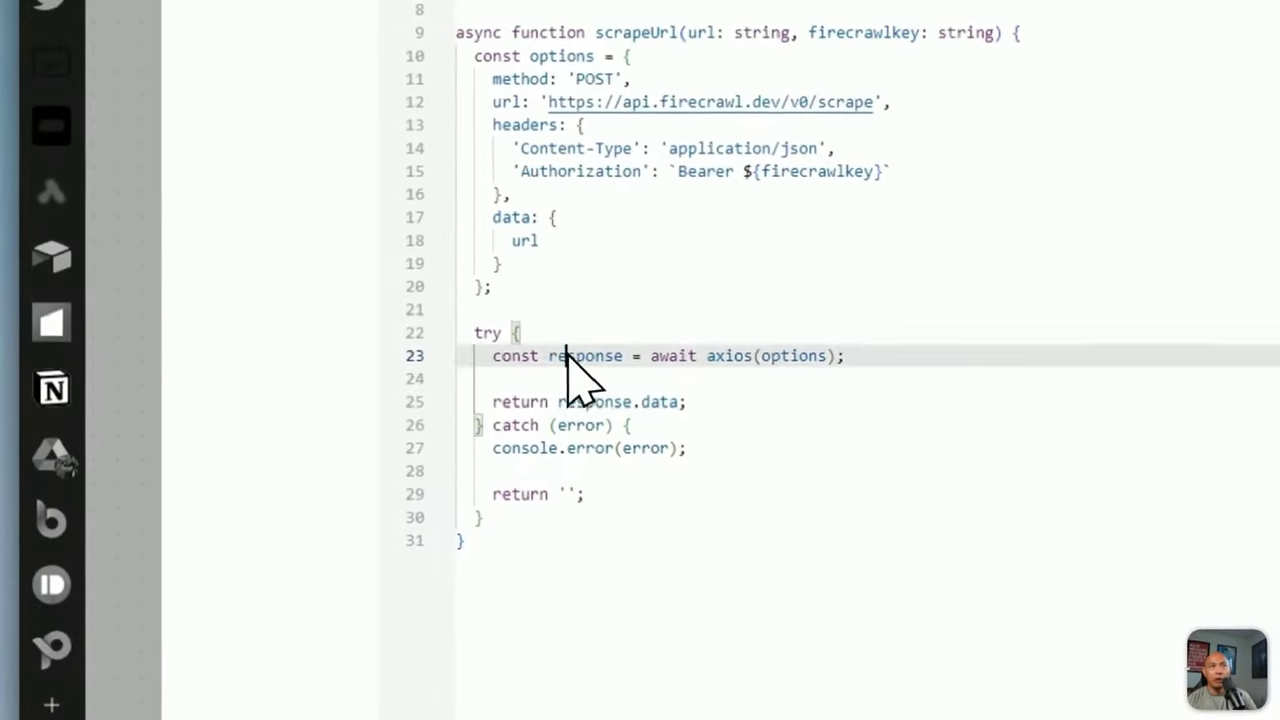
{"action": "double_click", "coordinate": [567, 355]}
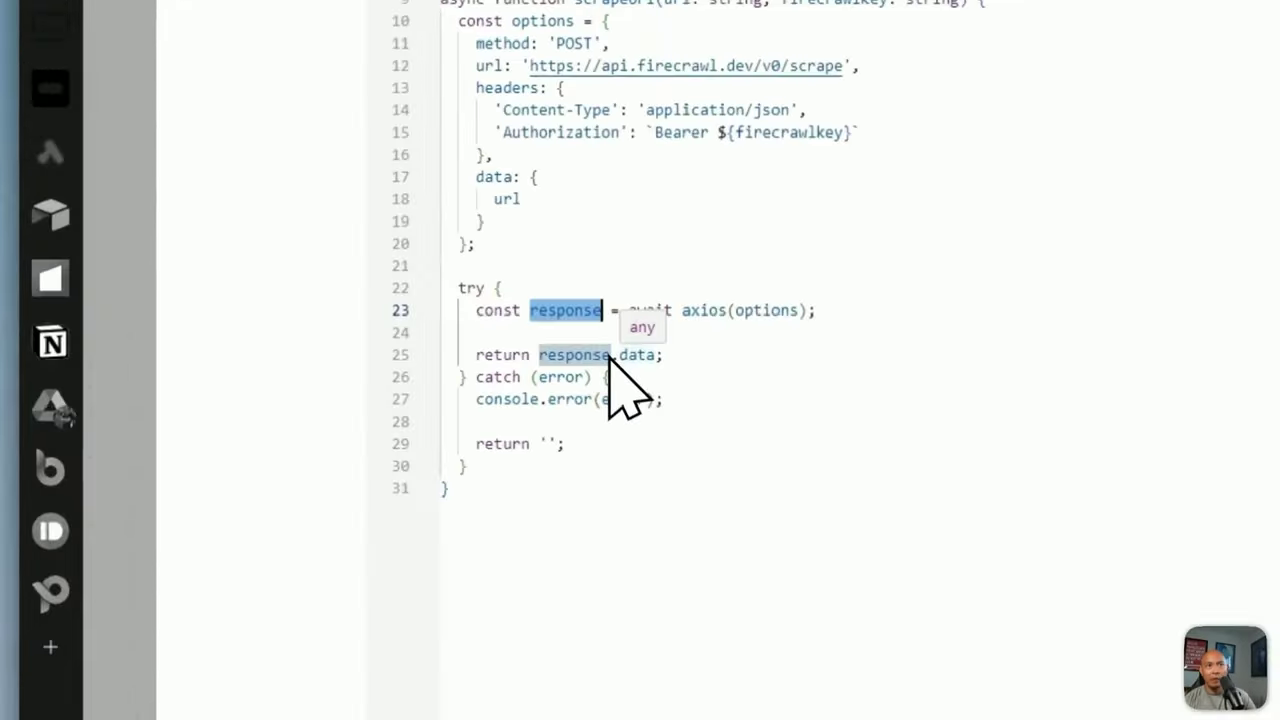
{"action": "left_click_drag", "start_coordinate": [266, 329], "coordinate": [283, 329]}
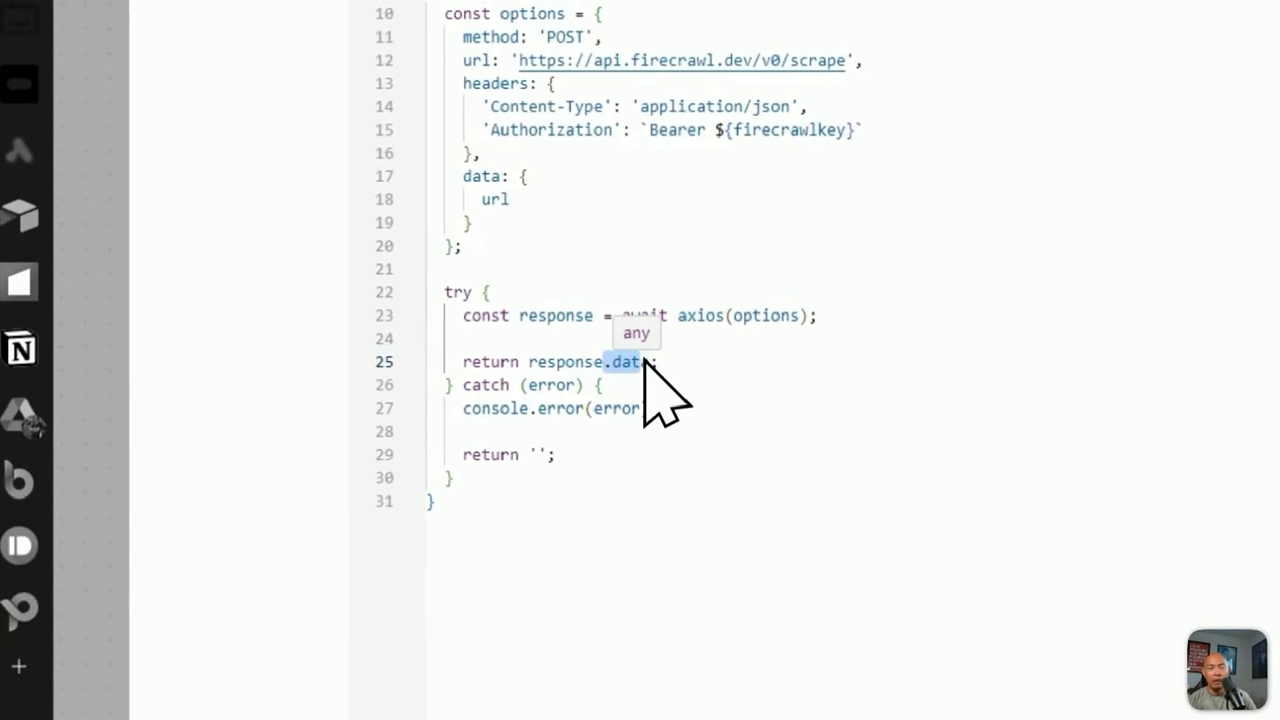
{"action": "left_click", "coordinate": [655, 385]}
{"action": "left_click_drag", "start_coordinate": [650, 362], "coordinate": [603, 362]}
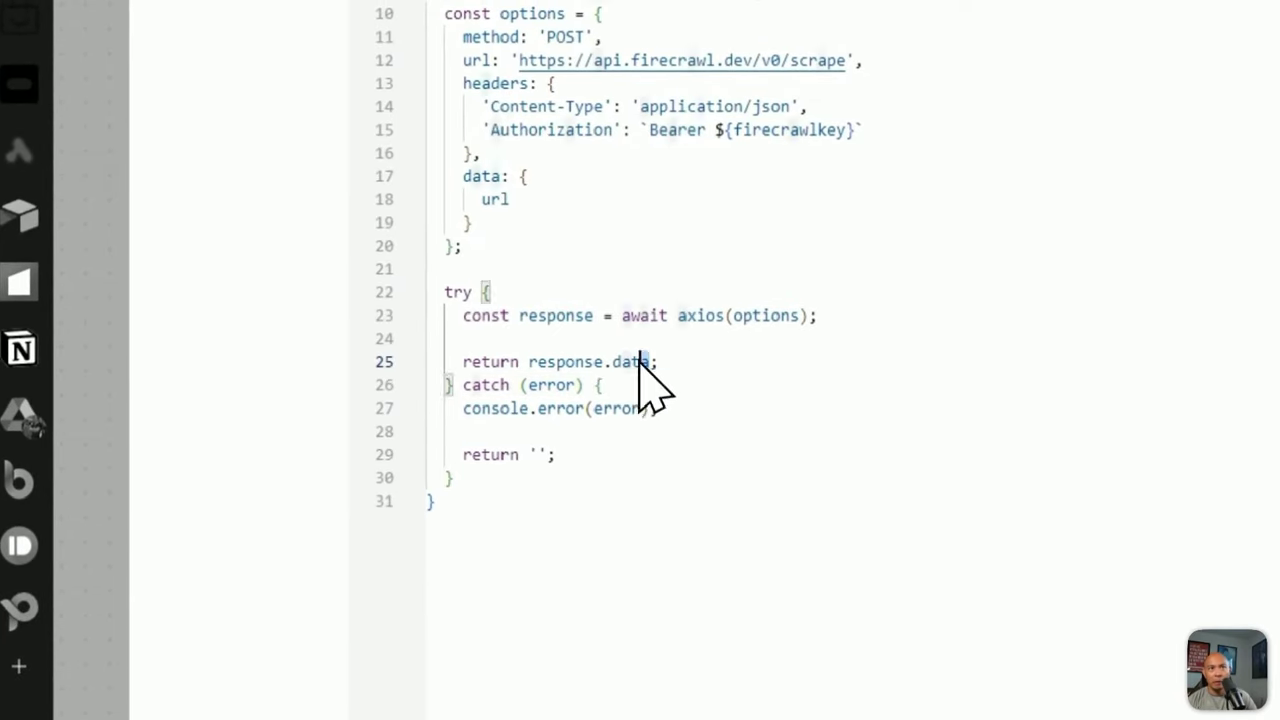
{"action": "left_click", "coordinate": [745, 388]}
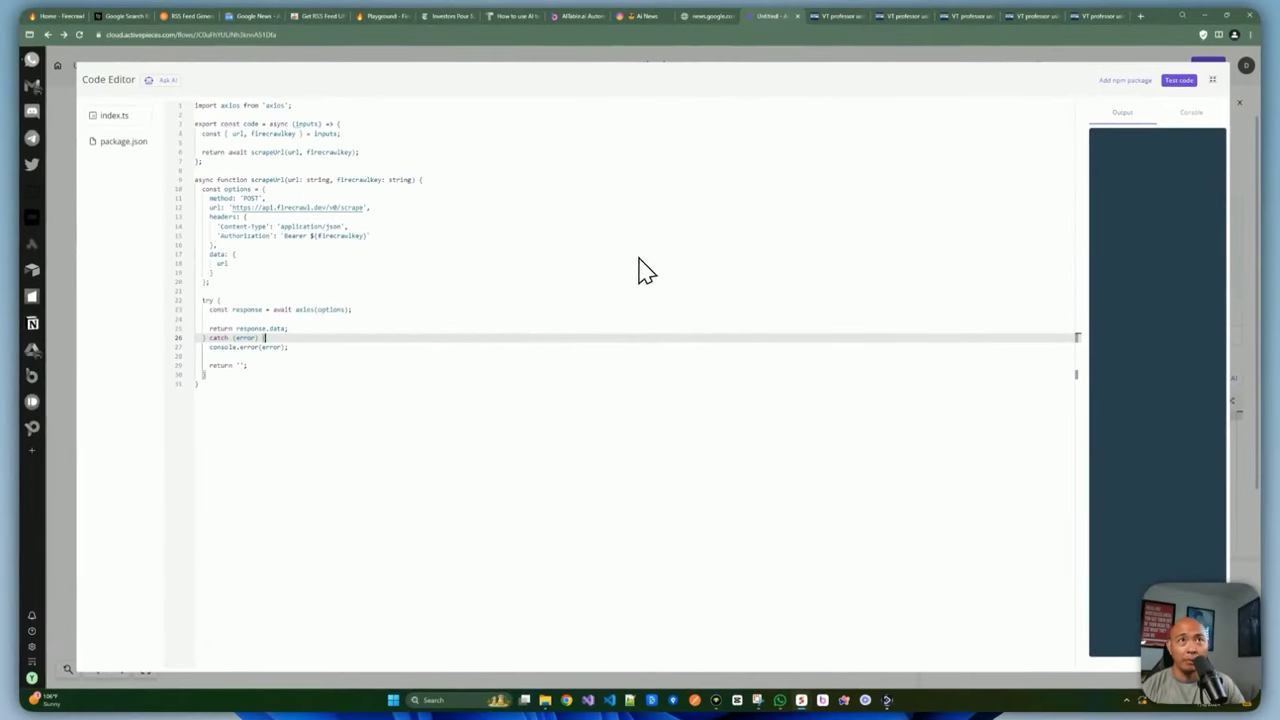
{"action": "right_click", "coordinate": [336, 272]}
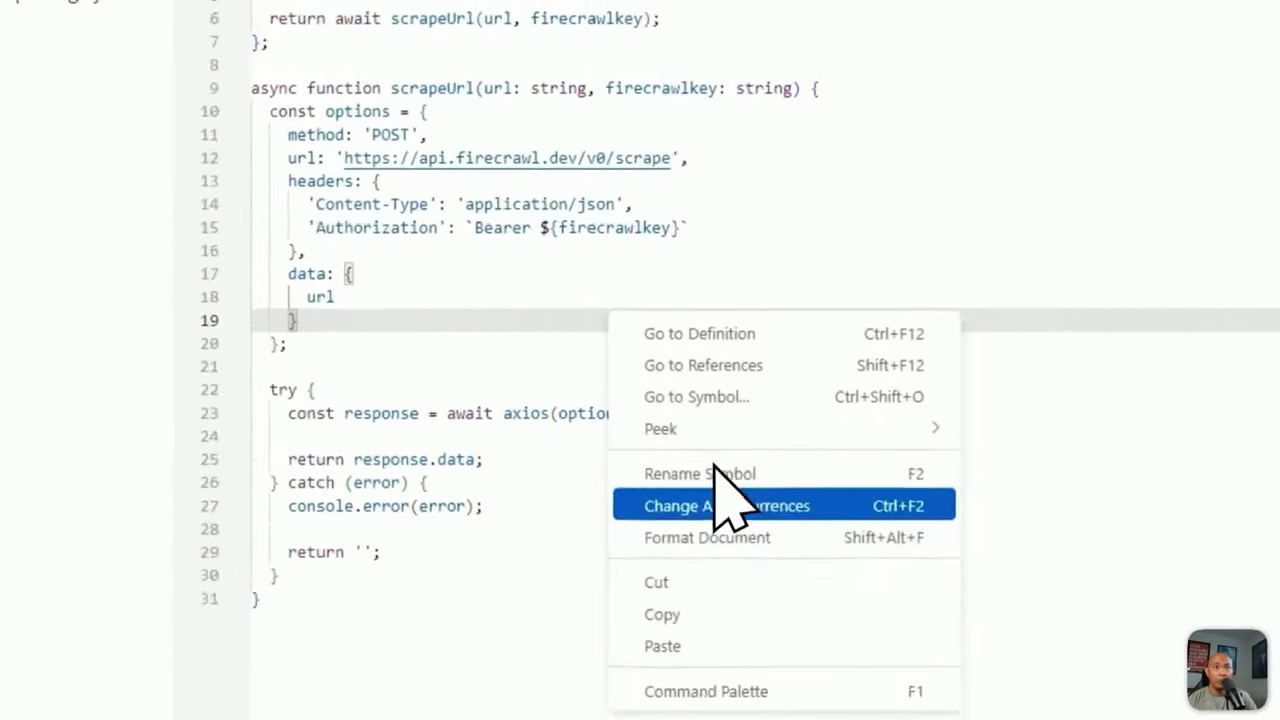
{"action": "key", "text": "Escape"}
{"action": "left_click", "coordinate": [480, 228]}
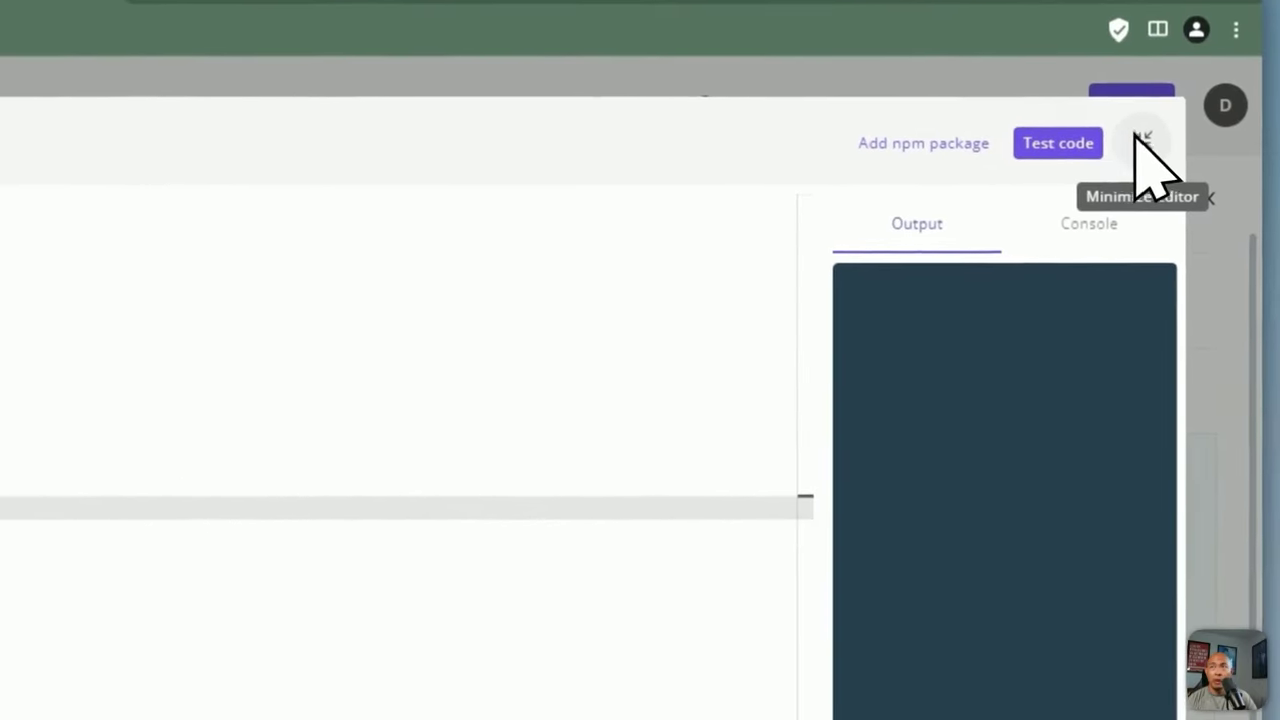
Shrink the code editor back into the step settings and test the code step.
{"action": "left_click", "coordinate": [1137, 143]}
{"action": "scroll", "coordinate": [729, 629], "scroll_direction": "down", "scroll_amount": 5}
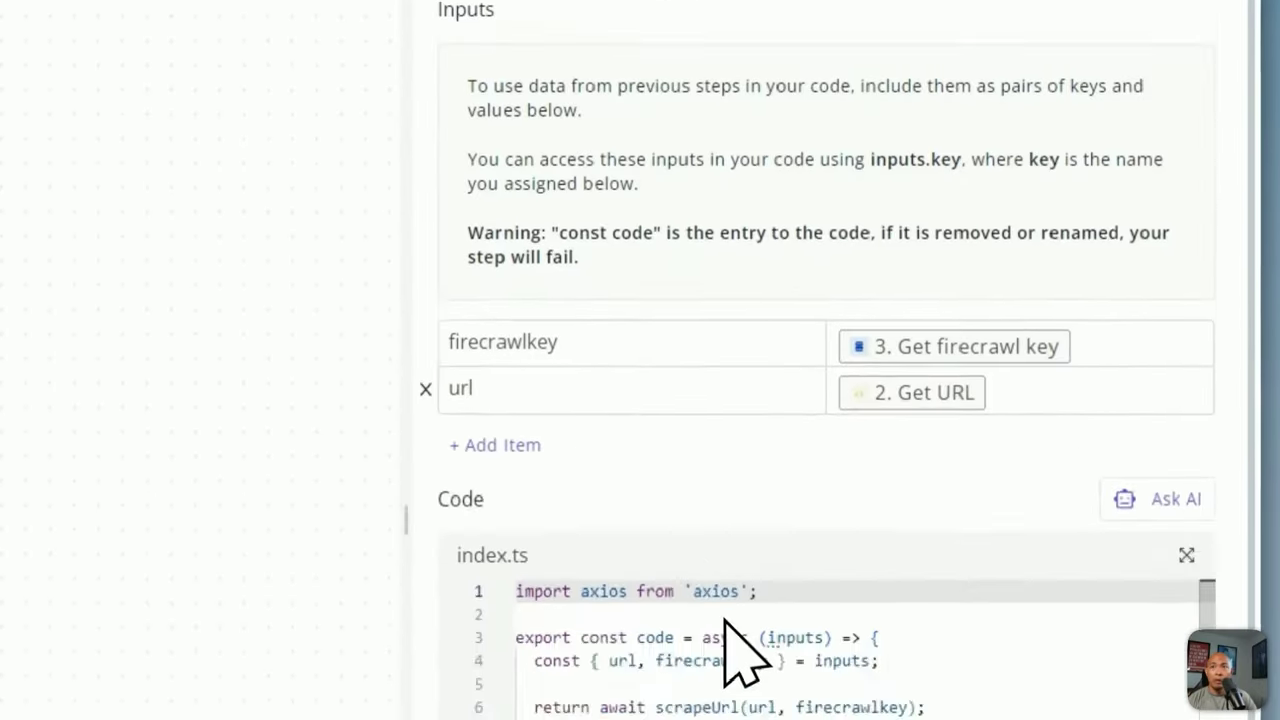
{"action": "left_click", "coordinate": [835, 557]}
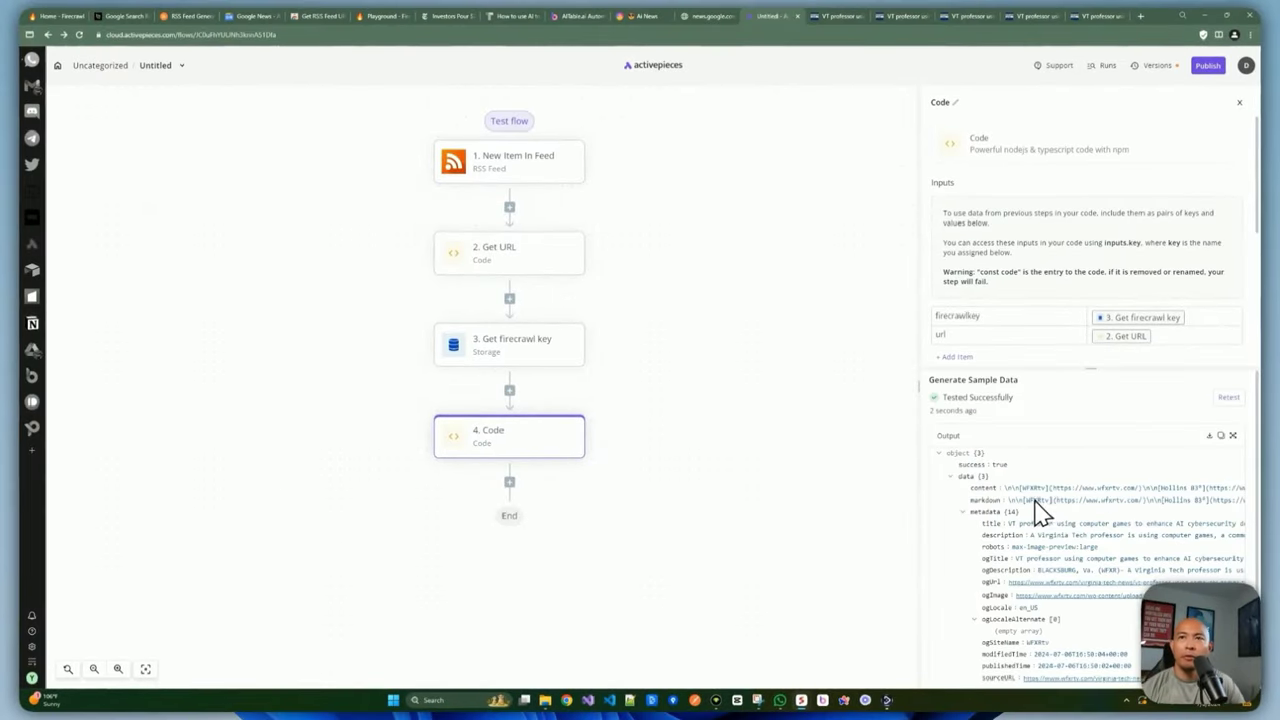
Widen the panel and review the output's success true, content, markdown, title and description.
{"action": "left_click_drag", "start_coordinate": [915, 465], "coordinate": [850, 401]}
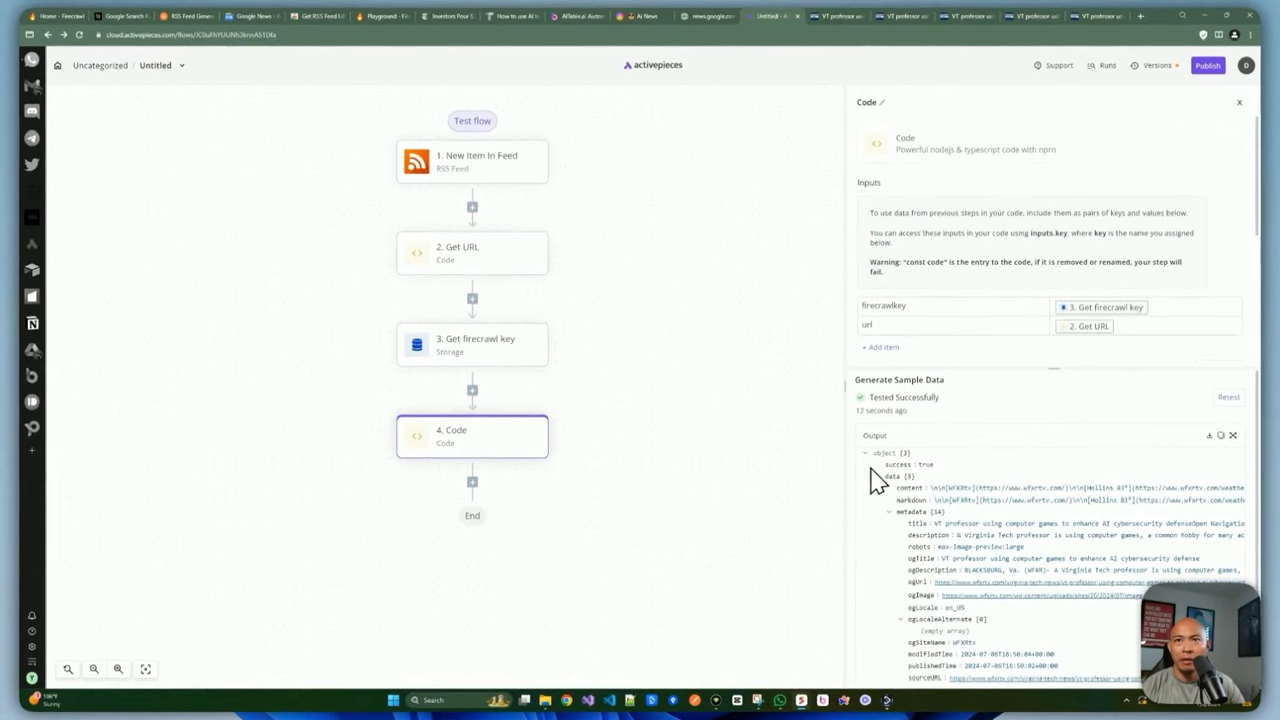
{"action": "left_click_drag", "start_coordinate": [887, 465], "coordinate": [925, 466]}
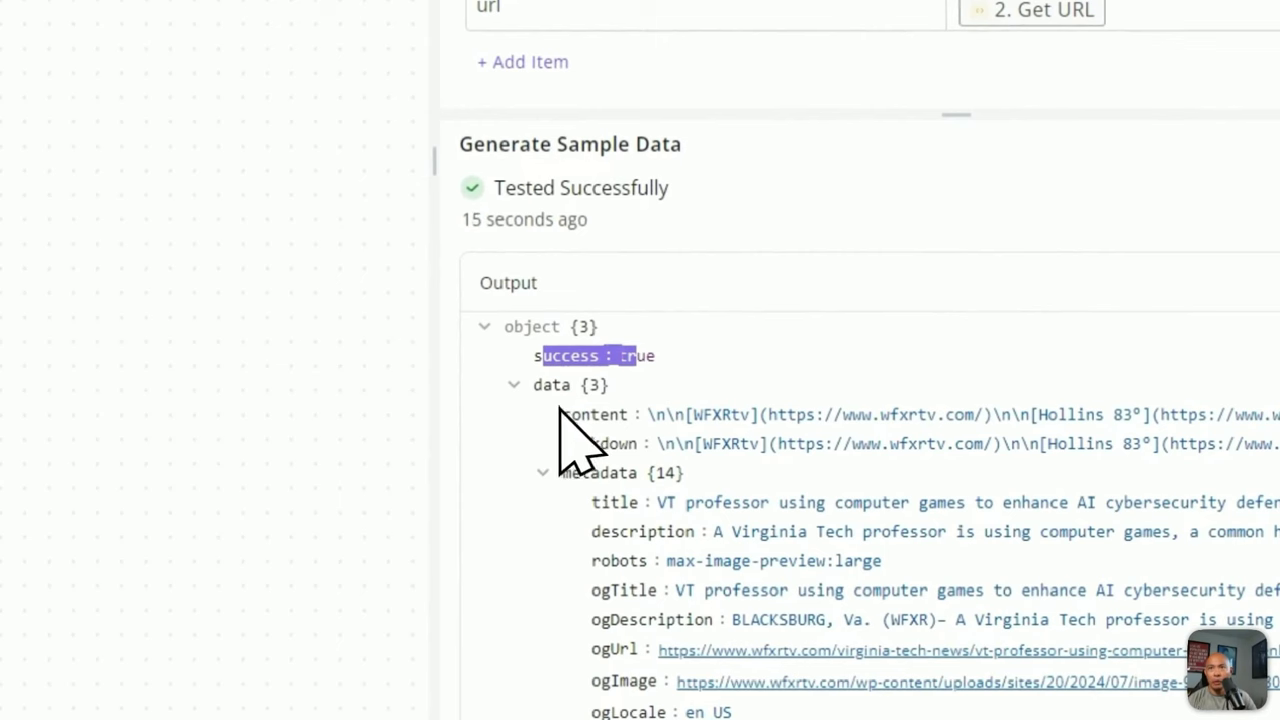
{"action": "left_click", "coordinate": [551, 407]}
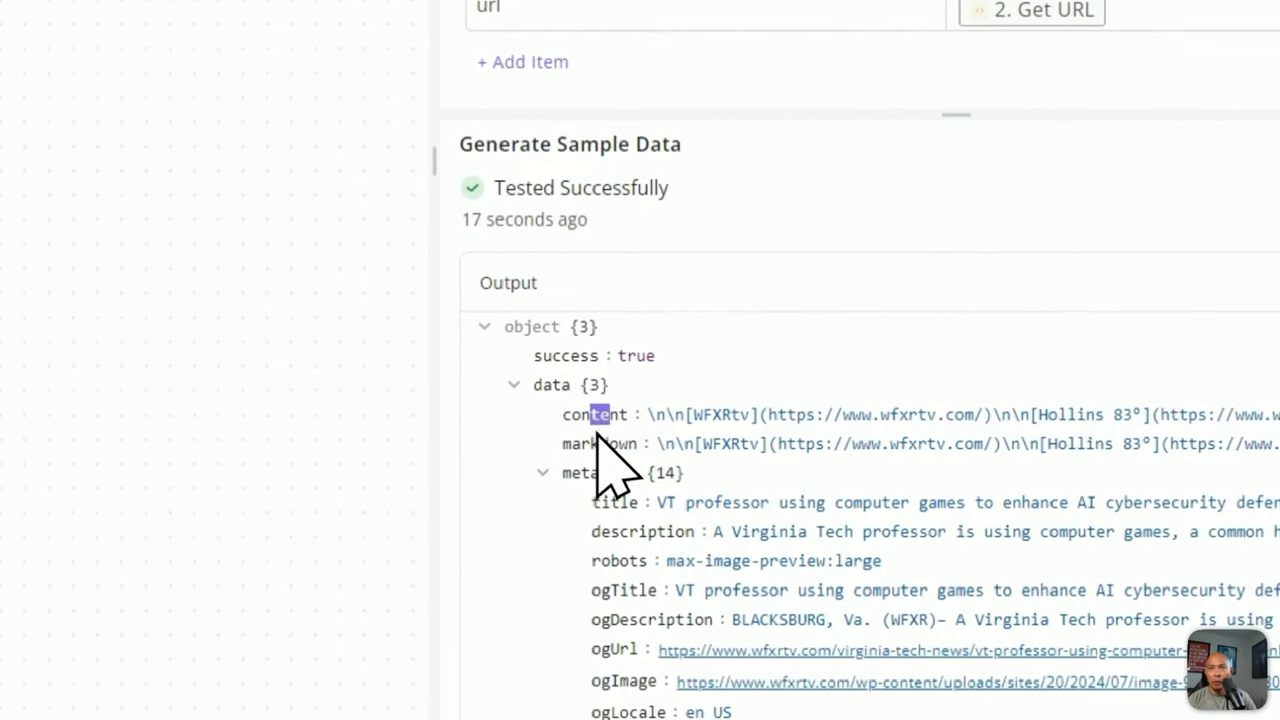
{"action": "left_click_drag", "start_coordinate": [592, 444], "coordinate": [627, 446]}
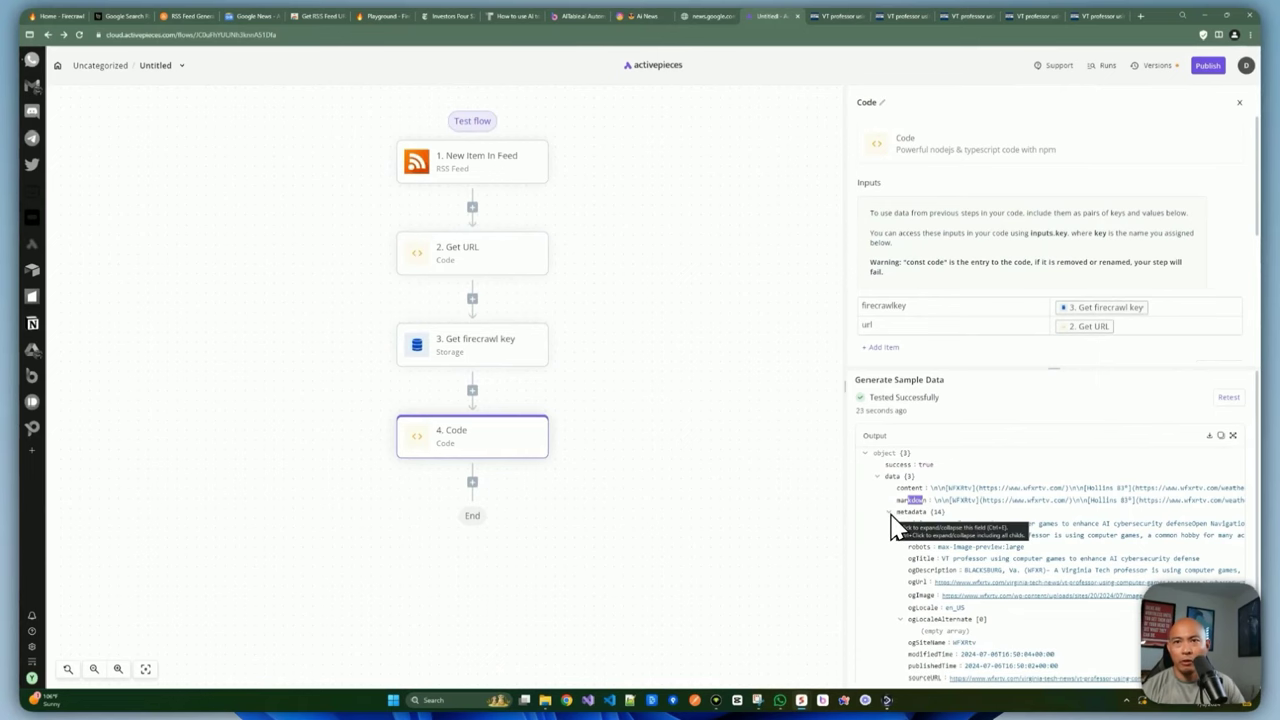
{"action": "mouse_move", "coordinate": [909, 487]}
{"action": "left_mouse_down"}
{"action": "mouse_move", "coordinate": [921, 488]}
{"action": "mouse_move", "coordinate": [909, 497]}
{"action": "left_mouse_up"}
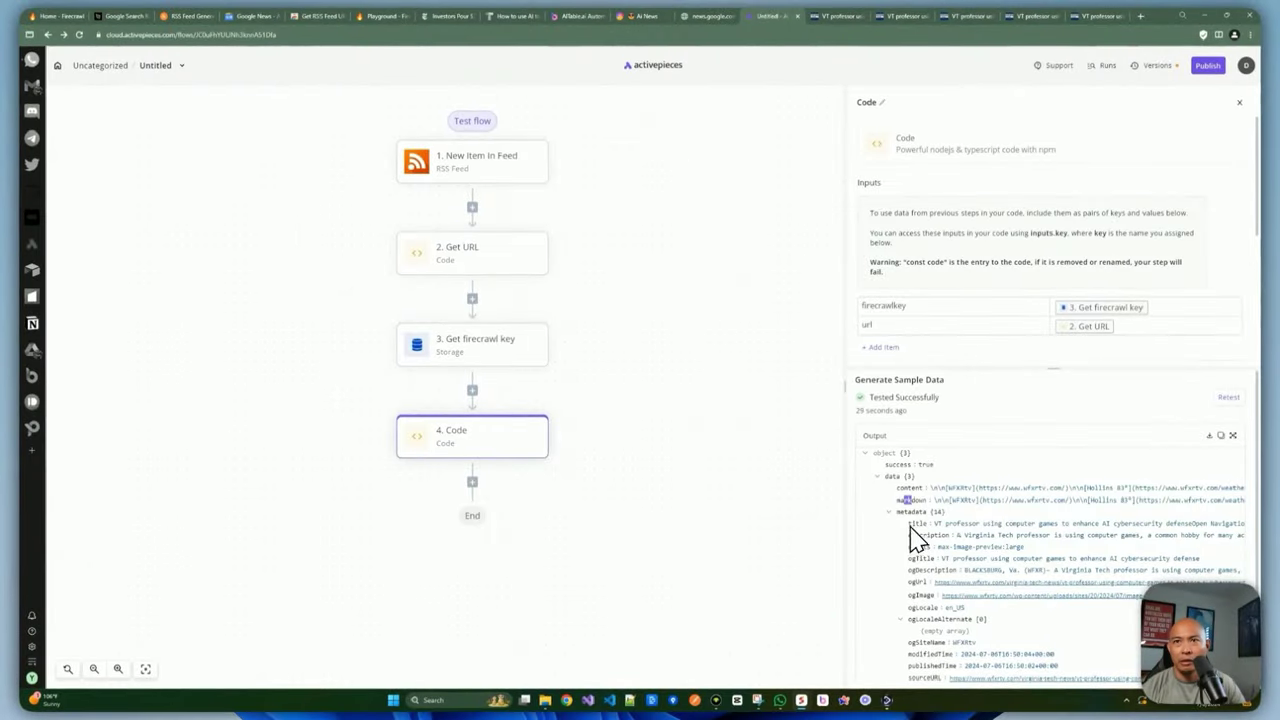
{"action": "mouse_move", "coordinate": [911, 530]}
{"action": "left_mouse_down"}
{"action": "mouse_move", "coordinate": [919, 521]}
{"action": "mouse_move", "coordinate": [938, 536]}
{"action": "mouse_move", "coordinate": [918, 533]}
{"action": "left_mouse_up"}
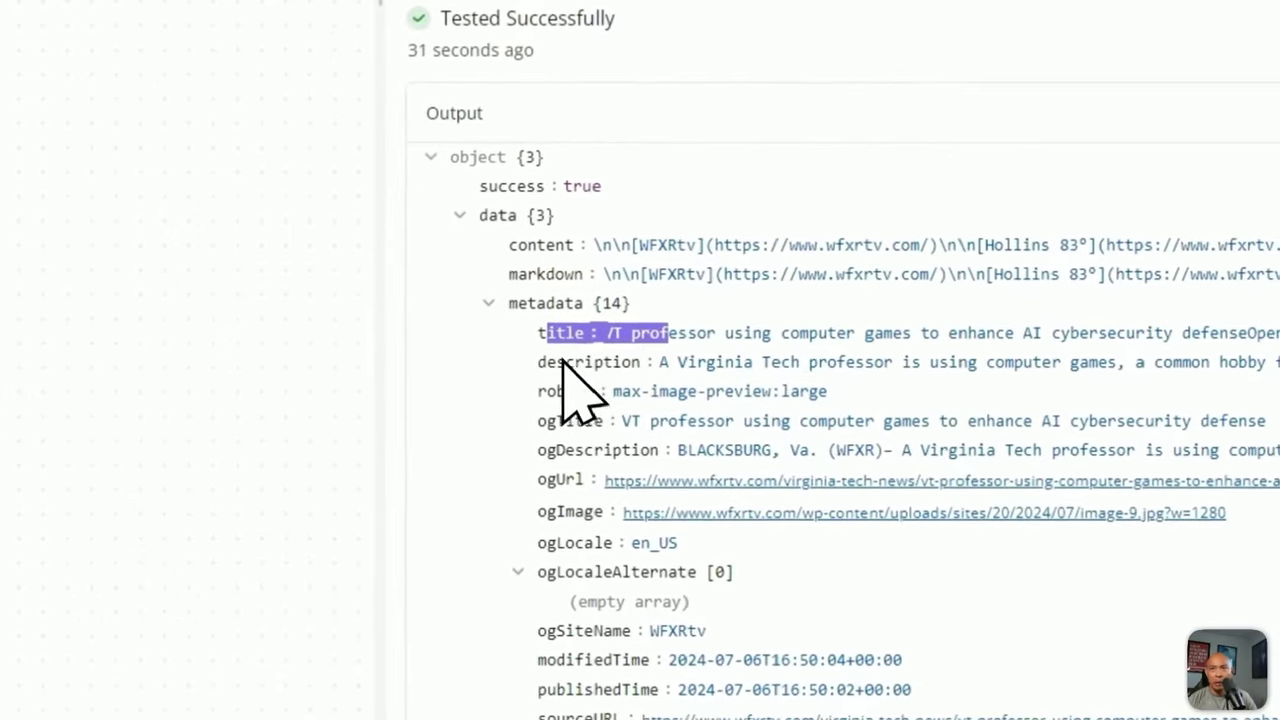
{"action": "left_click_drag", "start_coordinate": [562, 362], "coordinate": [588, 367]}
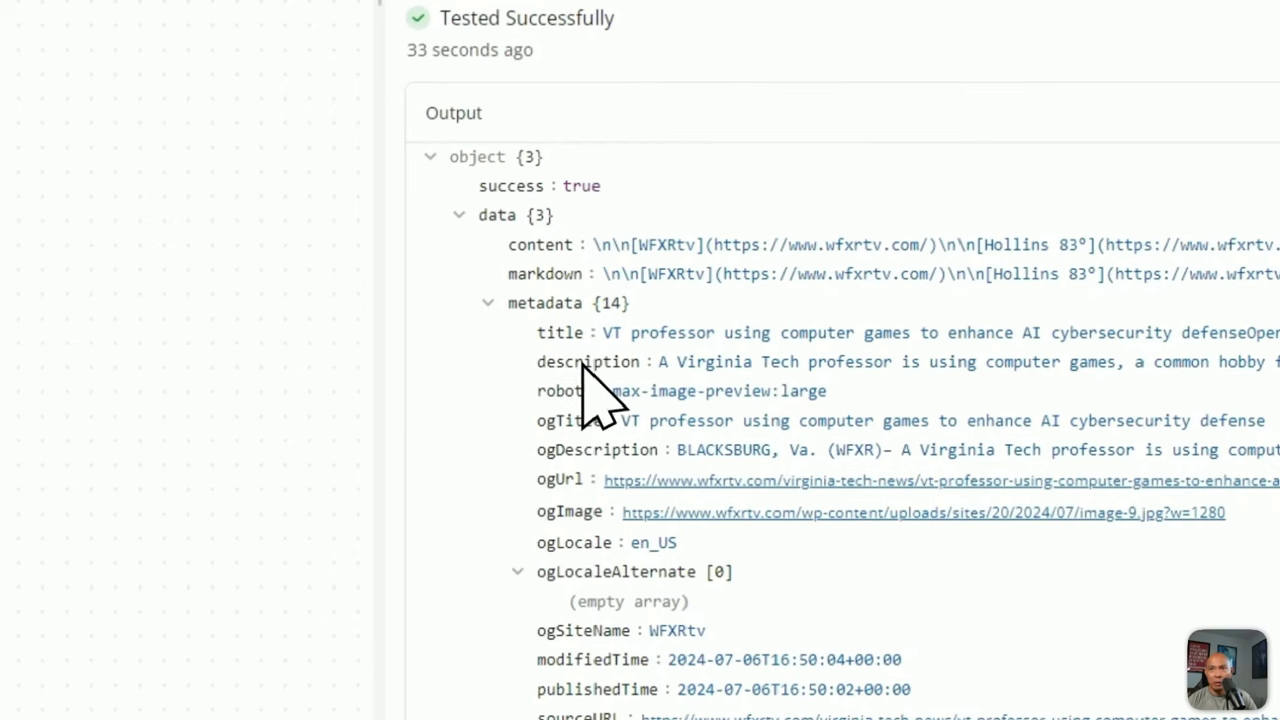
{"action": "left_click", "coordinate": [586, 371]}
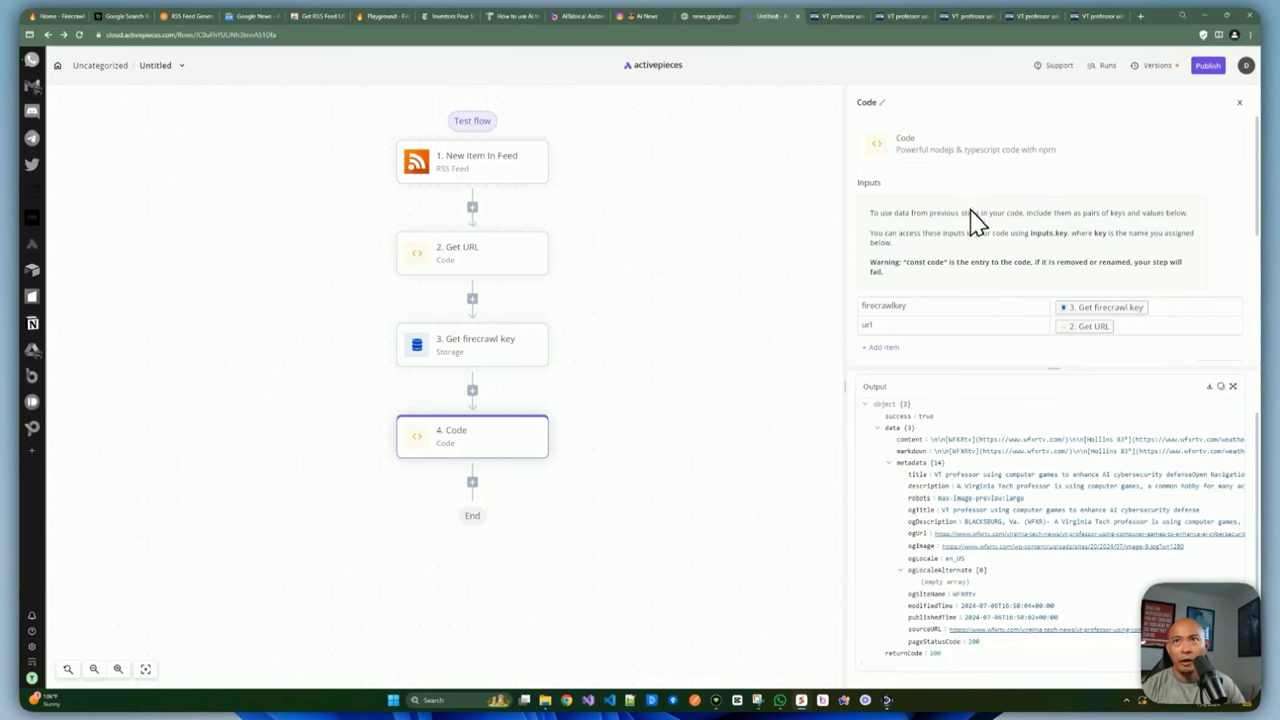
Rename the Code step to 'Web scrape URL with Firecrawl'.
{"action": "left_click", "coordinate": [866, 102]}
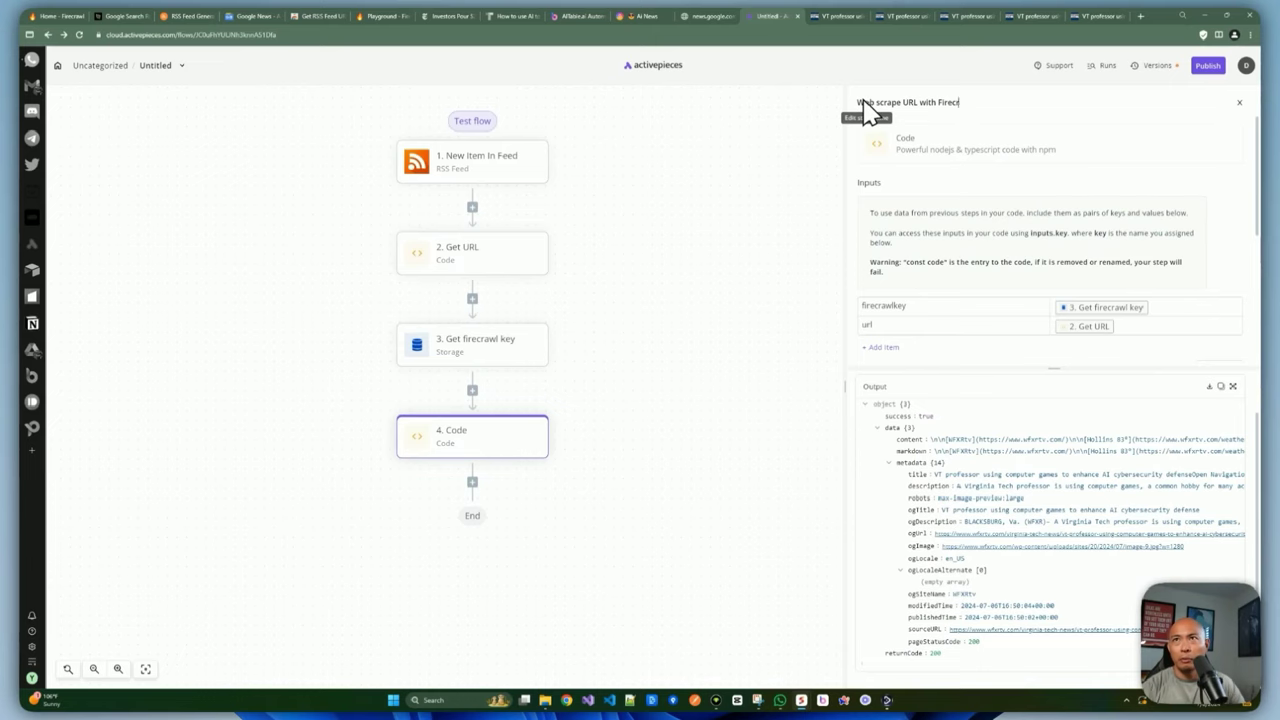
{"action": "type", "text": "awl"}
{"action": "key", "text": "Return"}
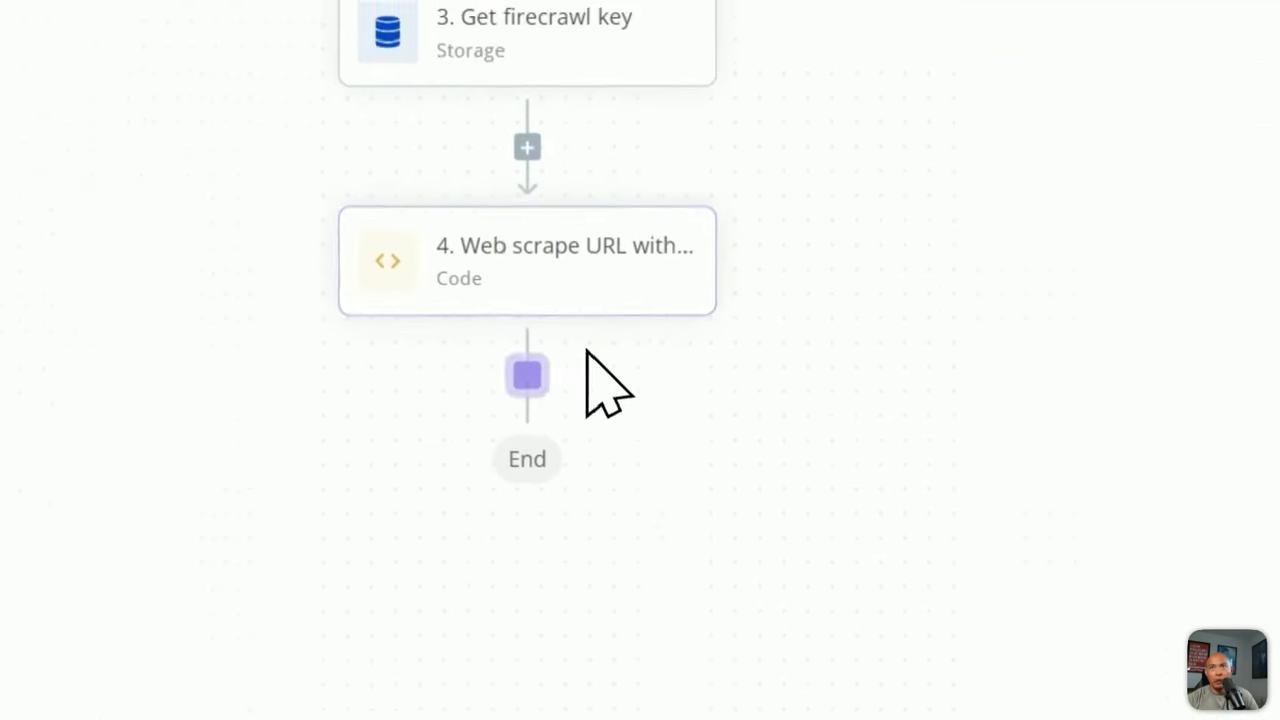
Add a Branch step after step 4 checking that the Firecrawl success value (Boolean) is true.
{"action": "left_click", "coordinate": [527, 375]}
{"action": "type", "text": "bran"}
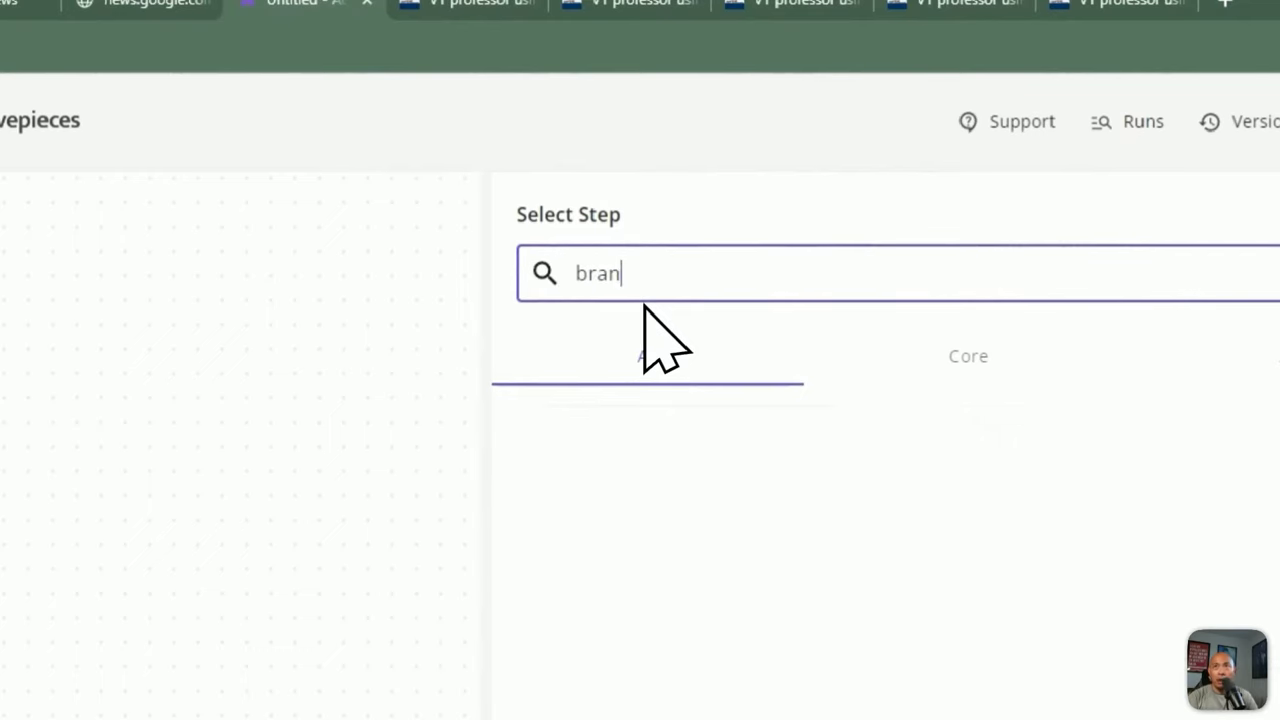
{"action": "left_click", "coordinate": [643, 488]}
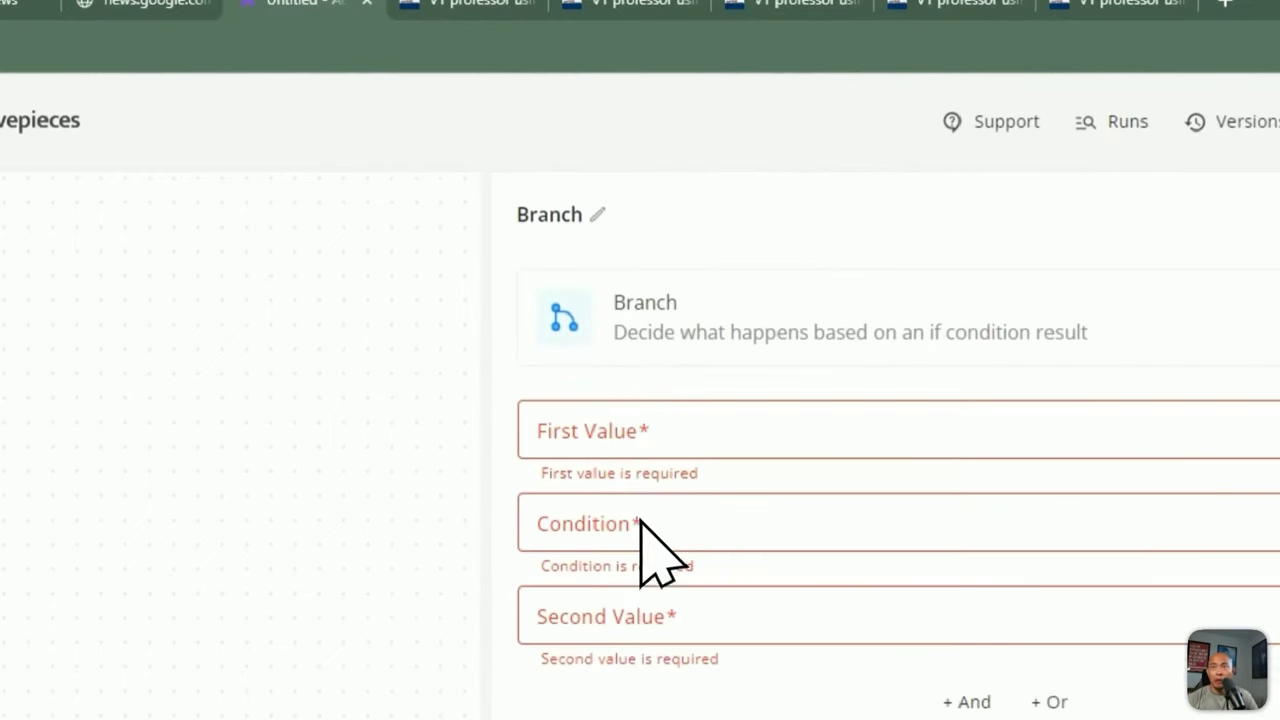
{"action": "left_click", "coordinate": [631, 428]}
{"action": "left_click", "coordinate": [660, 423]}
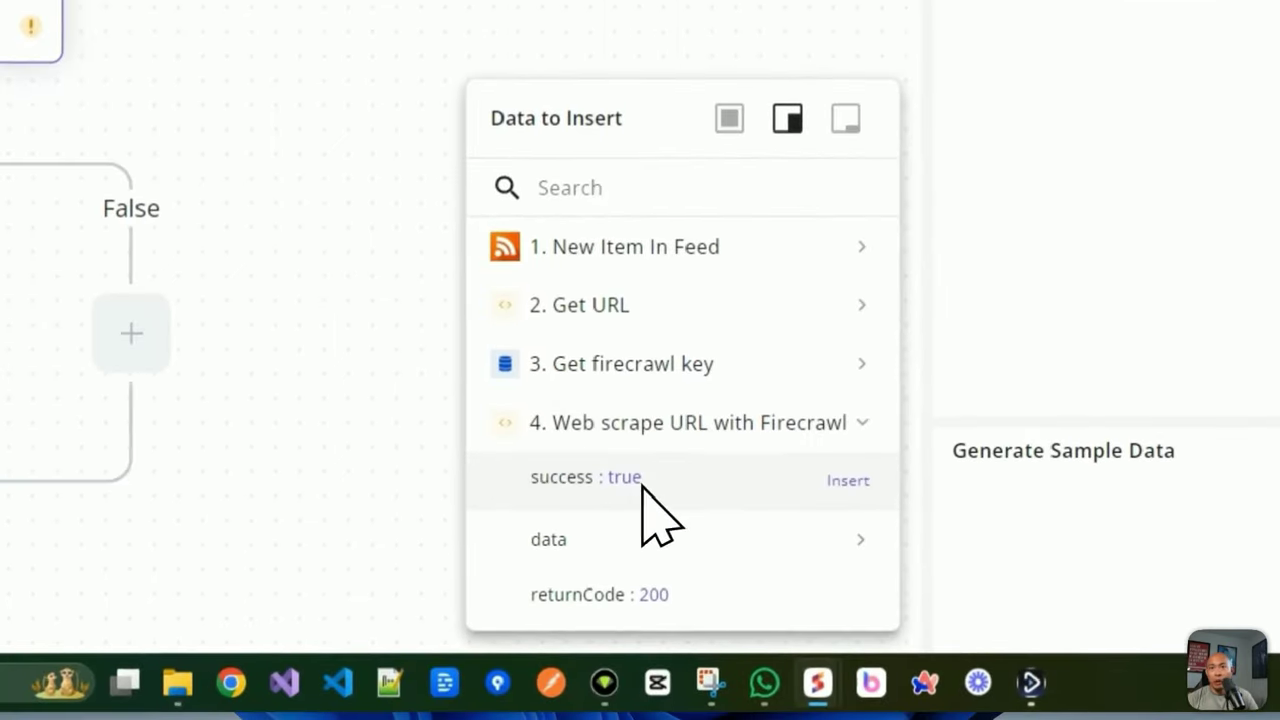
{"action": "left_click", "coordinate": [643, 487]}
{"action": "left_click", "coordinate": [580, 230]}
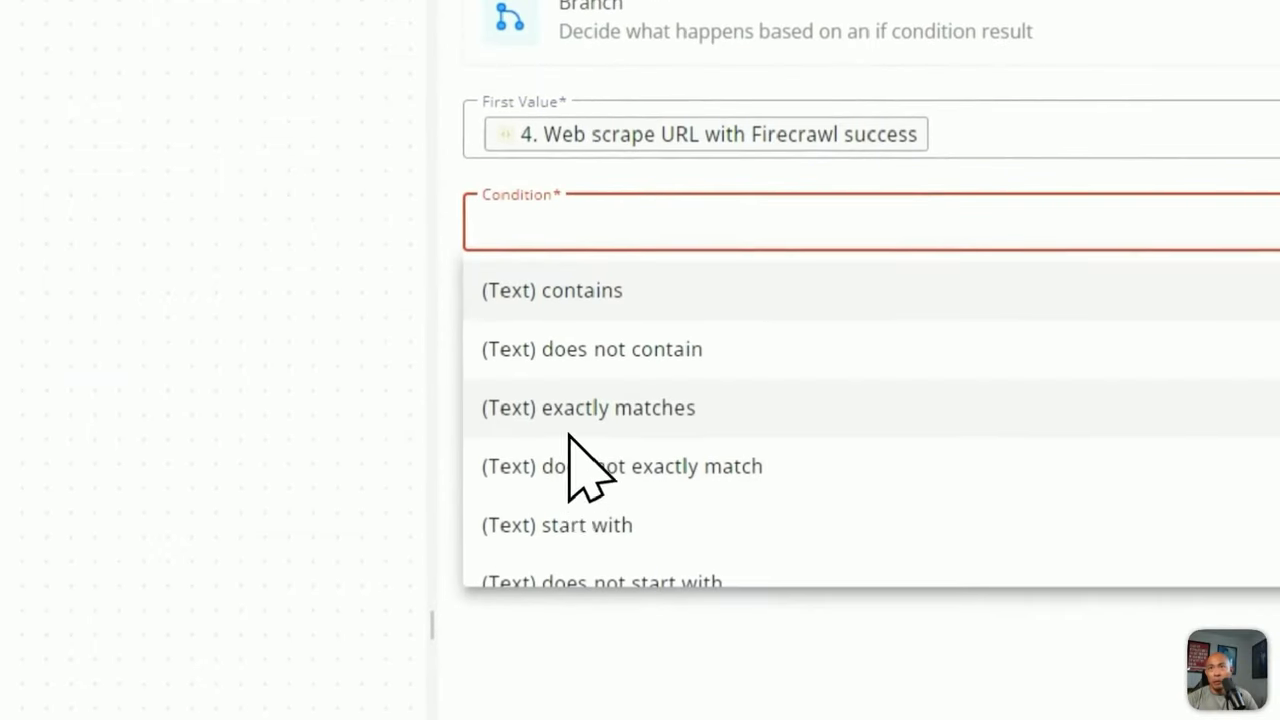
{"action": "scroll", "coordinate": [590, 470], "scroll_direction": "down", "scroll_amount": 5}
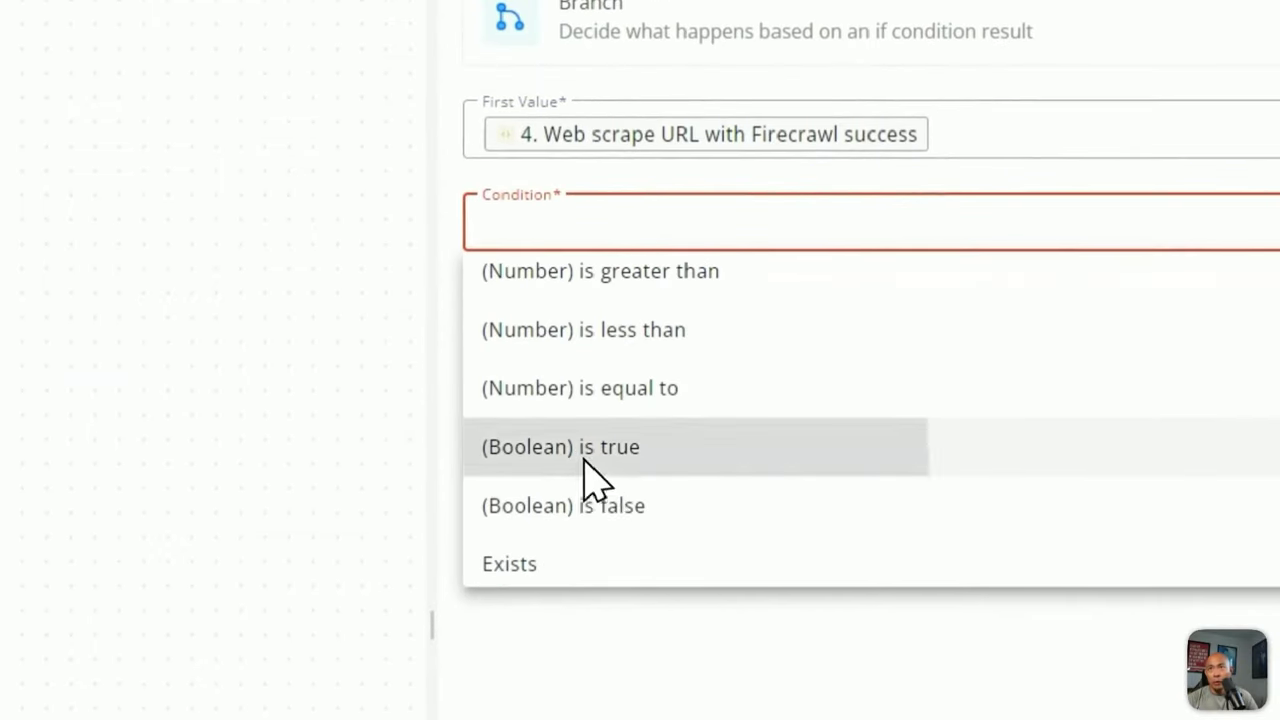
{"action": "left_click", "coordinate": [585, 450]}
Test the branch and name it 'Do we have any content?'.
{"action": "scroll", "coordinate": [800, 500], "scroll_direction": "down", "scroll_amount": 10}
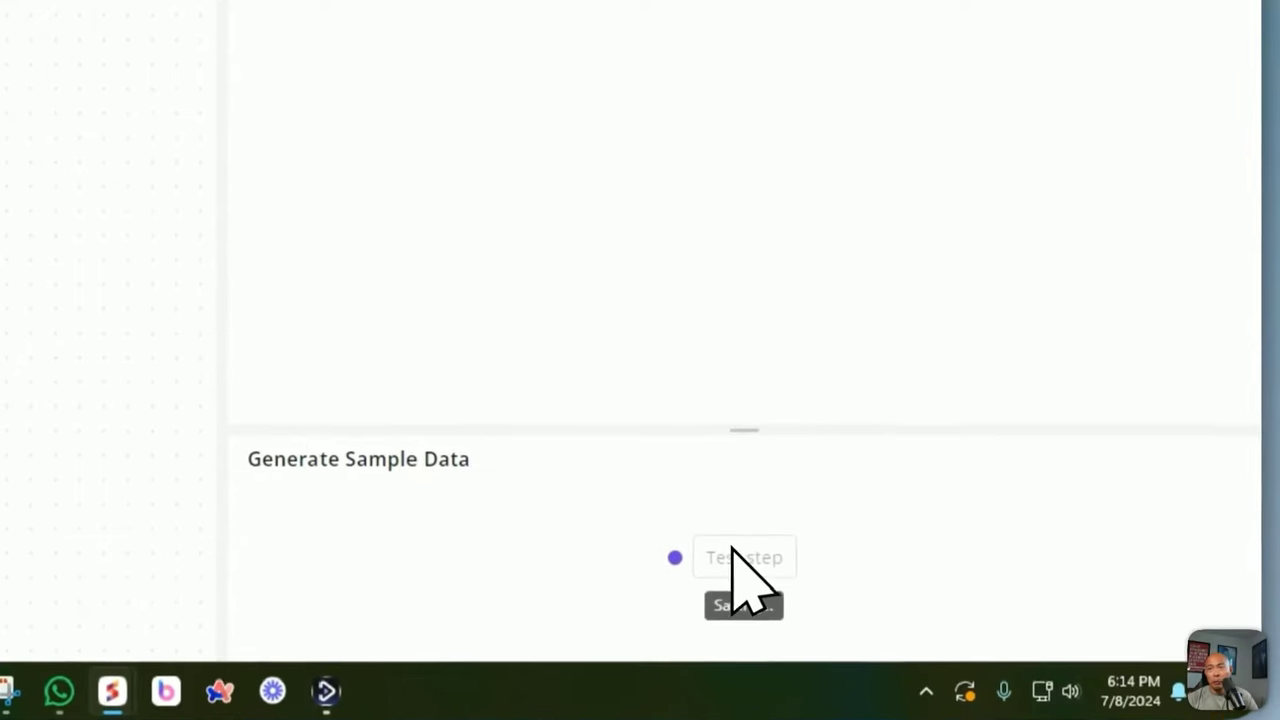
{"action": "left_click", "coordinate": [740, 560]}
{"action": "left_click_drag", "start_coordinate": [744, 430], "coordinate": [735, 289]}
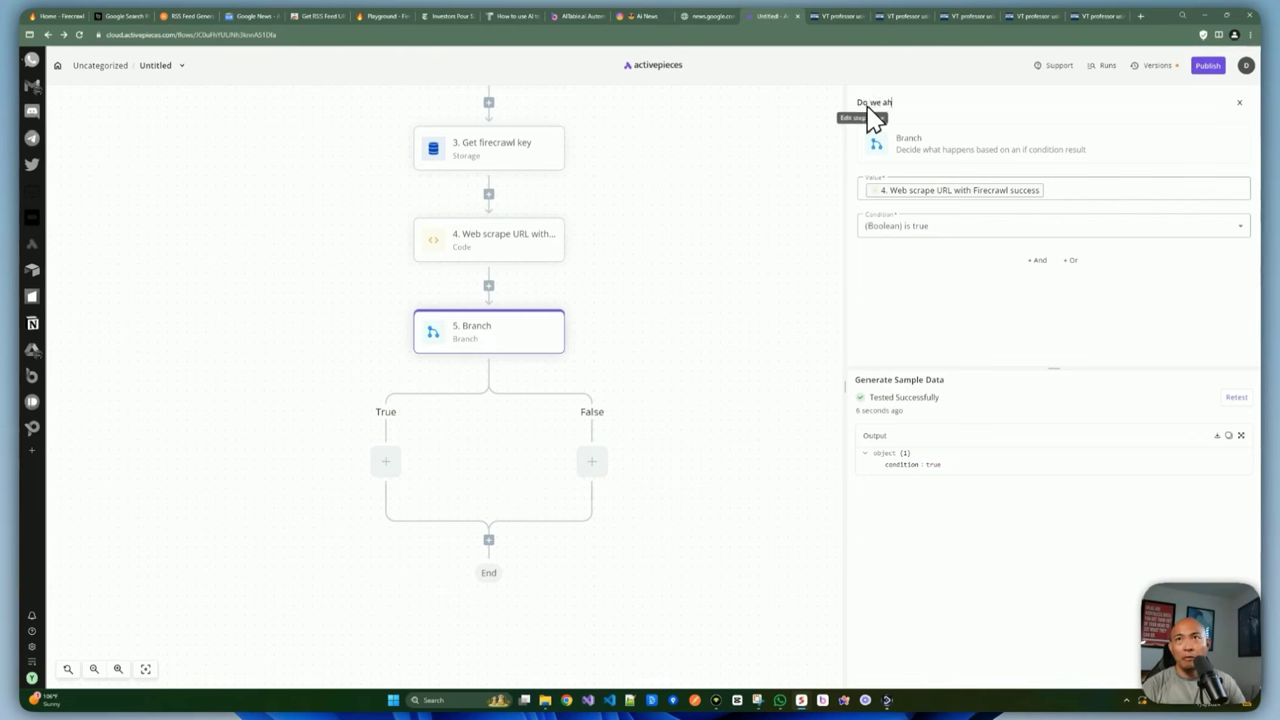
{"action": "type", "text": "a"}
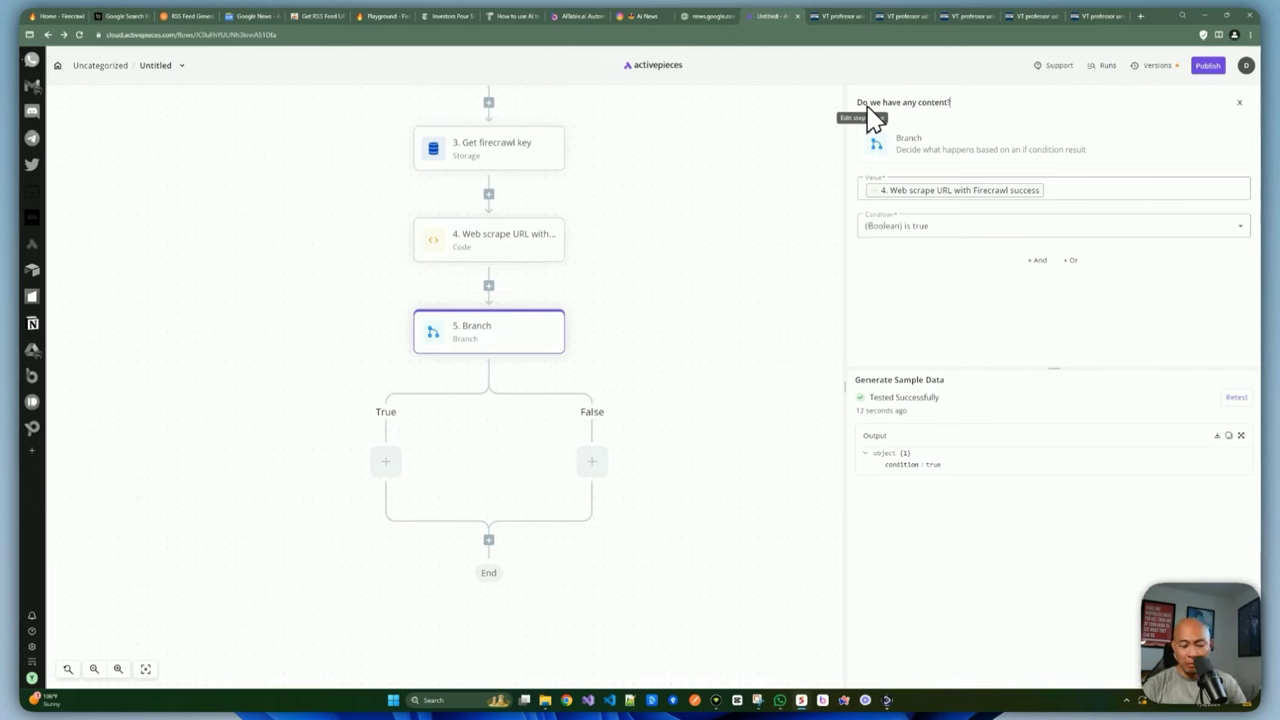
{"action": "key", "text": "Return"}
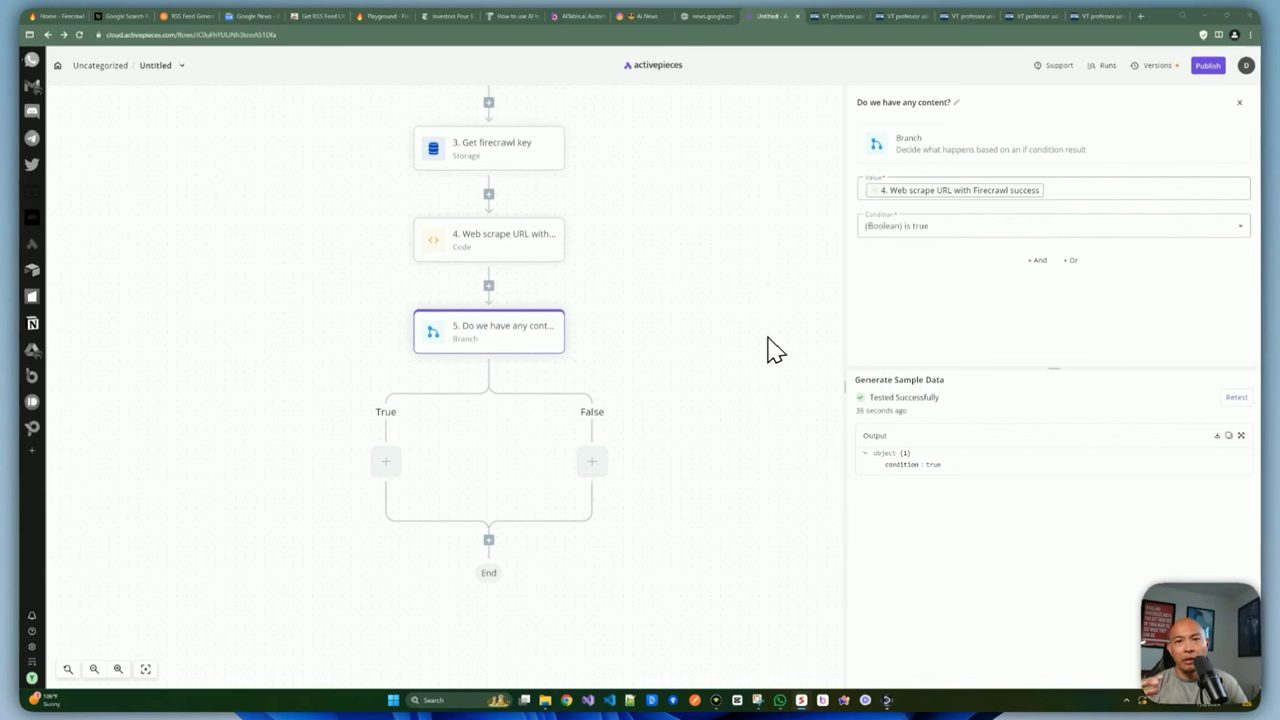
Add a Straico Ask AI step to the True branch.
{"action": "left_click", "coordinate": [387, 463]}
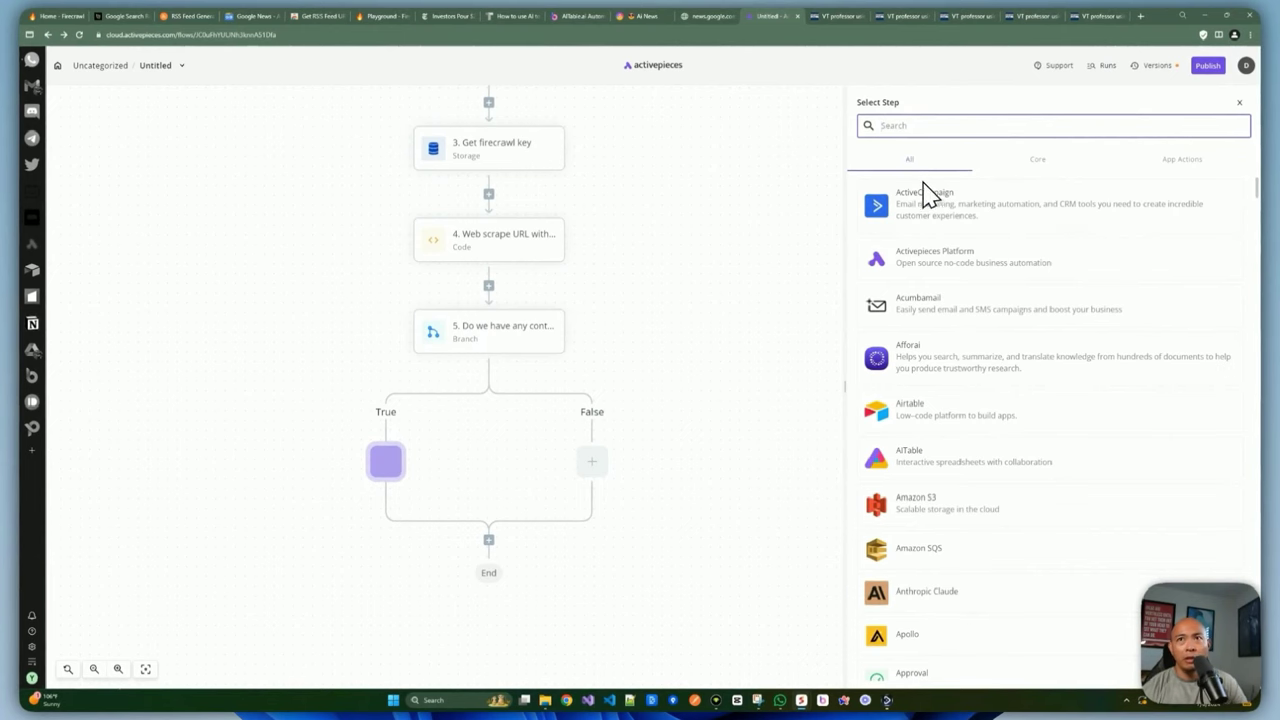
{"action": "type", "text": "strai"}
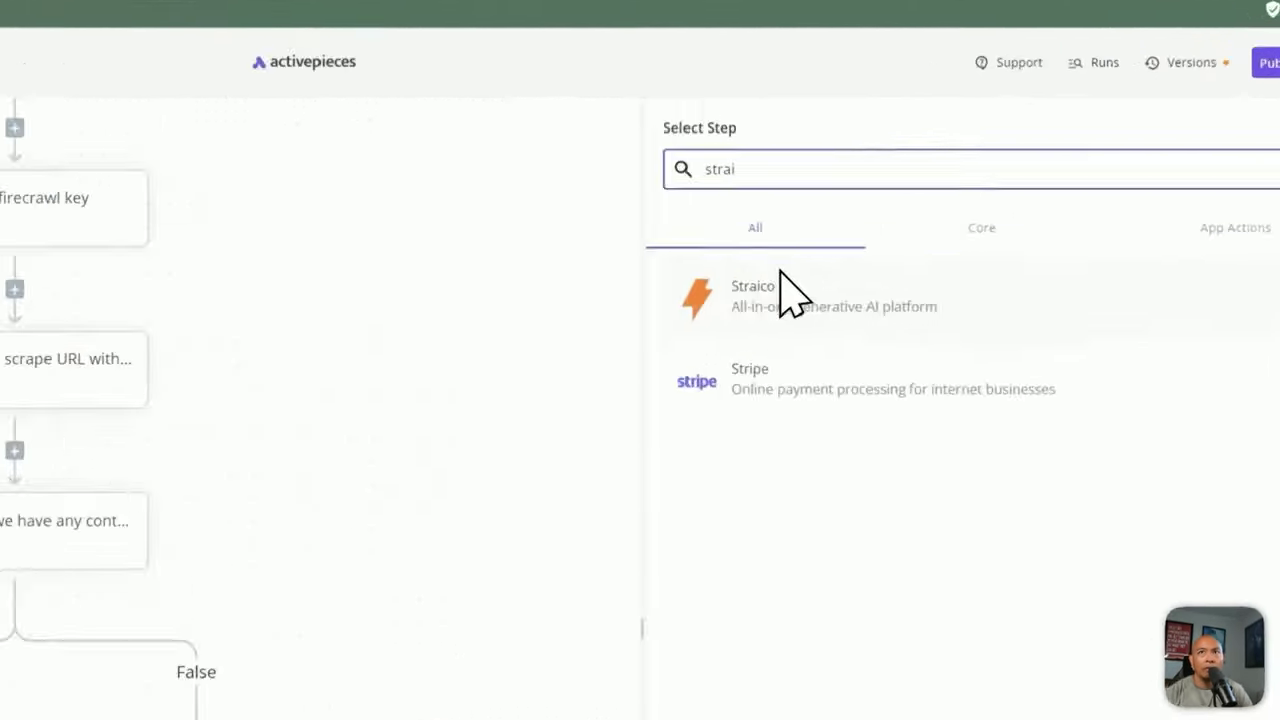
{"action": "left_click", "coordinate": [935, 195]}
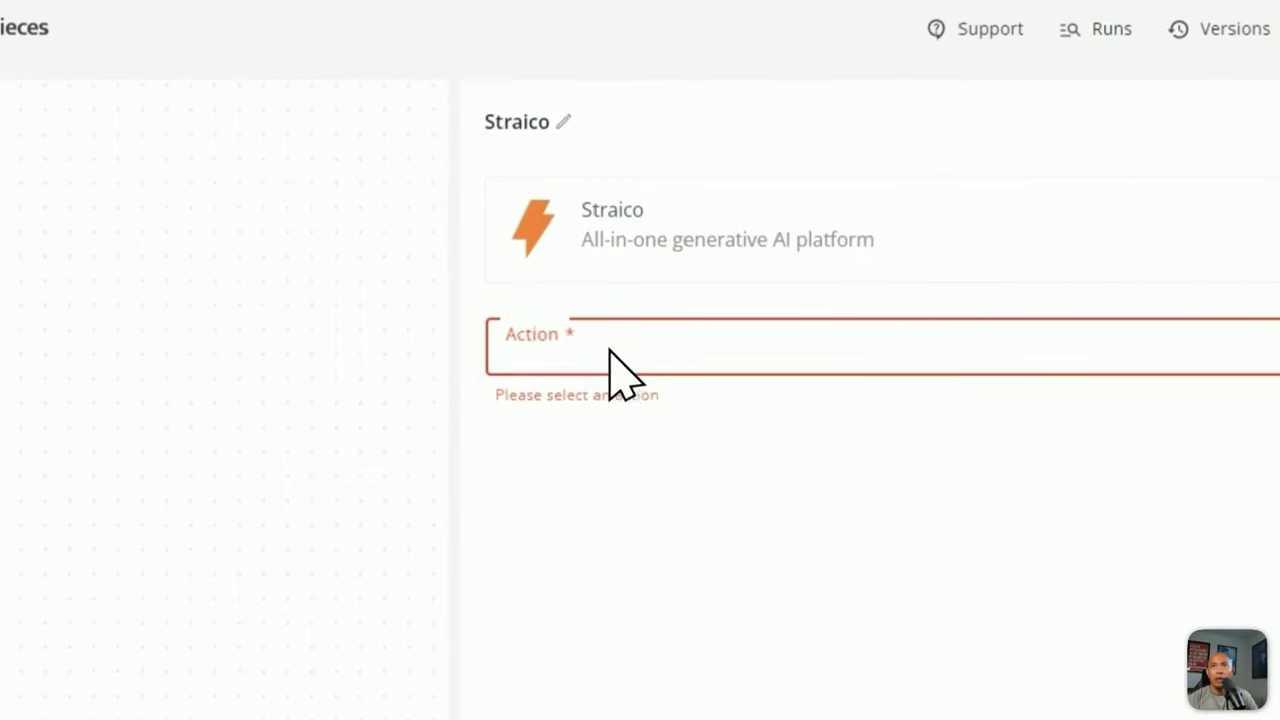
{"action": "left_click", "coordinate": [606, 368]}
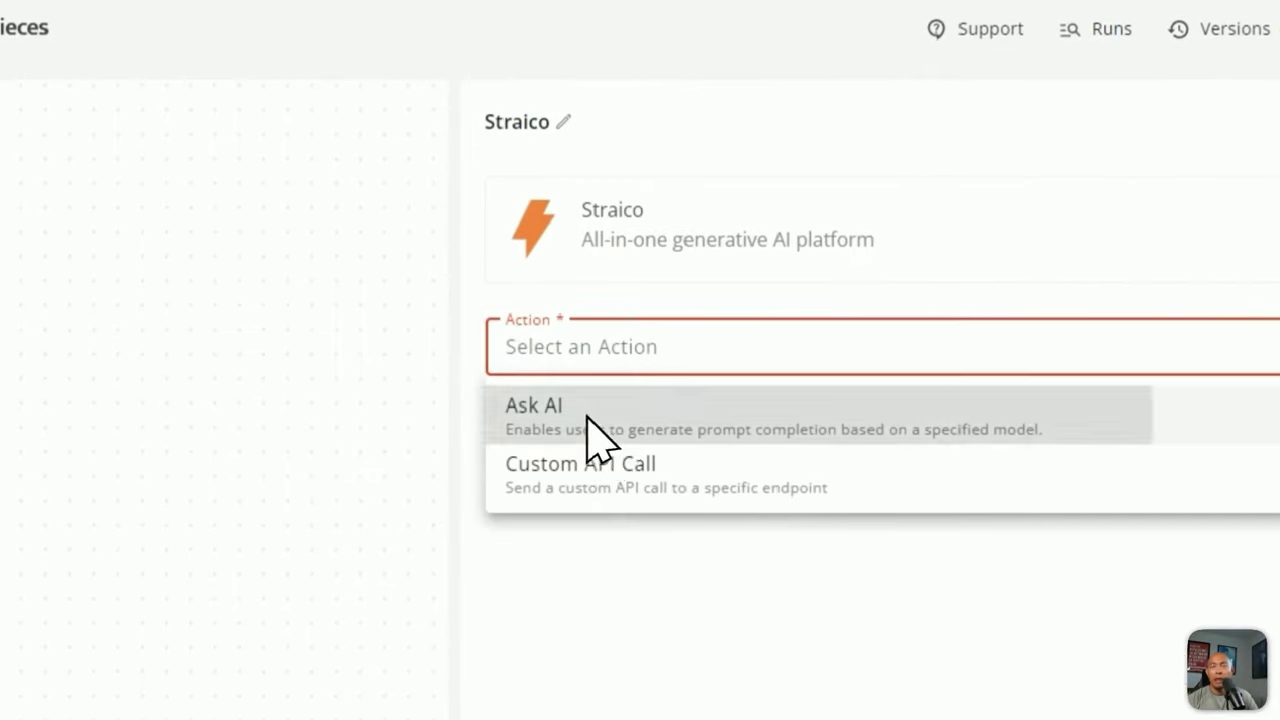
{"action": "left_click", "coordinate": [590, 430]}
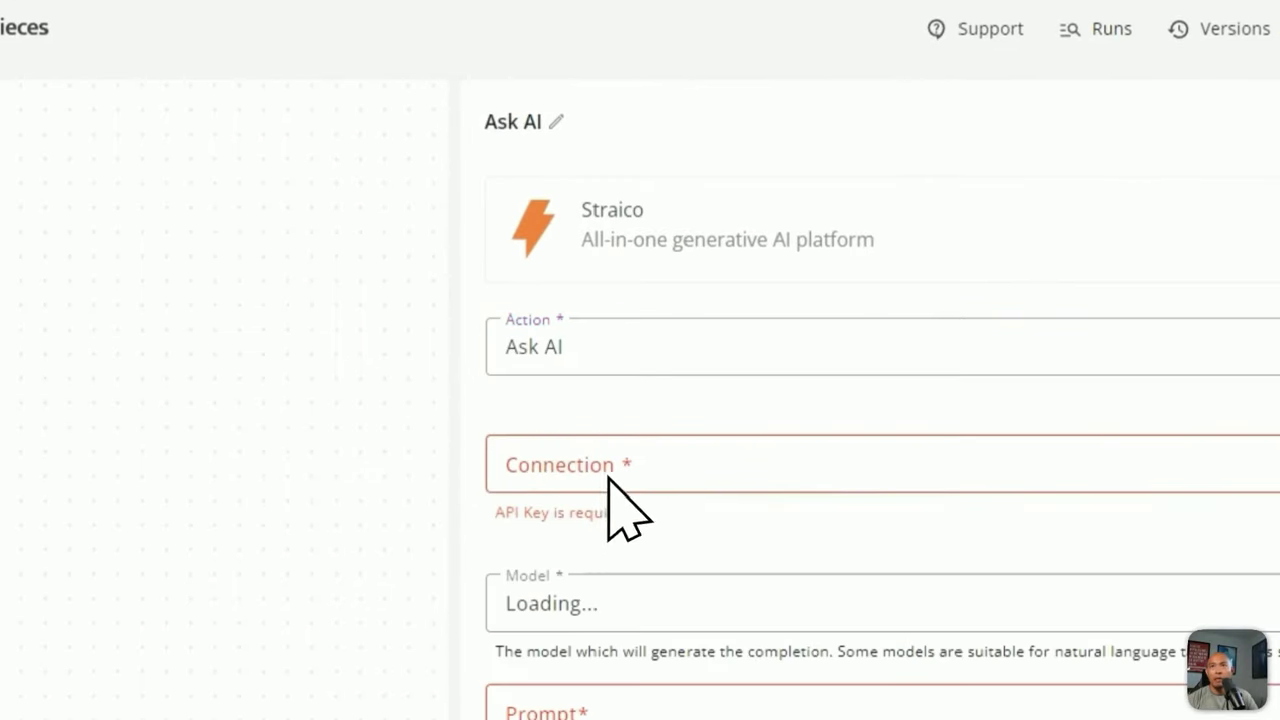
Use the straico connection and the OpenAI: GPT-4o model for Ask AI.
{"action": "left_click", "coordinate": [606, 480]}
{"action": "left_click", "coordinate": [588, 582]}
{"action": "left_click", "coordinate": [594, 585]}
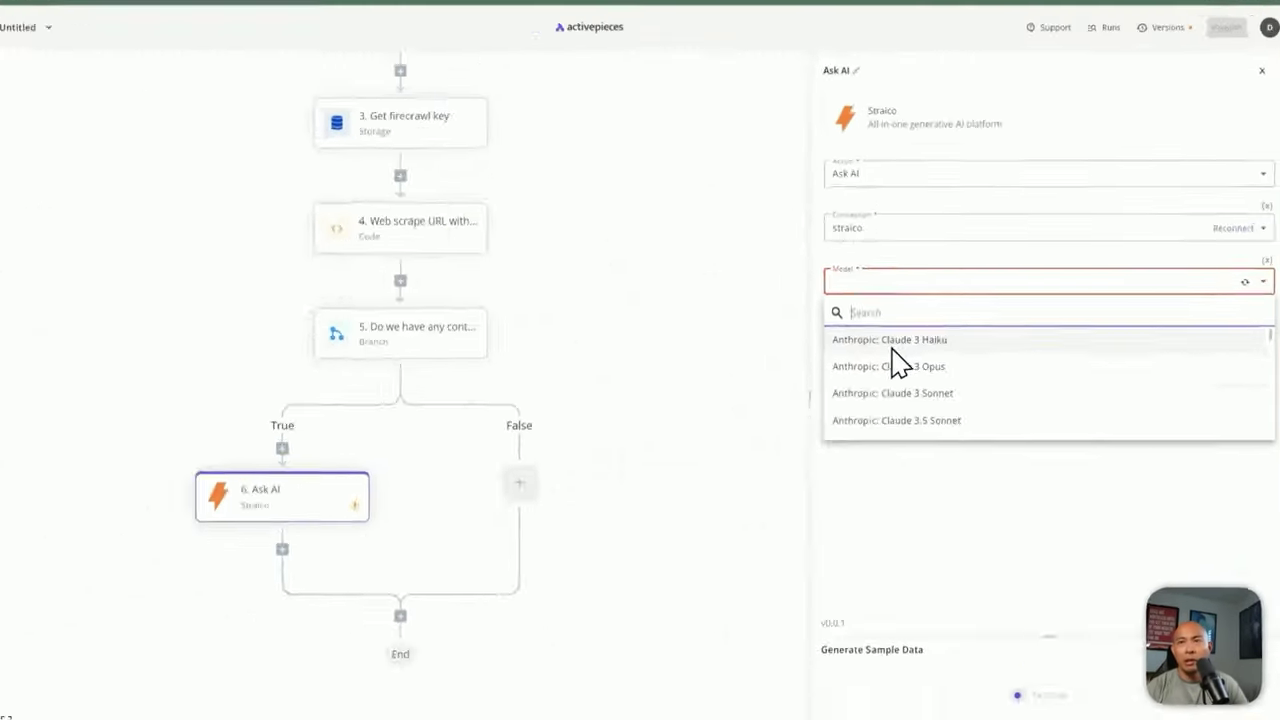
{"action": "type", "text": "4o"}
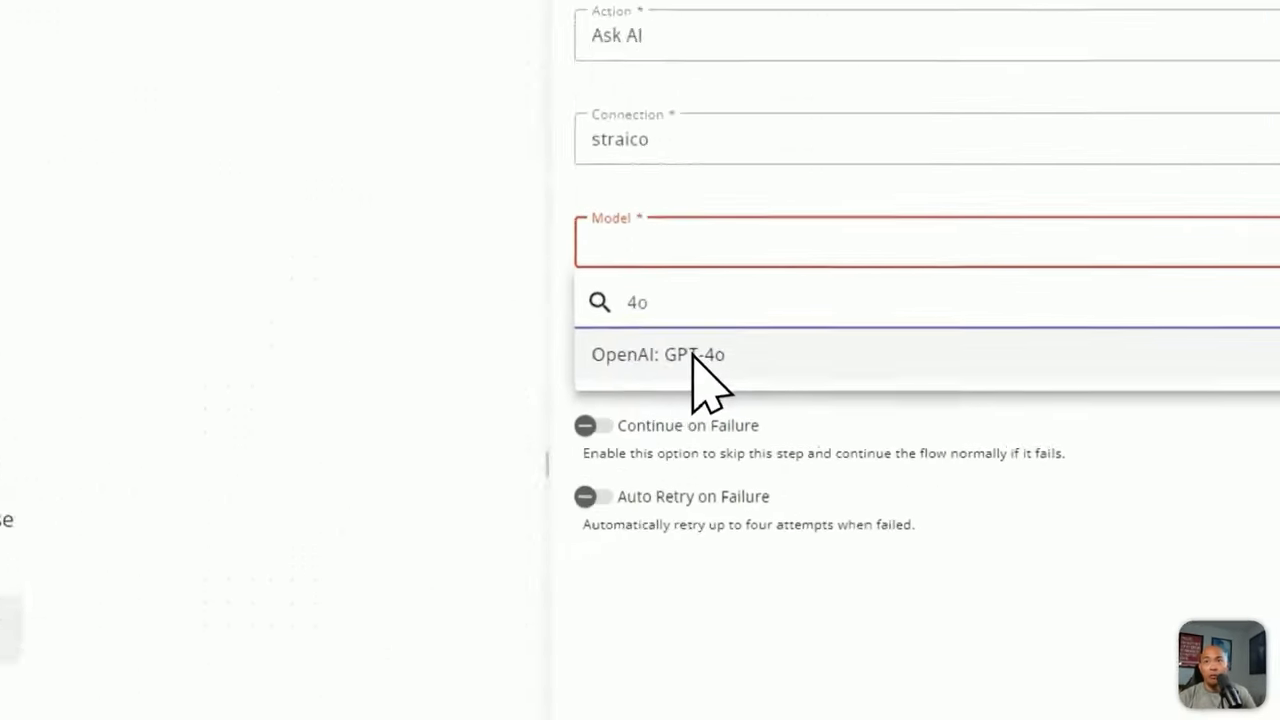
{"action": "left_click", "coordinate": [694, 355]}
{"action": "left_click", "coordinate": [635, 365]}
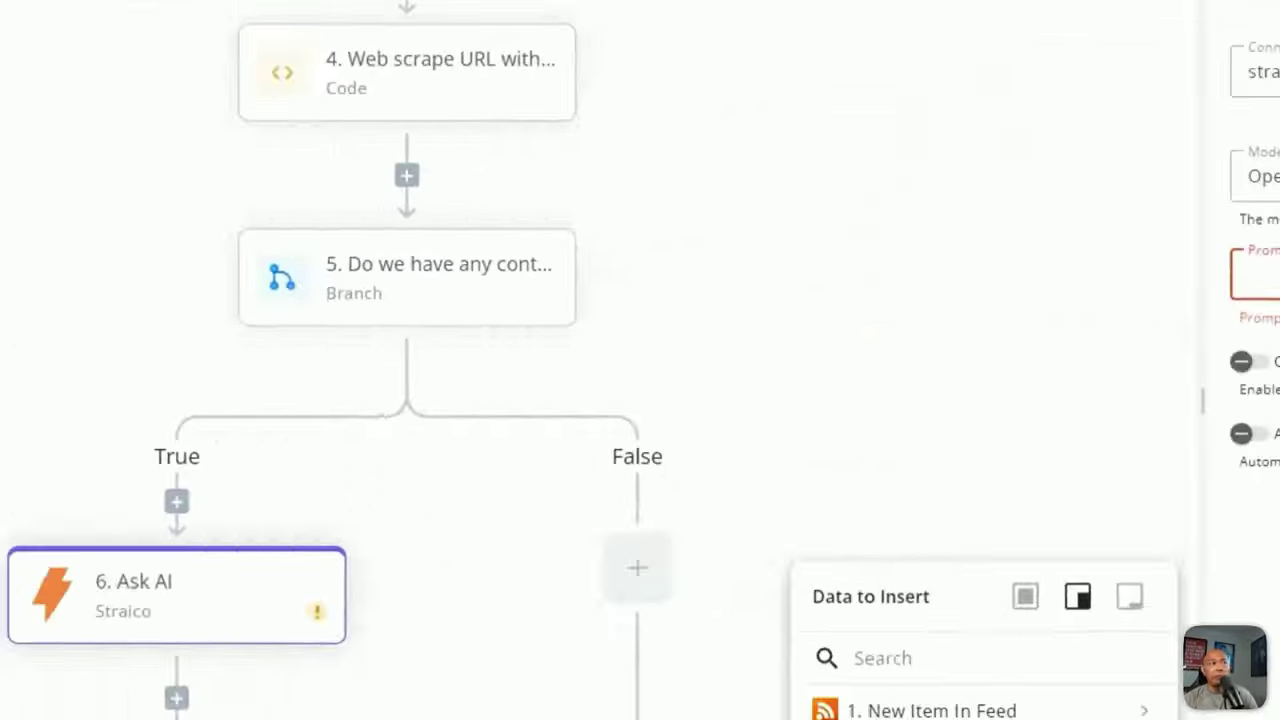
{"action": "key", "text": "Escape"}
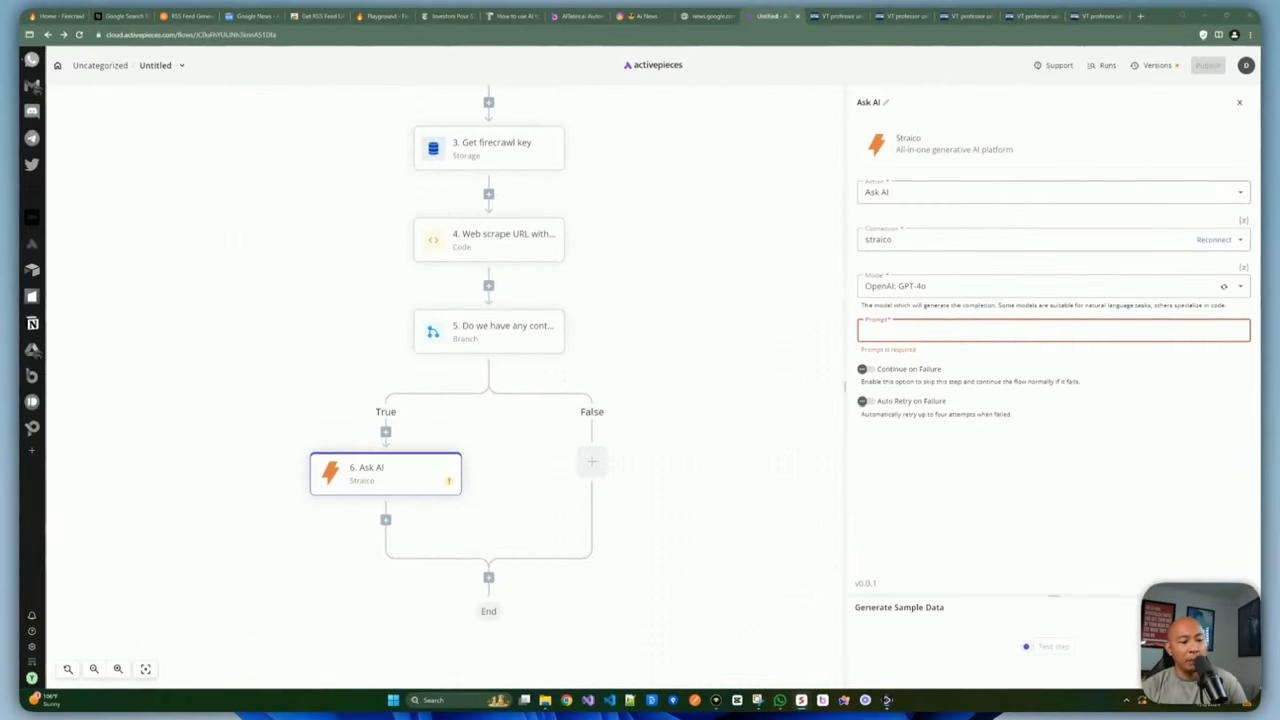
Paste the data extraction prompt and delete its outdated Firecrawl variable.
{"action": "left_click", "coordinate": [888, 333]}
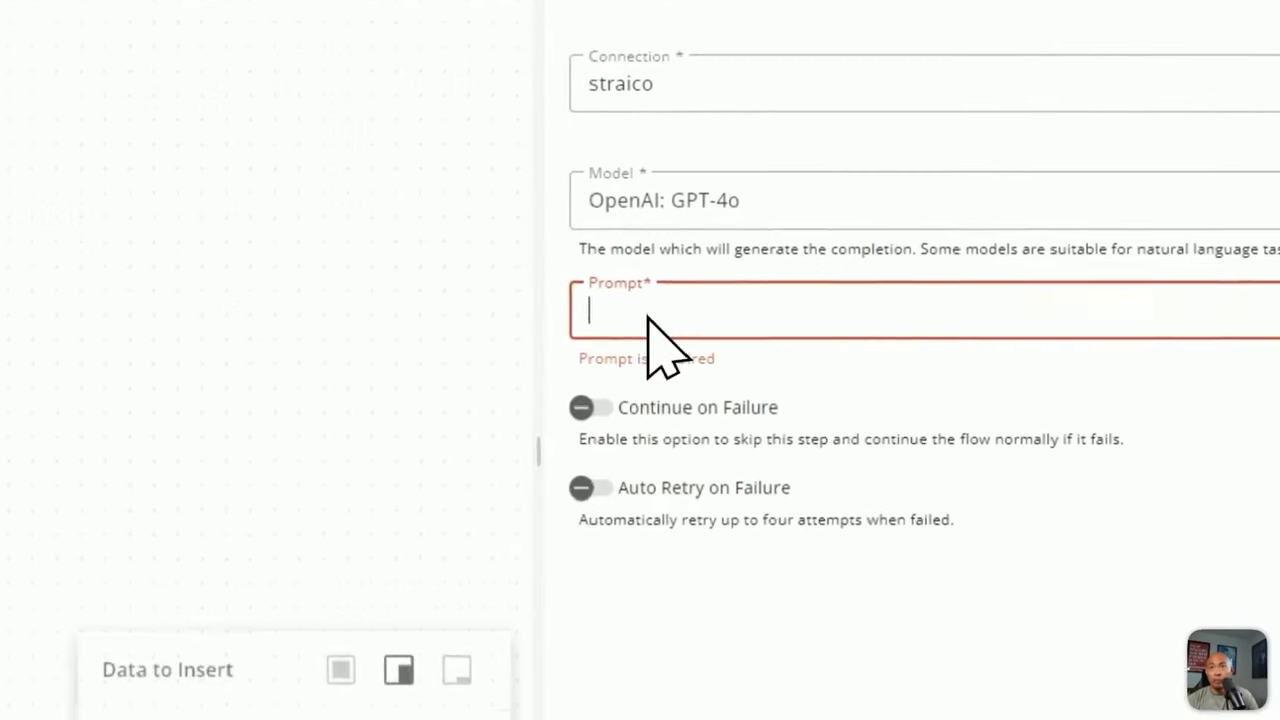
{"action": "key", "text": "ctrl+v"}
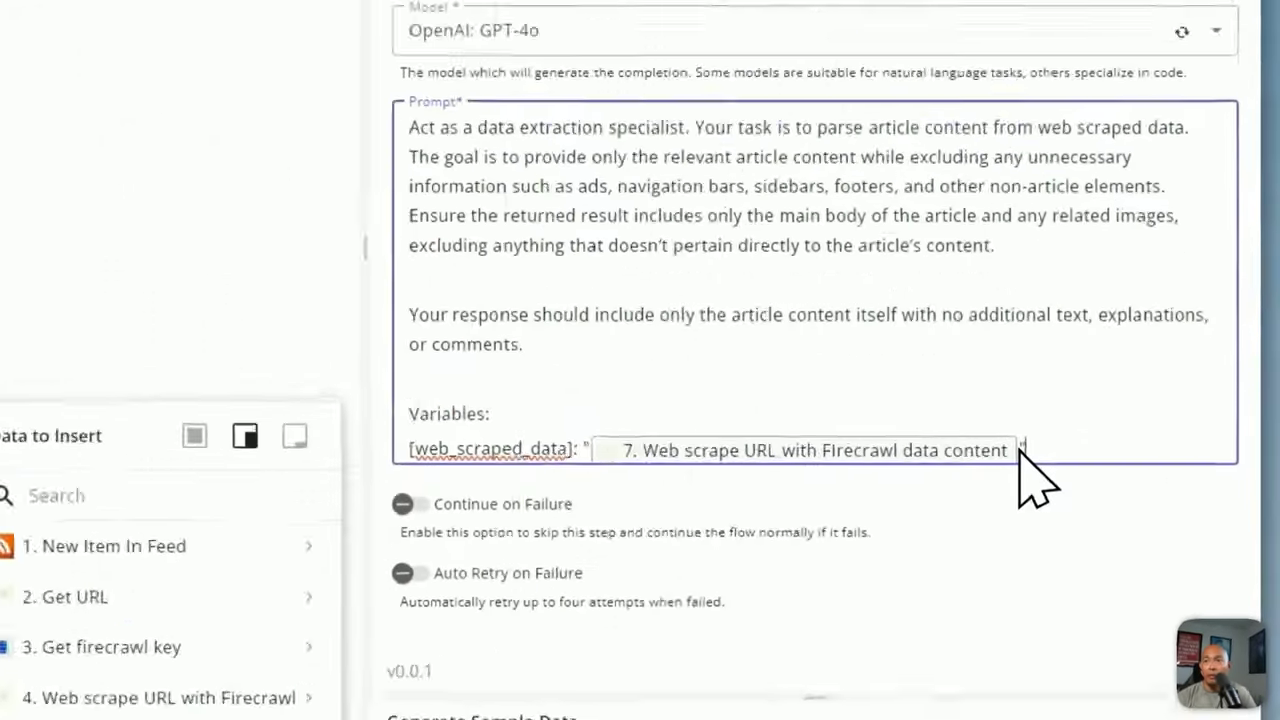
{"action": "left_click_drag", "start_coordinate": [1150, 488], "coordinate": [960, 487]}
{"action": "key", "text": "BackSpace"}
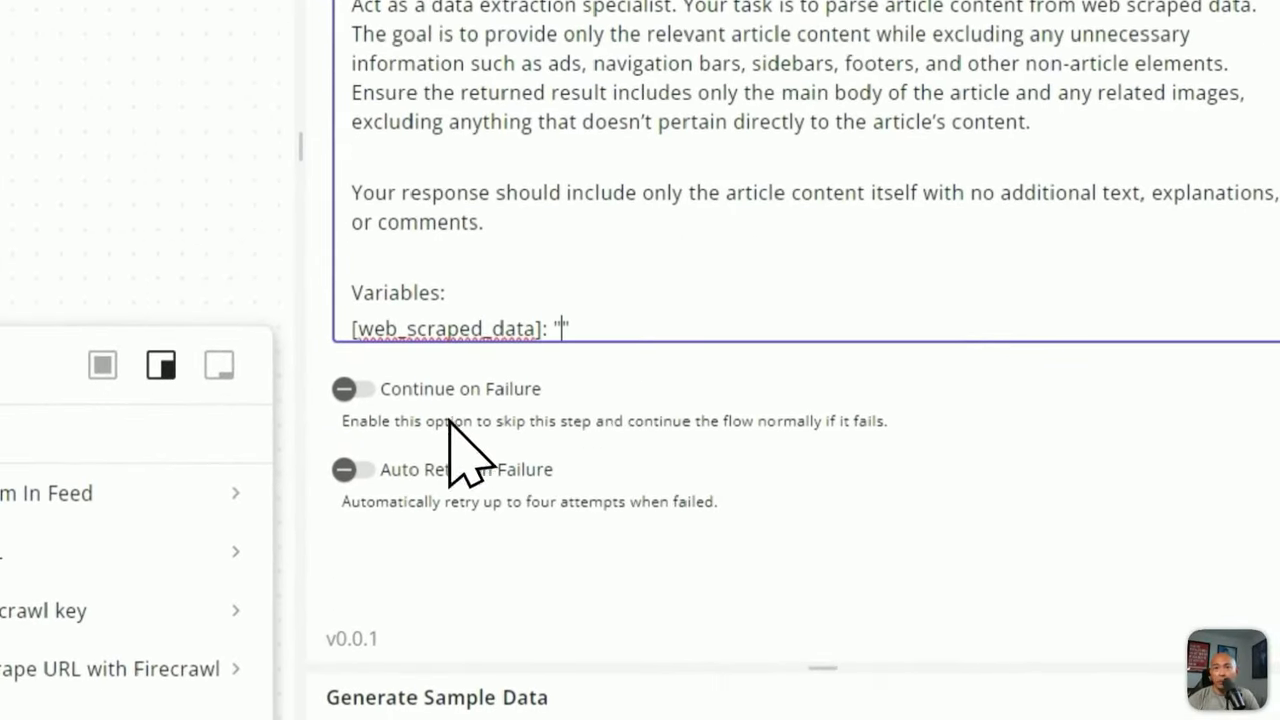
Insert step 4's scraped data content between the empty quotes in the prompt.
{"action": "left_click", "coordinate": [441, 552]}
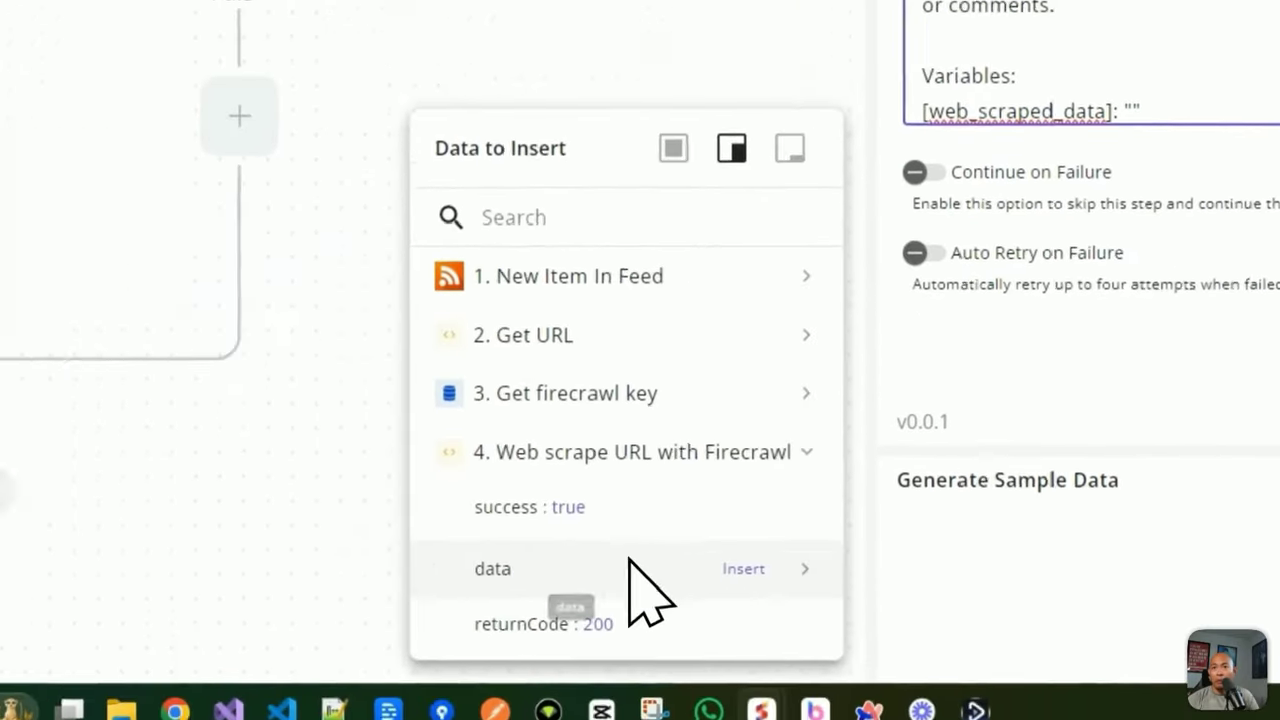
{"action": "left_click", "coordinate": [441, 552]}
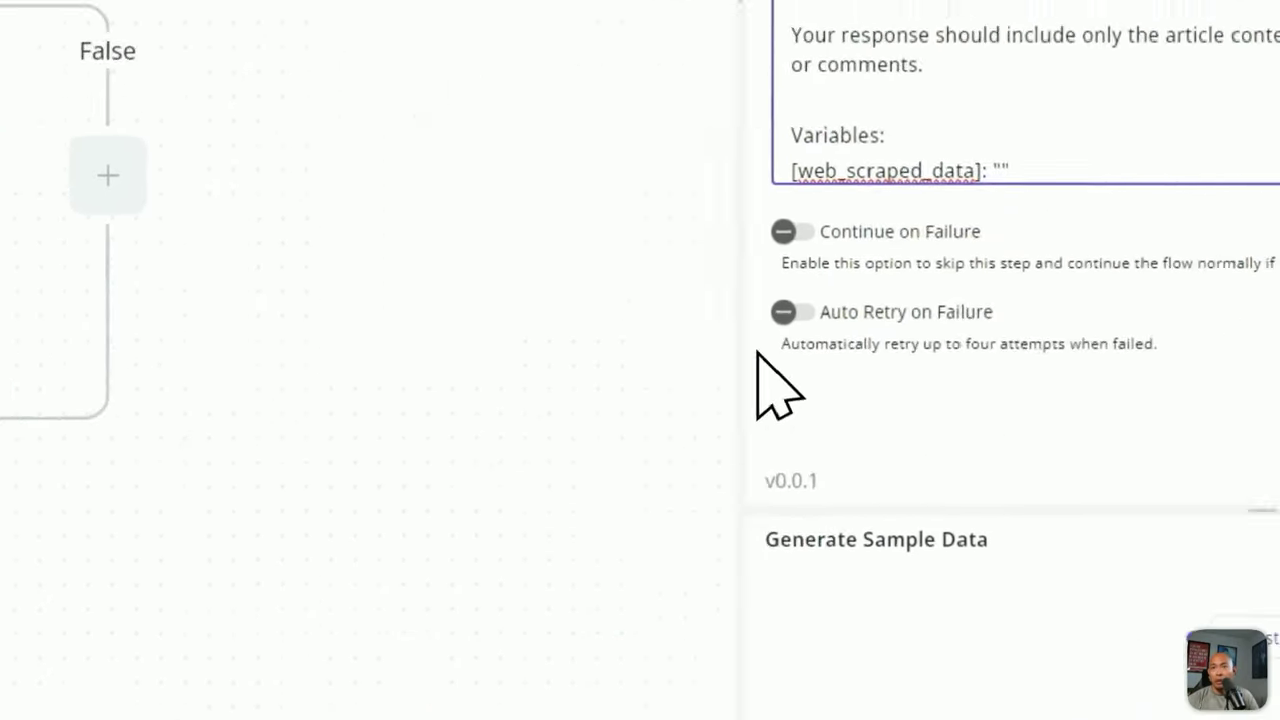
{"action": "left_click", "coordinate": [1195, 80]}
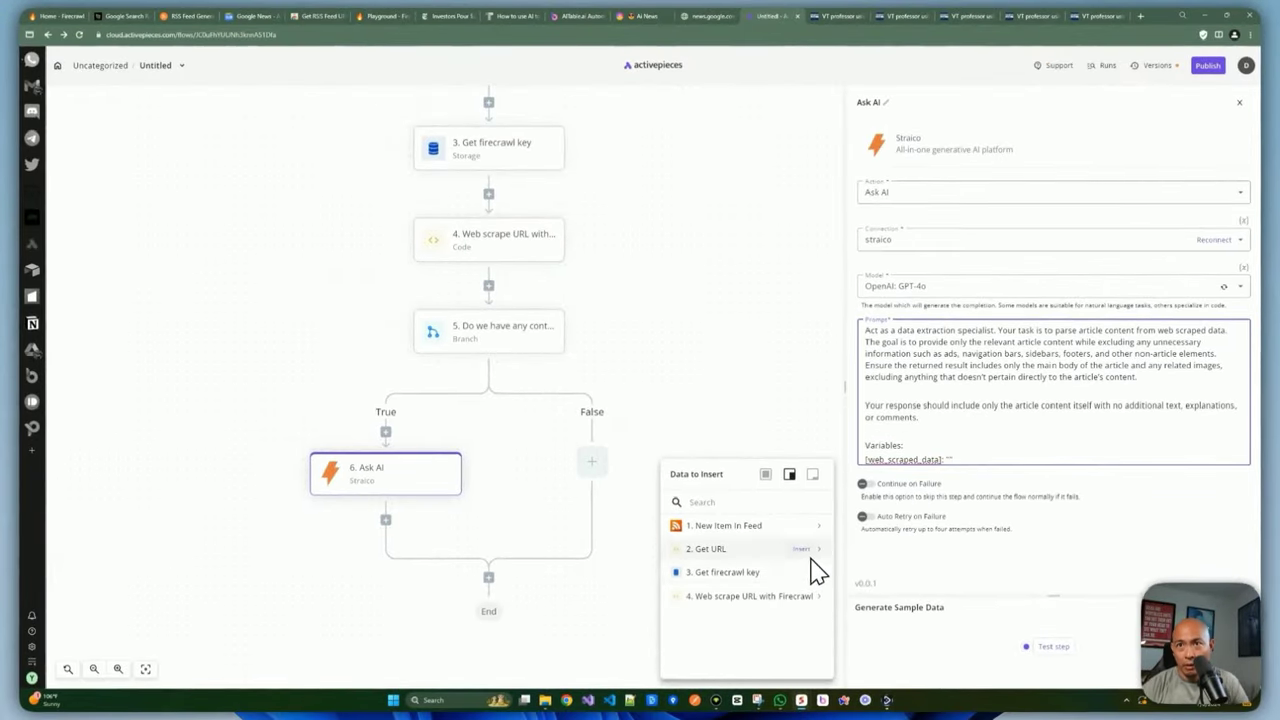
{"action": "left_click", "coordinate": [748, 598]}
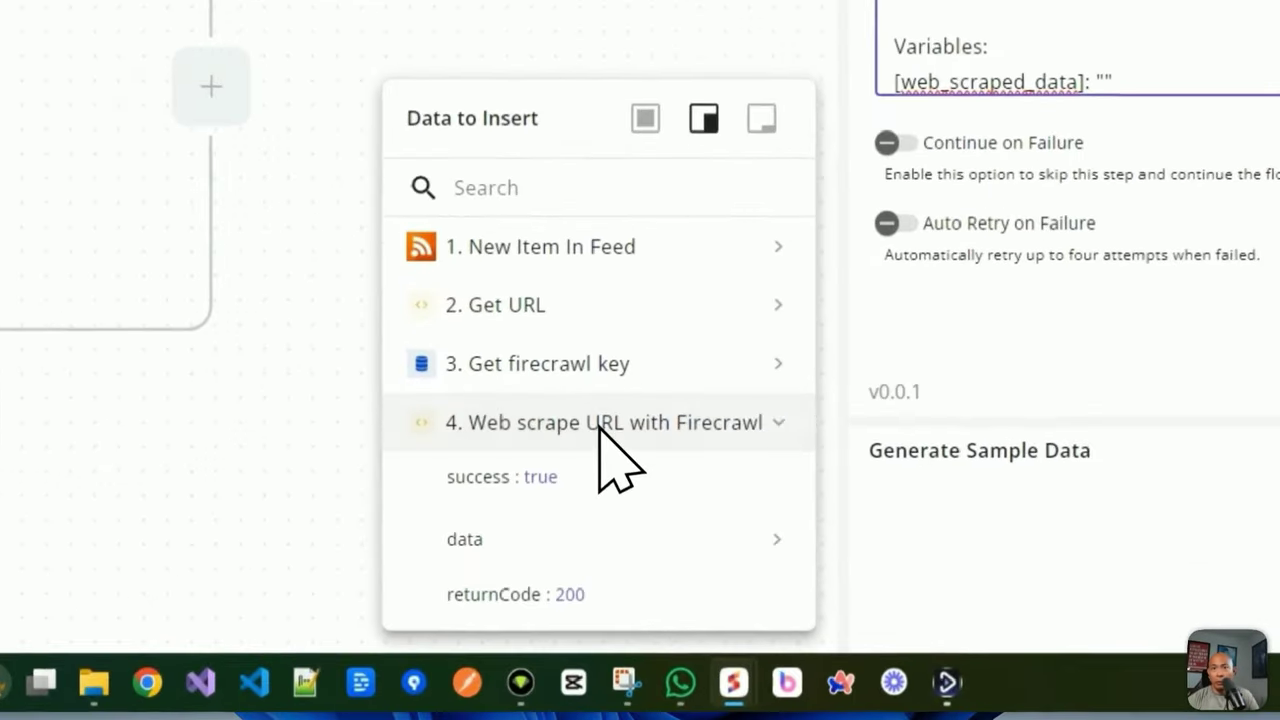
{"action": "left_click", "coordinate": [525, 538]}
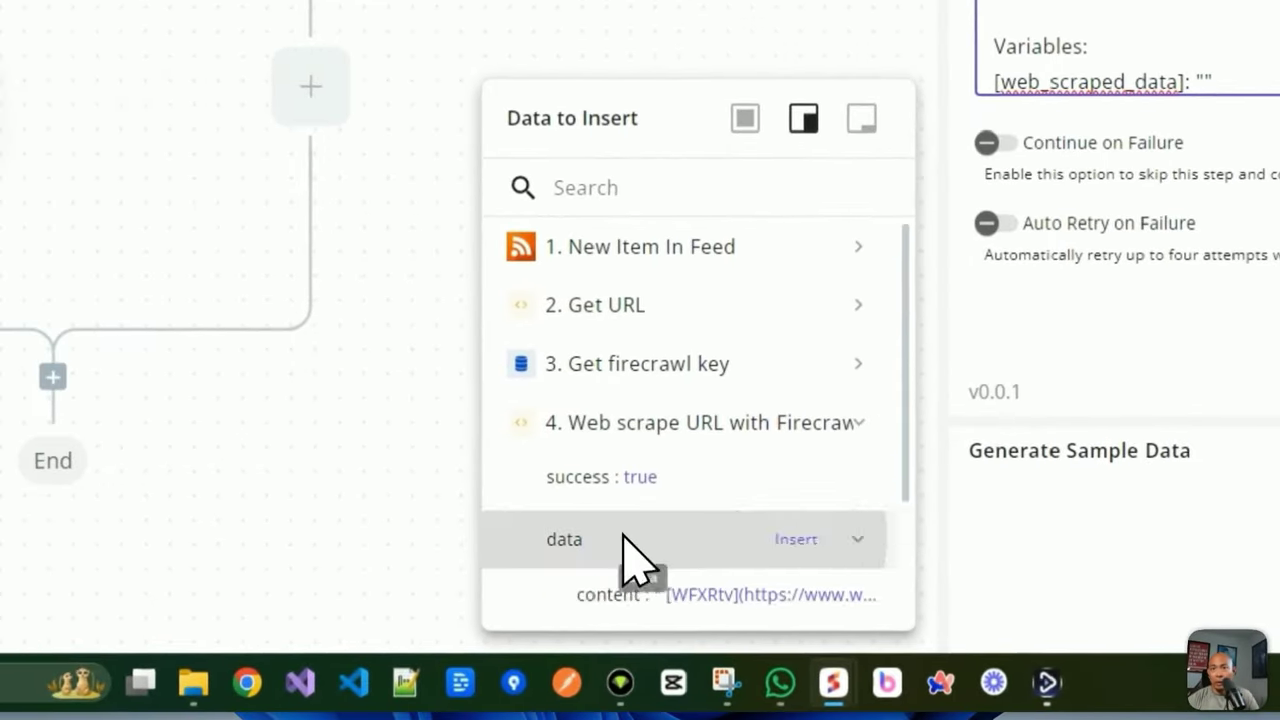
{"action": "scroll", "coordinate": [570, 520], "scroll_direction": "down", "scroll_amount": 2}
{"action": "left_click", "coordinate": [735, 490]}
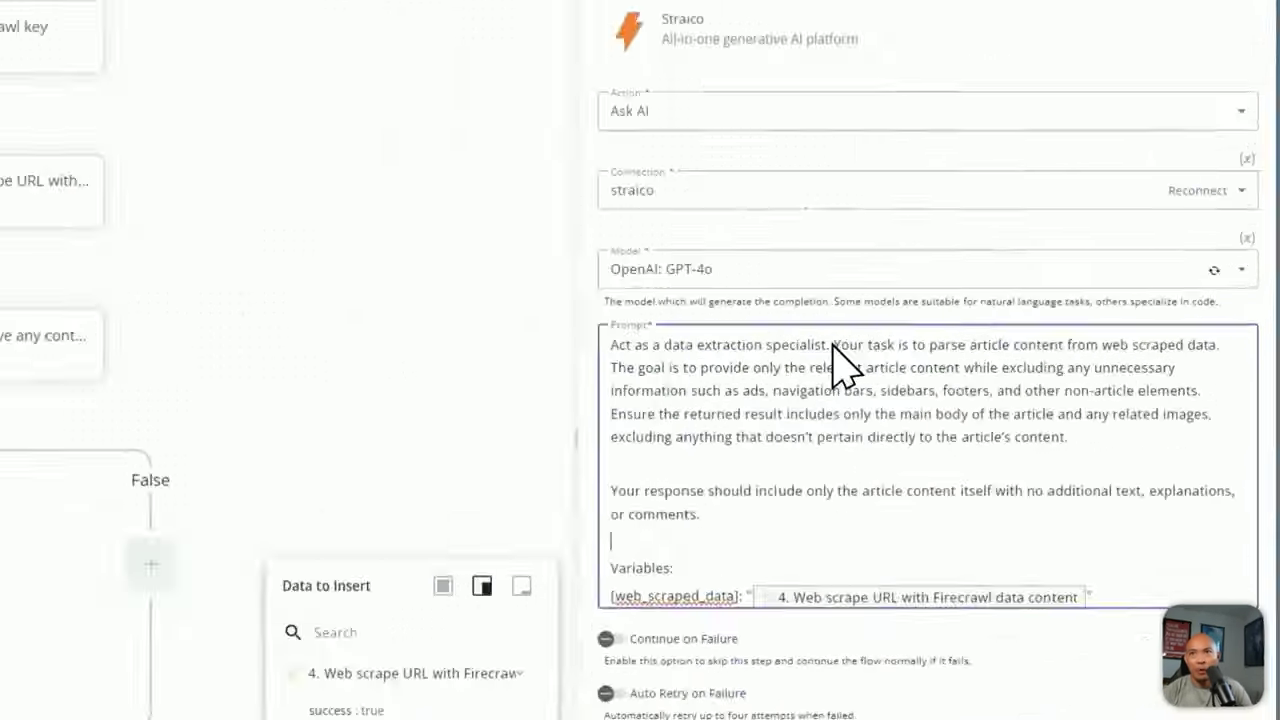
Review the prompt's role description, final instruction and Variables heading.
{"action": "left_click_drag", "start_coordinate": [997, 333], "coordinate": [902, 340]}
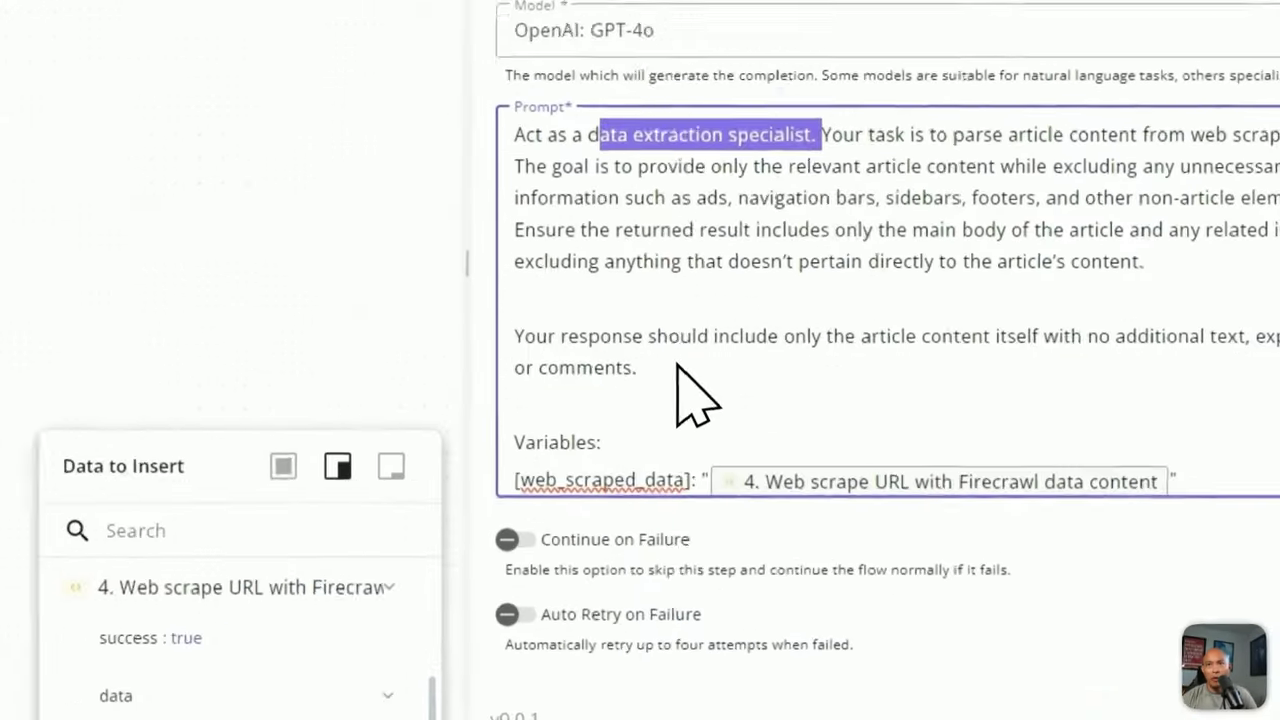
{"action": "left_click_drag", "start_coordinate": [933, 431], "coordinate": [855, 418]}
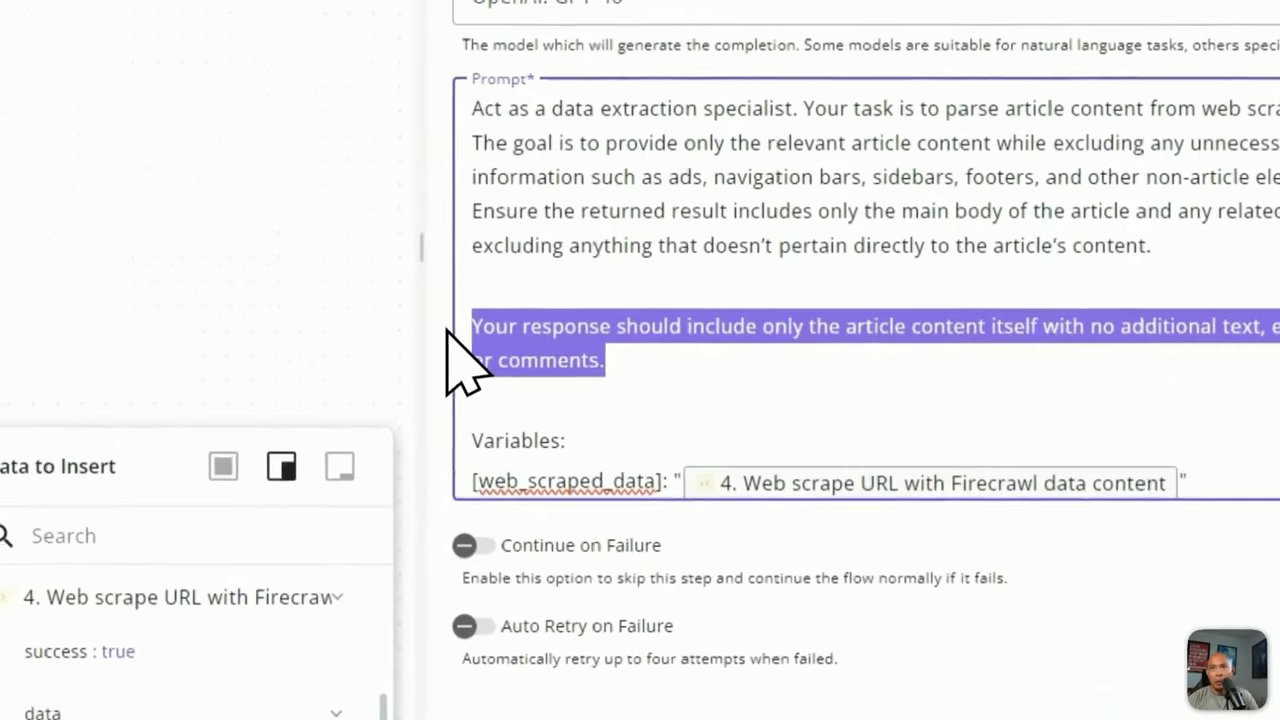
{"action": "left_click", "coordinate": [943, 433]}
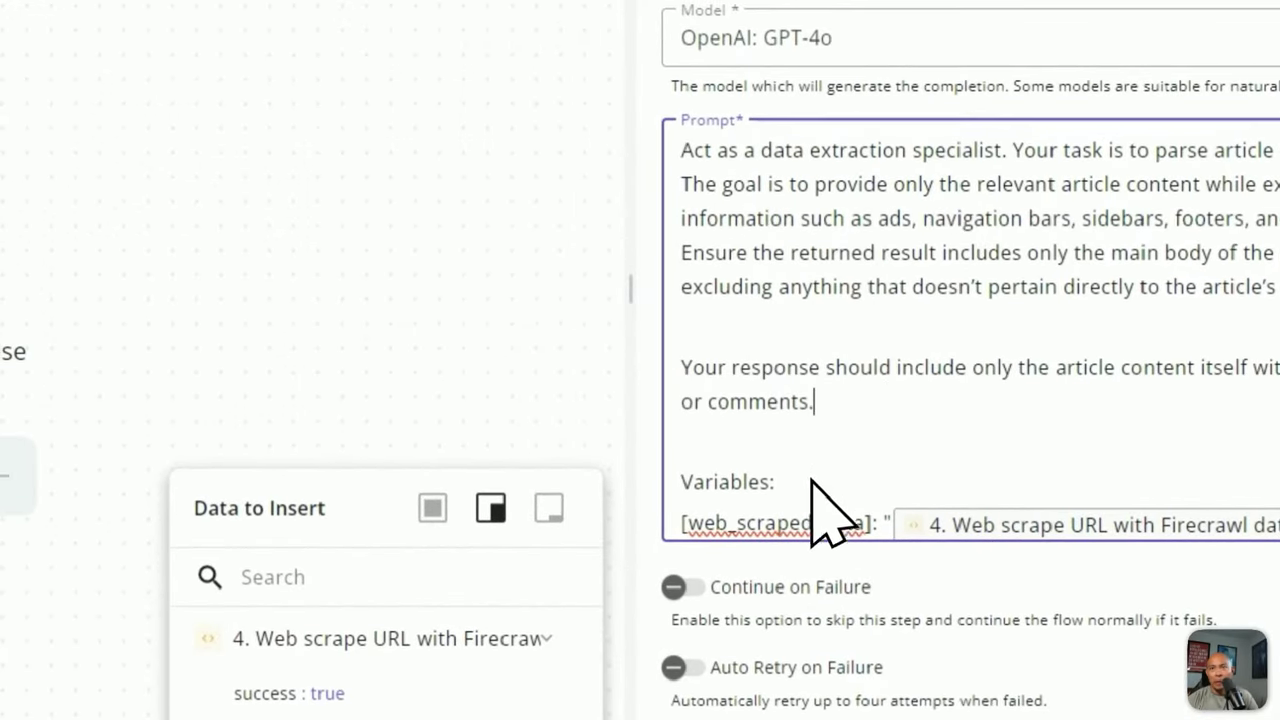
{"action": "left_click_drag", "start_coordinate": [777, 483], "coordinate": [683, 485]}
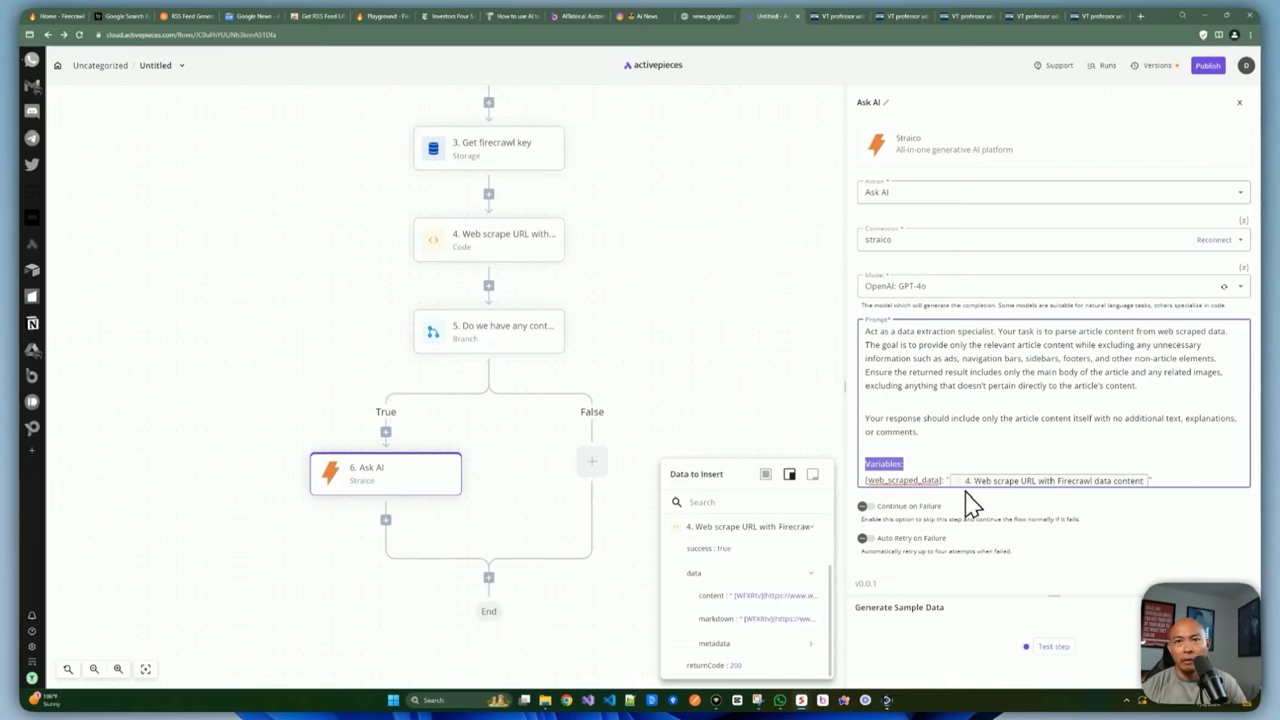
Test the Ask AI step and review the returned article text in full view.
{"action": "left_click", "coordinate": [1047, 648]}
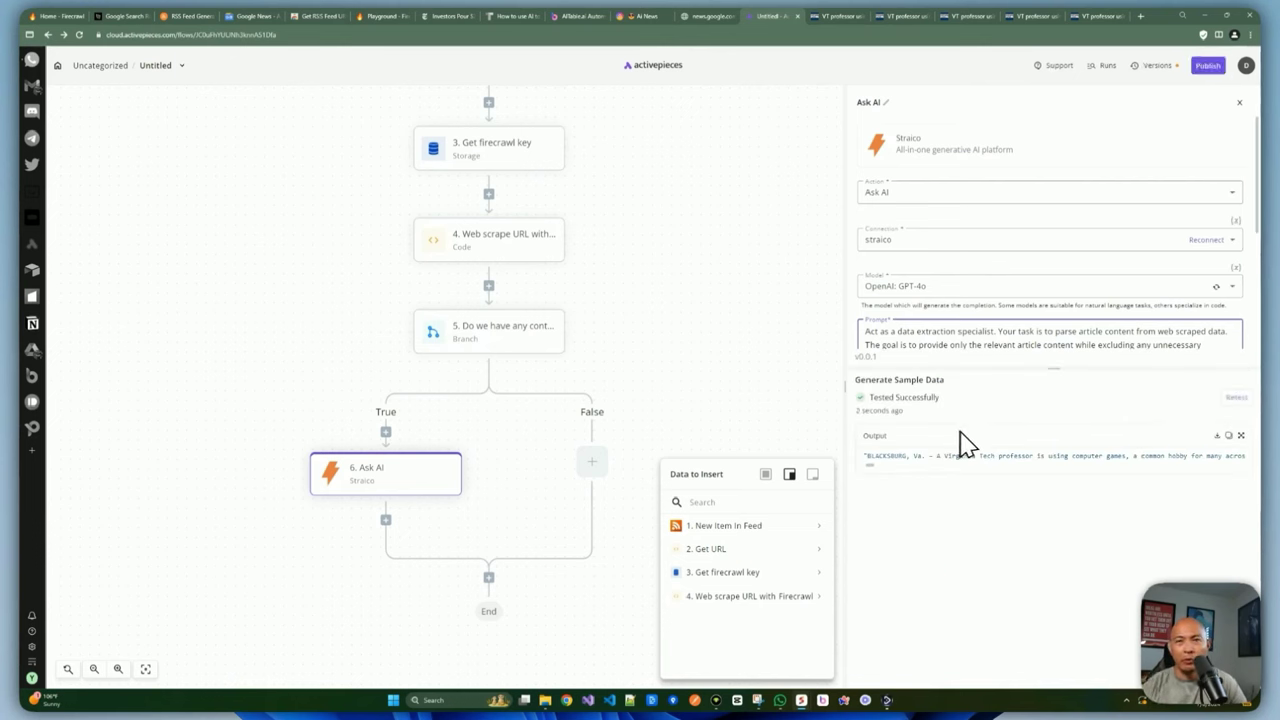
{"action": "left_click", "coordinate": [1241, 435]}
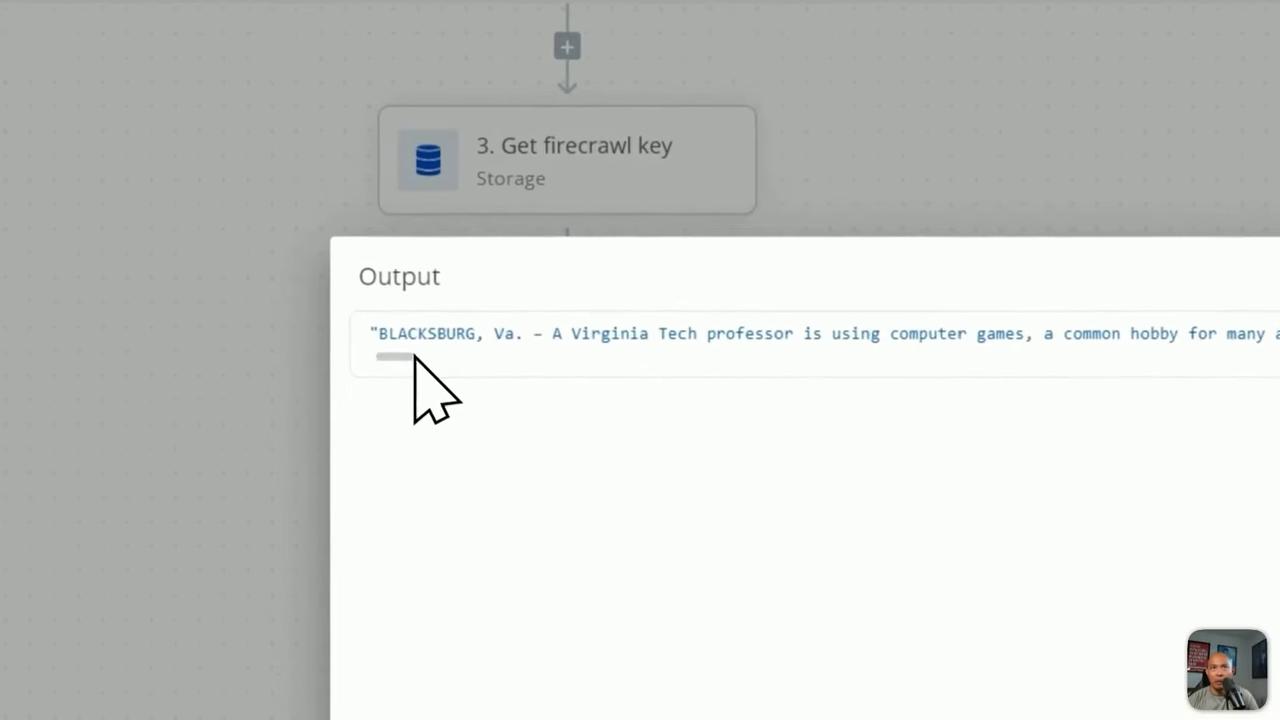
{"action": "left_click_drag", "start_coordinate": [412, 360], "coordinate": [1018, 386]}
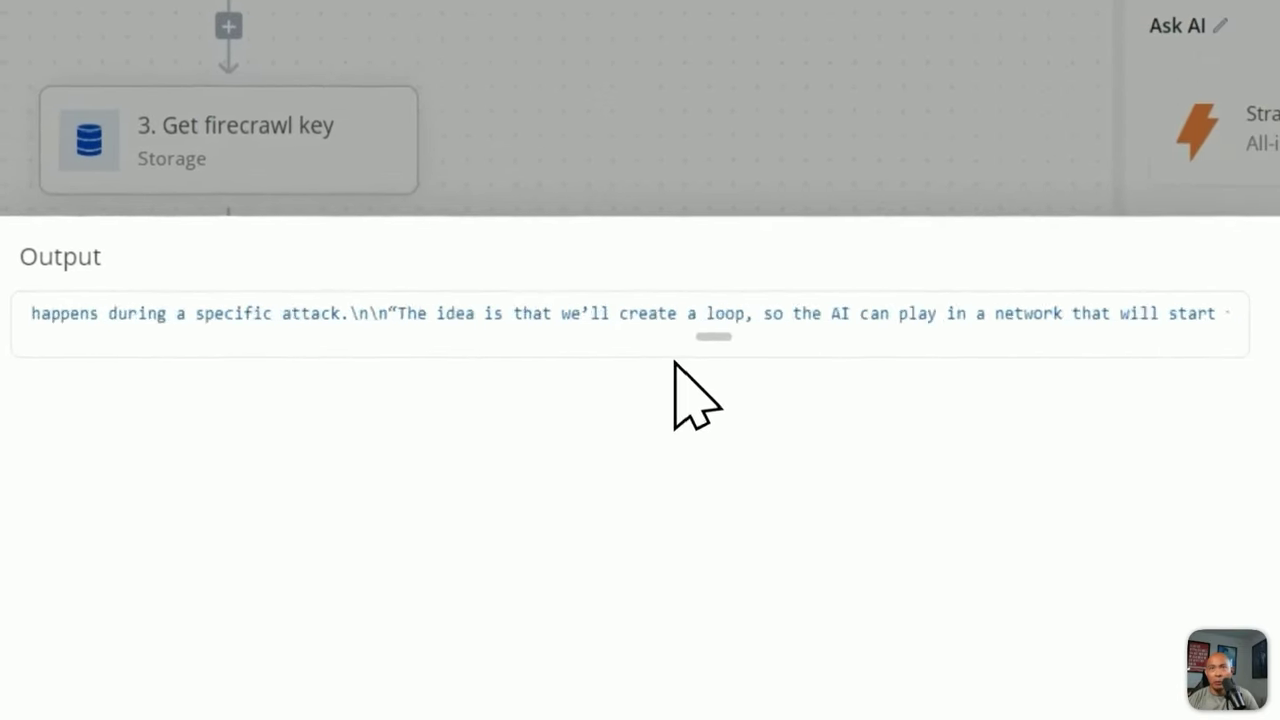
{"action": "left_click_drag", "start_coordinate": [675, 363], "coordinate": [871, 386]}
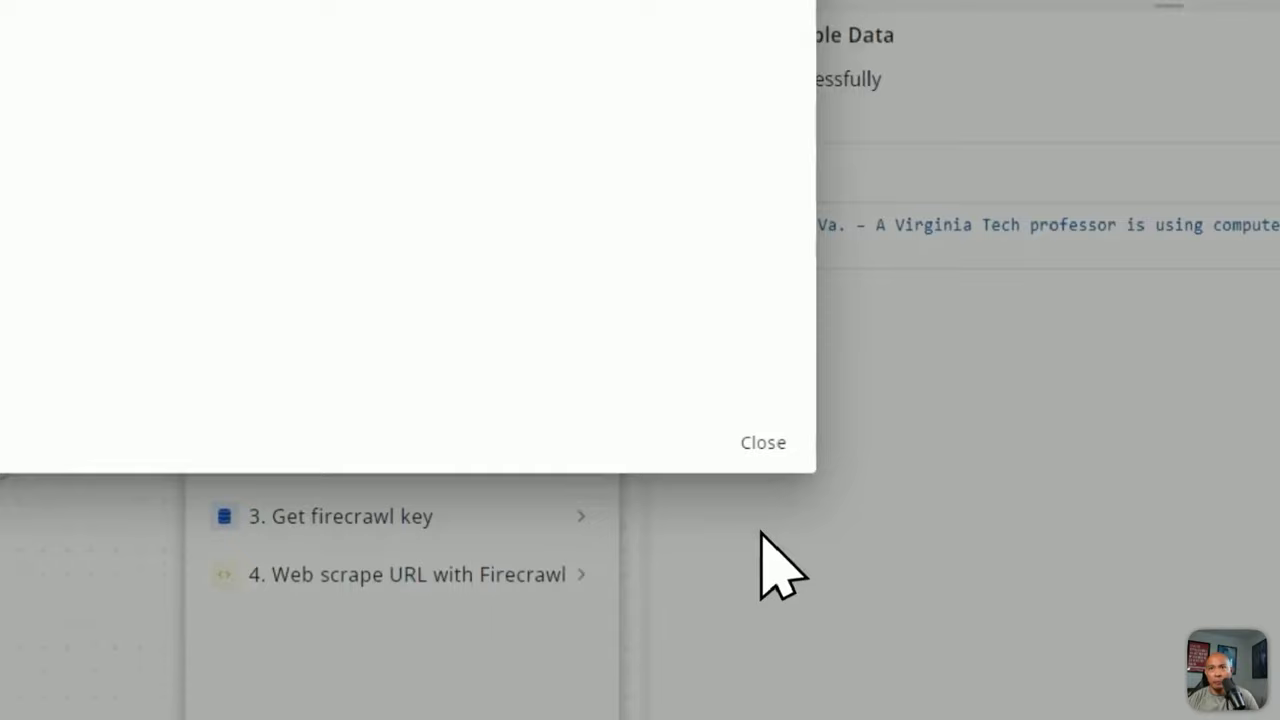
{"action": "left_click", "coordinate": [763, 442]}
Rename the step to 'Extract details from the article'.
{"action": "left_click", "coordinate": [586, 84]}
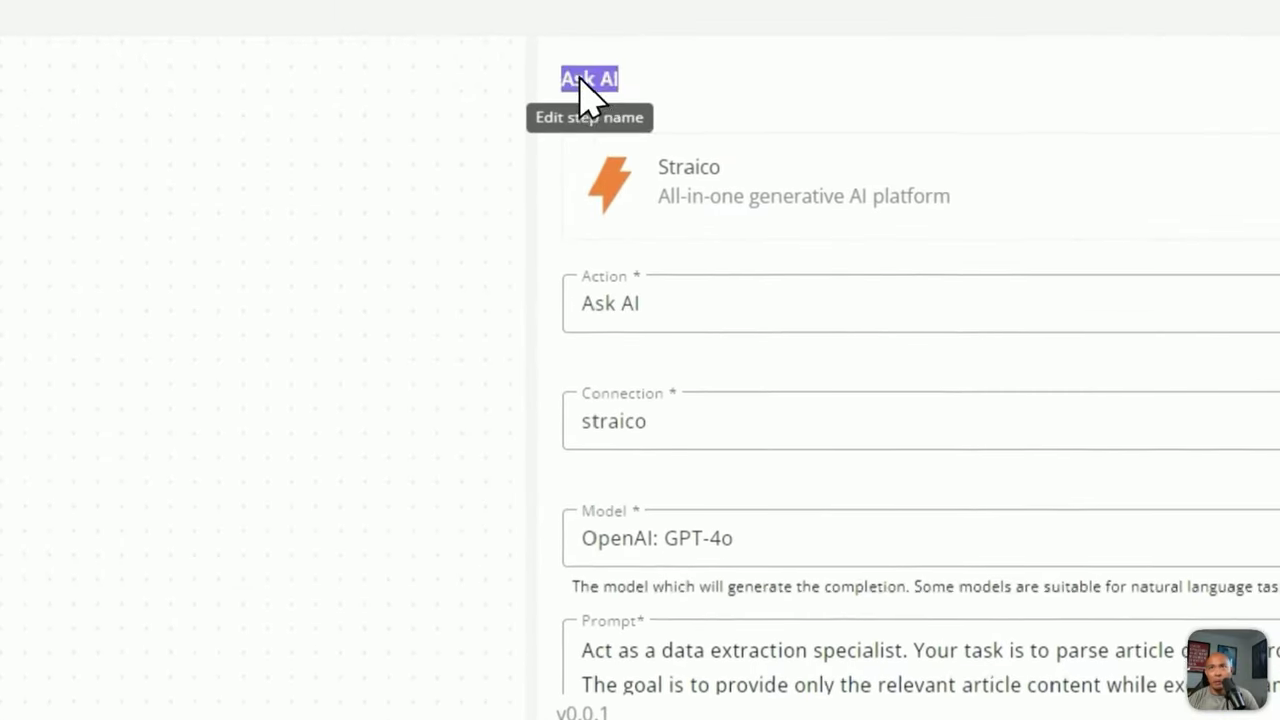
{"action": "type", "text": "Extract details from the article"}
{"action": "key", "text": "Return"}
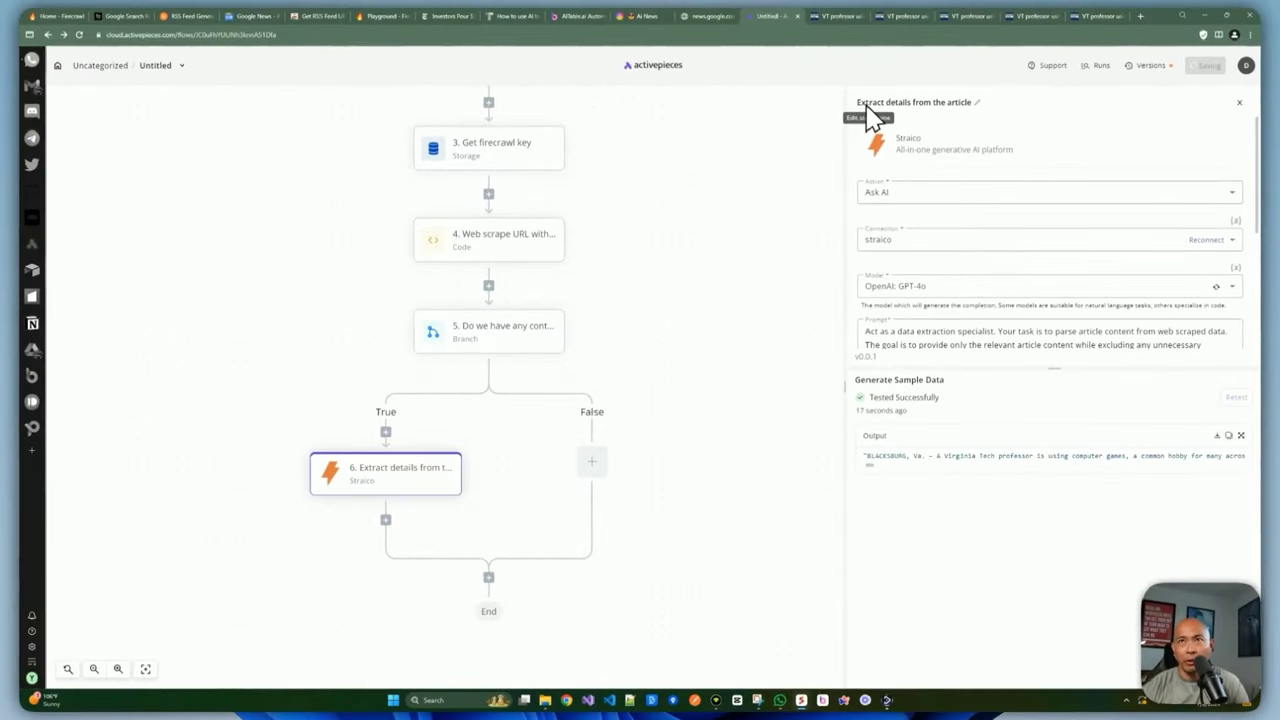
Add an AITable Create Record step using the apitable connection.
{"action": "left_click", "coordinate": [385, 520]}
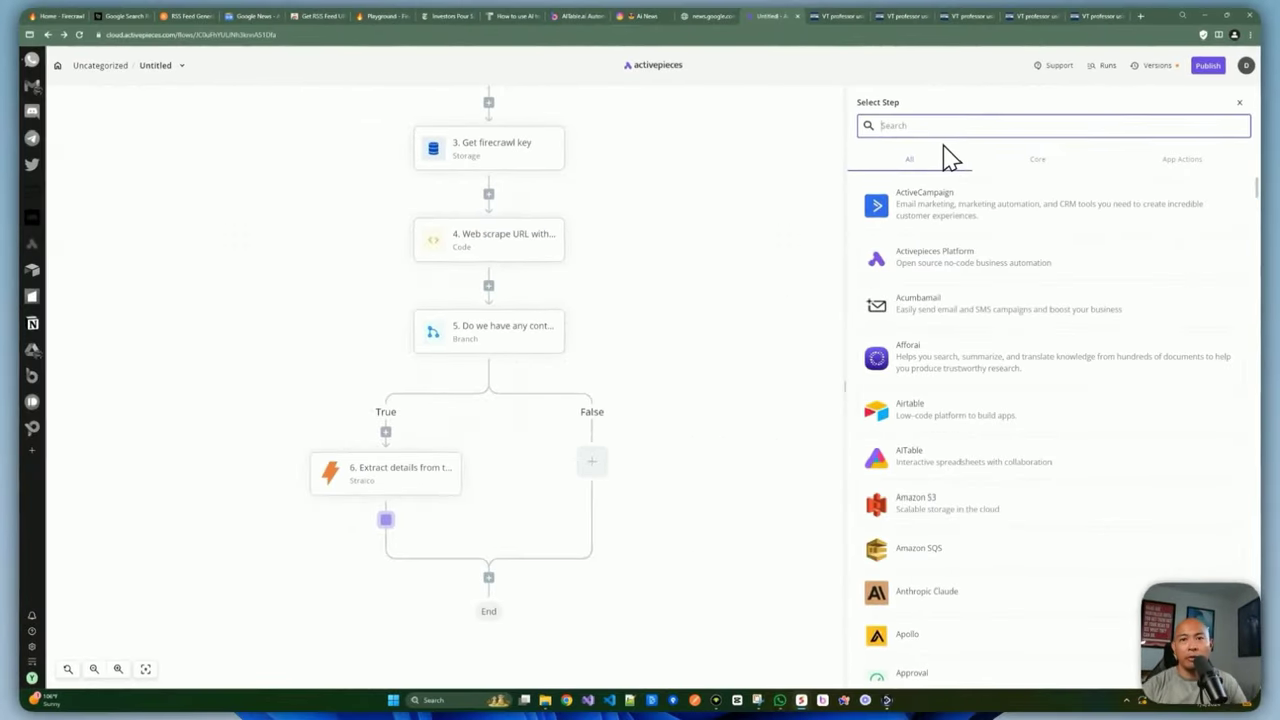
{"action": "type", "text": "a"}
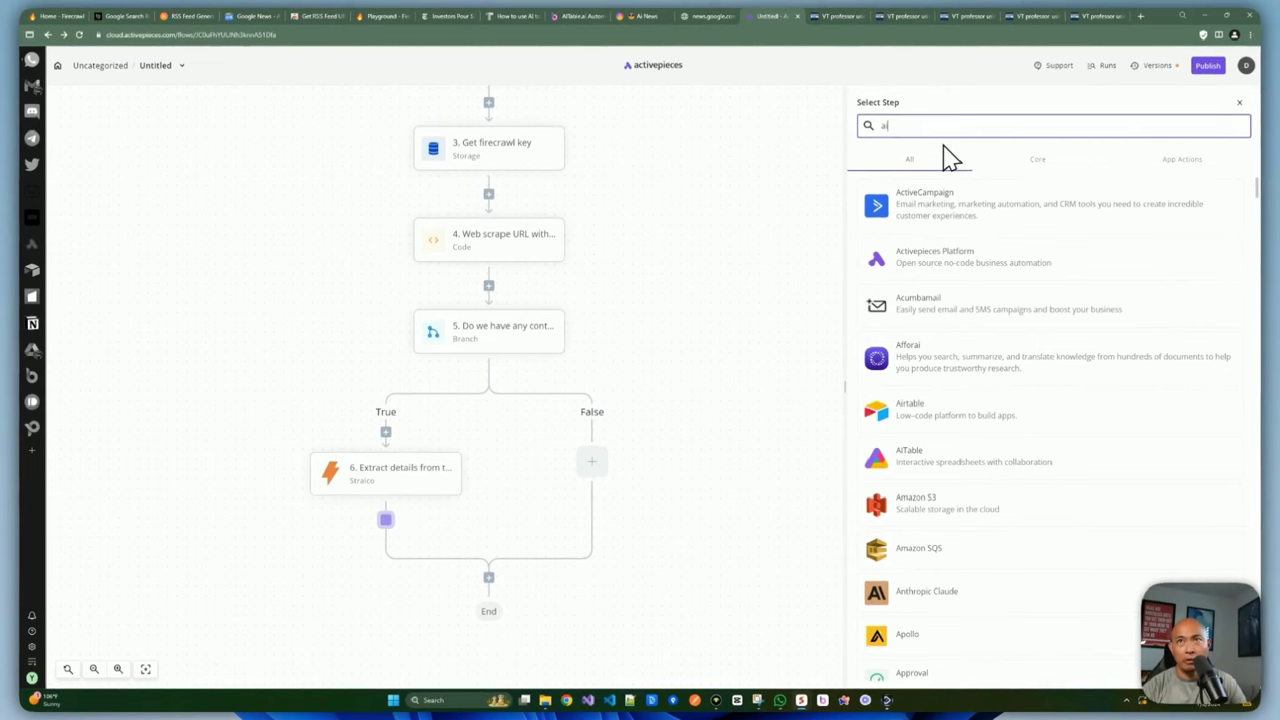
{"action": "type", "text": "i"}
{"action": "left_click", "coordinate": [946, 211]}
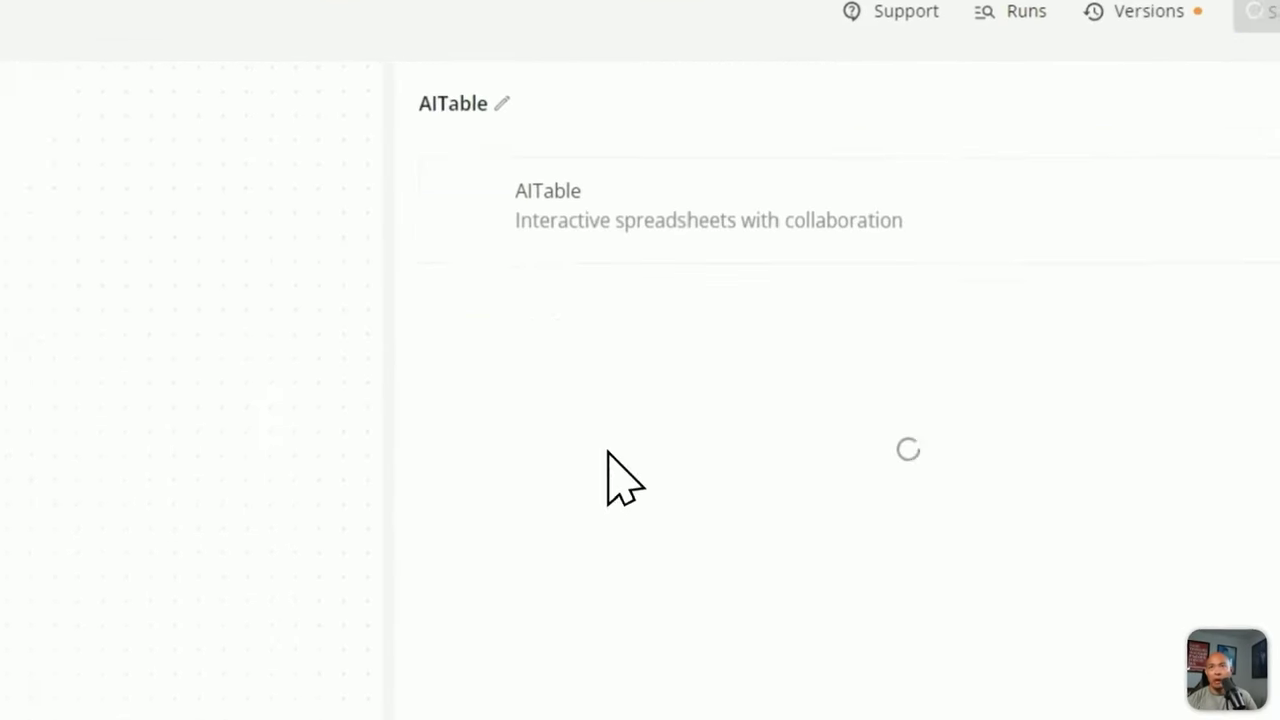
{"action": "left_click", "coordinate": [555, 318]}
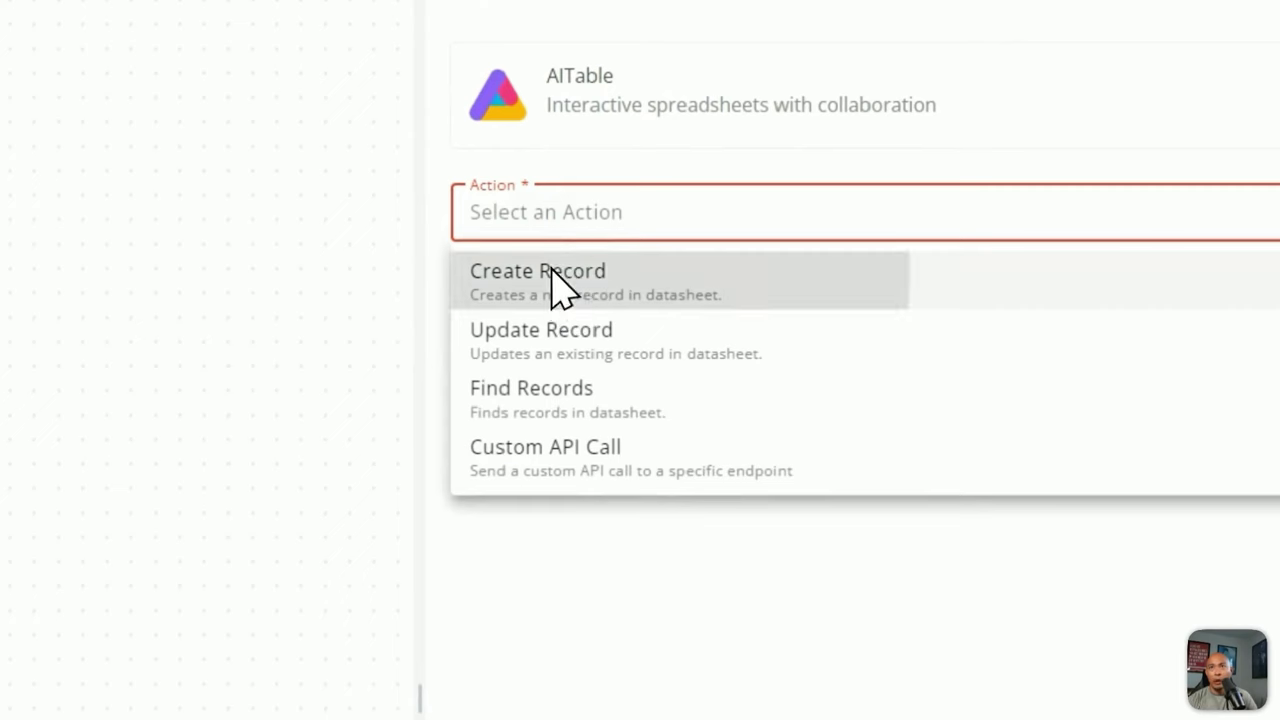
{"action": "left_click", "coordinate": [556, 287]}
{"action": "left_click", "coordinate": [571, 343]}
{"action": "left_click", "coordinate": [562, 440]}
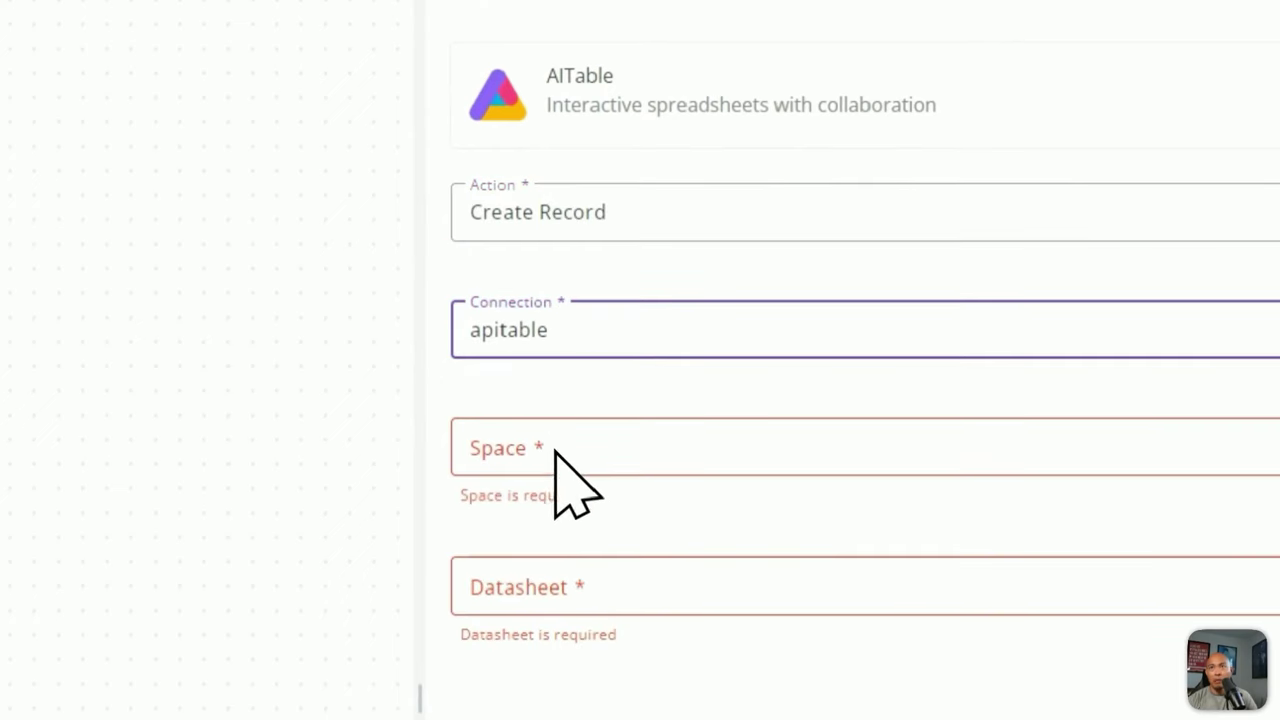
Choose the only available space and the Ai News datasheet.
{"action": "left_click", "coordinate": [530, 435]}
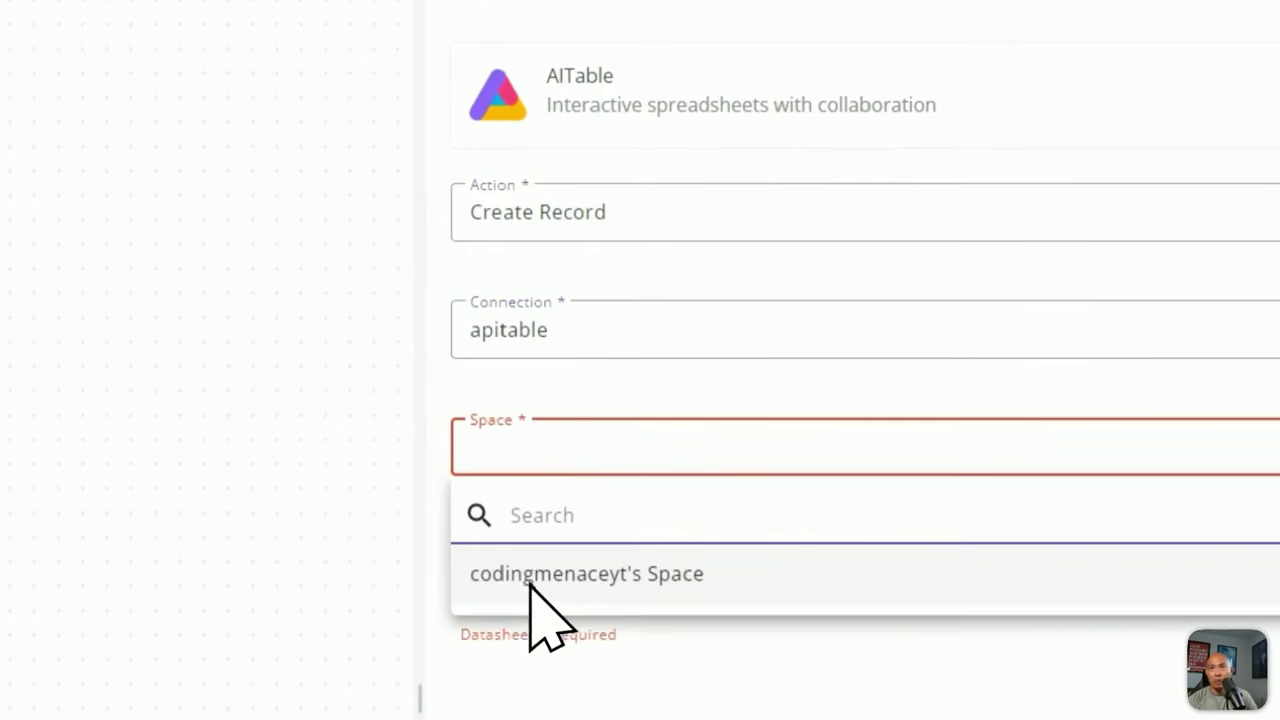
{"action": "left_click", "coordinate": [531, 586]}
{"action": "left_click", "coordinate": [531, 586]}
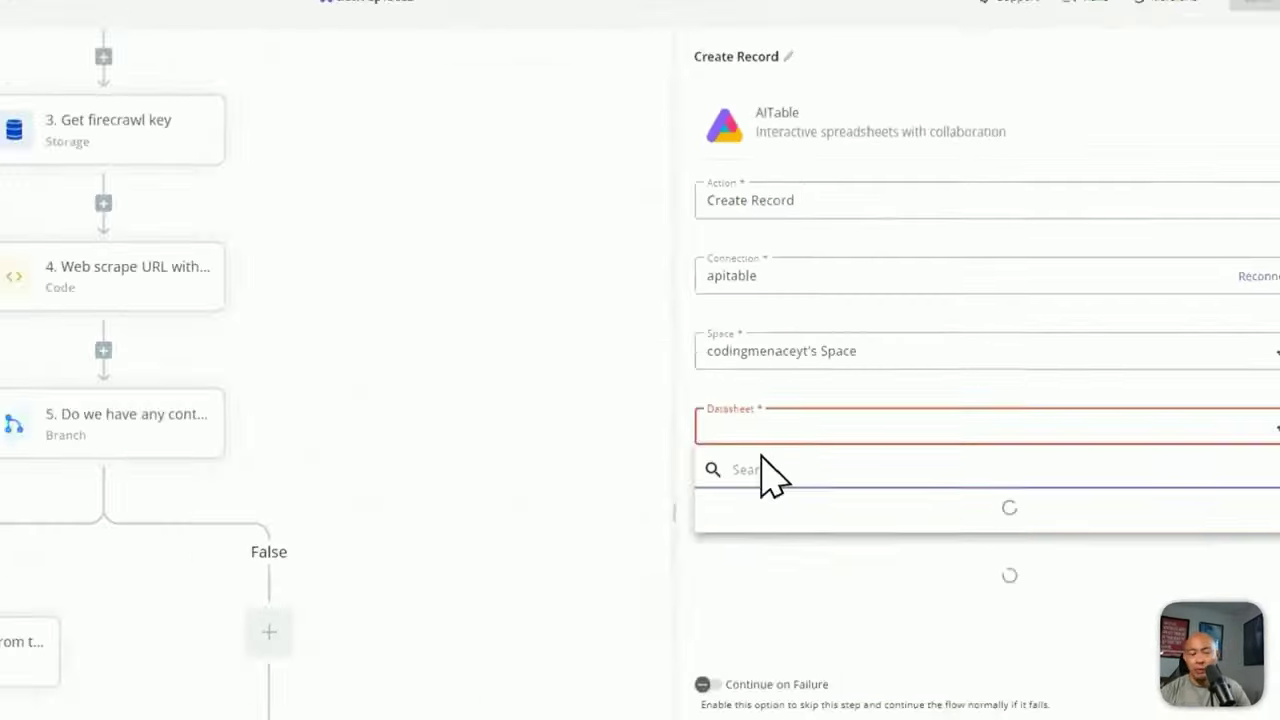
{"action": "left_click", "coordinate": [760, 540]}
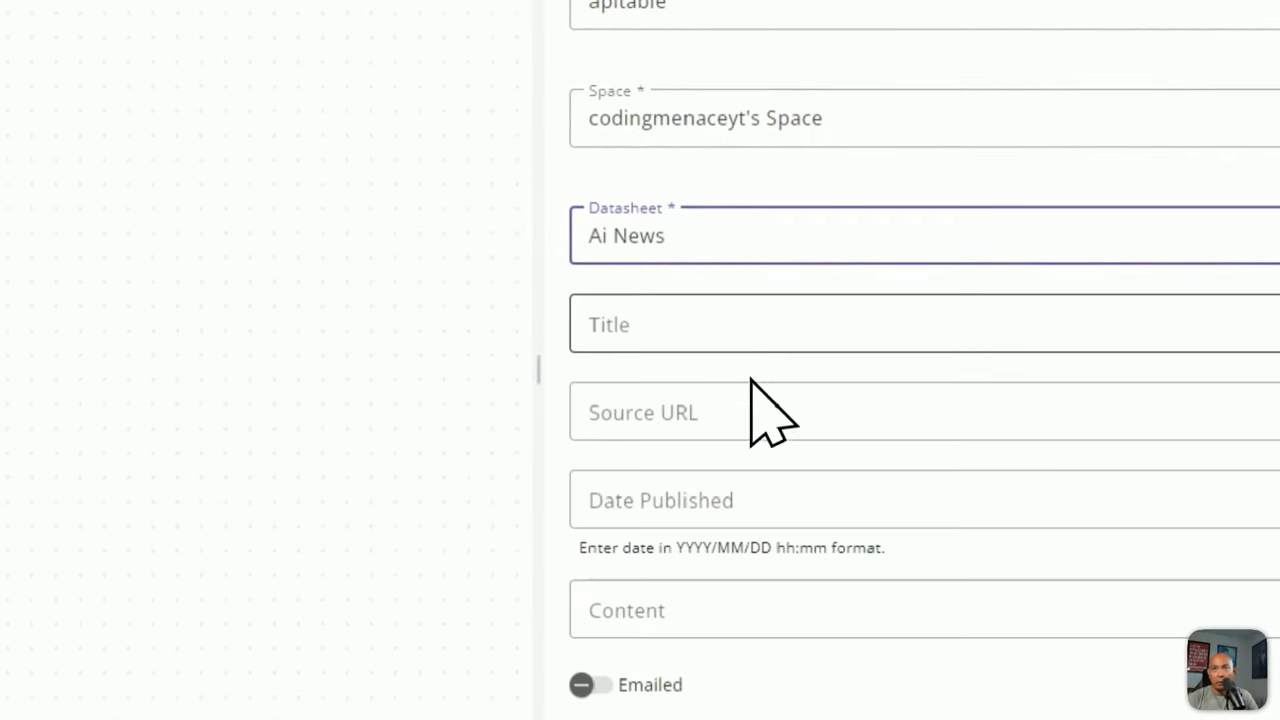
Map Title to the feed item's title and Source URL to the Get URL result.
{"action": "left_click", "coordinate": [758, 325]}
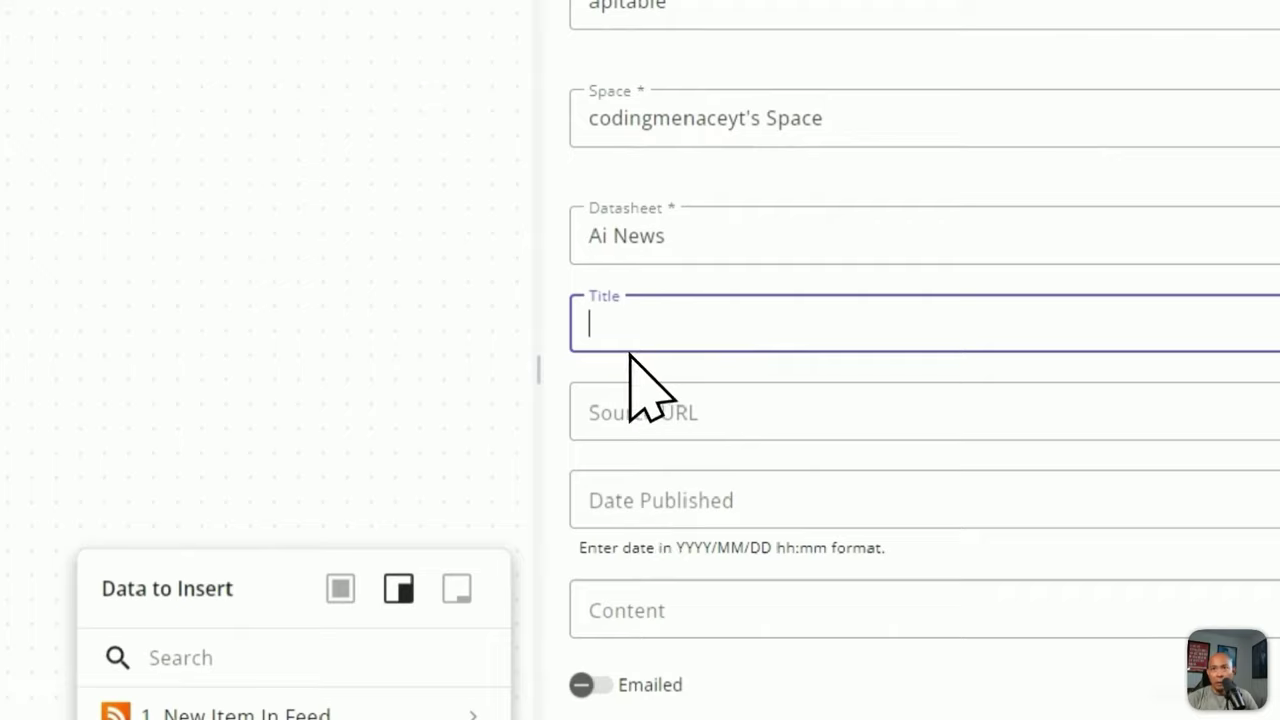
{"action": "left_click", "coordinate": [500, 452]}
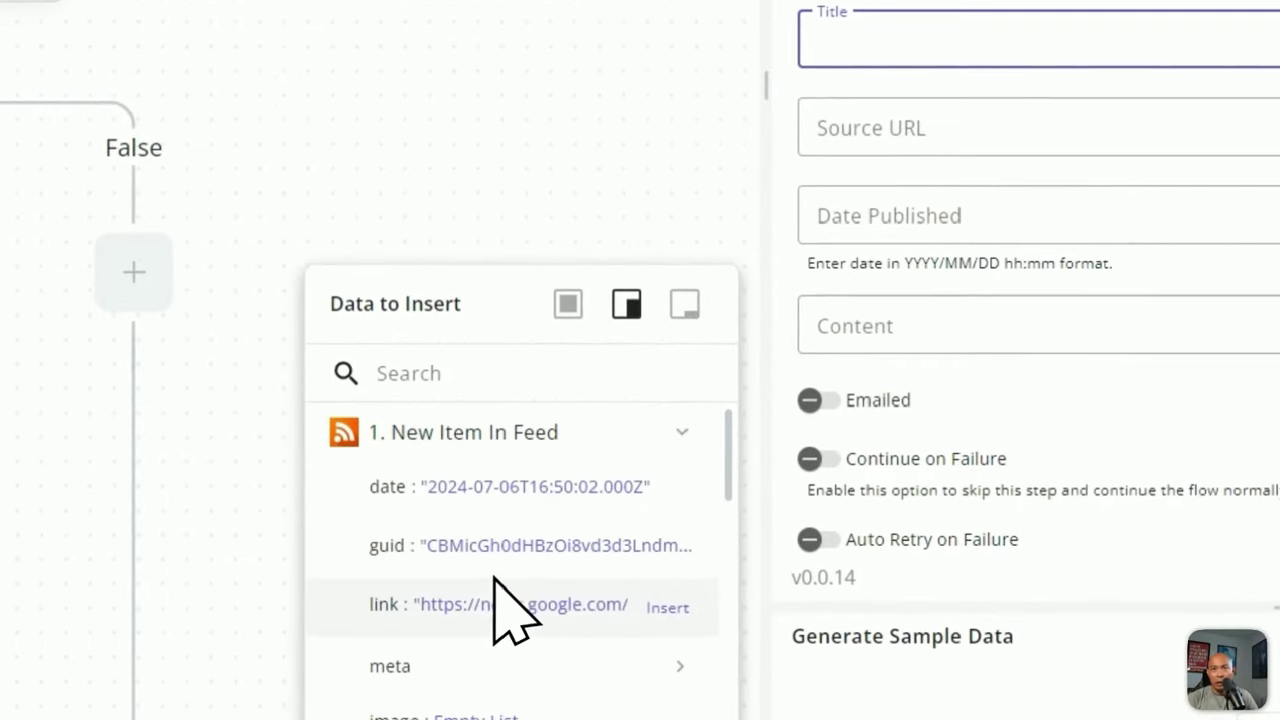
{"action": "scroll", "coordinate": [728, 607], "scroll_direction": "down", "scroll_amount": 1}
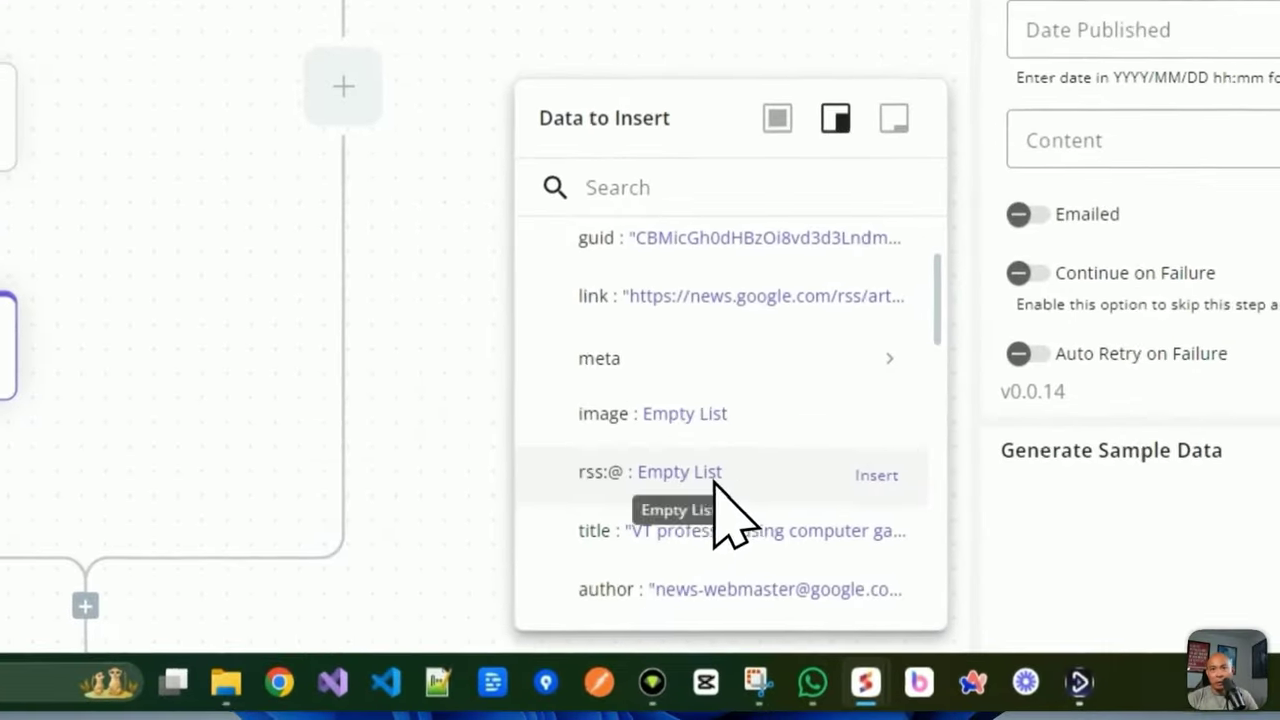
{"action": "left_click", "coordinate": [742, 639]}
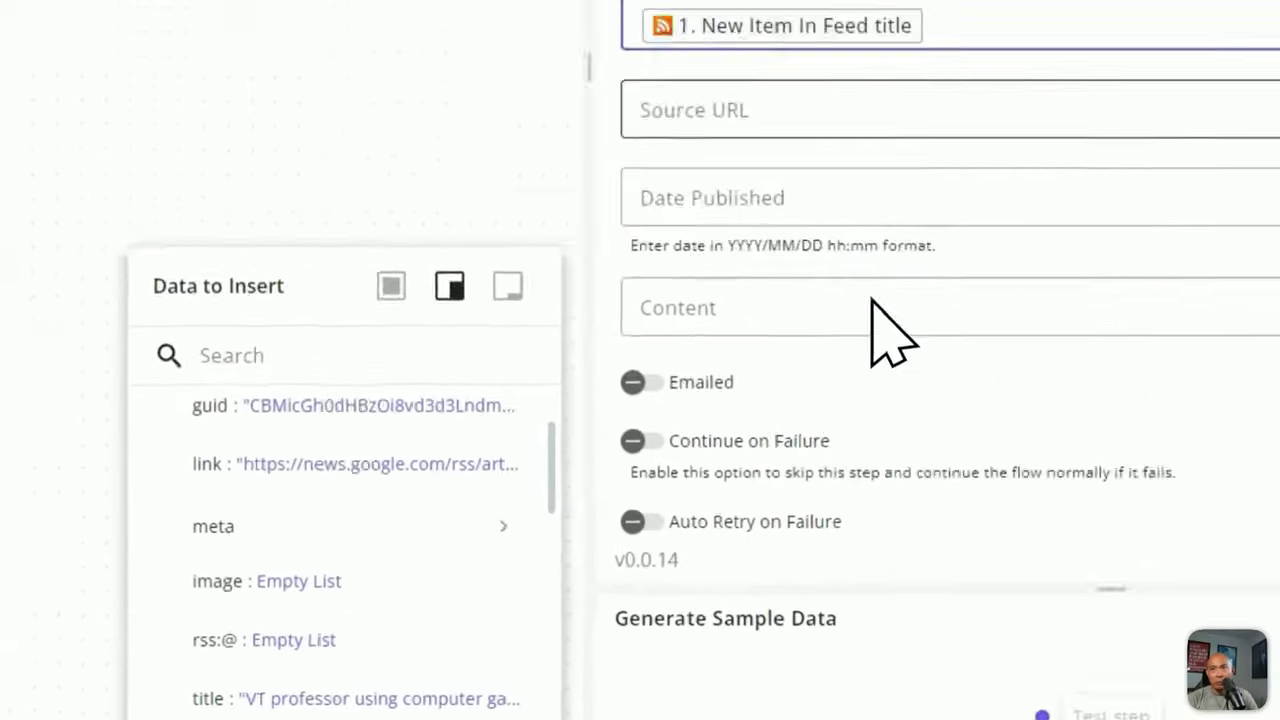
{"action": "left_click", "coordinate": [418, 352]}
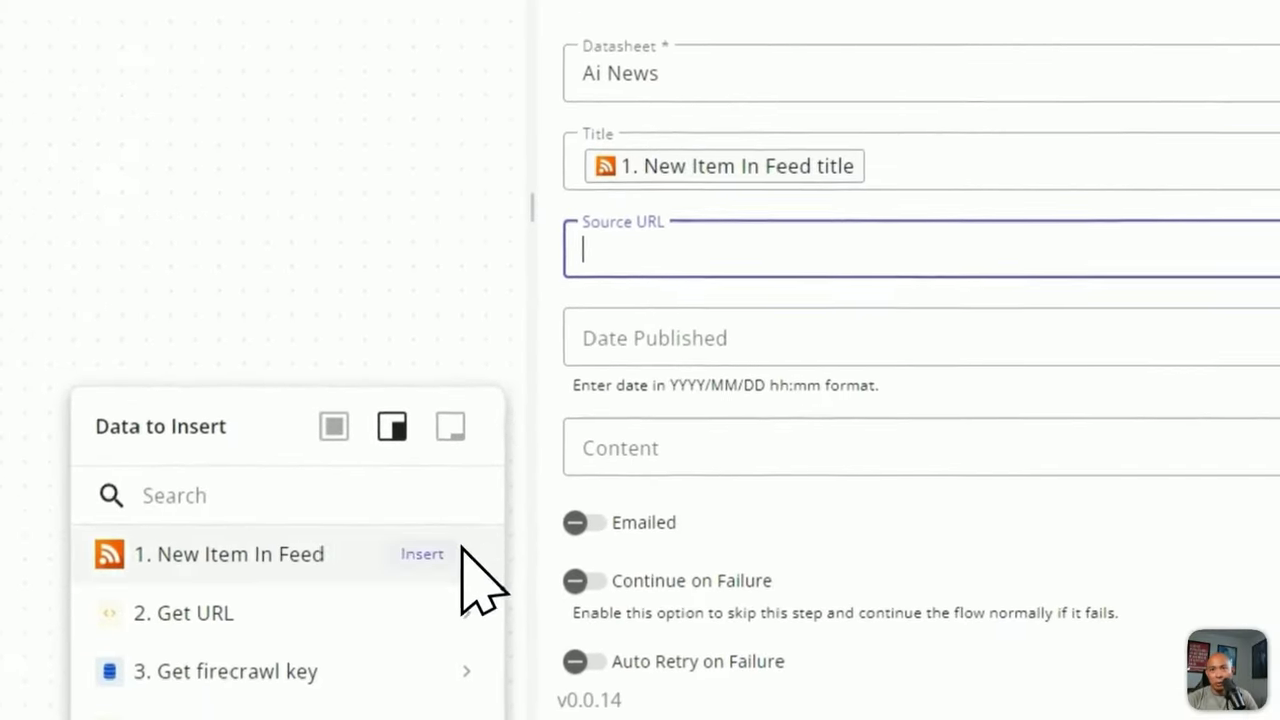
{"action": "left_click", "coordinate": [507, 384]}
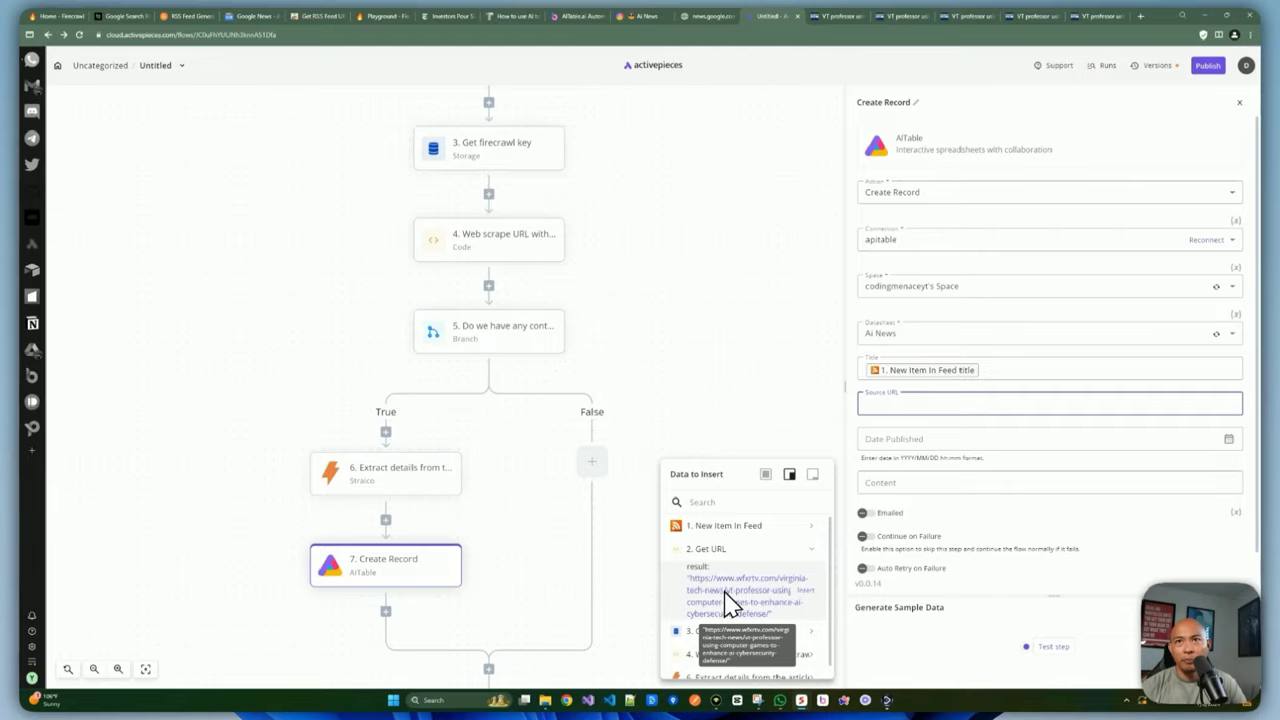
{"action": "left_click", "coordinate": [720, 604]}
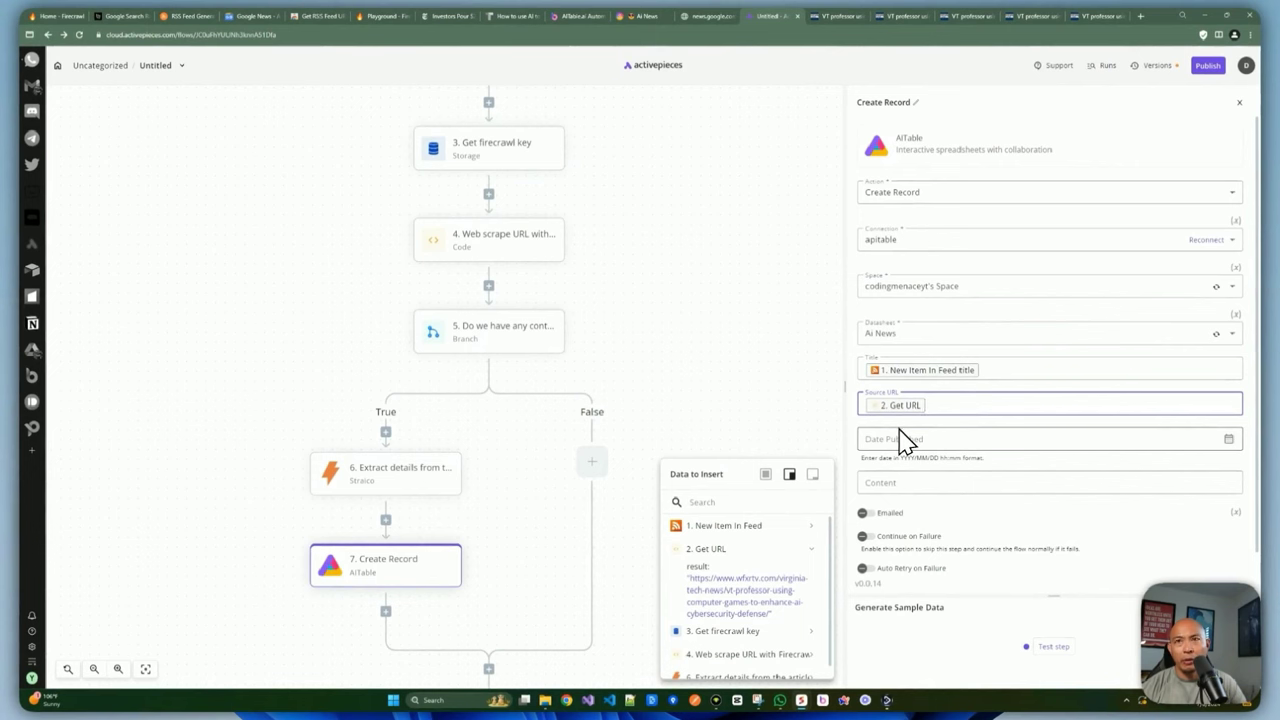
Map Content to the extracted article text and test the Create Record step.
{"action": "scroll", "coordinate": [900, 440], "scroll_direction": "down", "scroll_amount": 1}
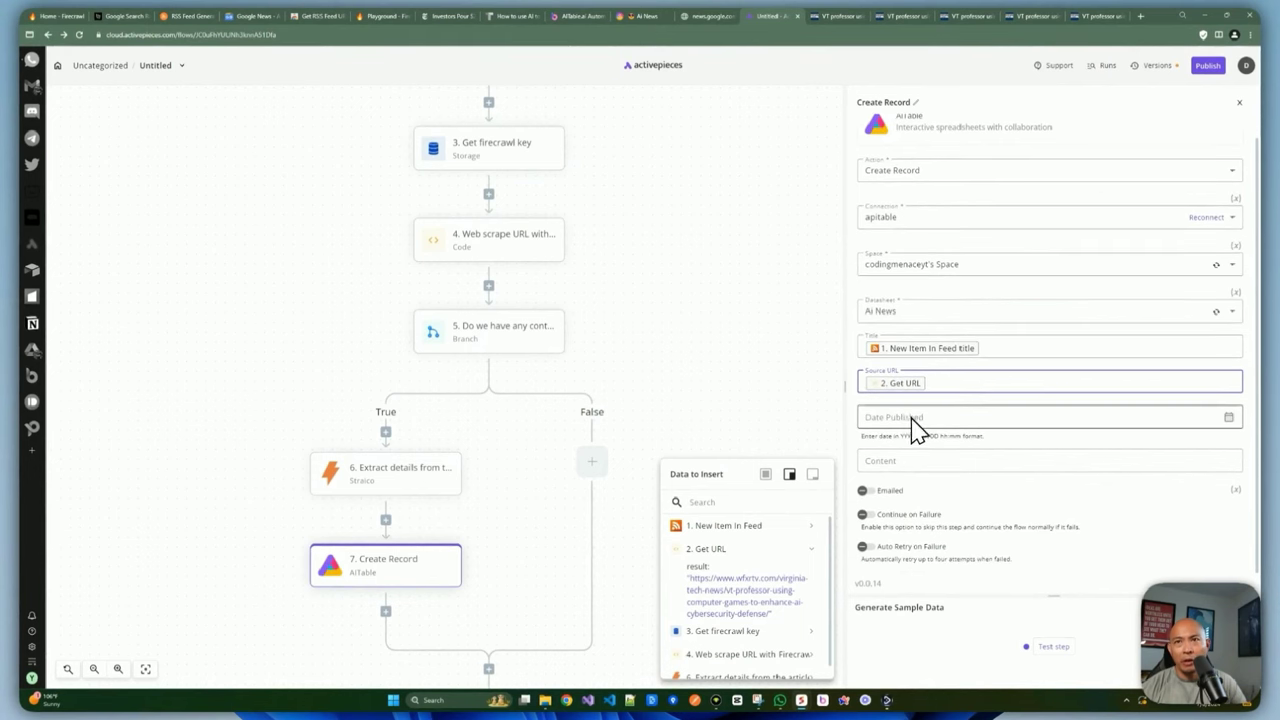
{"action": "scroll", "coordinate": [903, 422], "scroll_direction": "up", "scroll_amount": 1}
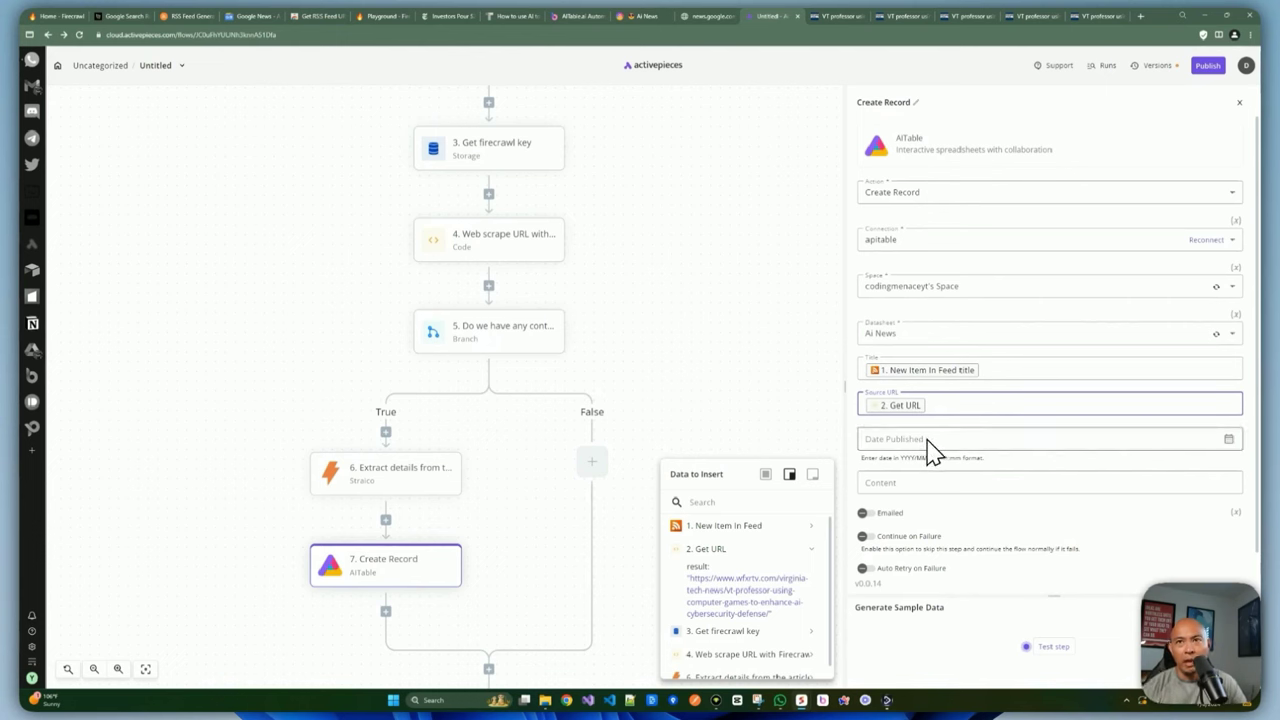
{"action": "scroll", "coordinate": [929, 449], "scroll_direction": "down", "scroll_amount": 1}
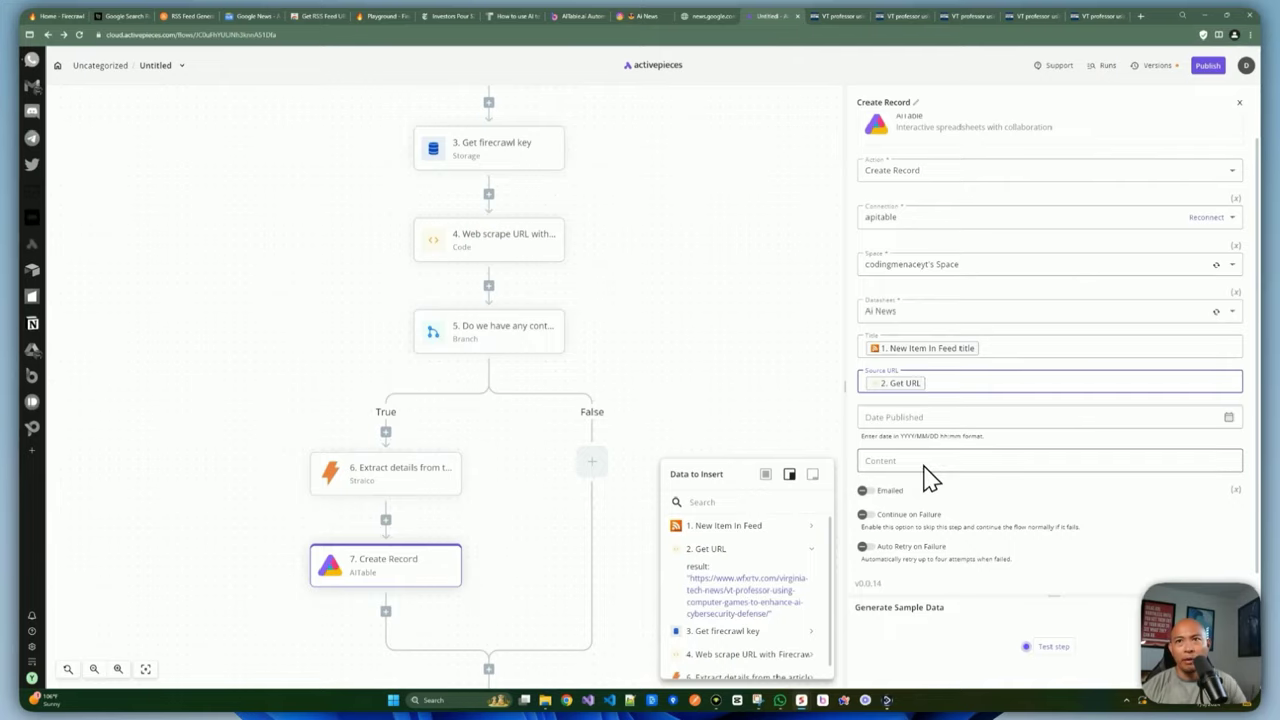
{"action": "left_click", "coordinate": [901, 463]}
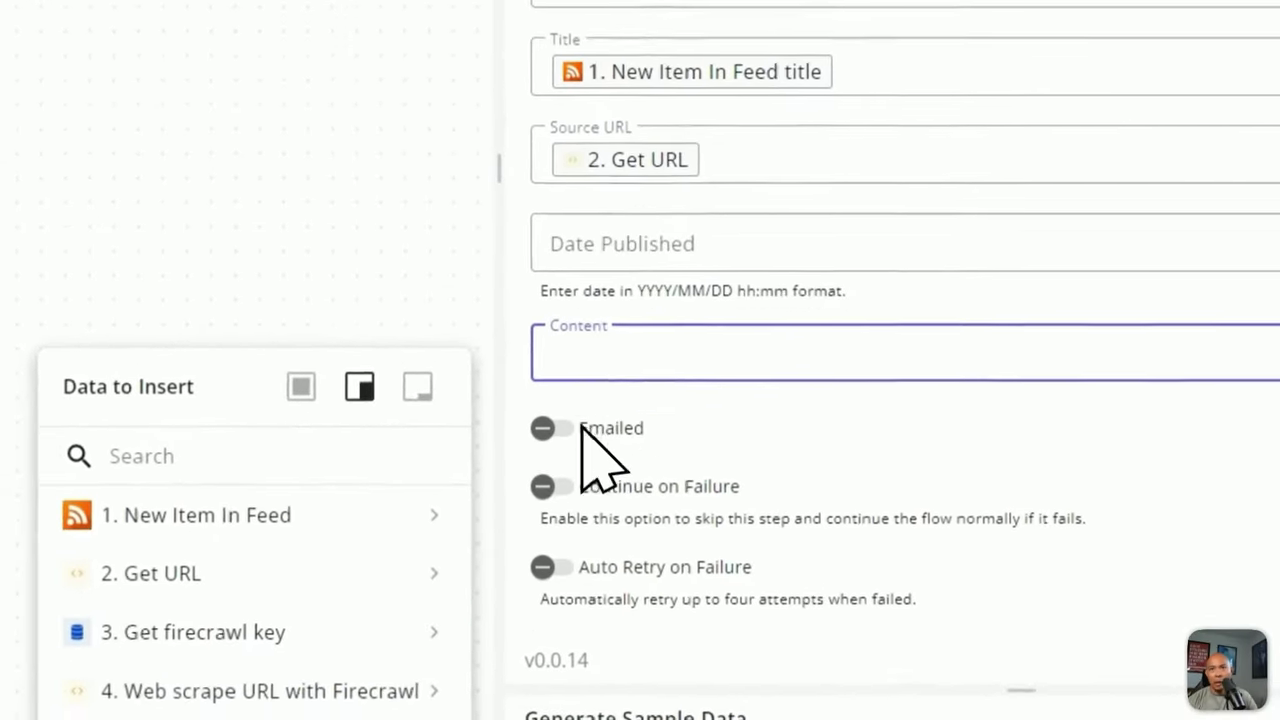
{"action": "left_click", "coordinate": [482, 522]}
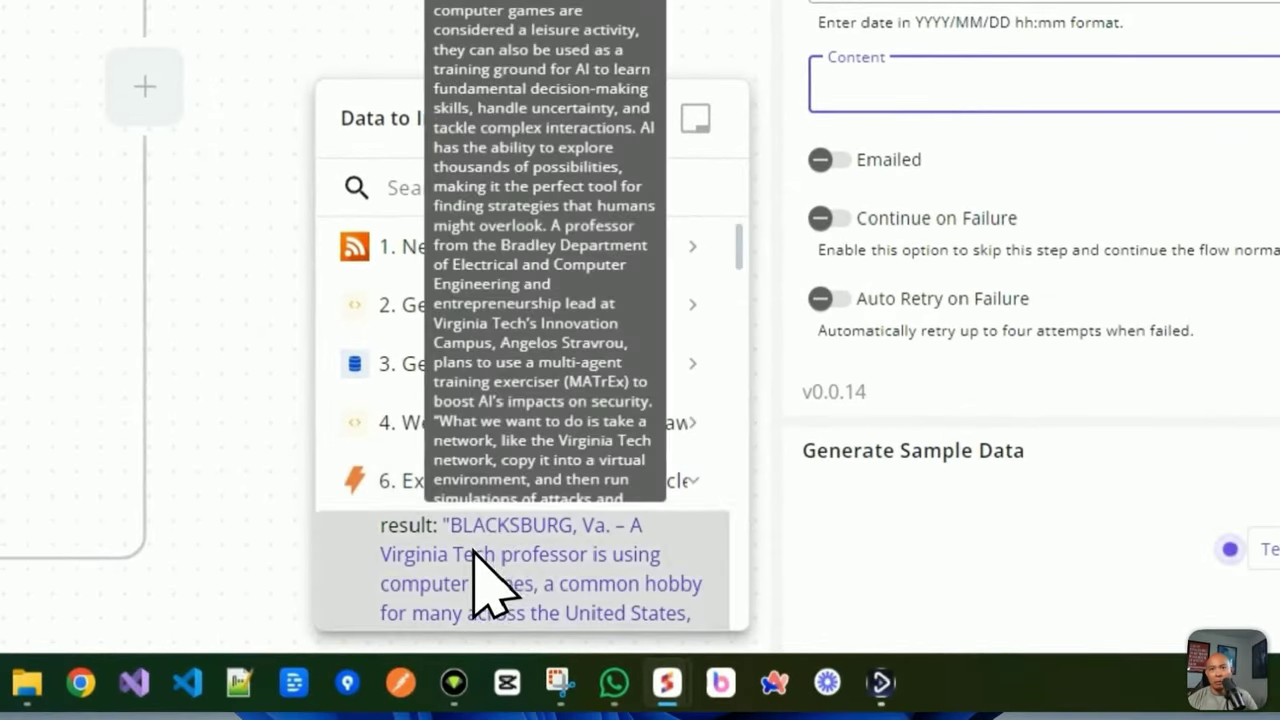
{"action": "left_click", "coordinate": [478, 600]}
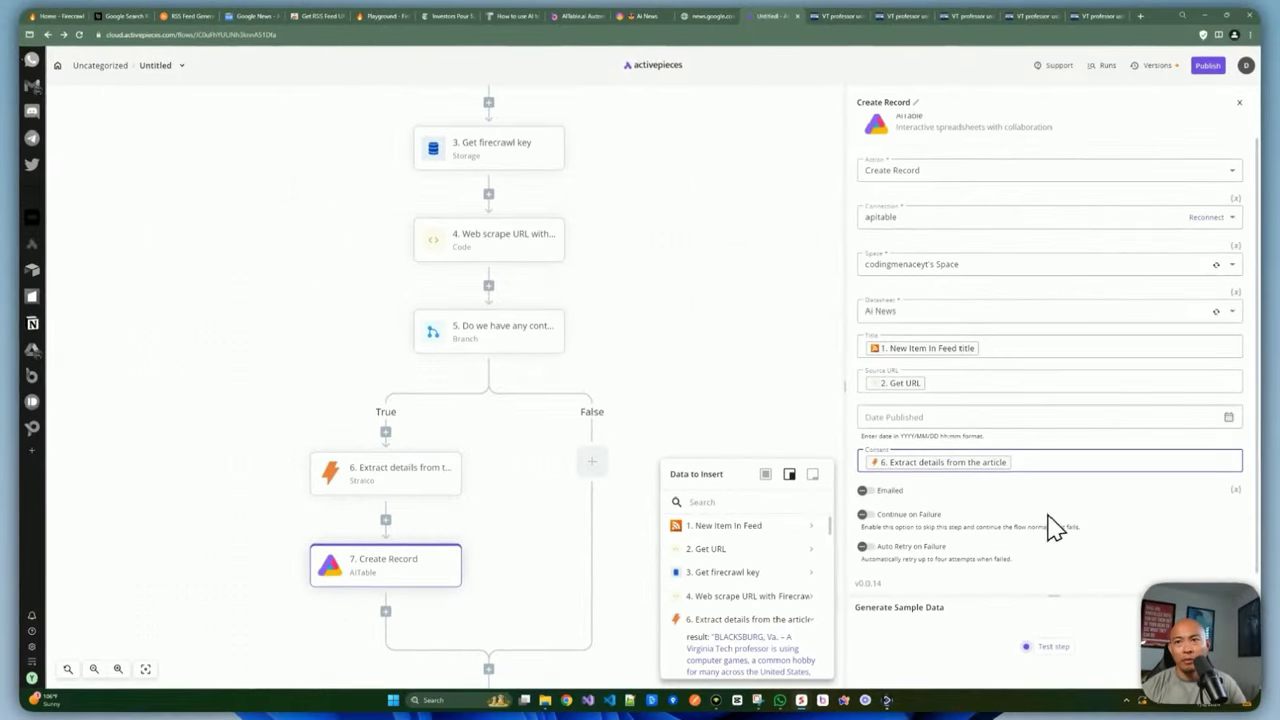
{"action": "left_click", "coordinate": [1050, 646]}
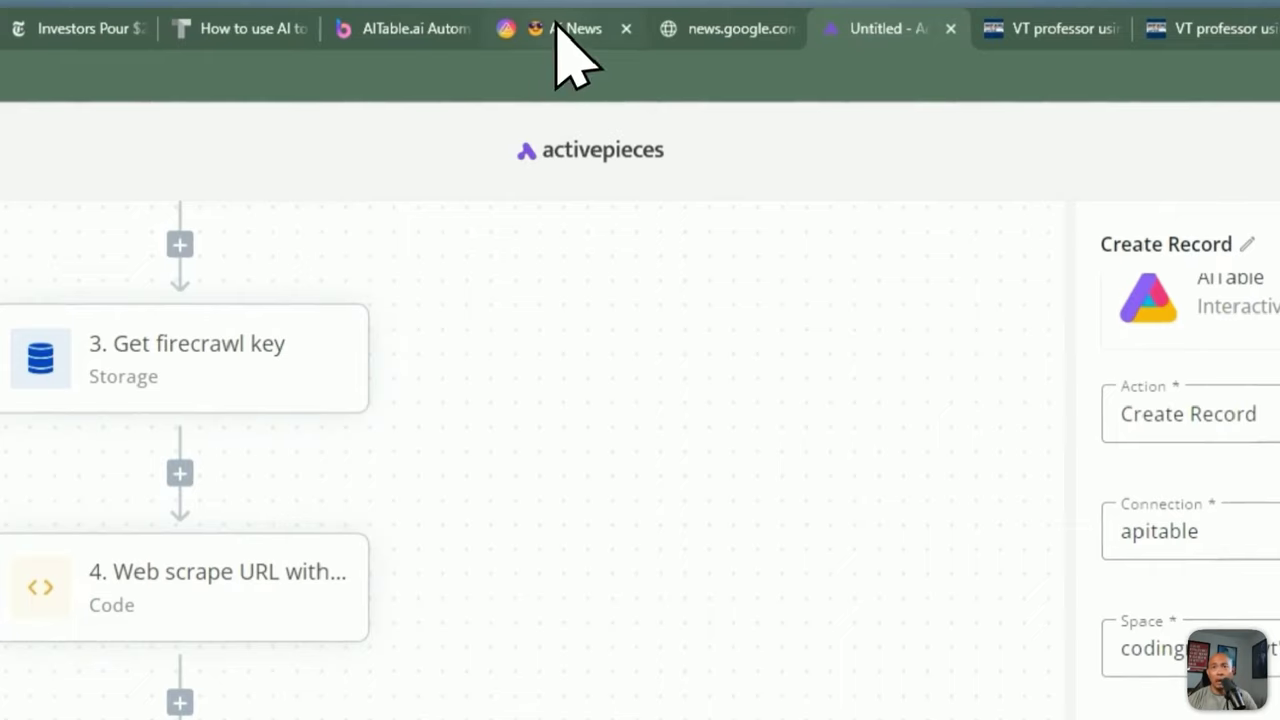
In the Ai News datasheet, open the newest record in full view.
{"action": "left_click", "coordinate": [558, 28]}
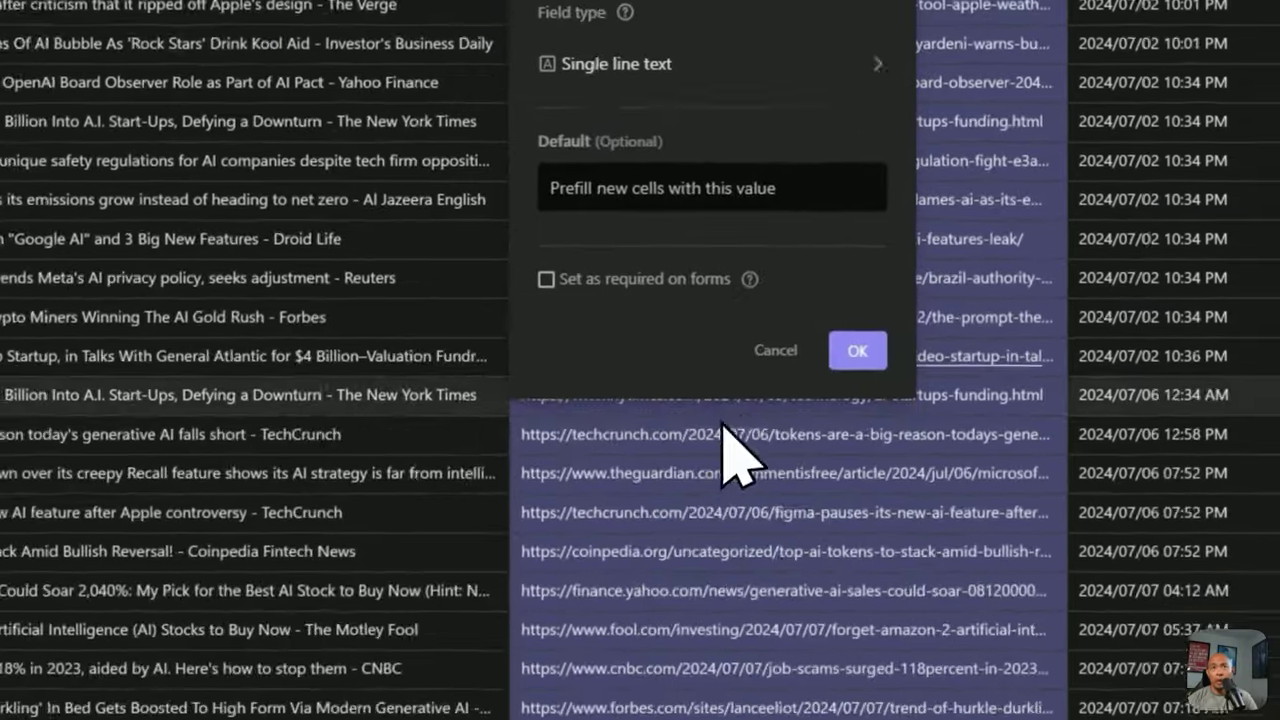
{"action": "left_click", "coordinate": [774, 719]}
{"action": "scroll", "coordinate": [770, 365], "scroll_direction": "down", "scroll_amount": 5}
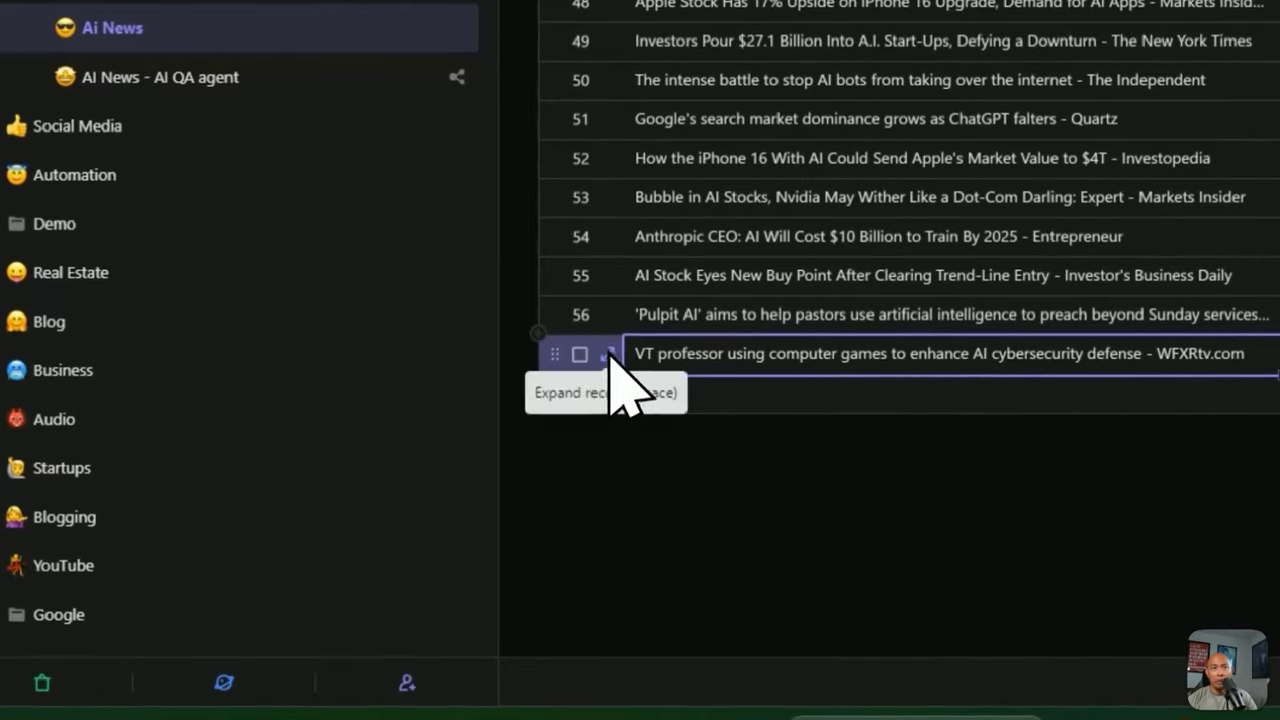
{"action": "left_click", "coordinate": [608, 355]}
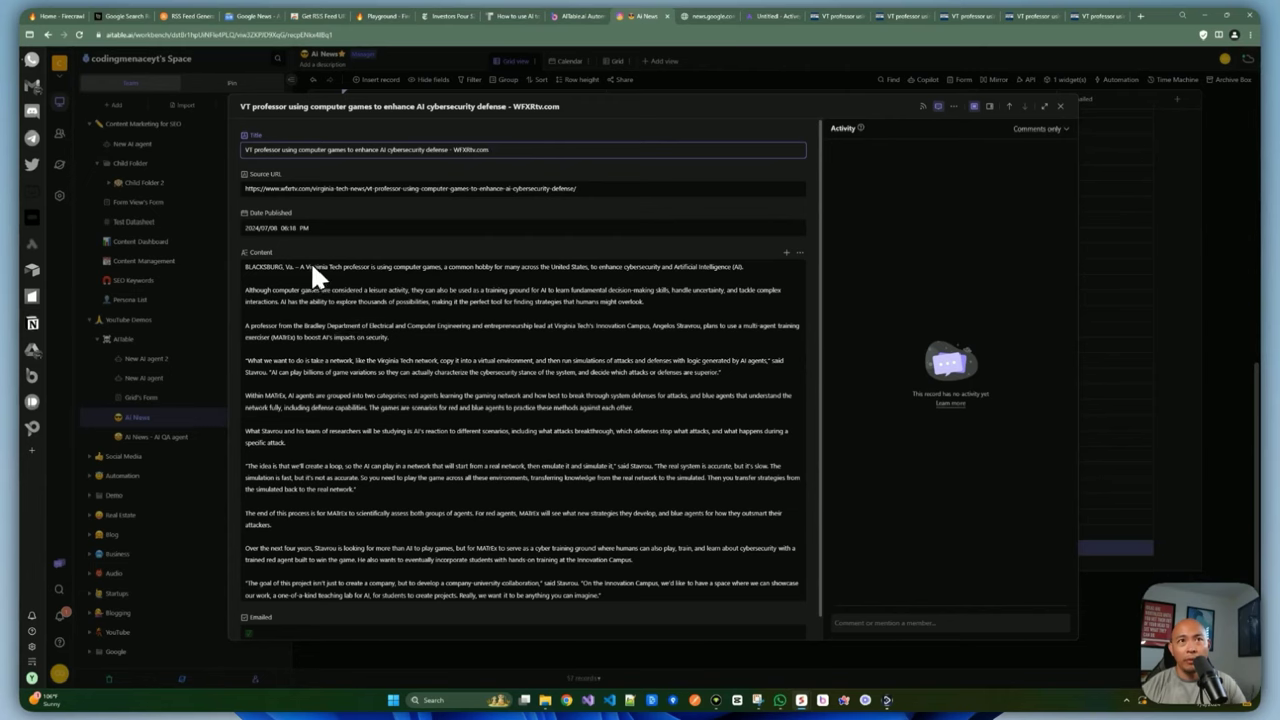
Review the record's scraped content, from the opening words through the middle paragraphs.
{"action": "scroll", "coordinate": [310, 265], "scroll_direction": "down", "scroll_amount": 1}
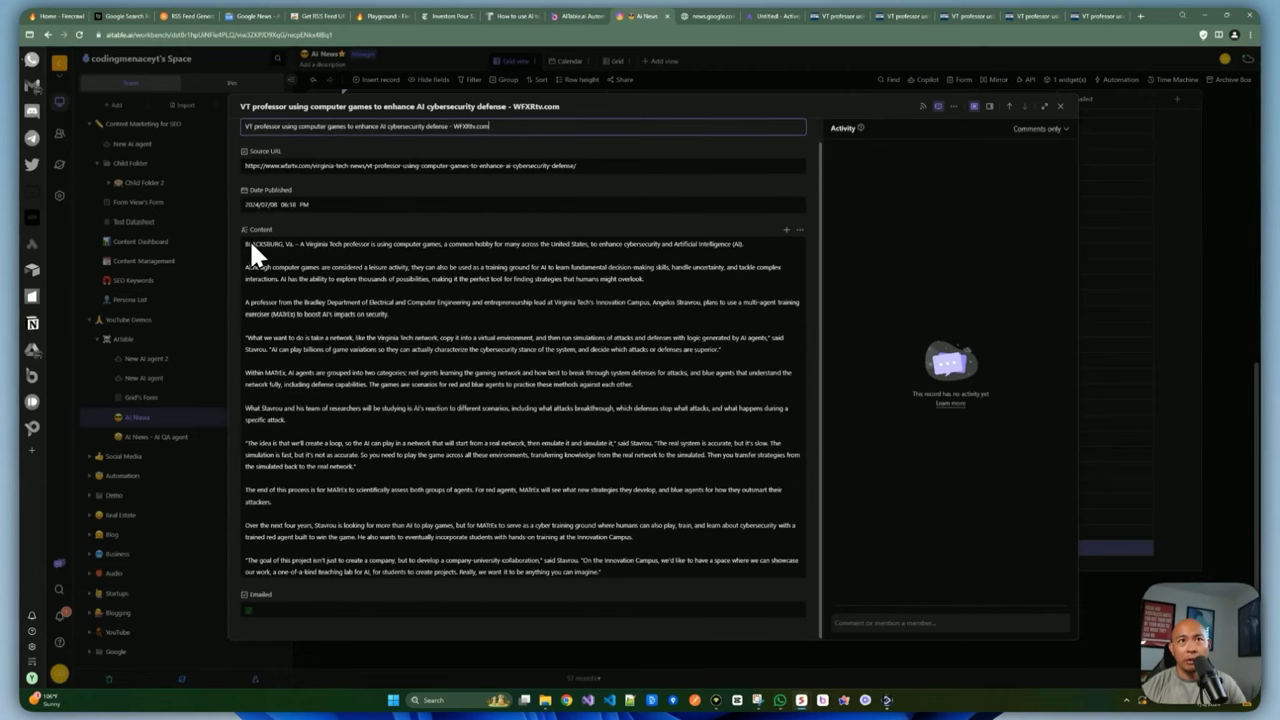
{"action": "left_click_drag", "start_coordinate": [298, 244], "coordinate": [391, 247]}
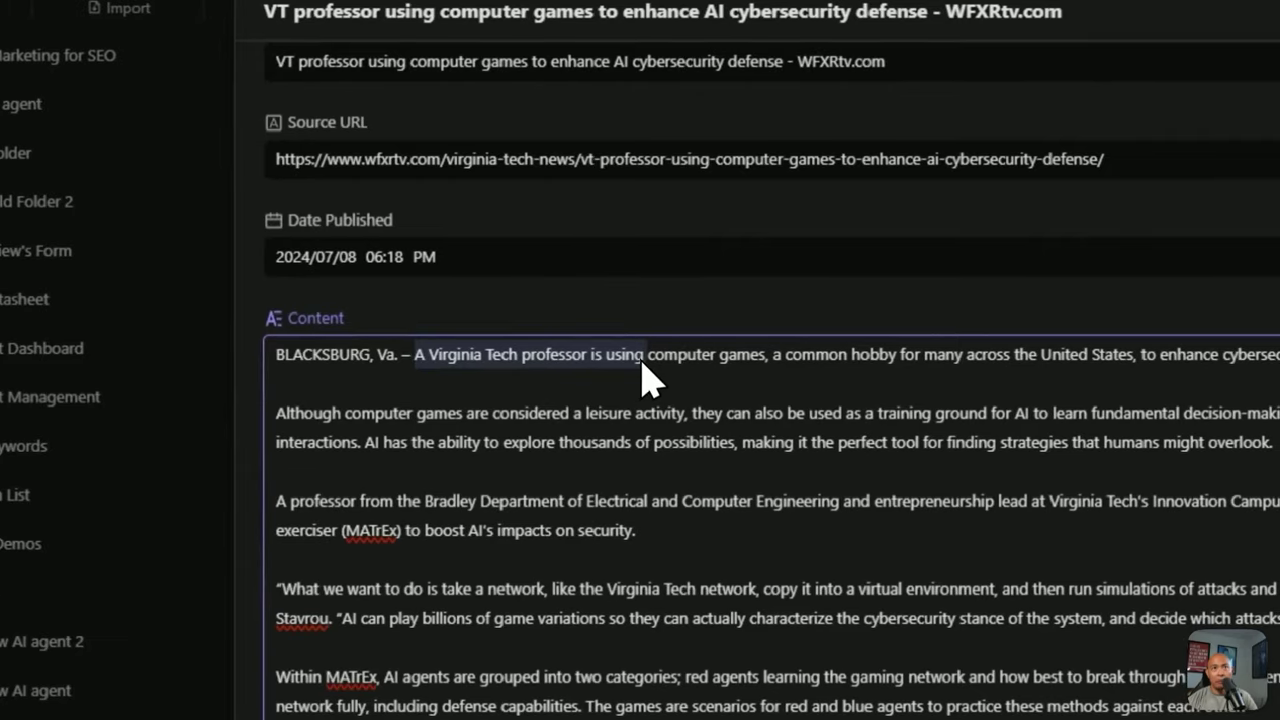
{"action": "left_click_drag", "start_coordinate": [642, 376], "coordinate": [1118, 357]}
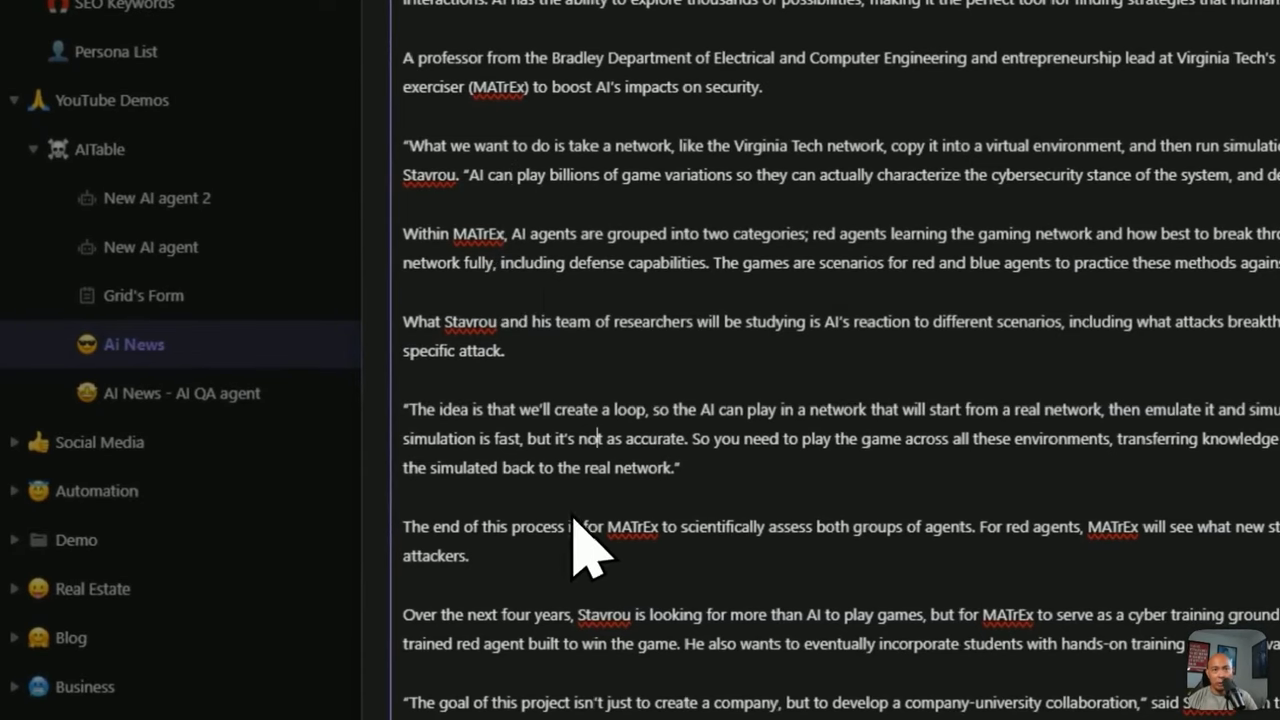
{"action": "left_click_drag", "start_coordinate": [509, 574], "coordinate": [560, 342]}
{"action": "left_click", "coordinate": [570, 352]}
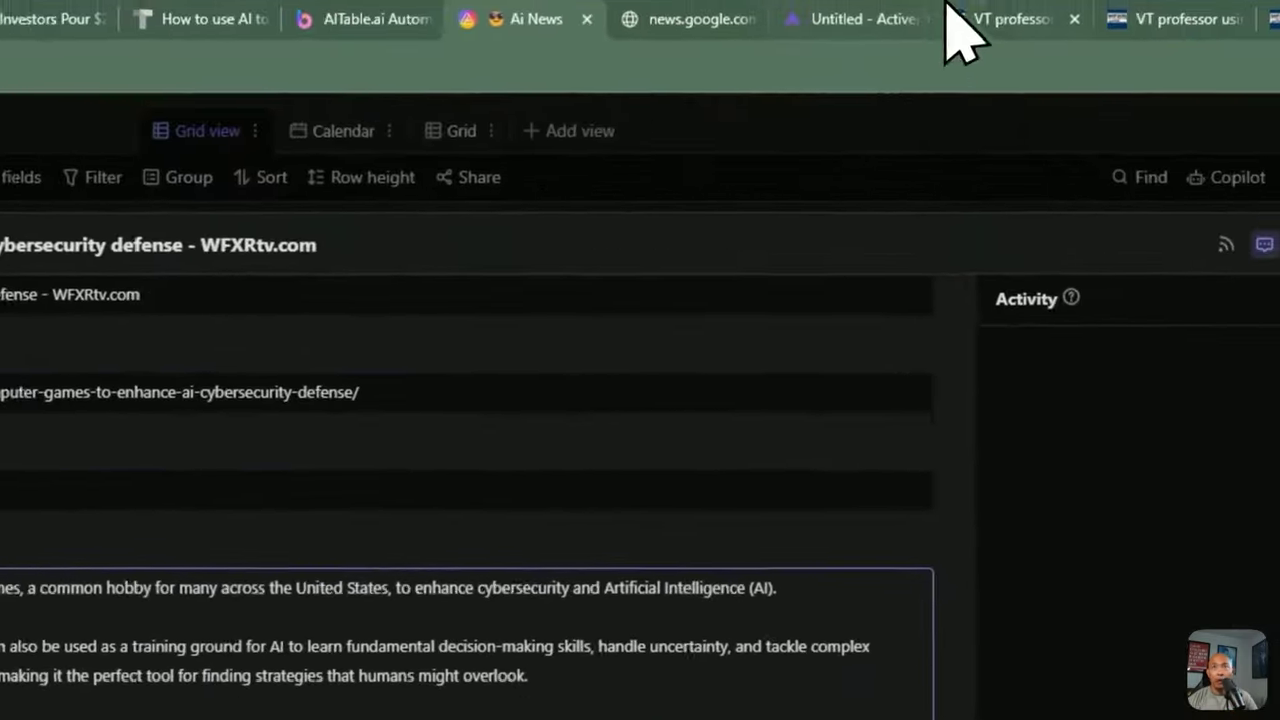
Compare the record with the original article online, then close the expanded record.
{"action": "left_click", "coordinate": [948, 23]}
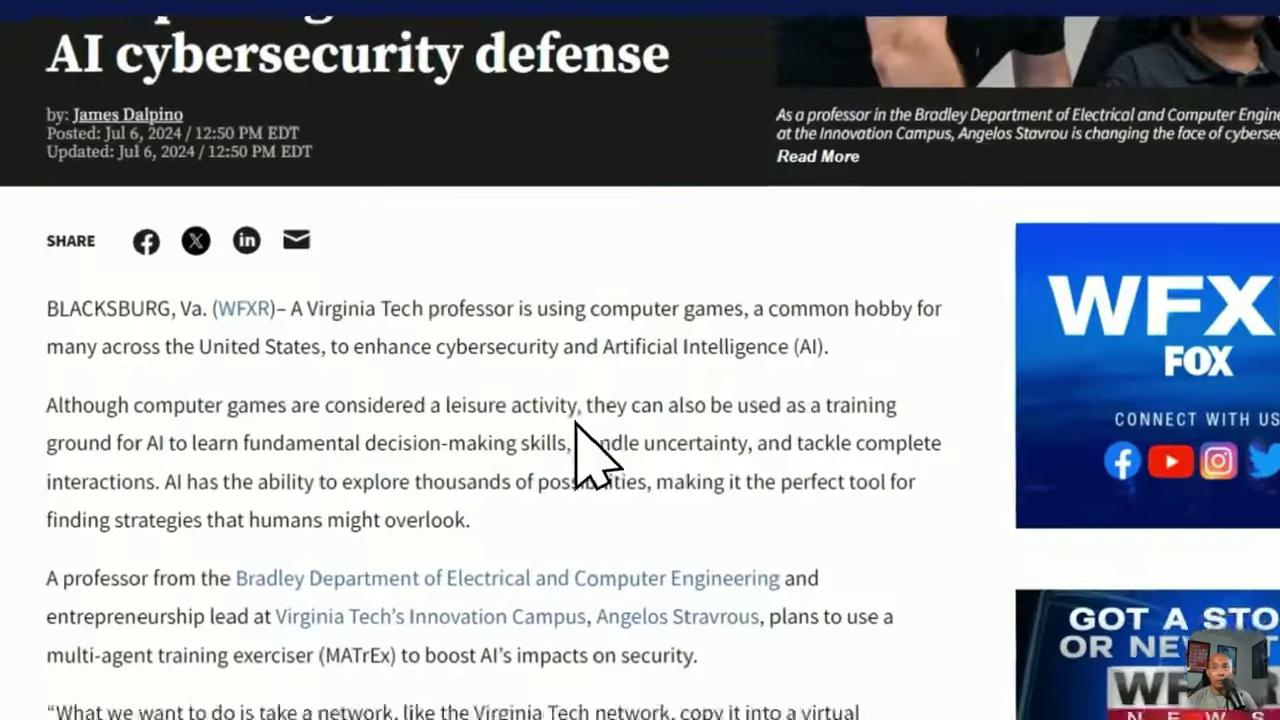
{"action": "scroll", "coordinate": [577, 425], "scroll_direction": "down", "scroll_amount": 15}
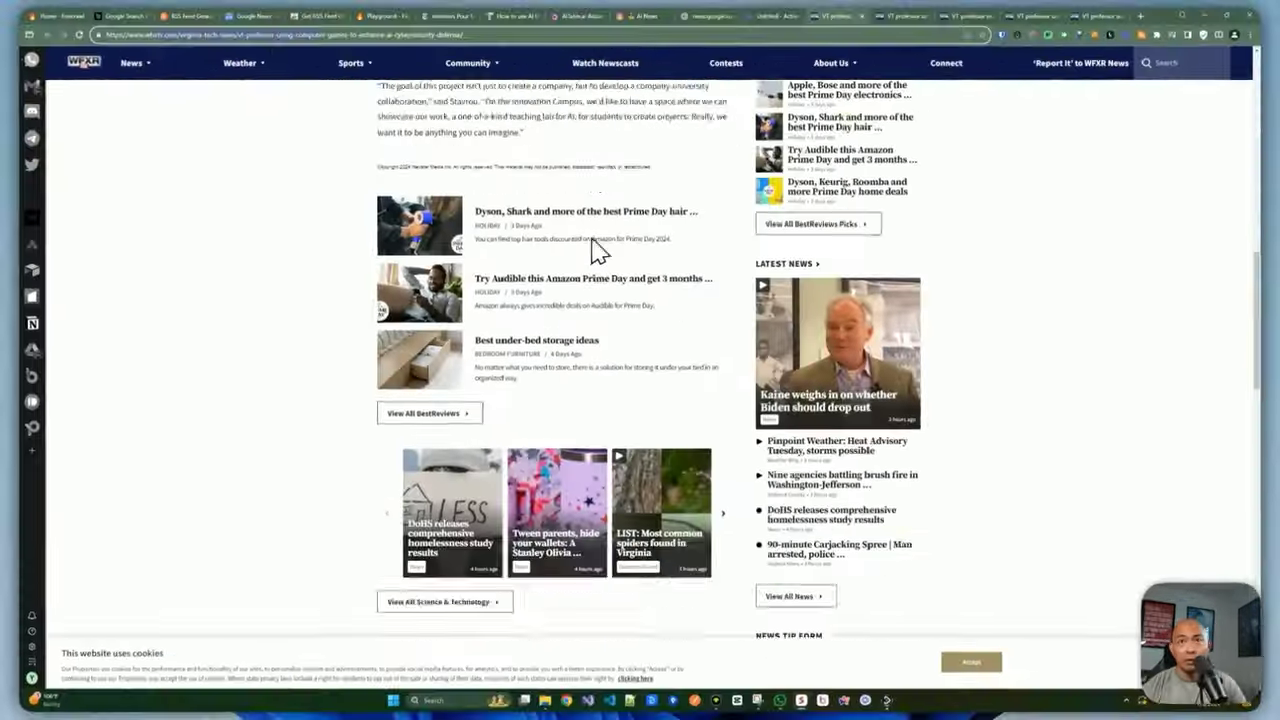
{"action": "scroll", "coordinate": [577, 425], "scroll_direction": "up", "scroll_amount": 2}
{"action": "scroll", "coordinate": [594, 248], "scroll_direction": "up", "scroll_amount": 5}
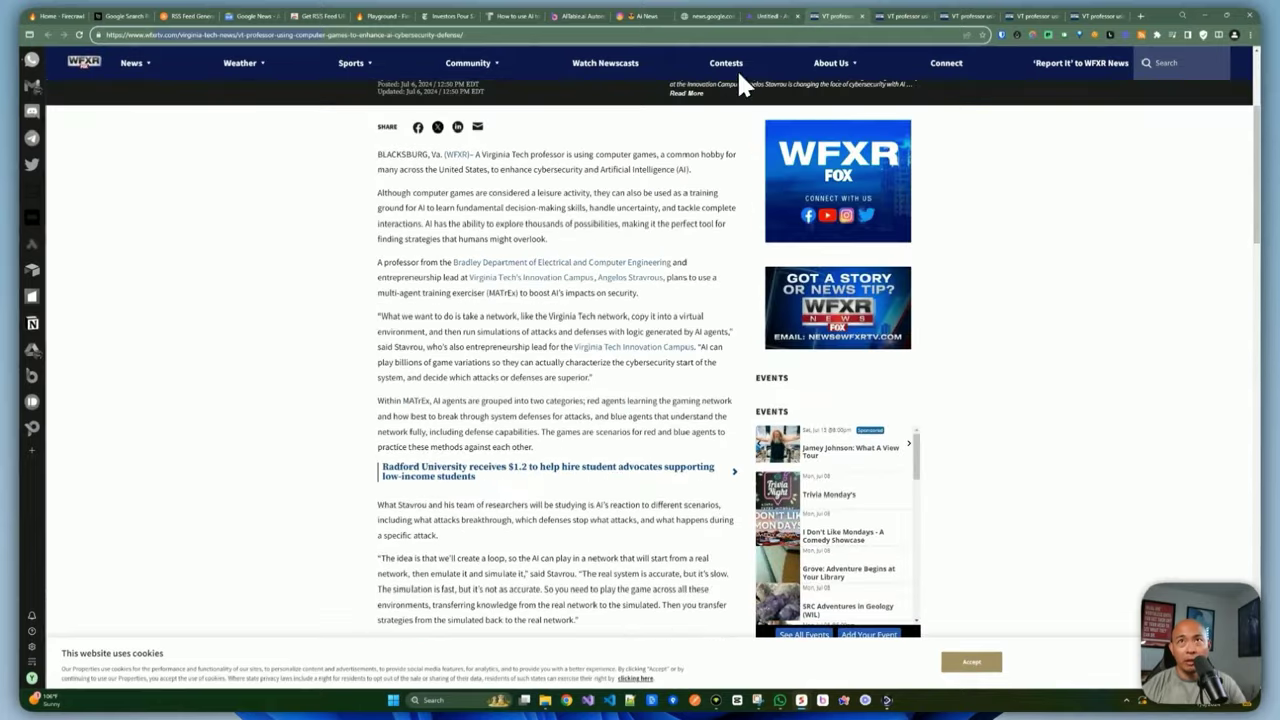
{"action": "left_click", "coordinate": [765, 16]}
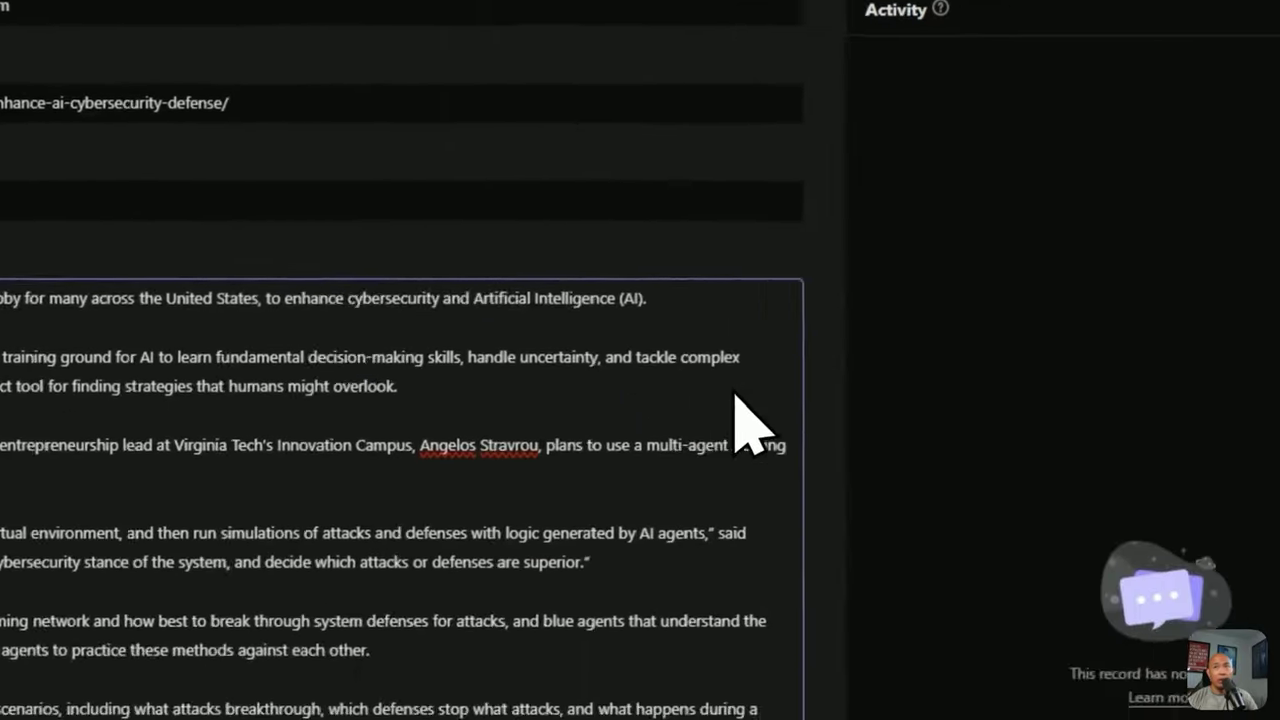
{"action": "left_click", "coordinate": [878, 229]}
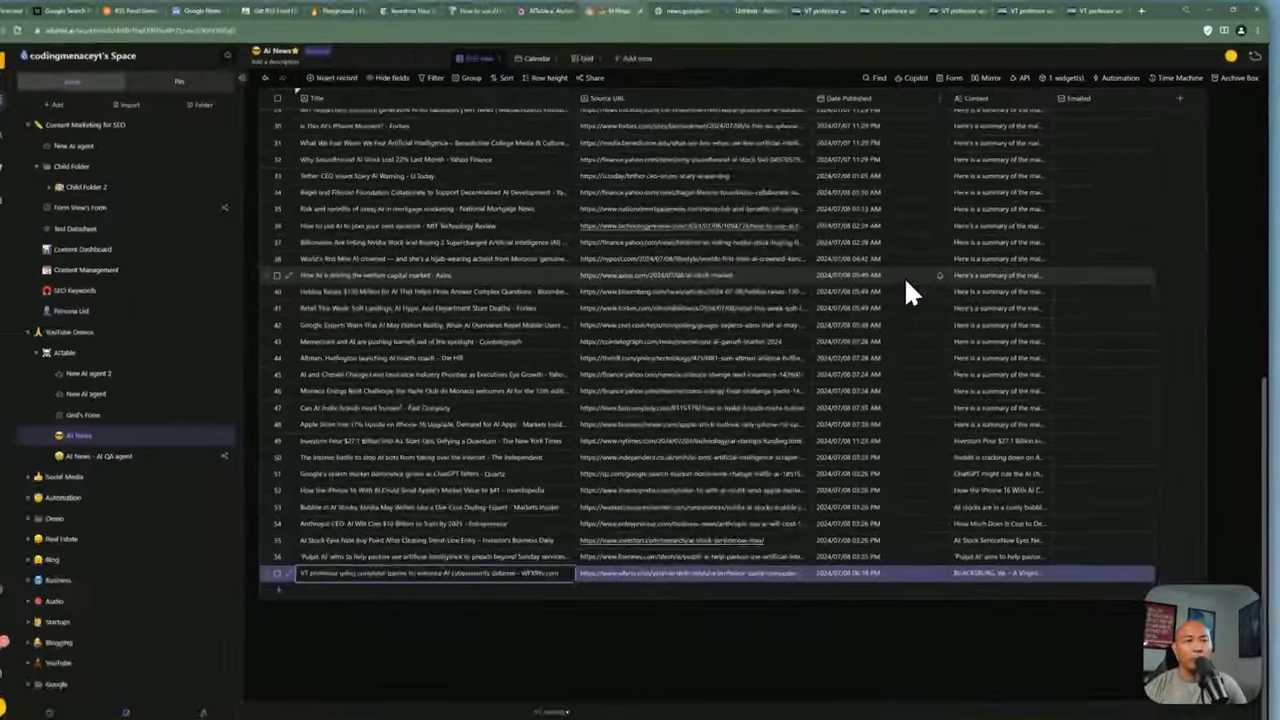